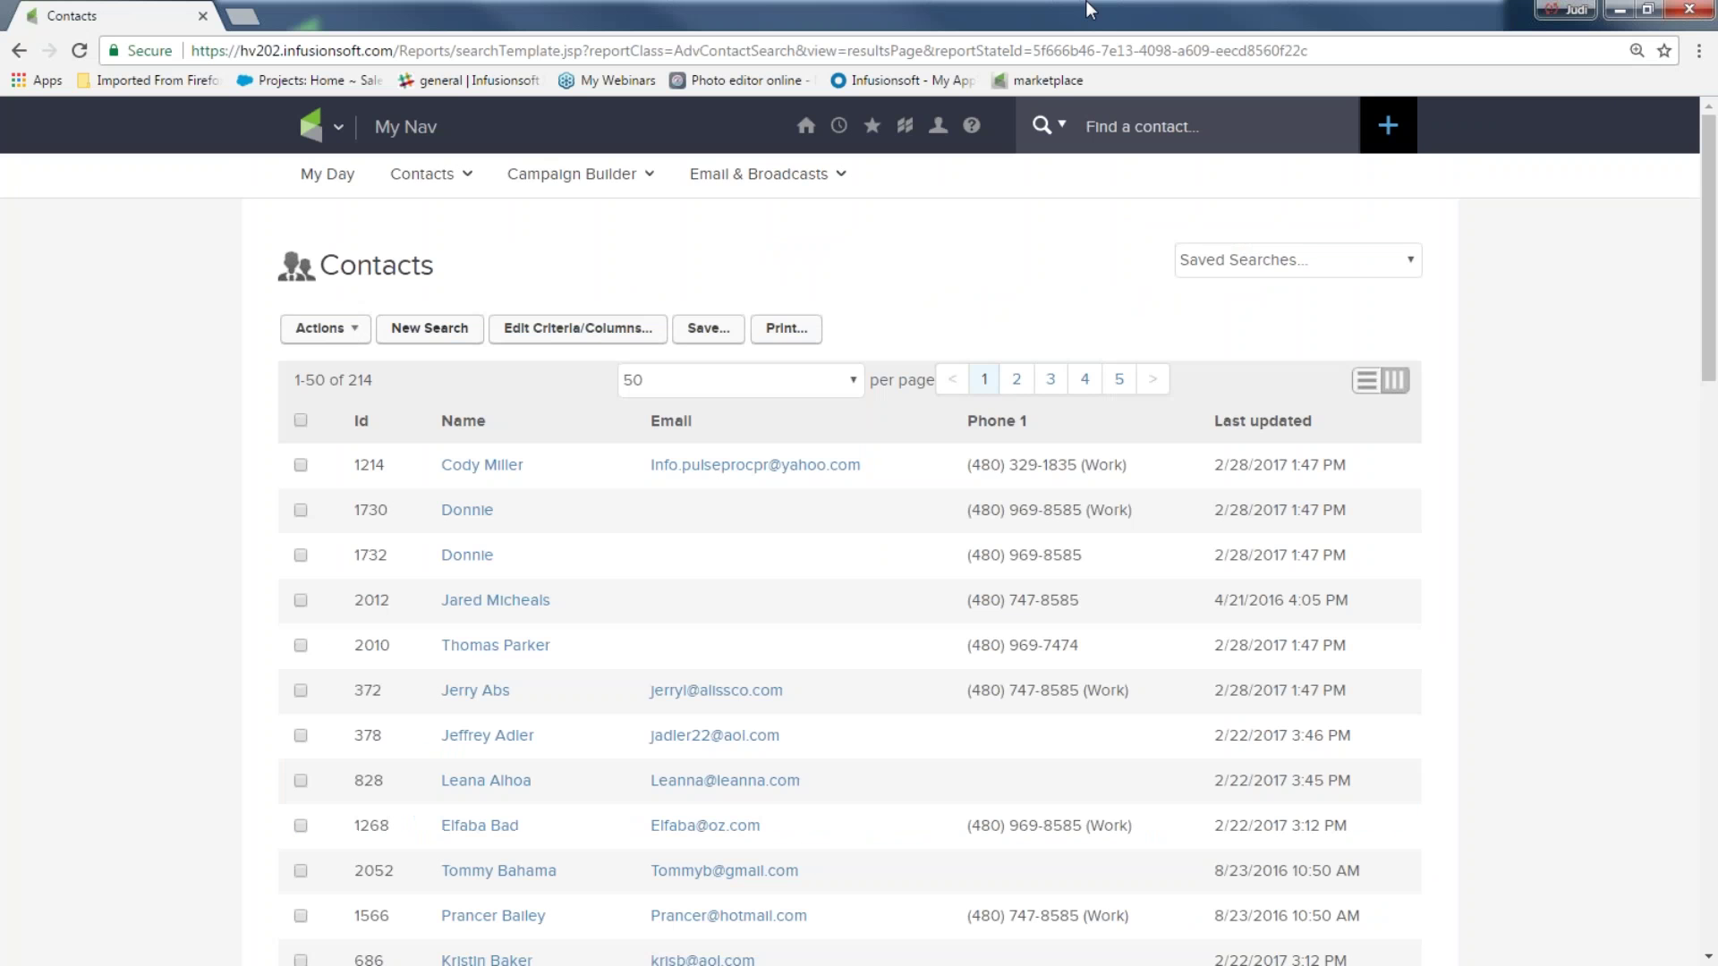
# Go to the Dashboard from the logo menu, then reopen the main navigation menu
pyautogui.click(322, 126)
pyautogui.click(807, 126)
pyautogui.click(771, 263)
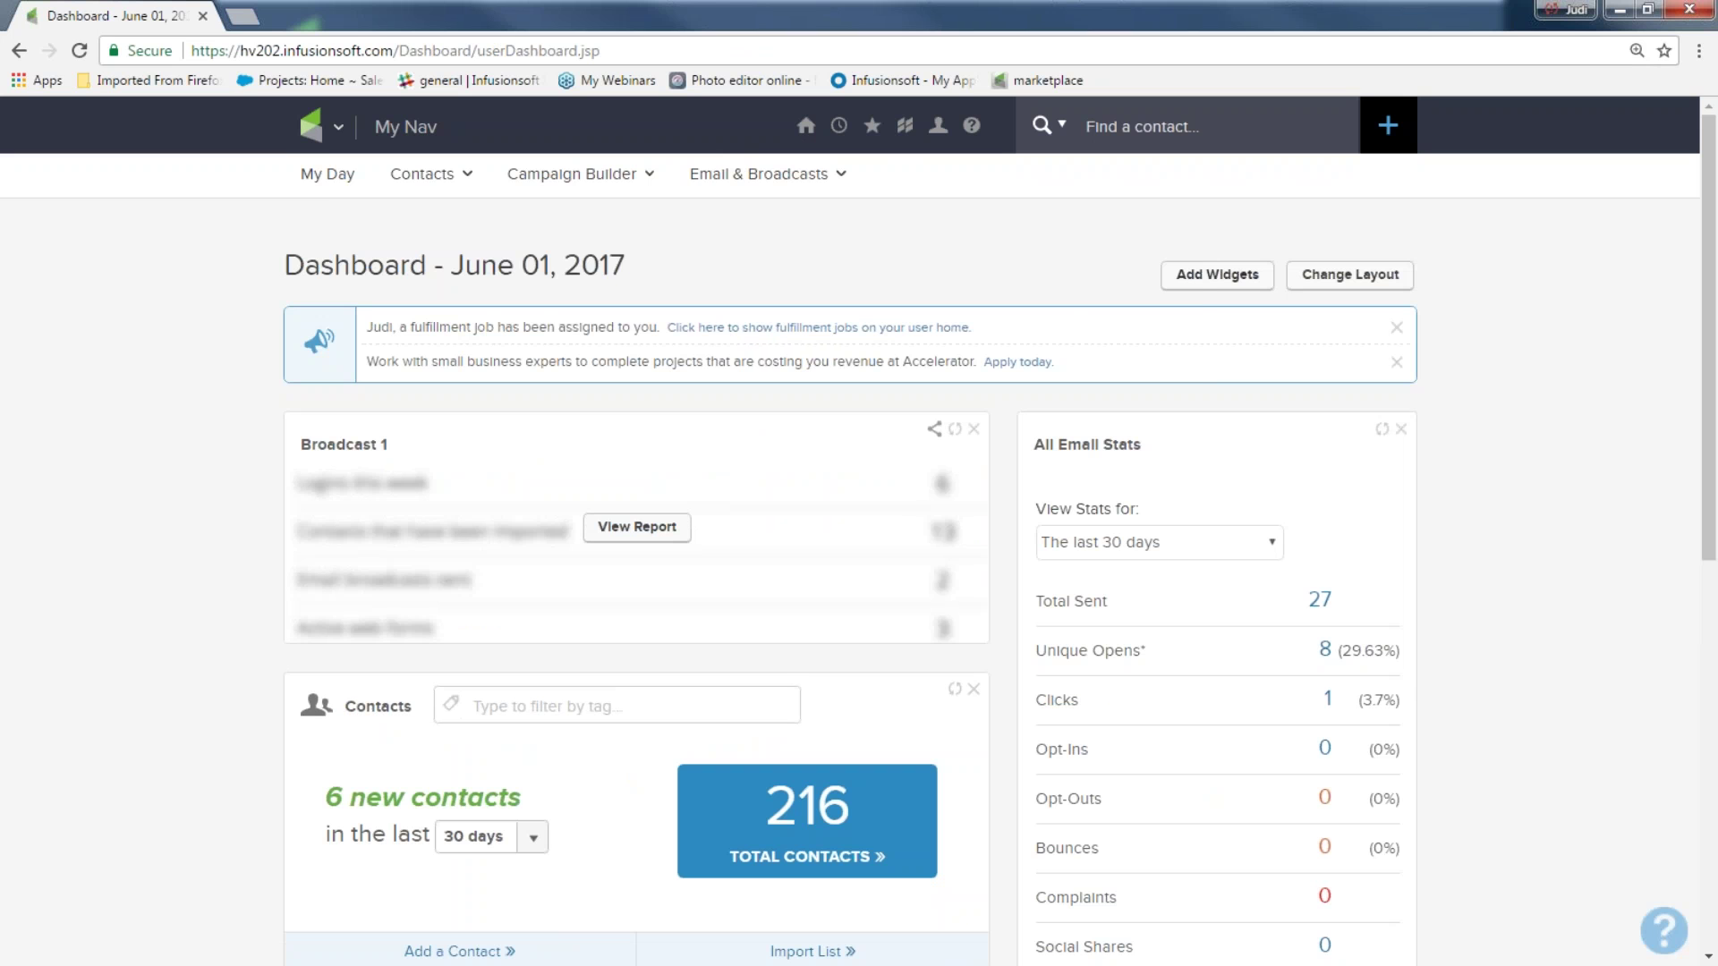
pyautogui.click(313, 129)
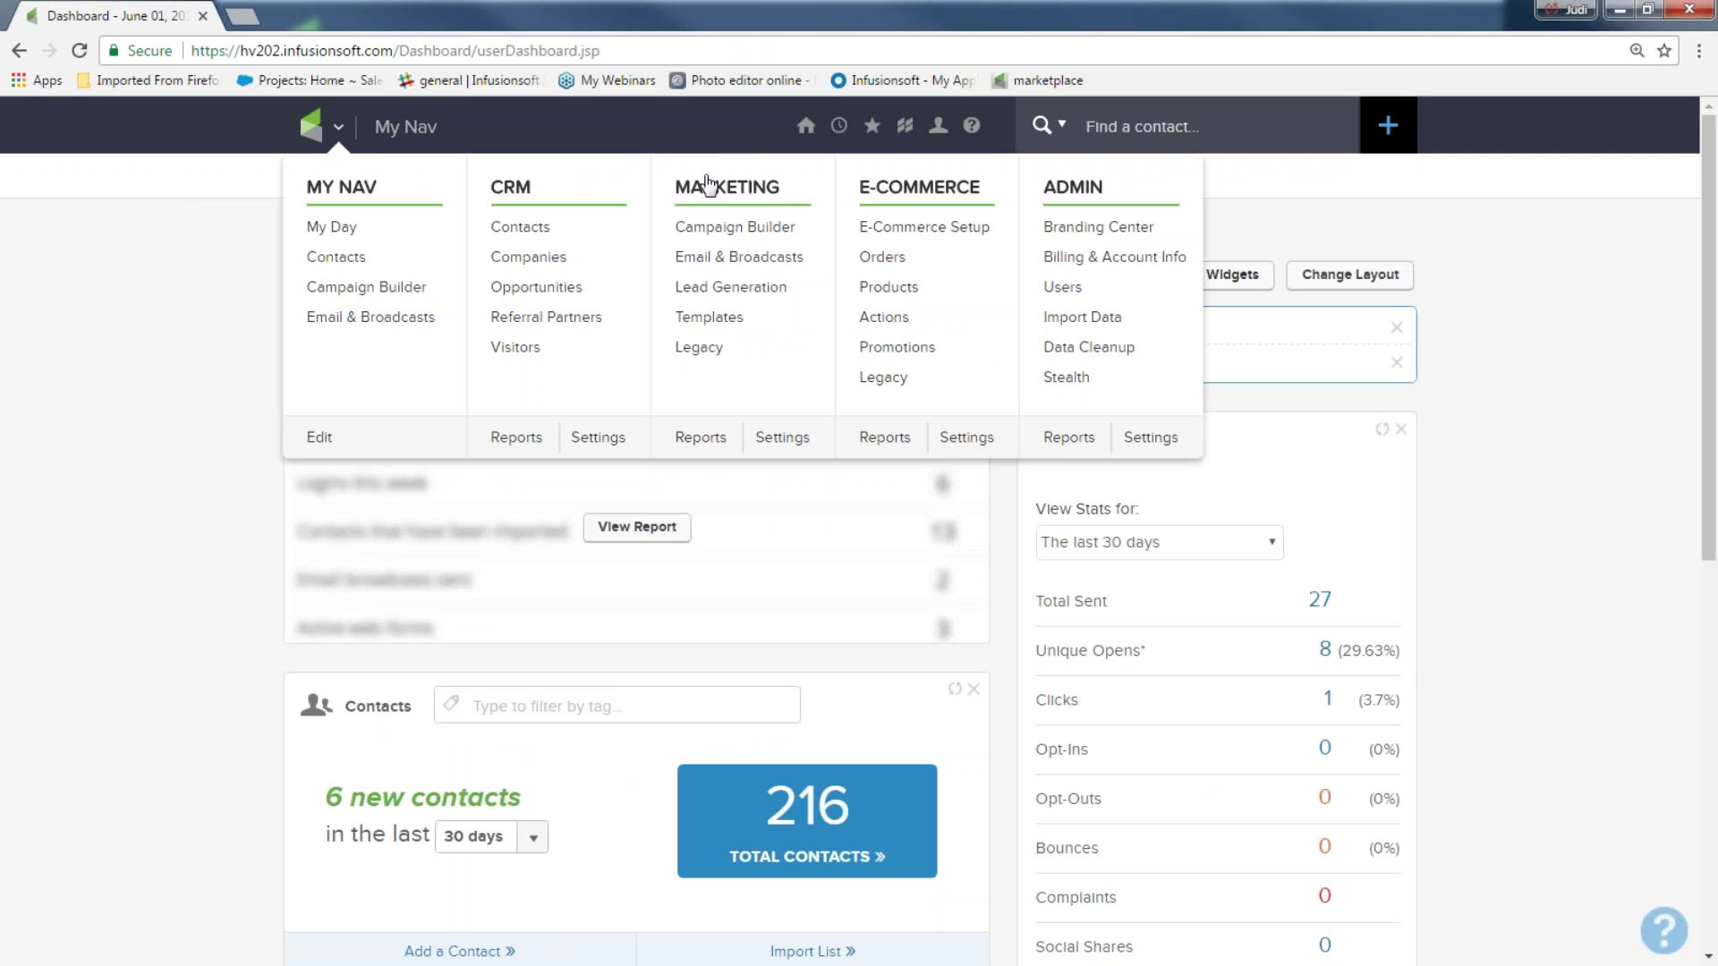
# Open Marketing > Campaign Builder from the mega menu
pyautogui.click(747, 242)
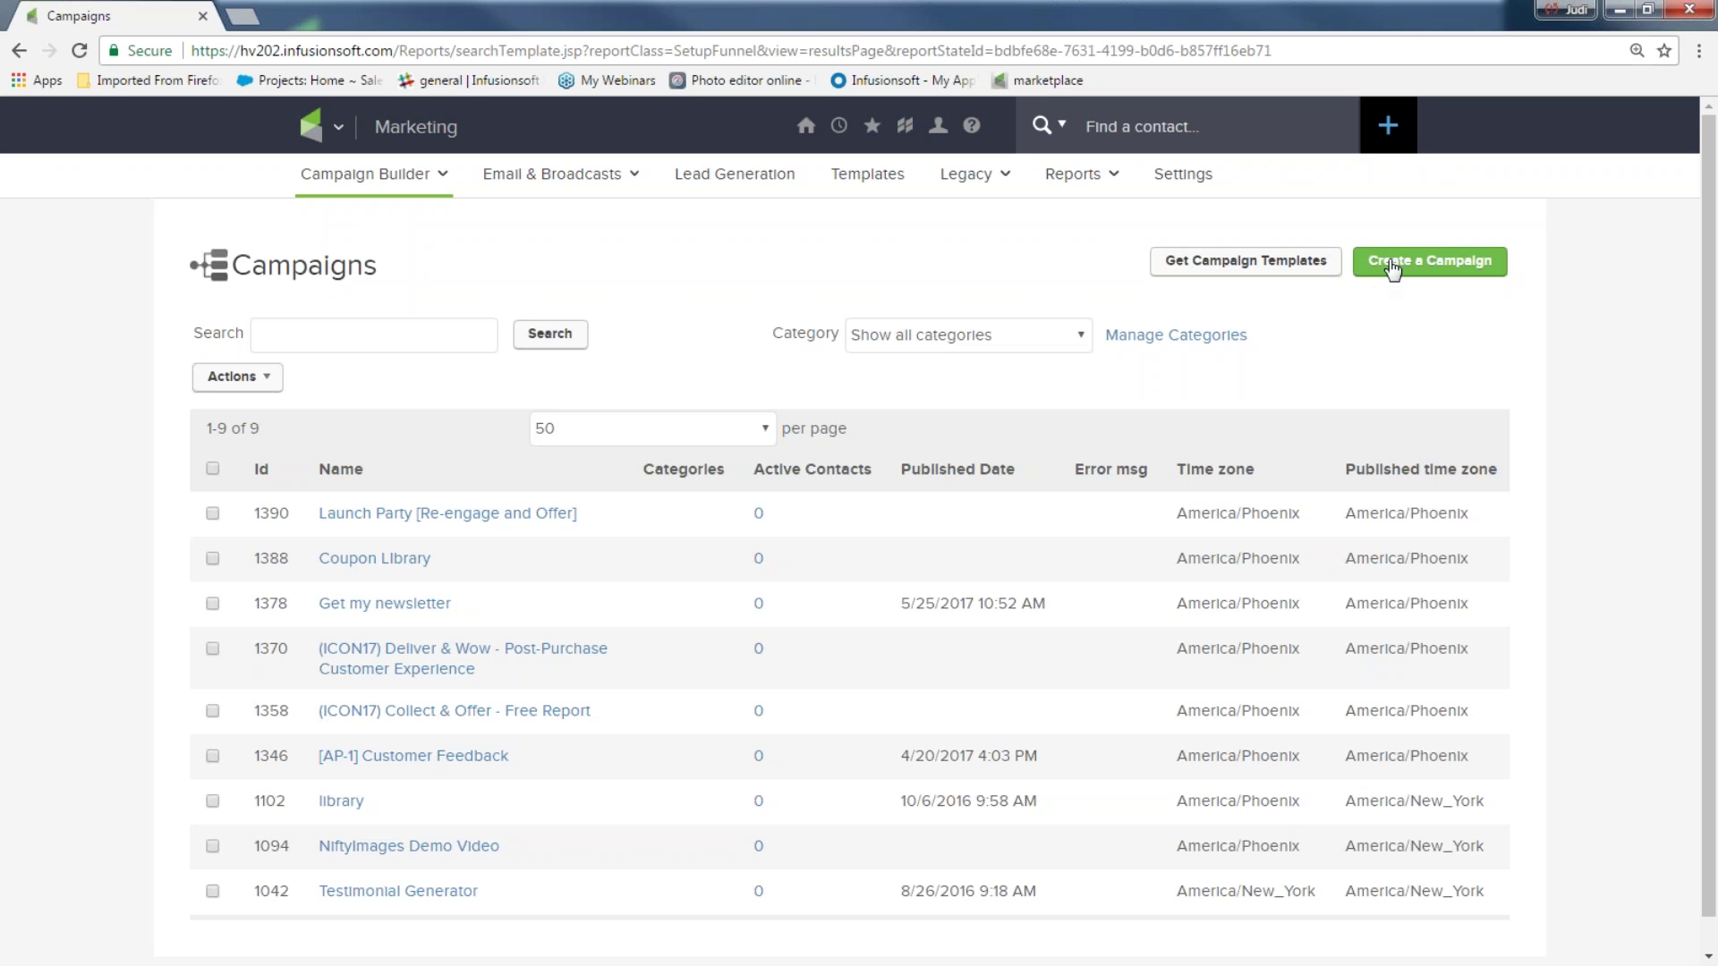
# Create a new campaign, rename it from 'Untitled Campaign' to 'My Offer Campaign', and save
pyautogui.click(1437, 265)
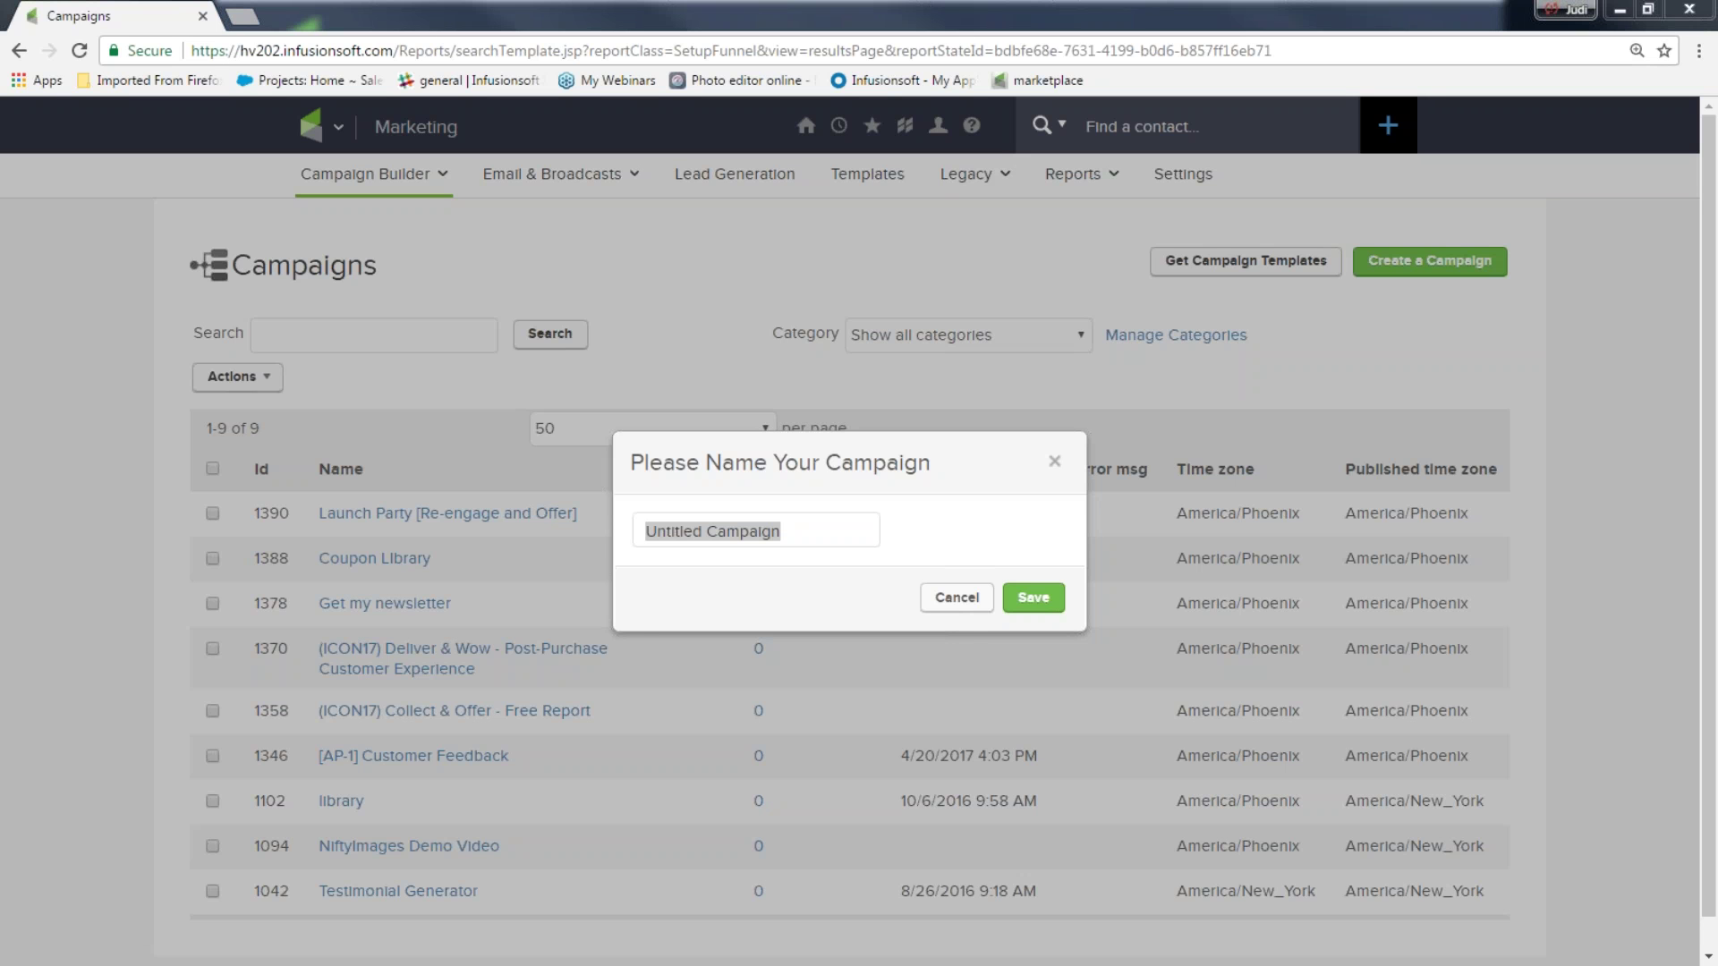
pyautogui.moveTo(793, 530); pyautogui.dragTo(577, 529)
pyautogui.write('My Offer Campaign')
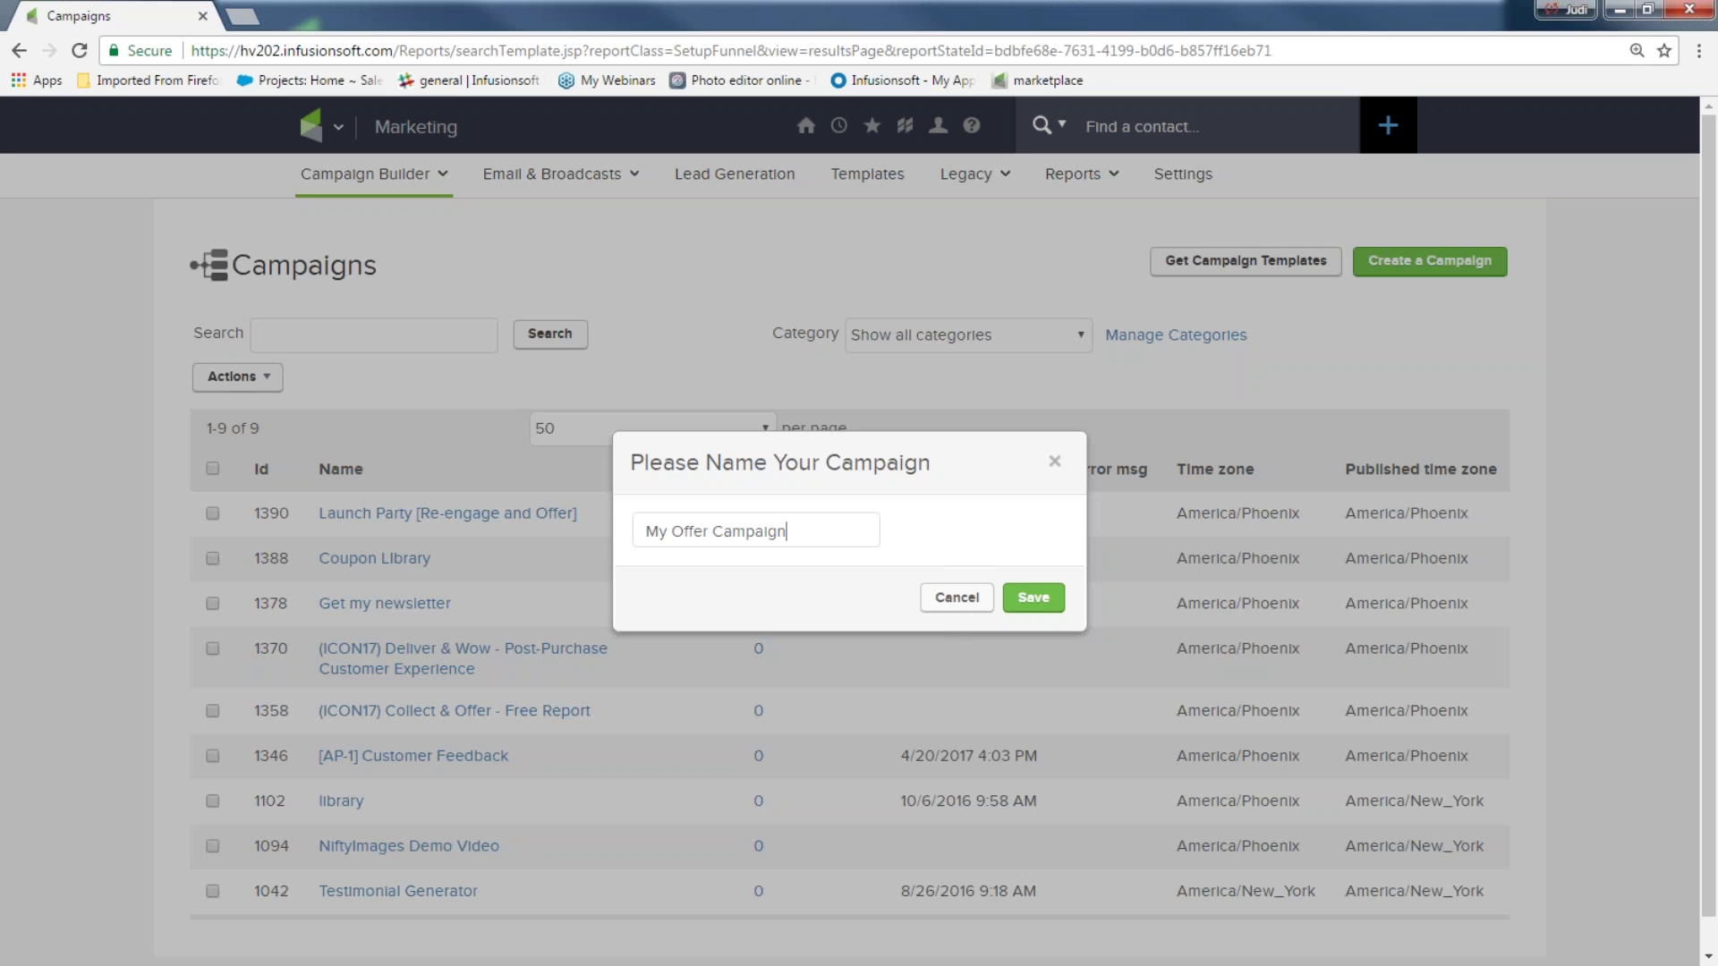
pyautogui.click(1043, 599)
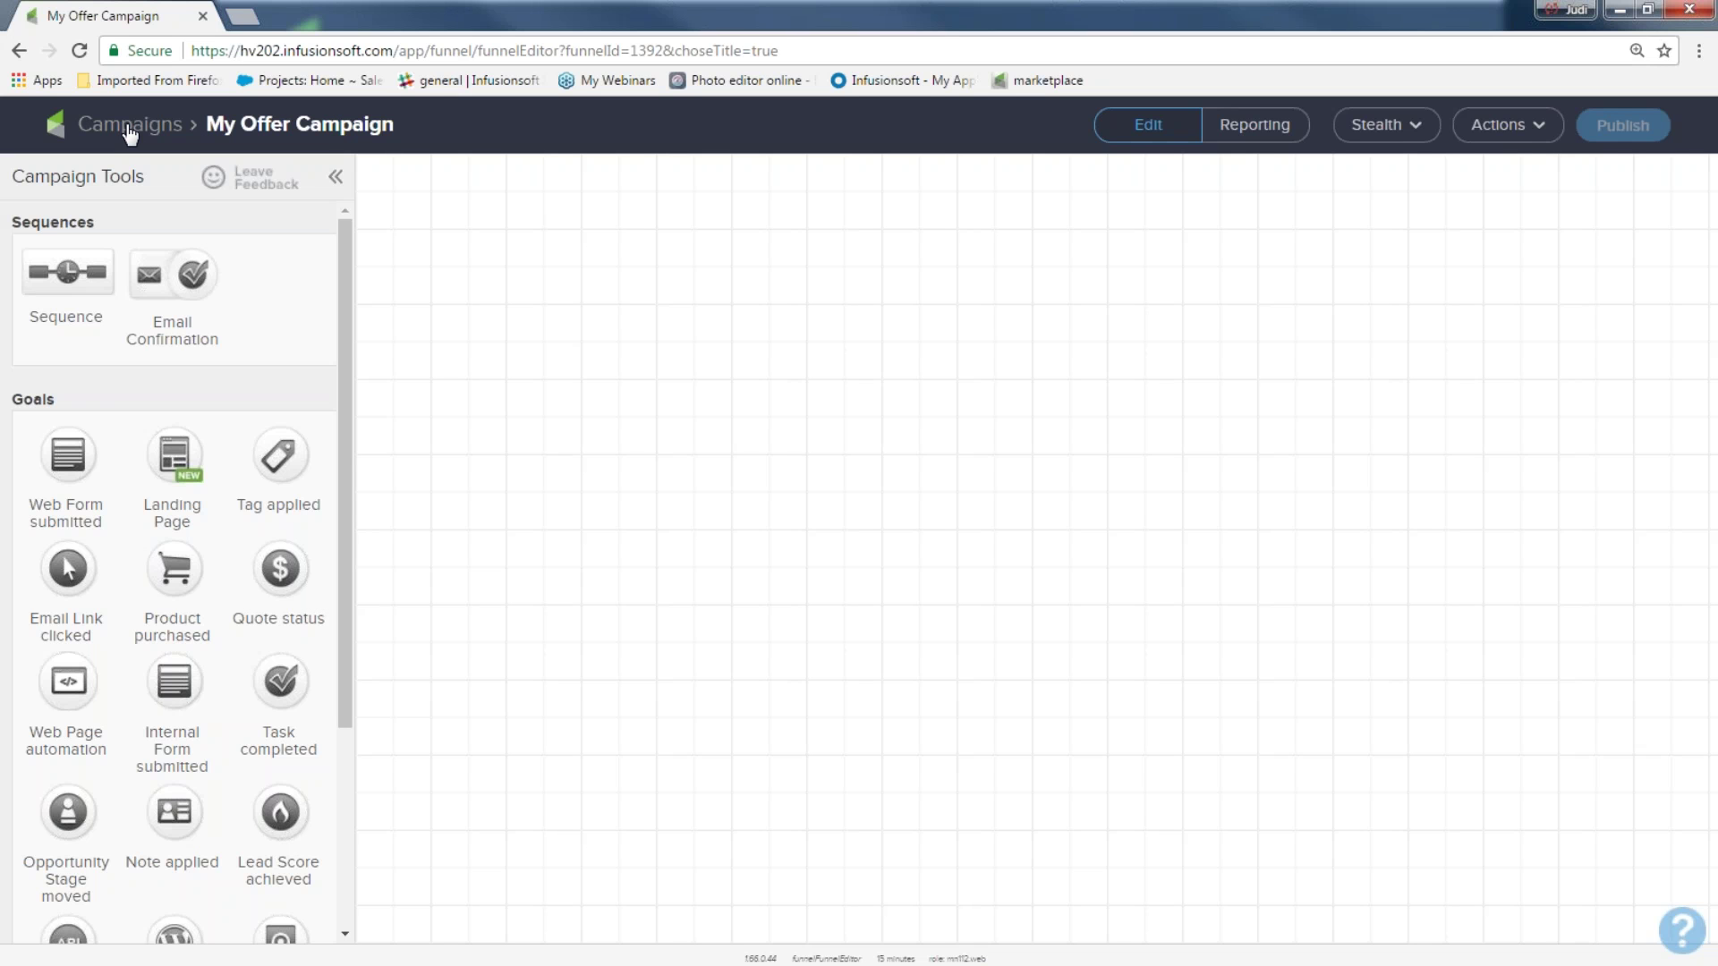
# Place a Web Form submitted goal on the canvas and label it 'offer sign up'
pyautogui.moveTo(65, 409); pyautogui.dragTo(11, 175)
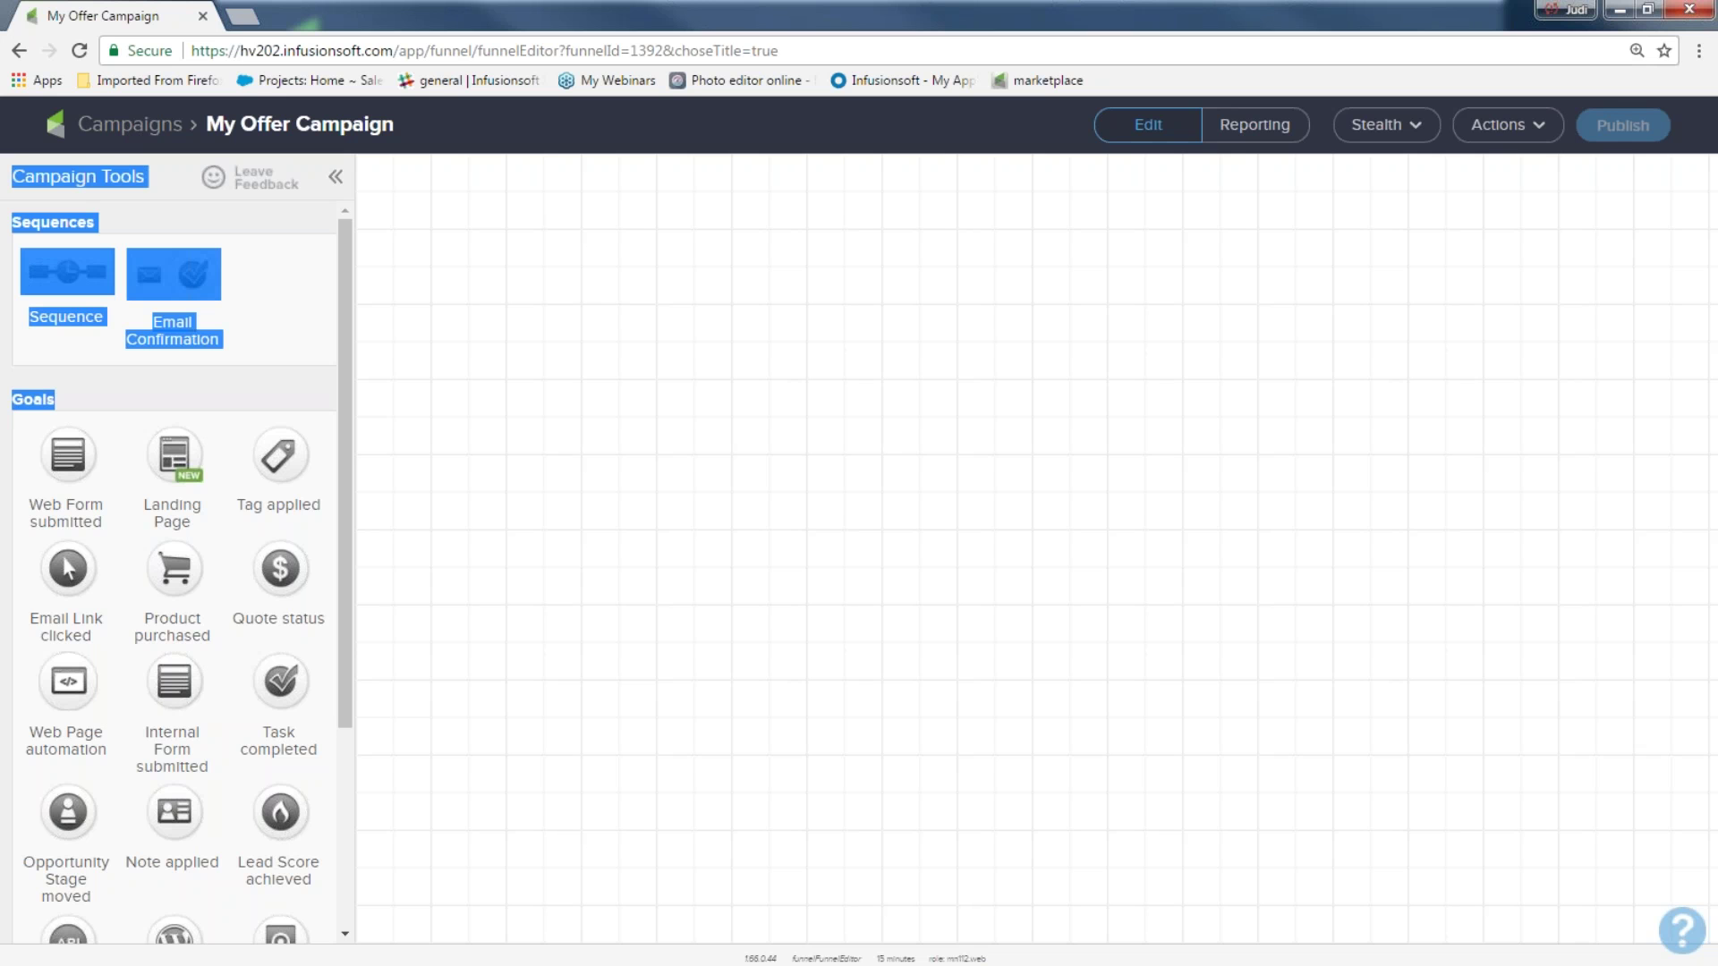
pyautogui.moveTo(68, 449); pyautogui.dragTo(460, 399)
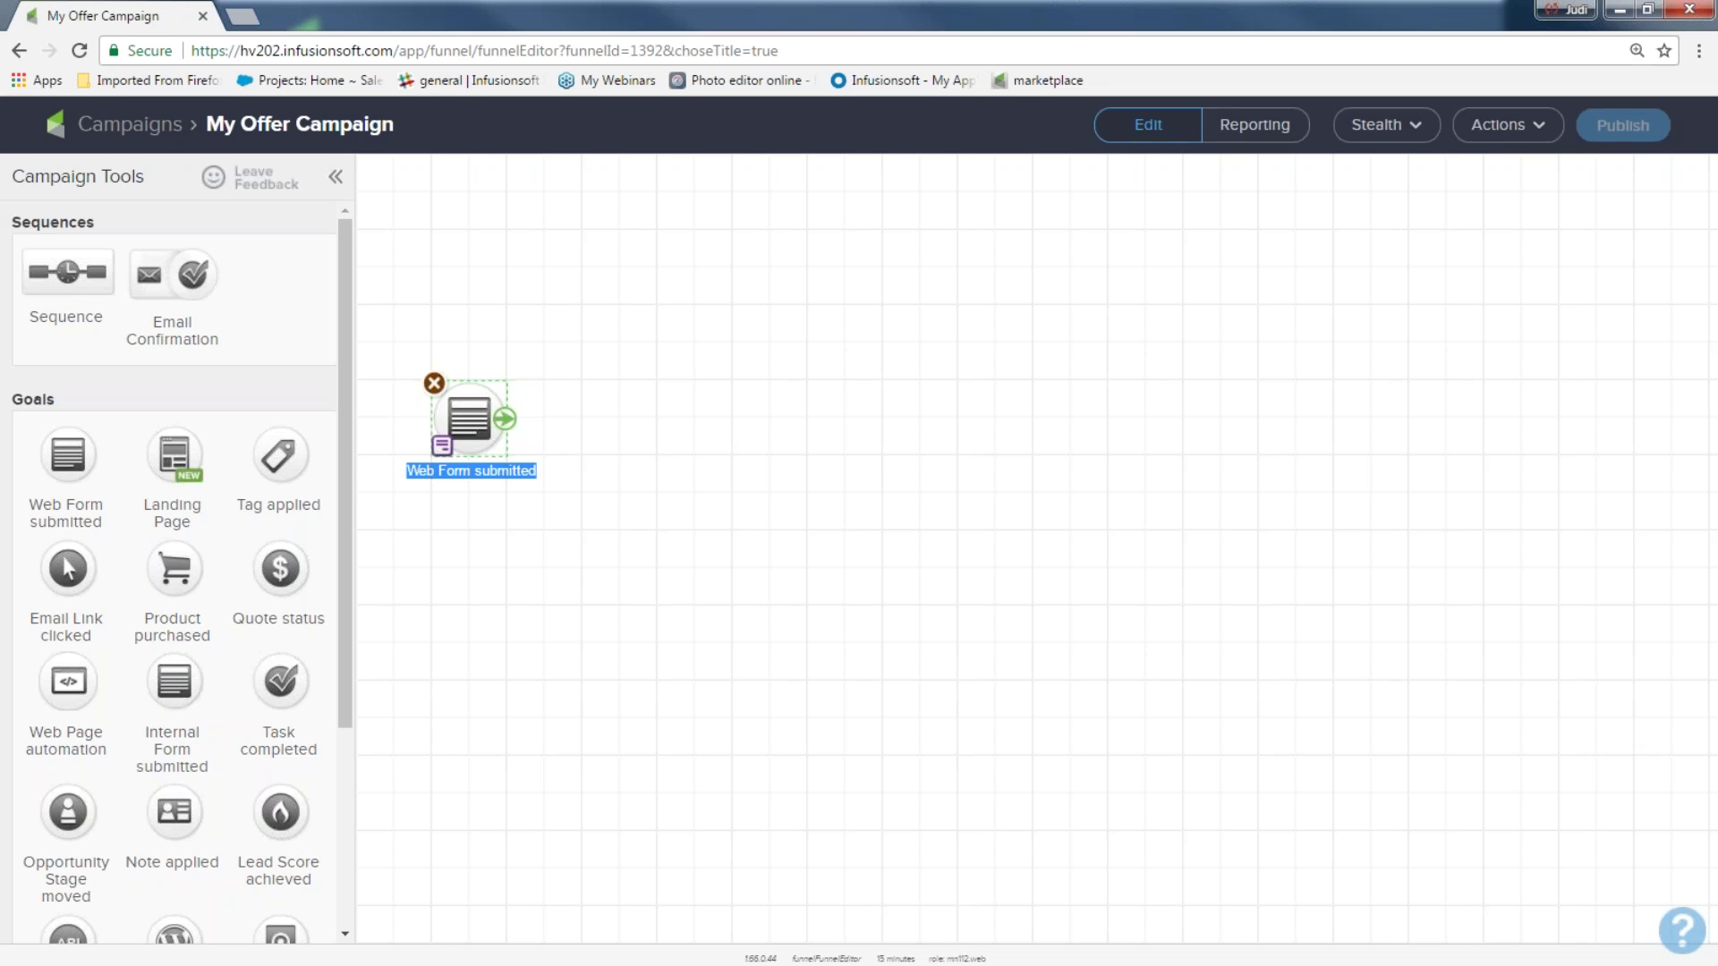
pyautogui.write('offer sign up')
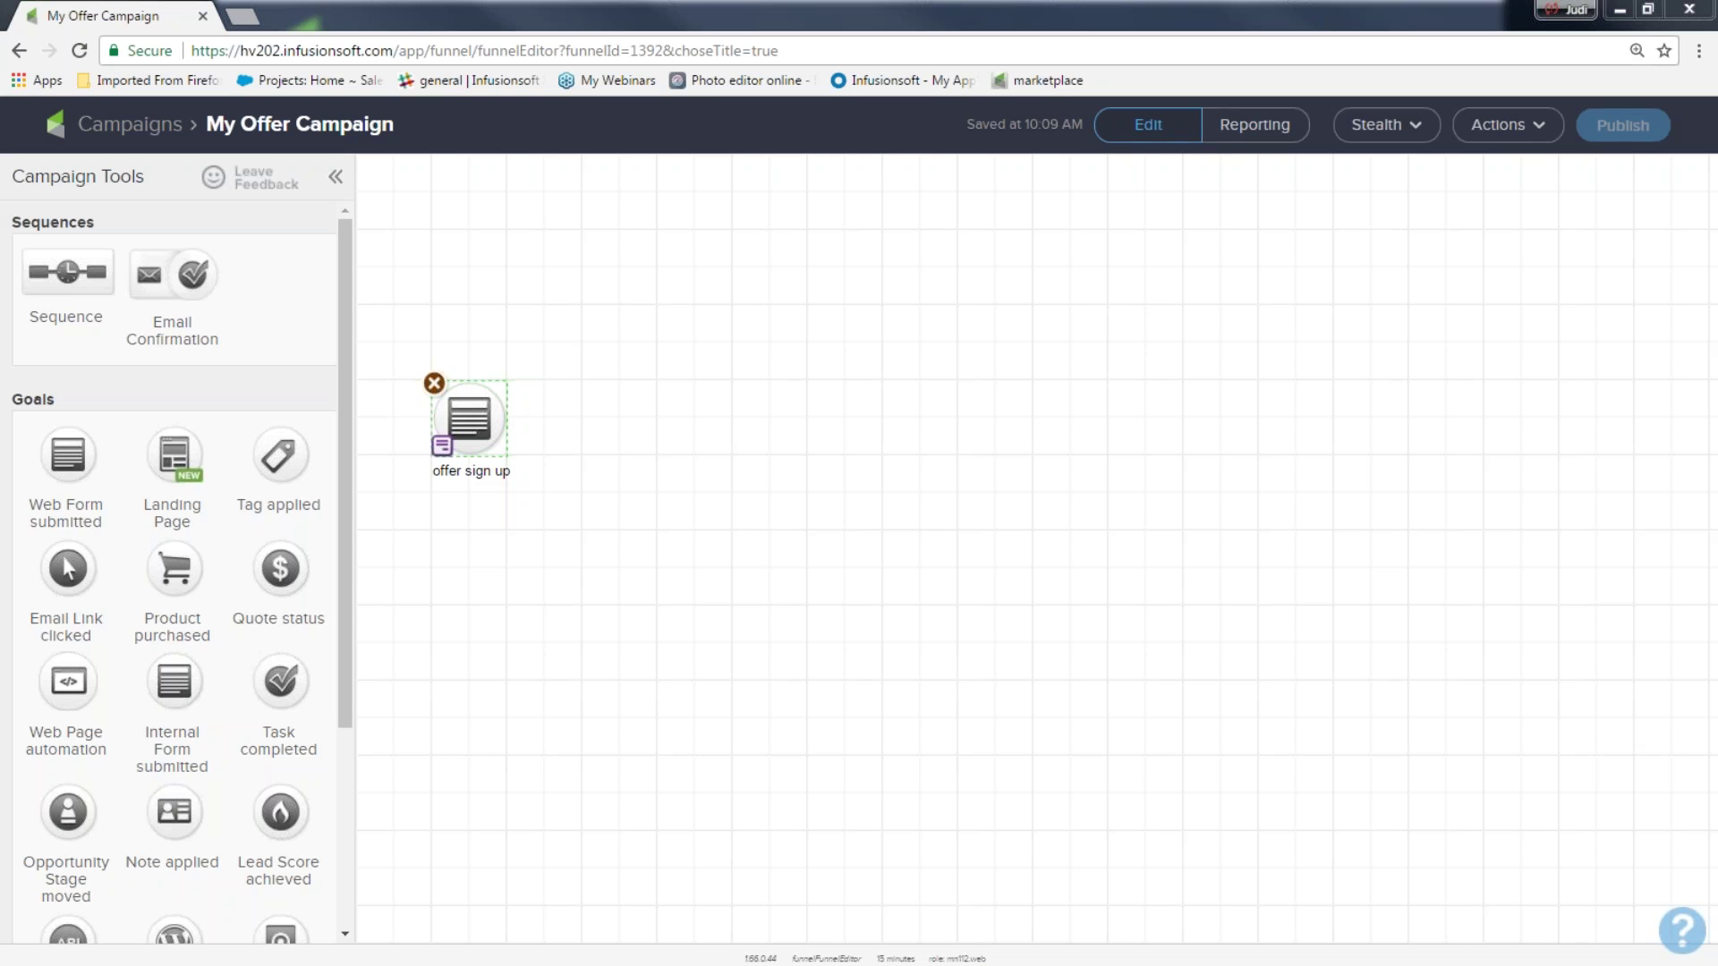
# Add a sequence beside the goal and name it 'offer and welcome and more'
pyautogui.moveTo(126, 223); pyautogui.dragTo(567, 406)
pyautogui.hotkey('ctrl', '+')
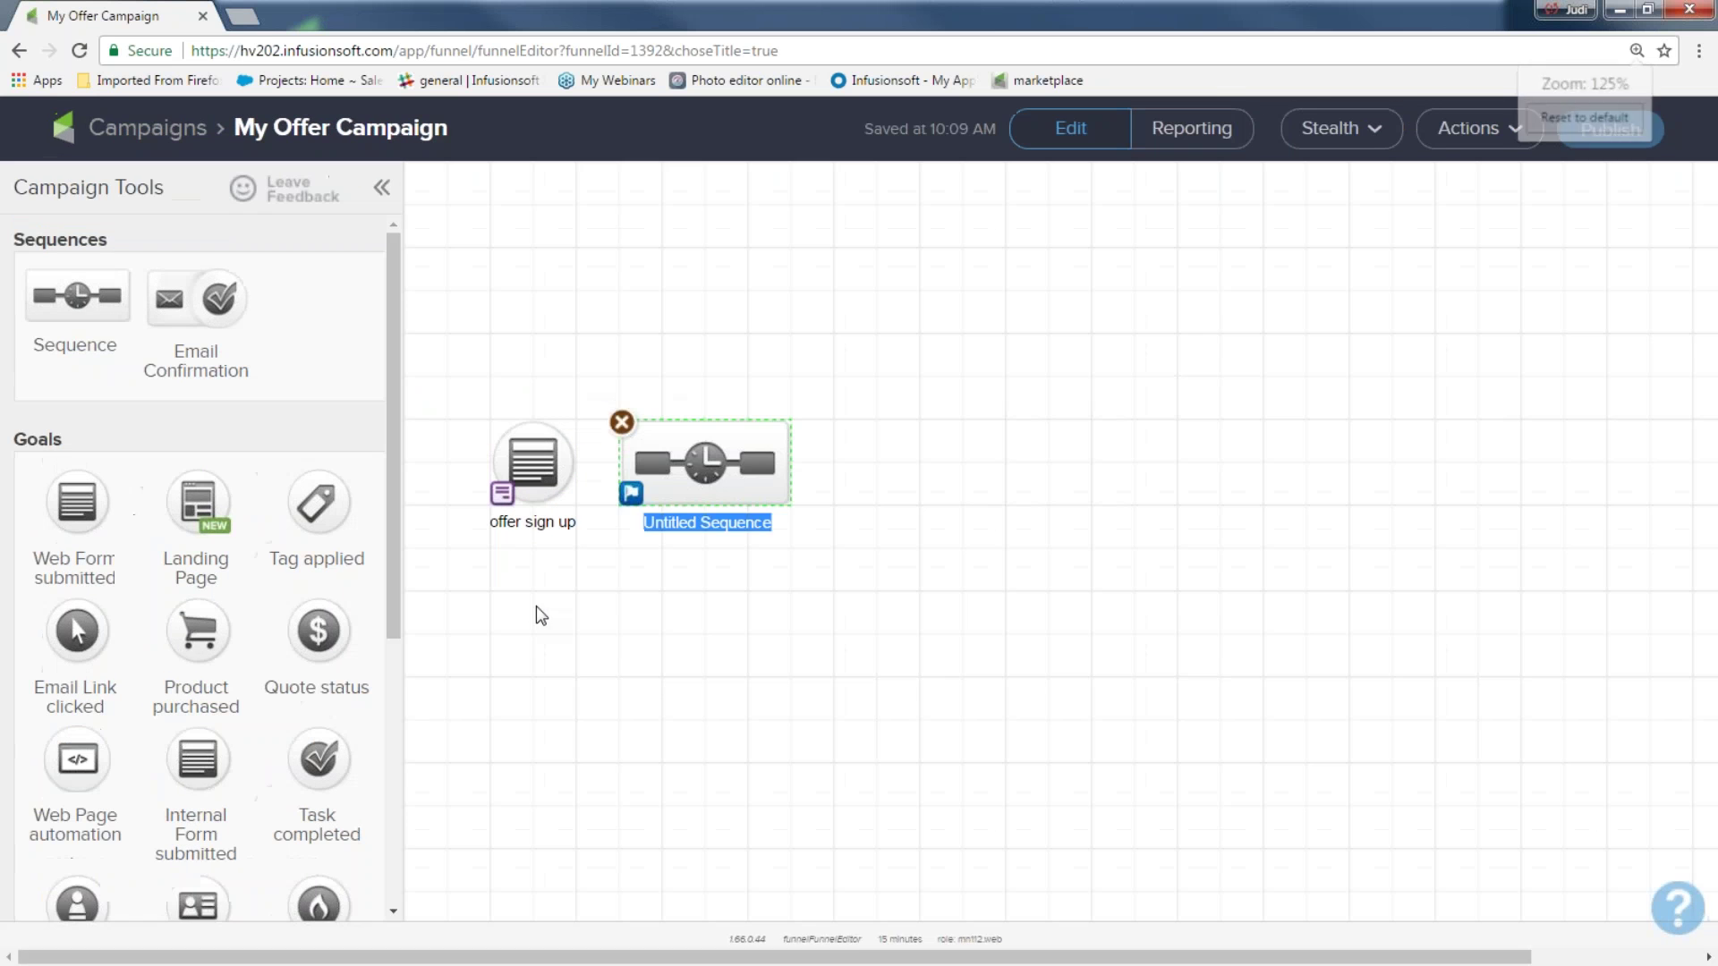
pyautogui.click(608, 694)
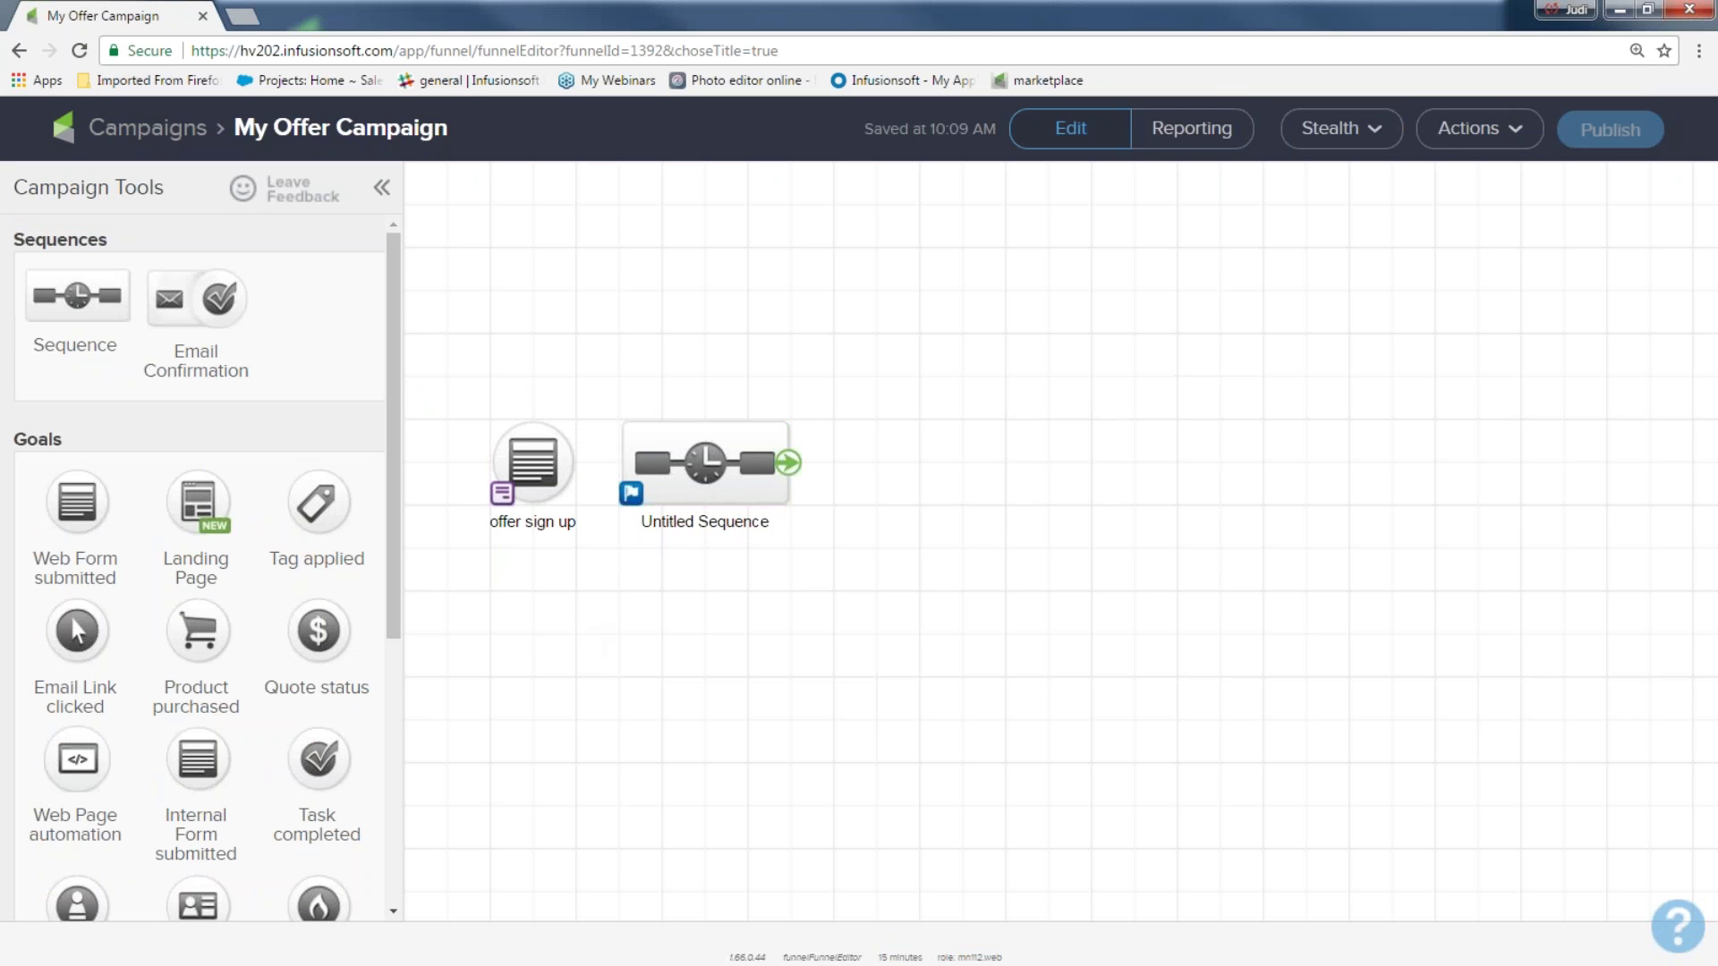
pyautogui.doubleClick(663, 518)
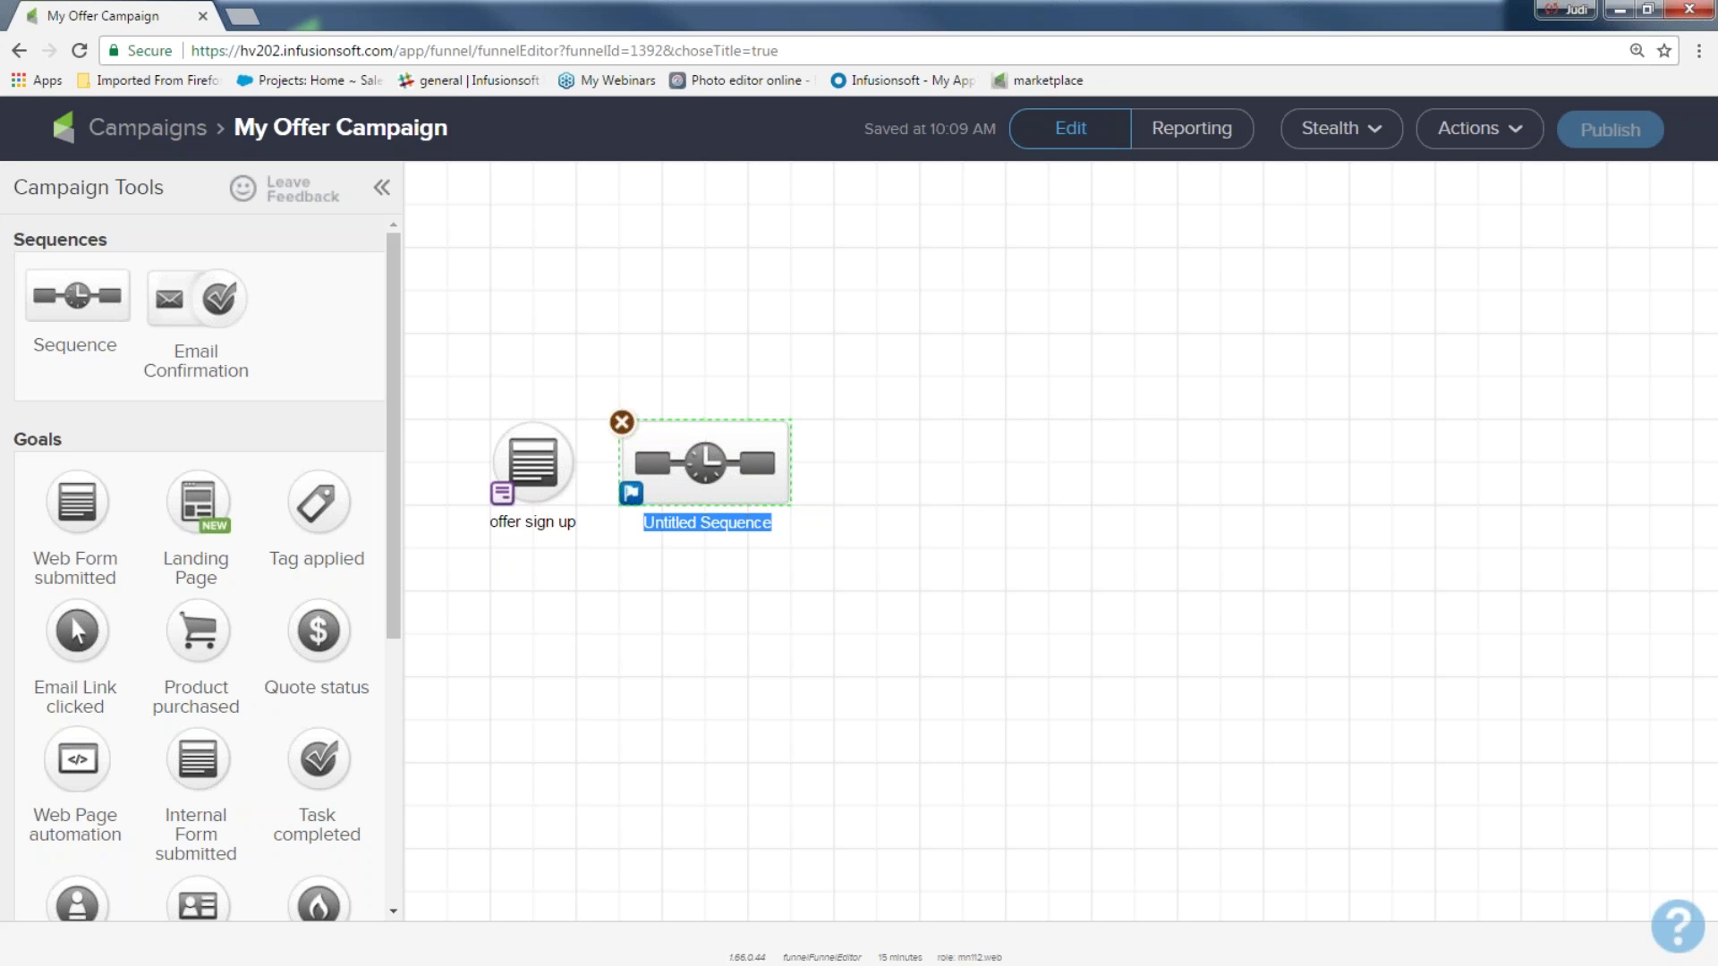
pyautogui.write('oofer')
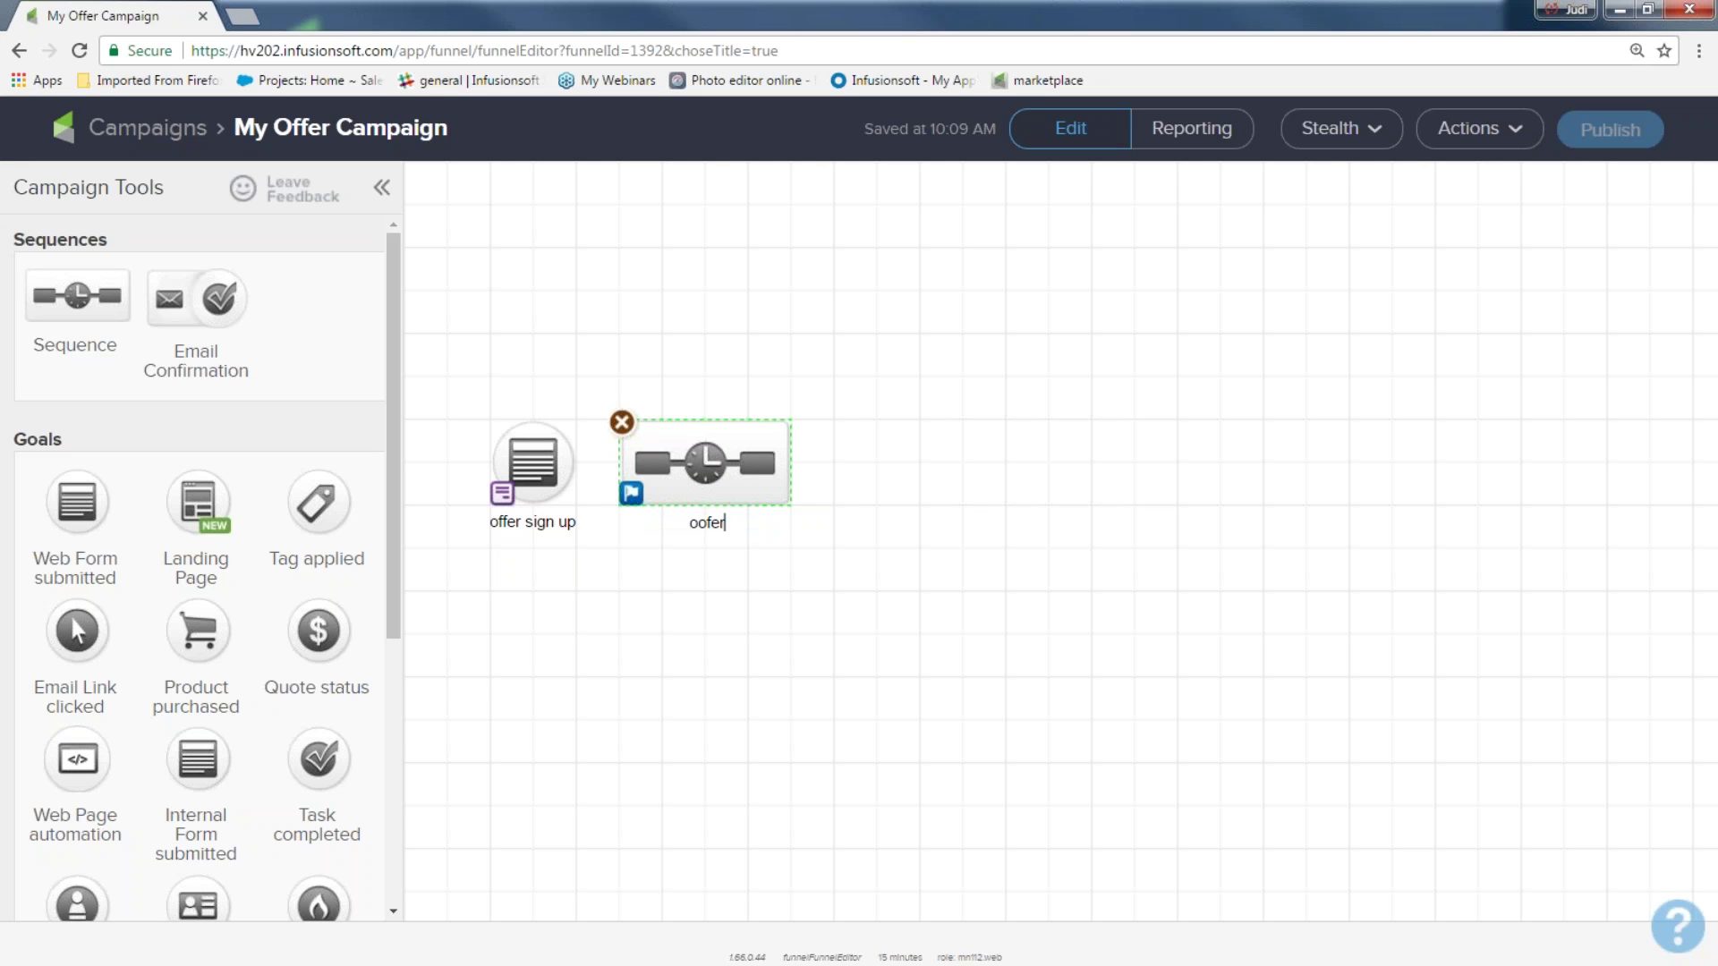
pyautogui.press('BackSpace')
pyautogui.press('BackSpace')
pyautogui.press('BackSpace')
pyautogui.press('BackSpace')
pyautogui.press('BackSpace')
pyautogui.write('ofer')
pyautogui.press('BackSpace')
pyautogui.press('BackSpace')
pyautogui.write('fer and welcome and more')
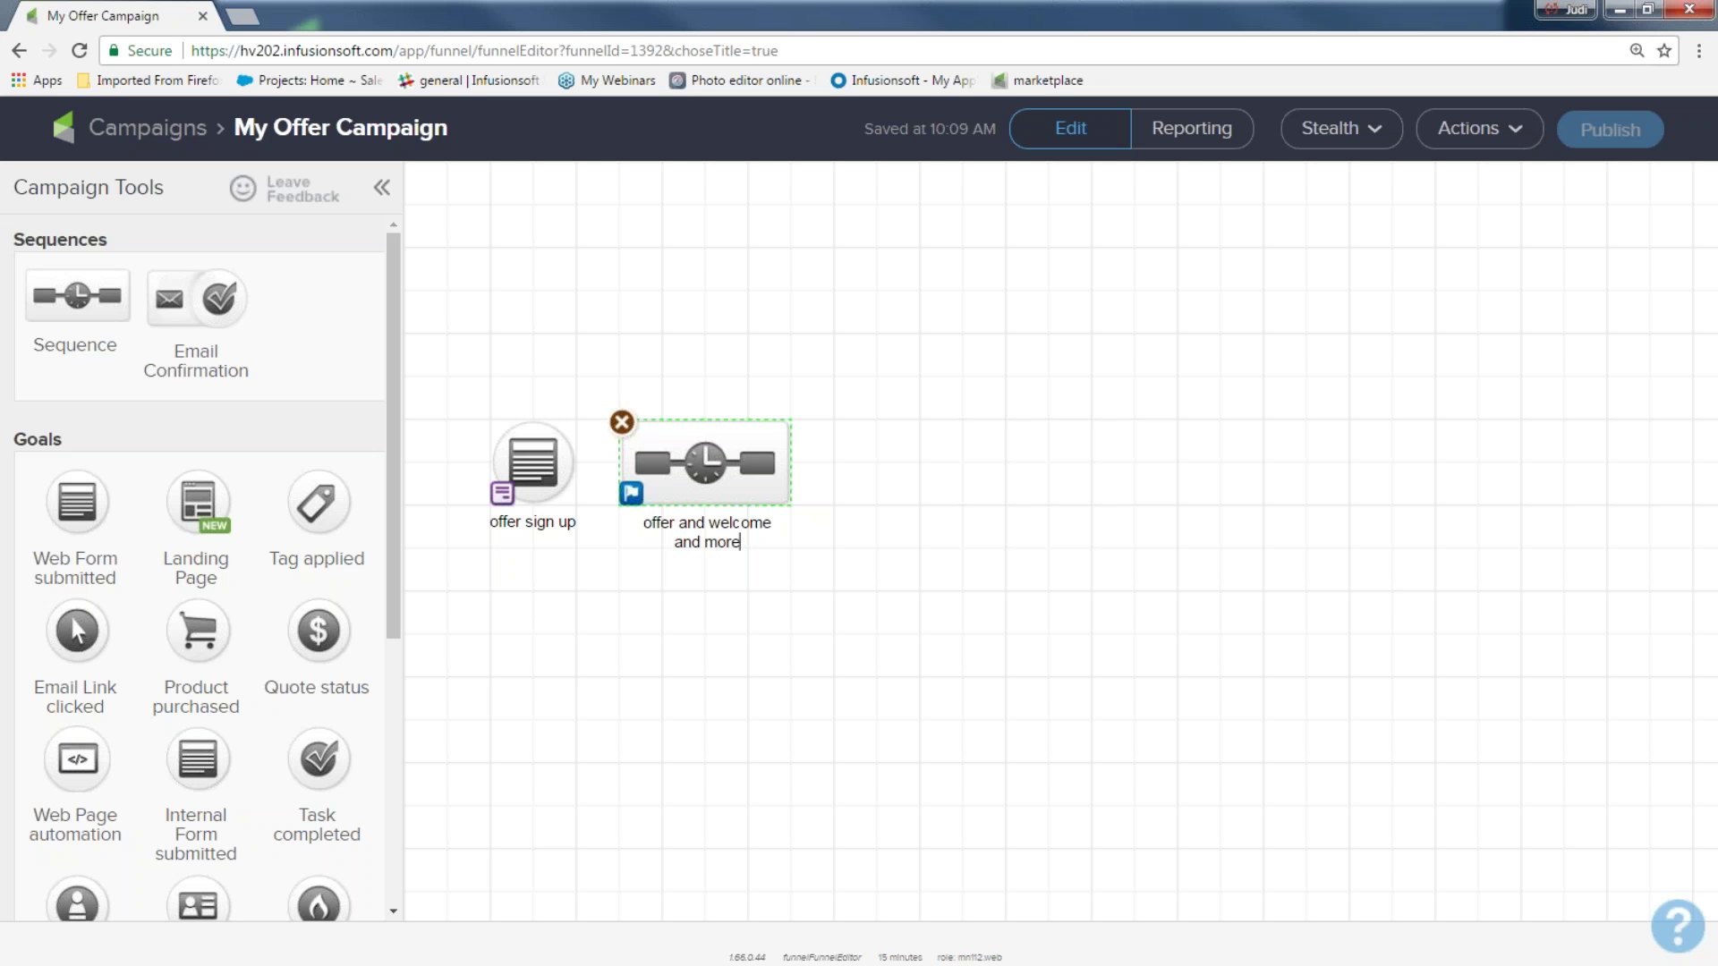
# Move the sequence a little further right of the offer sign up goal
pyautogui.moveTo(456, 395); pyautogui.dragTo(567, 550)
pyautogui.moveTo(574, 358); pyautogui.dragTo(859, 603)
pyautogui.moveTo(706, 474); pyautogui.dragTo(746, 474)
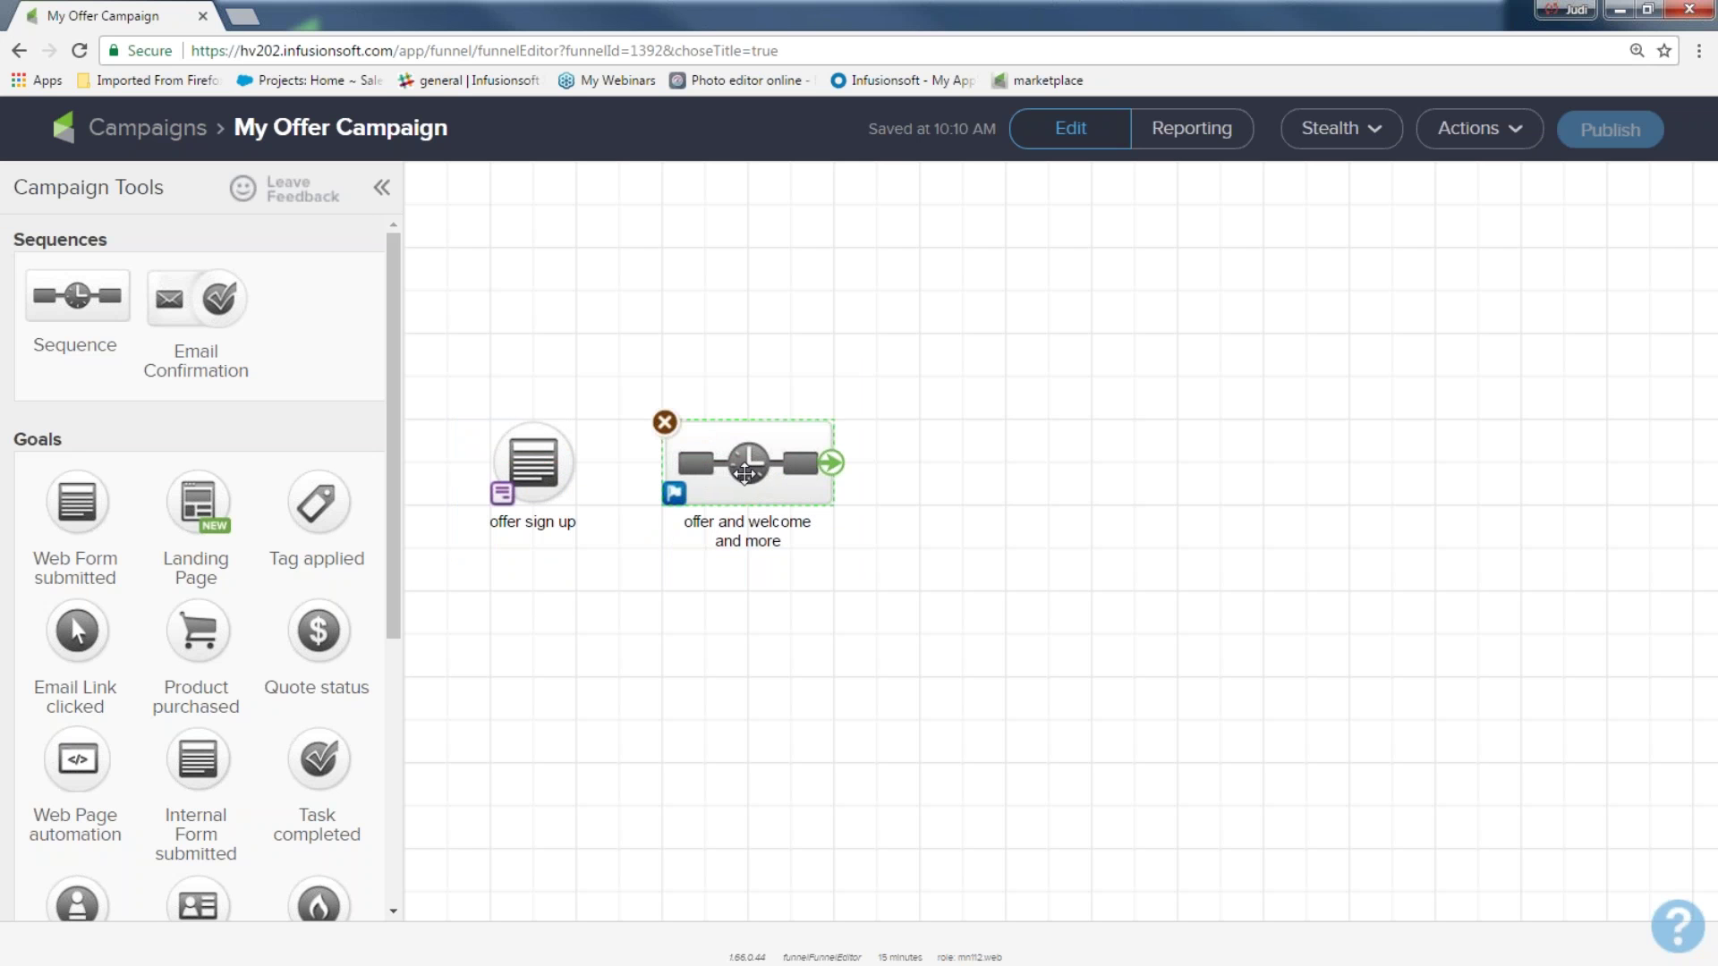
pyautogui.click(758, 645)
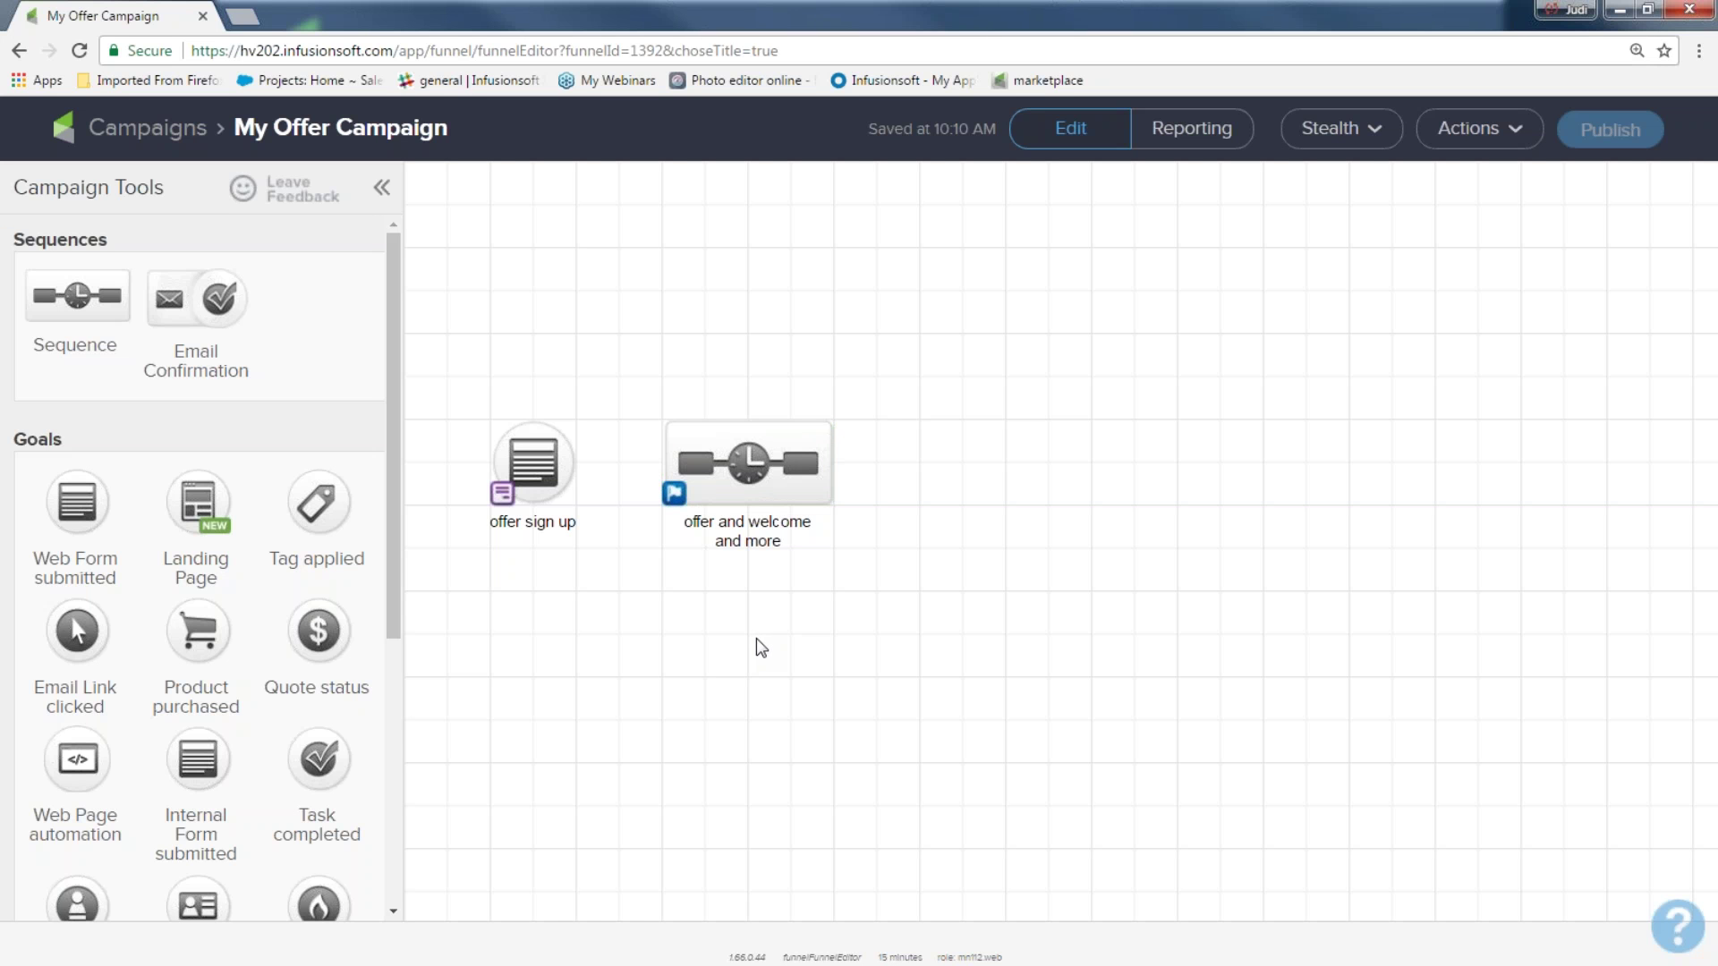
pyautogui.moveTo(550, 469)
# Connect the offer sign up goal to the offer and welcome and more sequence
pyautogui.moveTo(574, 466); pyautogui.dragTo(736, 506)
pyautogui.press('Delete')
pyautogui.moveTo(565, 464)
pyautogui.moveTo(573, 464); pyautogui.dragTo(747, 493)
# Open the offer sign up goal's web form editor
pyautogui.moveTo(535, 464)
pyautogui.click(534, 462)
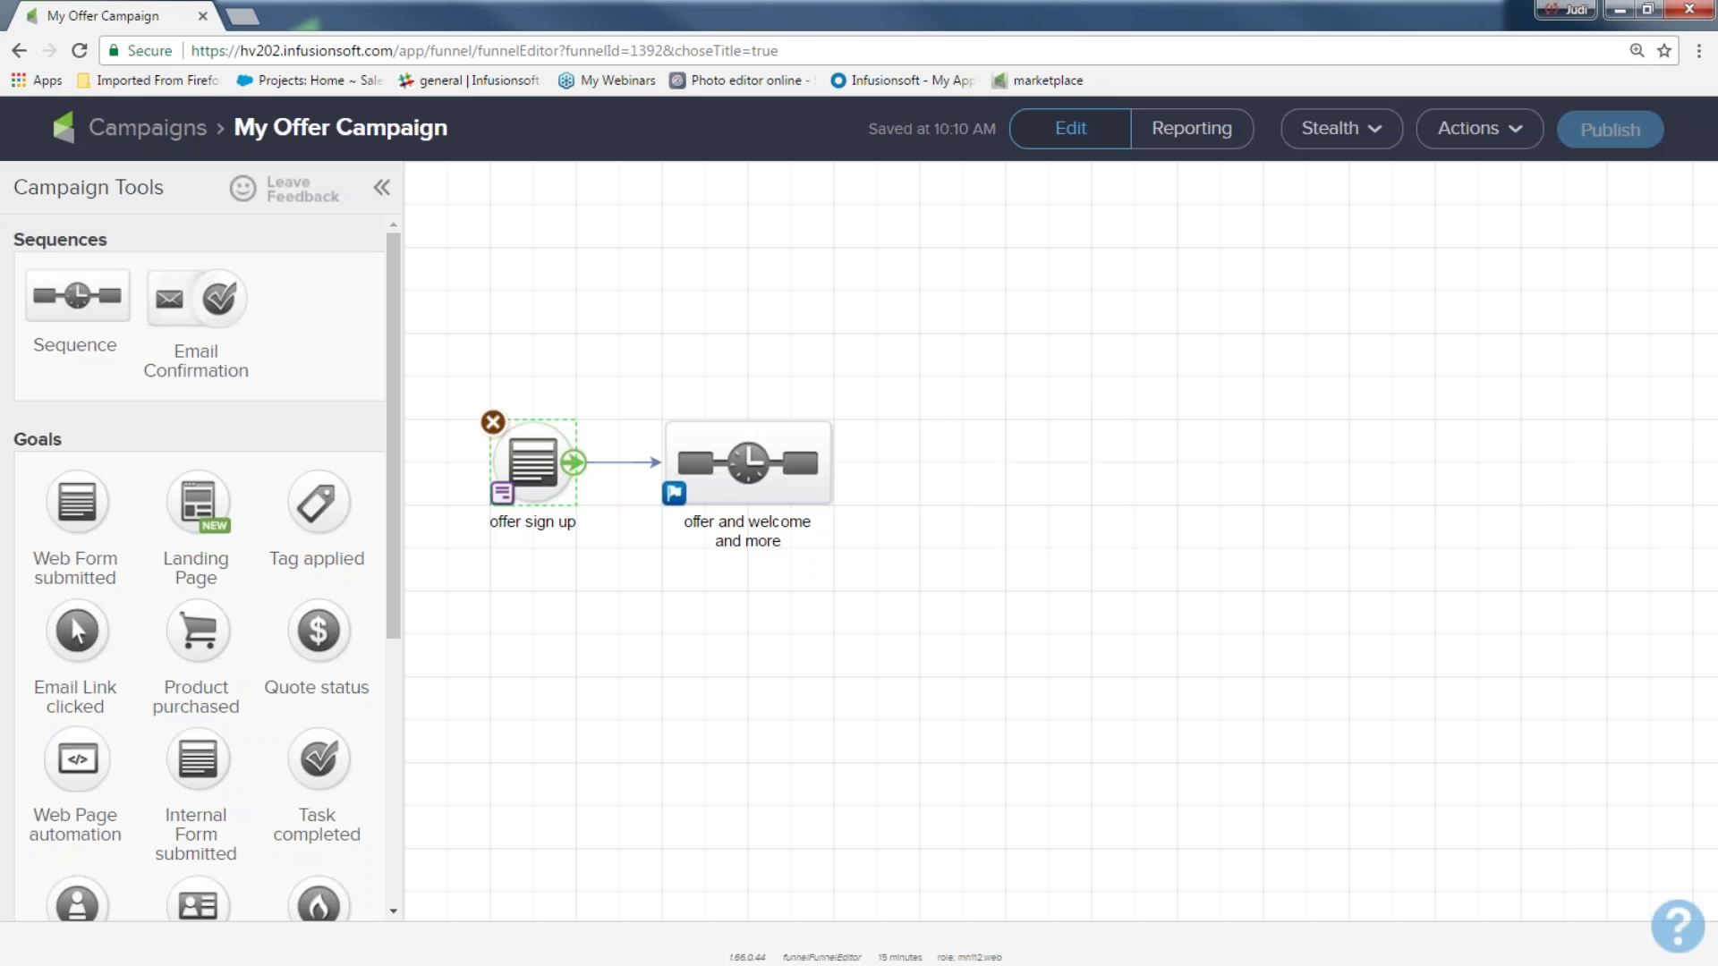
pyautogui.doubleClick(533, 466)
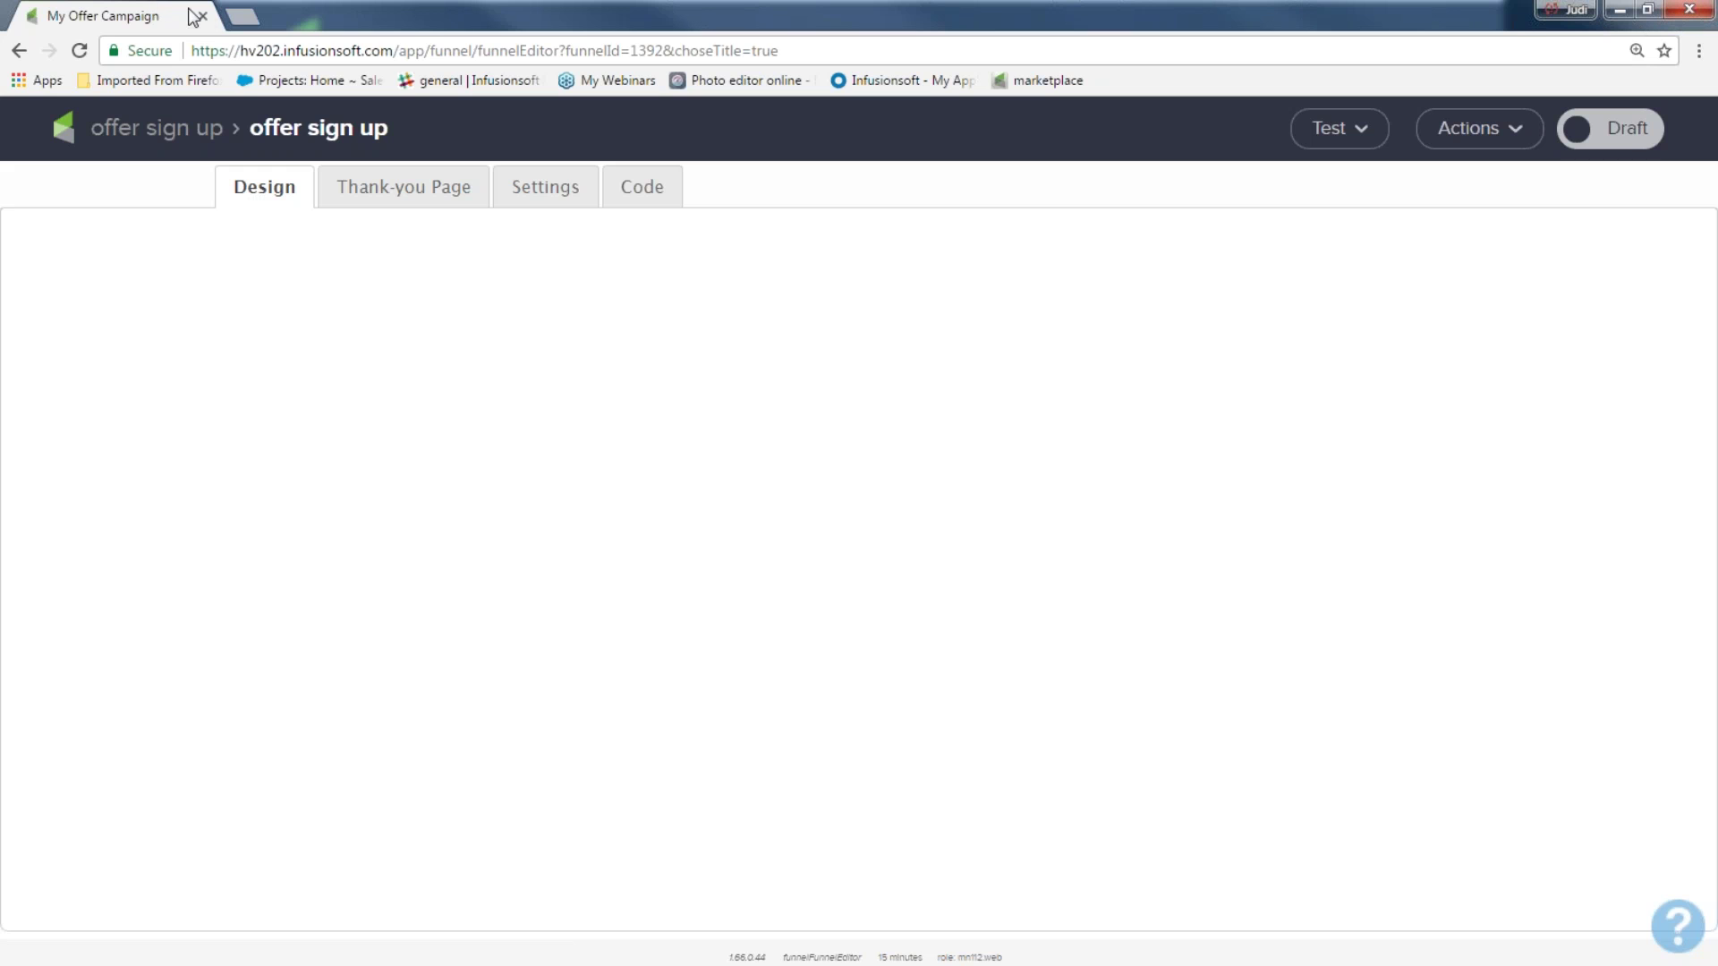
# Load hv202.infusionsoft.com in a new browser tab and close the old tab
pyautogui.click(244, 16)
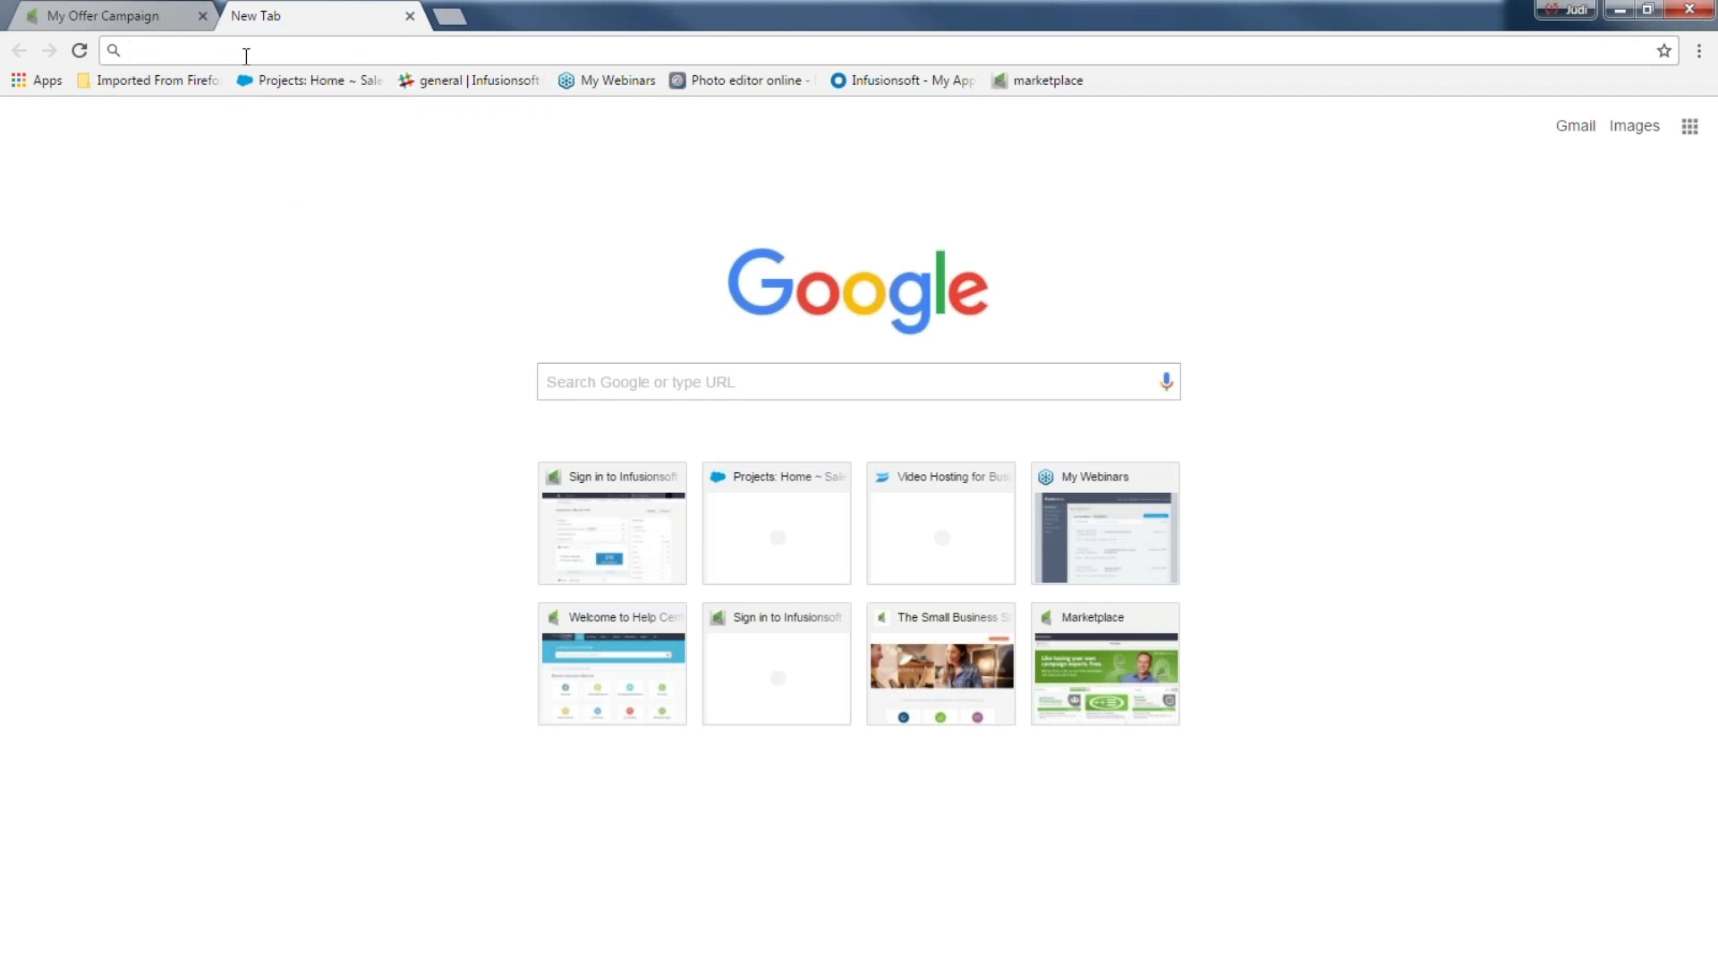
pyautogui.write('hv202.infusionsoft.com')
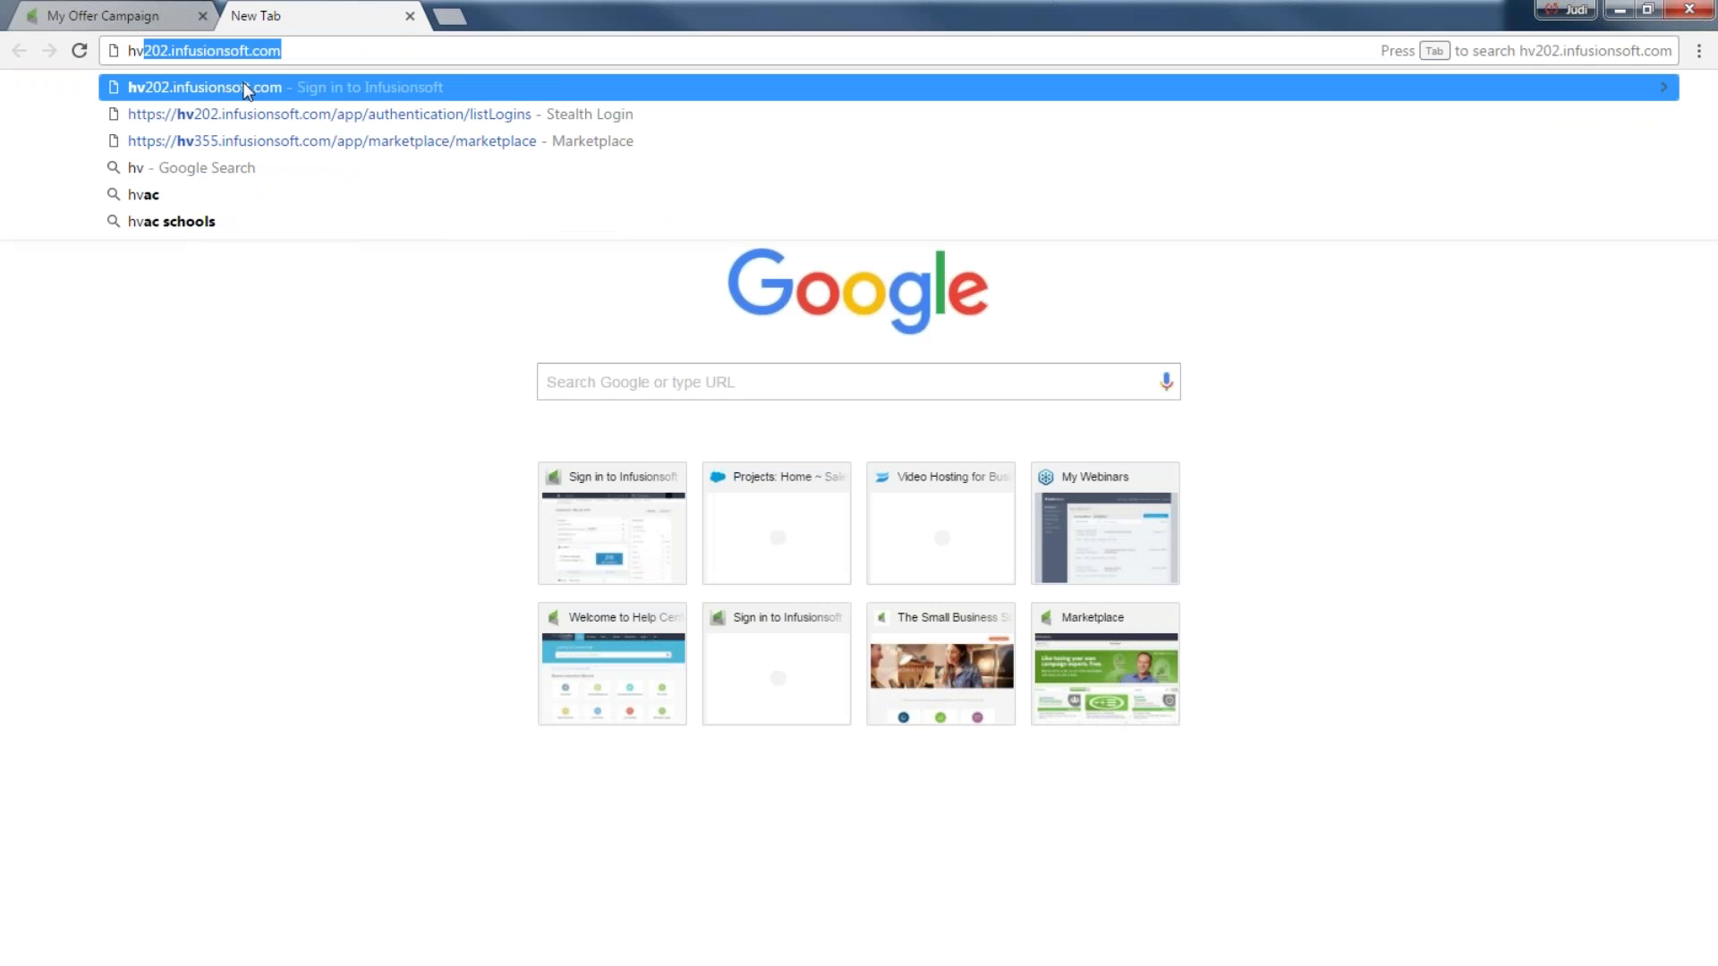
pyautogui.press('Return')
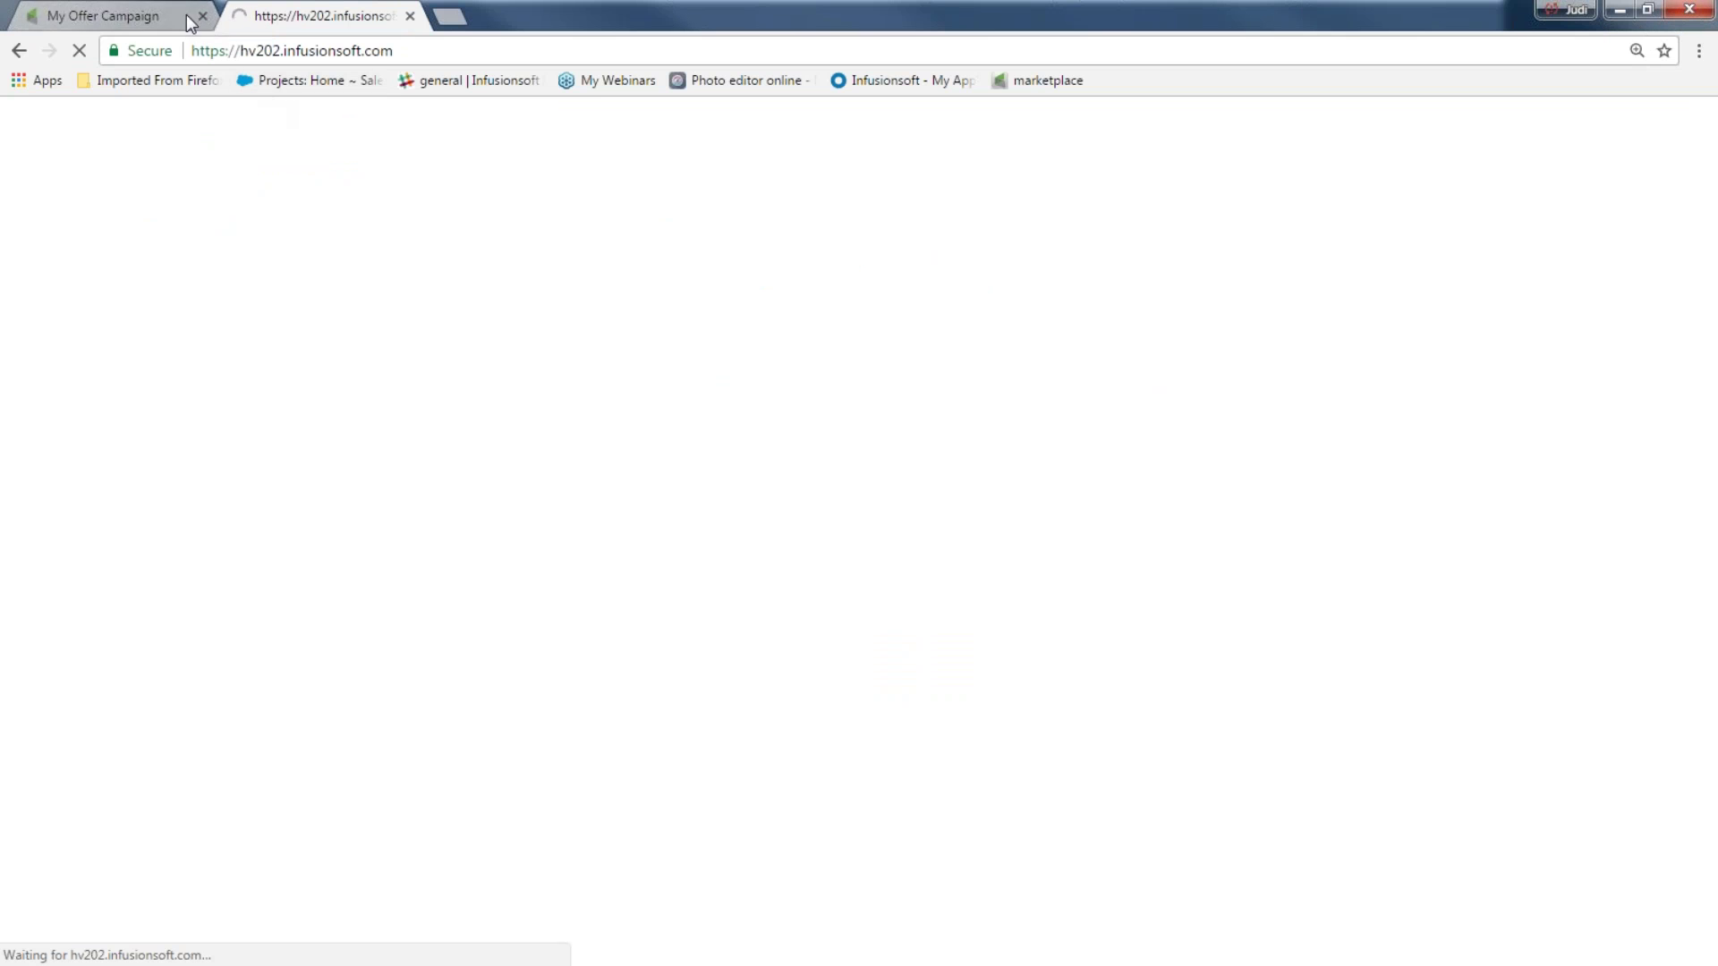
pyautogui.click(203, 16)
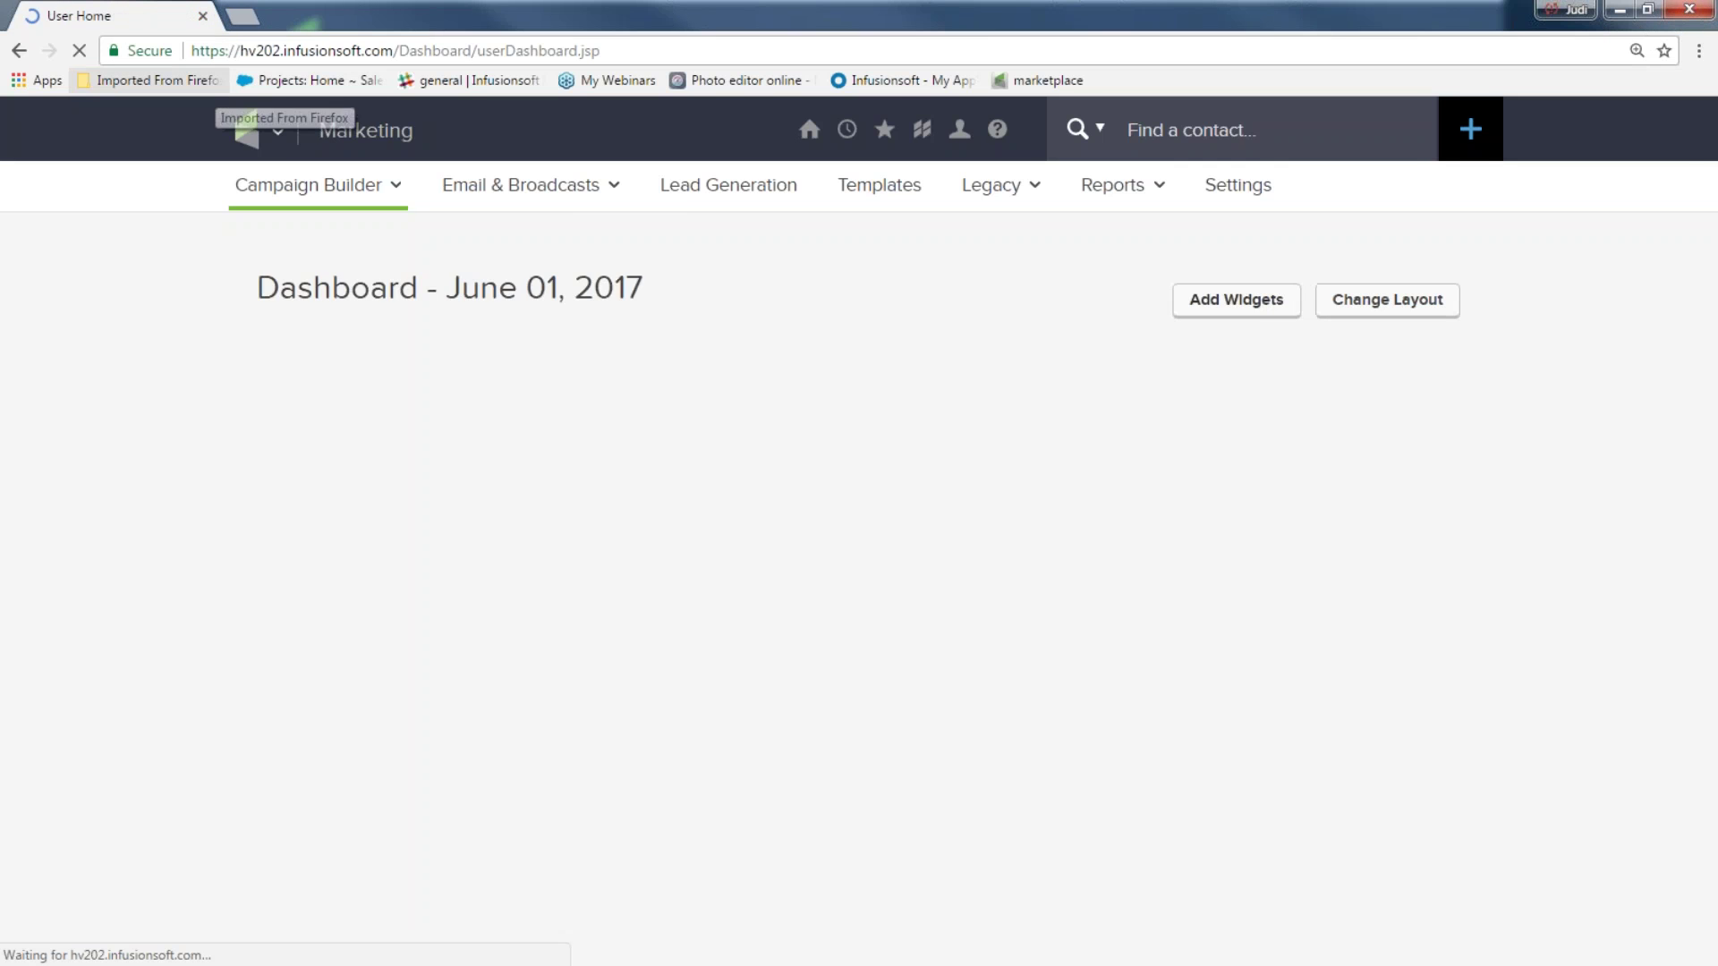
# Reopen My Offer Campaign from the Campaign Builder
pyautogui.click(277, 132)
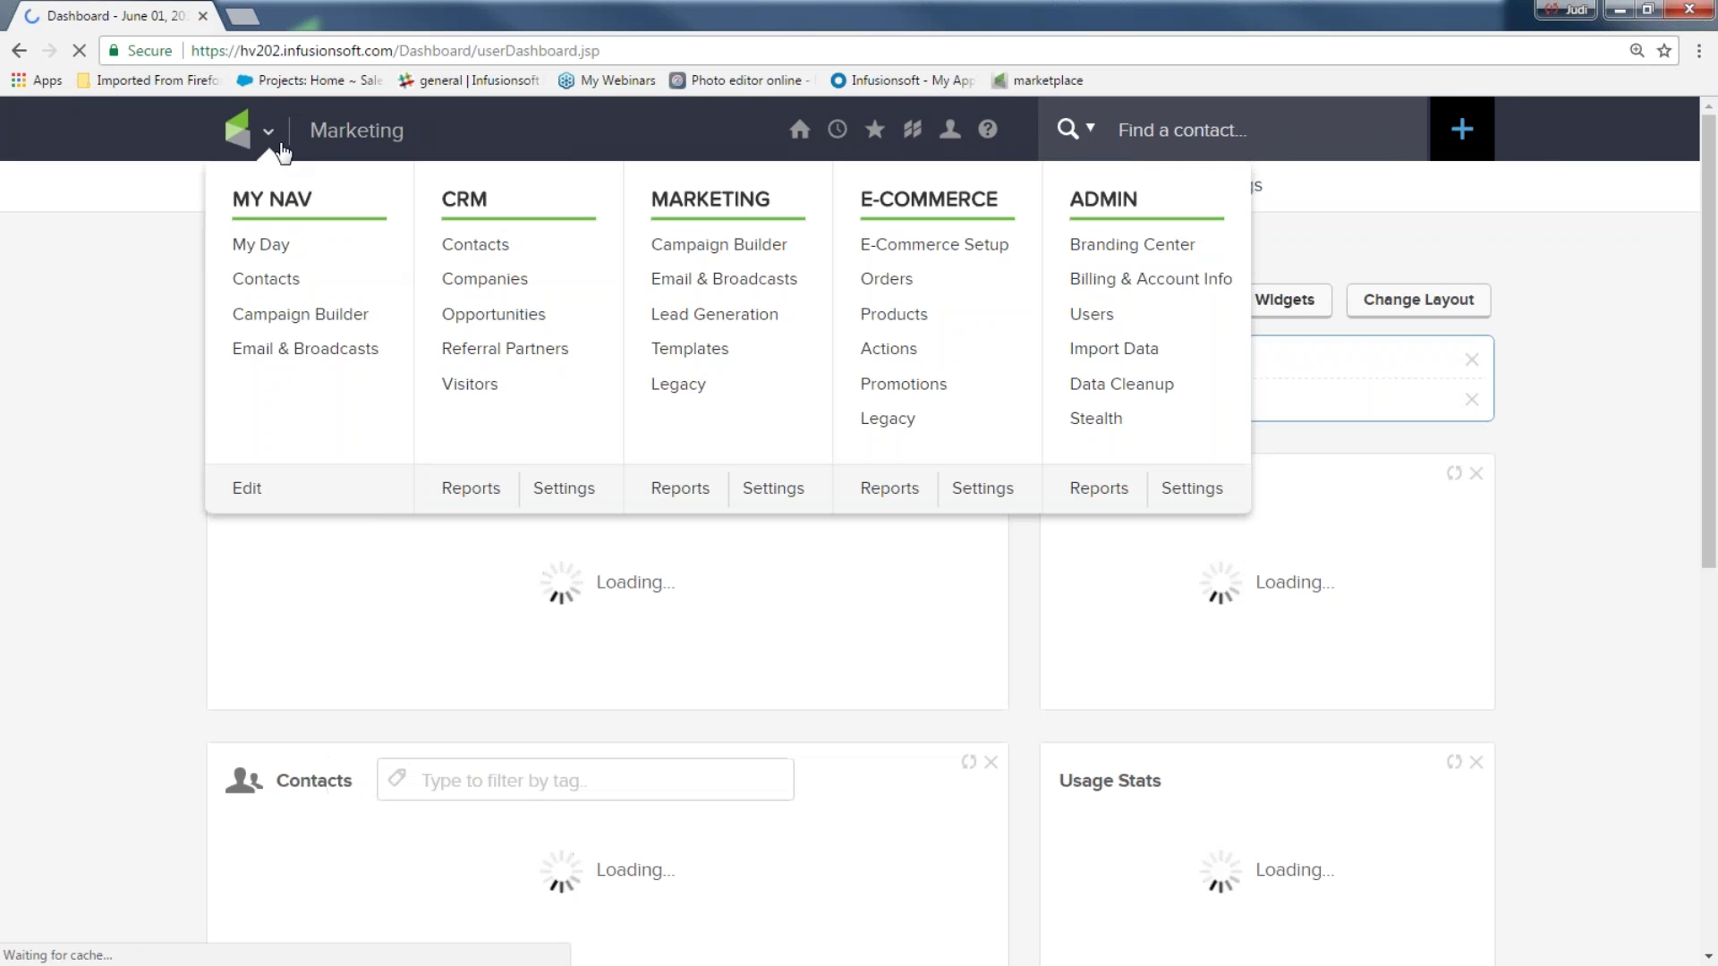
pyautogui.click(718, 245)
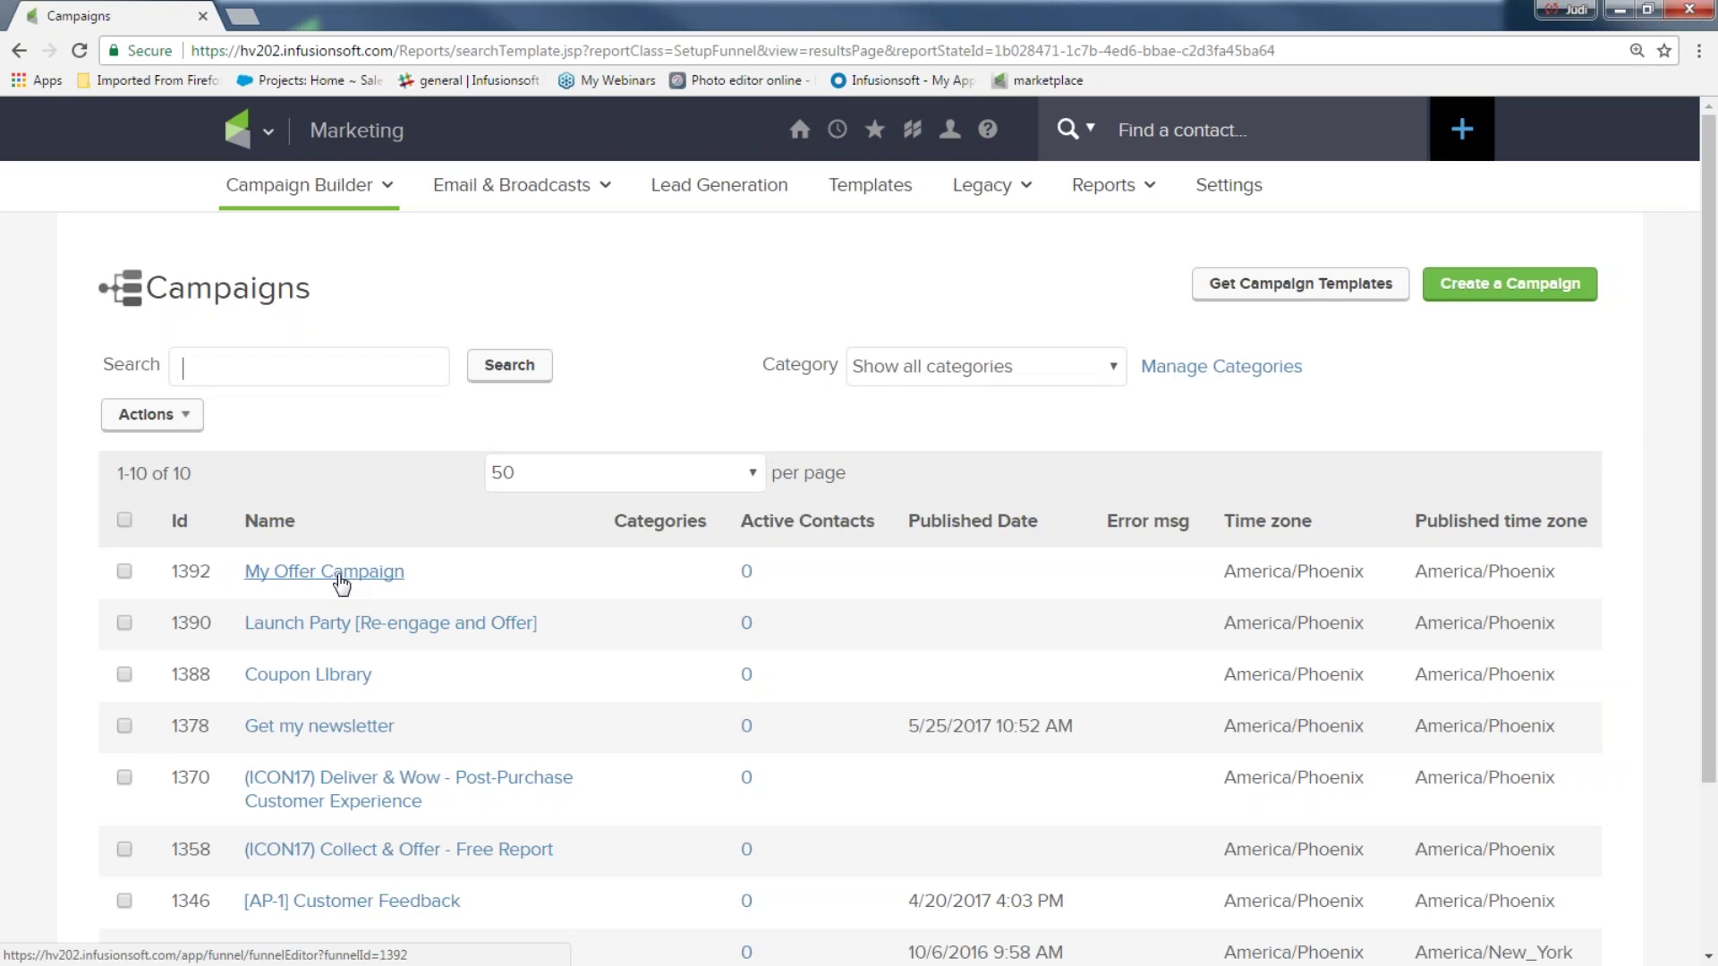
pyautogui.click(340, 577)
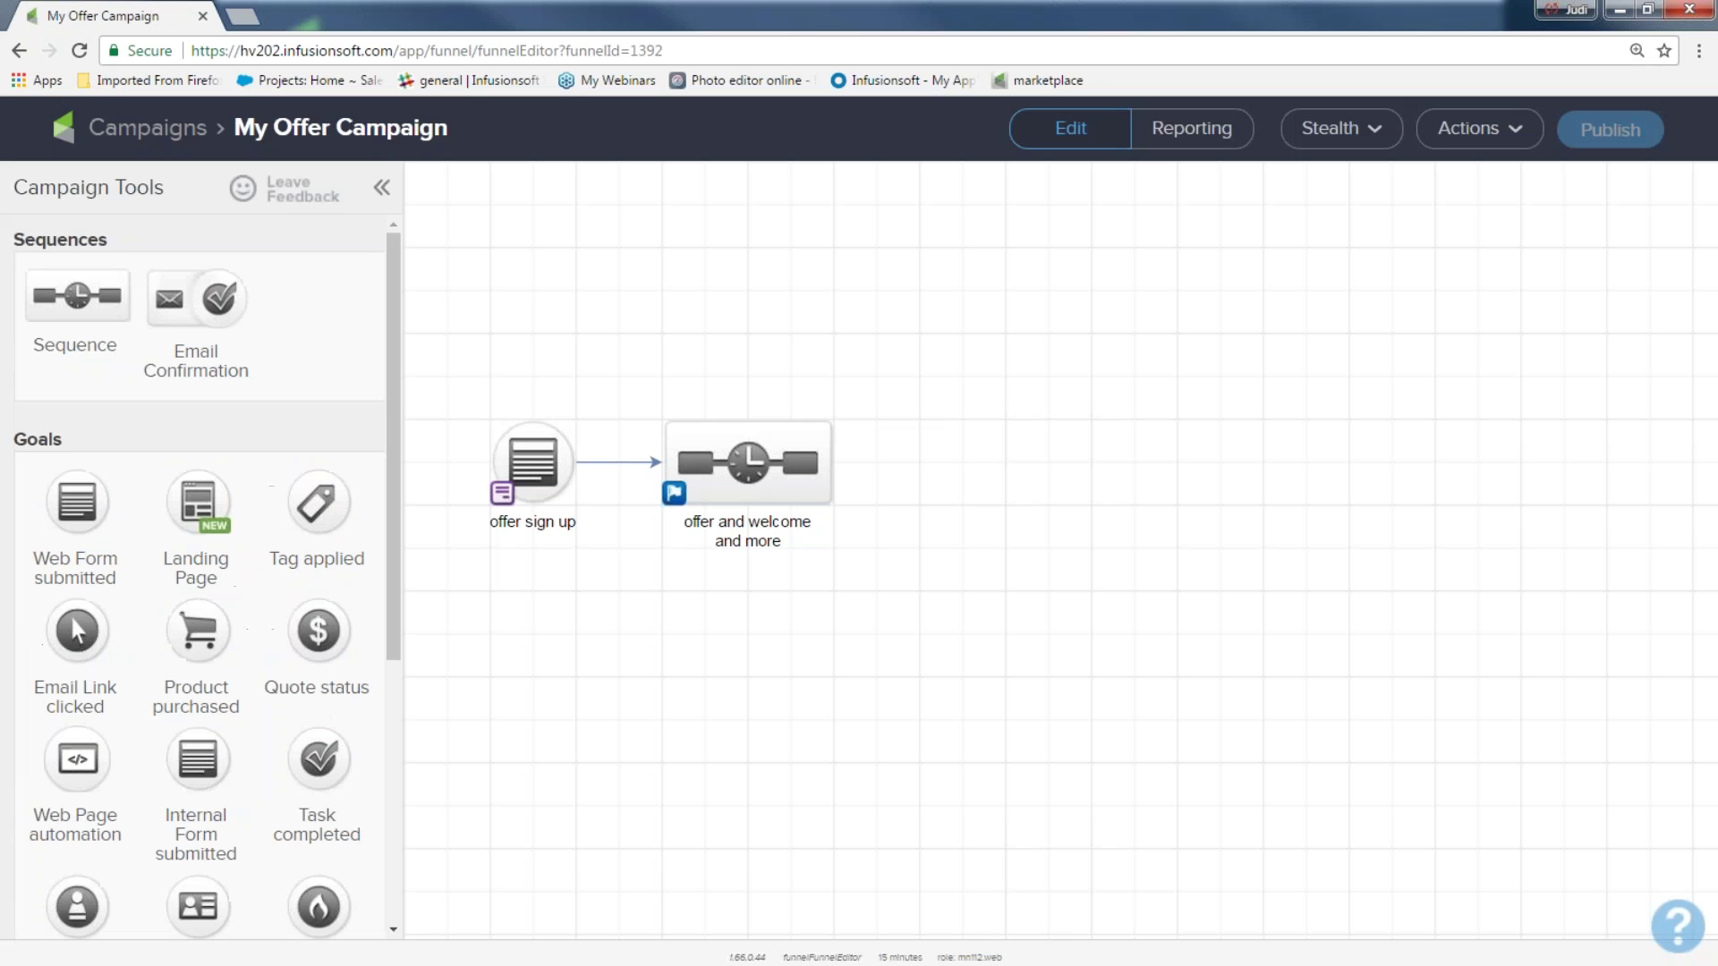
# Open the offer sign up web form editor, now showing First Name, Email and Submit
pyautogui.moveTo(534, 461)
pyautogui.doubleClick(533, 461)
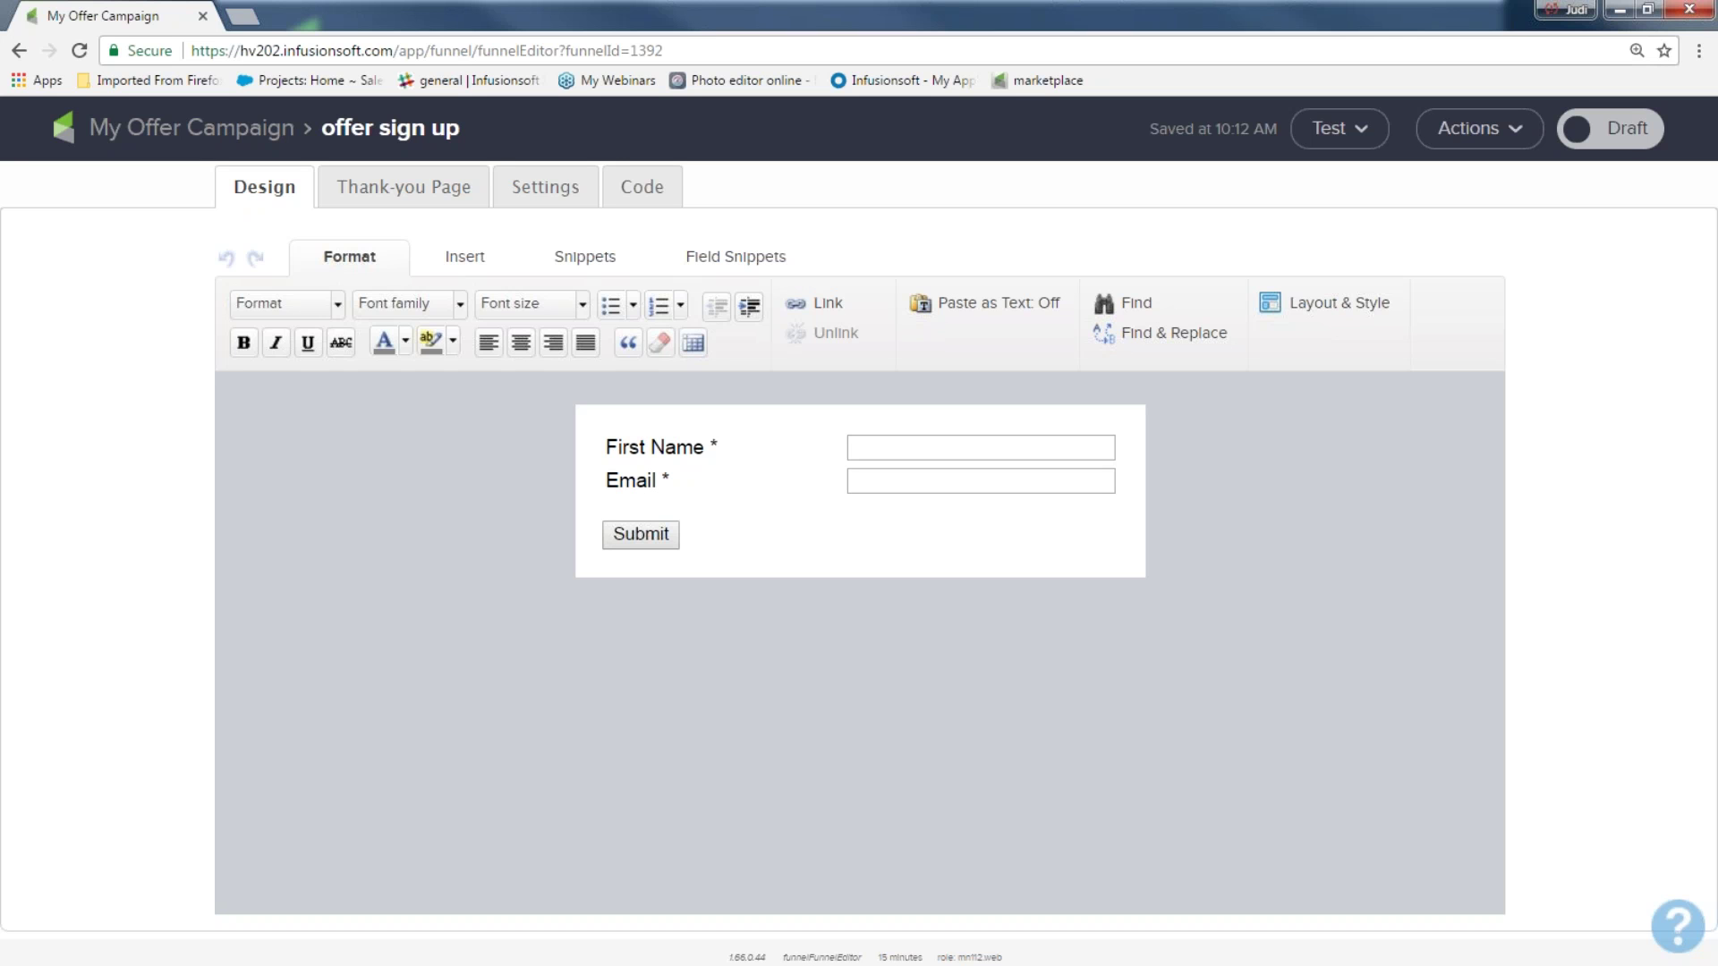
# Show the Snippets panel in the form's Design tab
pyautogui.click(583, 259)
# Add a 'Get my offer now!!!' title above First Name with a 15 px spacer below
pyautogui.moveTo(364, 322); pyautogui.dragTo(651, 430)
pyautogui.click(782, 447)
pyautogui.moveTo(751, 454); pyautogui.dragTo(579, 453)
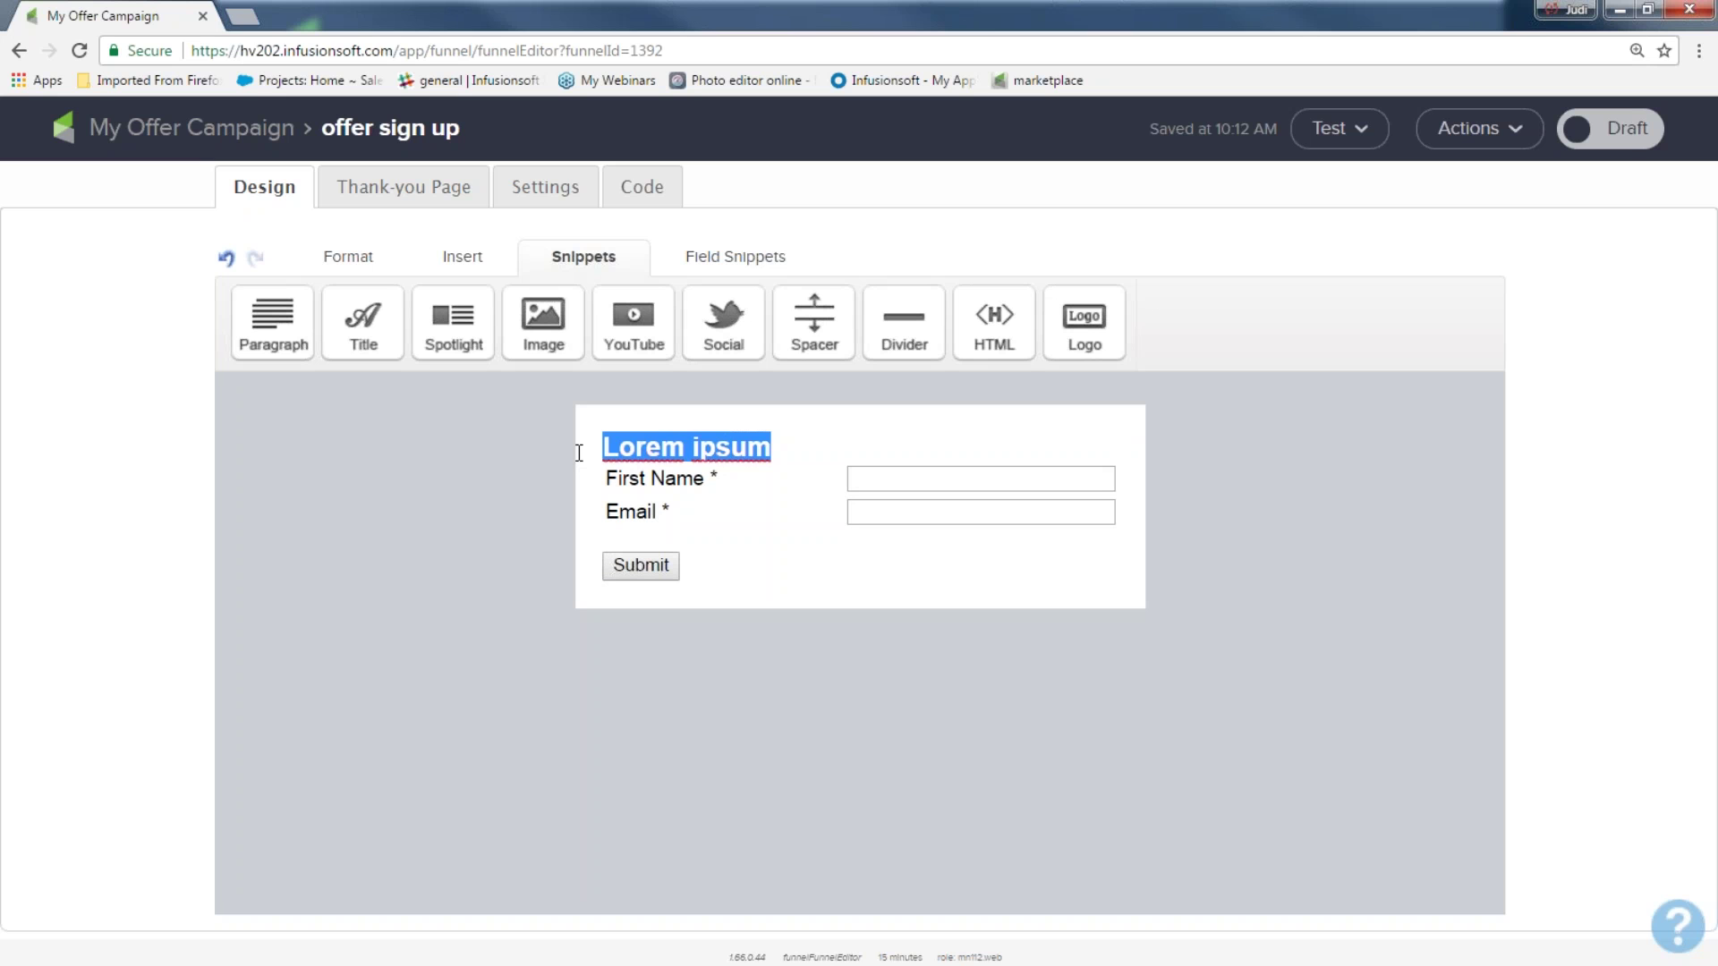
pyautogui.write('Get my offe33r')
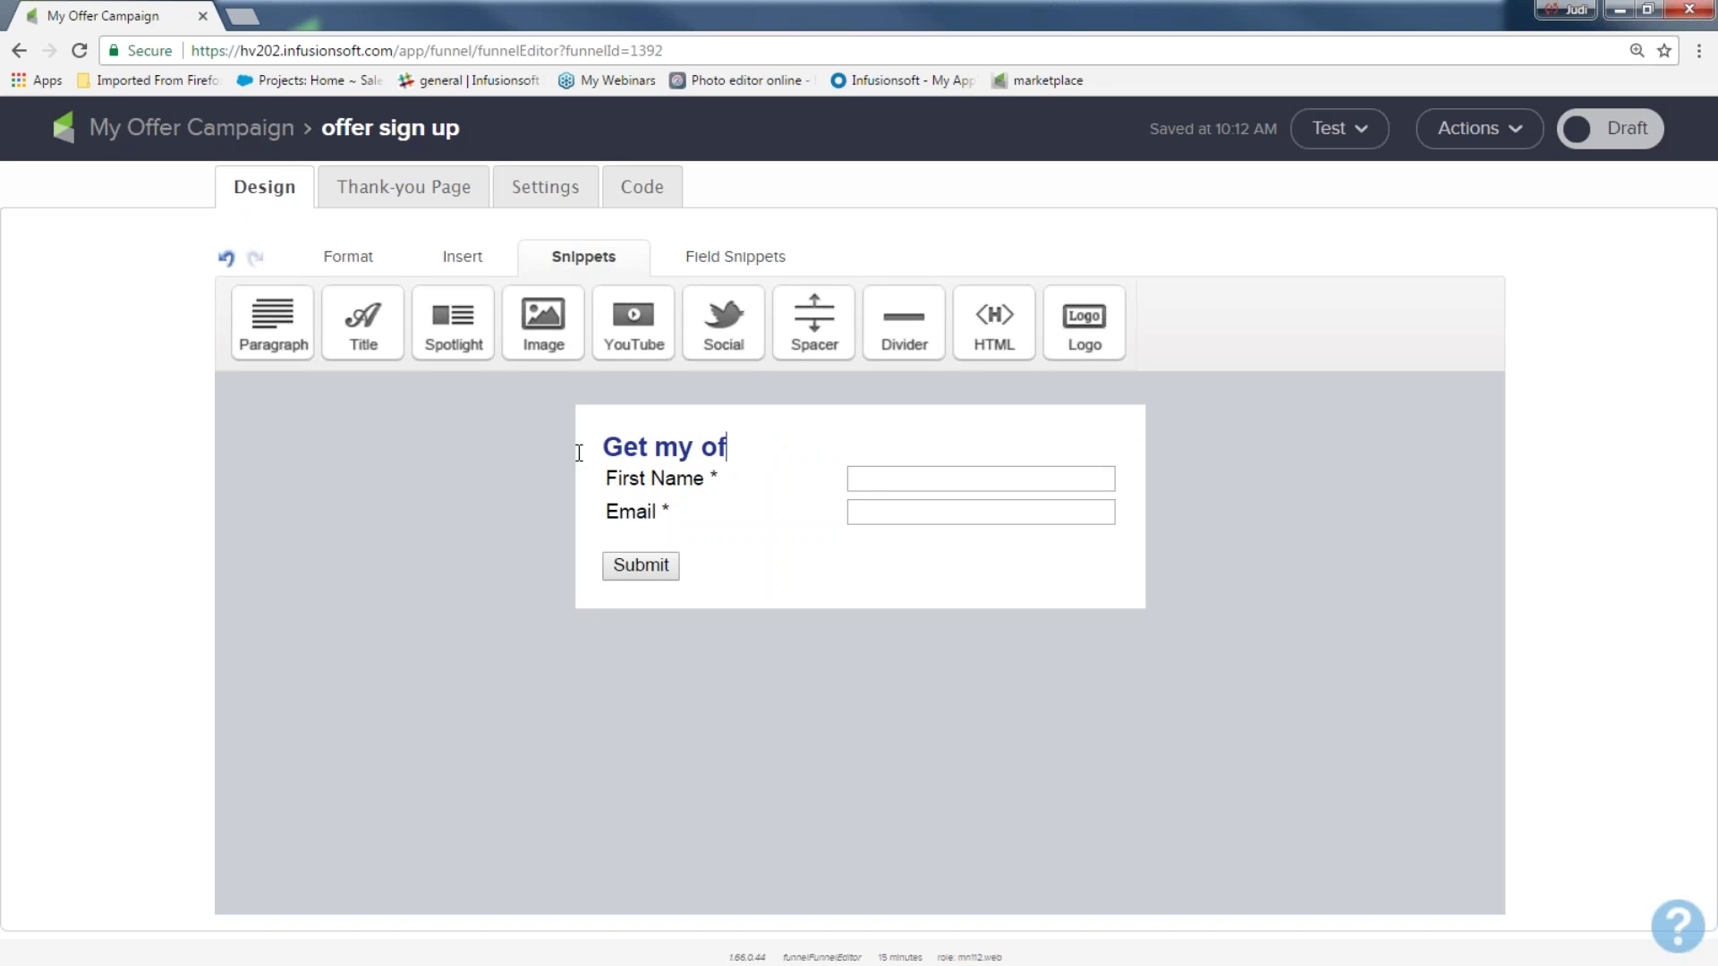
pyautogui.press('BackSpace')
pyautogui.press('BackSpace')
pyautogui.press('BackSpace')
pyautogui.press('BackSpace')
pyautogui.write('r now!!!')
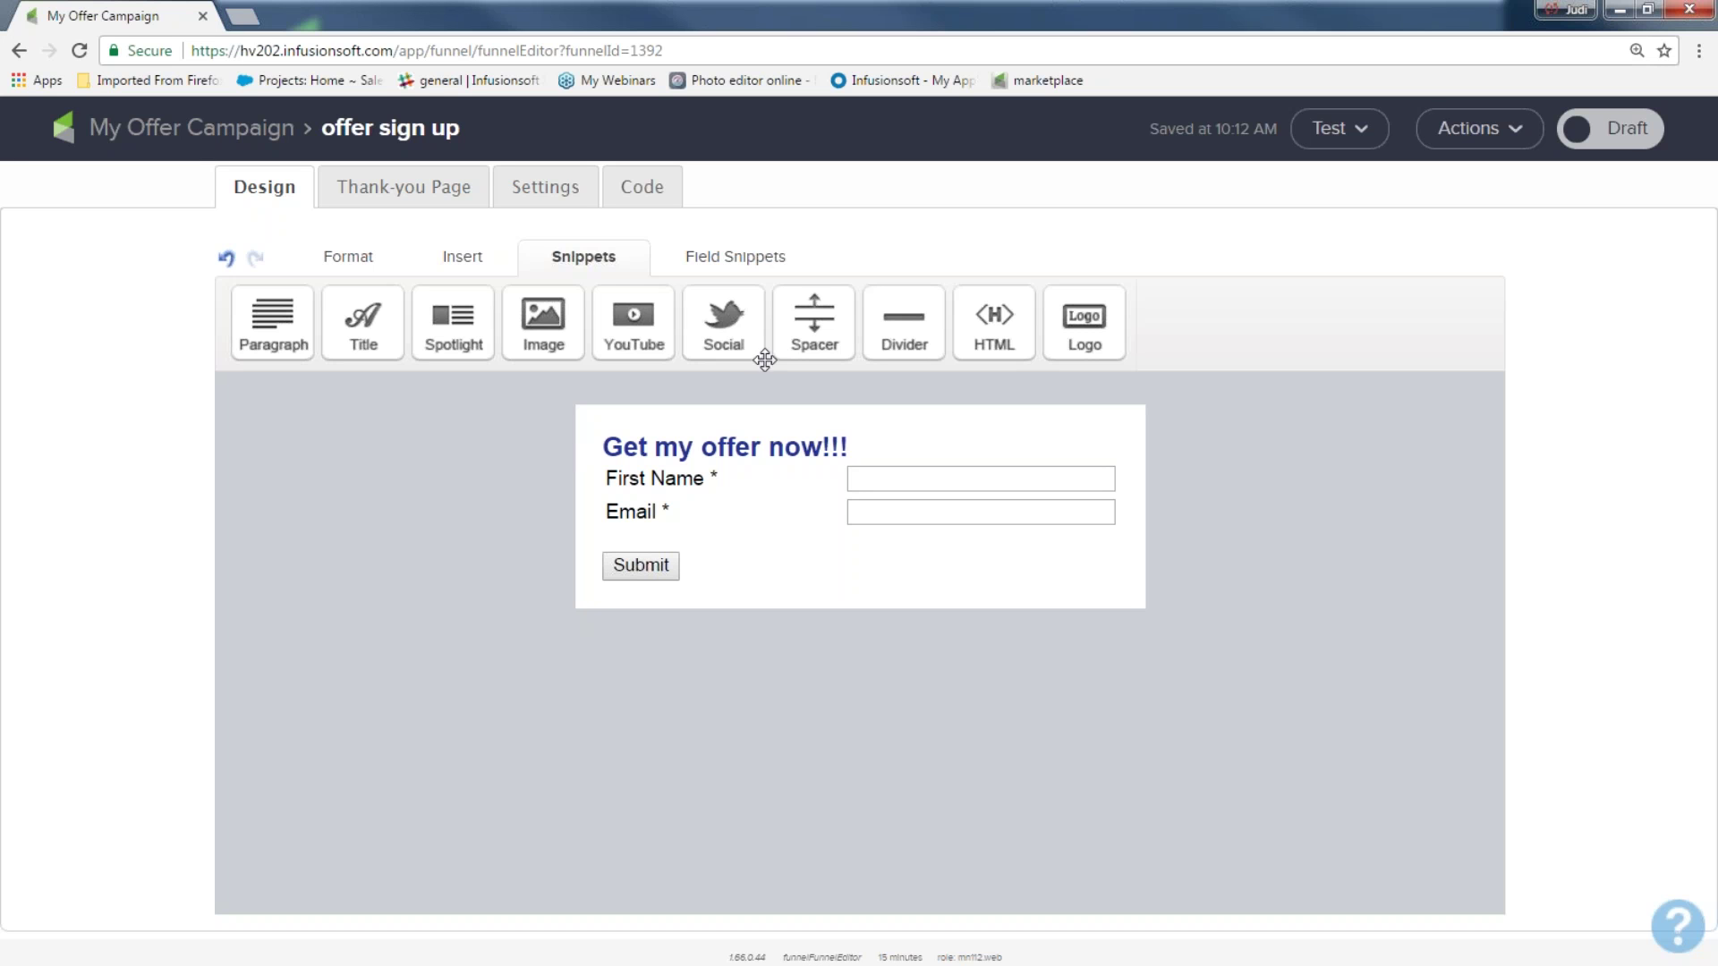
pyautogui.moveTo(814, 320); pyautogui.dragTo(727, 475)
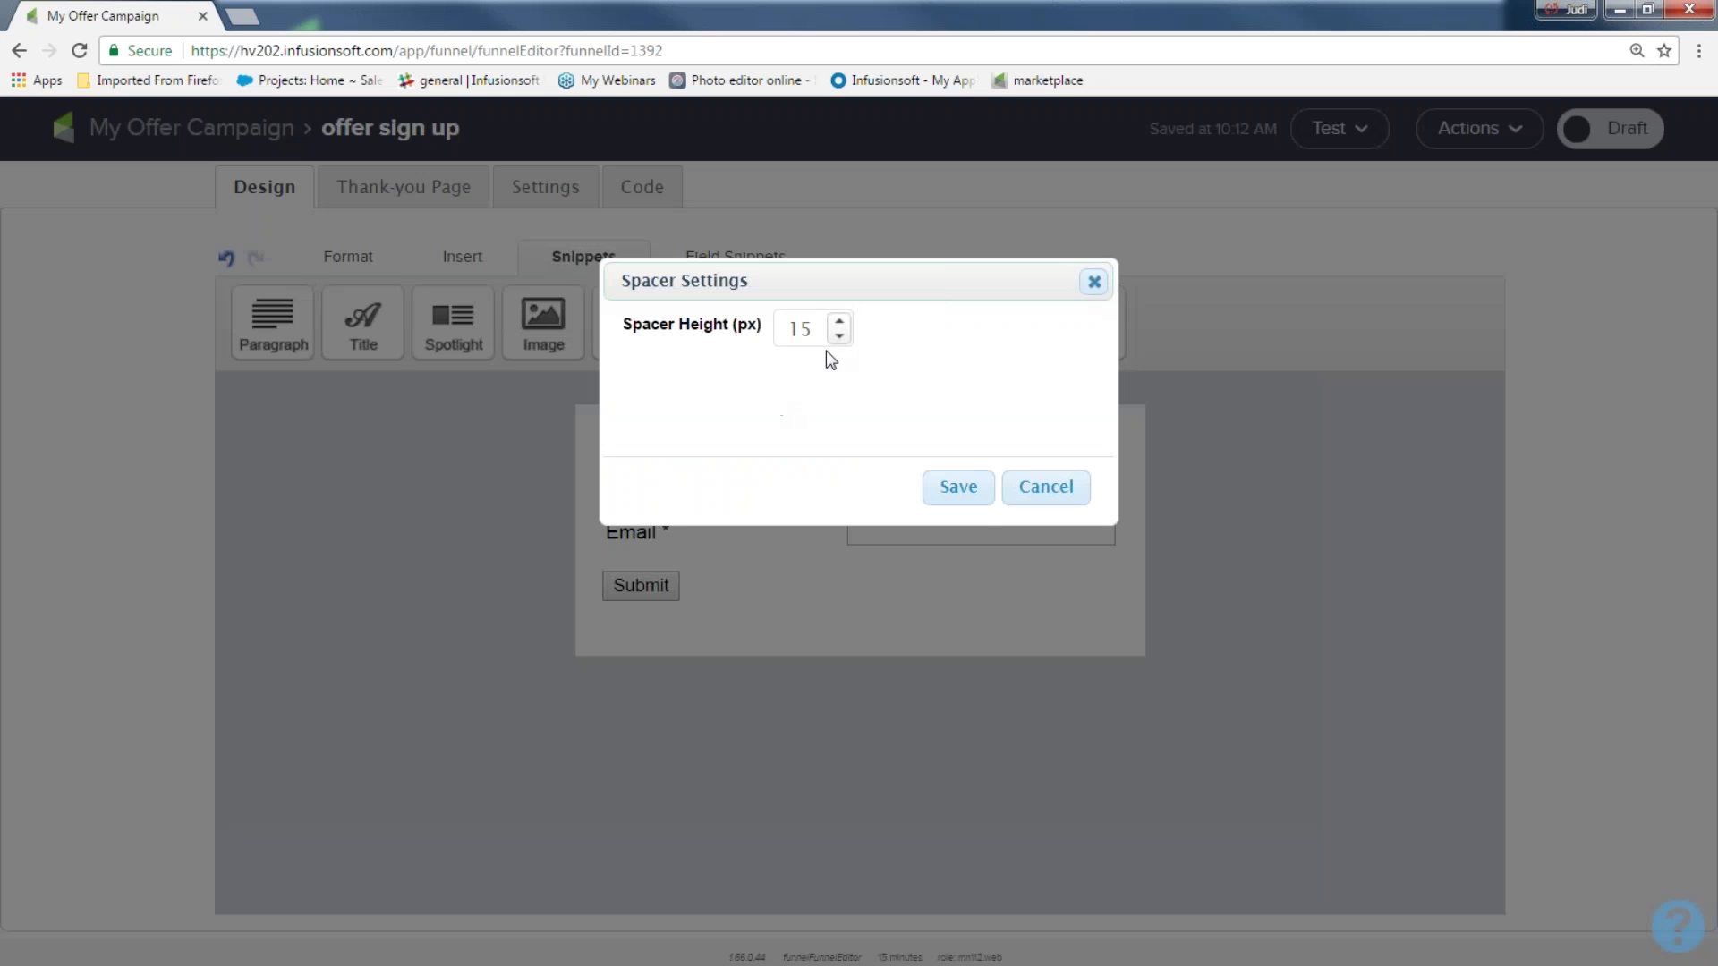
# Lower the spacer height to 10 px and save the spacer settings
pyautogui.click(840, 335)
pyautogui.click(944, 486)
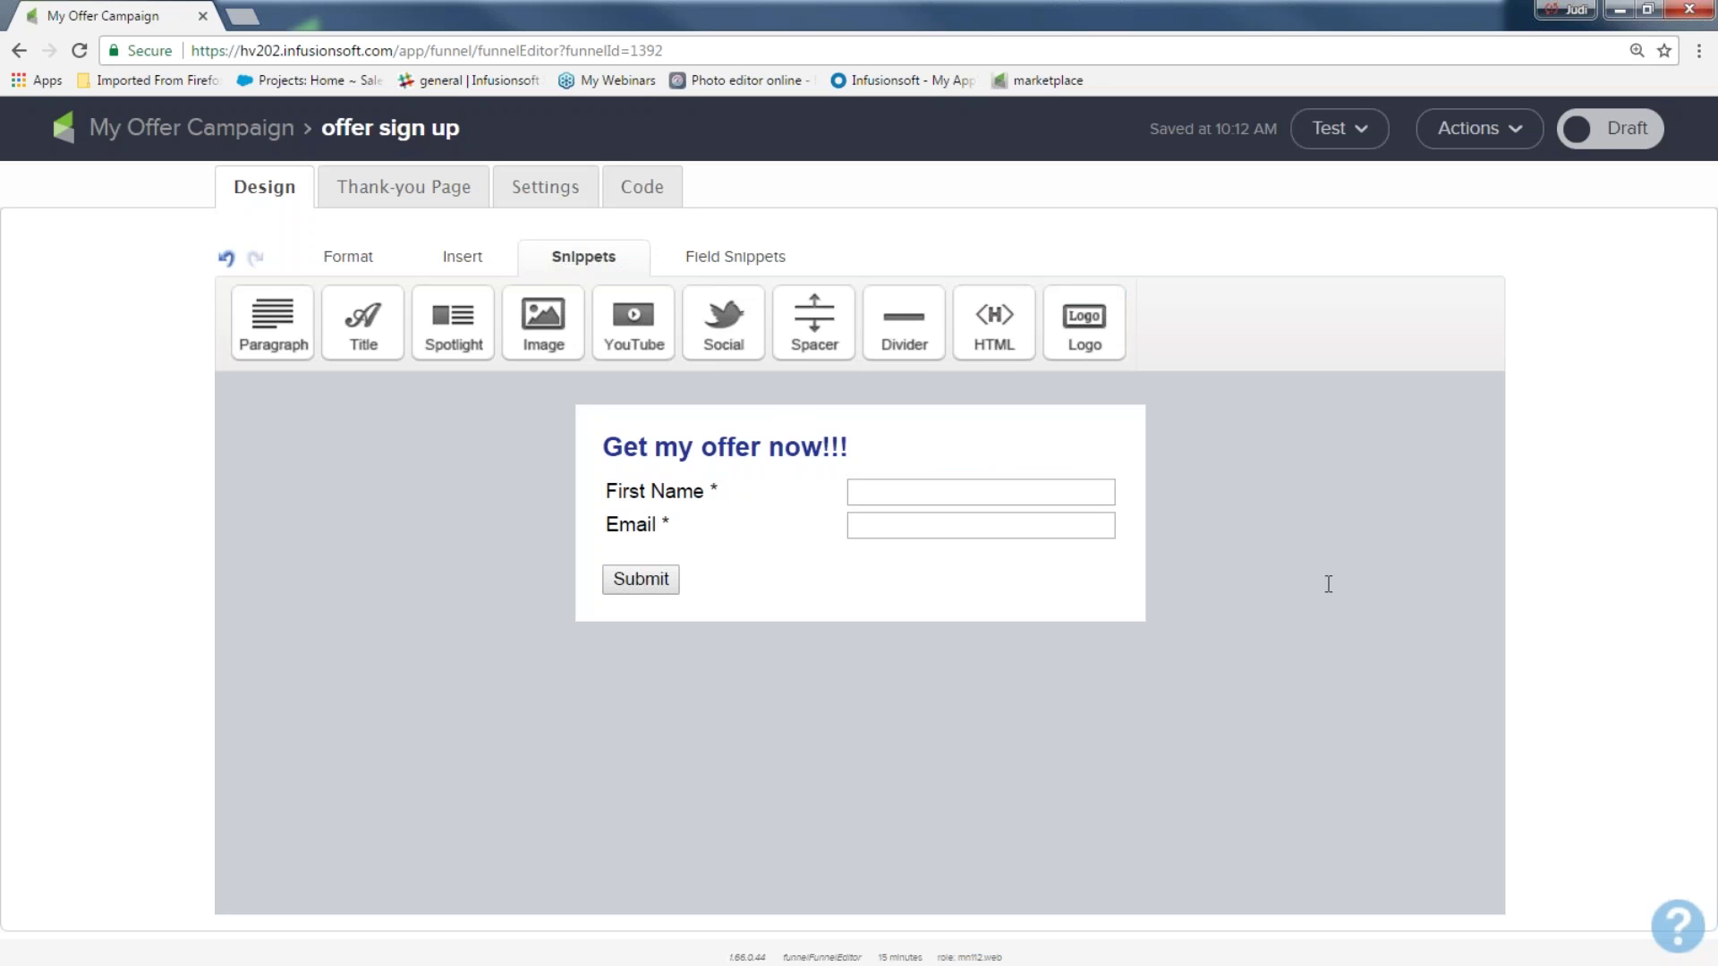
# Add a Lorem ipsum Paragraph snippet beneath the 'Get my offer now!!!' title
pyautogui.moveTo(860, 440); pyautogui.dragTo(371, 279)
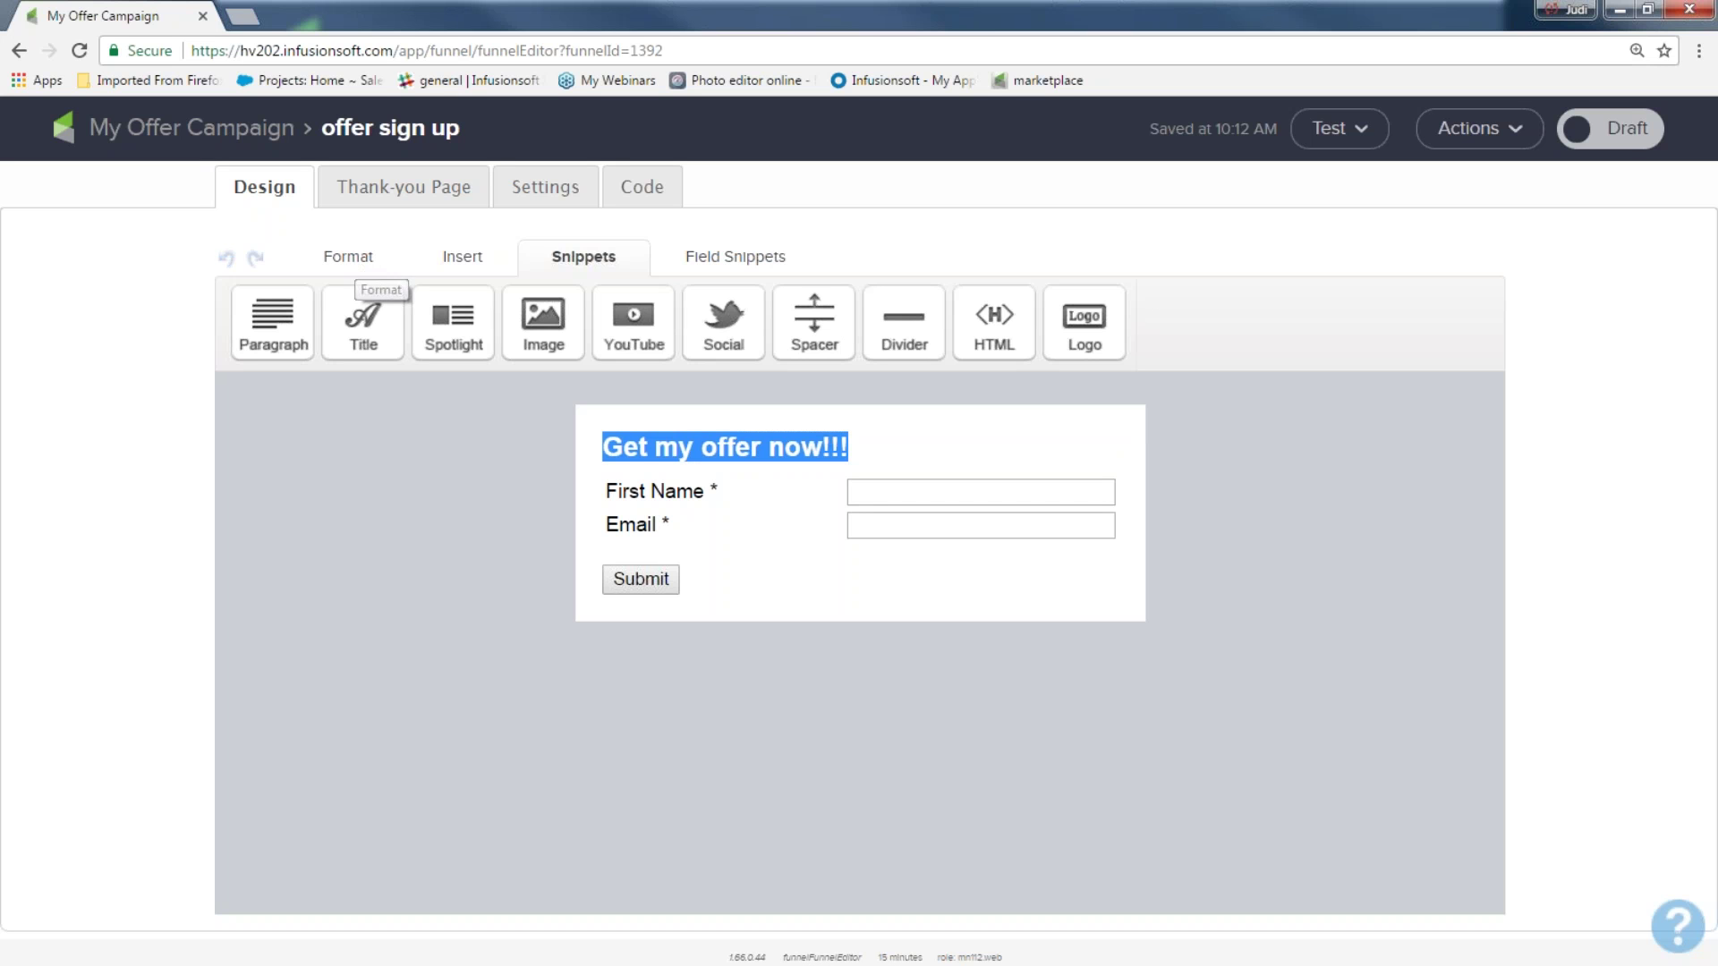
pyautogui.click(364, 421)
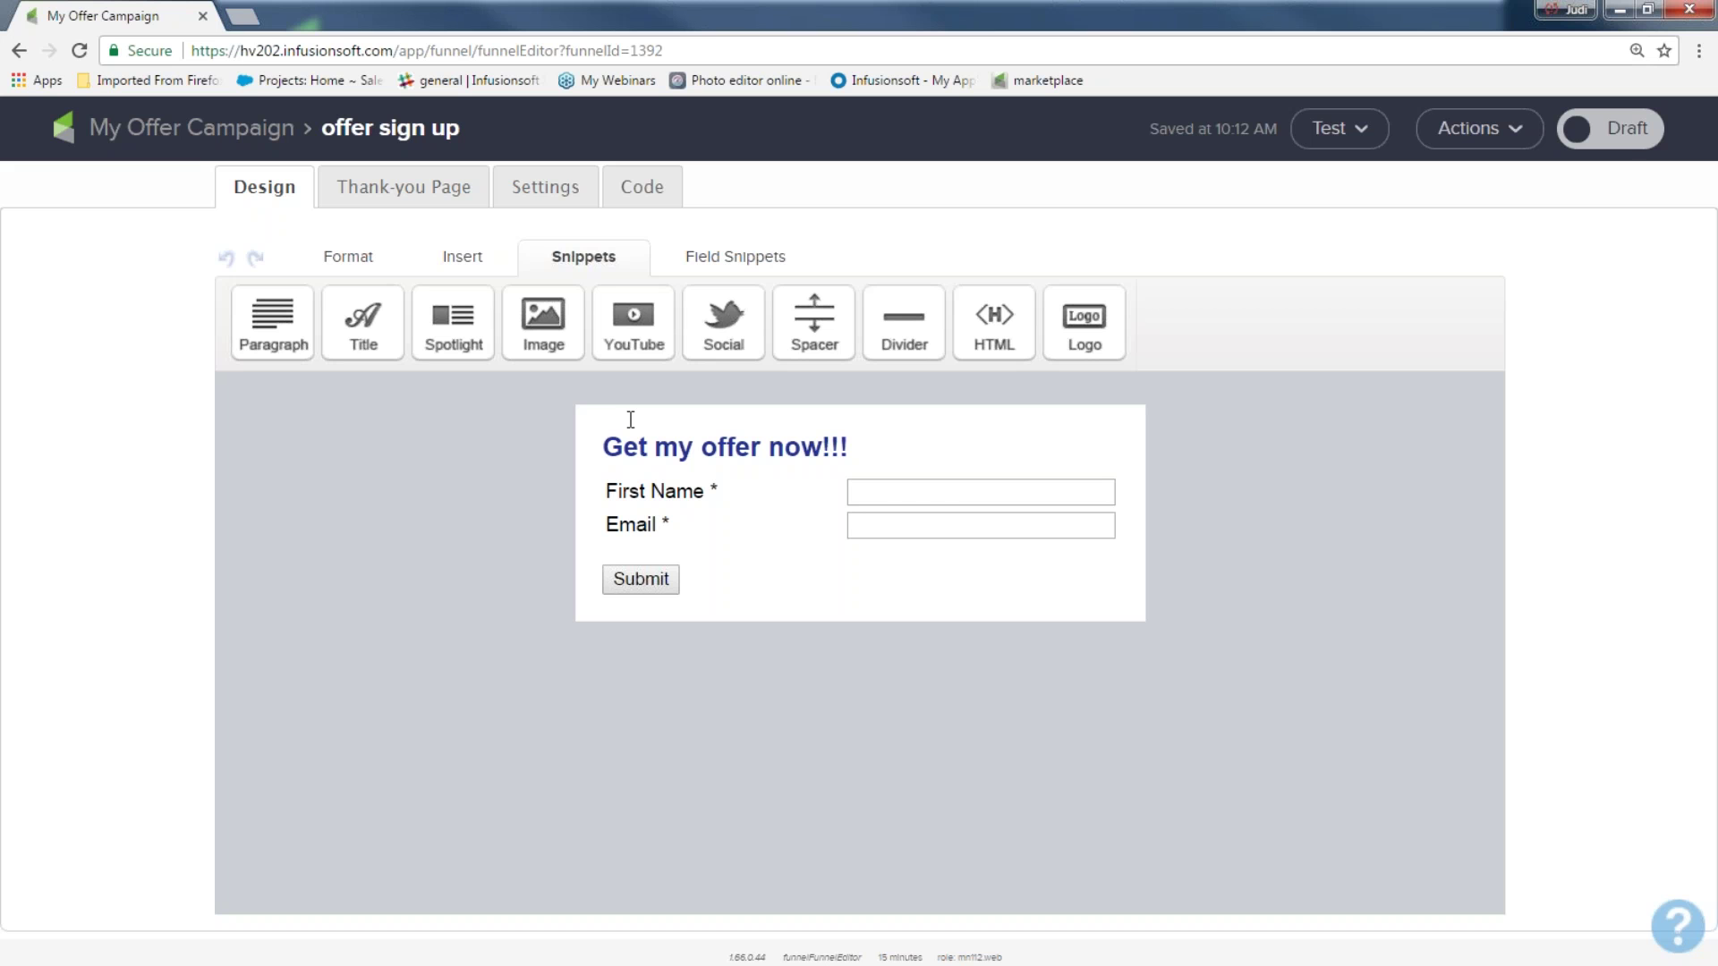
pyautogui.moveTo(273, 322); pyautogui.dragTo(671, 492)
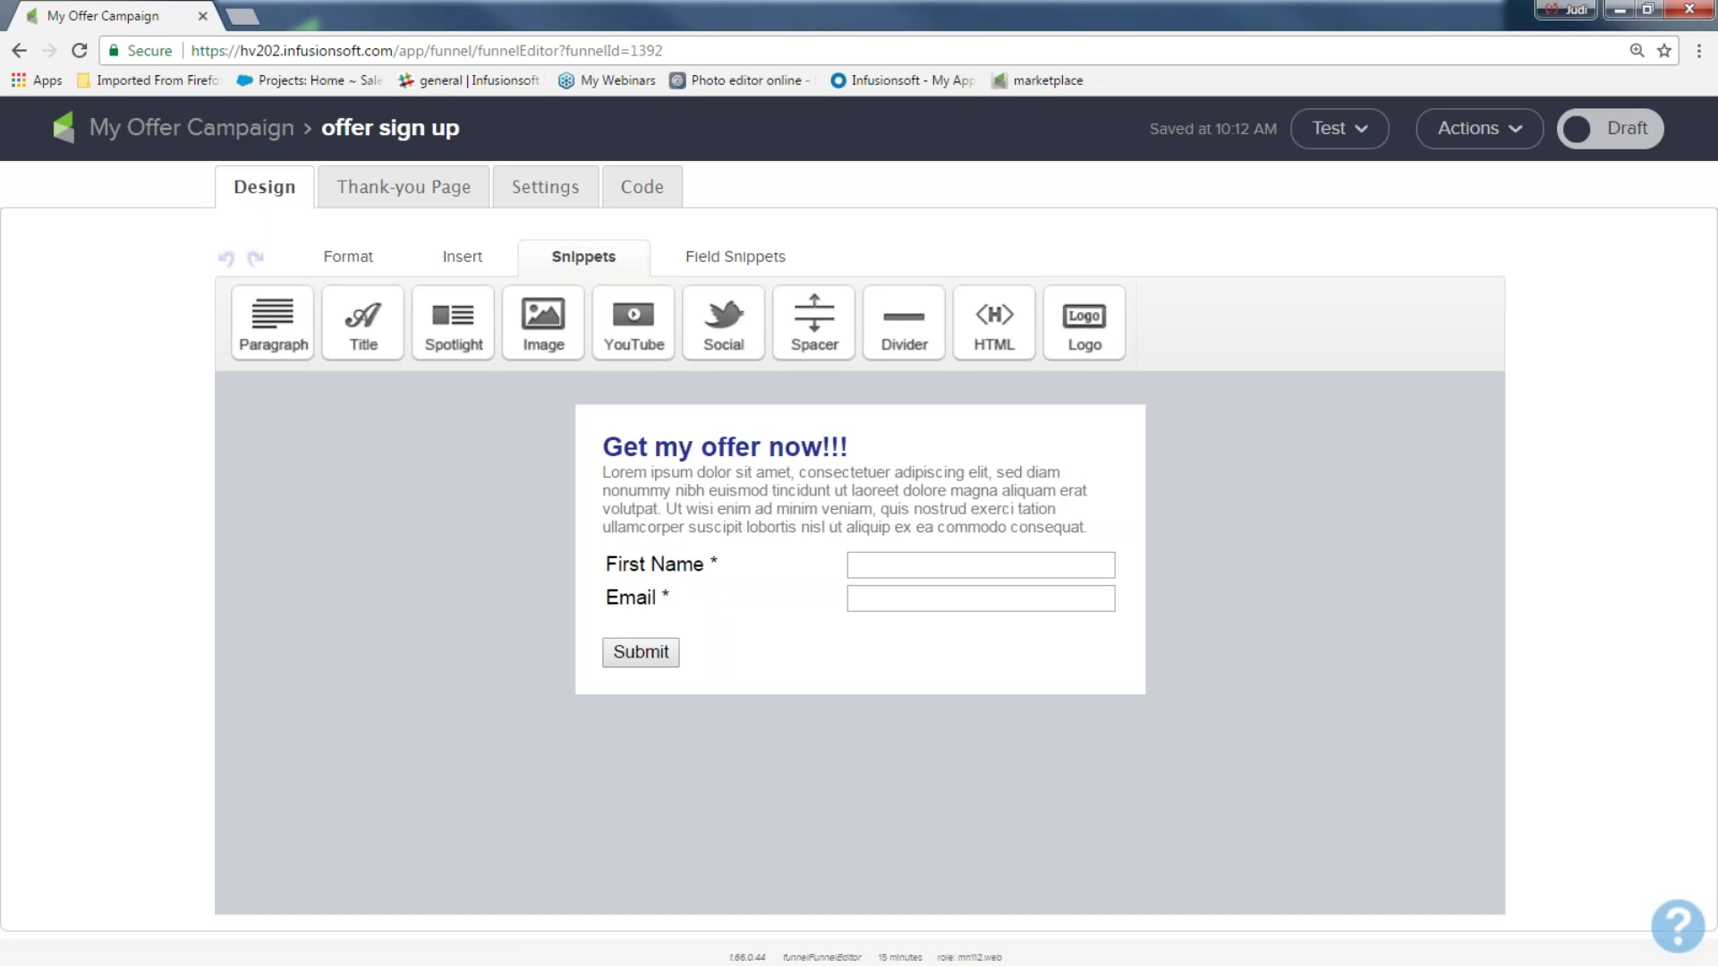
# Delete the Lorem ipsum paragraph block with its trash icon
pyautogui.moveTo(741, 487)
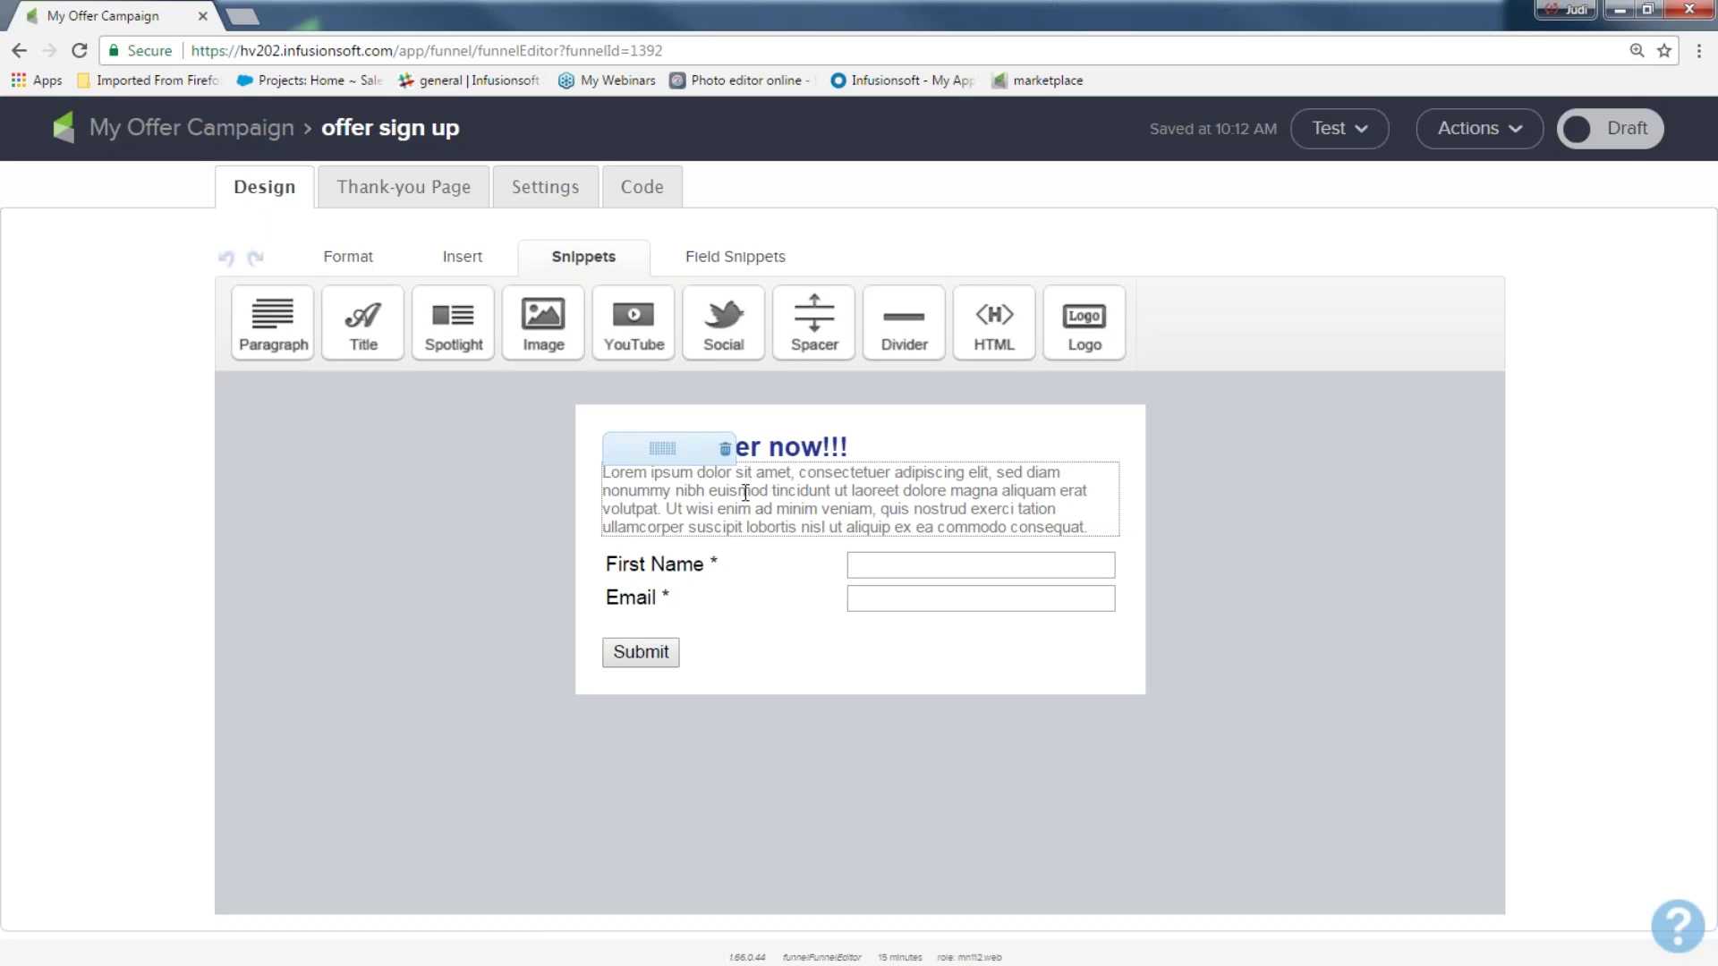
pyautogui.click(726, 451)
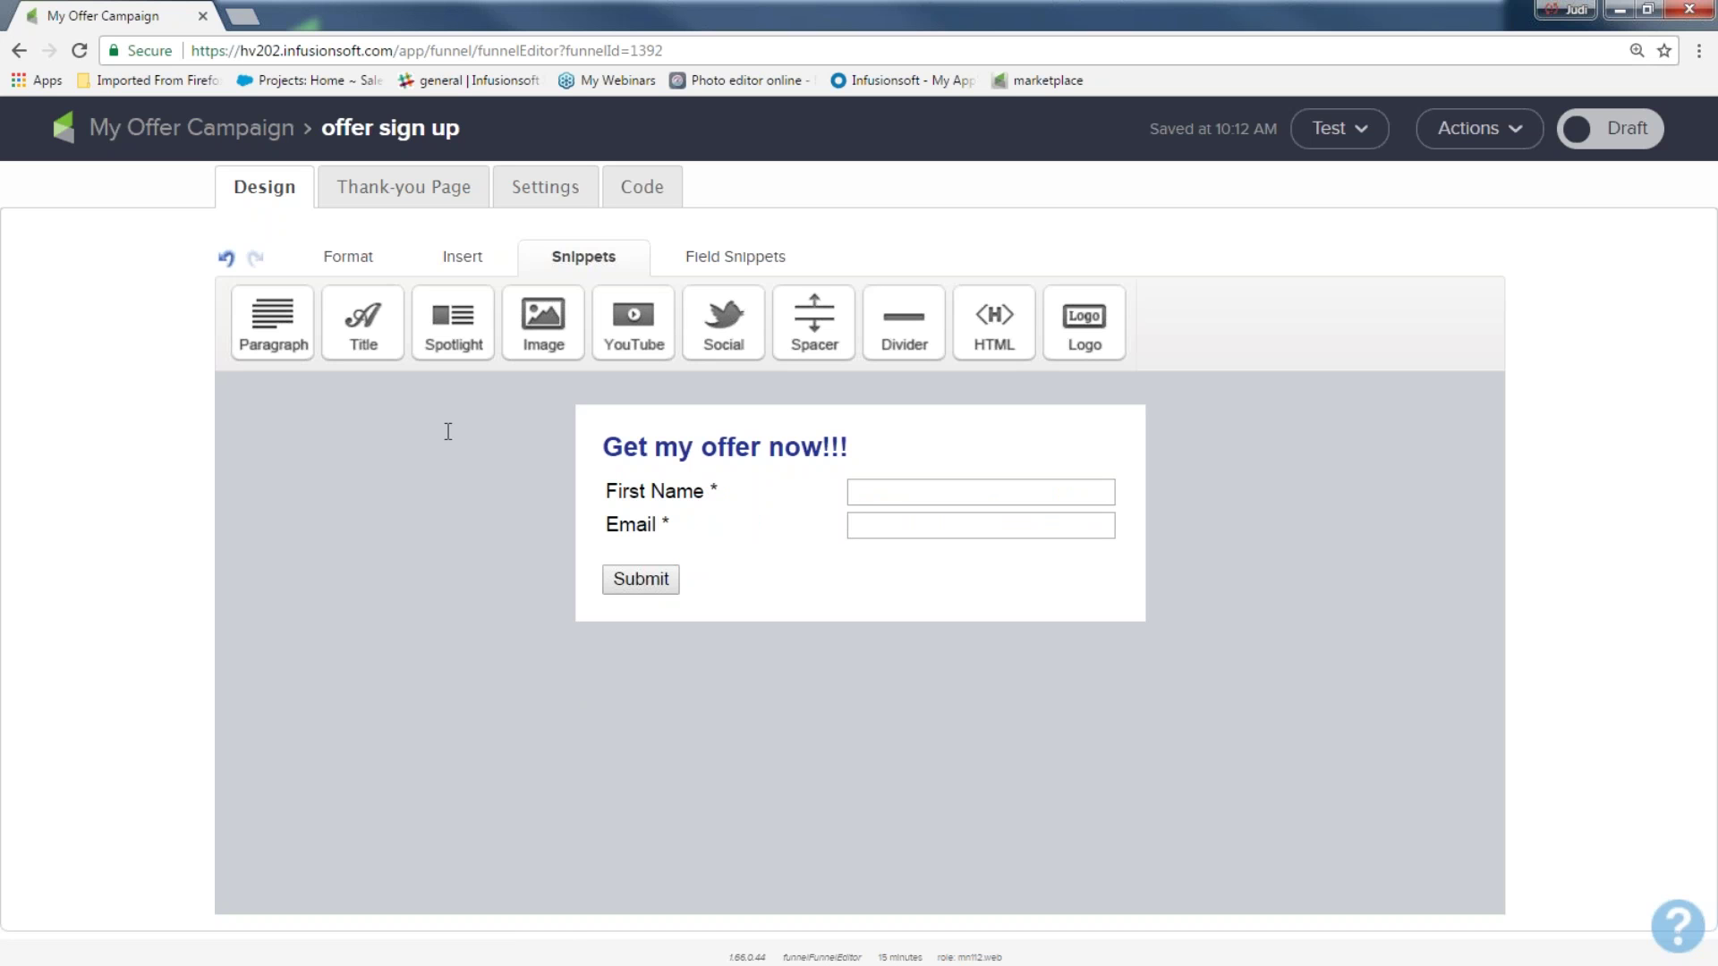
# Add a Spotlight block and delete the old 'Get my offer now!!!' title block
pyautogui.moveTo(452, 321); pyautogui.dragTo(653, 498)
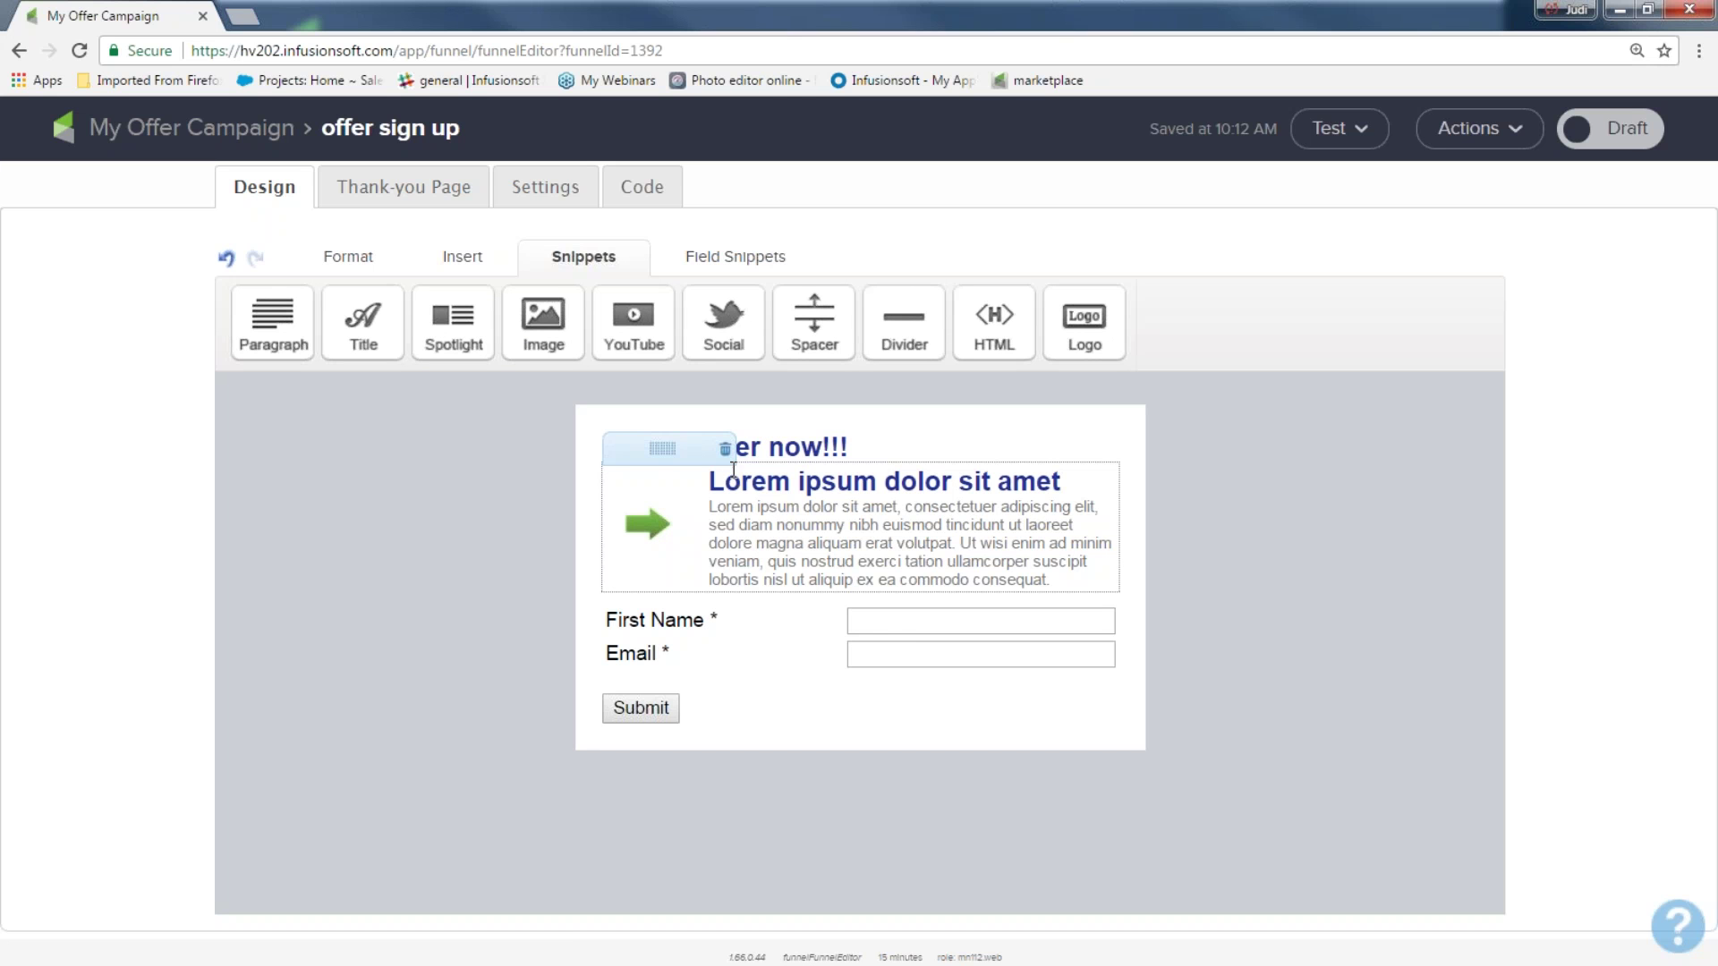
pyautogui.click(822, 445)
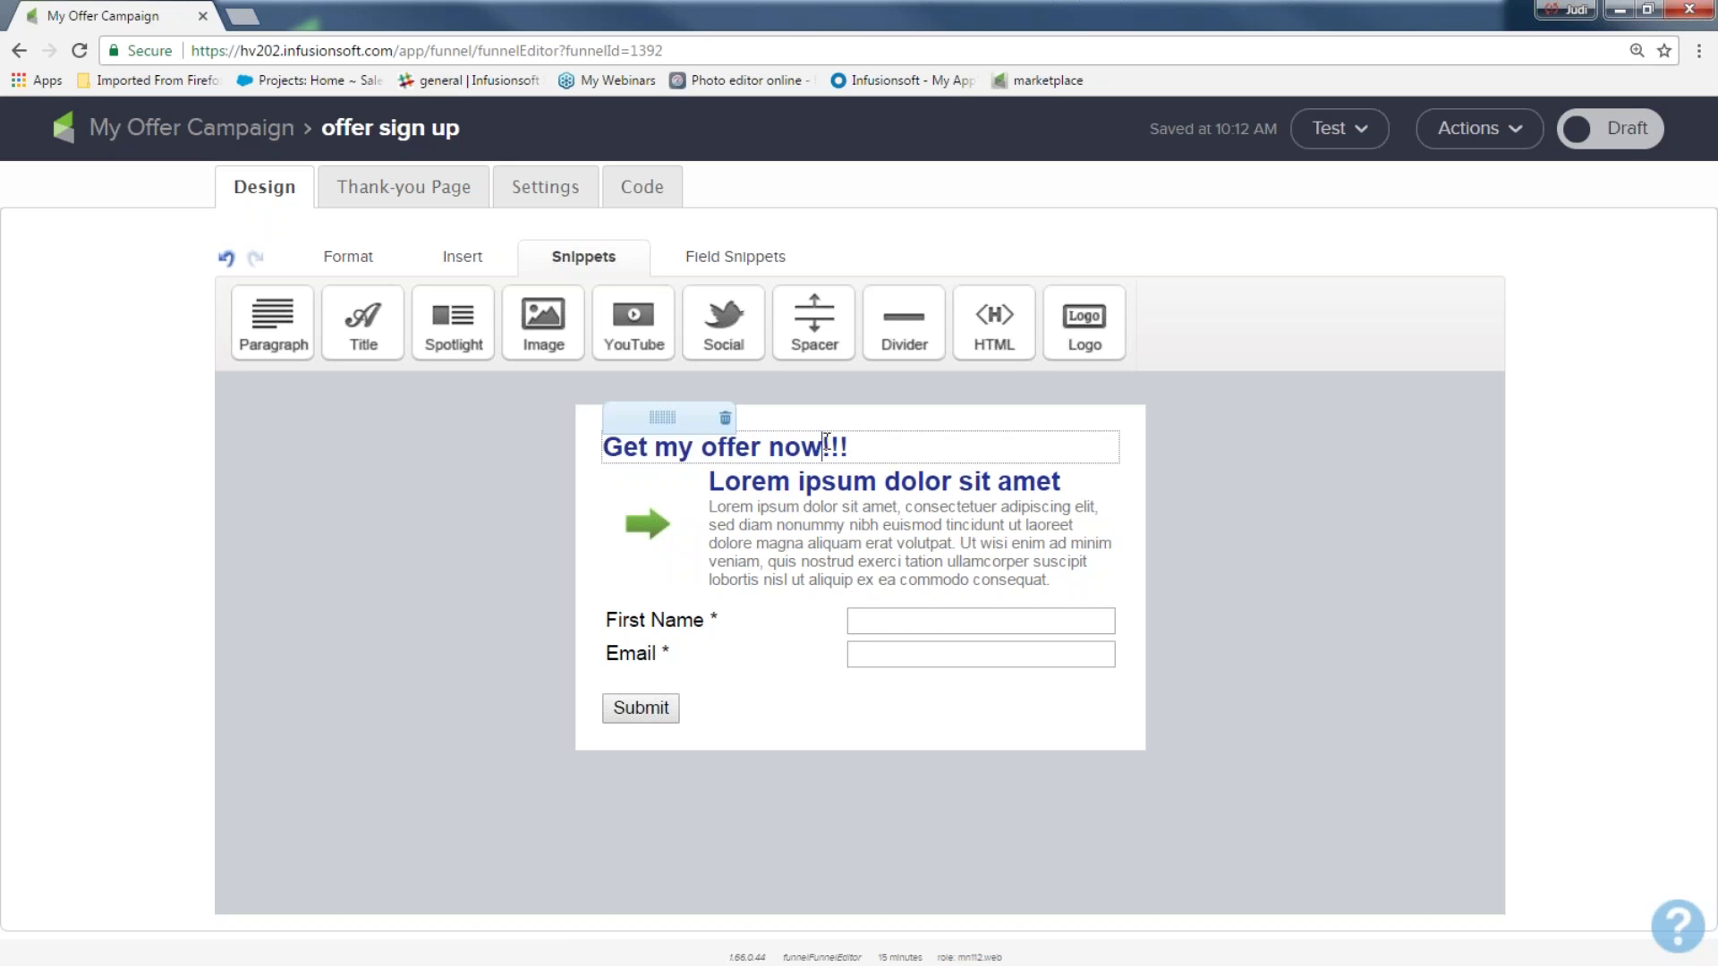
pyautogui.click(725, 424)
# Set the spotlight heading to 'Get My Offer!!' and body to 'This is the best deal of the century...don't miss out!'
pyautogui.moveTo(709, 450); pyautogui.dragTo(1094, 449)
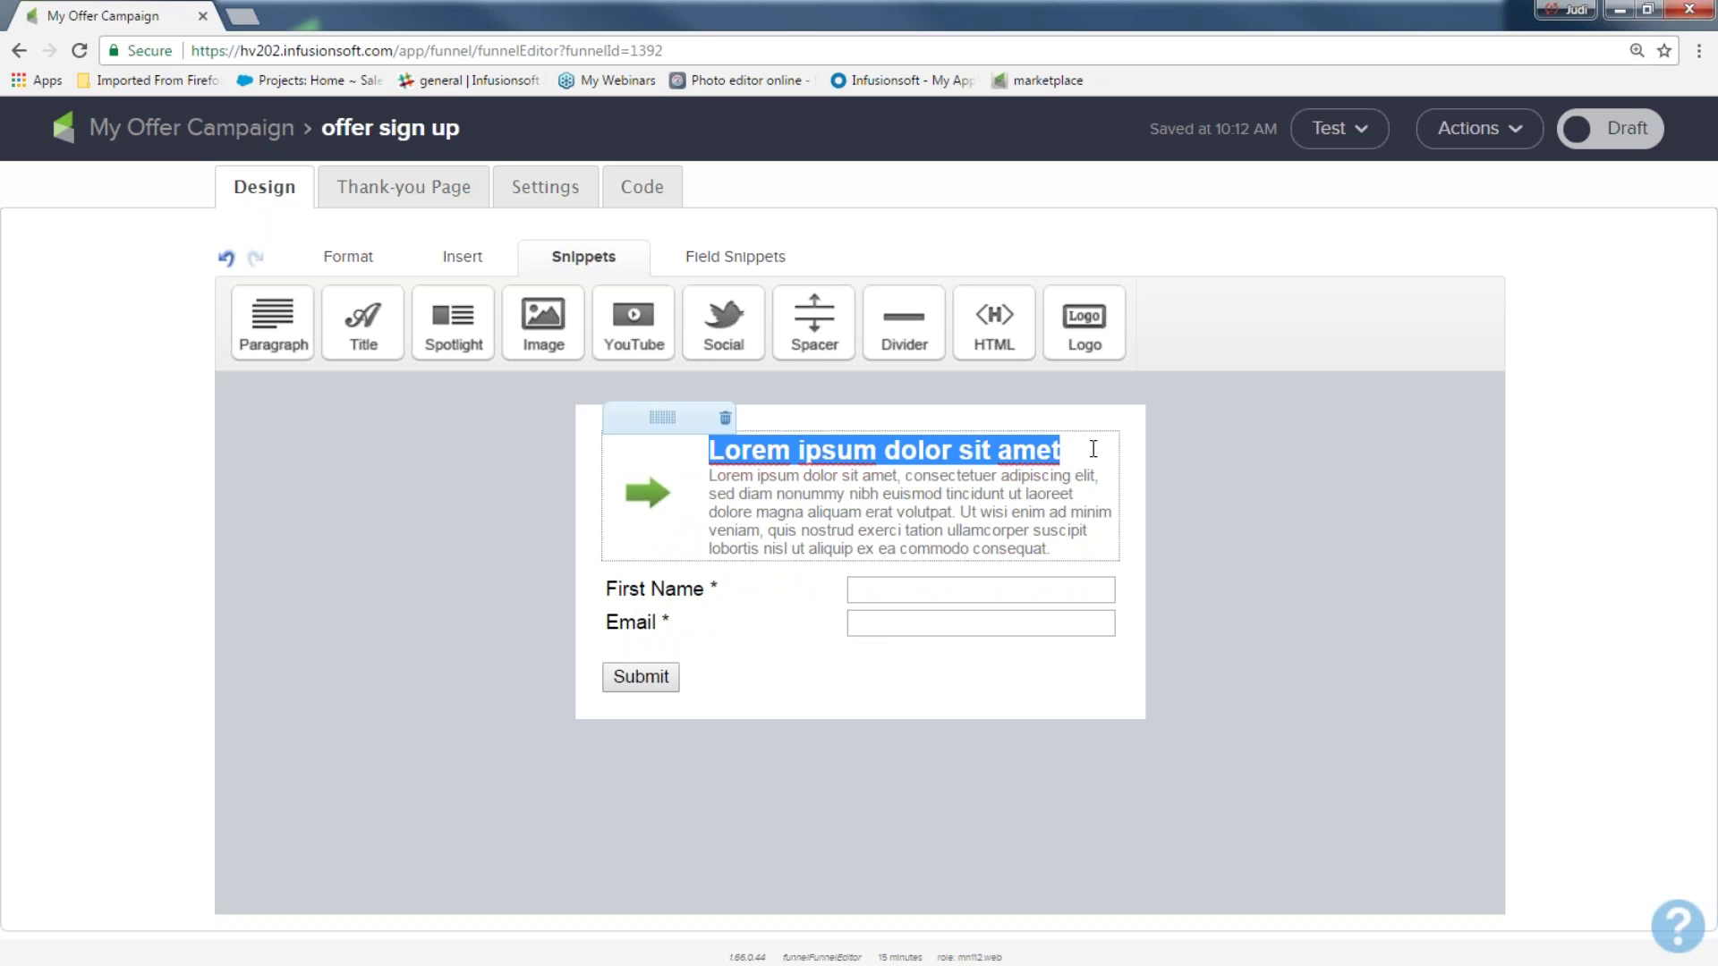
pyautogui.write('Get')
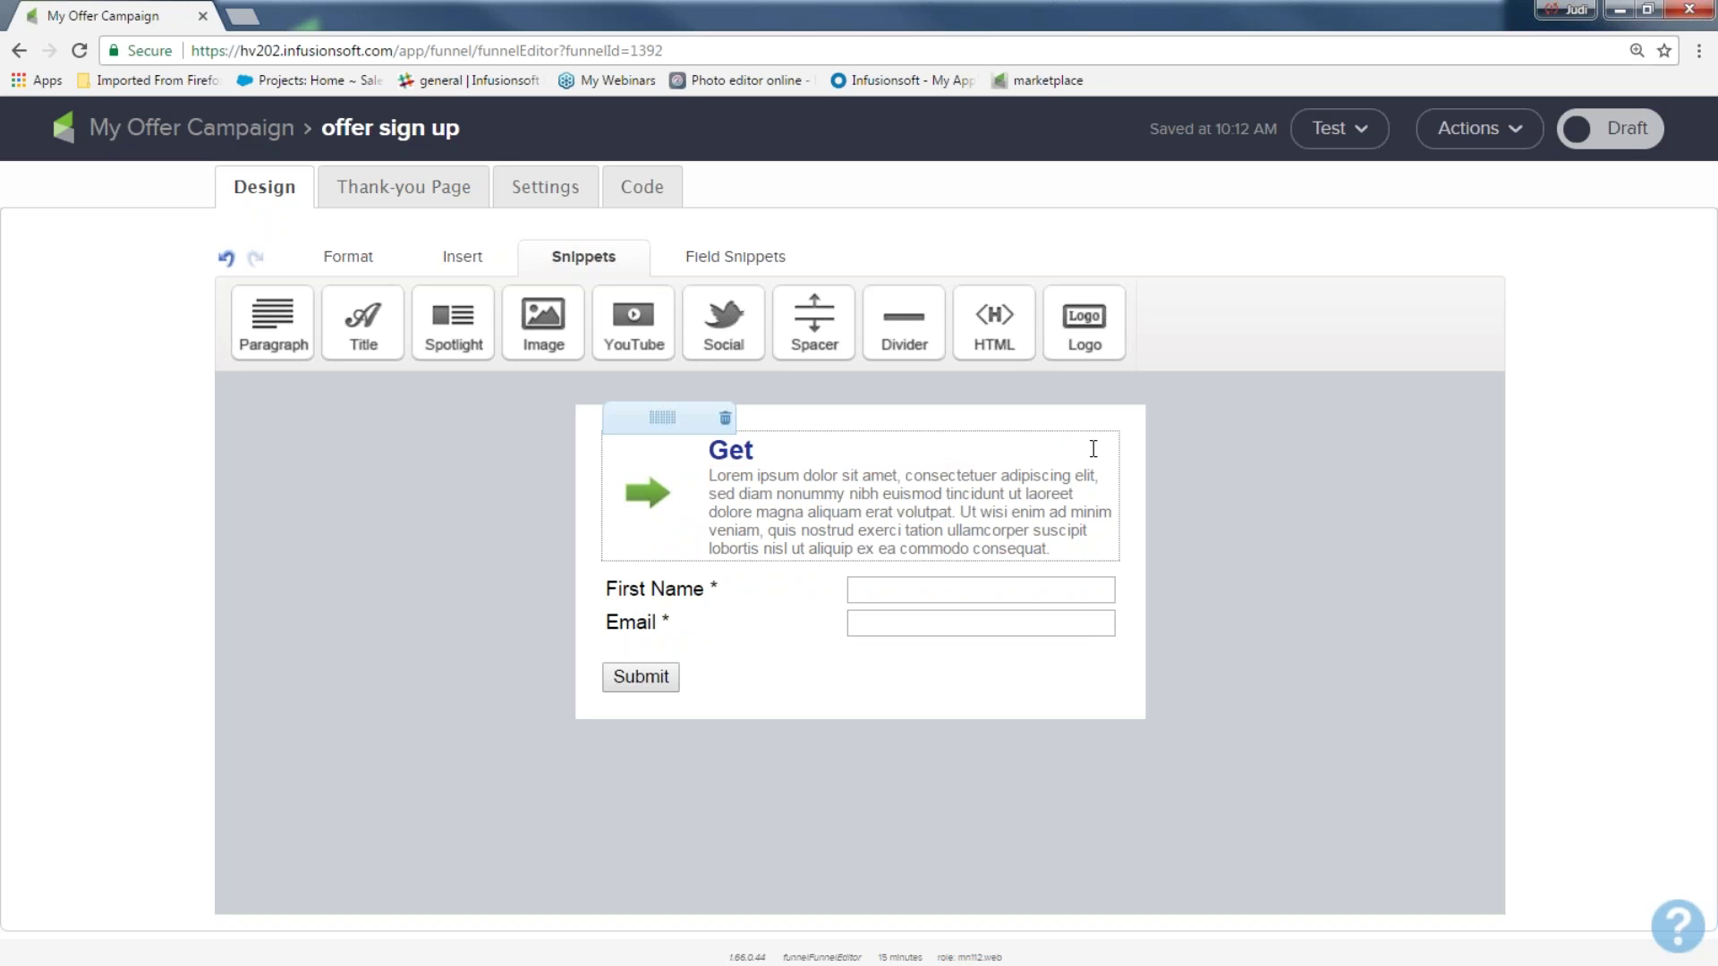
pyautogui.write(' My Offer!!')
pyautogui.moveTo(1090, 550); pyautogui.dragTo(709, 477)
pyautogui.press('BackSpace')
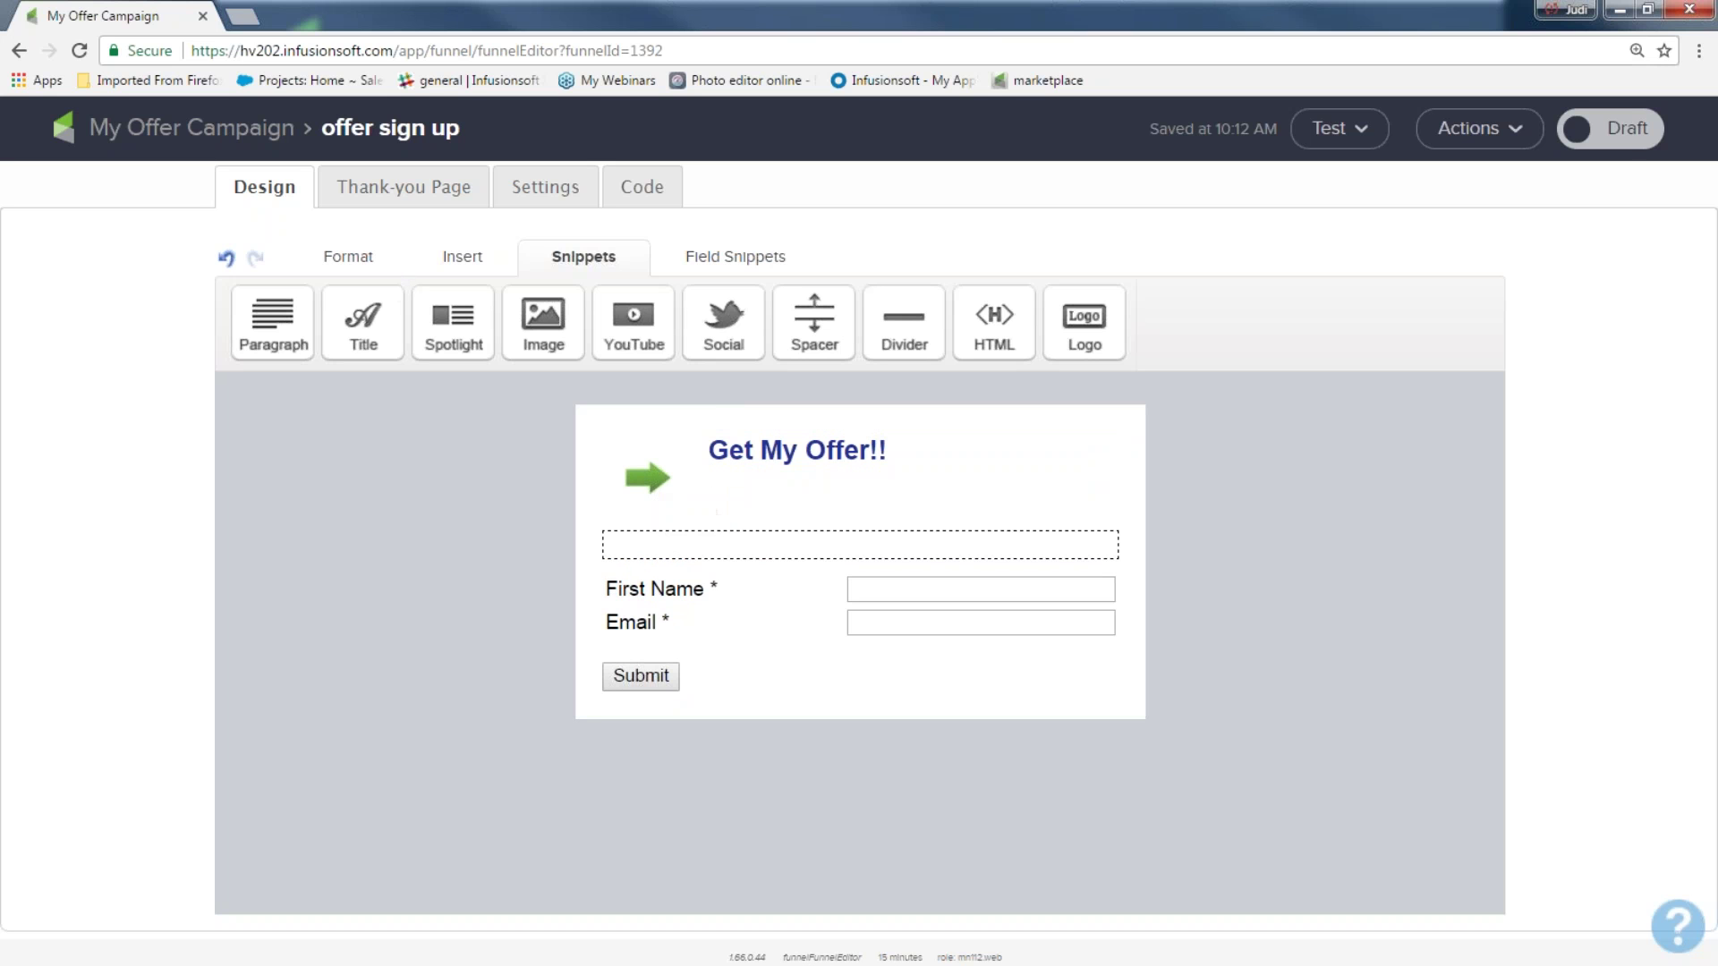
pyautogui.write('Thi')
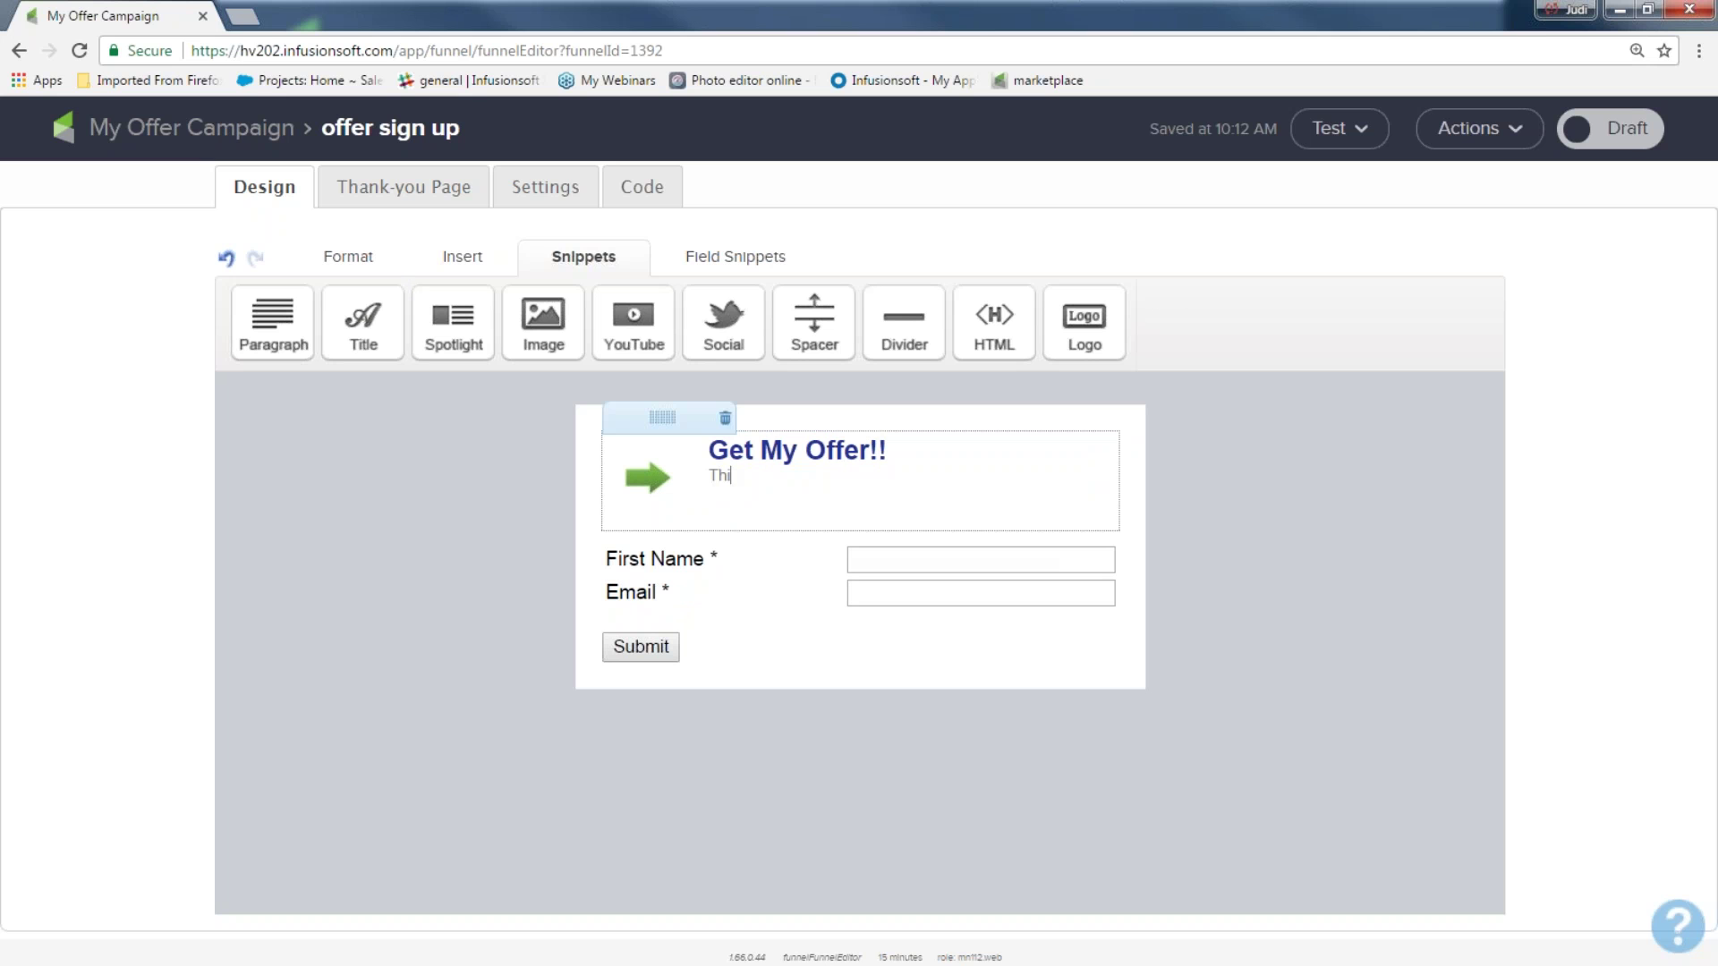
pyautogui.write('s is the best deal of the centr')
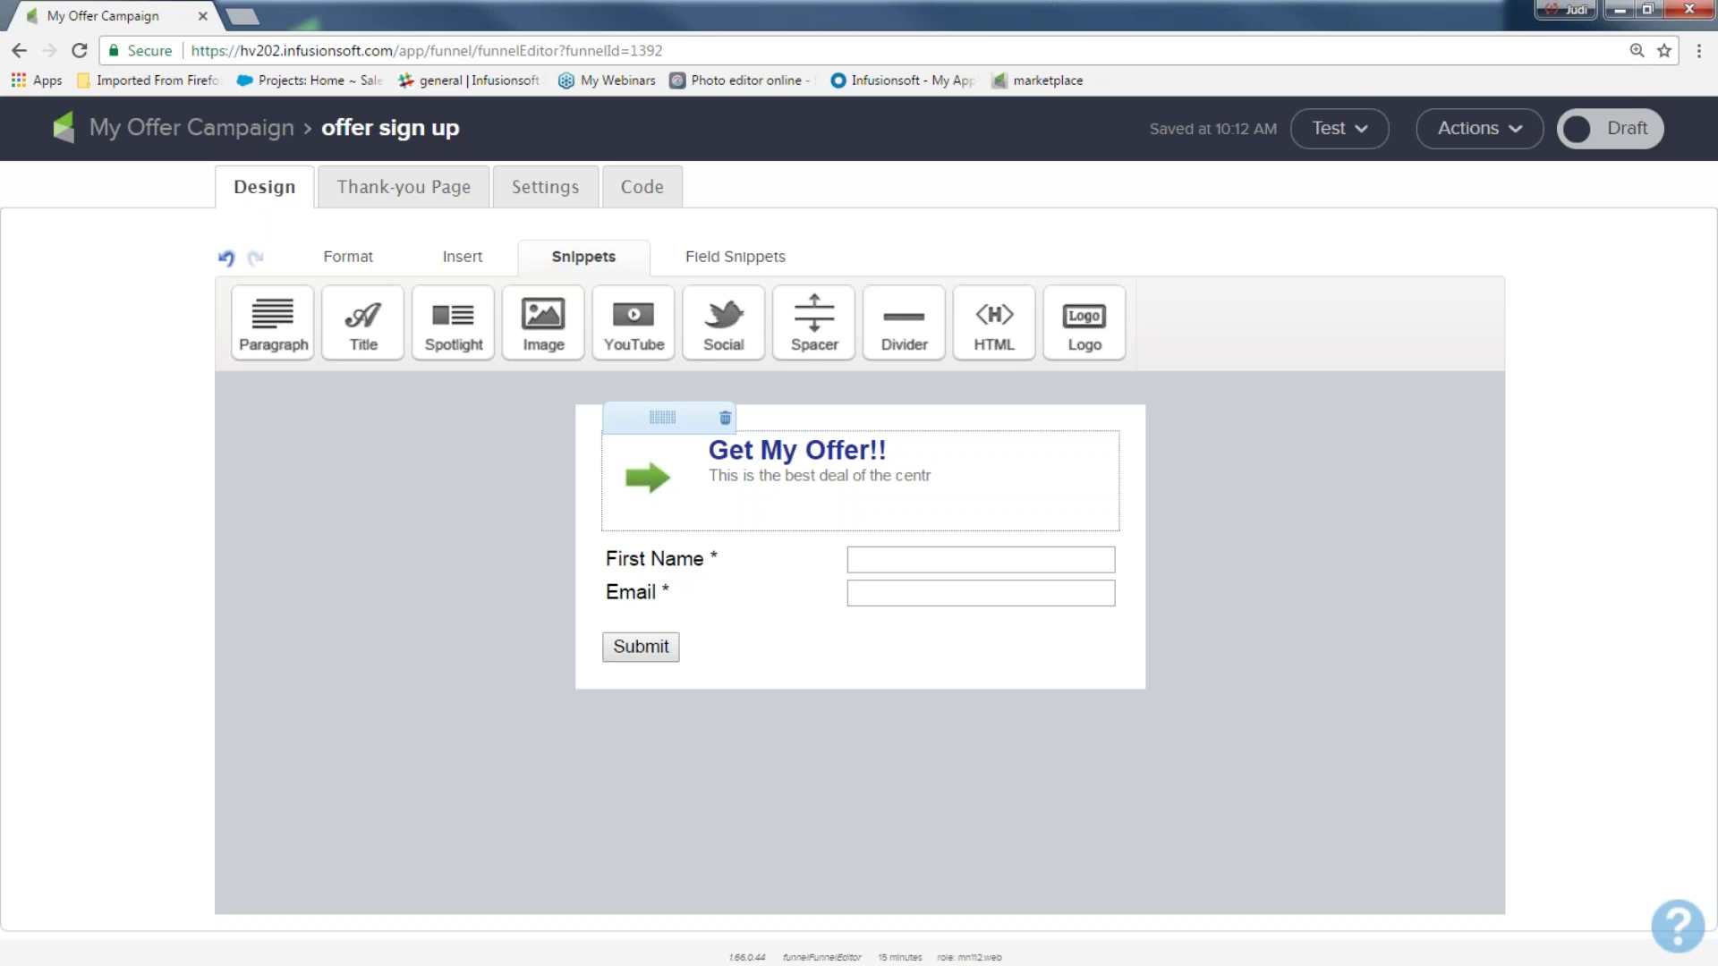
pyautogui.press('BackSpace')
pyautogui.write("ury...don't miss out!")
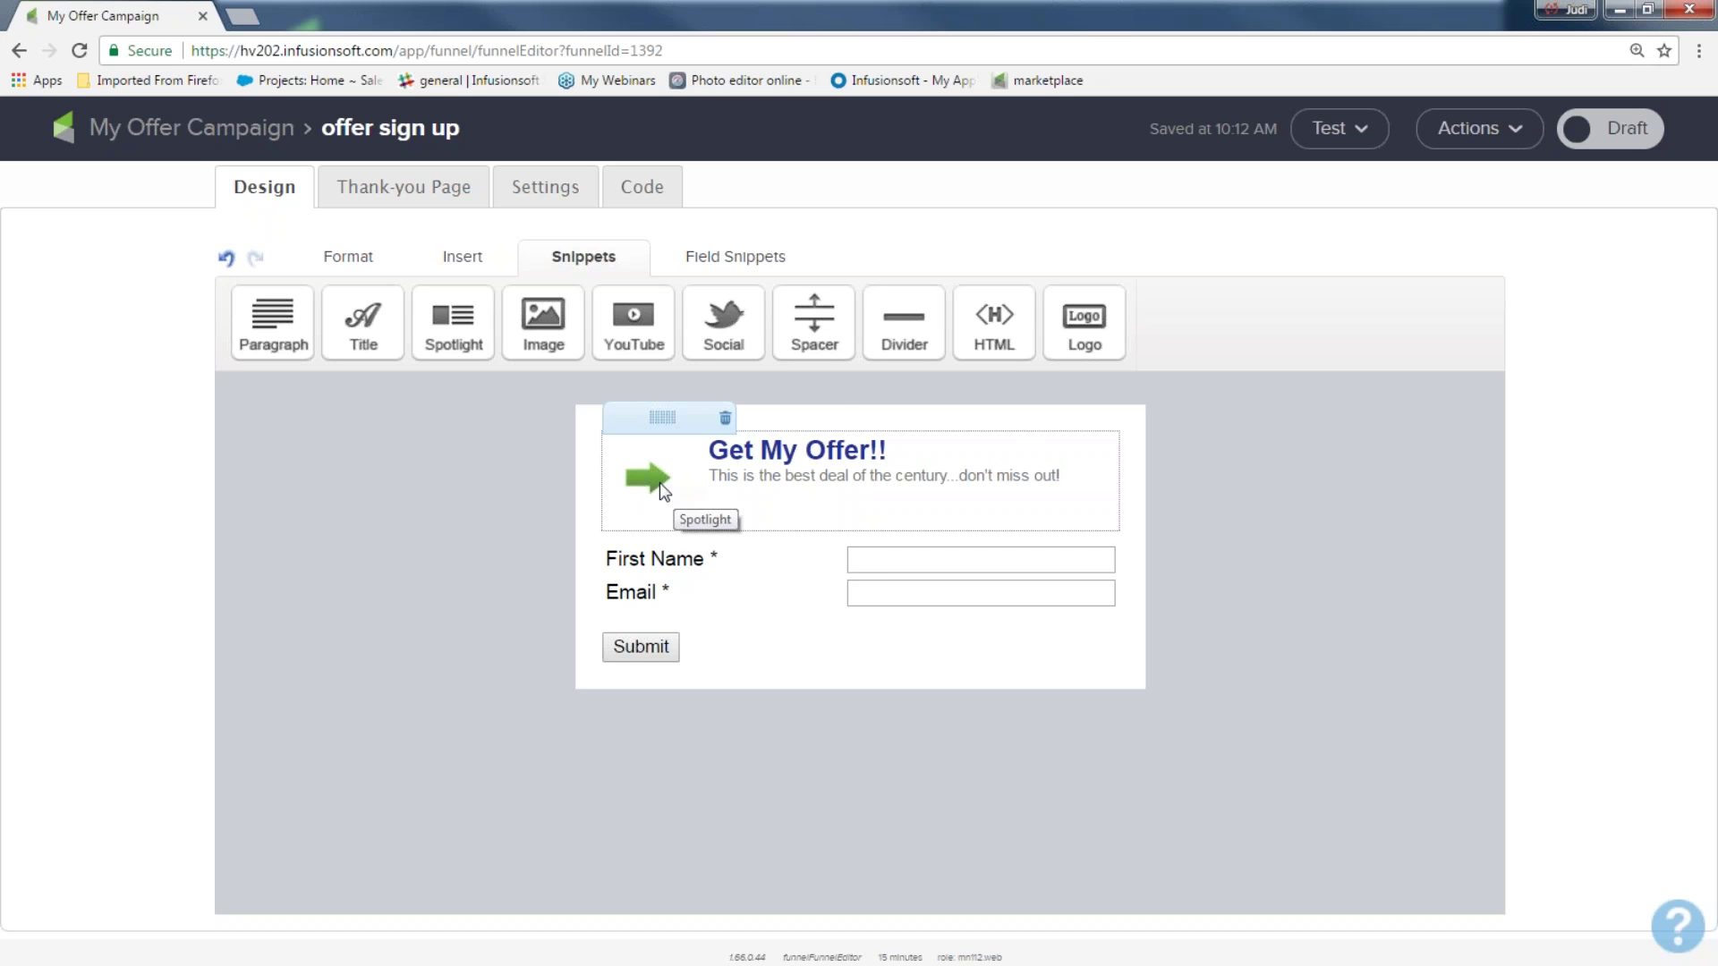
# Replace the spotlight's arrow image with cute_fox.png
pyautogui.doubleClick(658, 490)
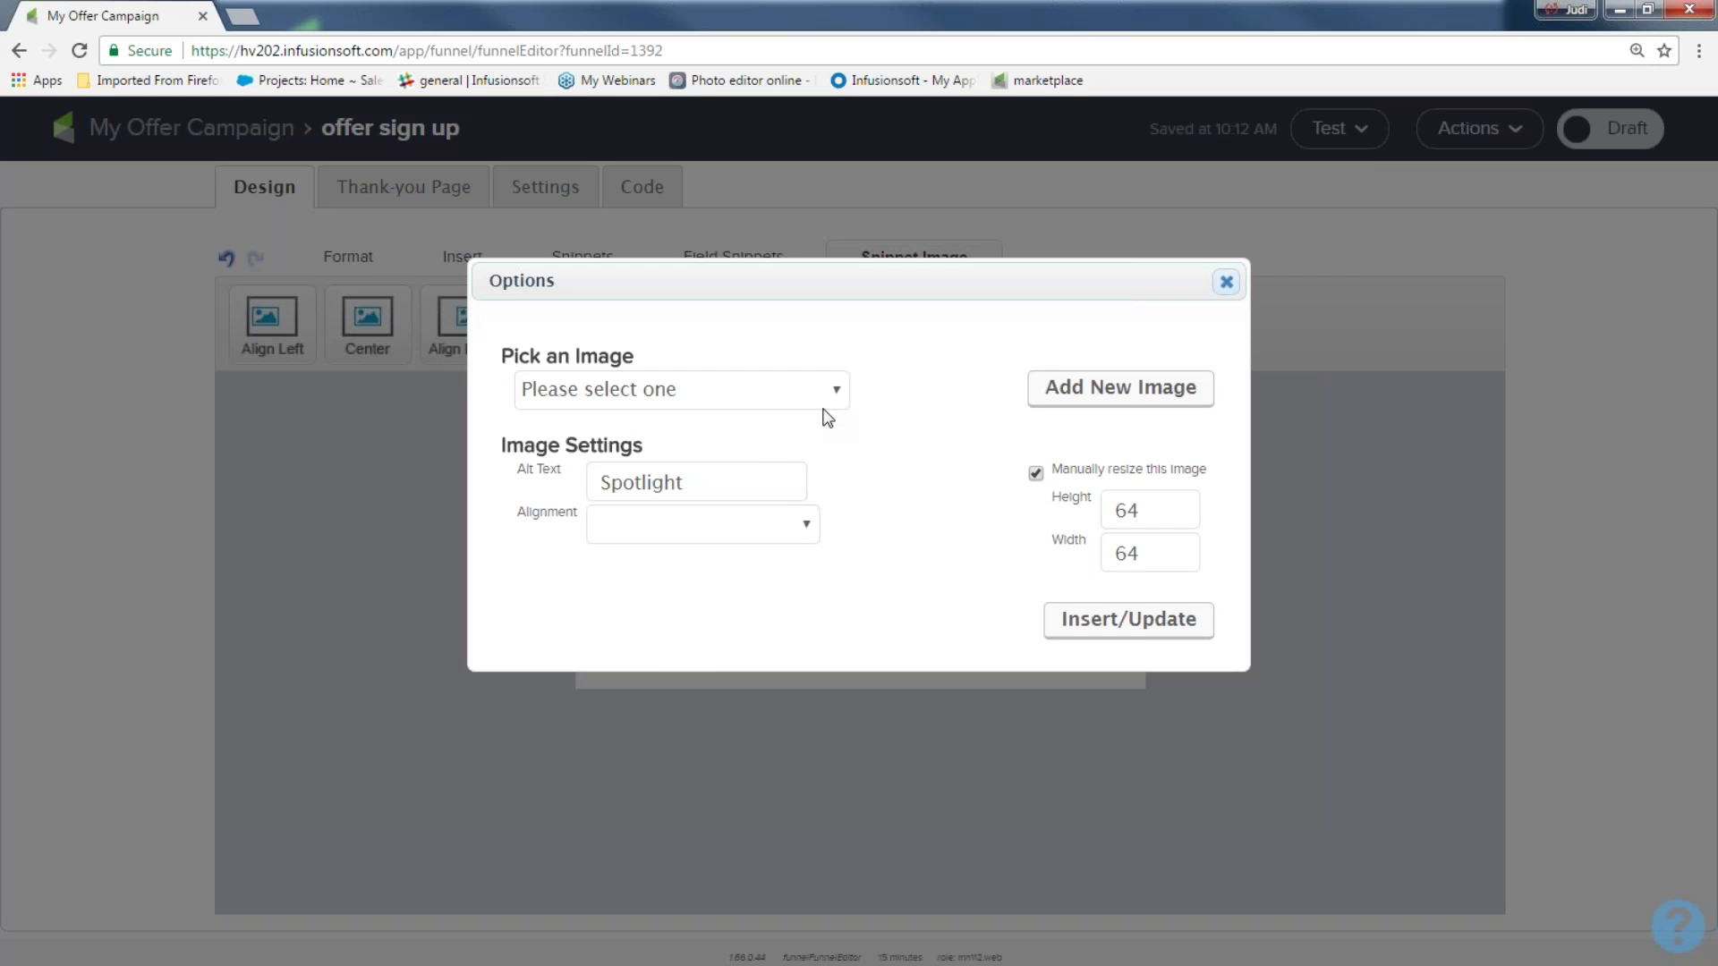
pyautogui.click(831, 391)
pyautogui.scroll(-5, 811, 465)
pyautogui.scroll(-5, 811, 465)
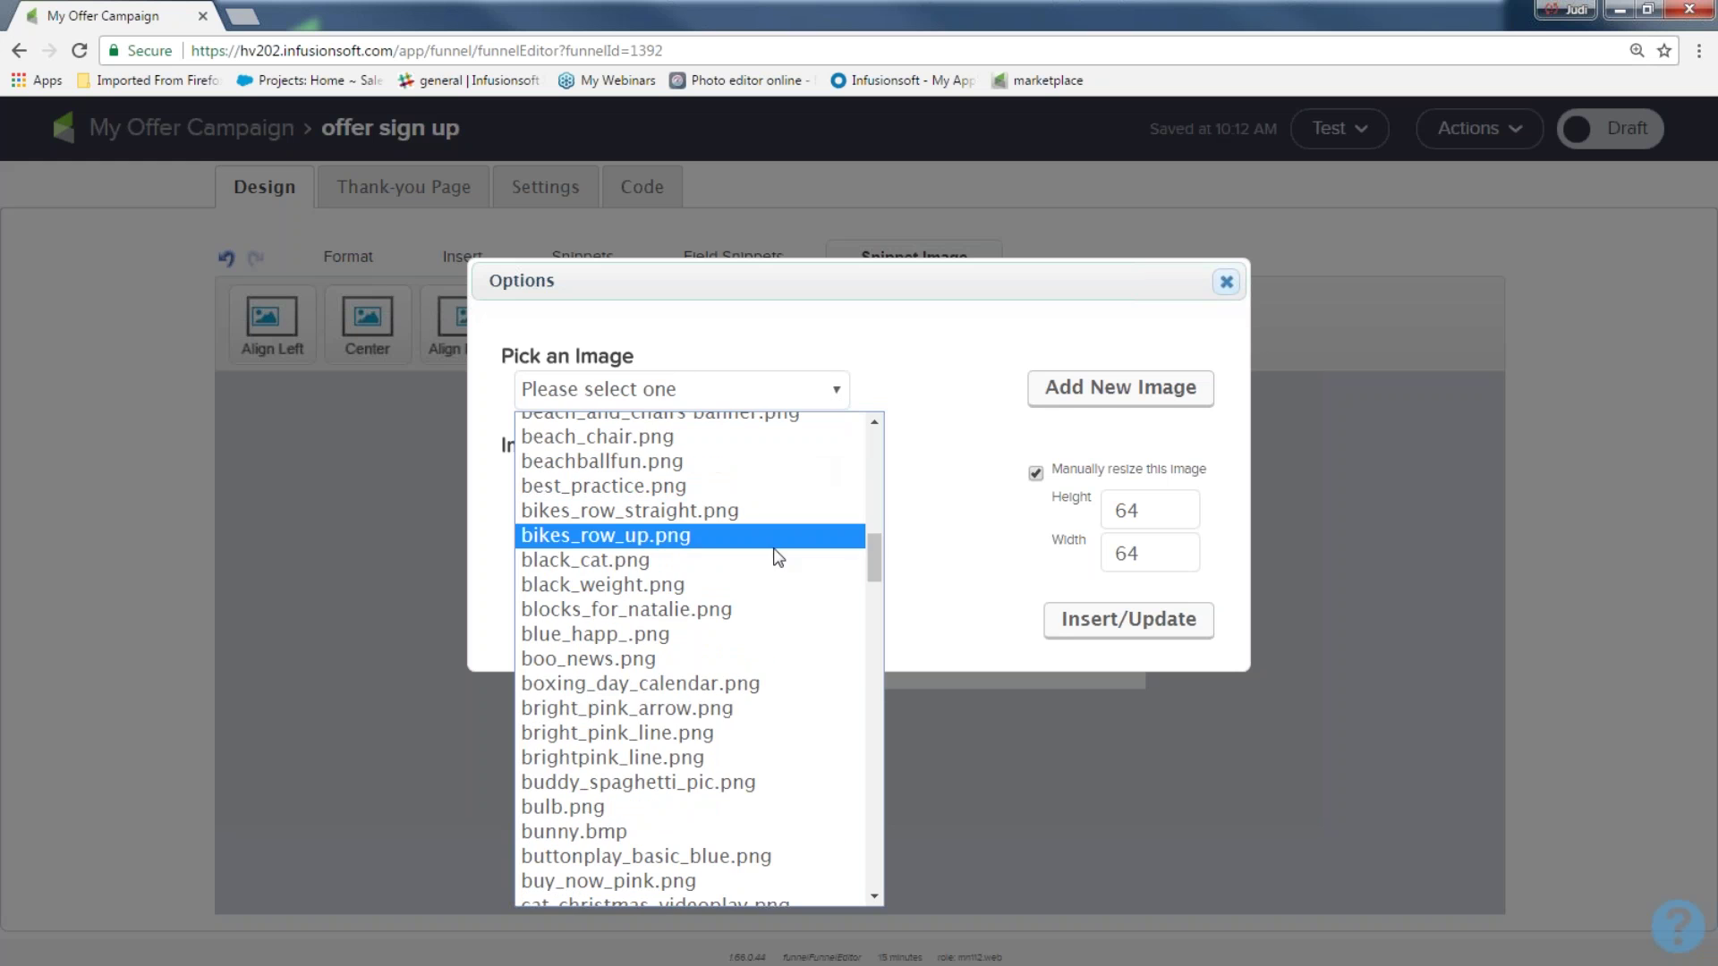
pyautogui.click(600, 807)
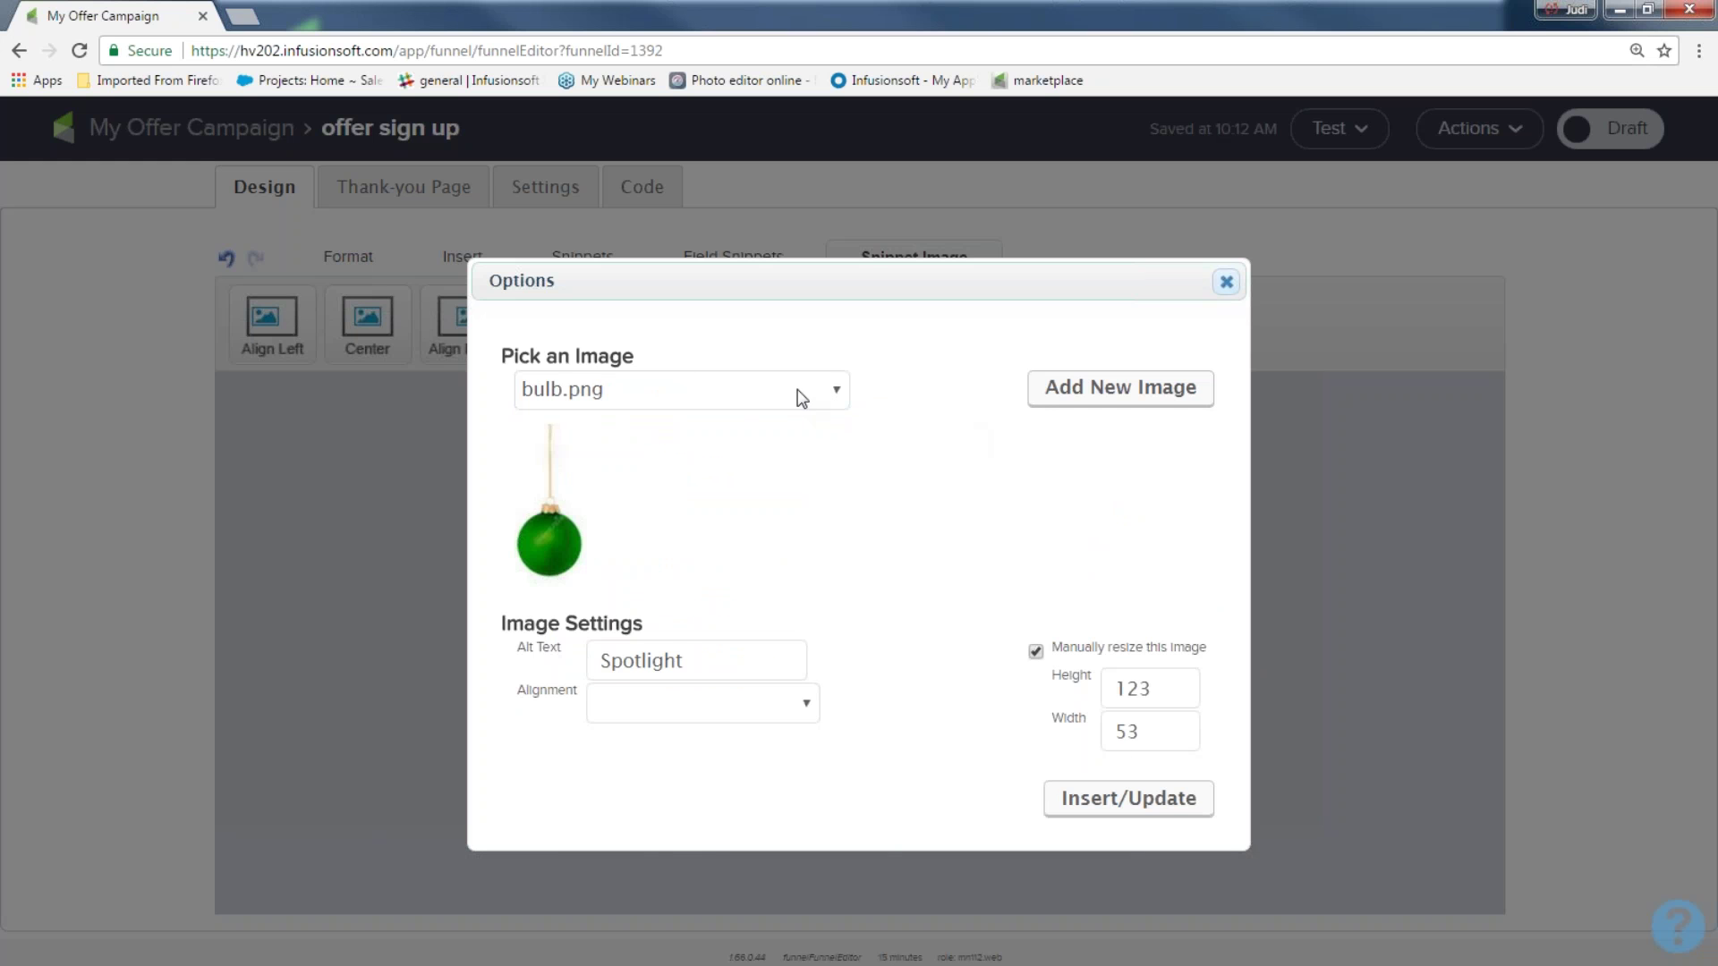
pyautogui.click(841, 402)
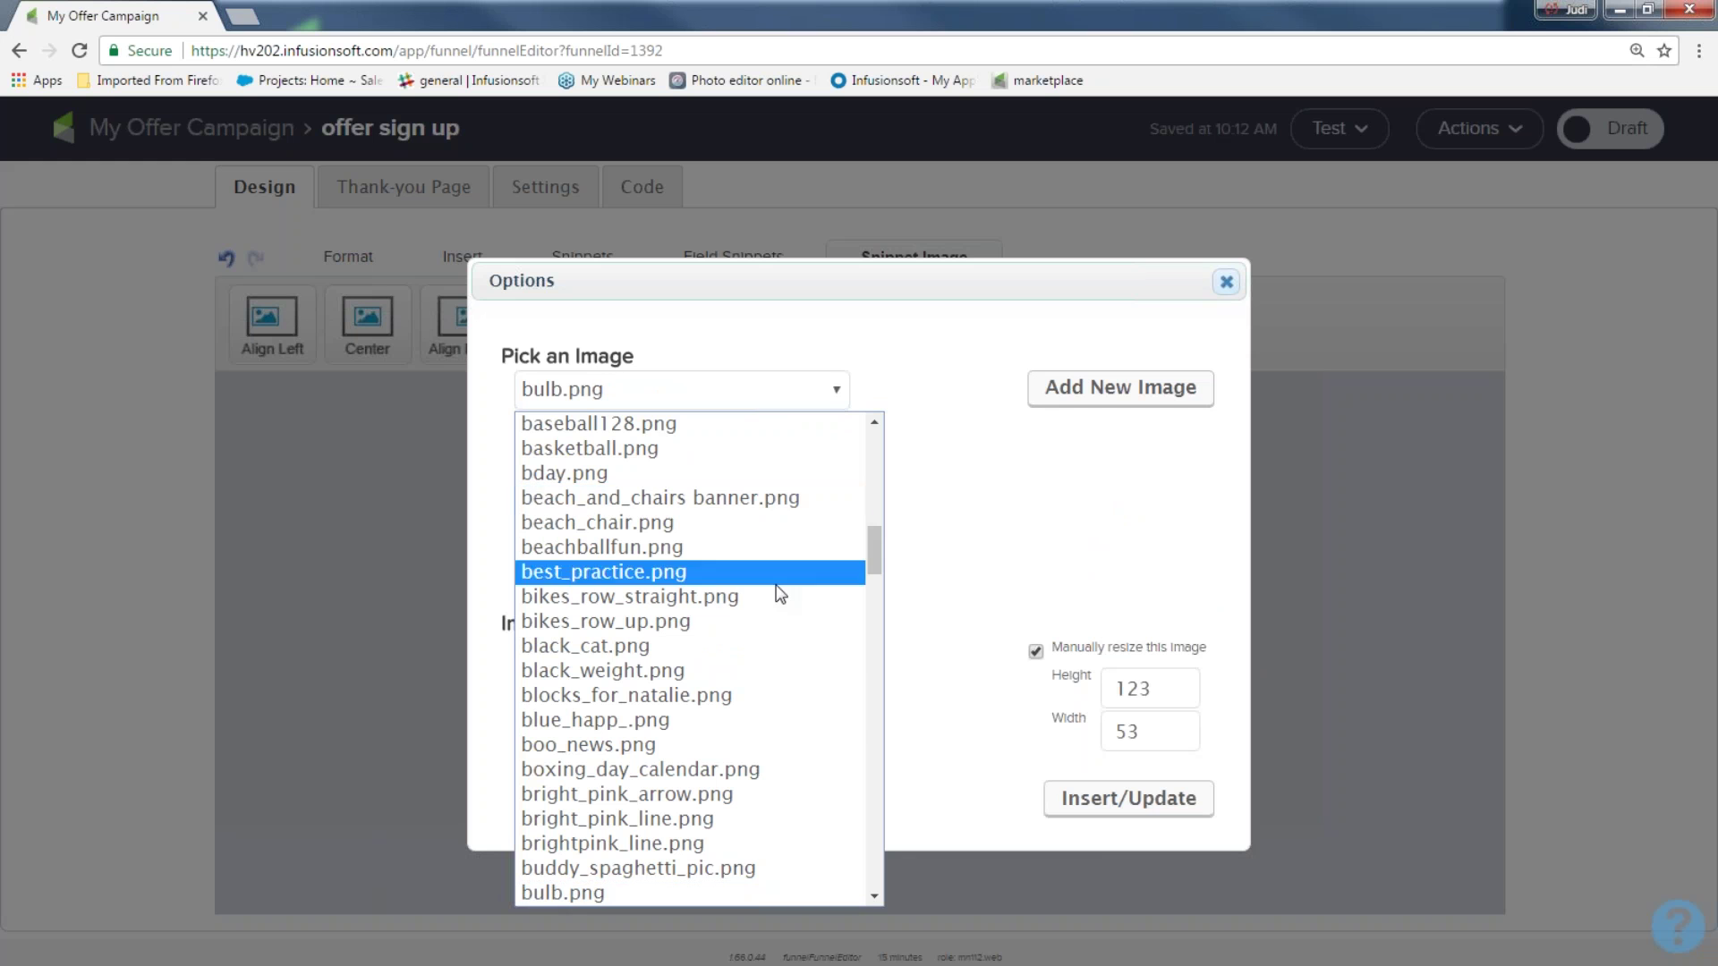
pyautogui.scroll(-8, 723, 621)
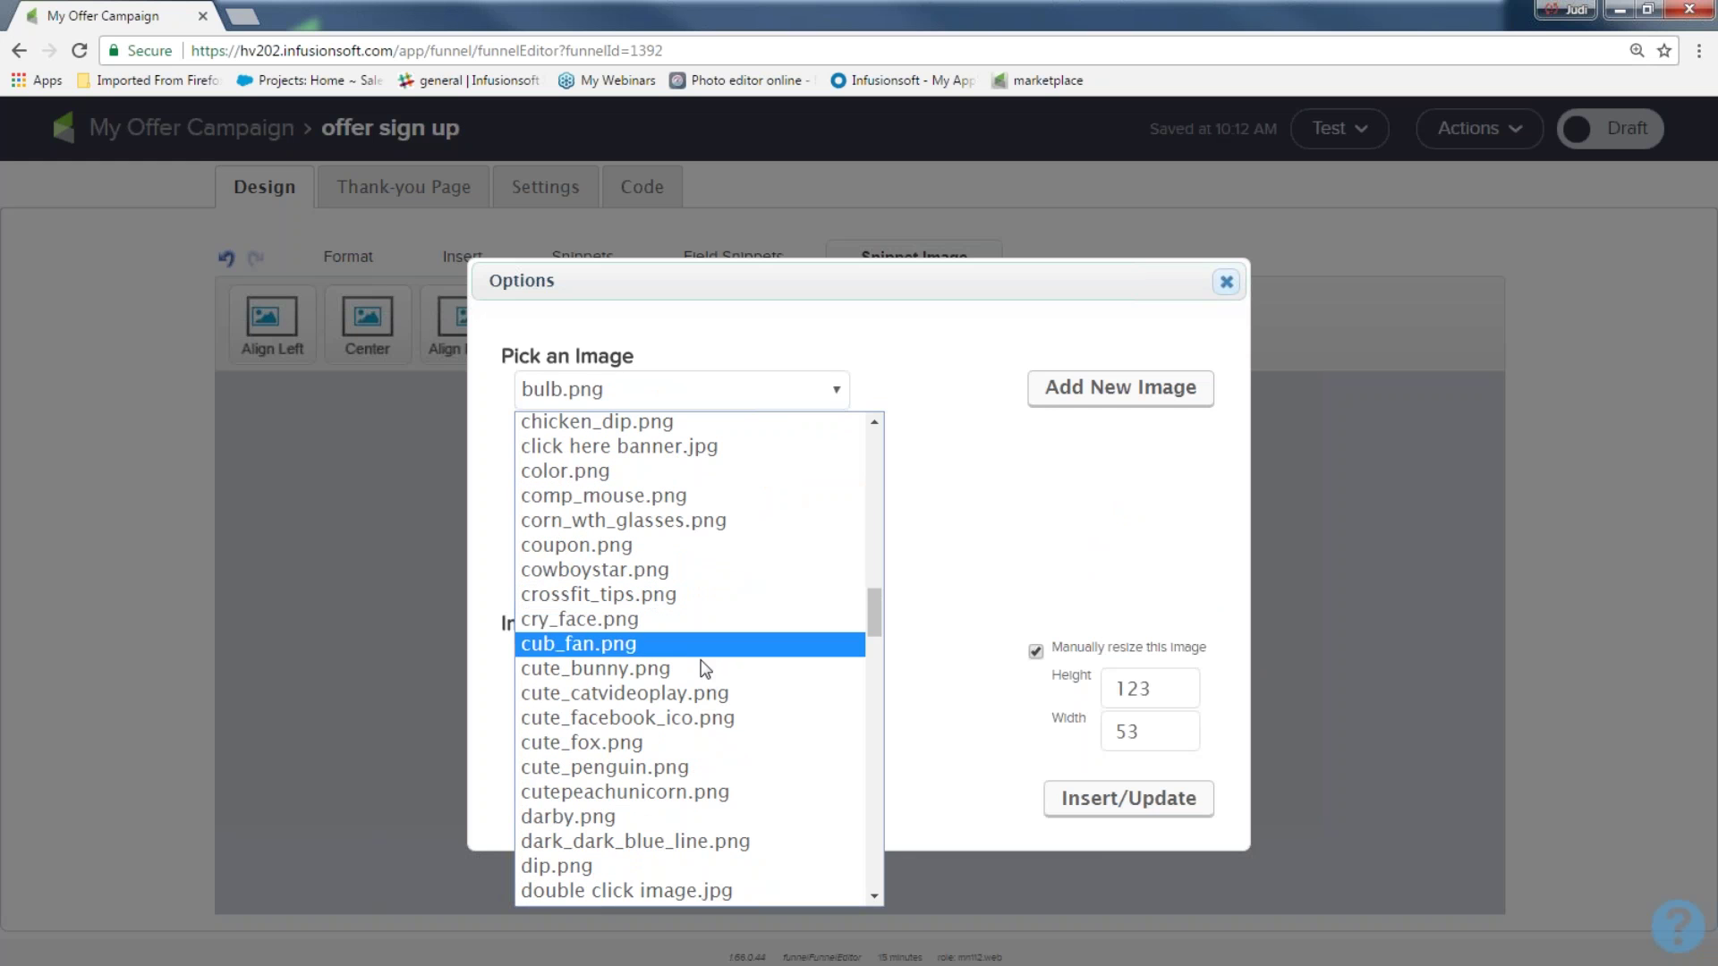
pyautogui.click(643, 741)
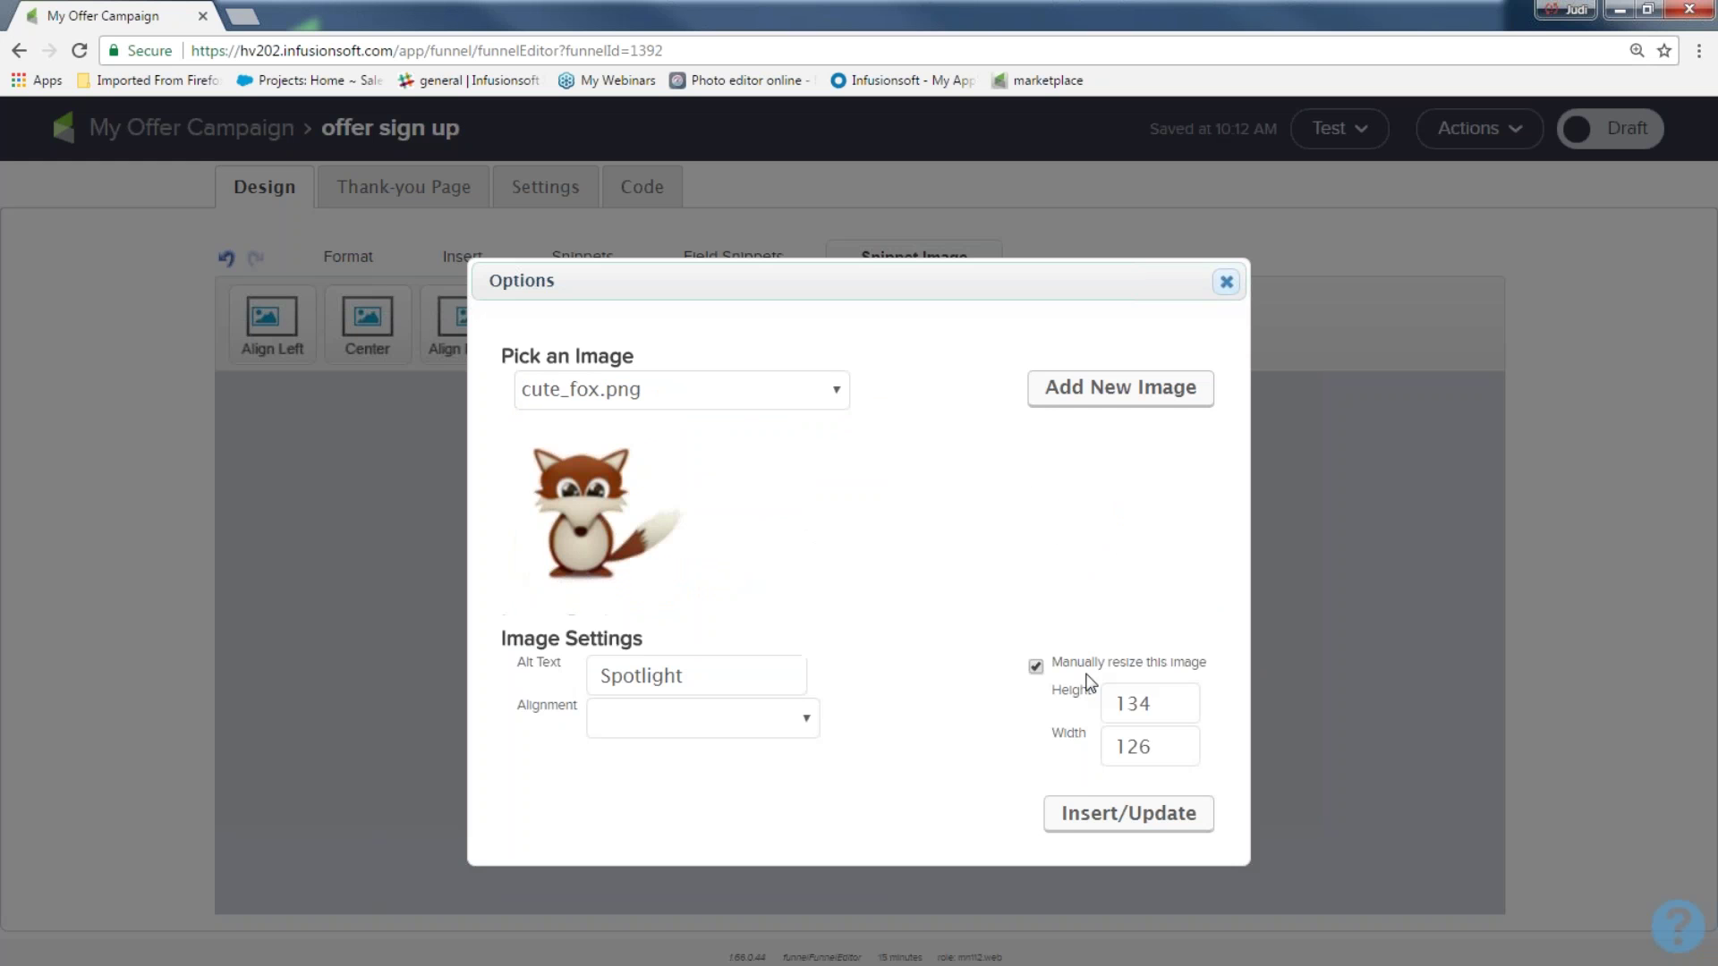
pyautogui.click(1070, 812)
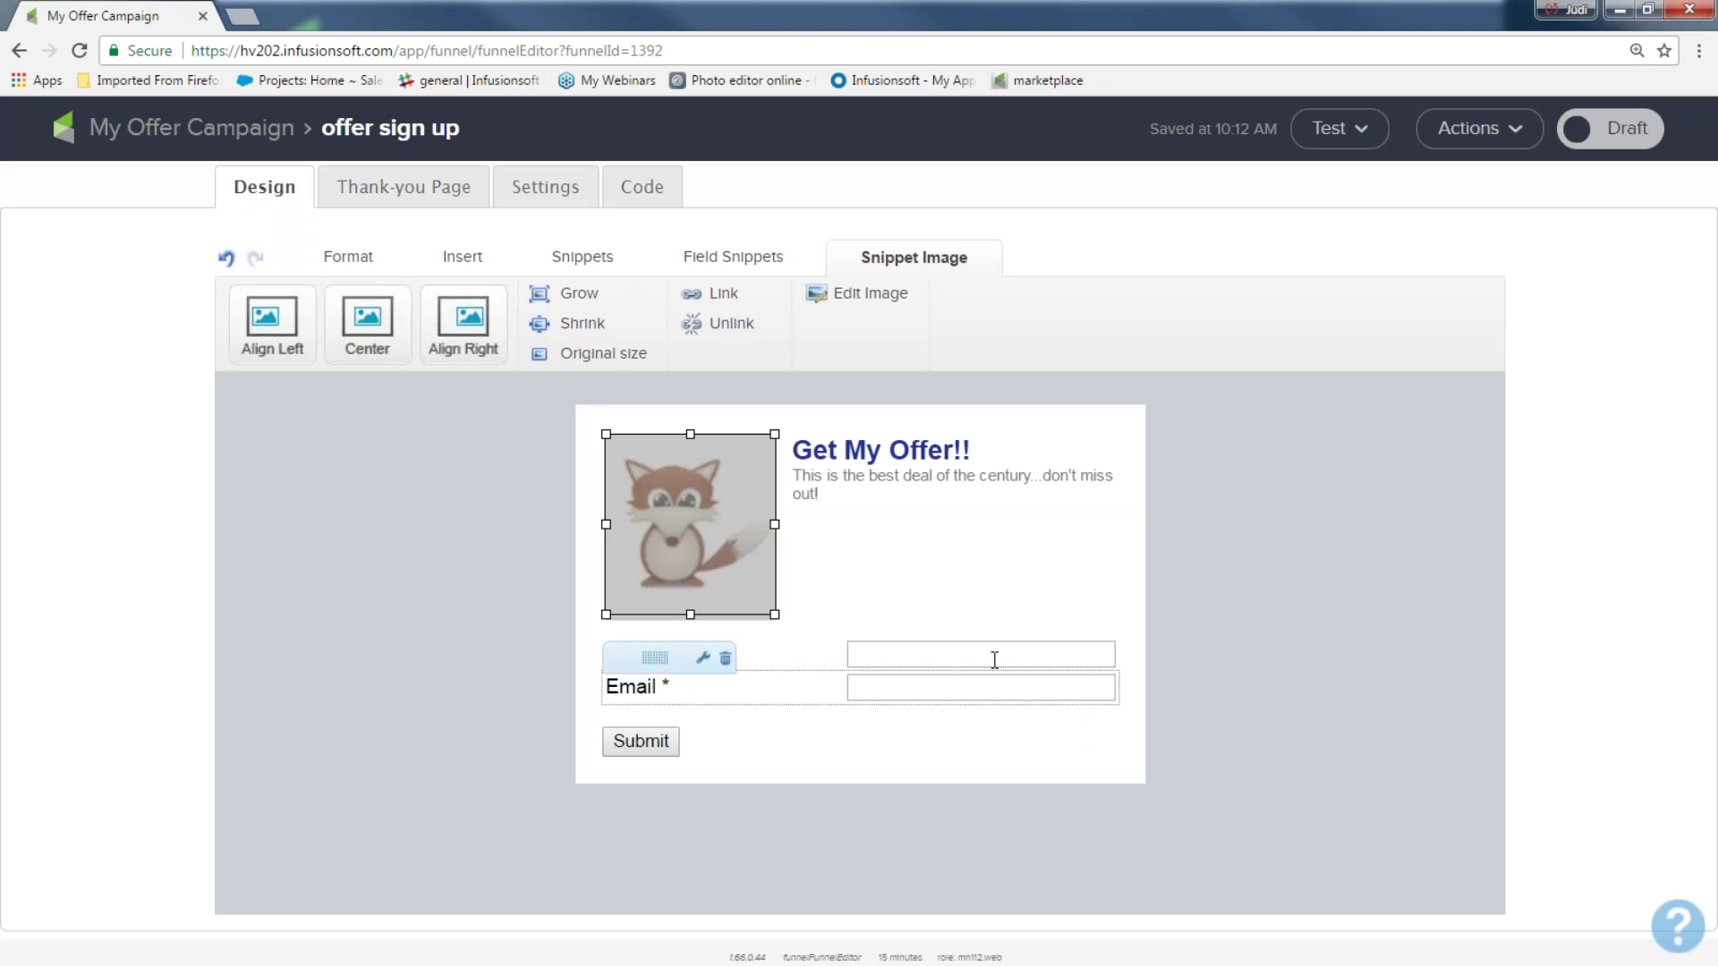
pyautogui.click(1226, 611)
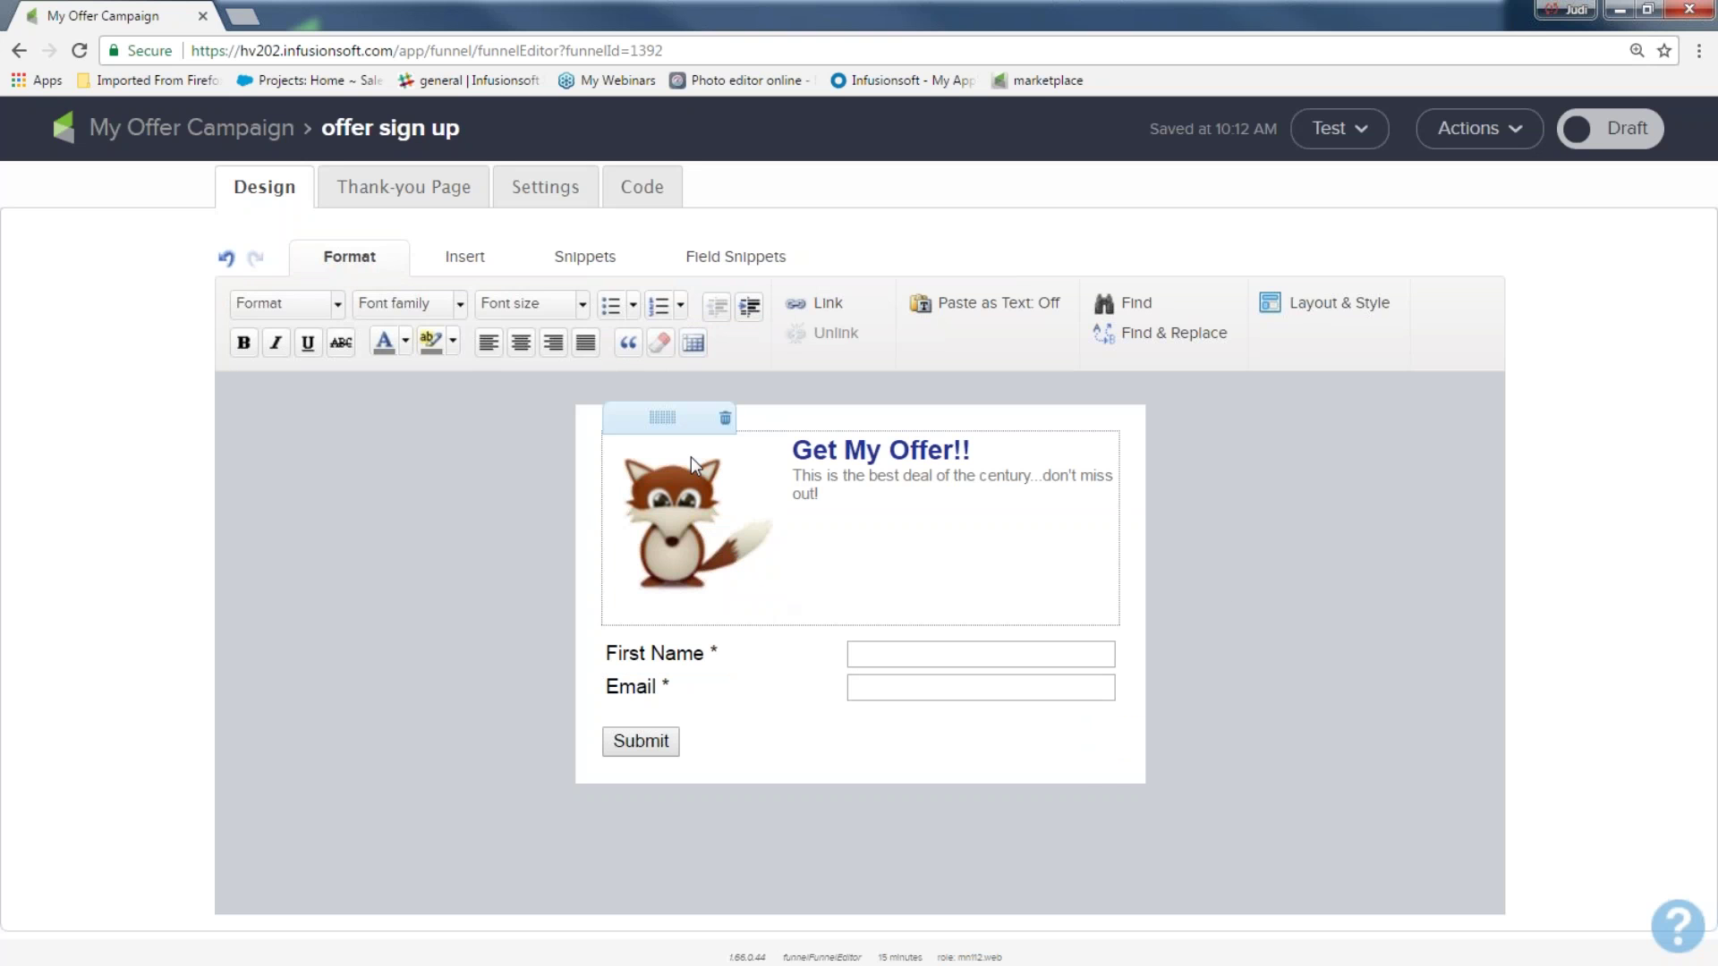
# Reopen the fox image's options and close them without changes
pyautogui.moveTo(685, 510)
pyautogui.doubleClick(626, 512)
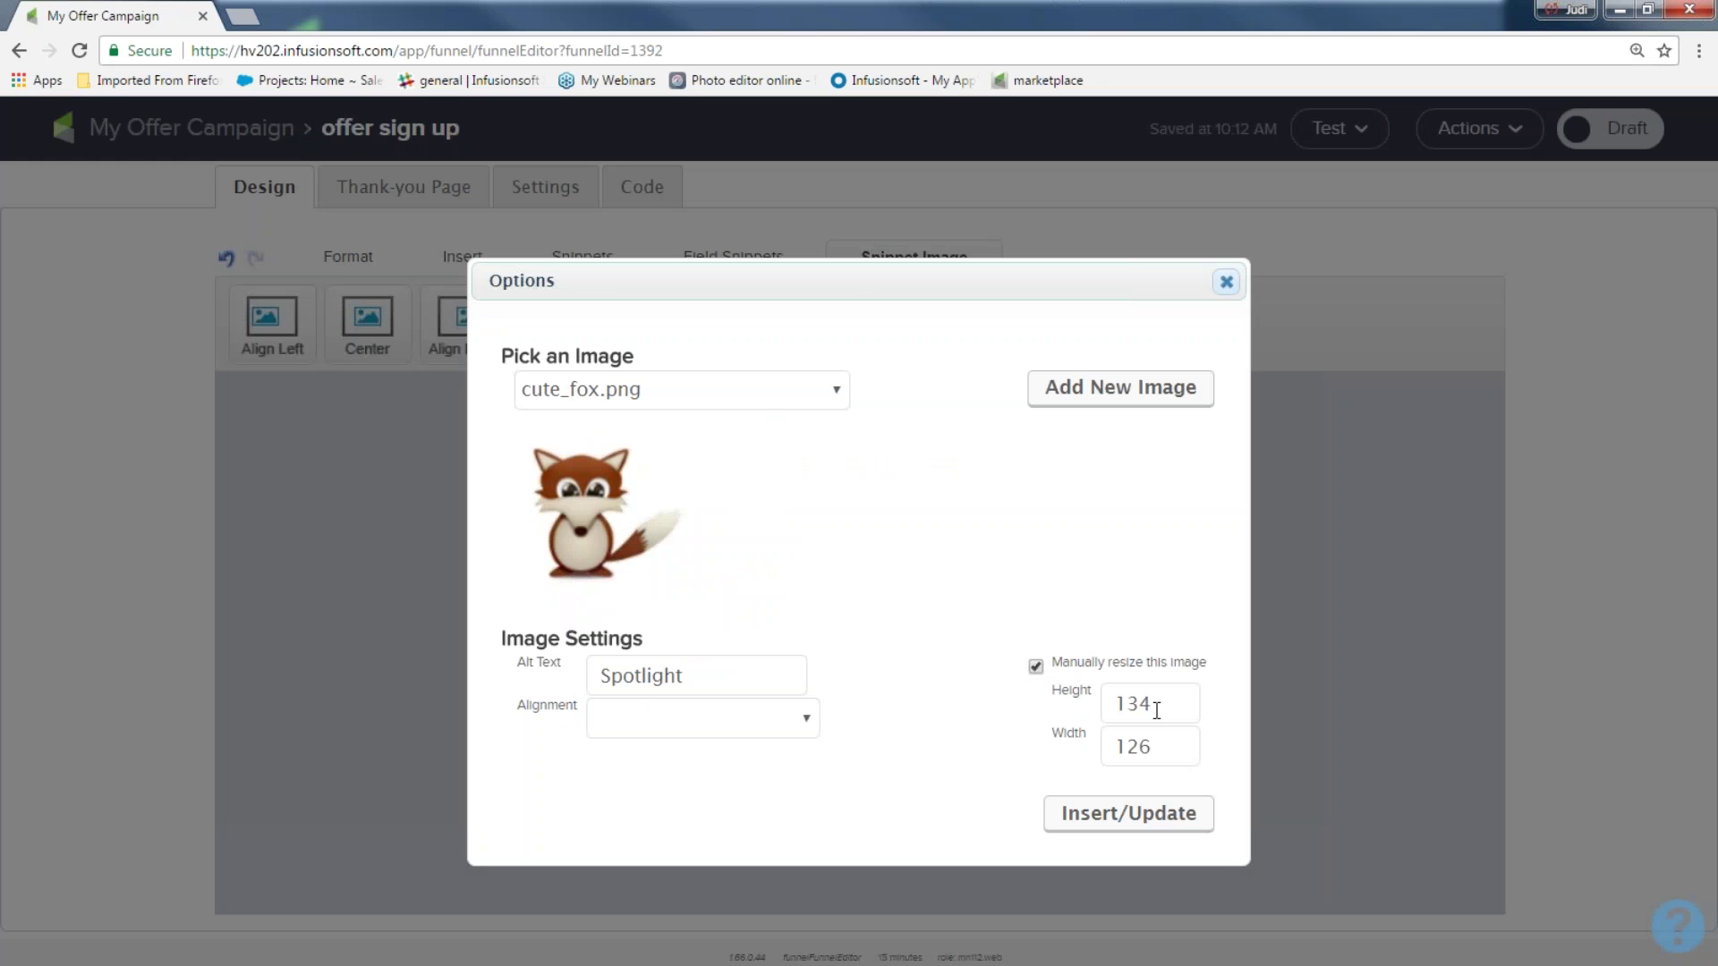
pyautogui.click(1227, 283)
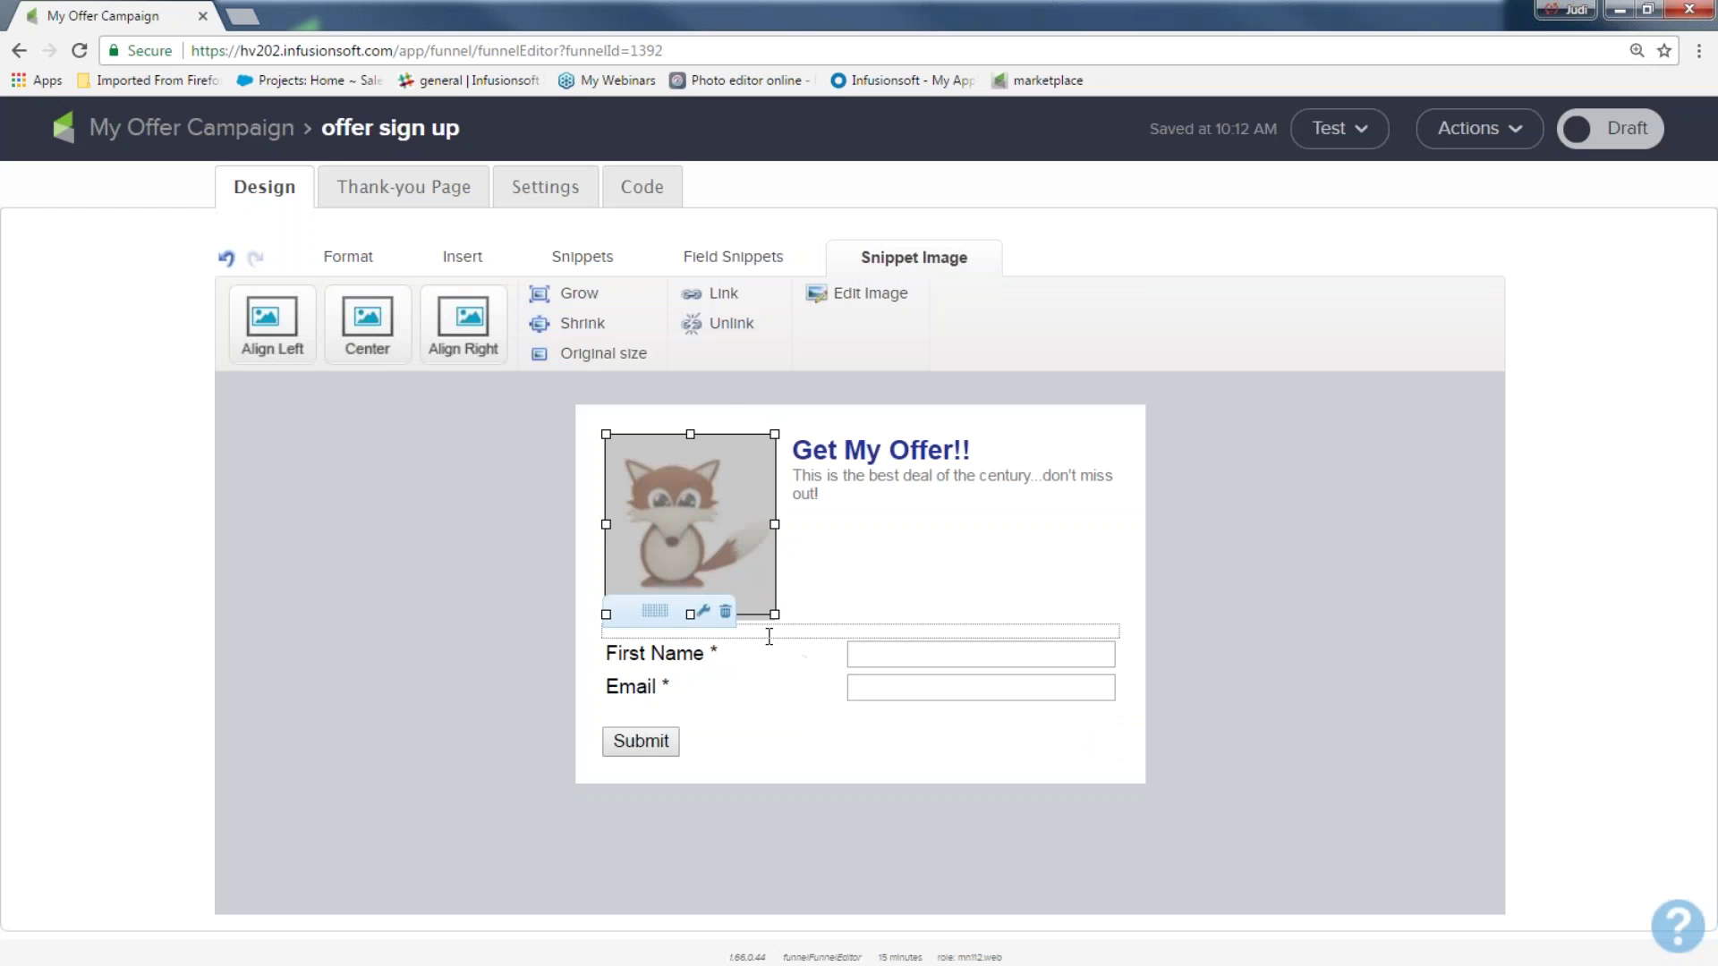
pyautogui.click(1207, 544)
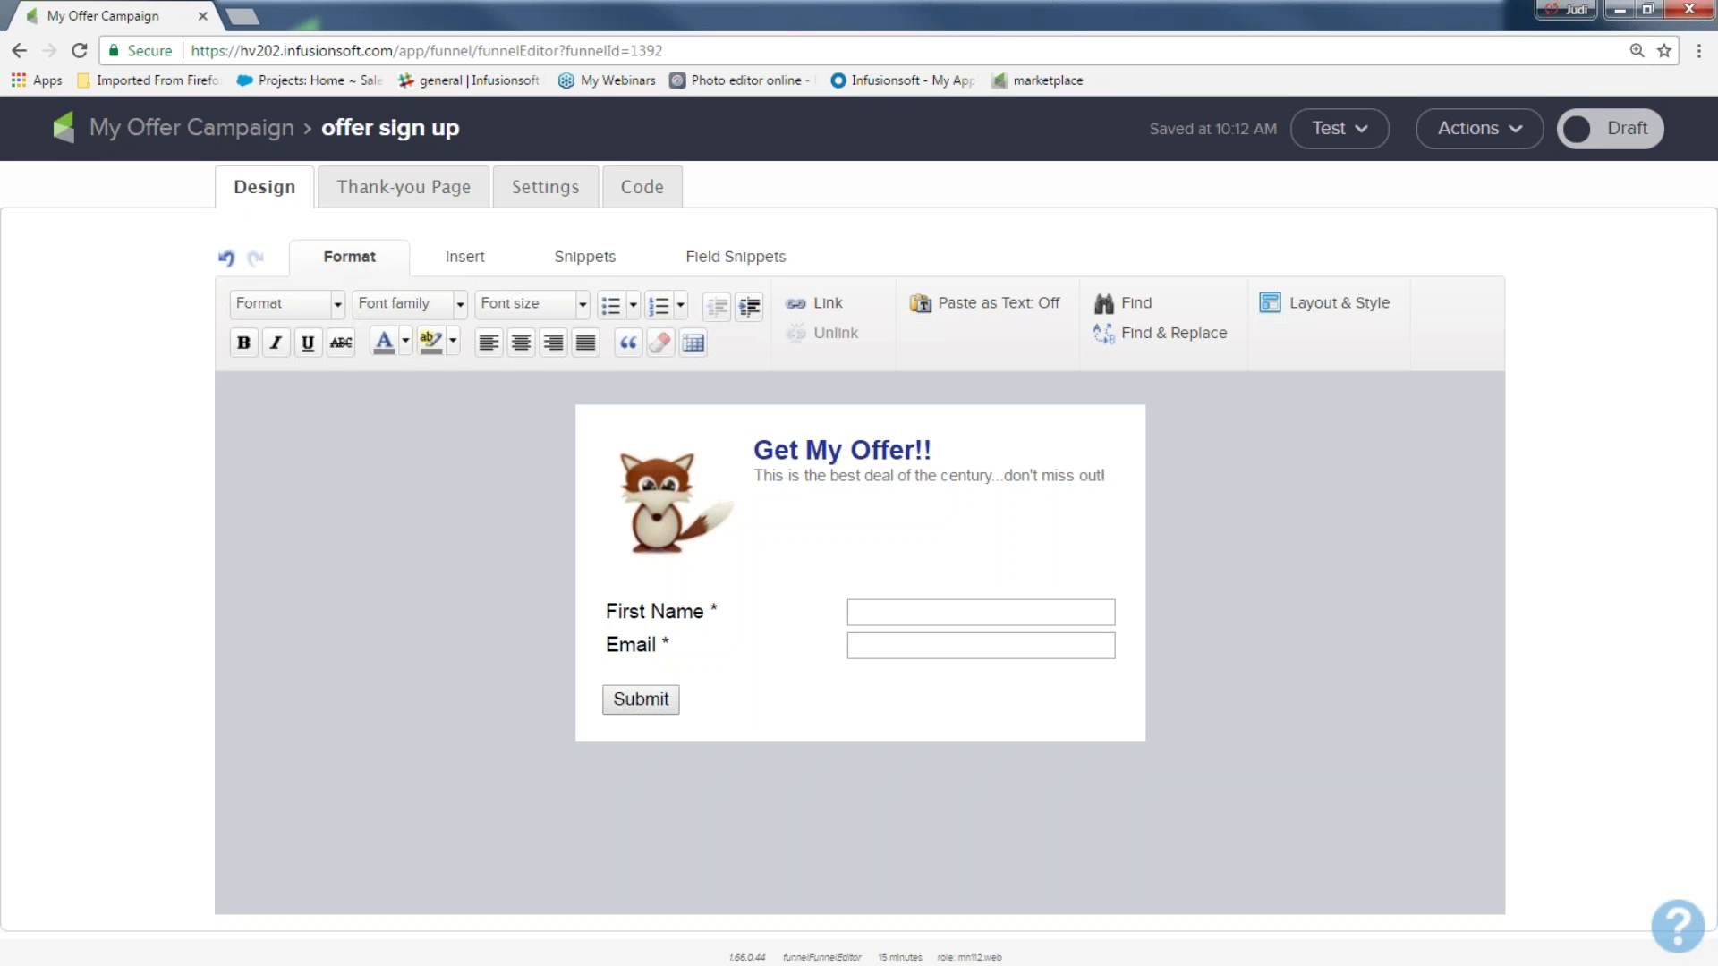
# Add an image block above the spotlight showing infusionsoft_hearts.png
pyautogui.click(595, 256)
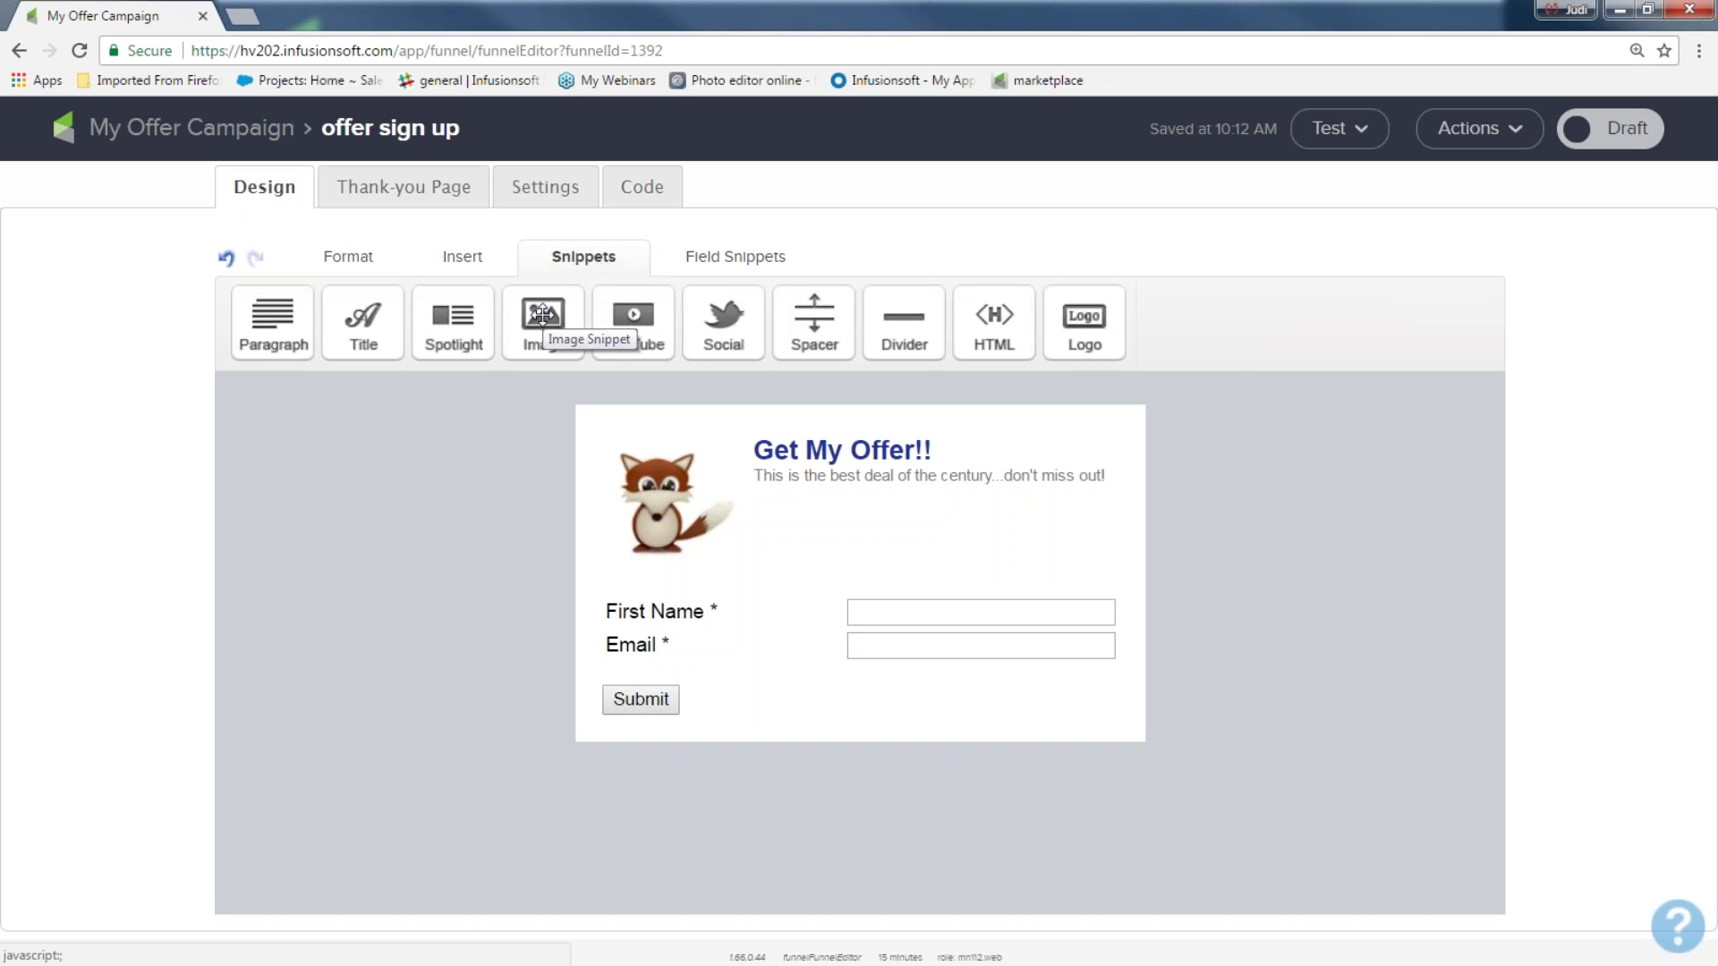
pyautogui.moveTo(541, 314); pyautogui.dragTo(646, 409)
pyautogui.moveTo(696, 423); pyautogui.dragTo(697, 424)
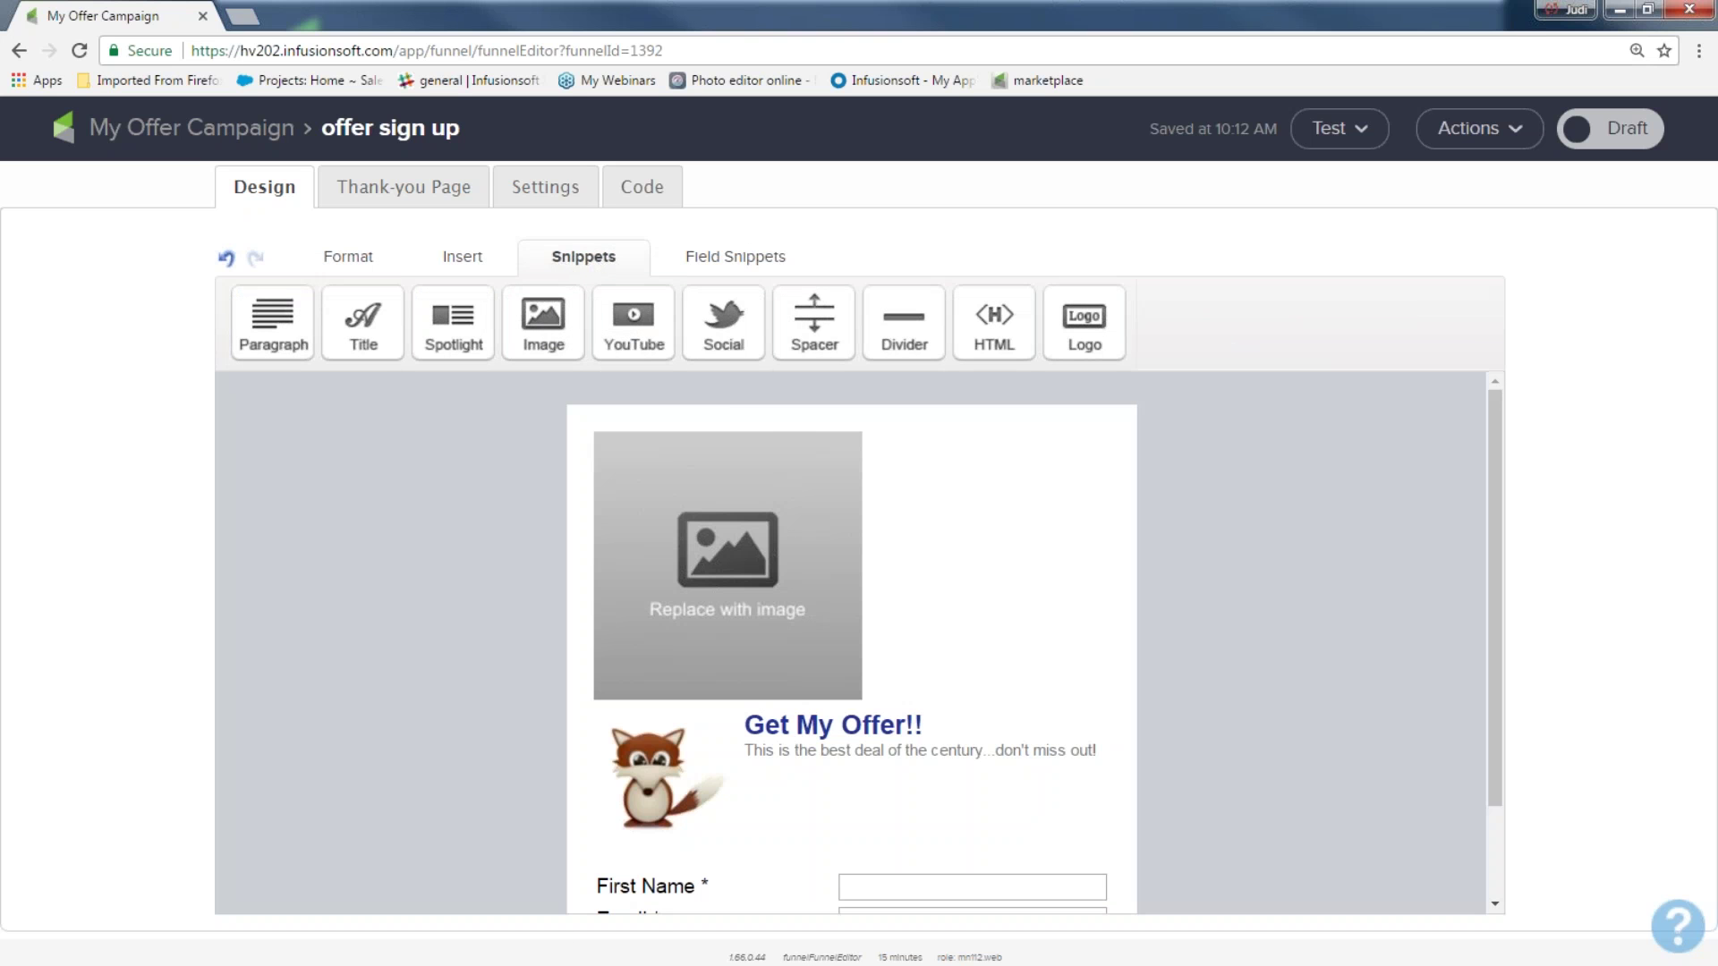
pyautogui.click(758, 463)
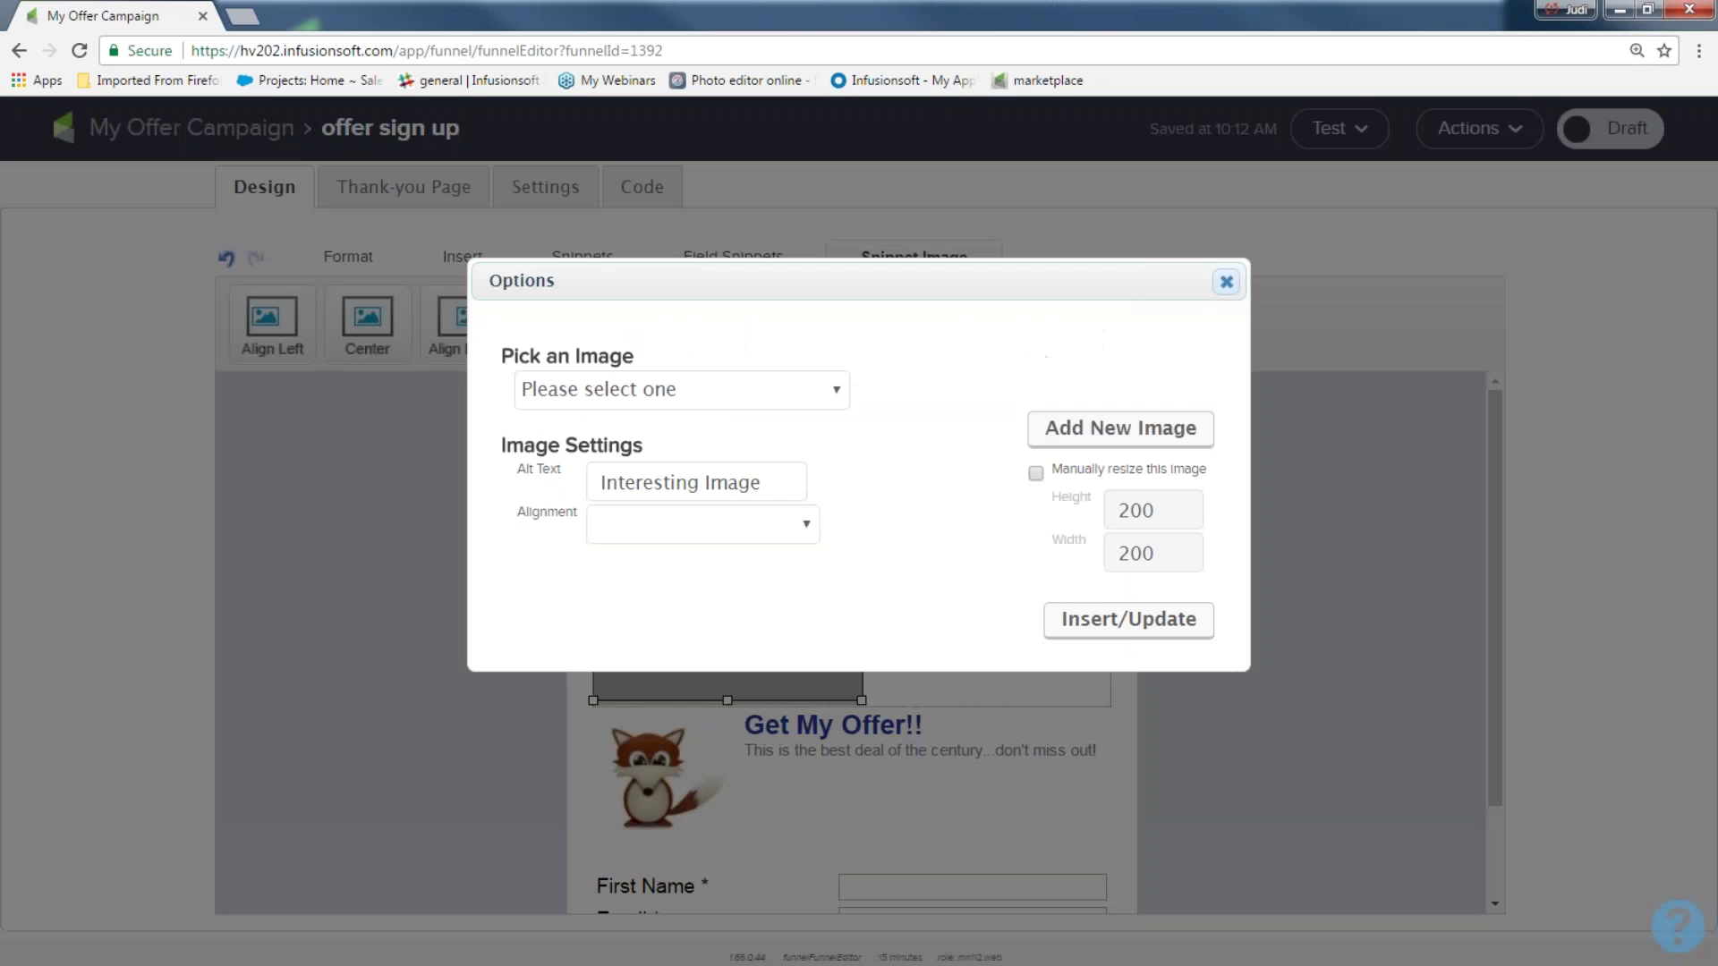
pyautogui.click(837, 395)
pyautogui.scroll(-10, 825, 697)
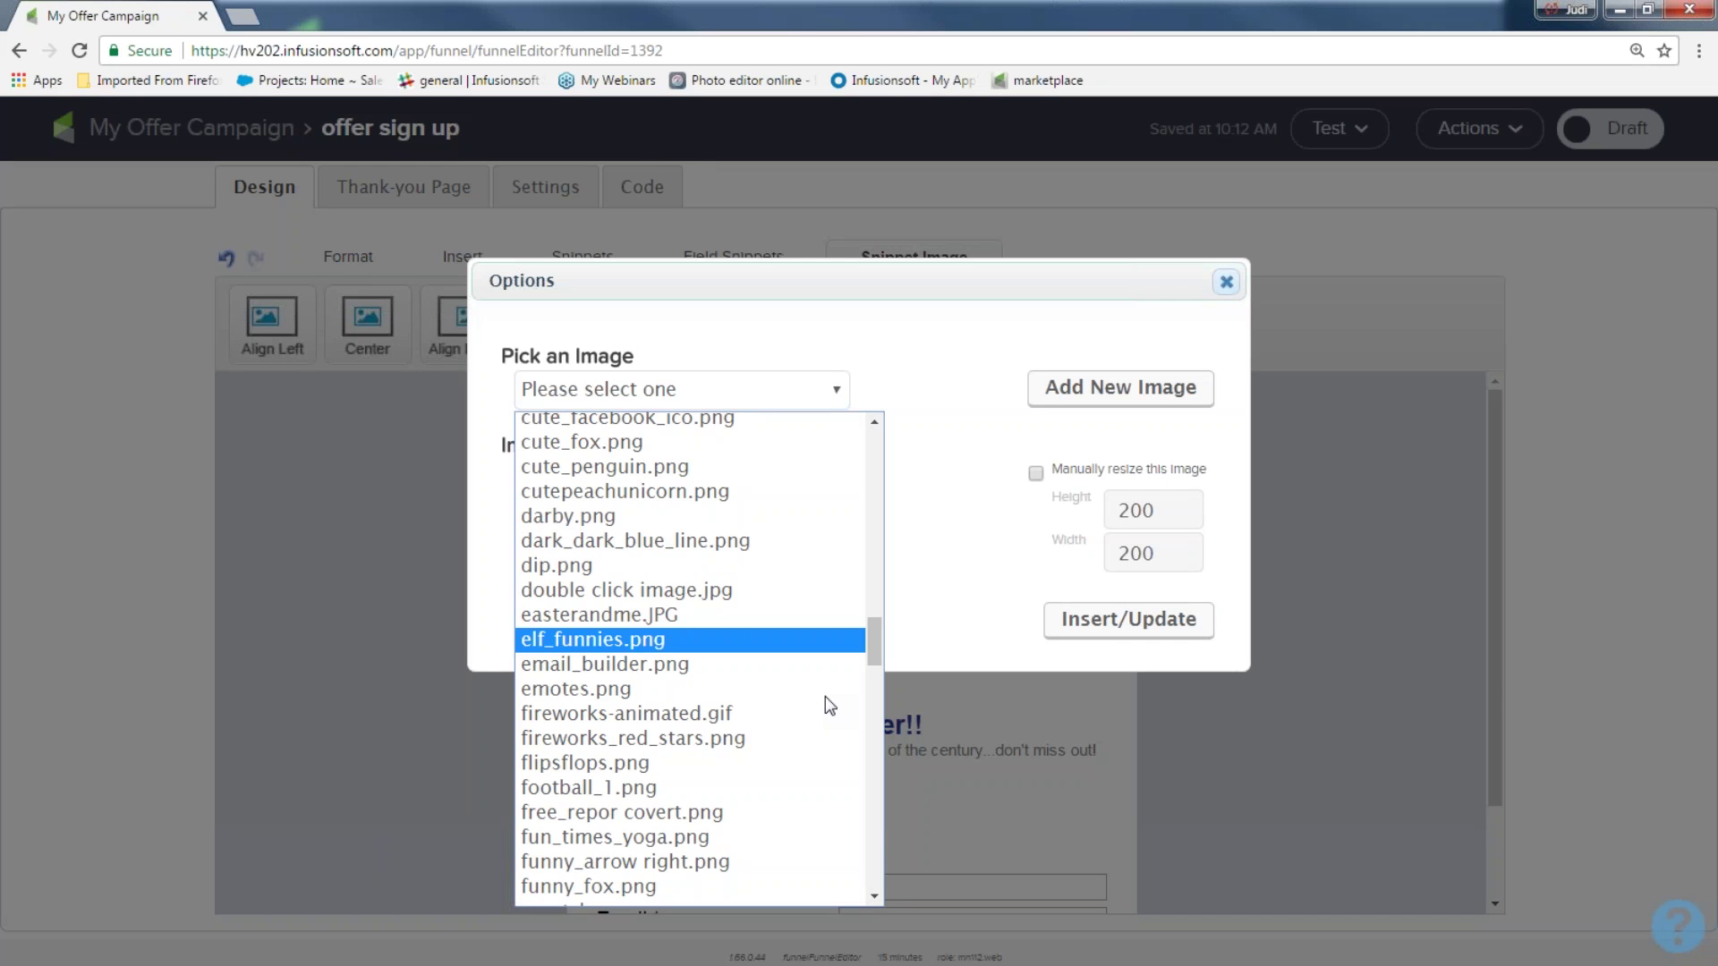
pyautogui.scroll(-6, 736, 729)
pyautogui.scroll(10, 707, 729)
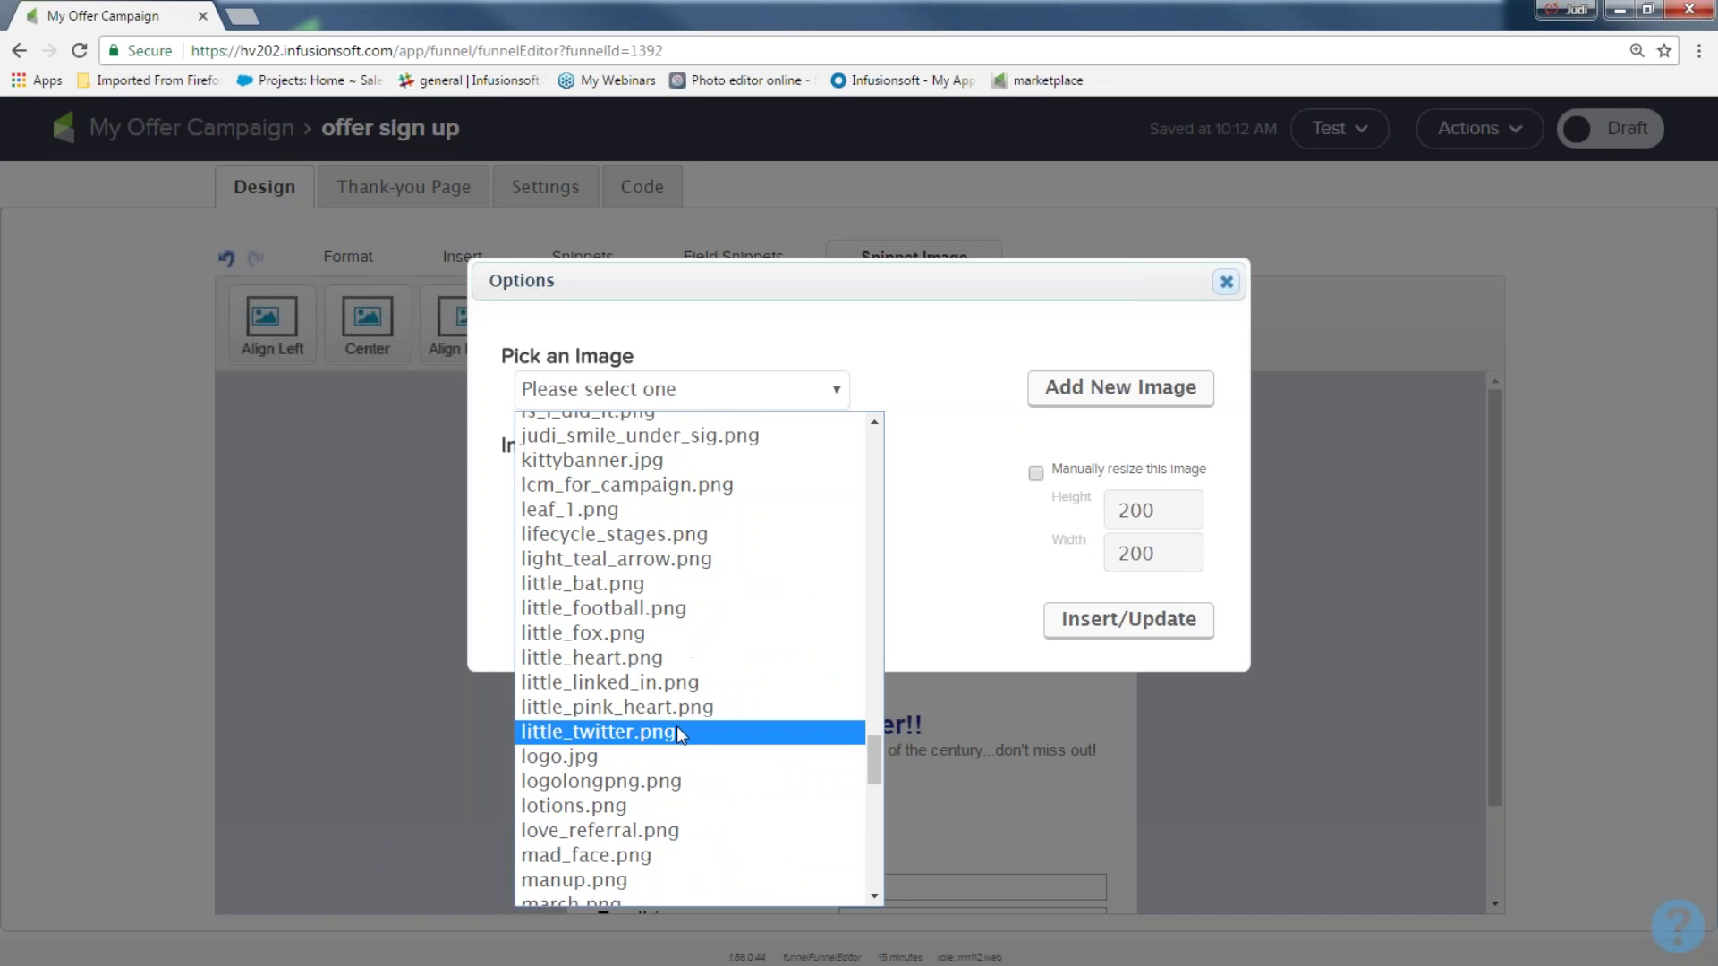
pyautogui.scroll(3, 673, 730)
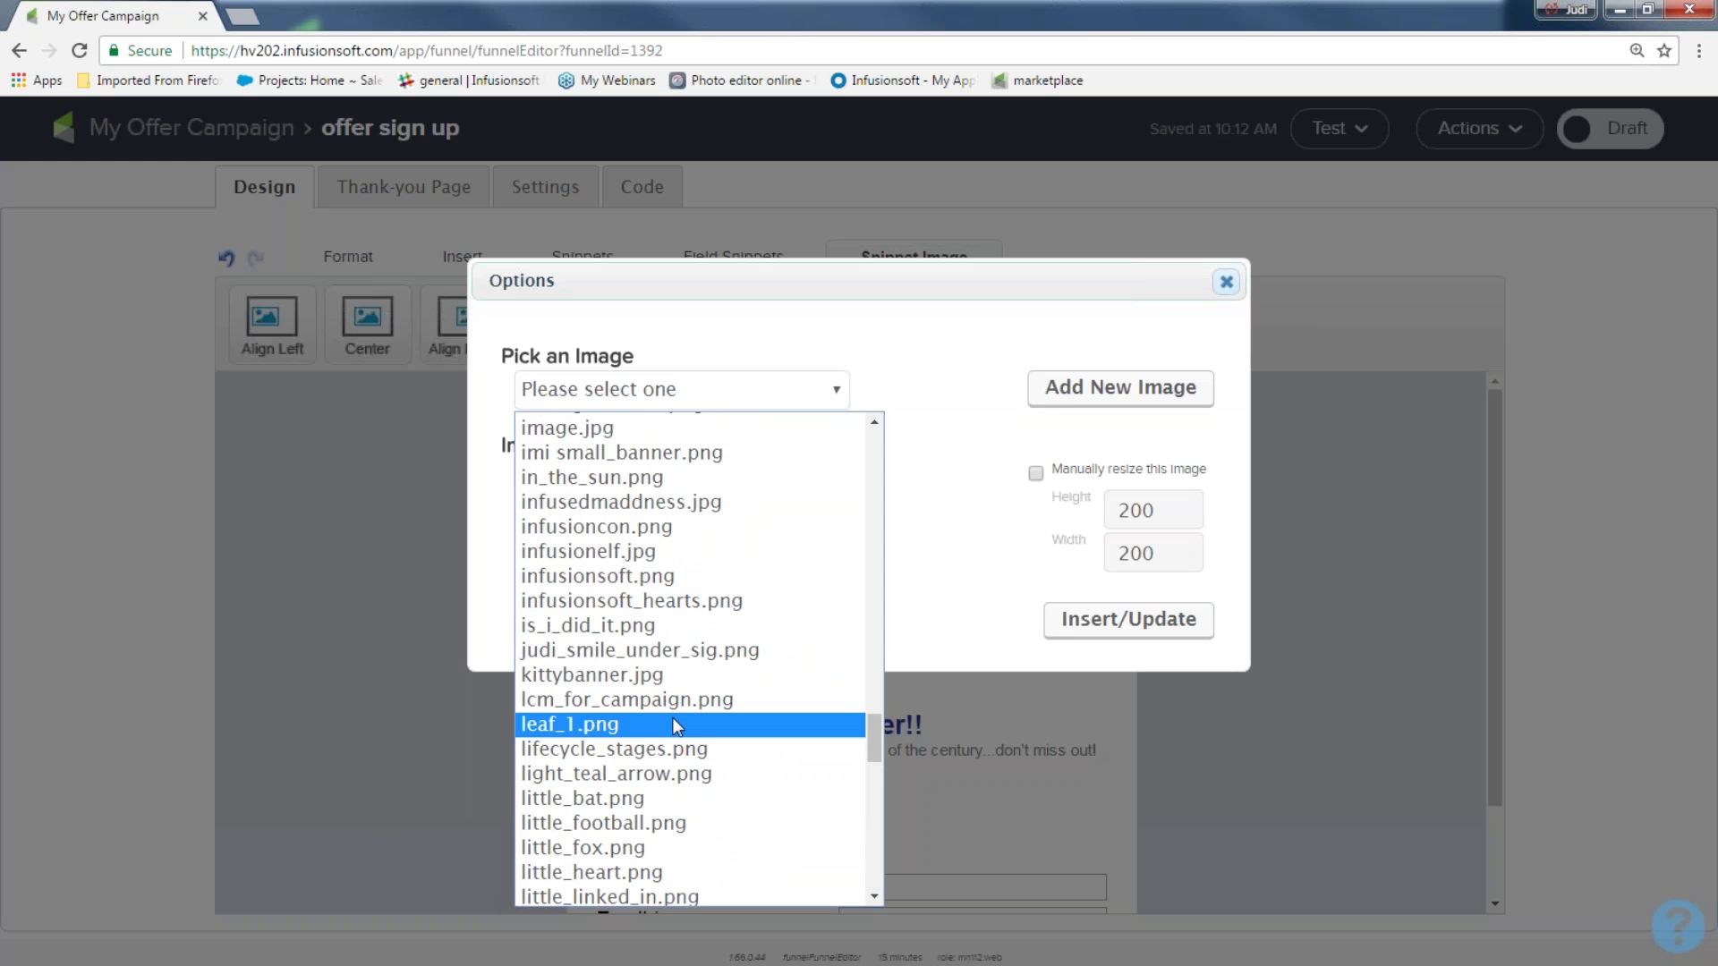
pyautogui.click(670, 601)
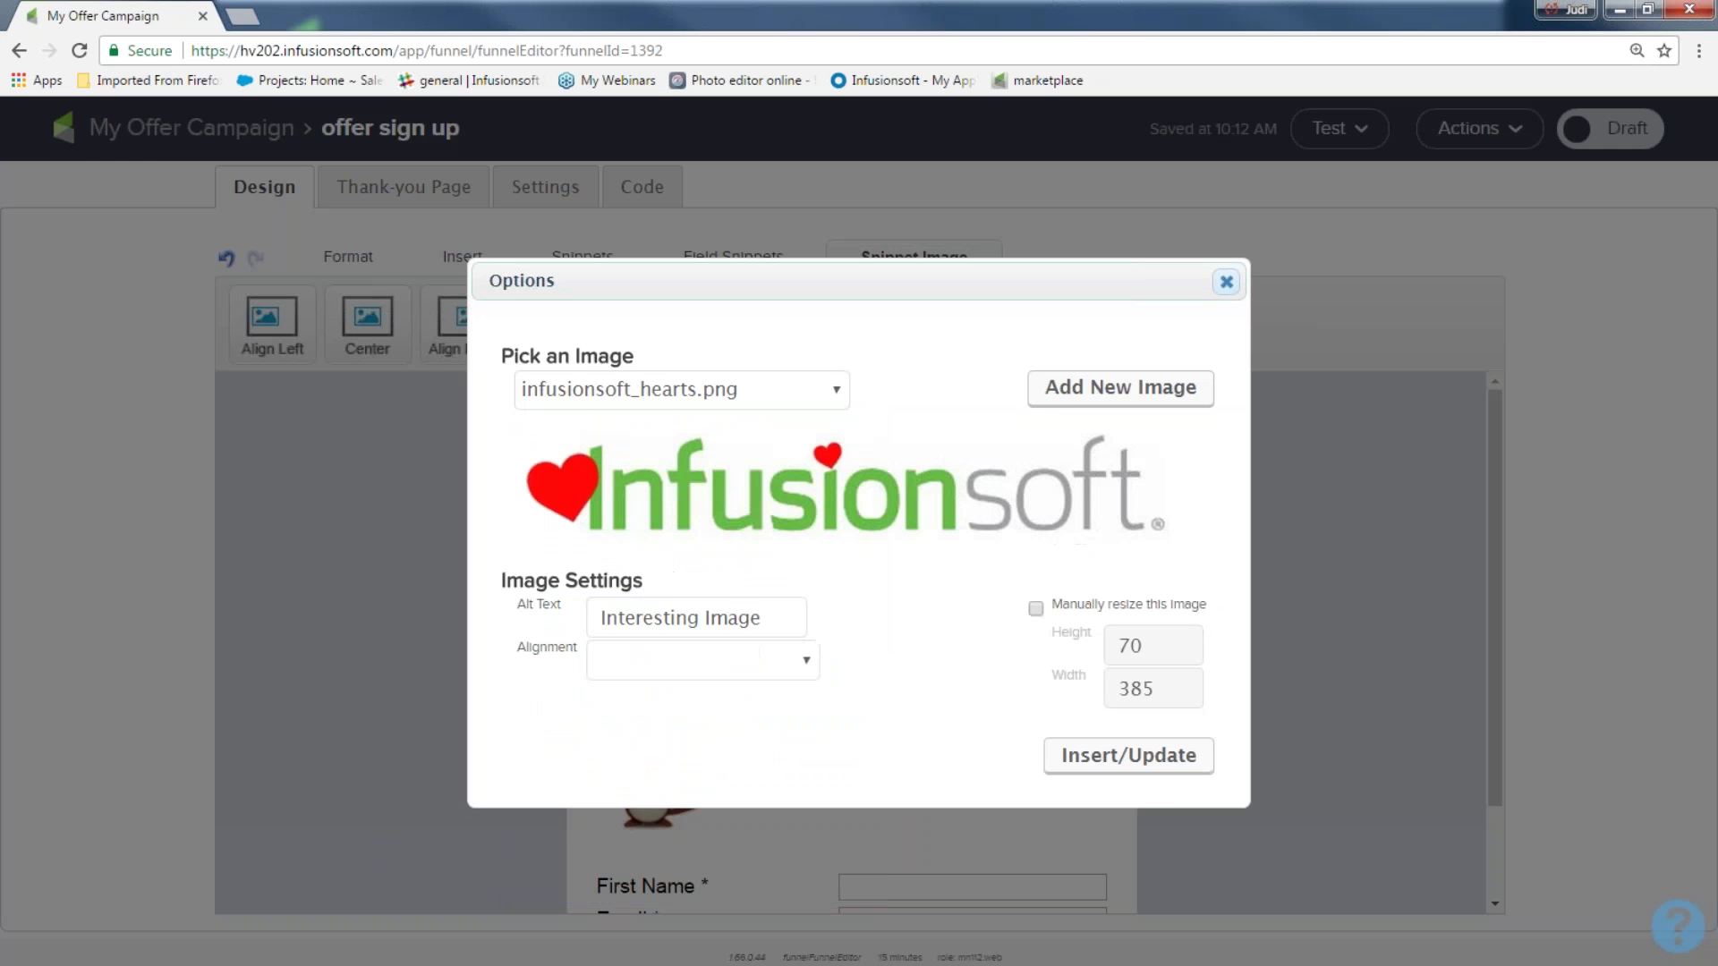
pyautogui.click(1152, 754)
# Delete the Infusionsoft logo block from the top of the form
pyautogui.click(1292, 640)
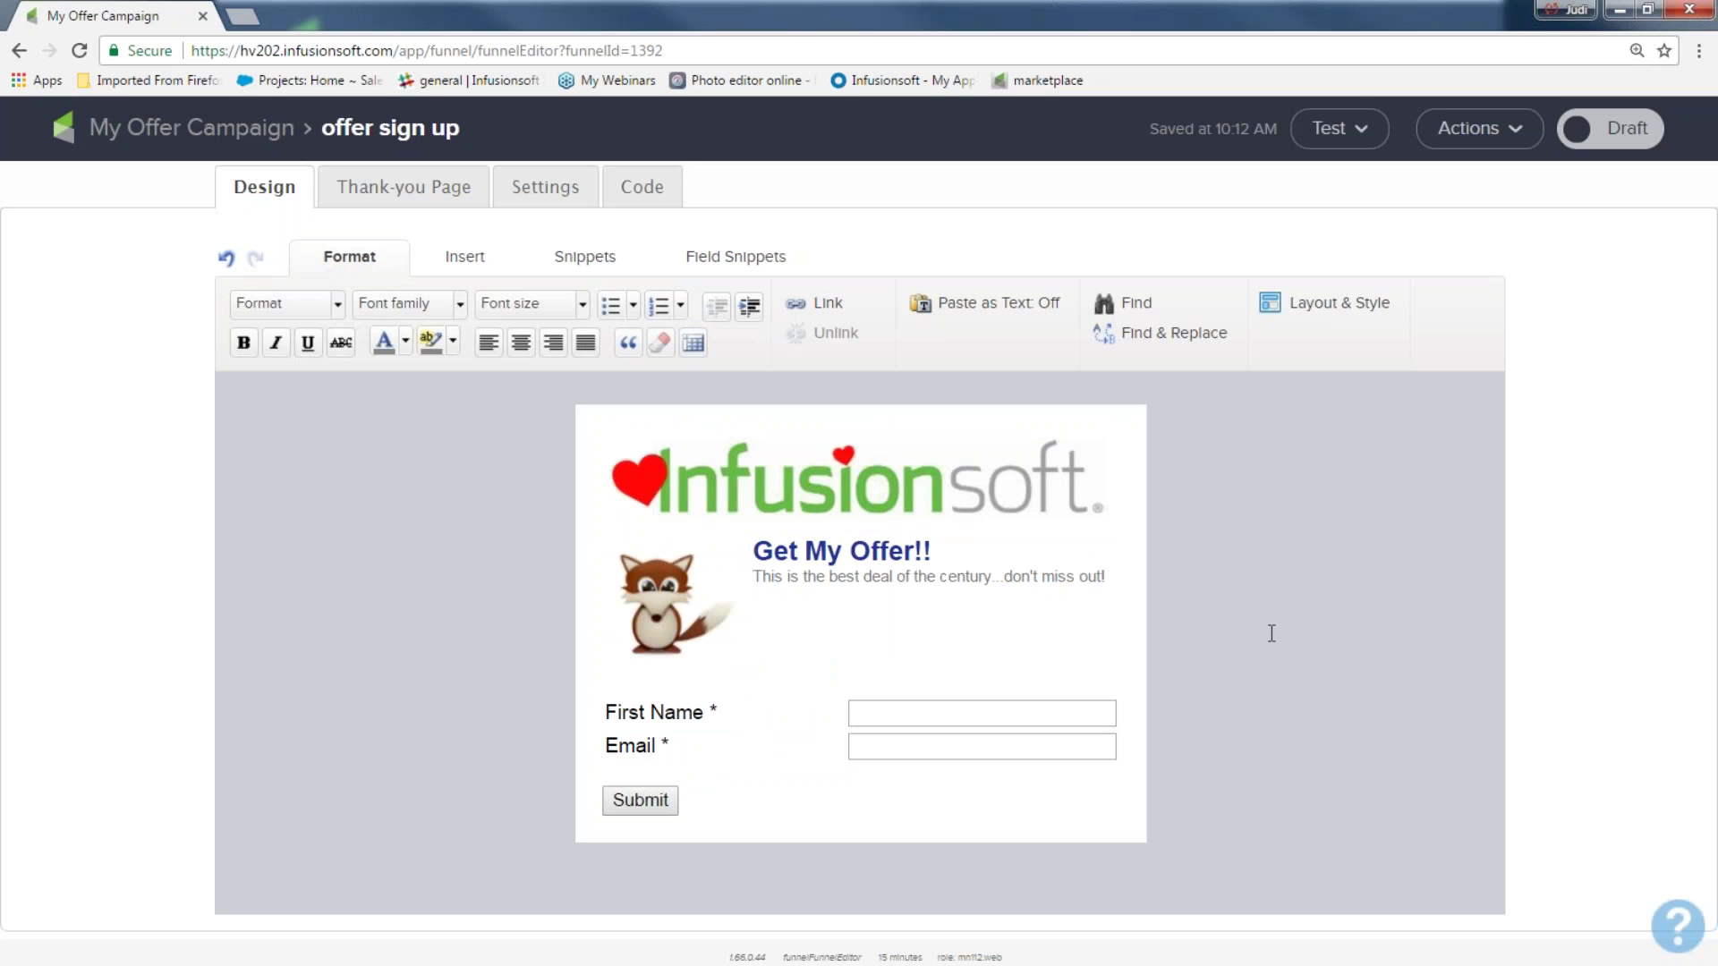
pyautogui.moveTo(824, 614)
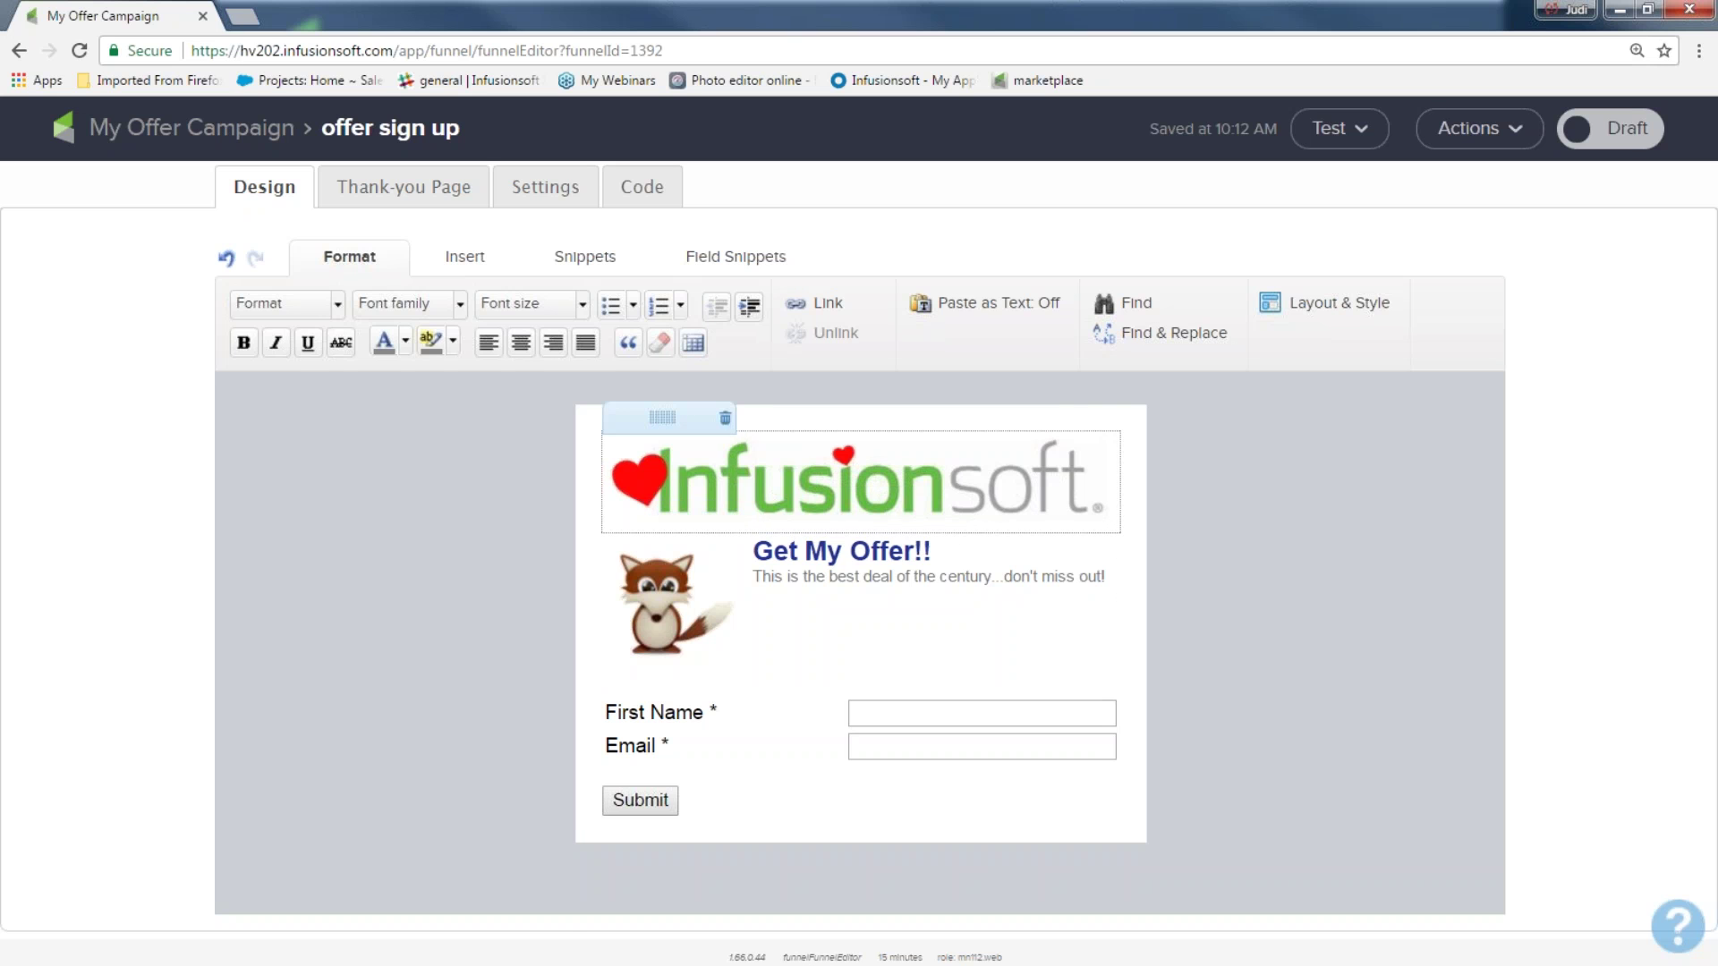
pyautogui.click(726, 419)
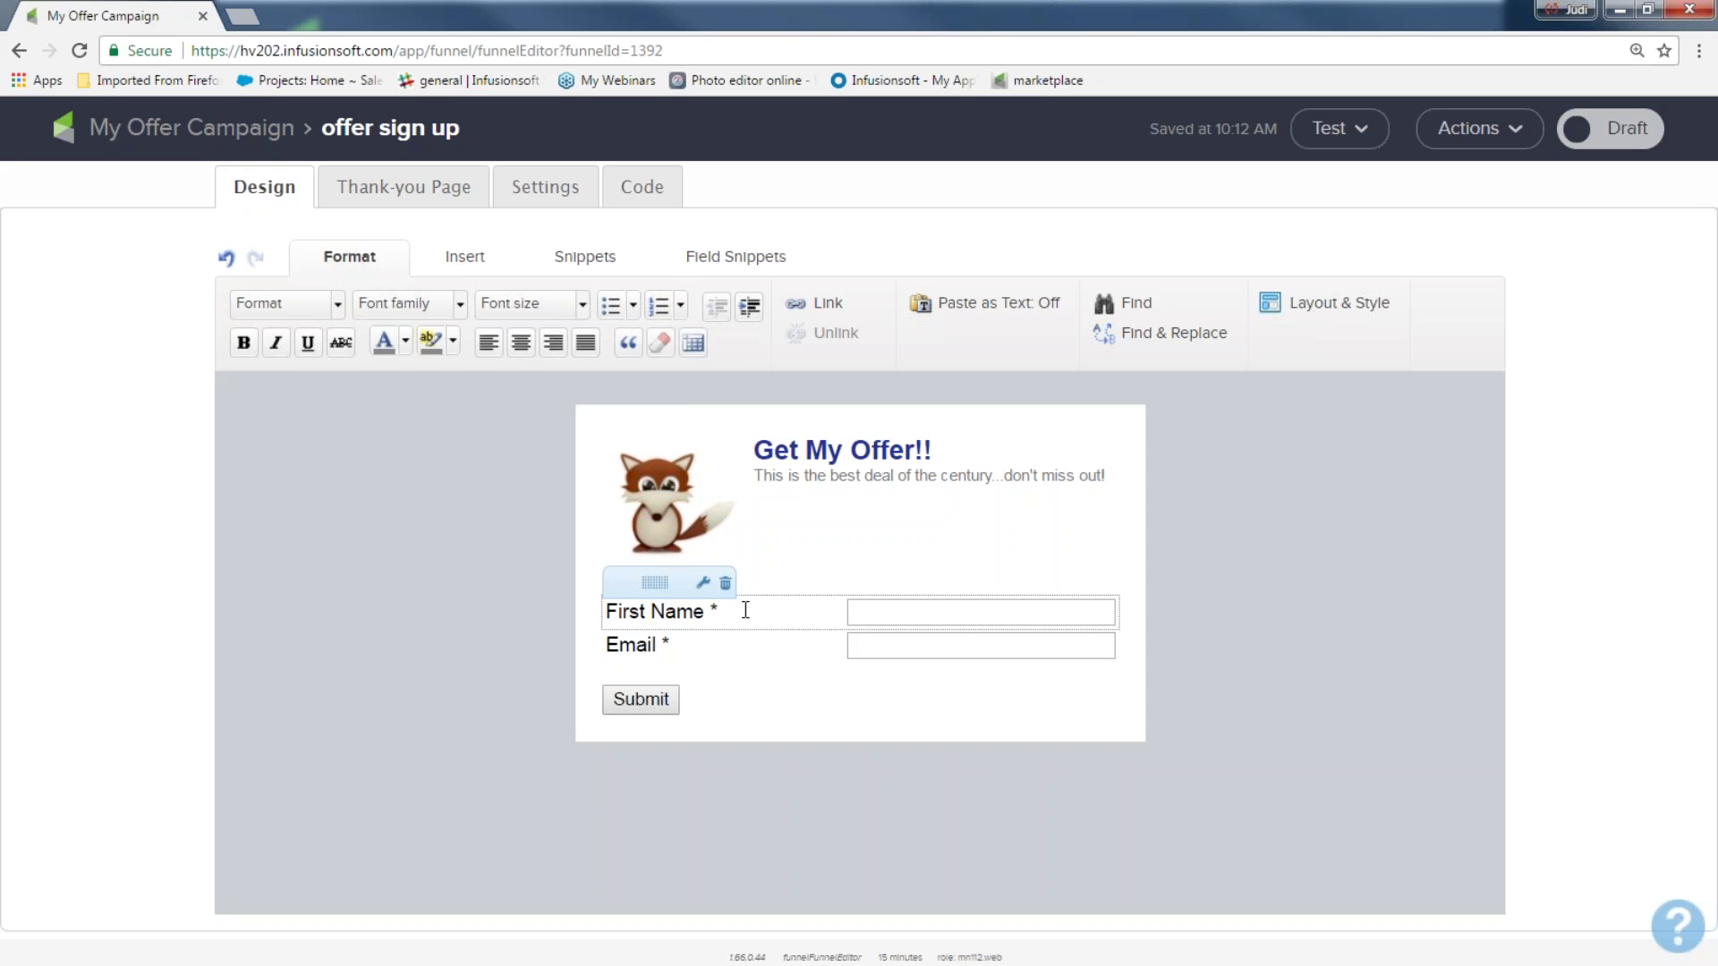
# Enable Last Name in Name Field Settings, then drag an extra field between Last Name and Email
pyautogui.click(702, 583)
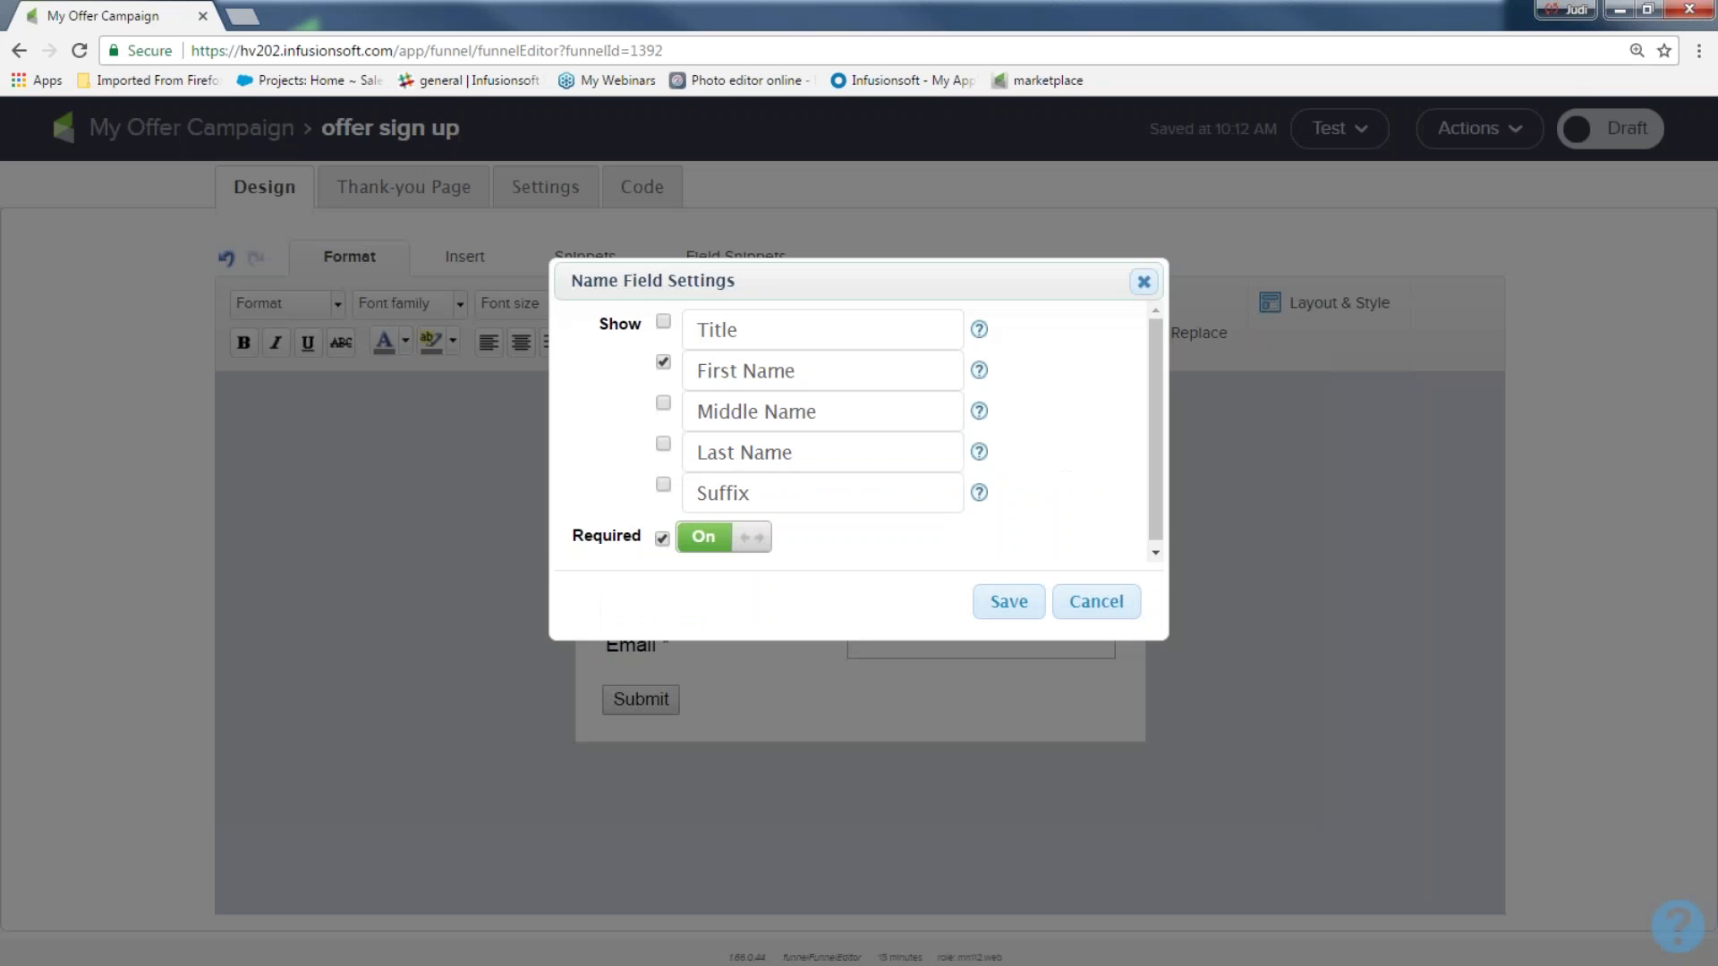
pyautogui.click(1010, 602)
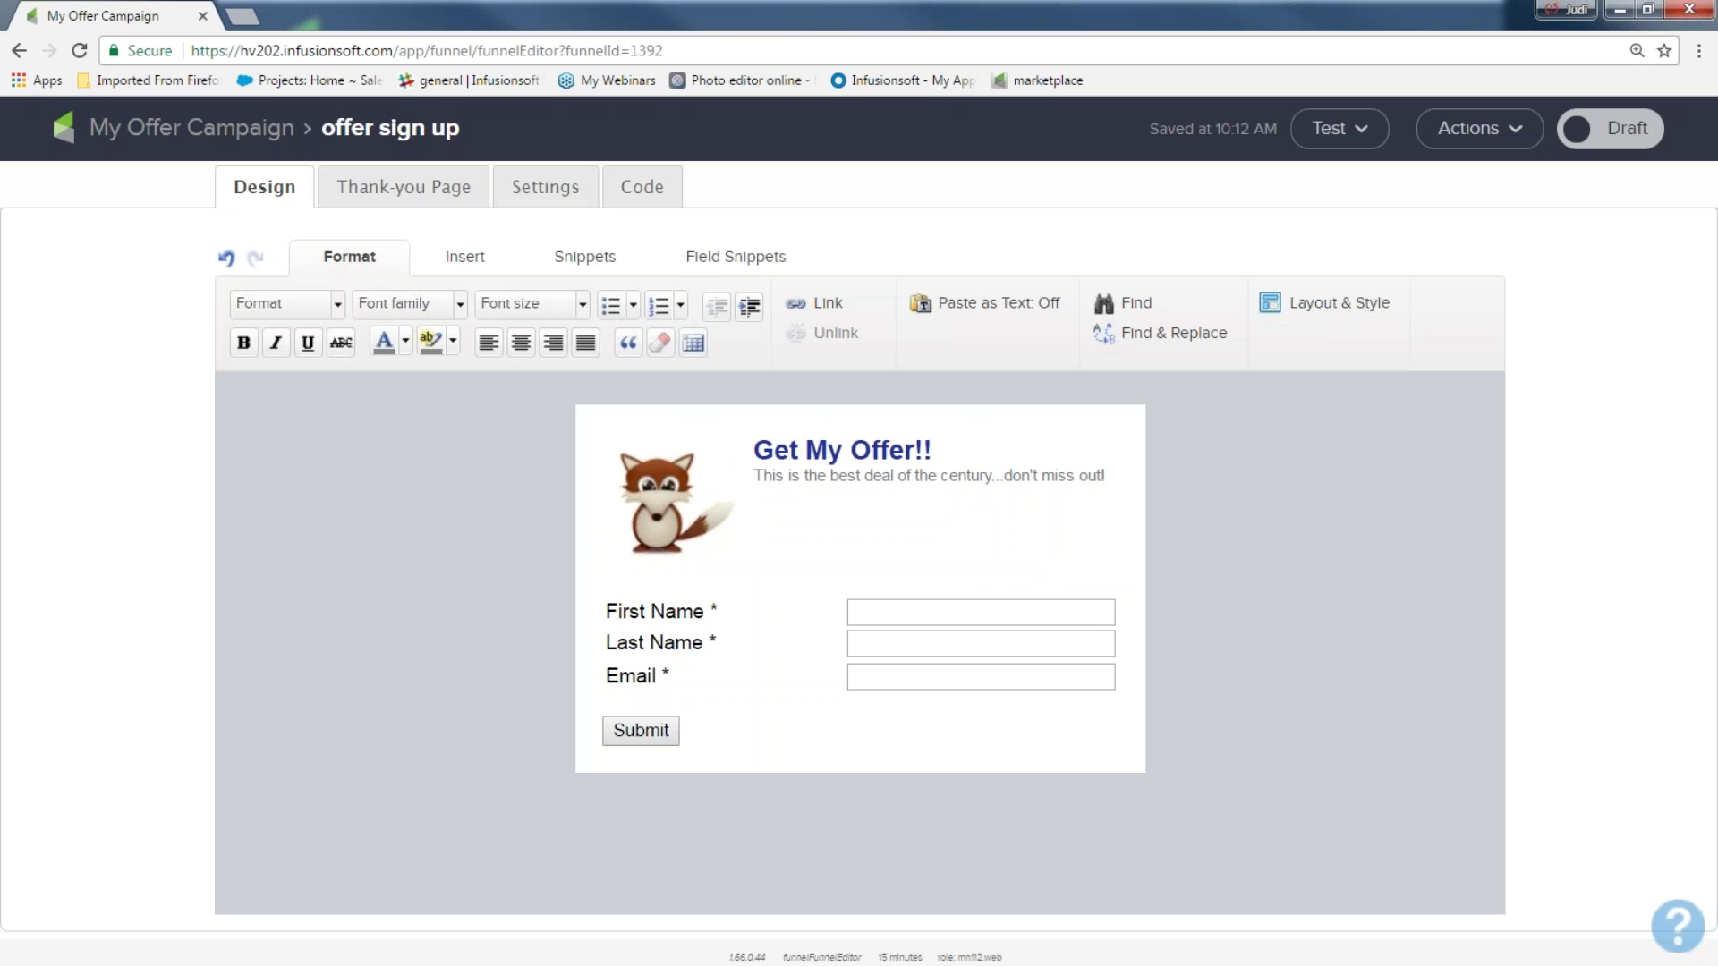
pyautogui.moveTo(1024, 602)
pyautogui.click(716, 257)
pyautogui.moveTo(497, 322); pyautogui.dragTo(783, 533)
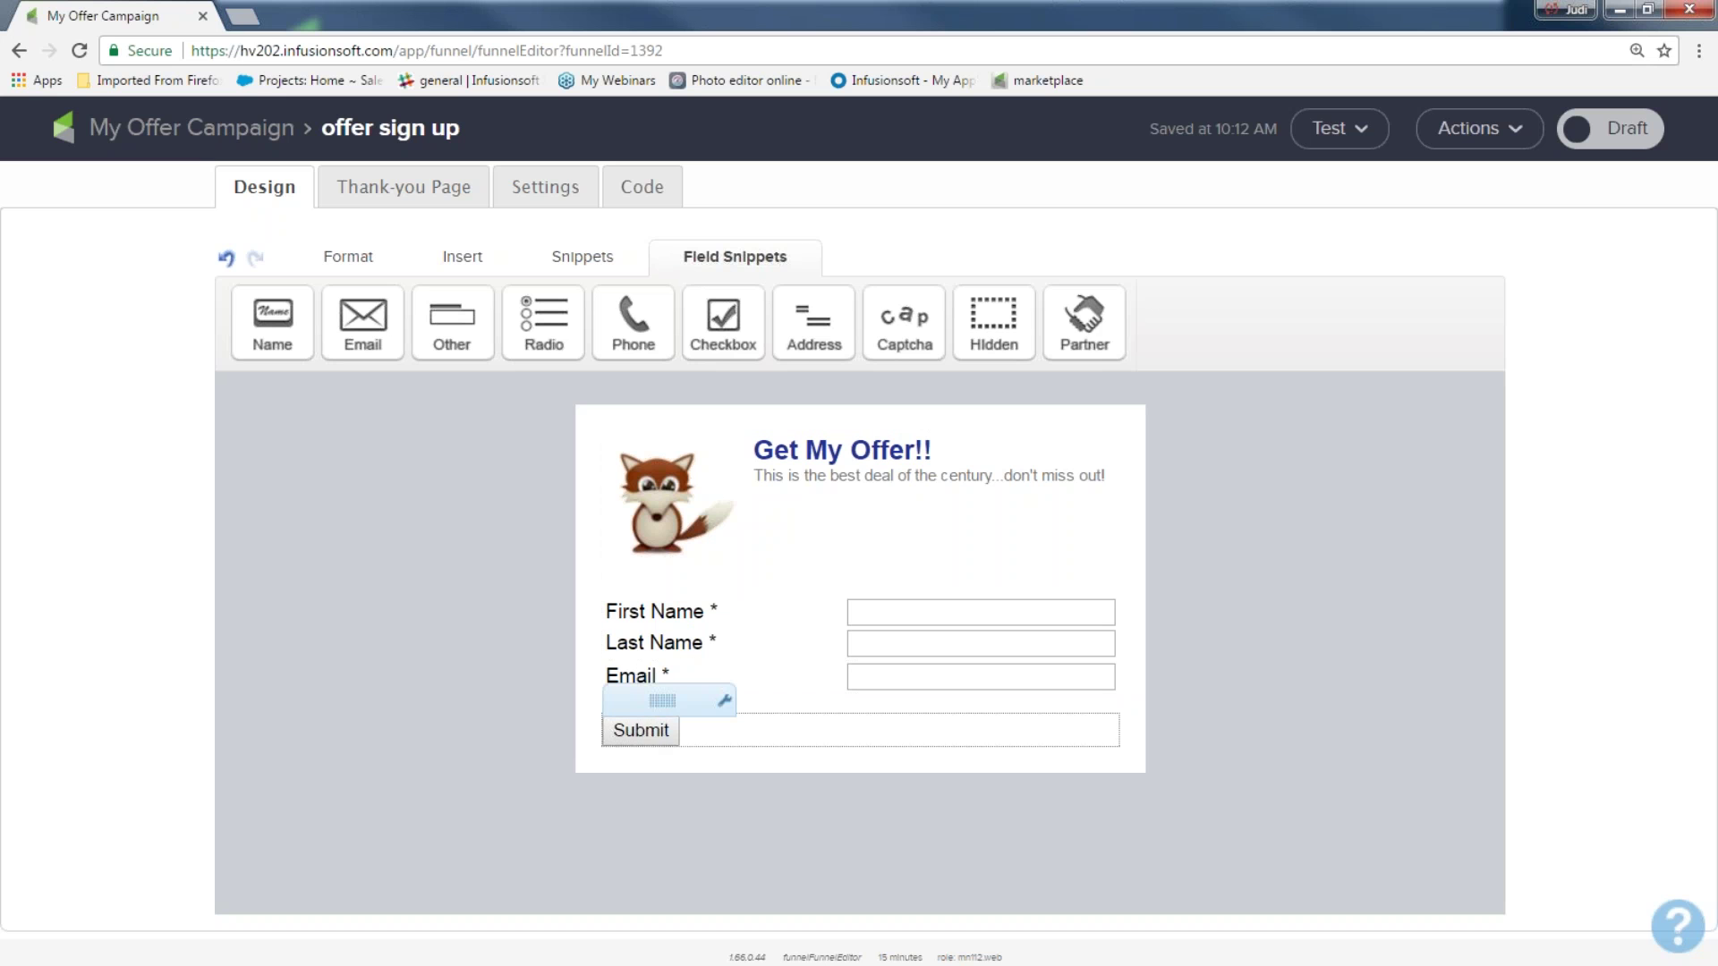
# Relabel the submit button 'Get offer now!!', keeping it left-aligned
pyautogui.doubleClick(652, 732)
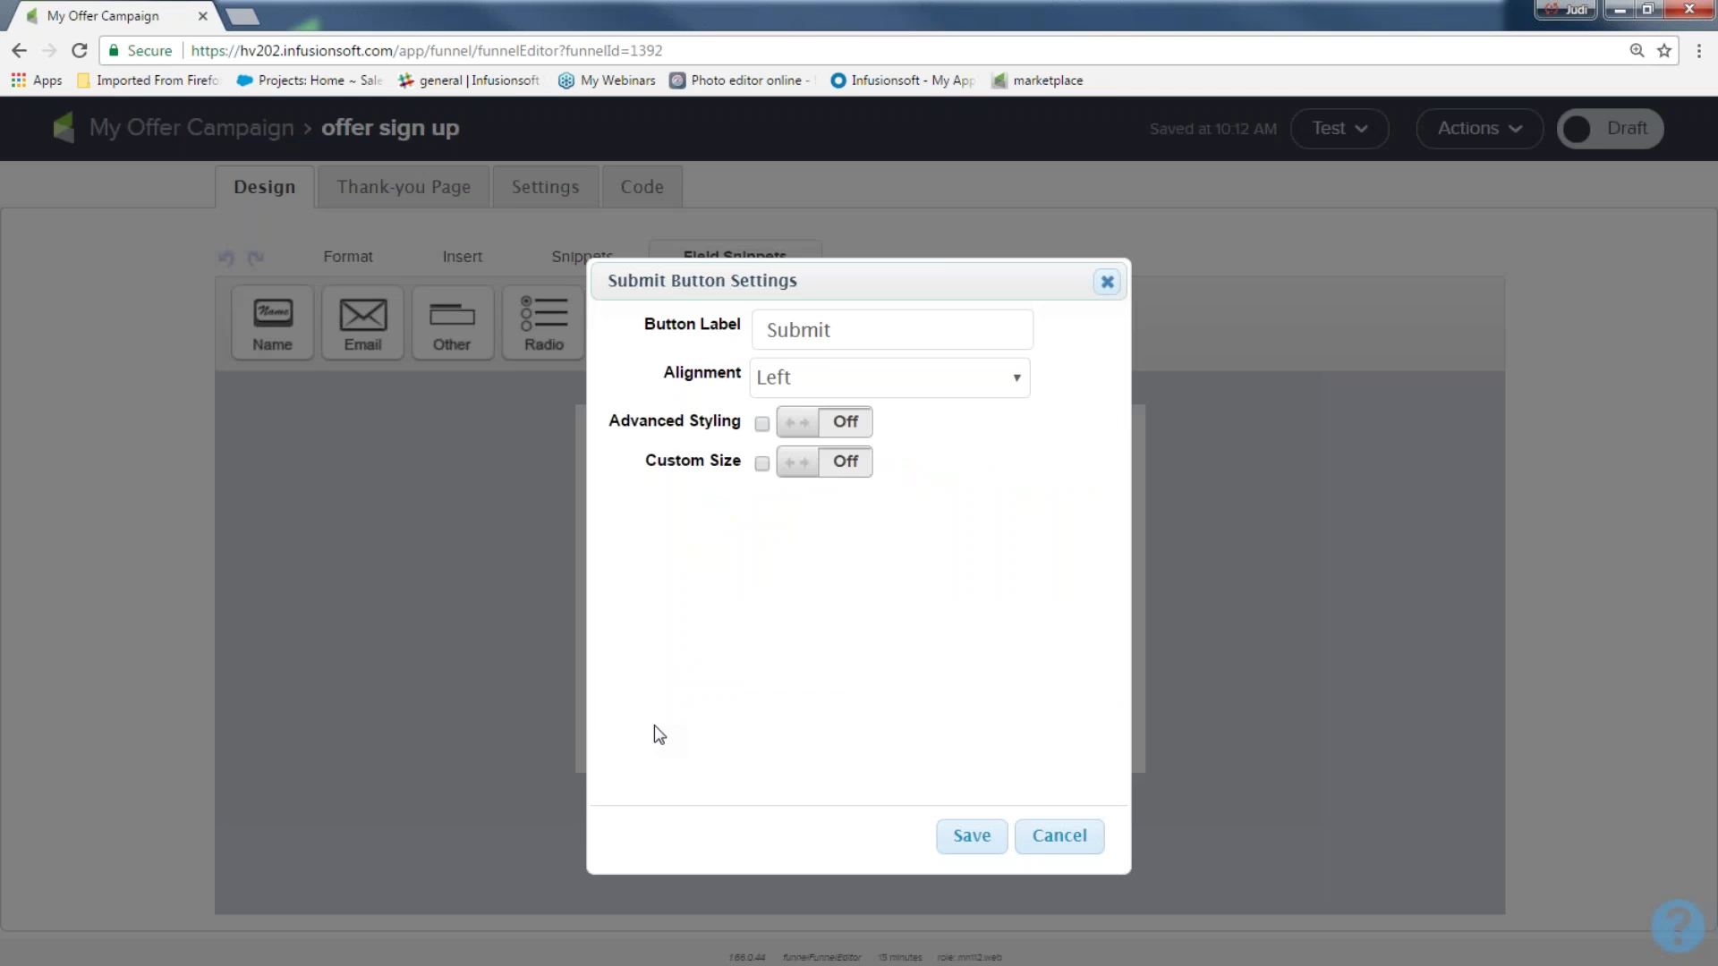
pyautogui.doubleClick(798, 331)
pyautogui.write('Get offer now!!')
pyautogui.click(777, 378)
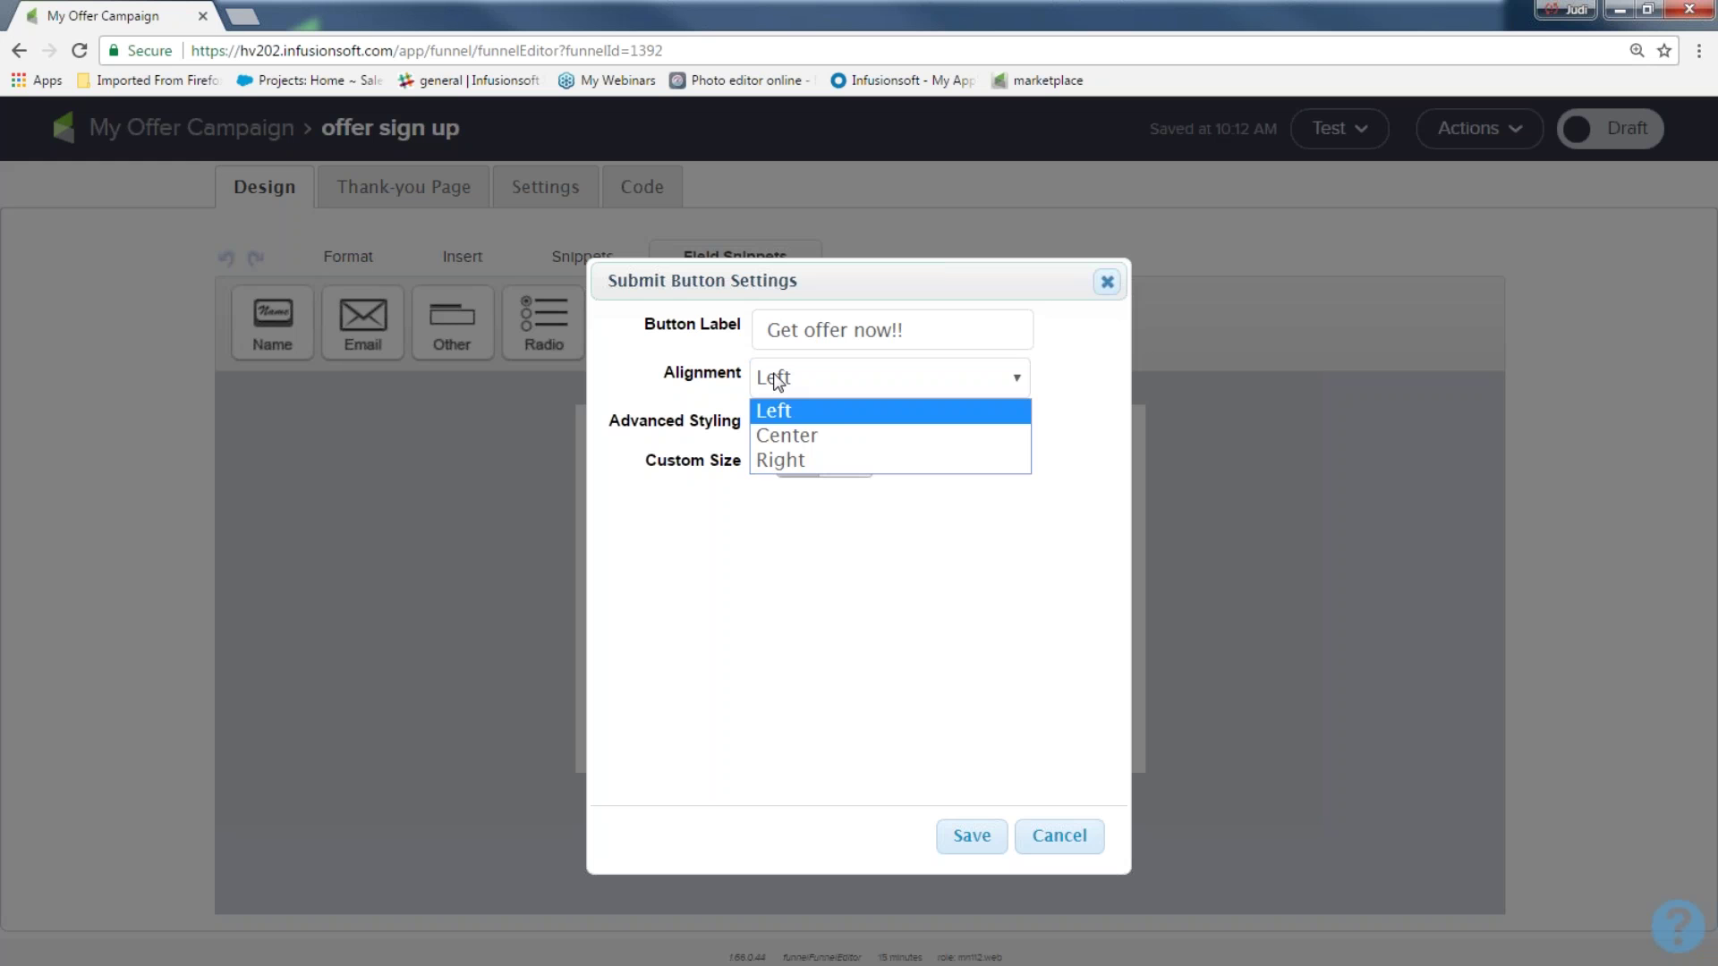
pyautogui.click(776, 379)
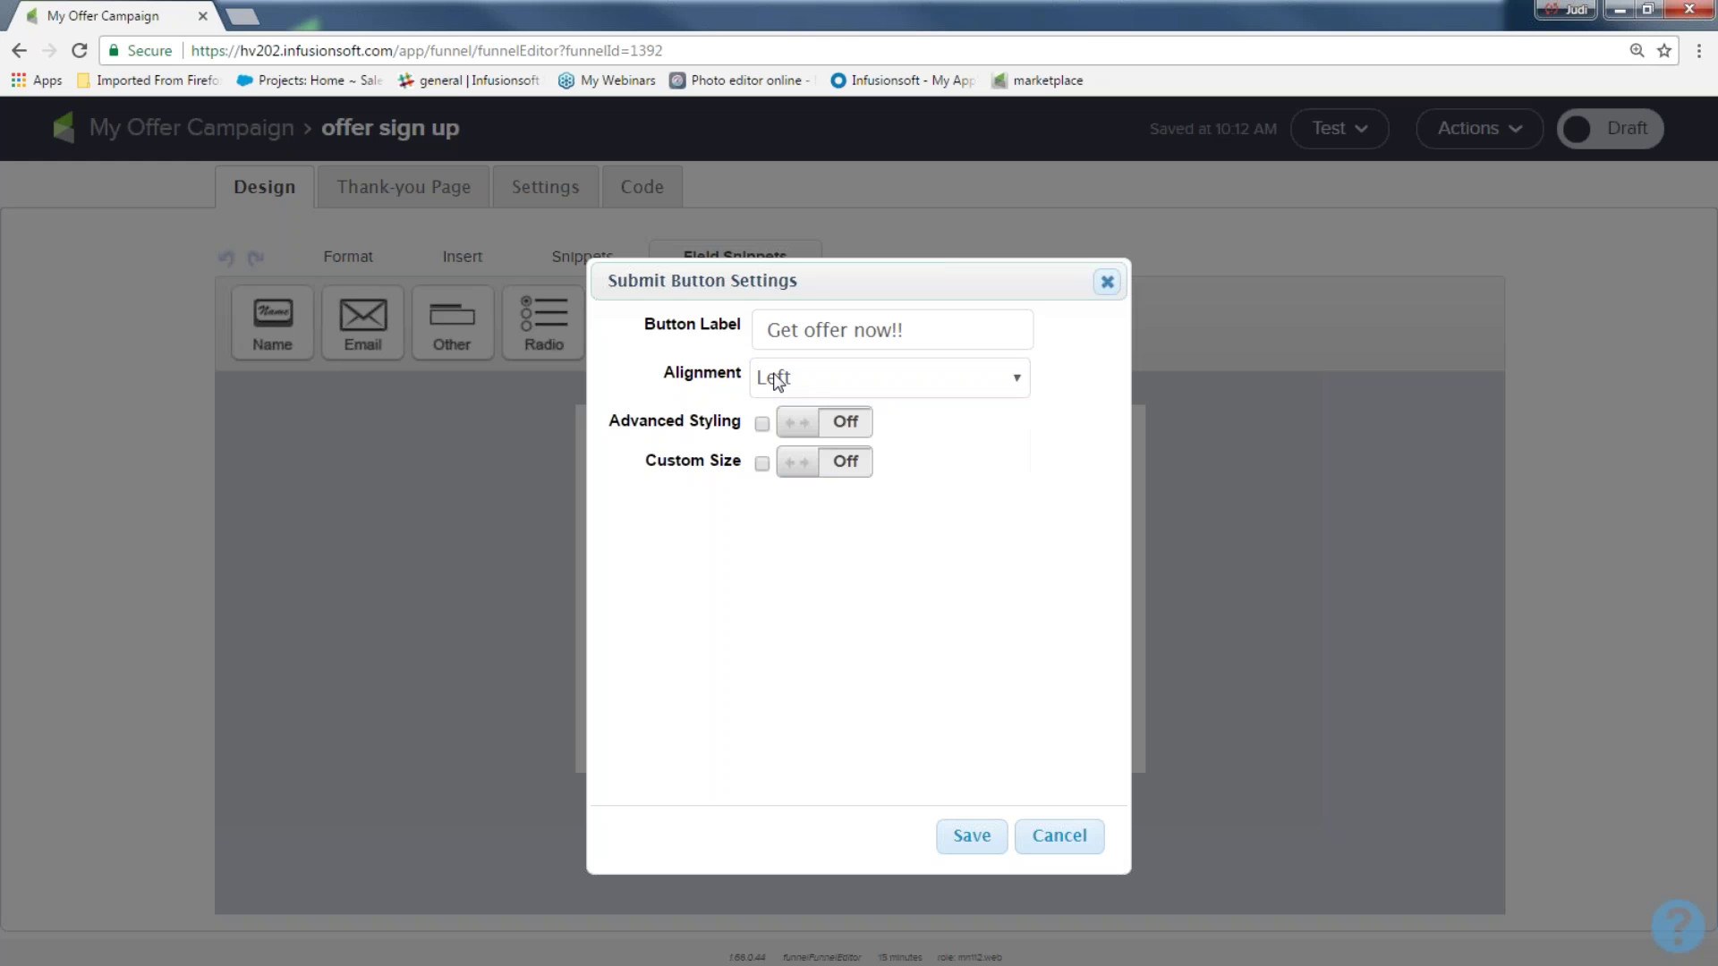
# Enable Advanced Styling with a cyan background, border width 3 and custom size
pyautogui.click(847, 423)
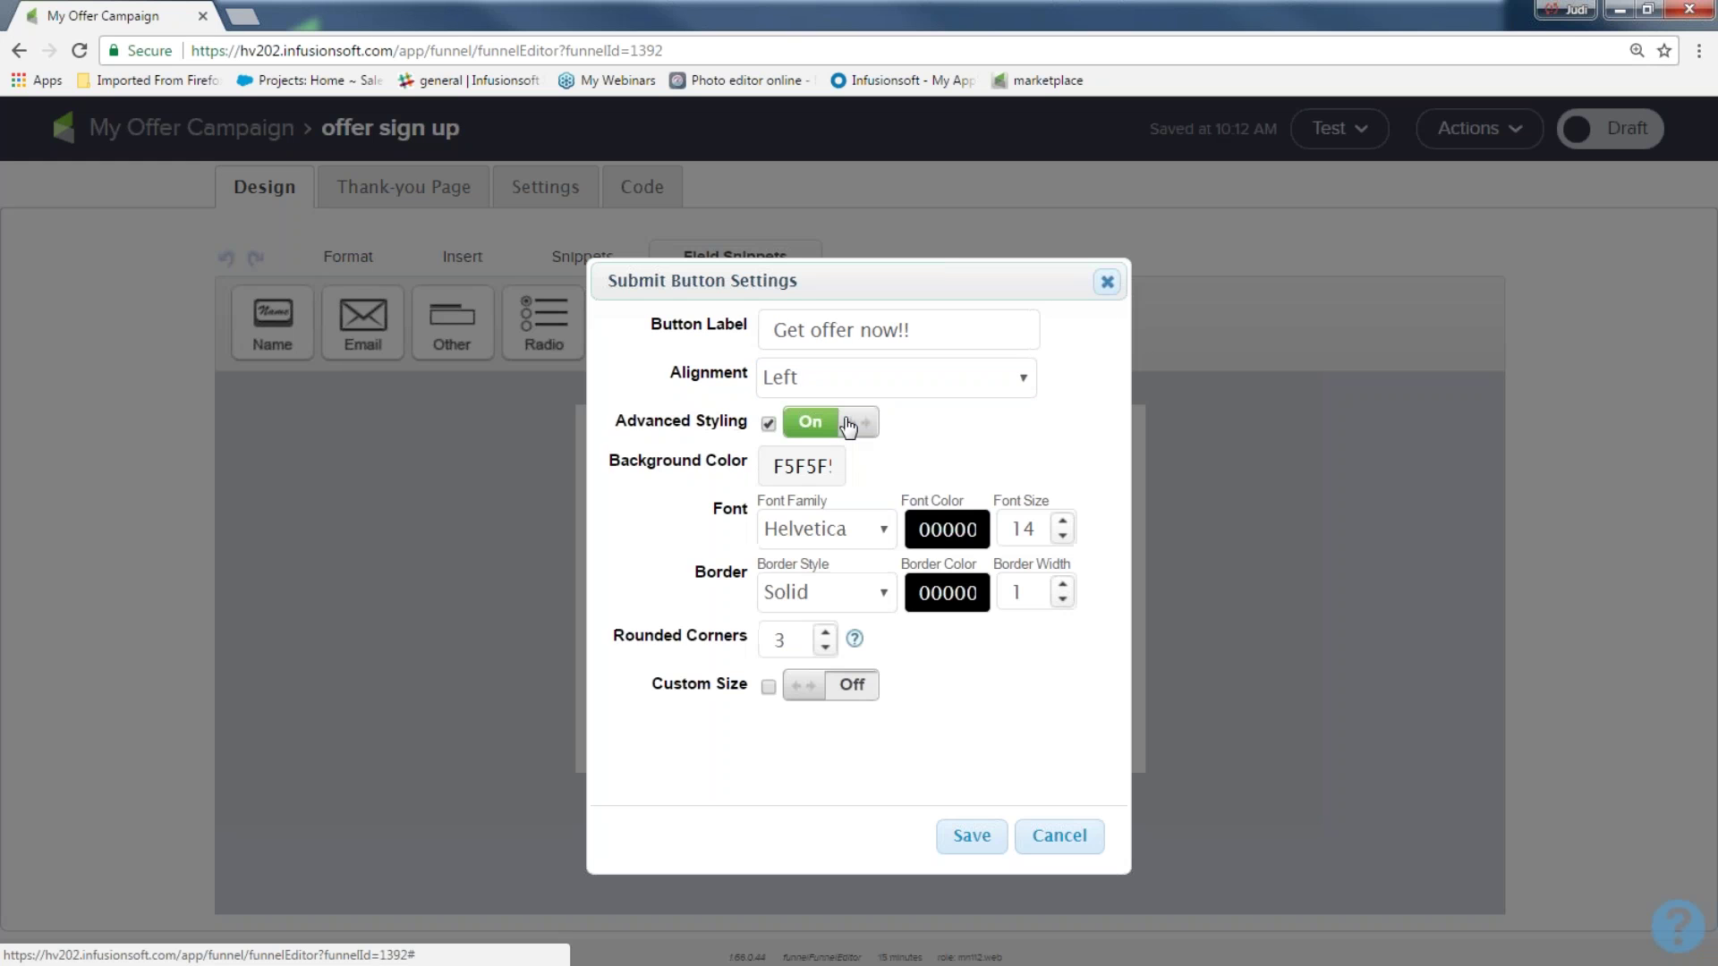
pyautogui.click(803, 463)
pyautogui.click(840, 510)
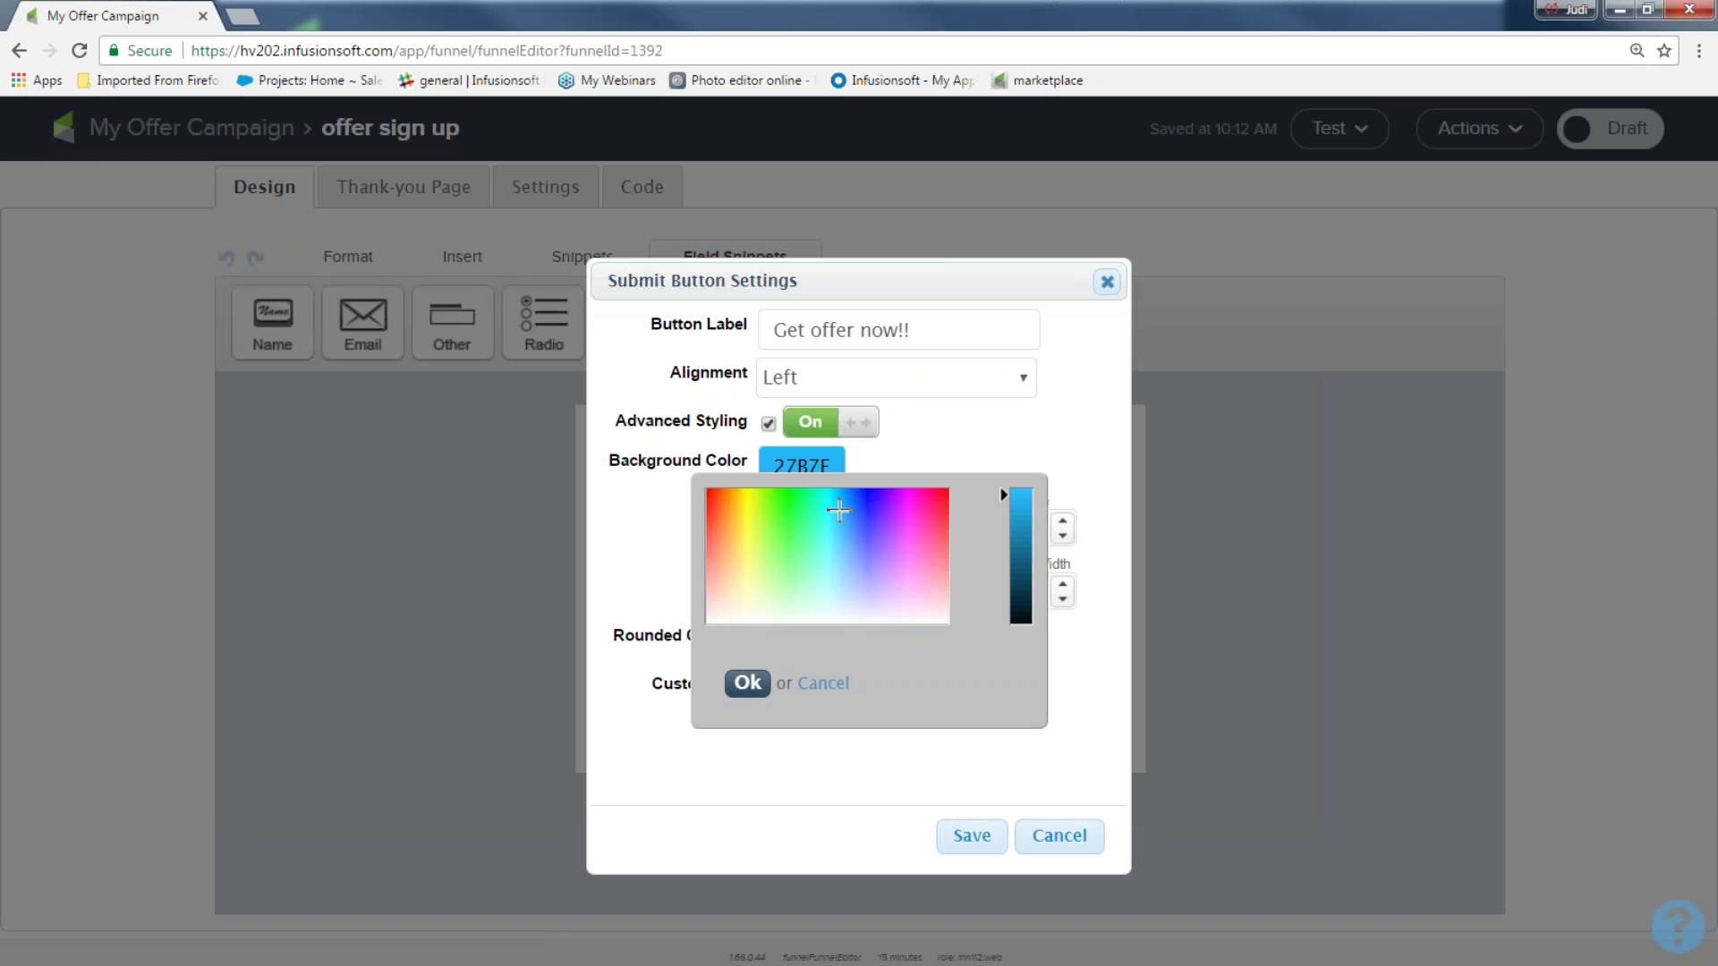
pyautogui.moveTo(839, 510); pyautogui.dragTo(845, 525)
pyautogui.click(833, 511)
pyautogui.click(748, 682)
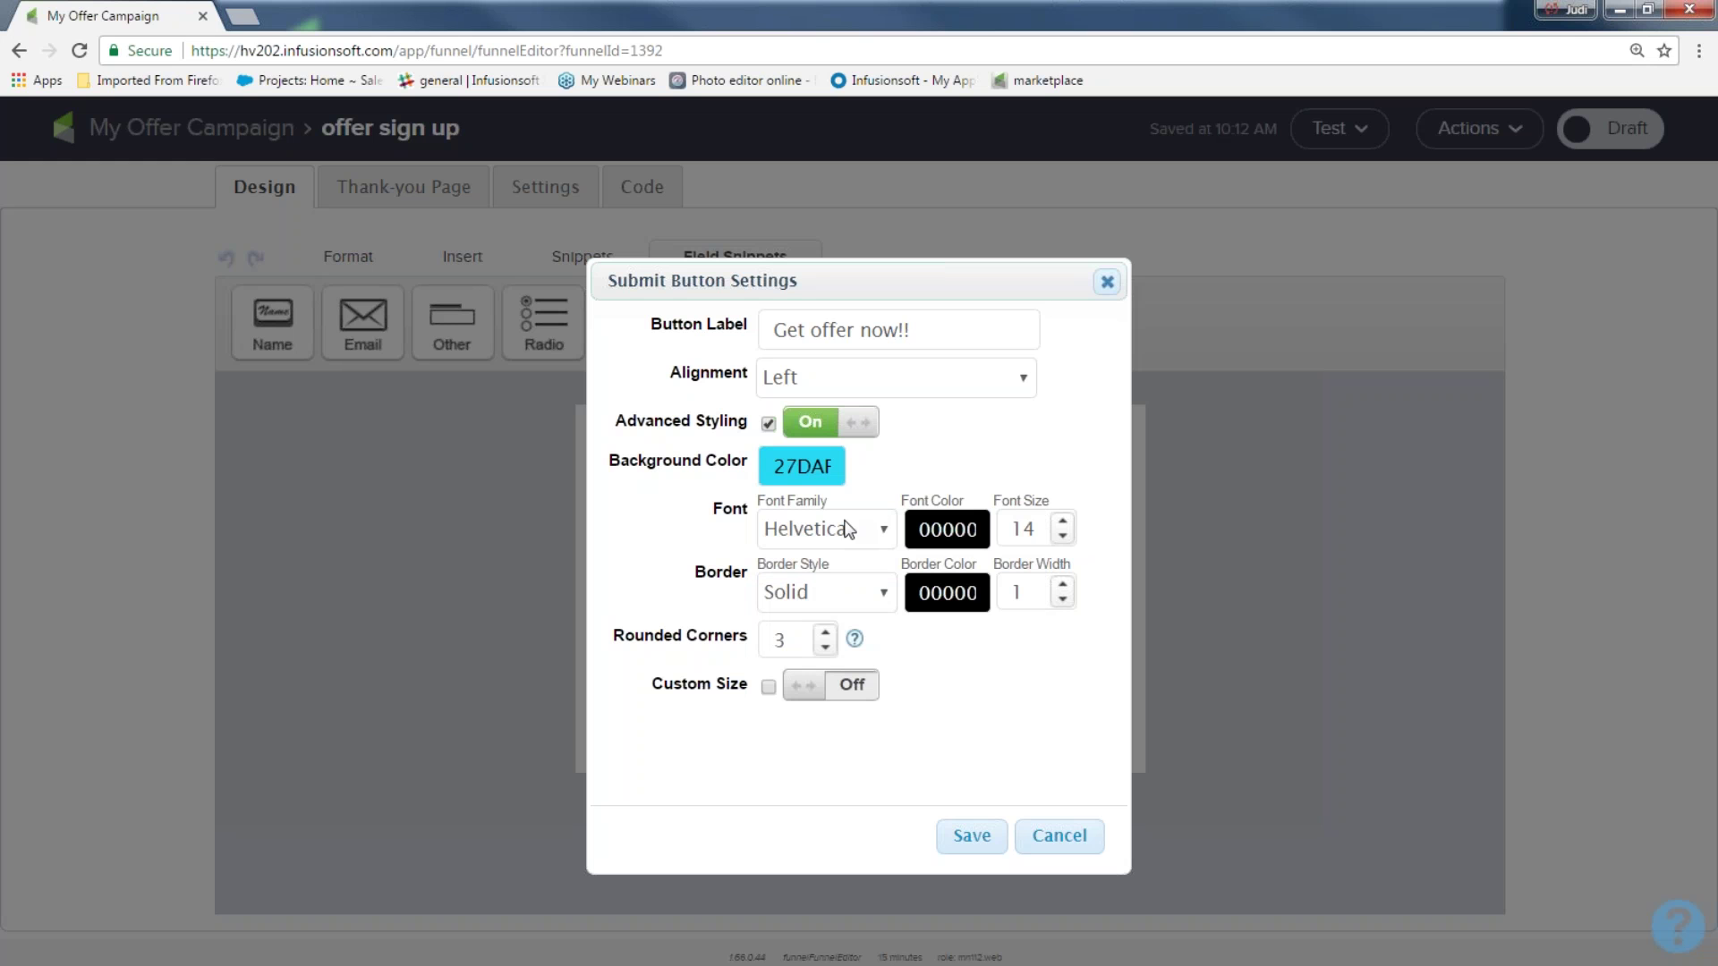
pyautogui.click(1063, 583)
pyautogui.click(1063, 583)
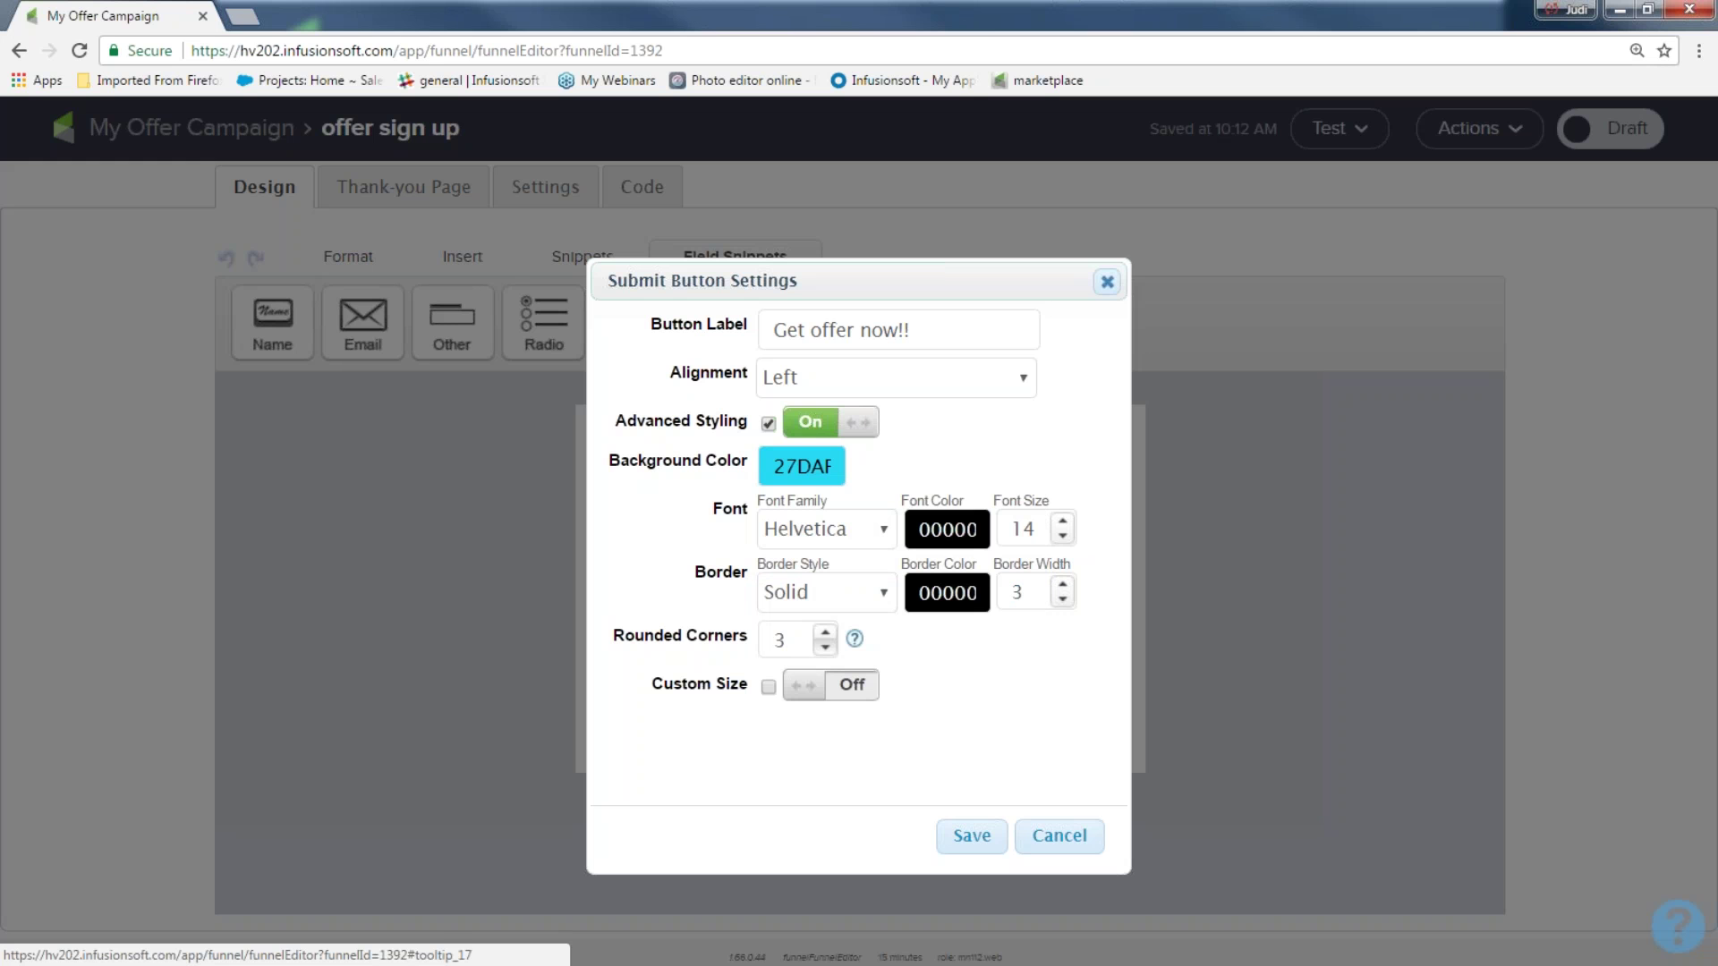
pyautogui.click(852, 687)
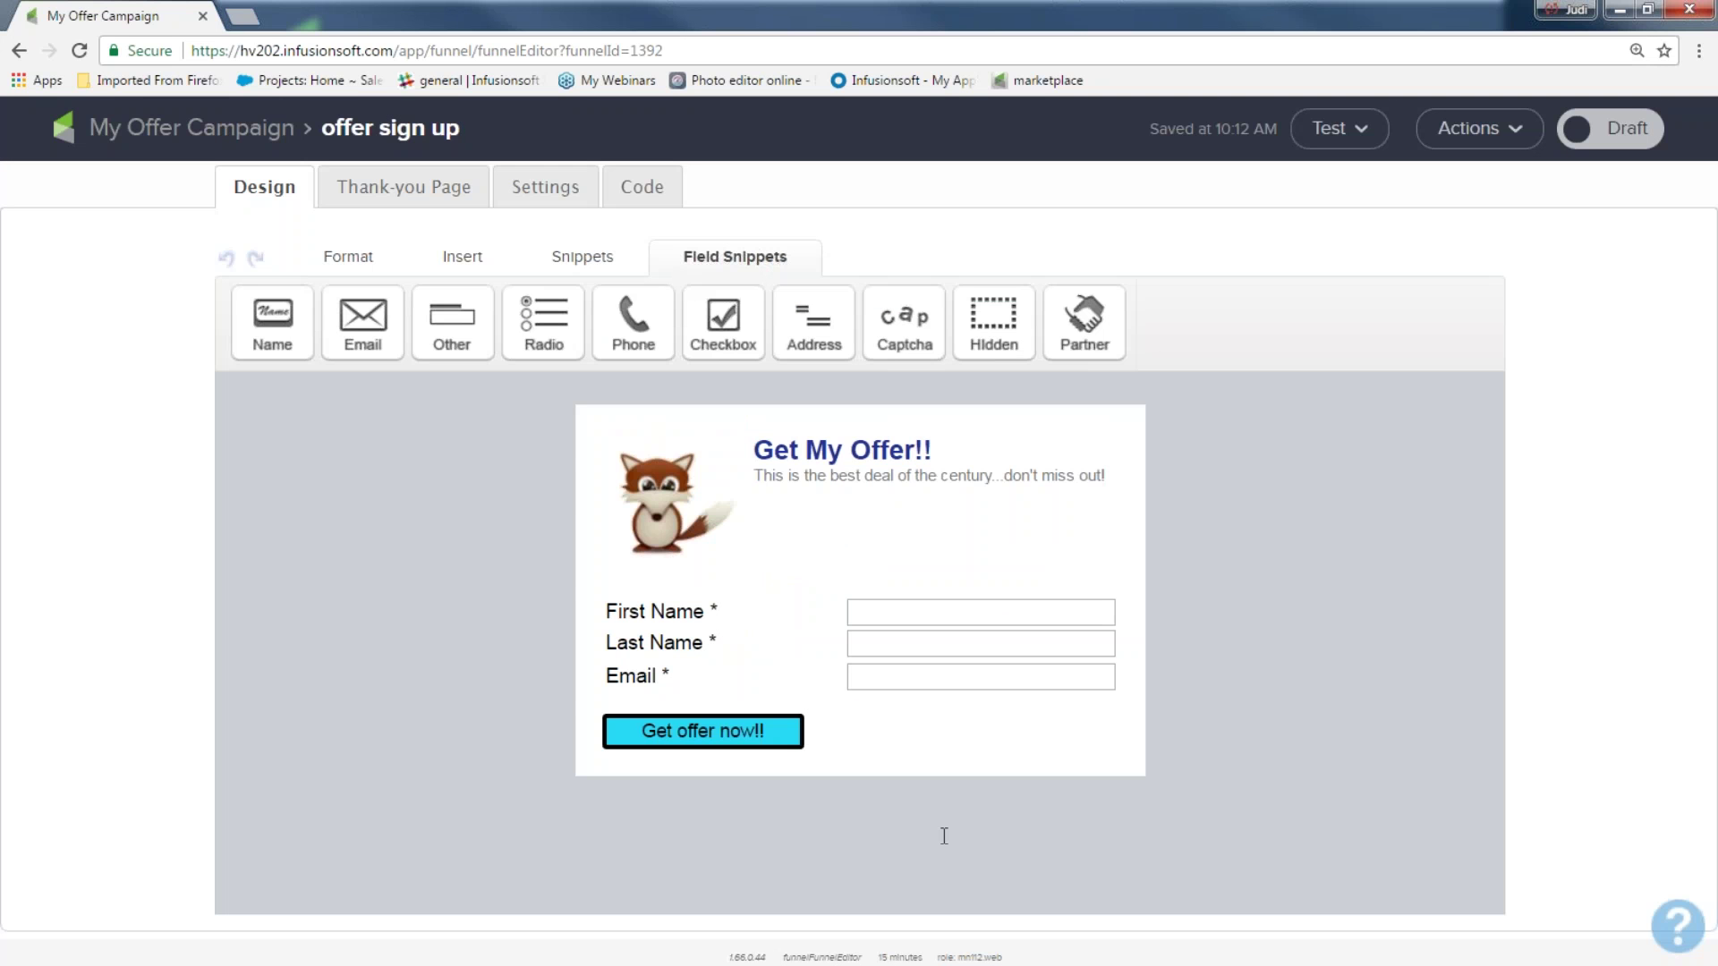
# Set the Get offer now!! button's alignment to Center and save
pyautogui.doubleClick(736, 743)
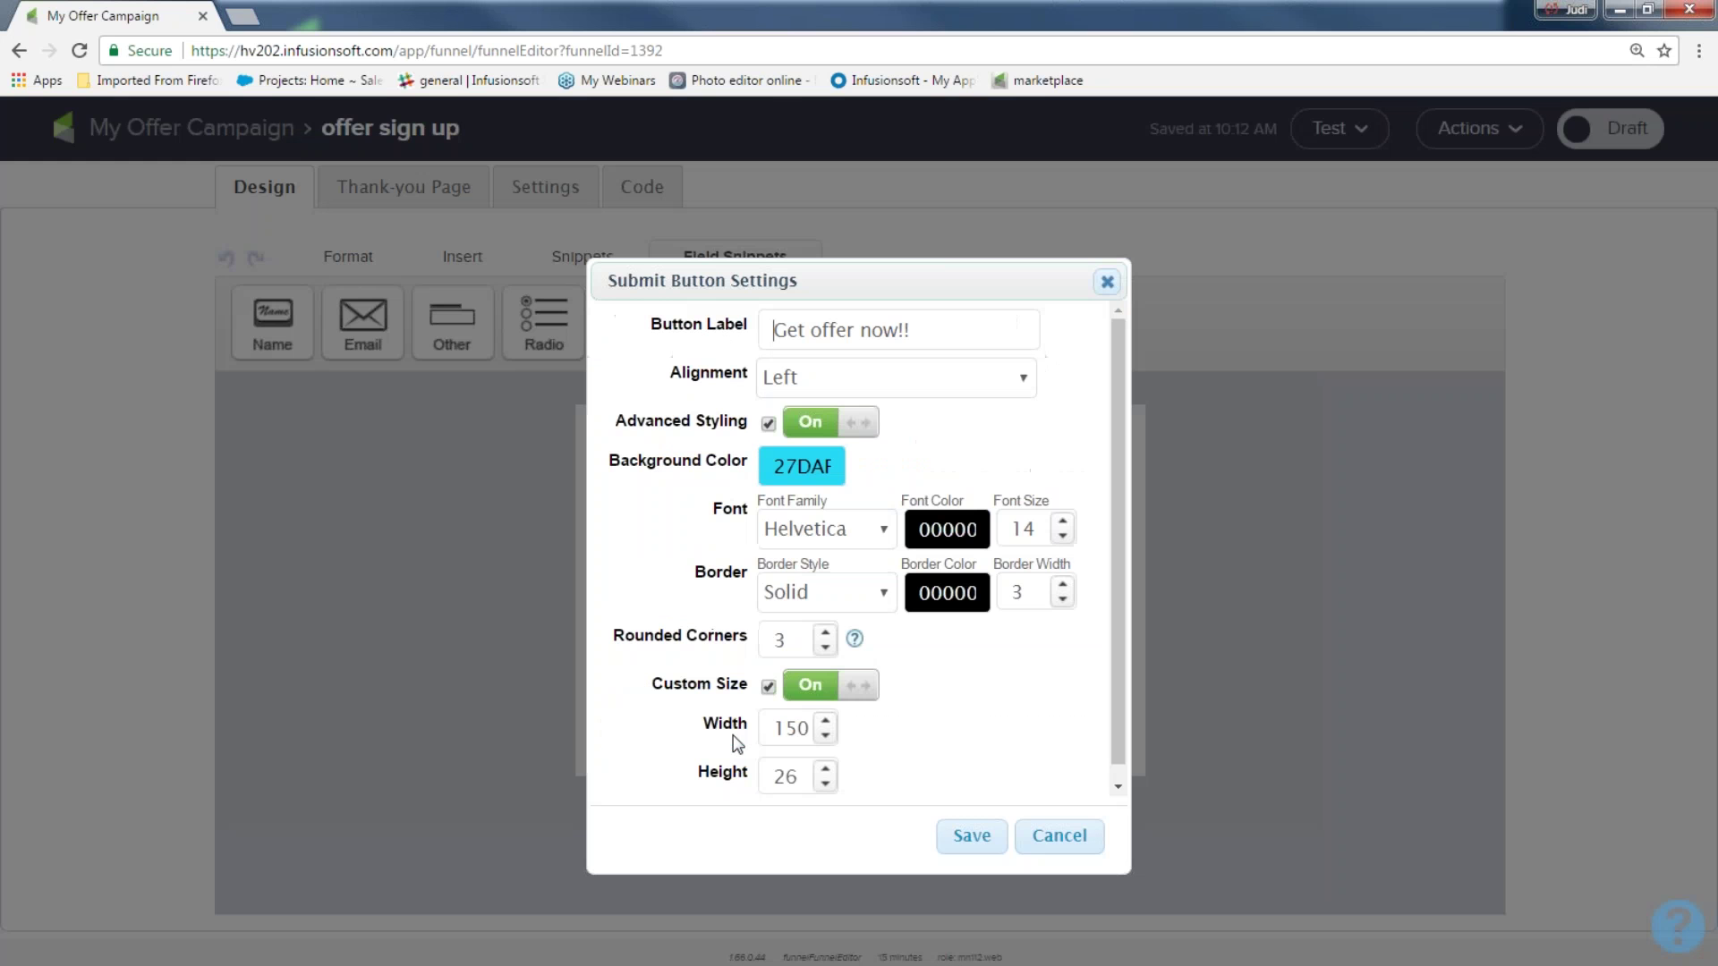
pyautogui.click(1021, 378)
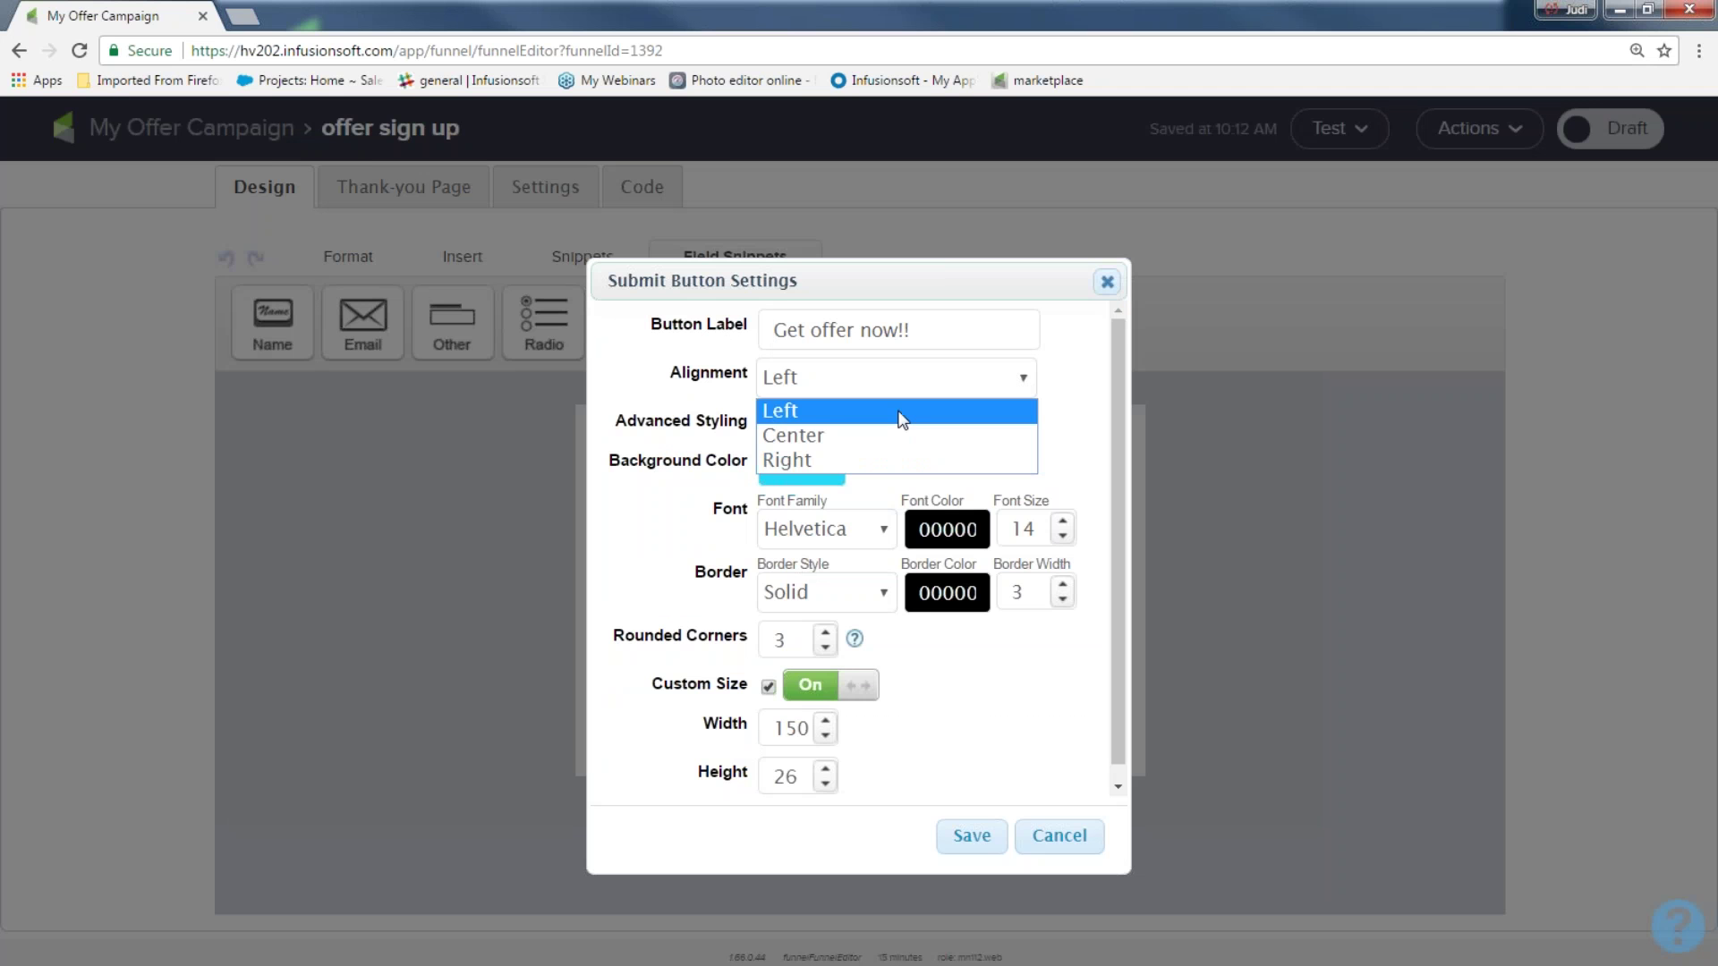
pyautogui.click(874, 436)
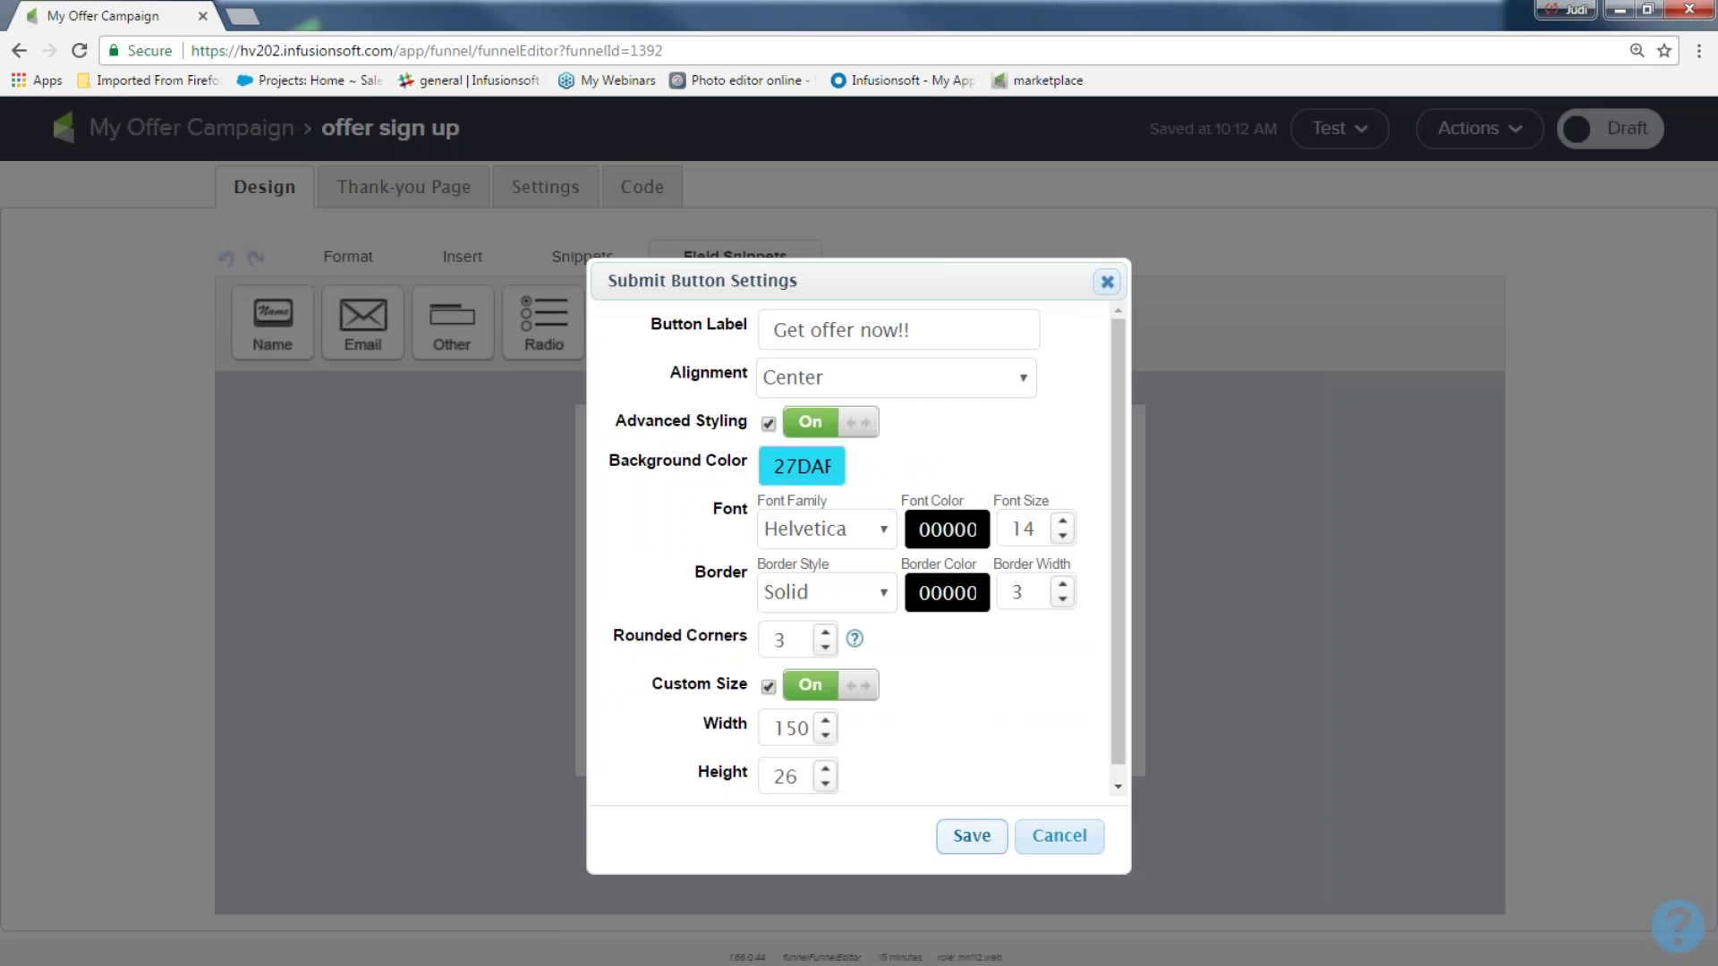
pyautogui.press('Escape')
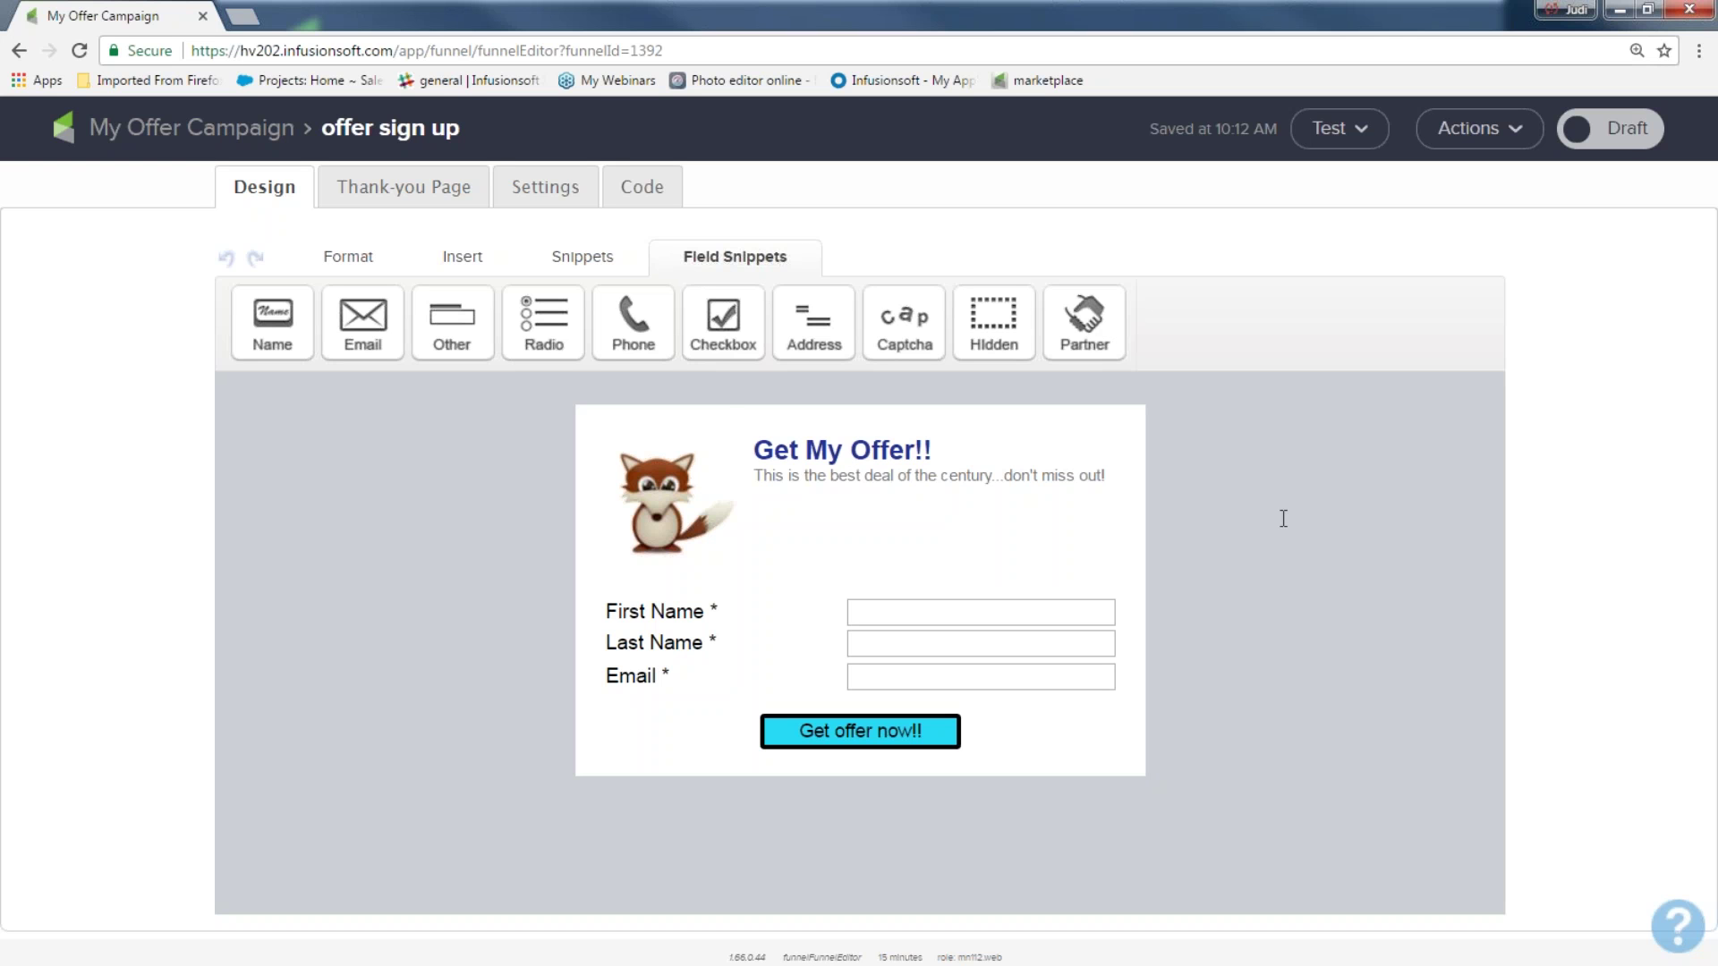
pyautogui.moveTo(1048, 469)
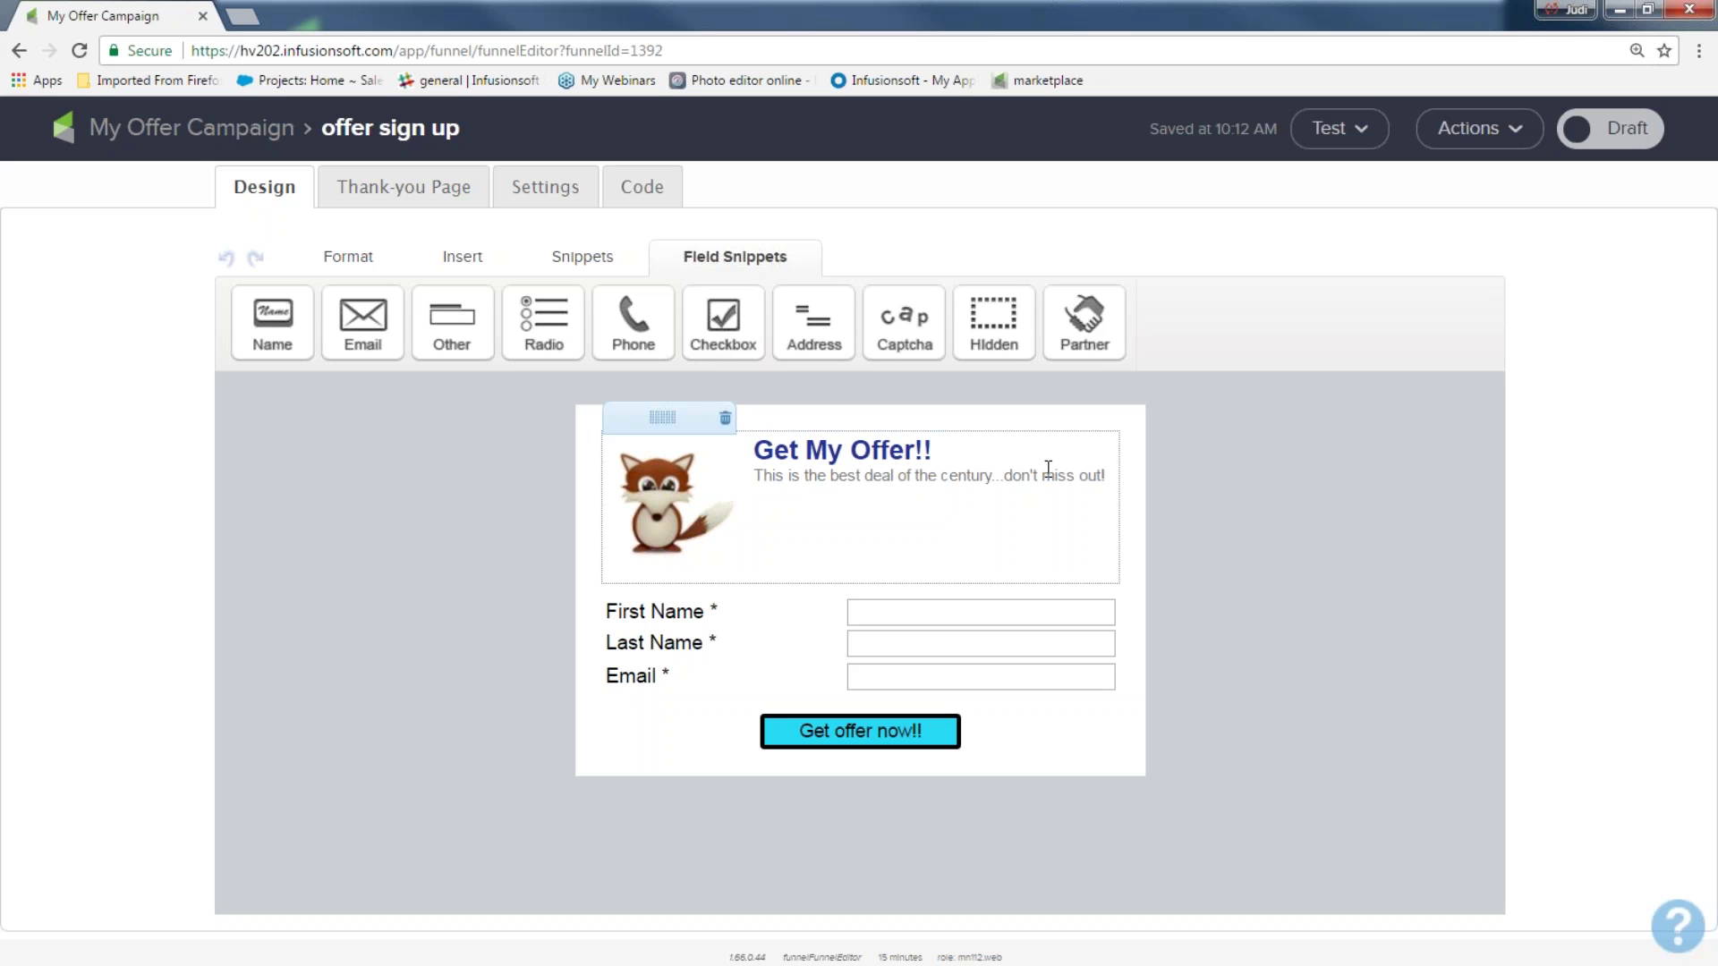
# Switch the offer sign up form's status from Draft to Ready
pyautogui.click(1619, 130)
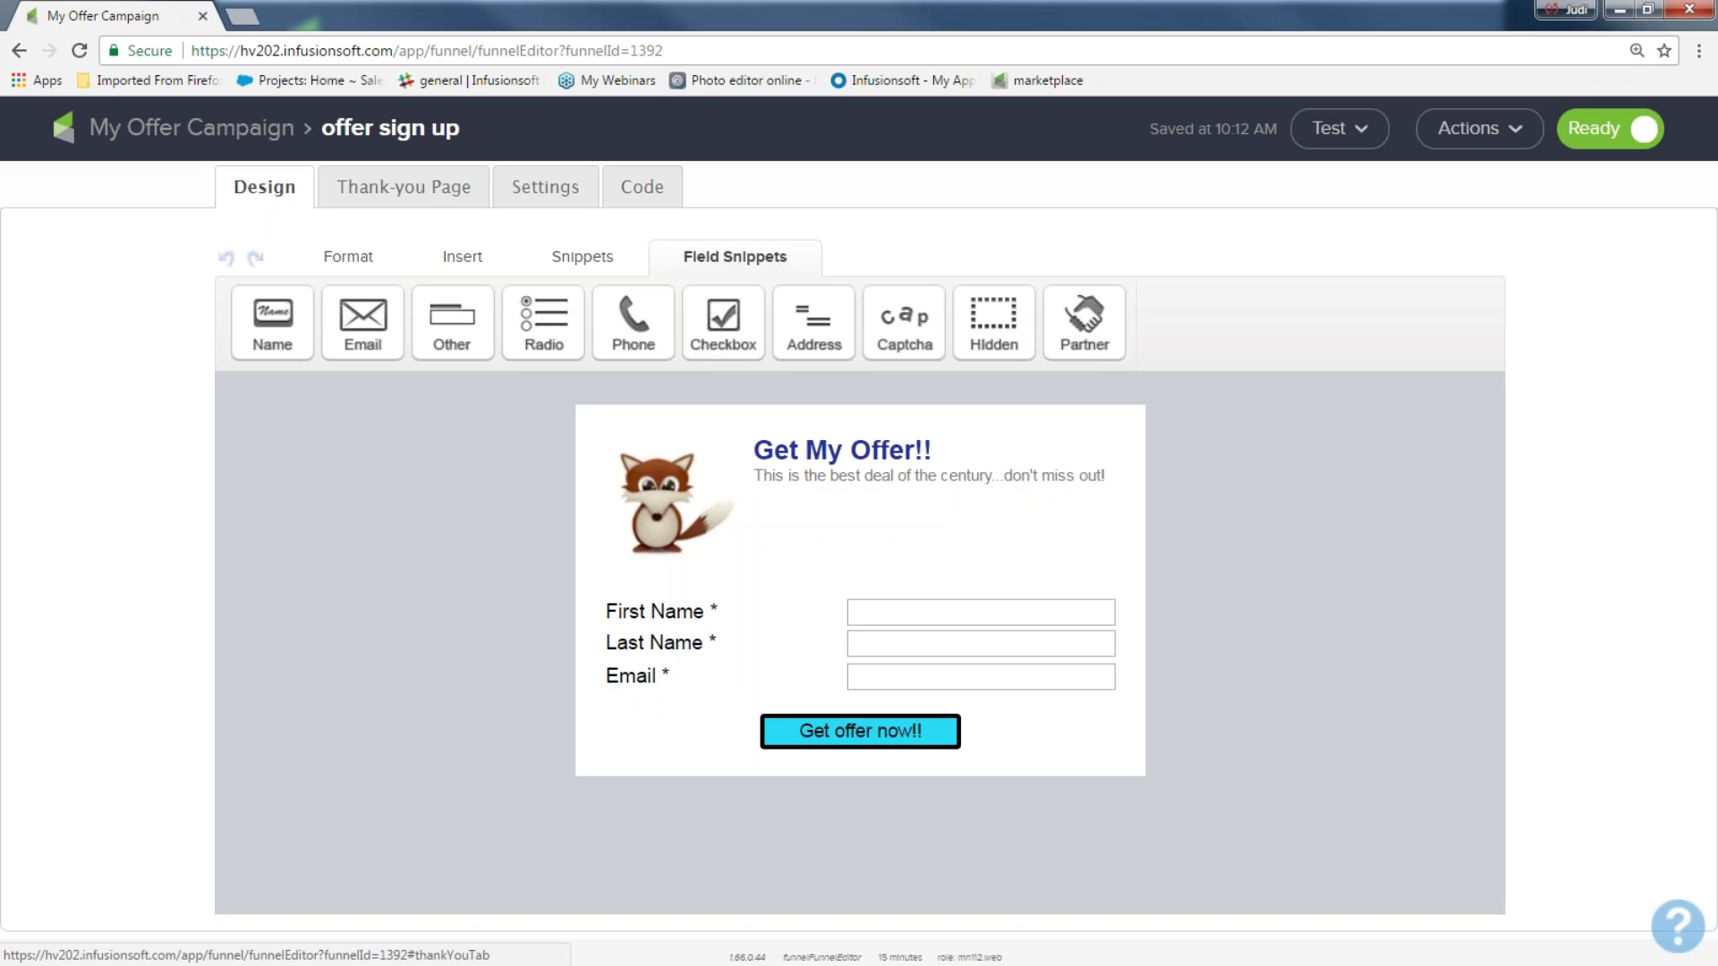
# Show the offer sign up form's Thank-you Page with its redirect and default thanks message
pyautogui.click(370, 167)
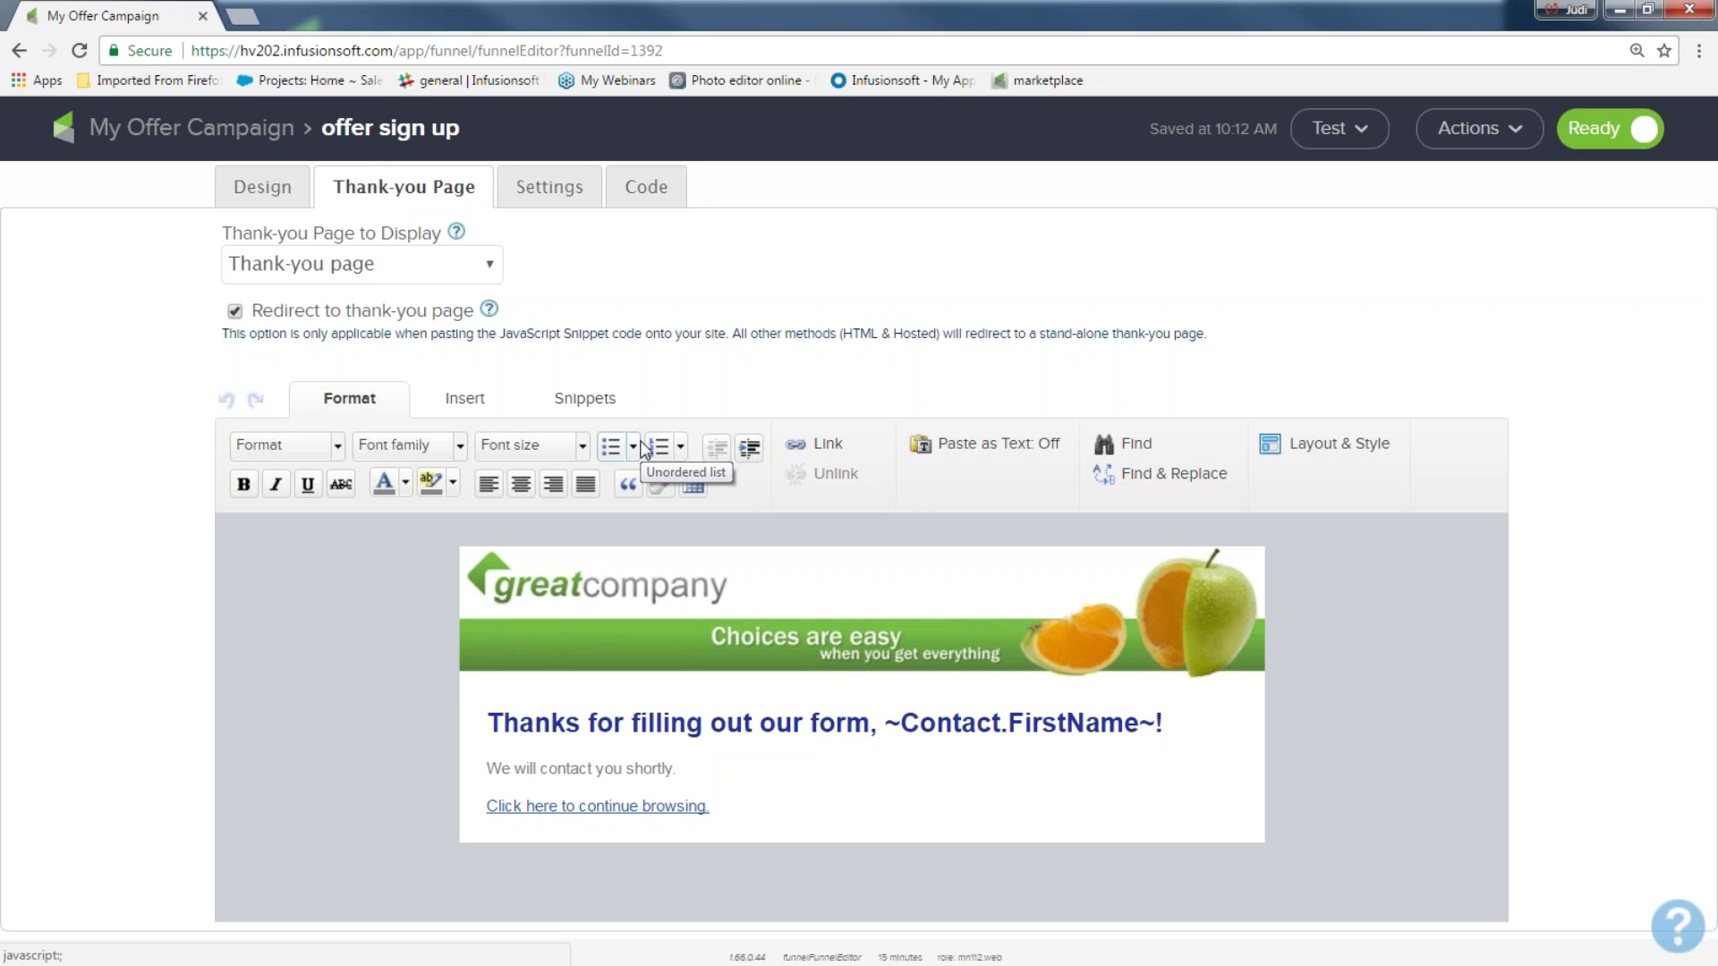
pyautogui.moveTo(820, 652)
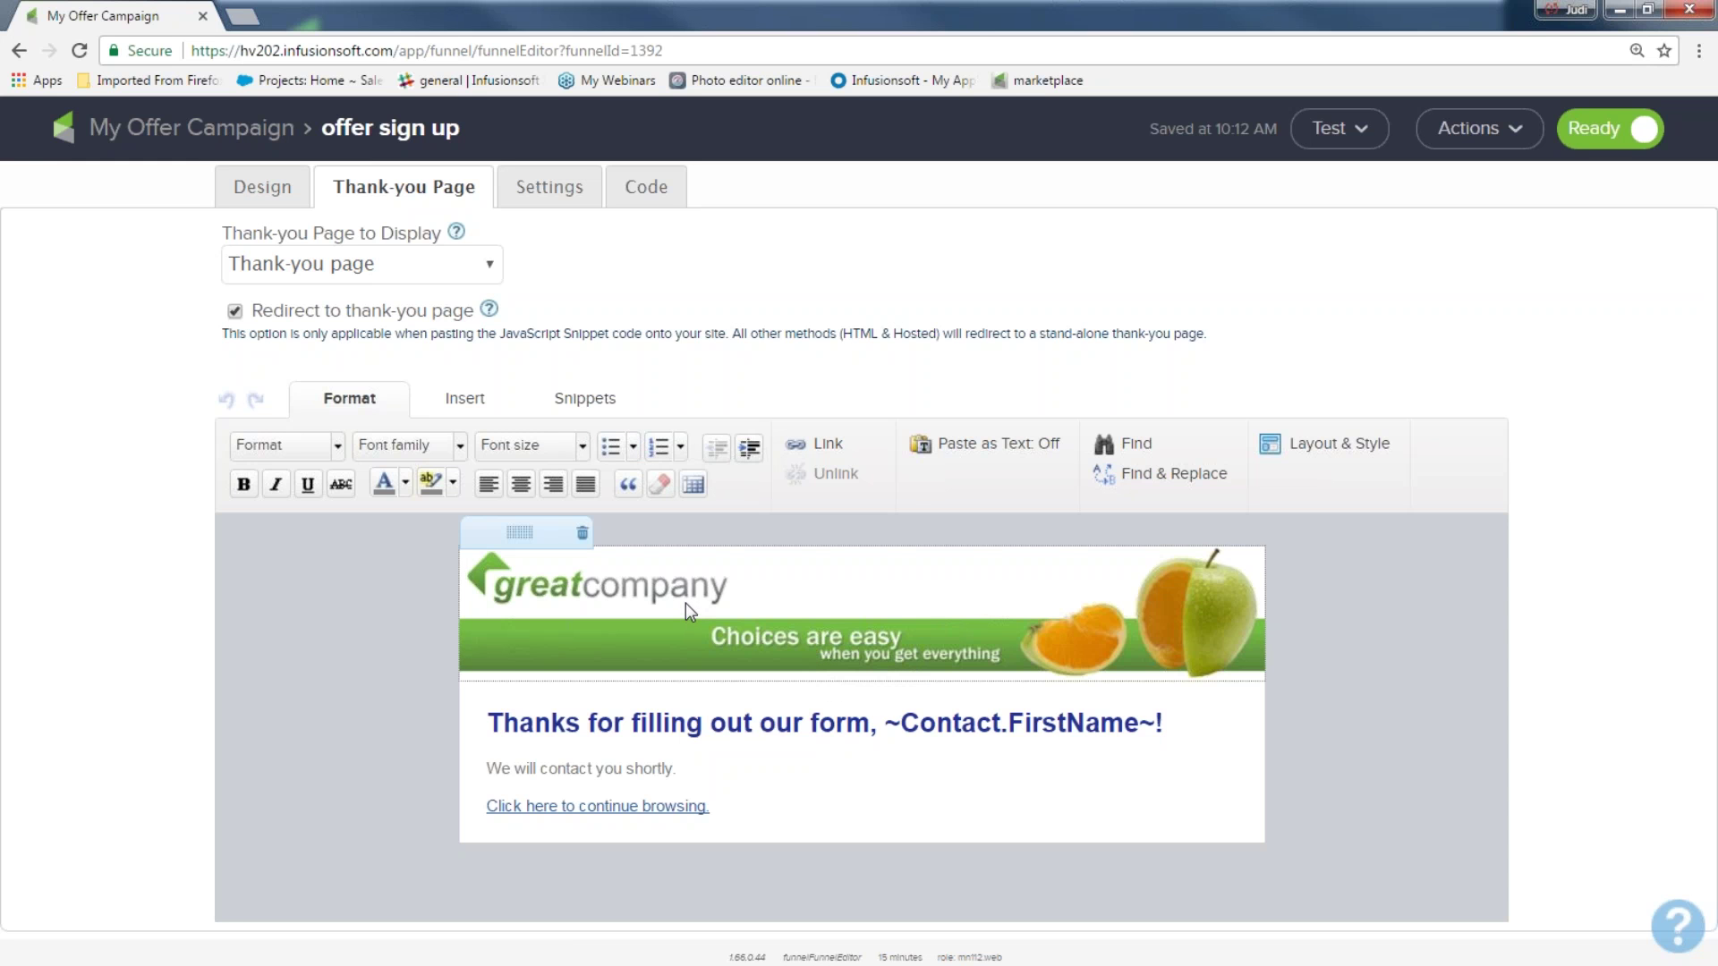
pyautogui.doubleClick(475, 586)
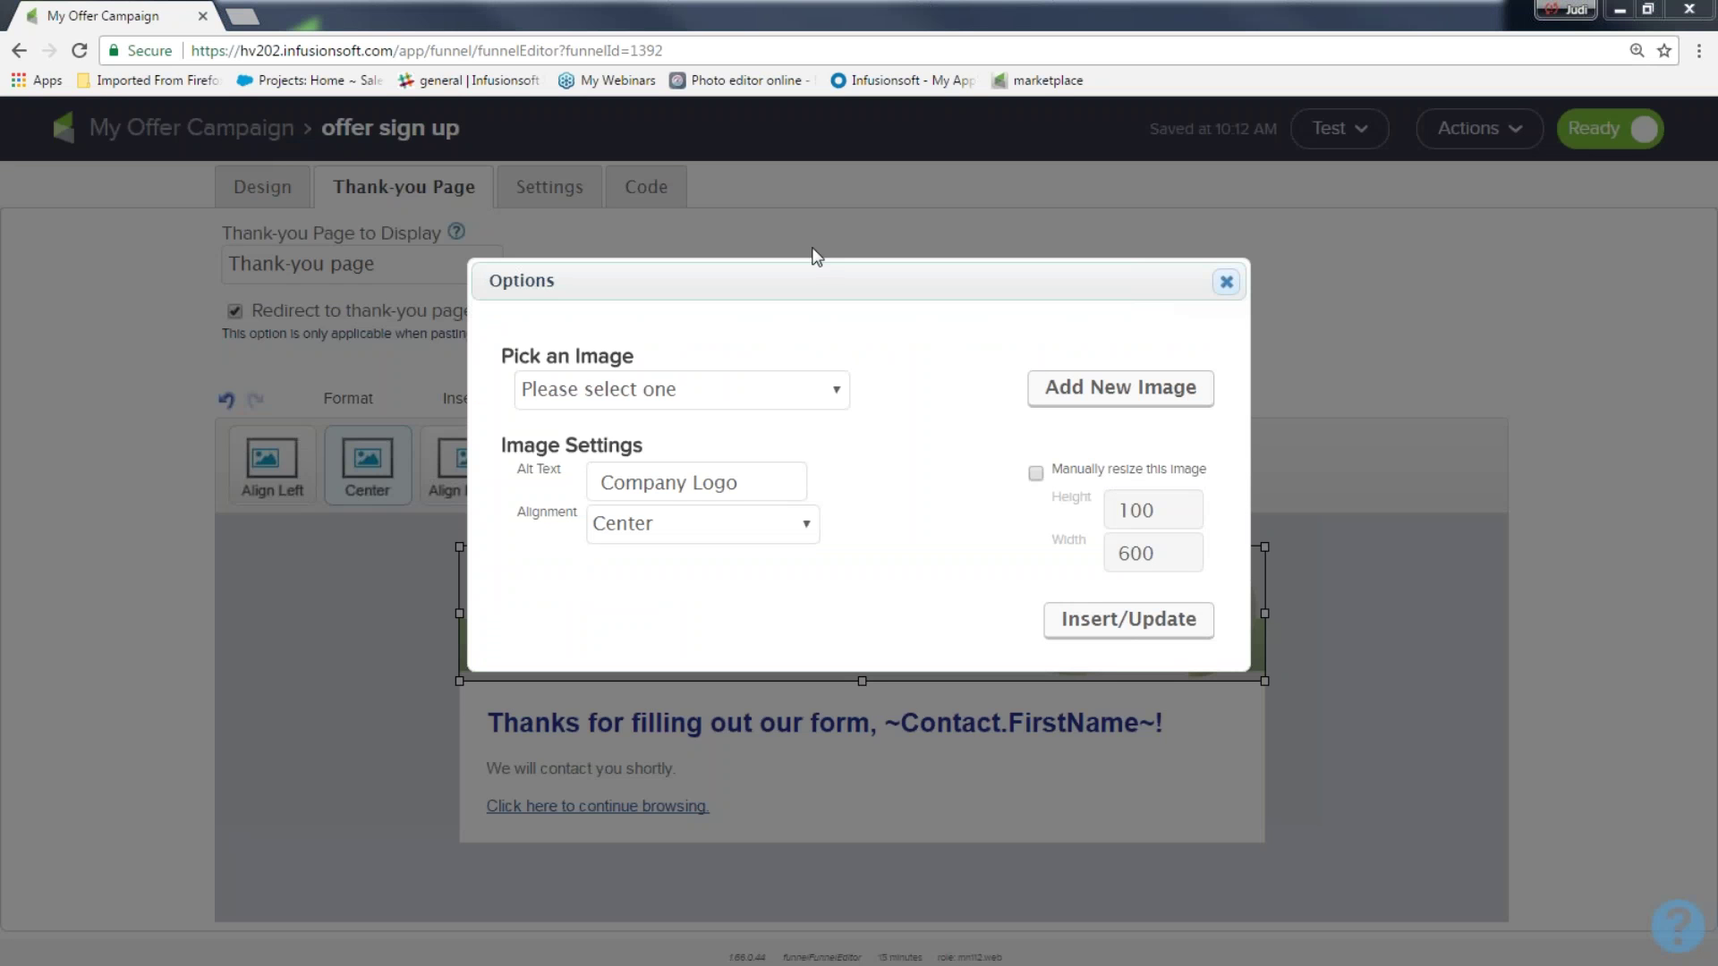
pyautogui.click(836, 387)
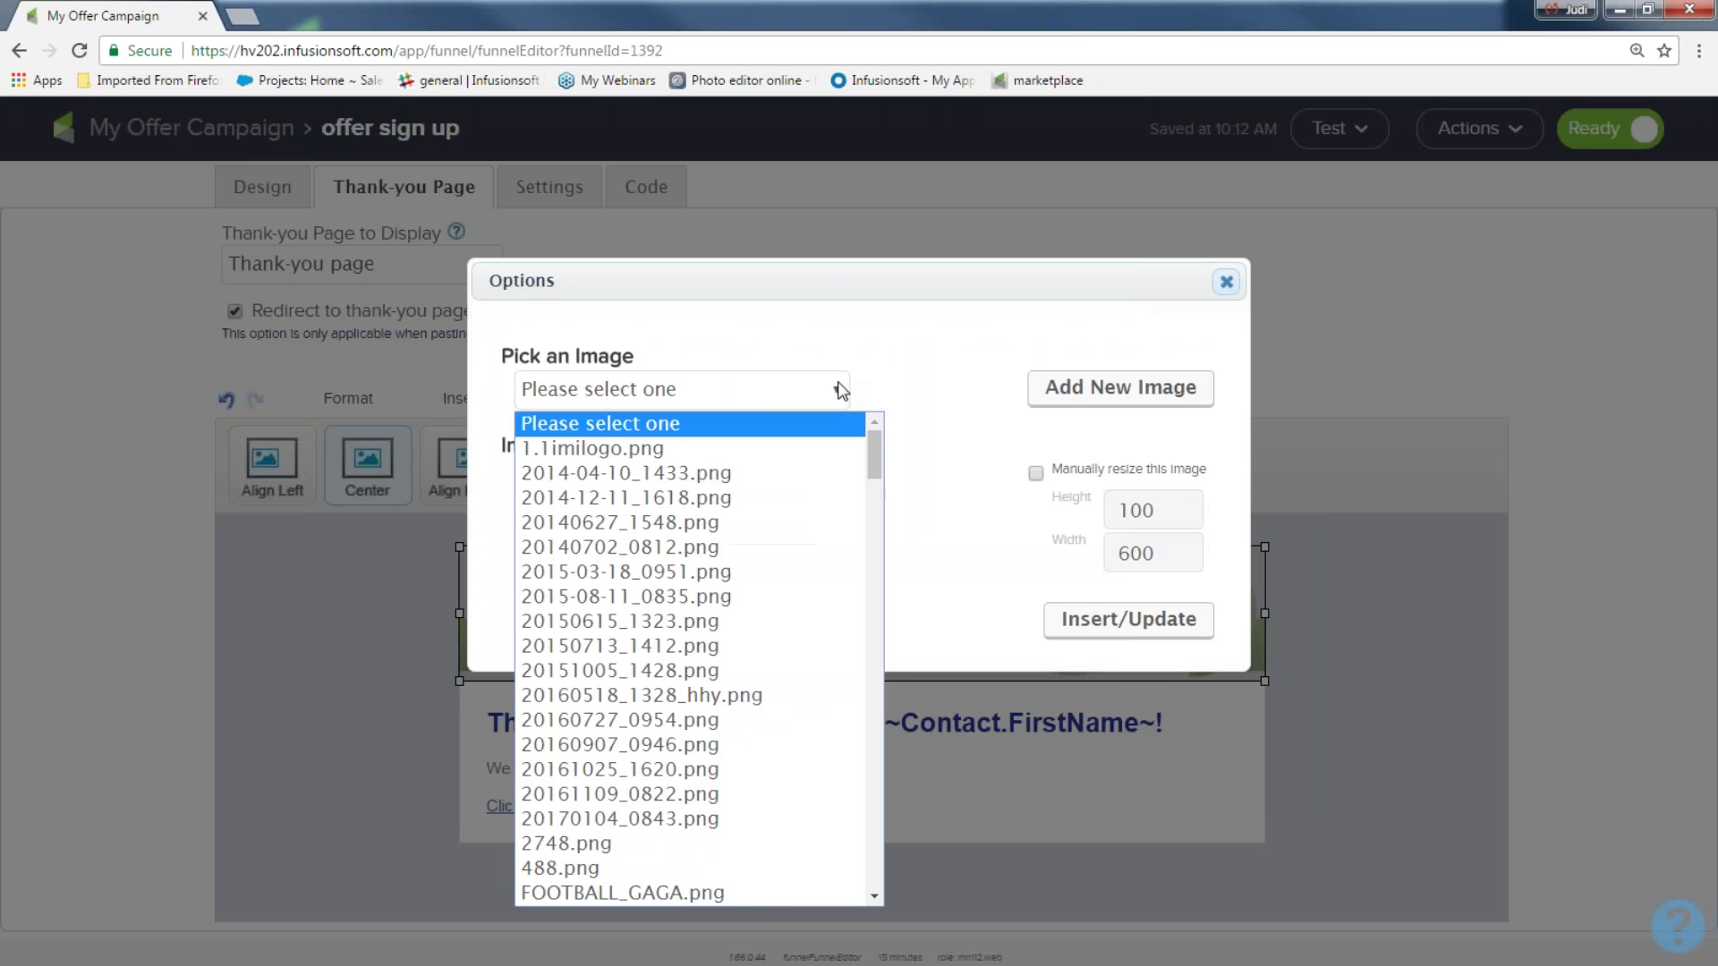
pyautogui.scroll(-12, 778, 615)
pyautogui.scroll(-15, 774, 615)
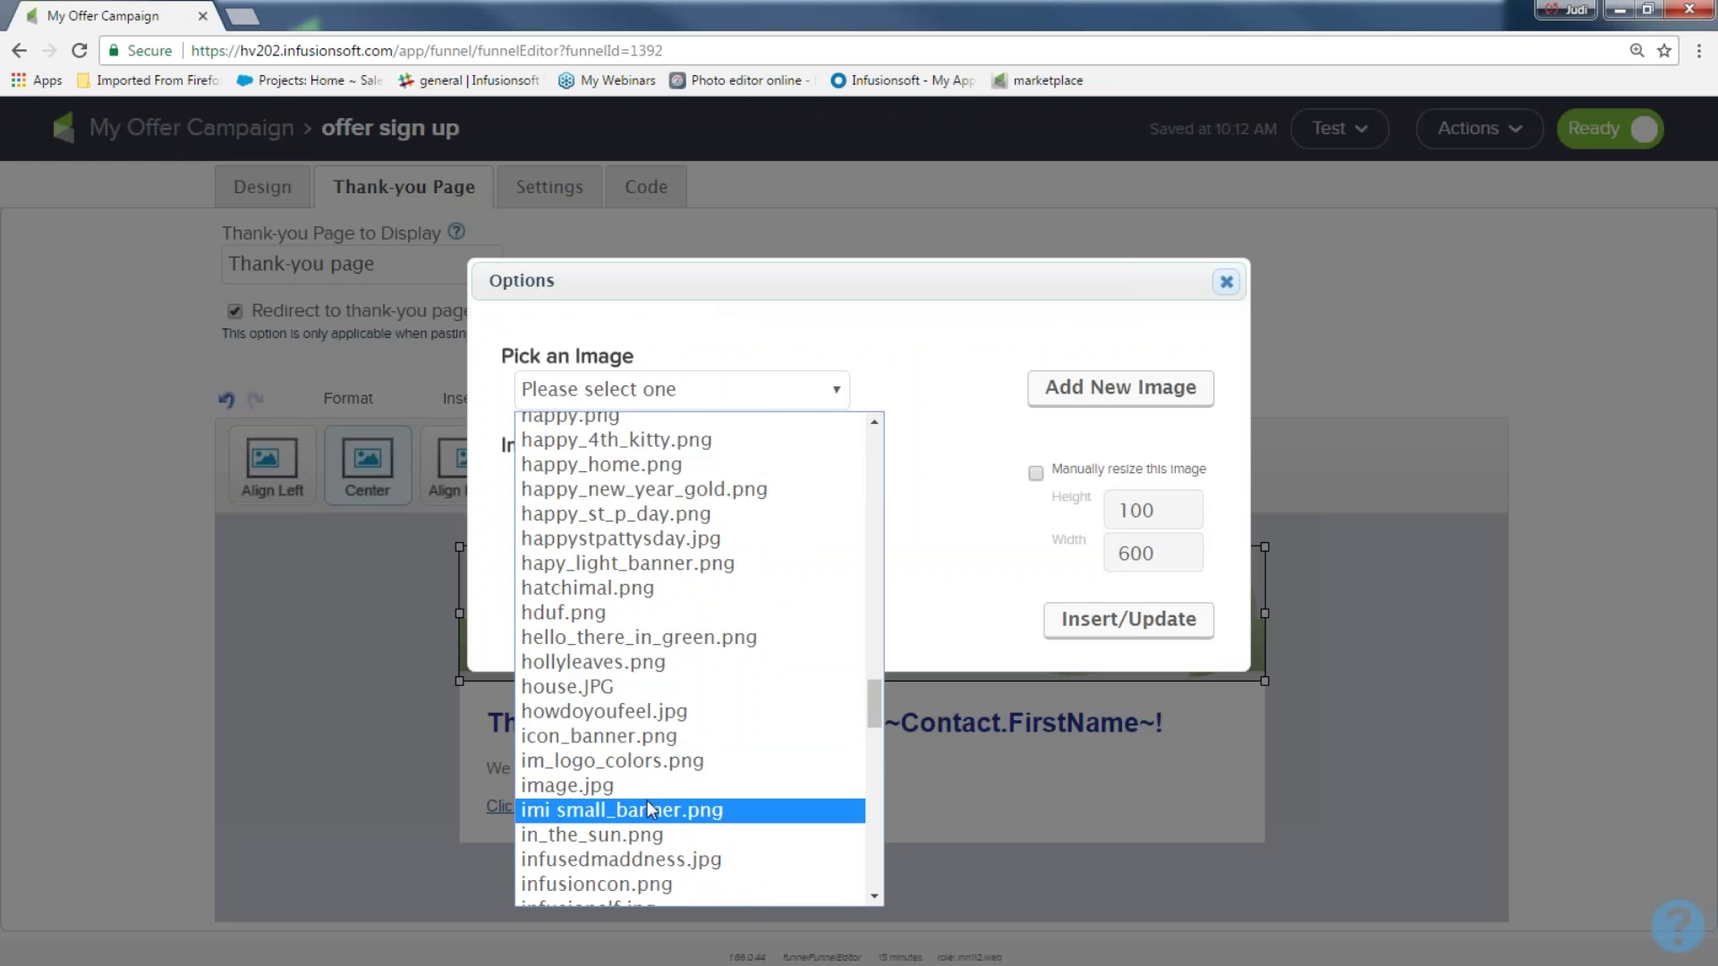
pyautogui.scroll(-3, 650, 808)
pyautogui.click(637, 752)
pyautogui.click(1103, 768)
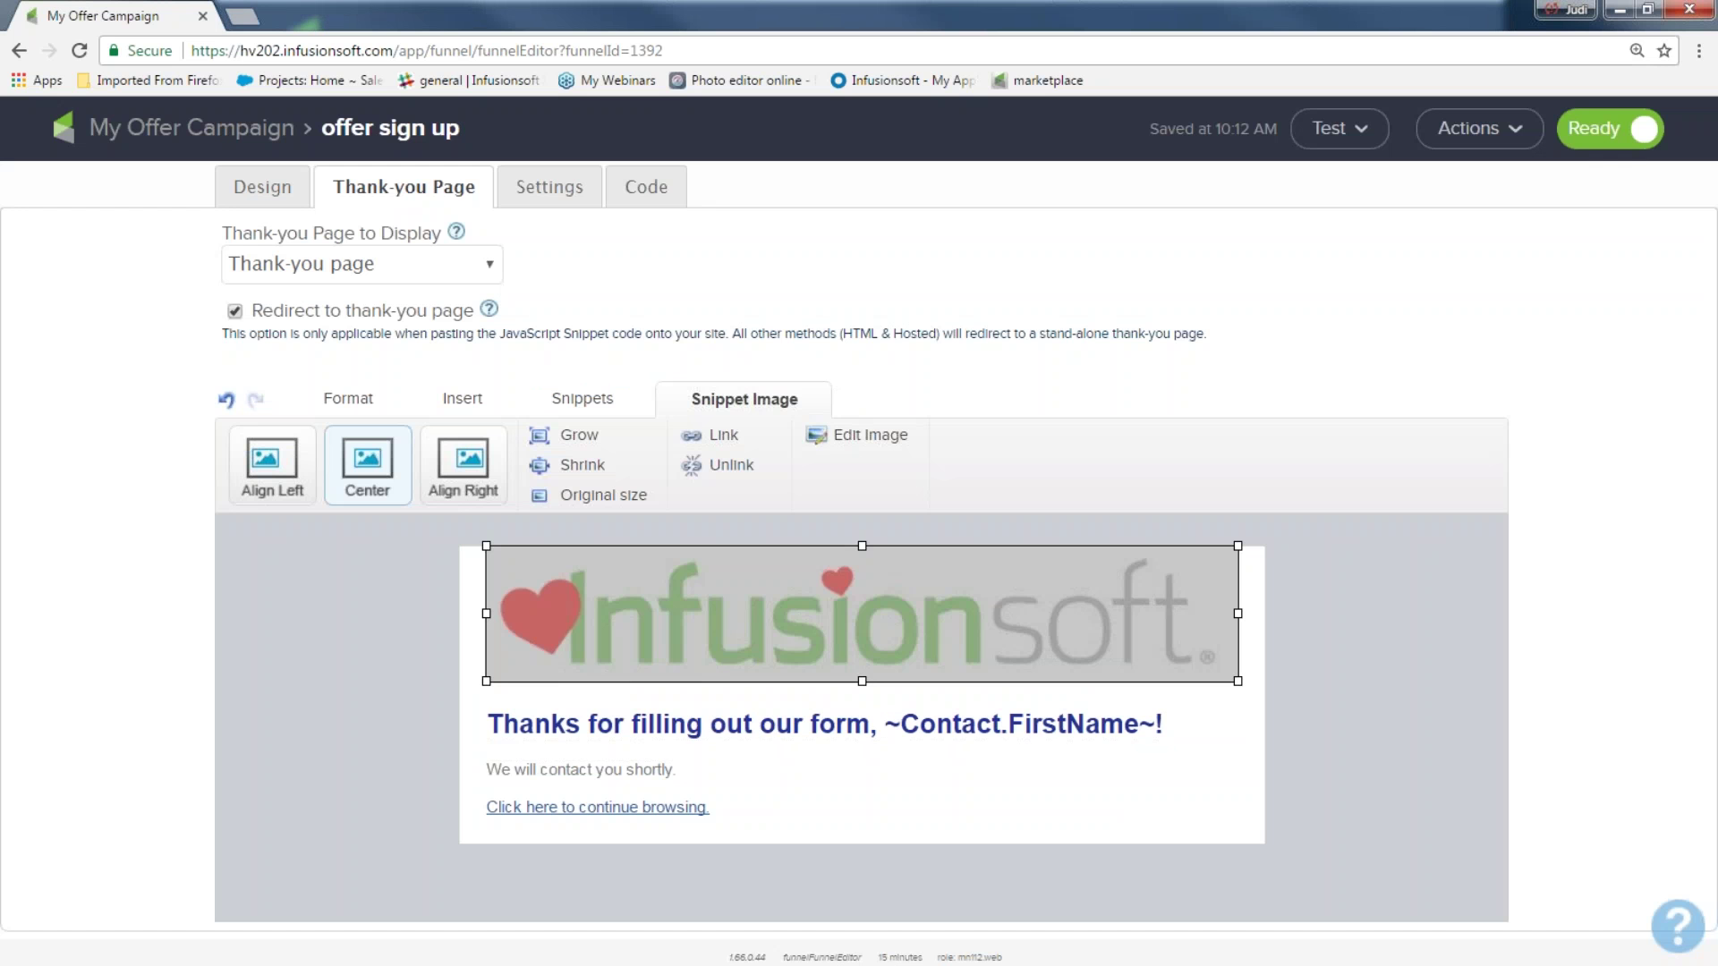
pyautogui.click(1340, 649)
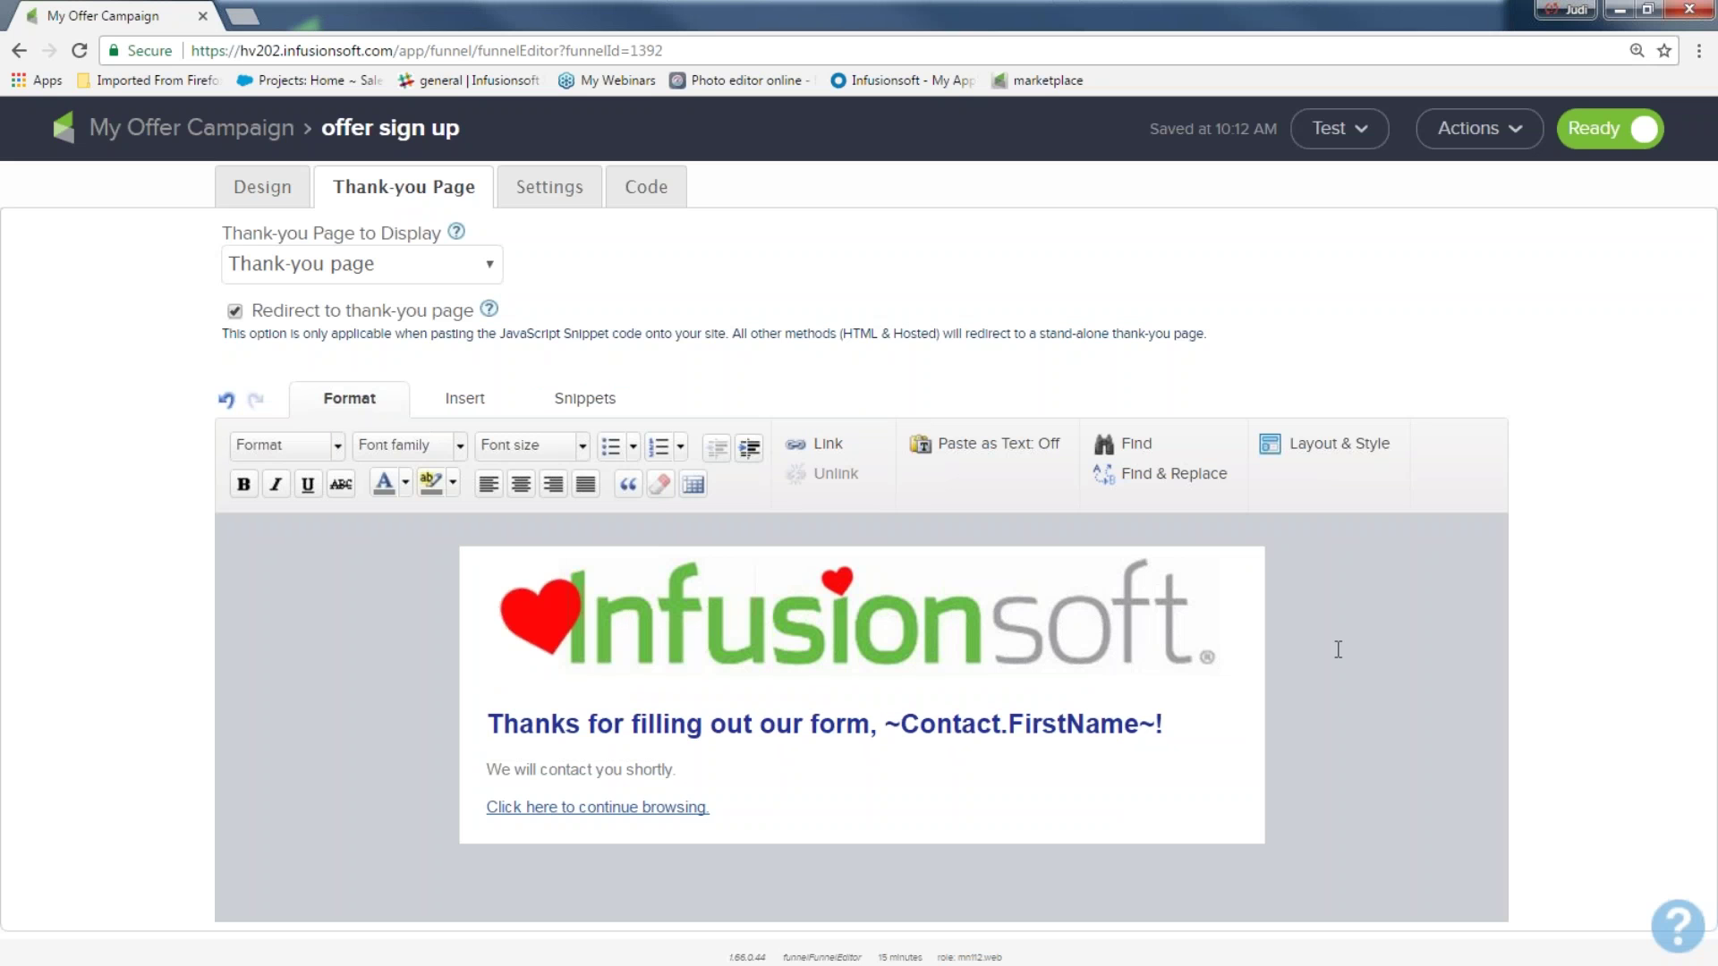
pyautogui.moveTo(1126, 659)
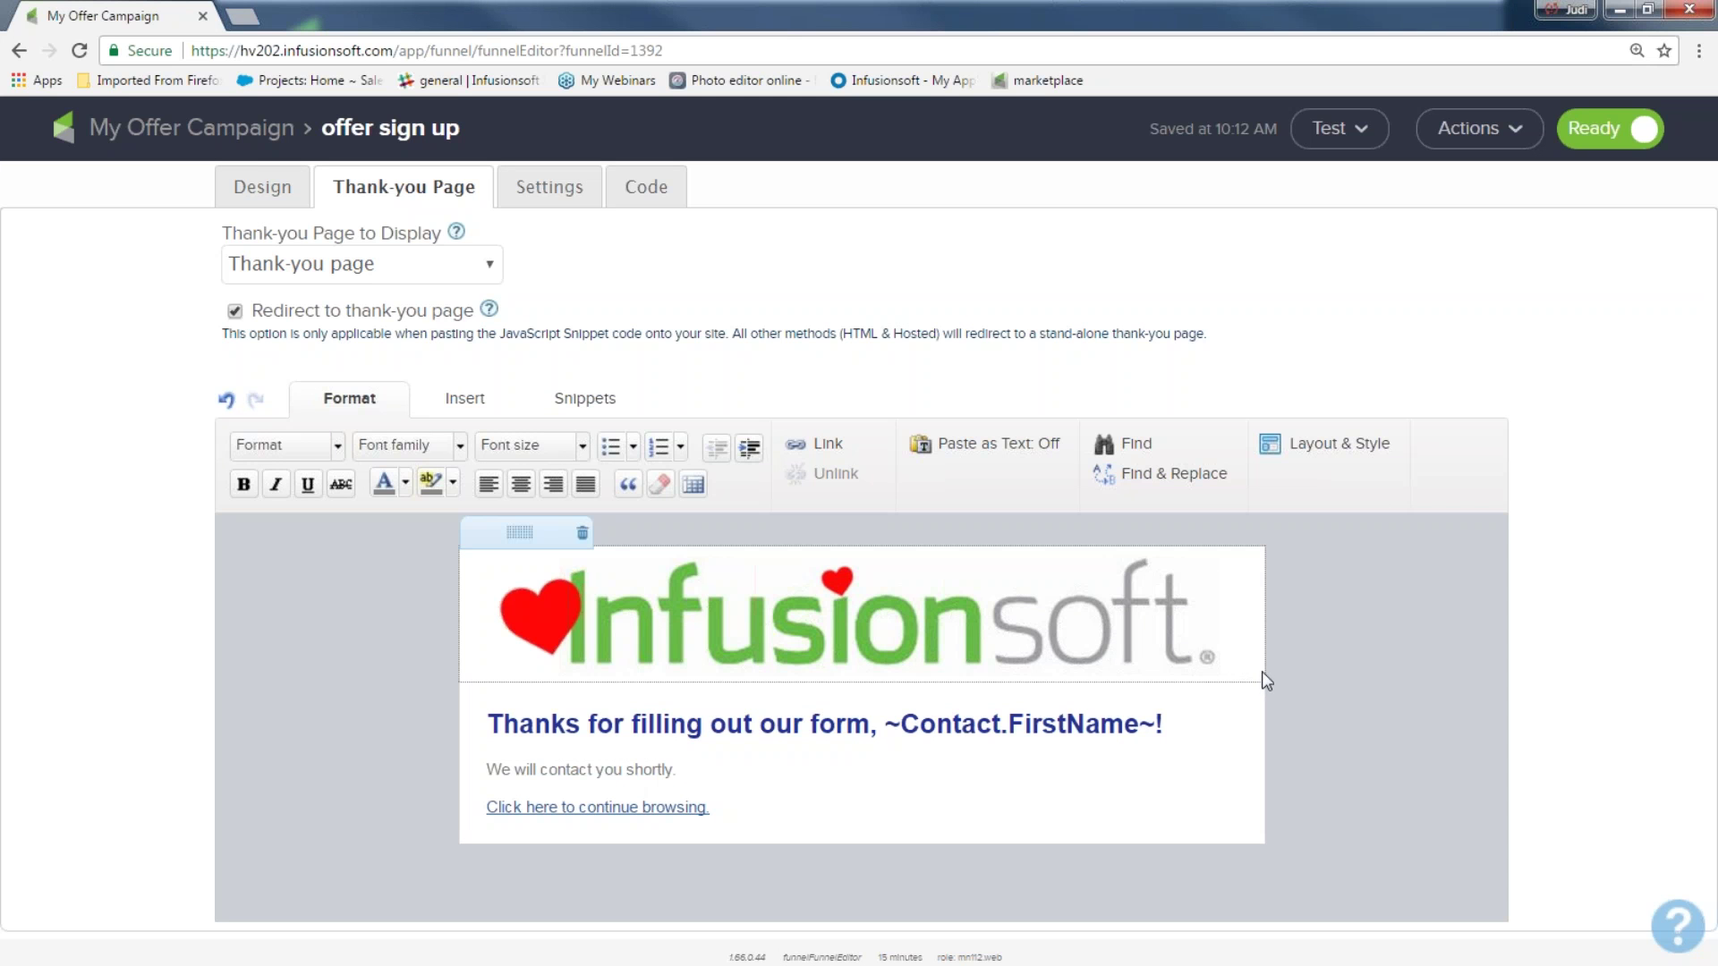
pyautogui.doubleClick(993, 594)
pyautogui.click(1373, 605)
pyautogui.moveTo(1239, 683); pyautogui.dragTo(1201, 663)
pyautogui.click(1346, 643)
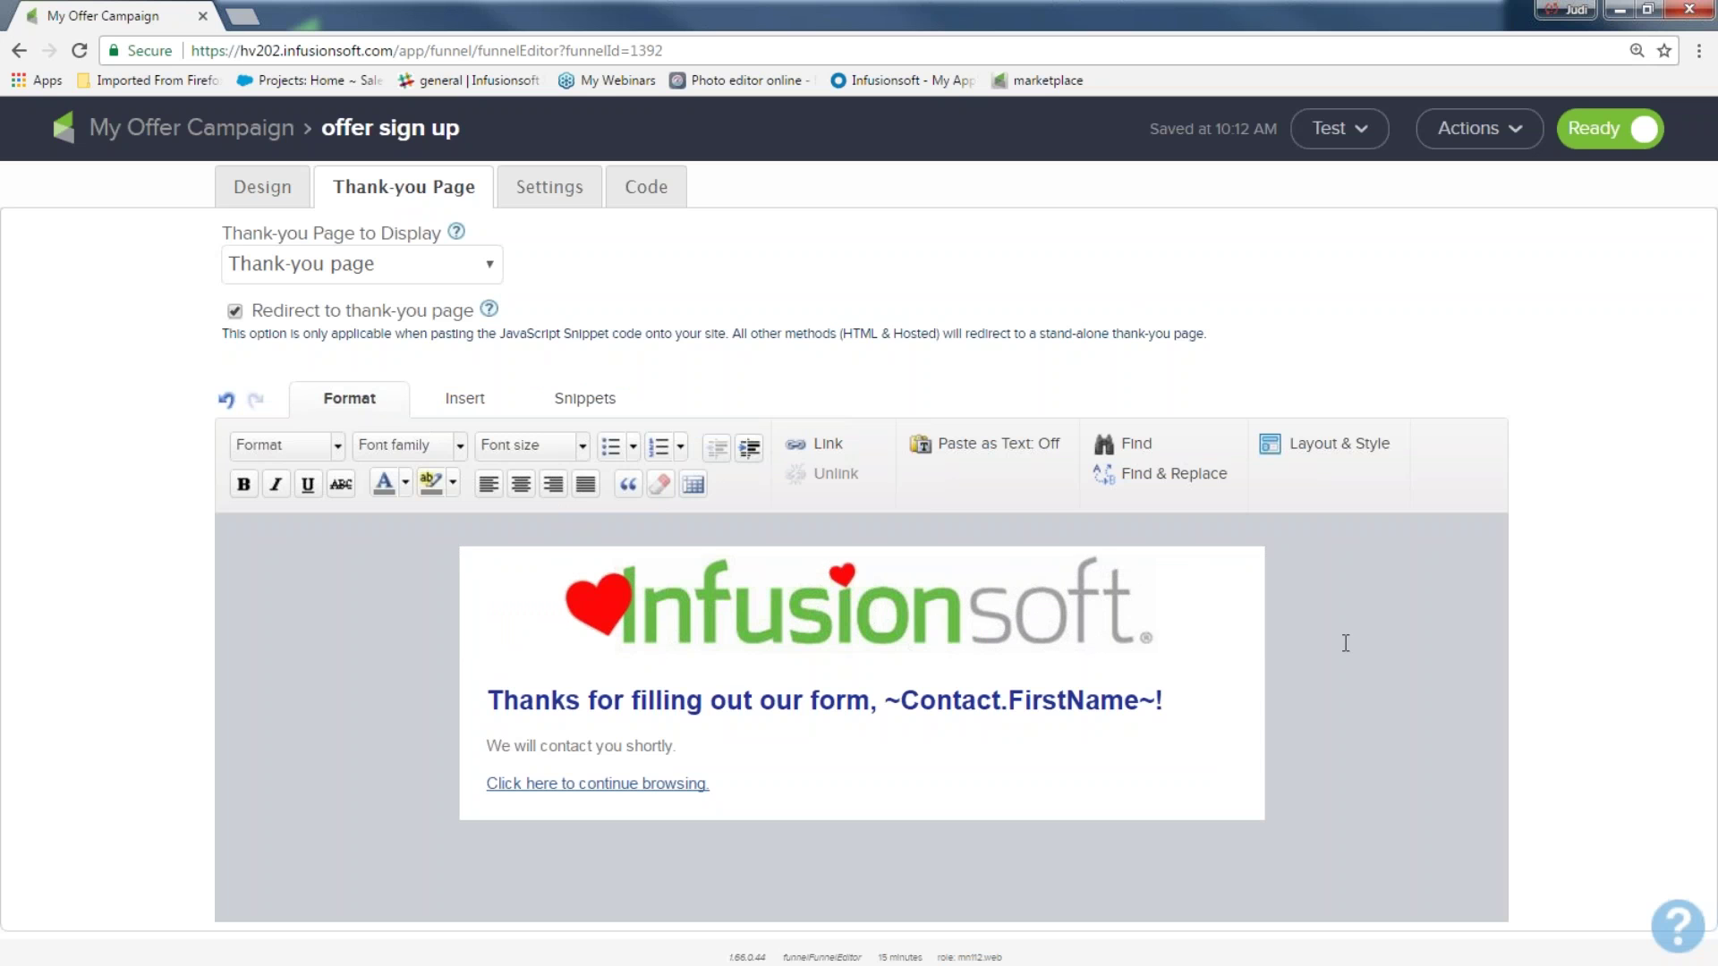
pyautogui.moveTo(586, 697)
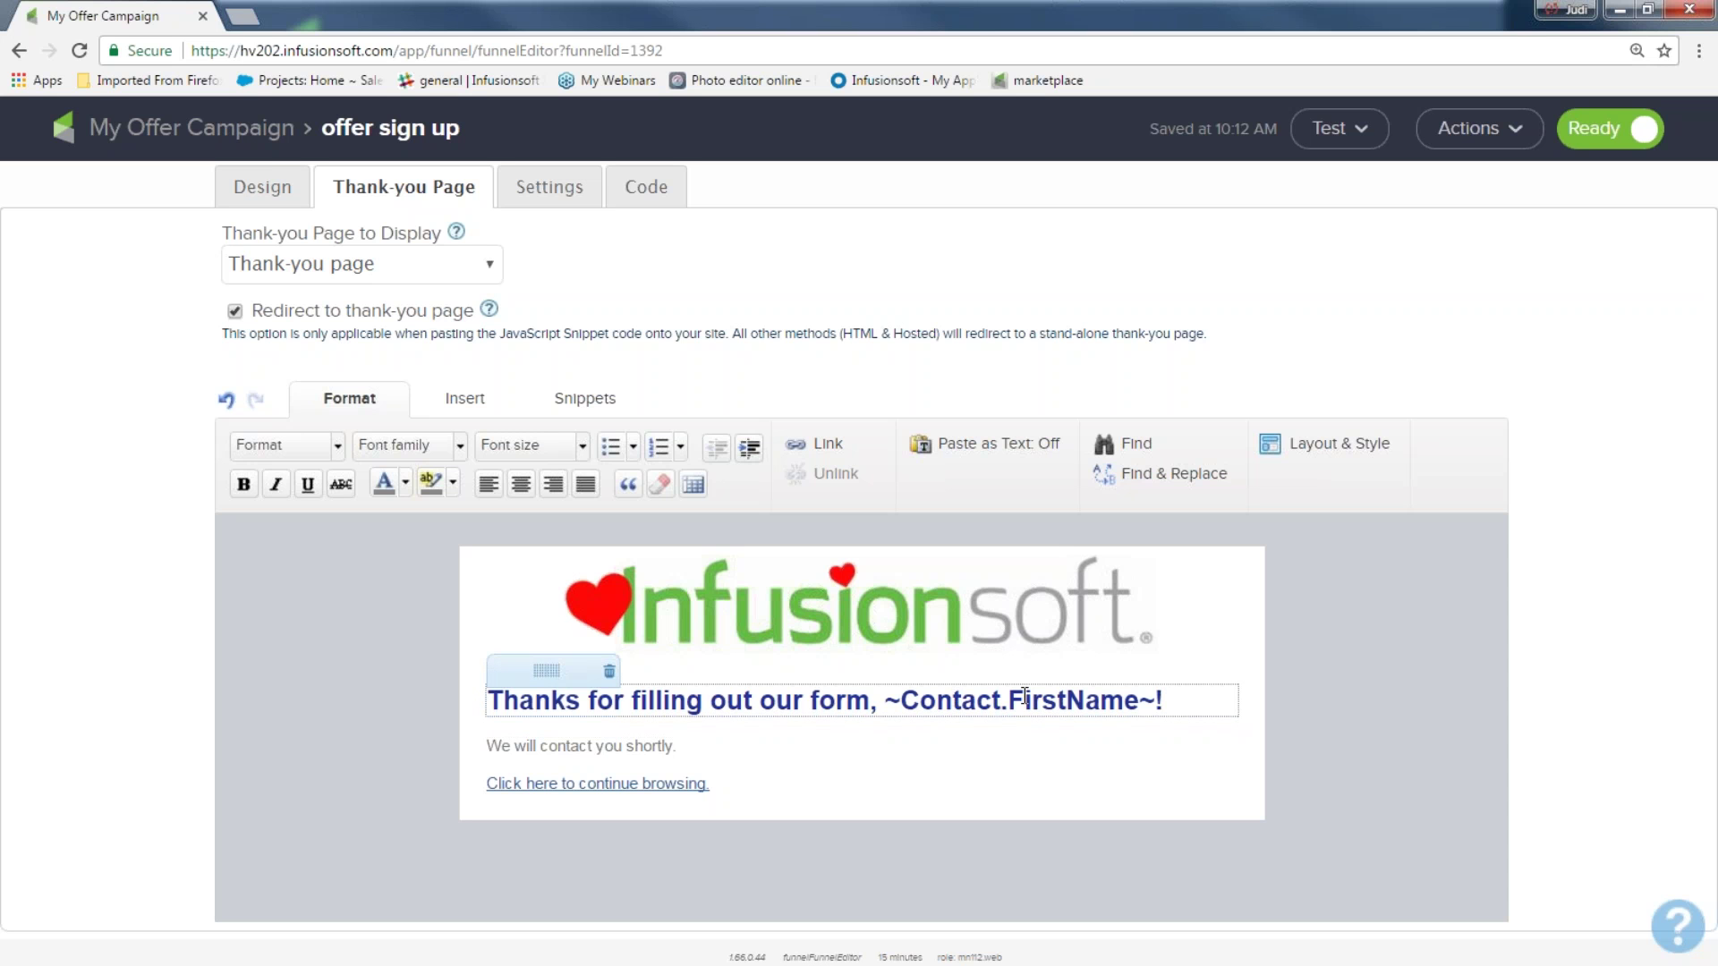
# Reword the thank-you heading to 'You are signed up, ~Contact.FirstName~! YOU DID IT!'
pyautogui.moveTo(869, 703); pyautogui.dragTo(484, 709)
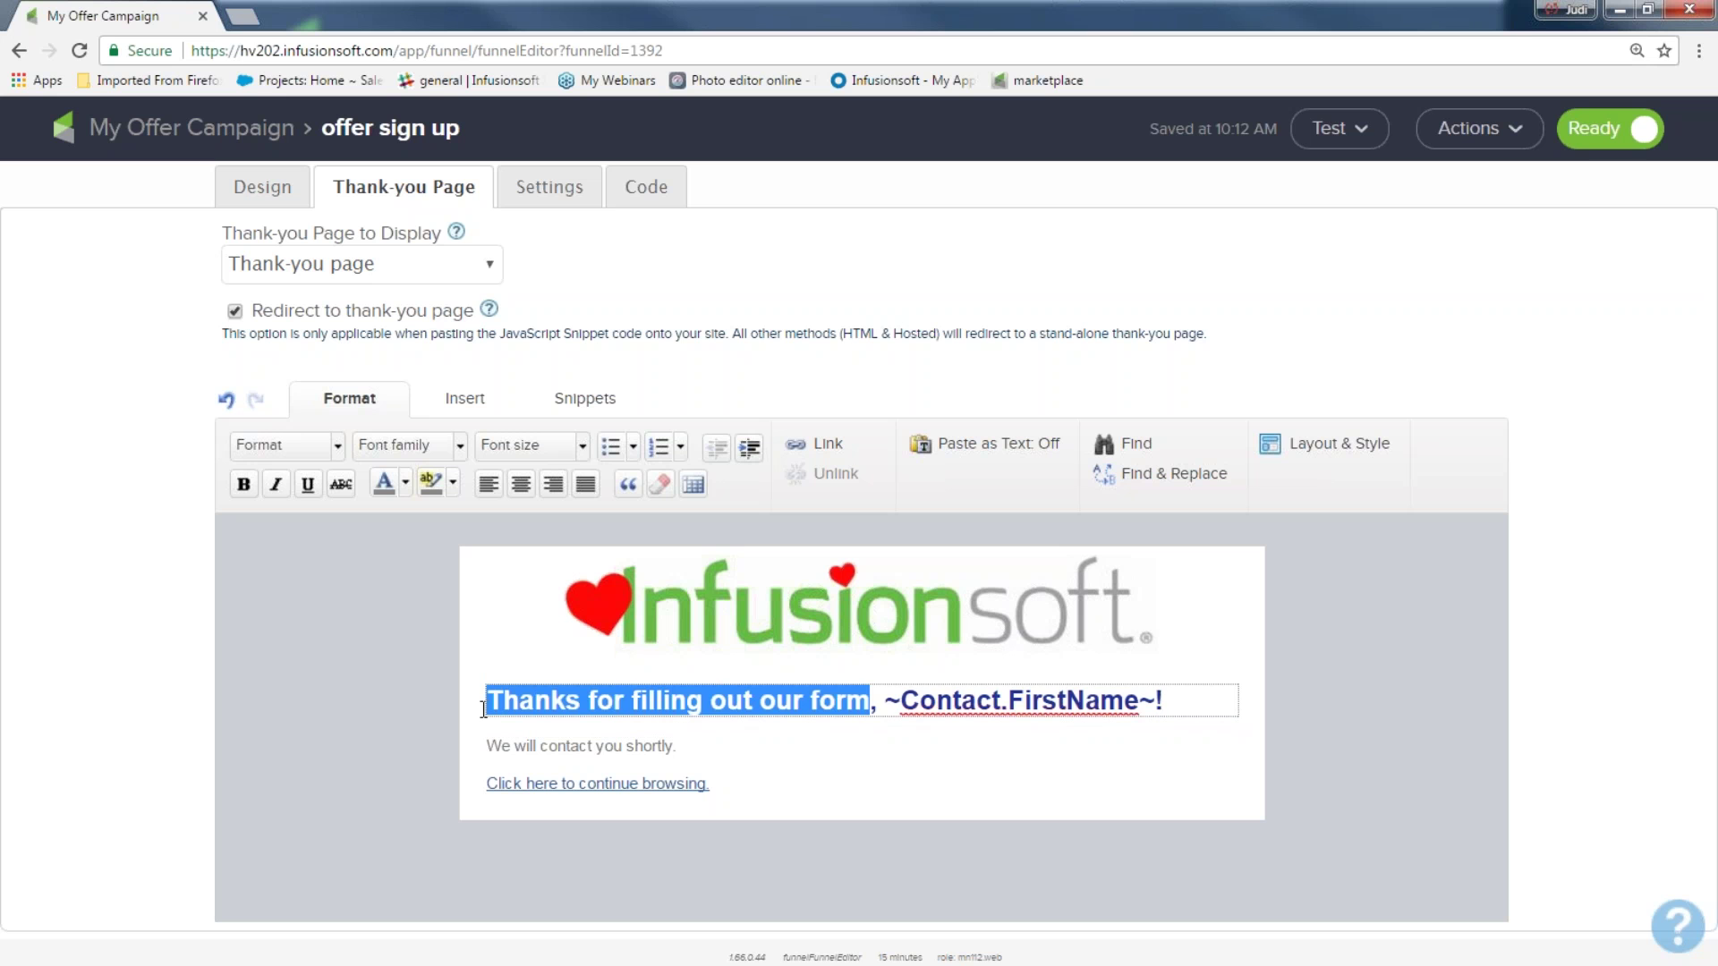
pyautogui.write('You are signed up')
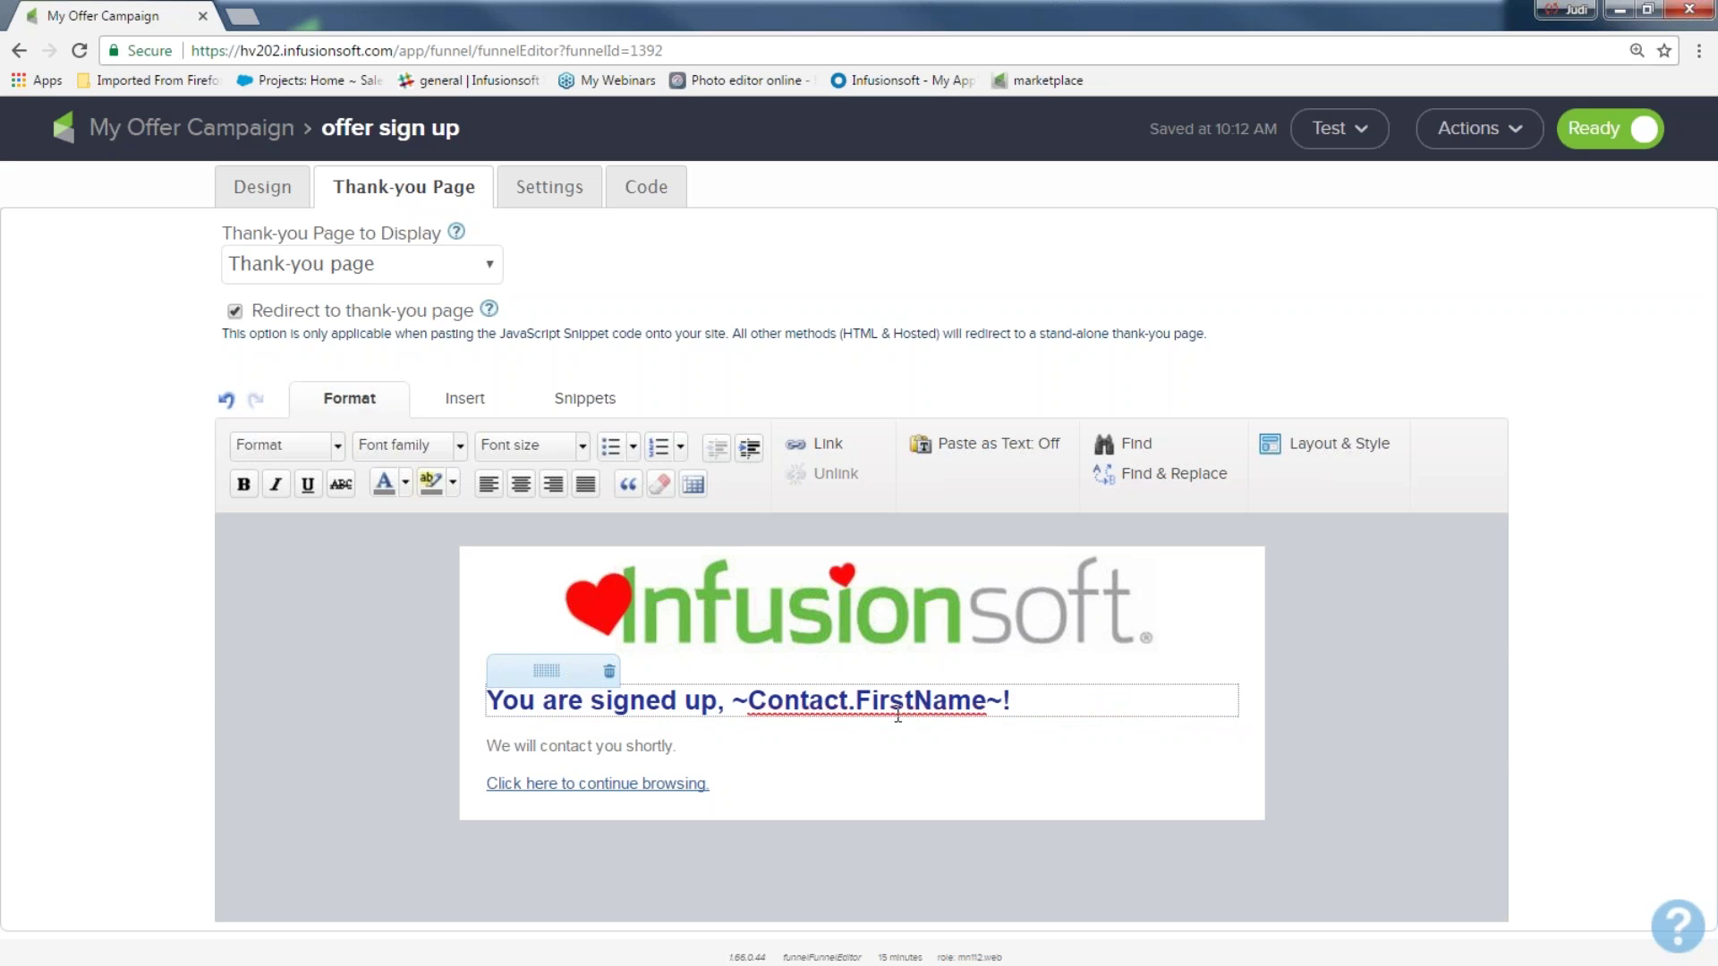
pyautogui.click(1030, 699)
pyautogui.write('YOU DID ')
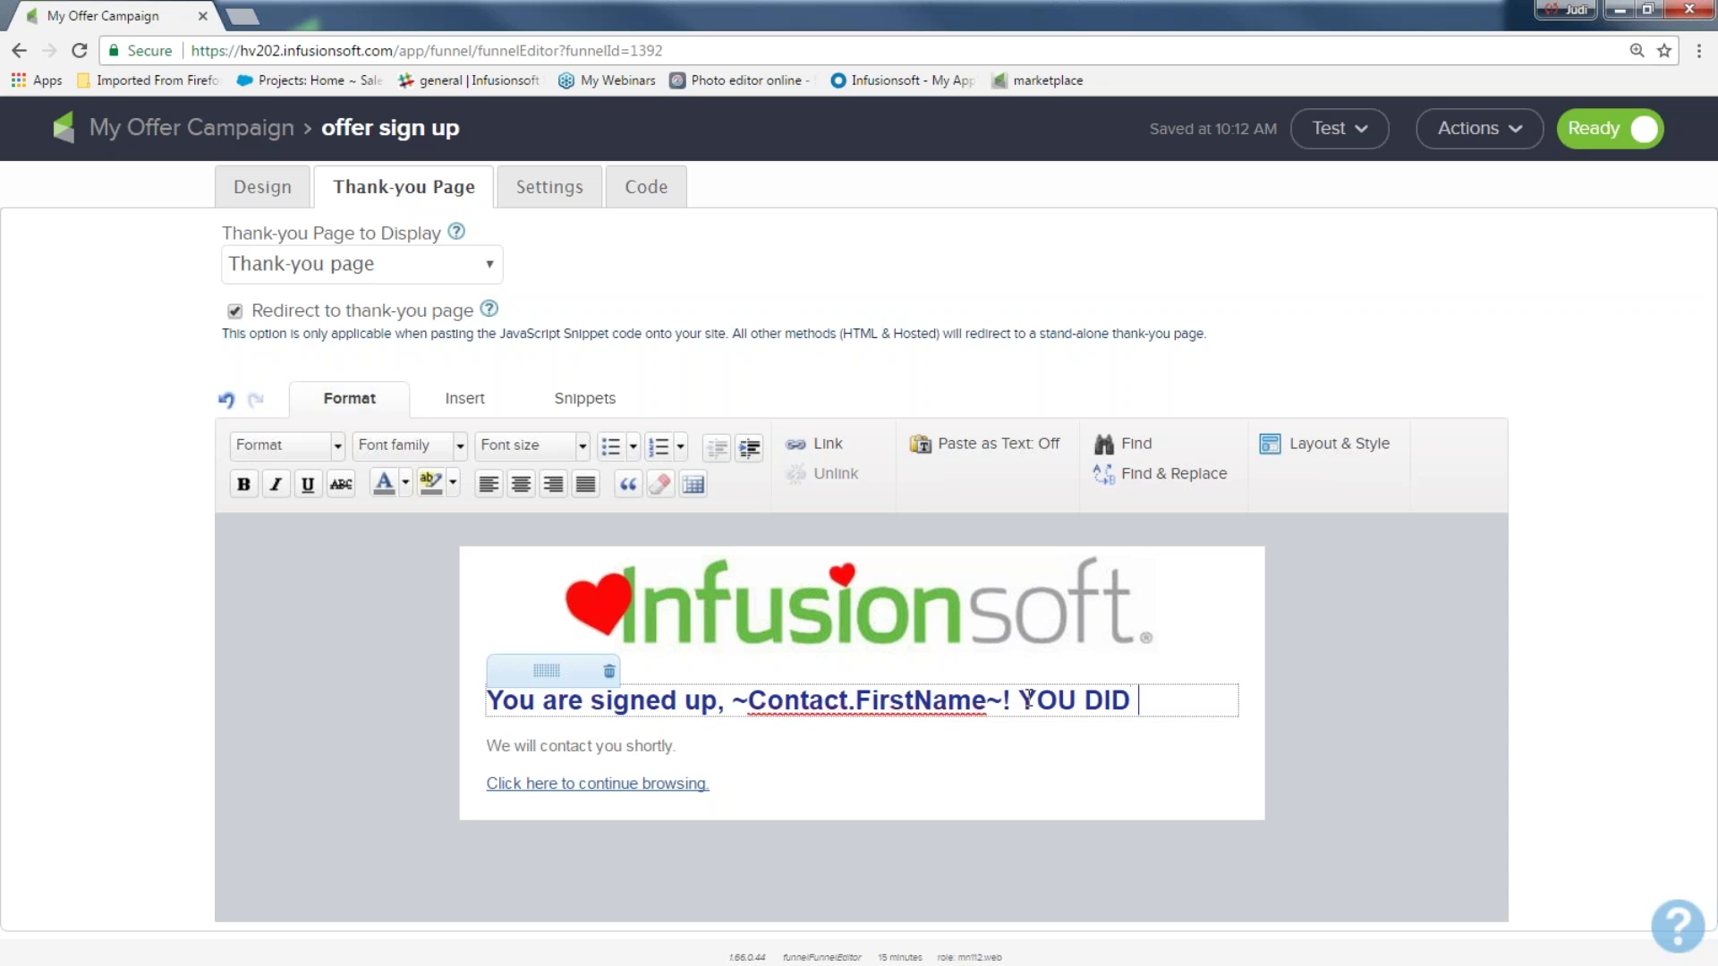
pyautogui.write('IT!')
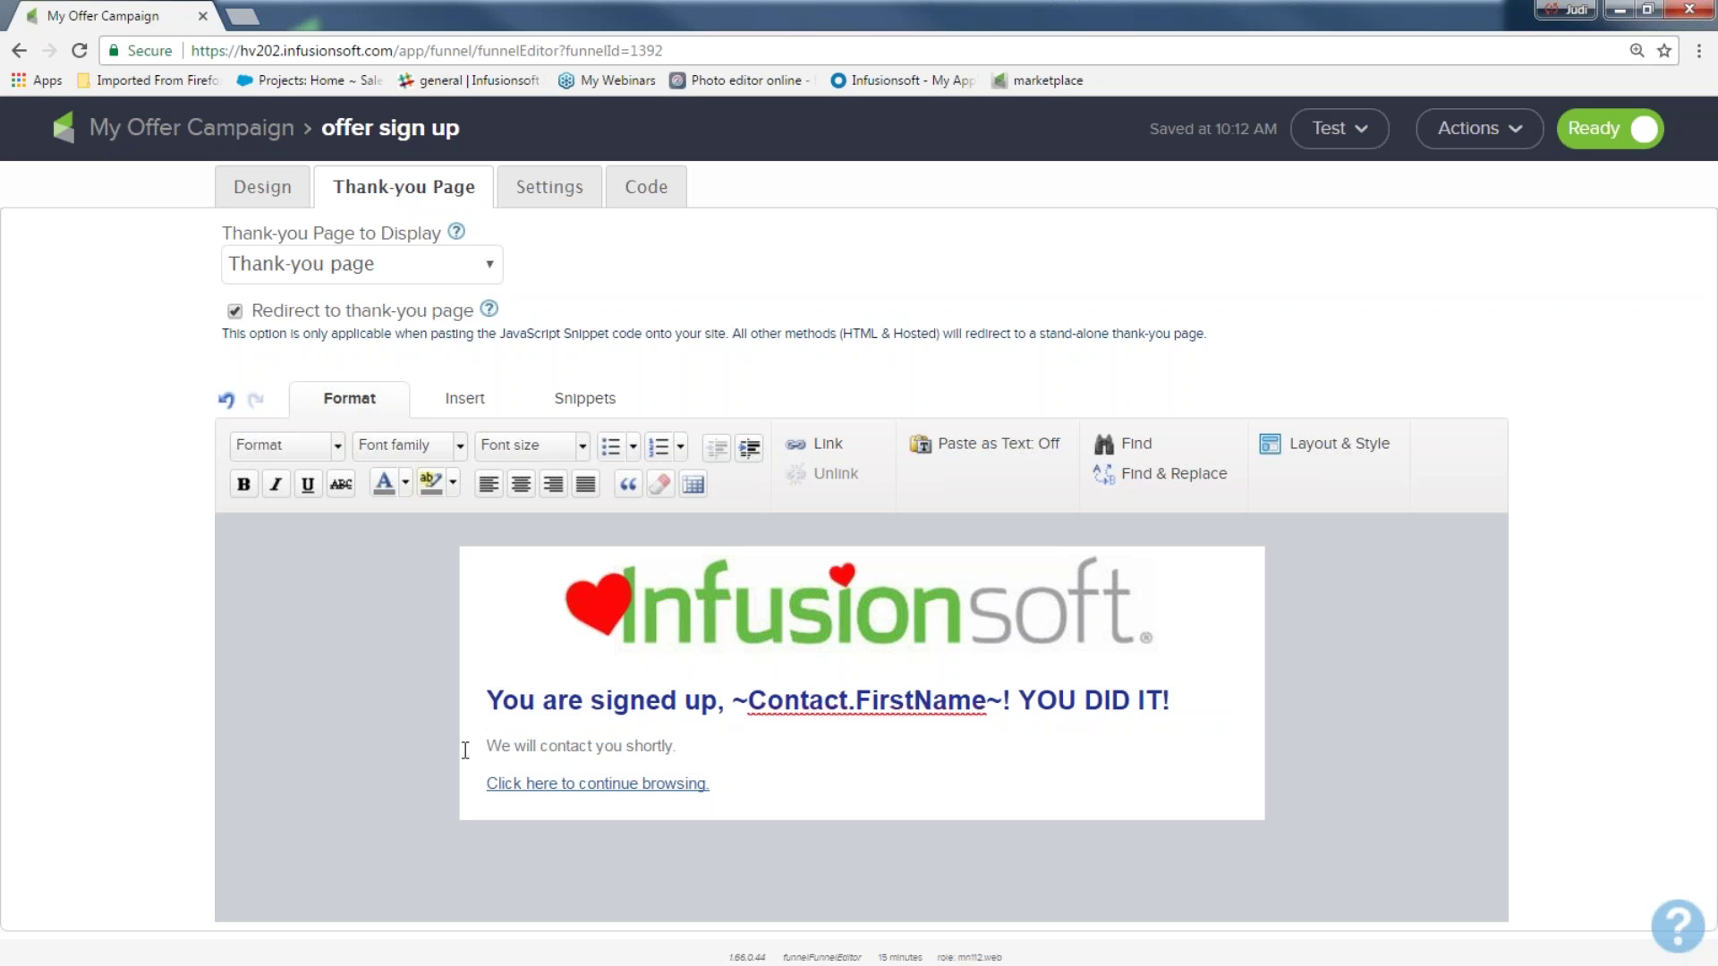
pyautogui.moveTo(673, 747); pyautogui.dragTo(482, 748)
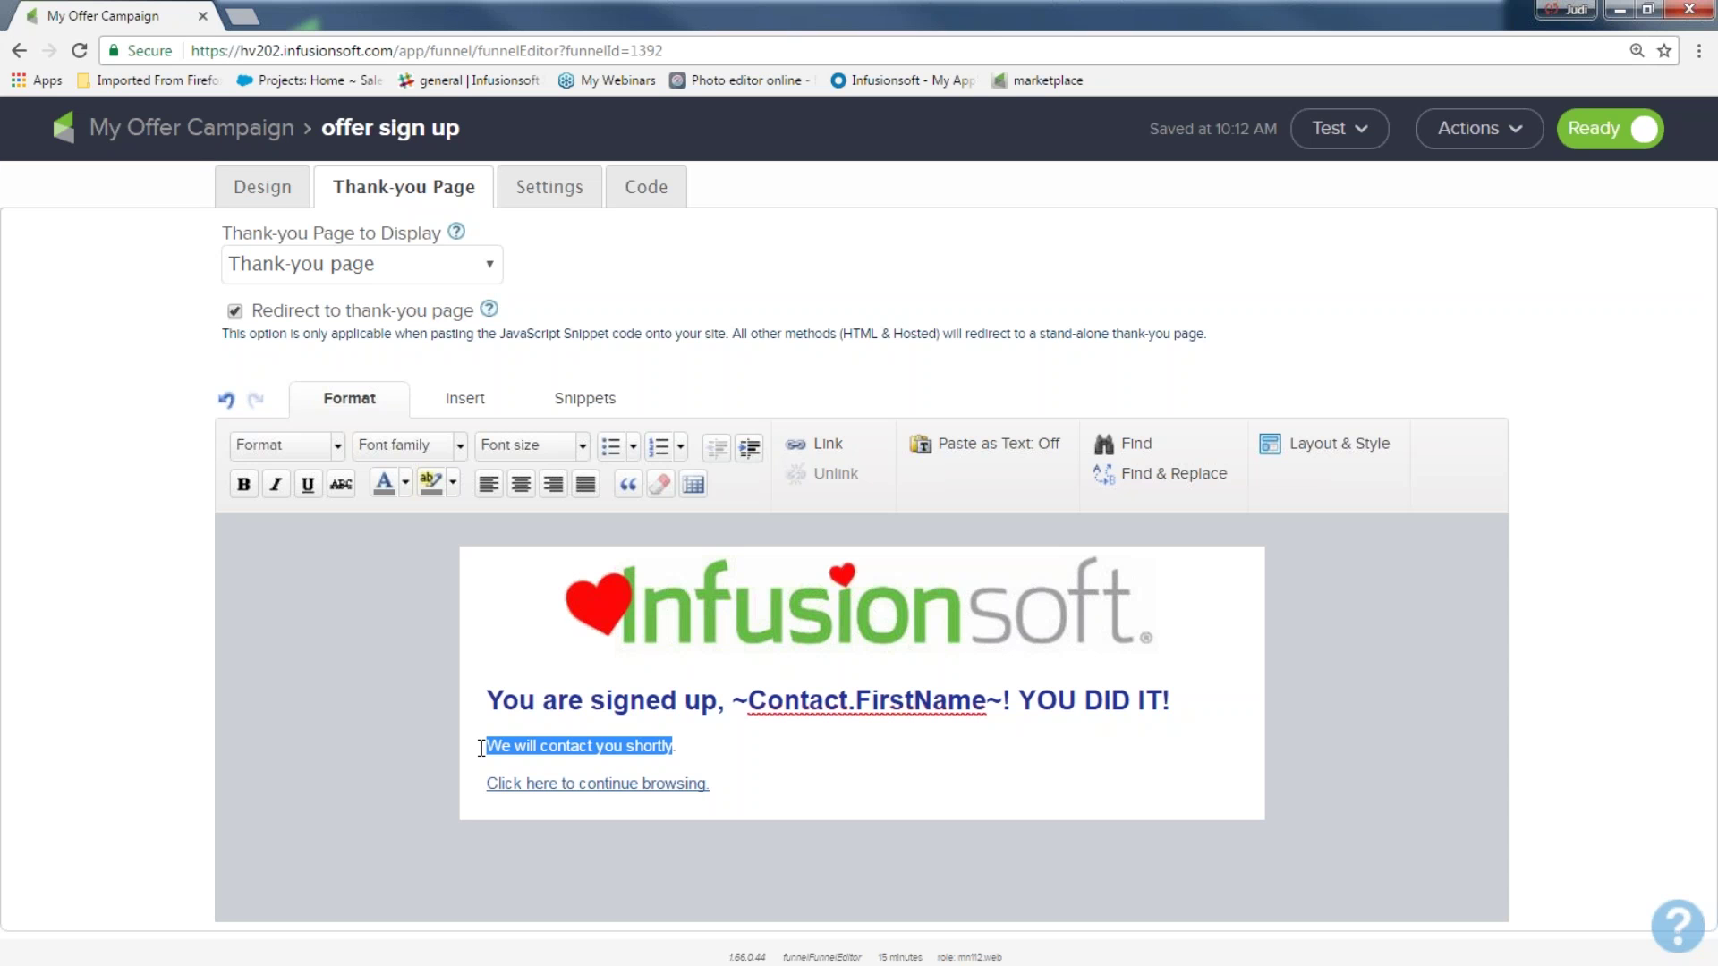
pyautogui.moveTo(779, 784); pyautogui.dragTo(475, 784)
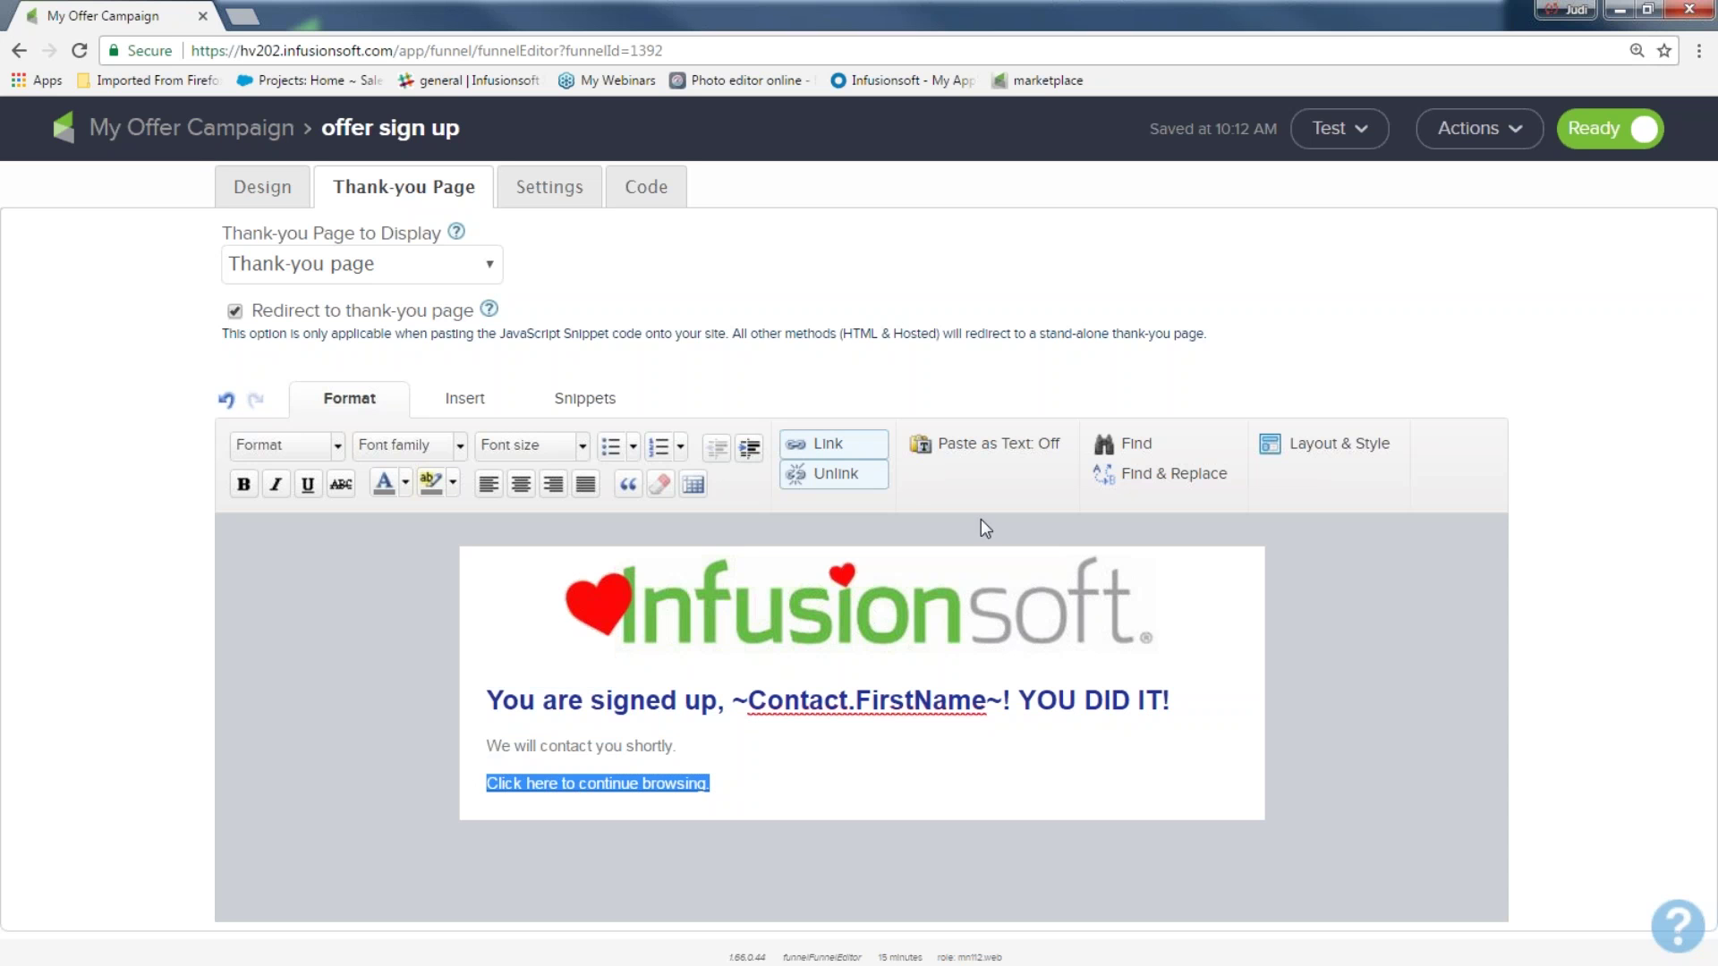
pyautogui.click(820, 444)
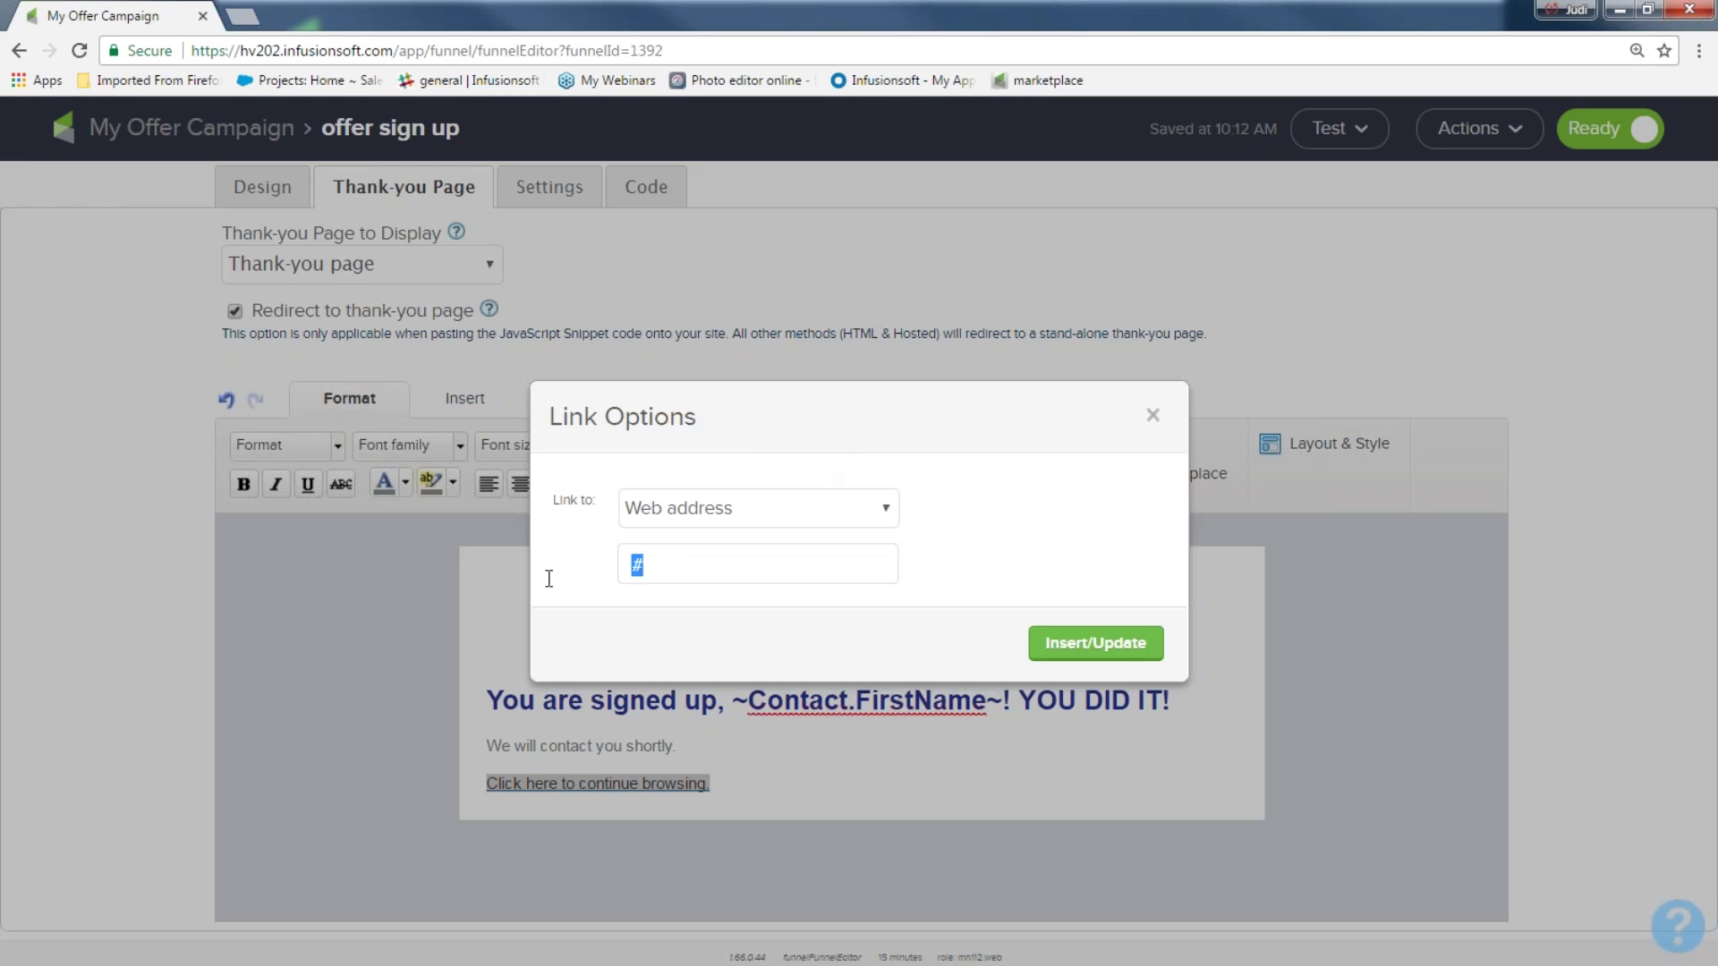
pyautogui.write('www.infusionsoft.com')
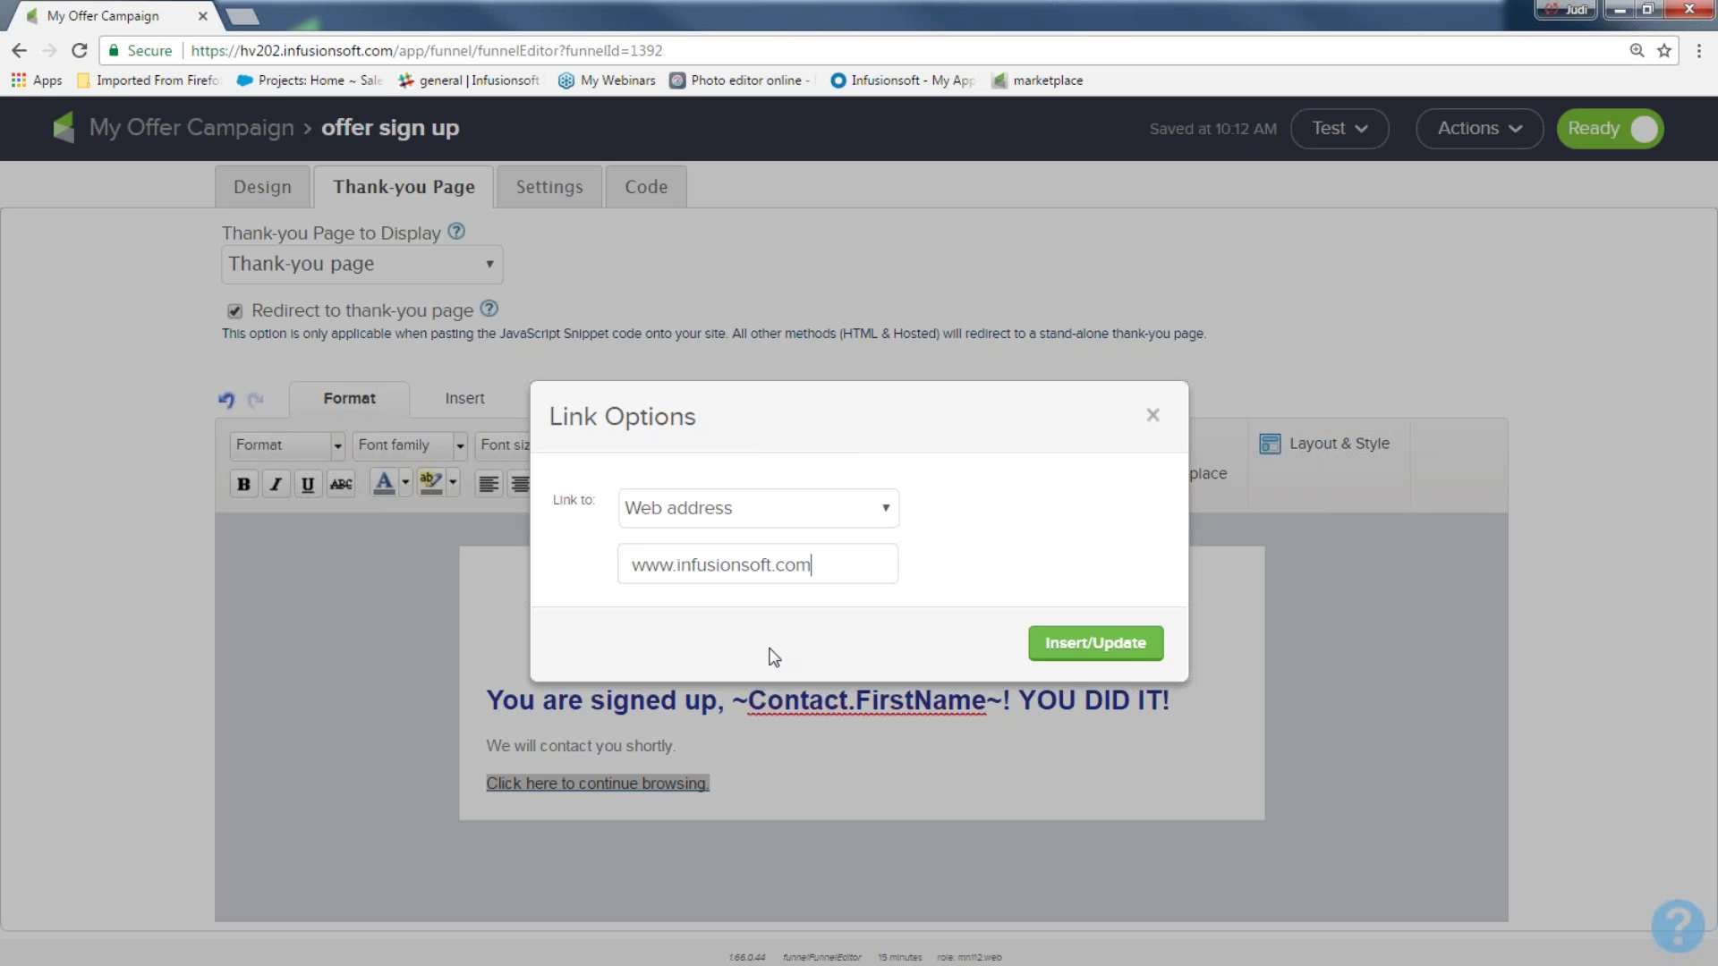
pyautogui.click(1094, 644)
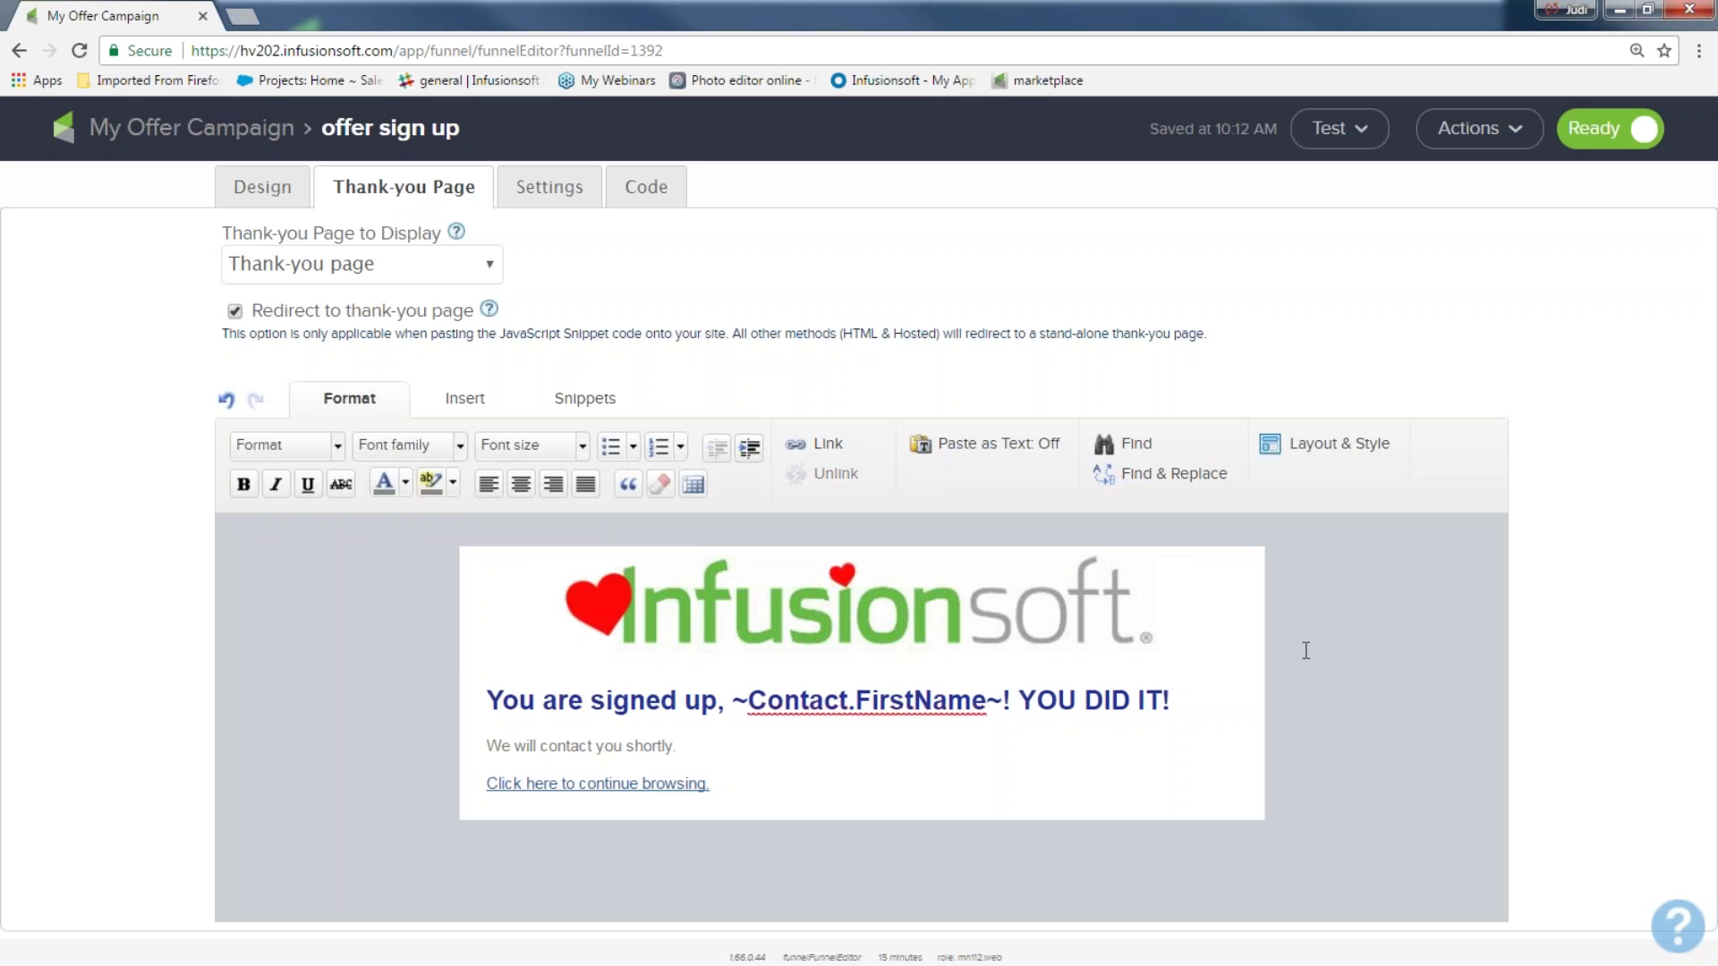
# On the form's Settings tab, enter the user's e-mail address as the notification recipient
pyautogui.click(528, 184)
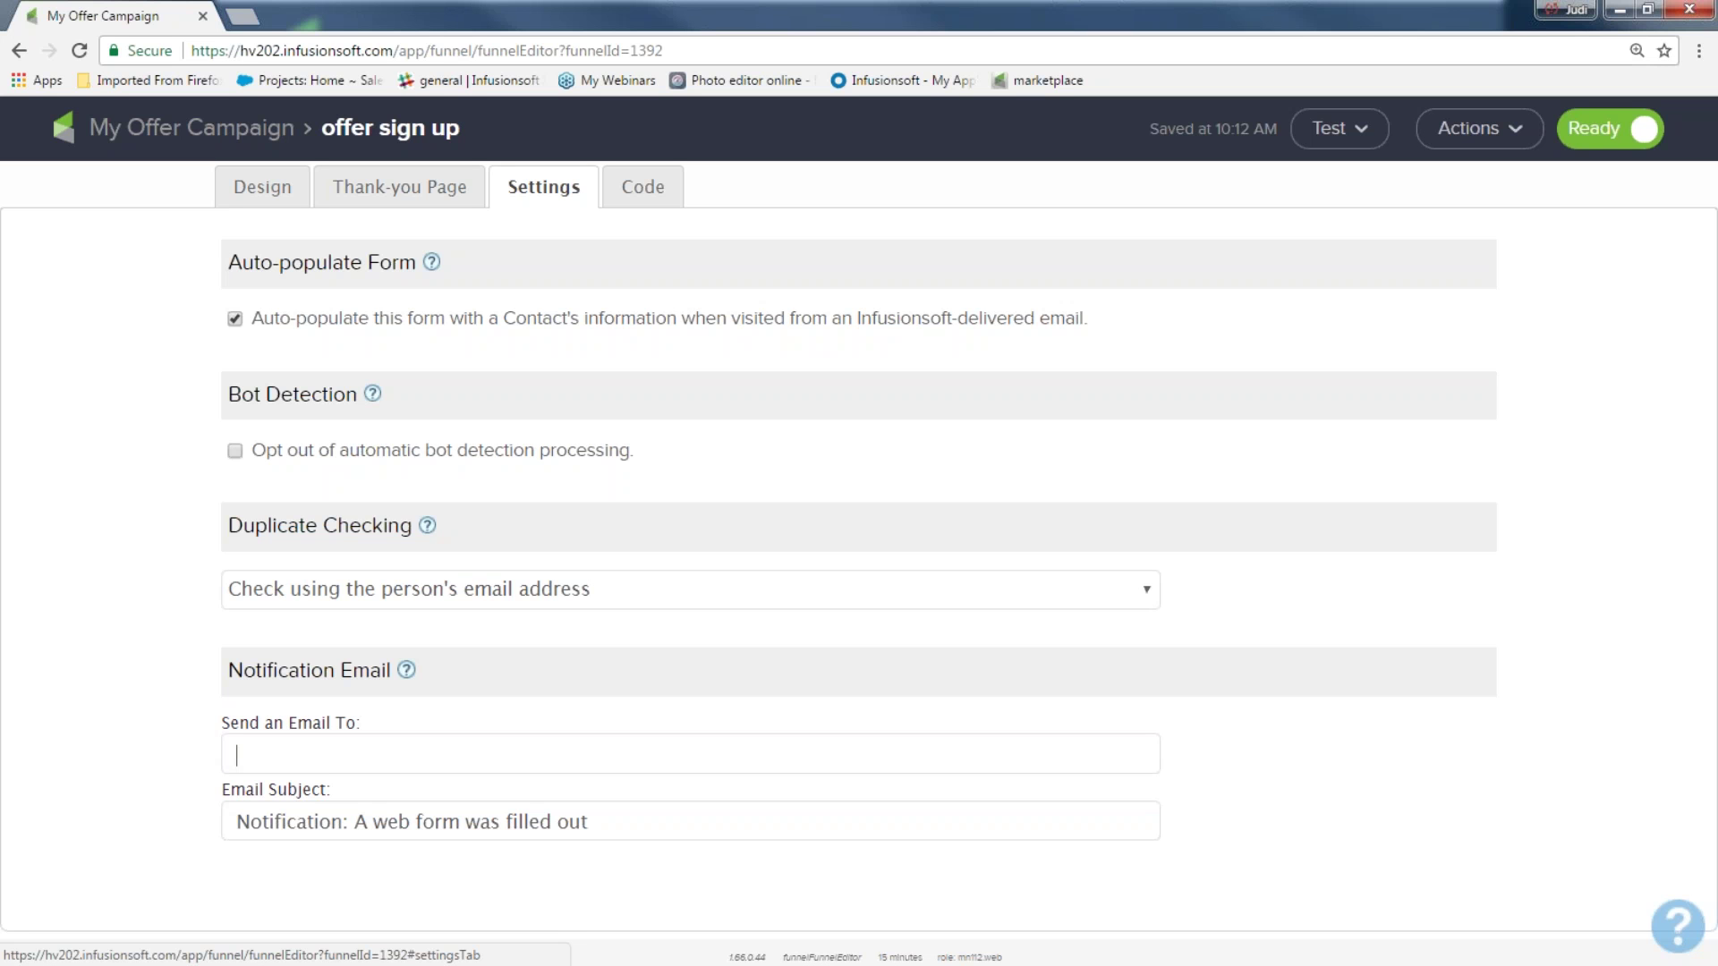
pyautogui.click(234, 754)
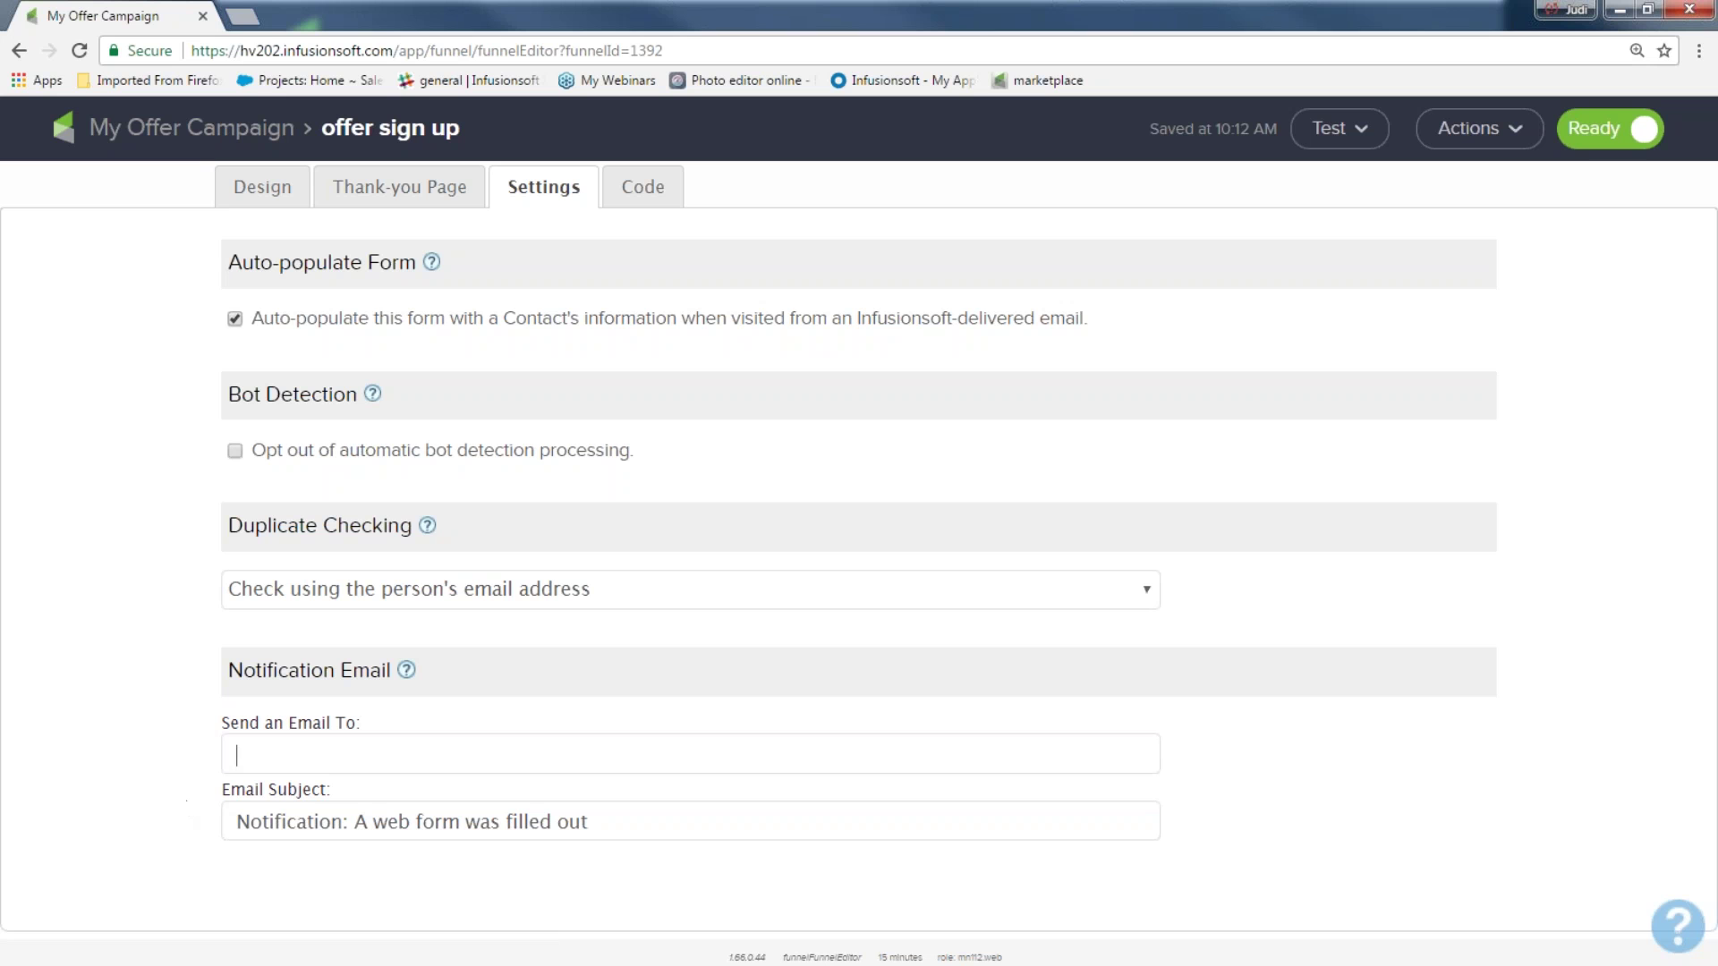
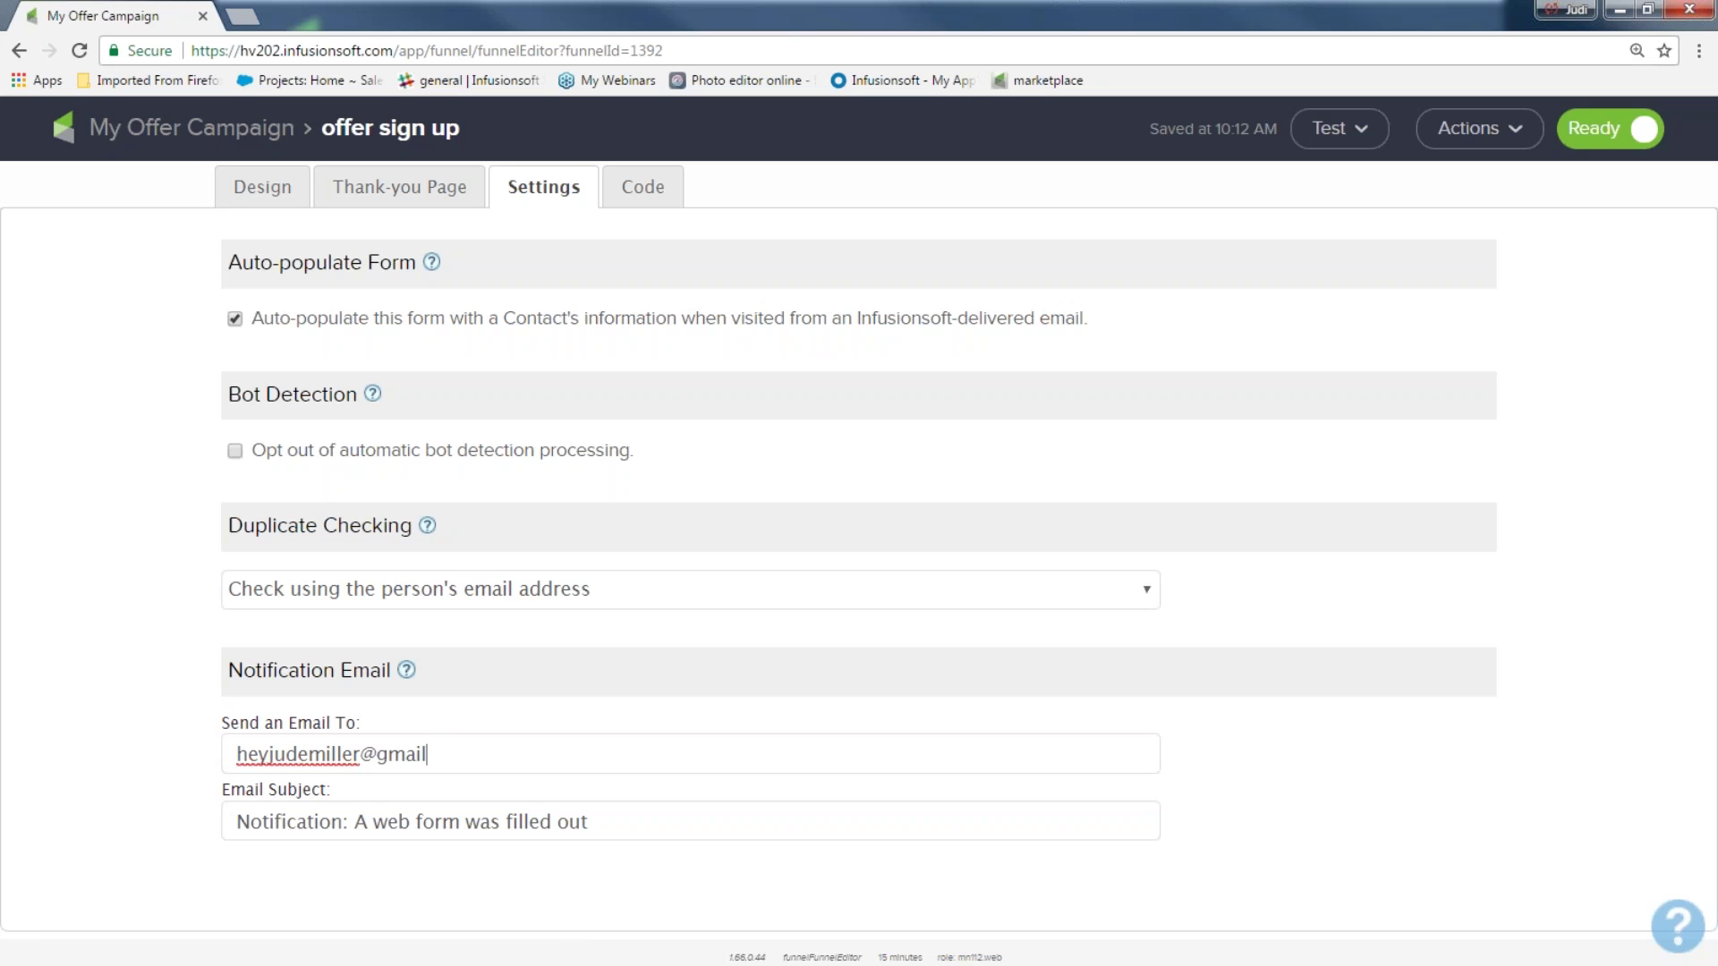
pyautogui.moveTo(489, 758); pyautogui.dragTo(228, 785)
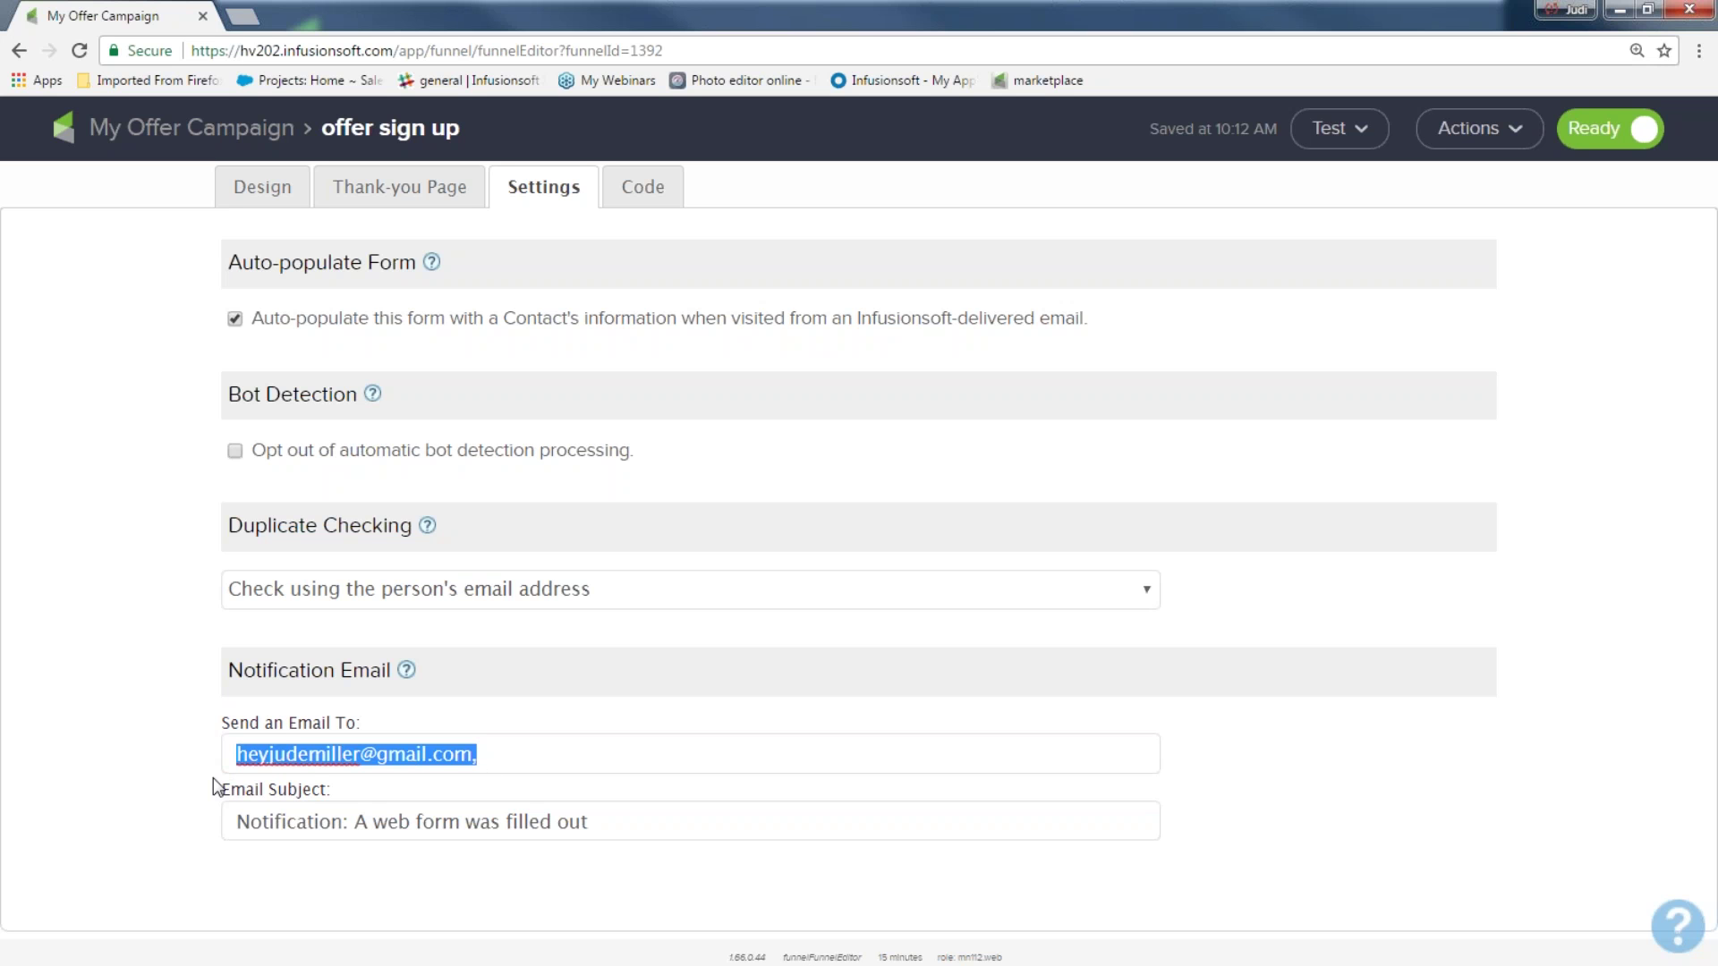
# Append 'for my great offer!!' to the notification email subject and tick the bot-detection opt-out
pyautogui.moveTo(590, 822); pyautogui.dragTo(212, 818)
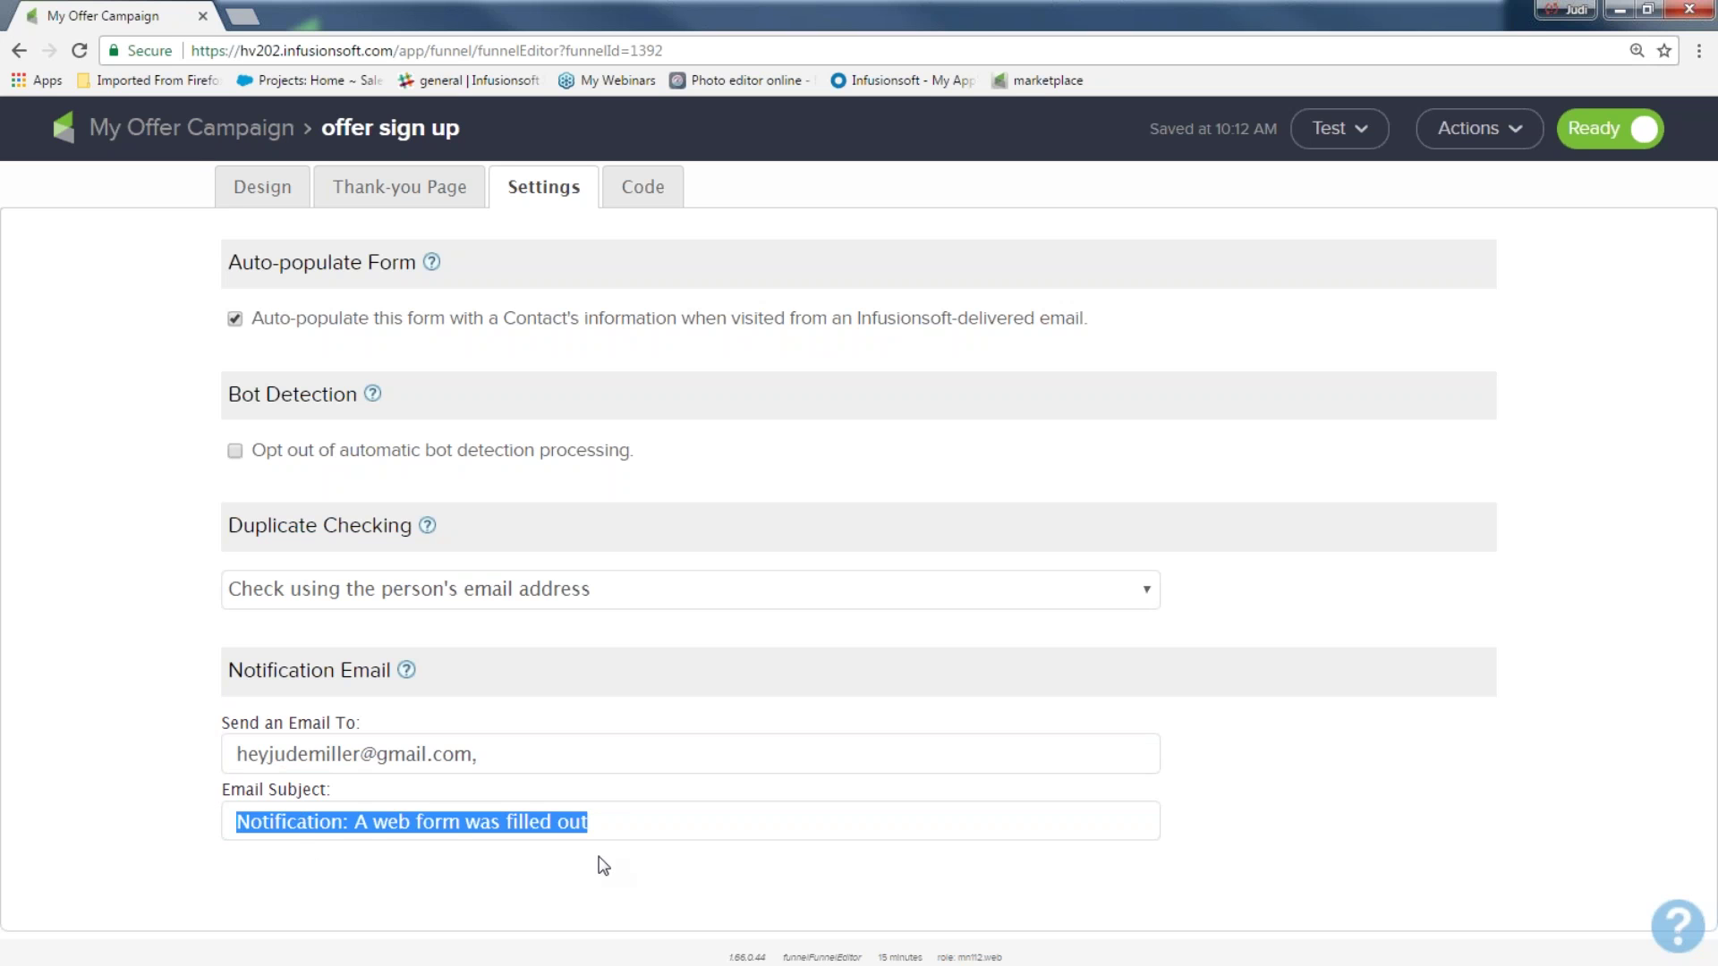
pyautogui.click(627, 823)
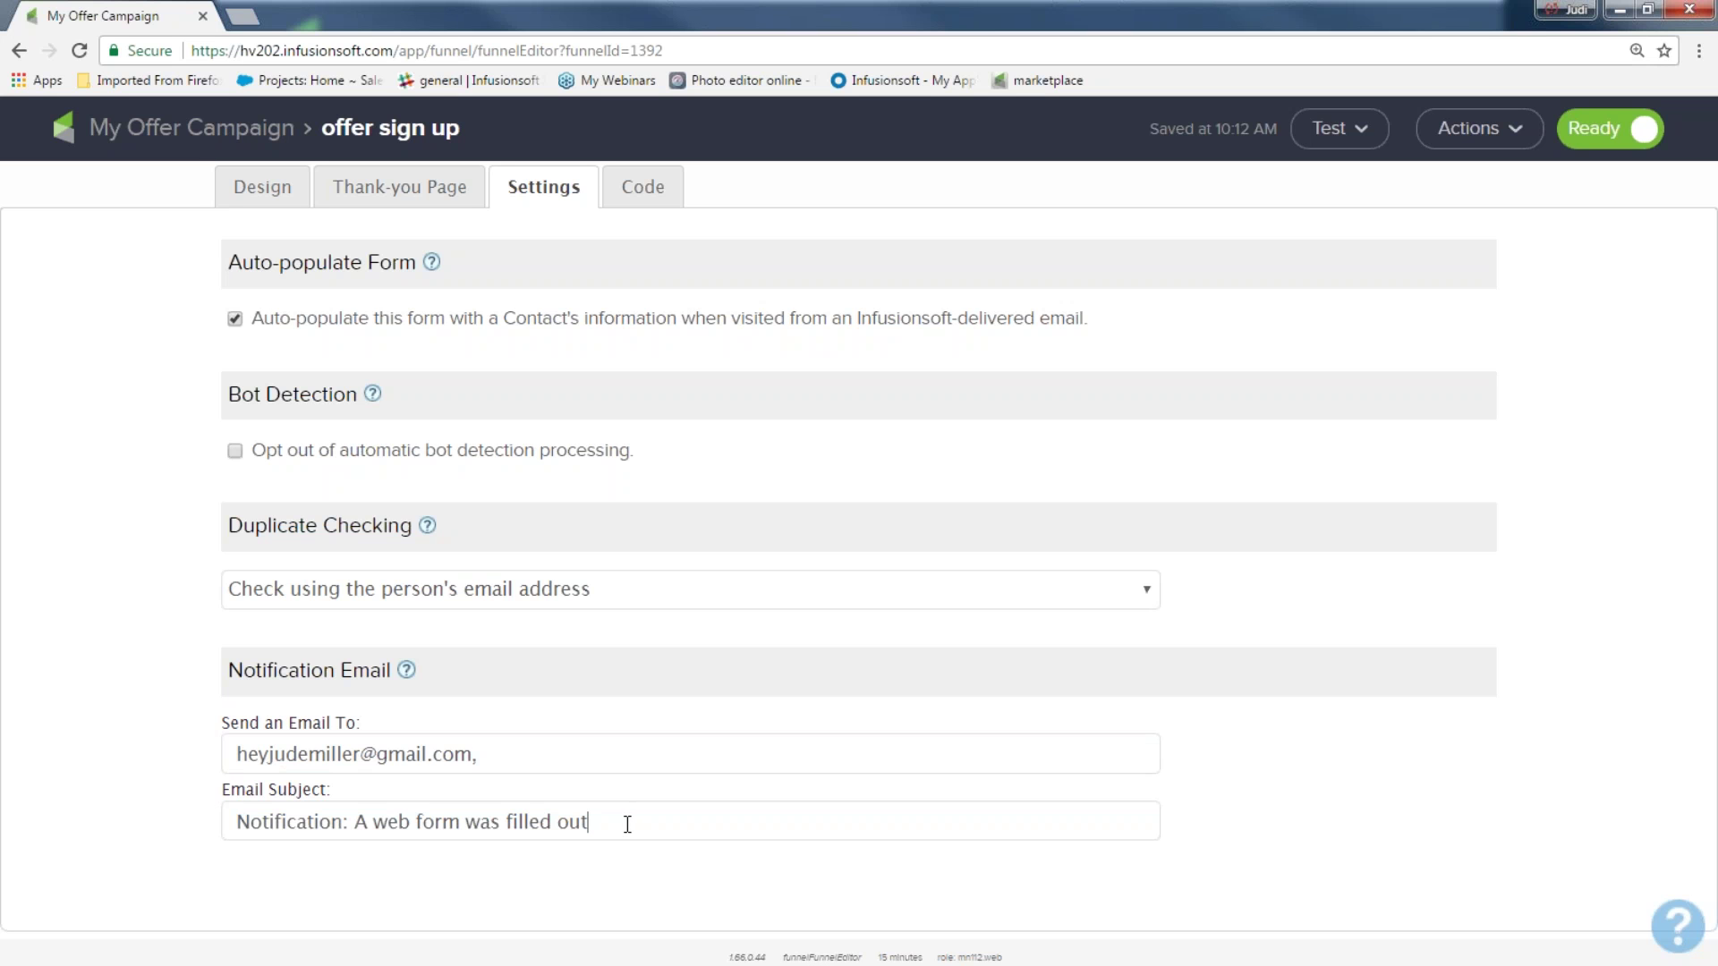
pyautogui.write('for my great offer!!')
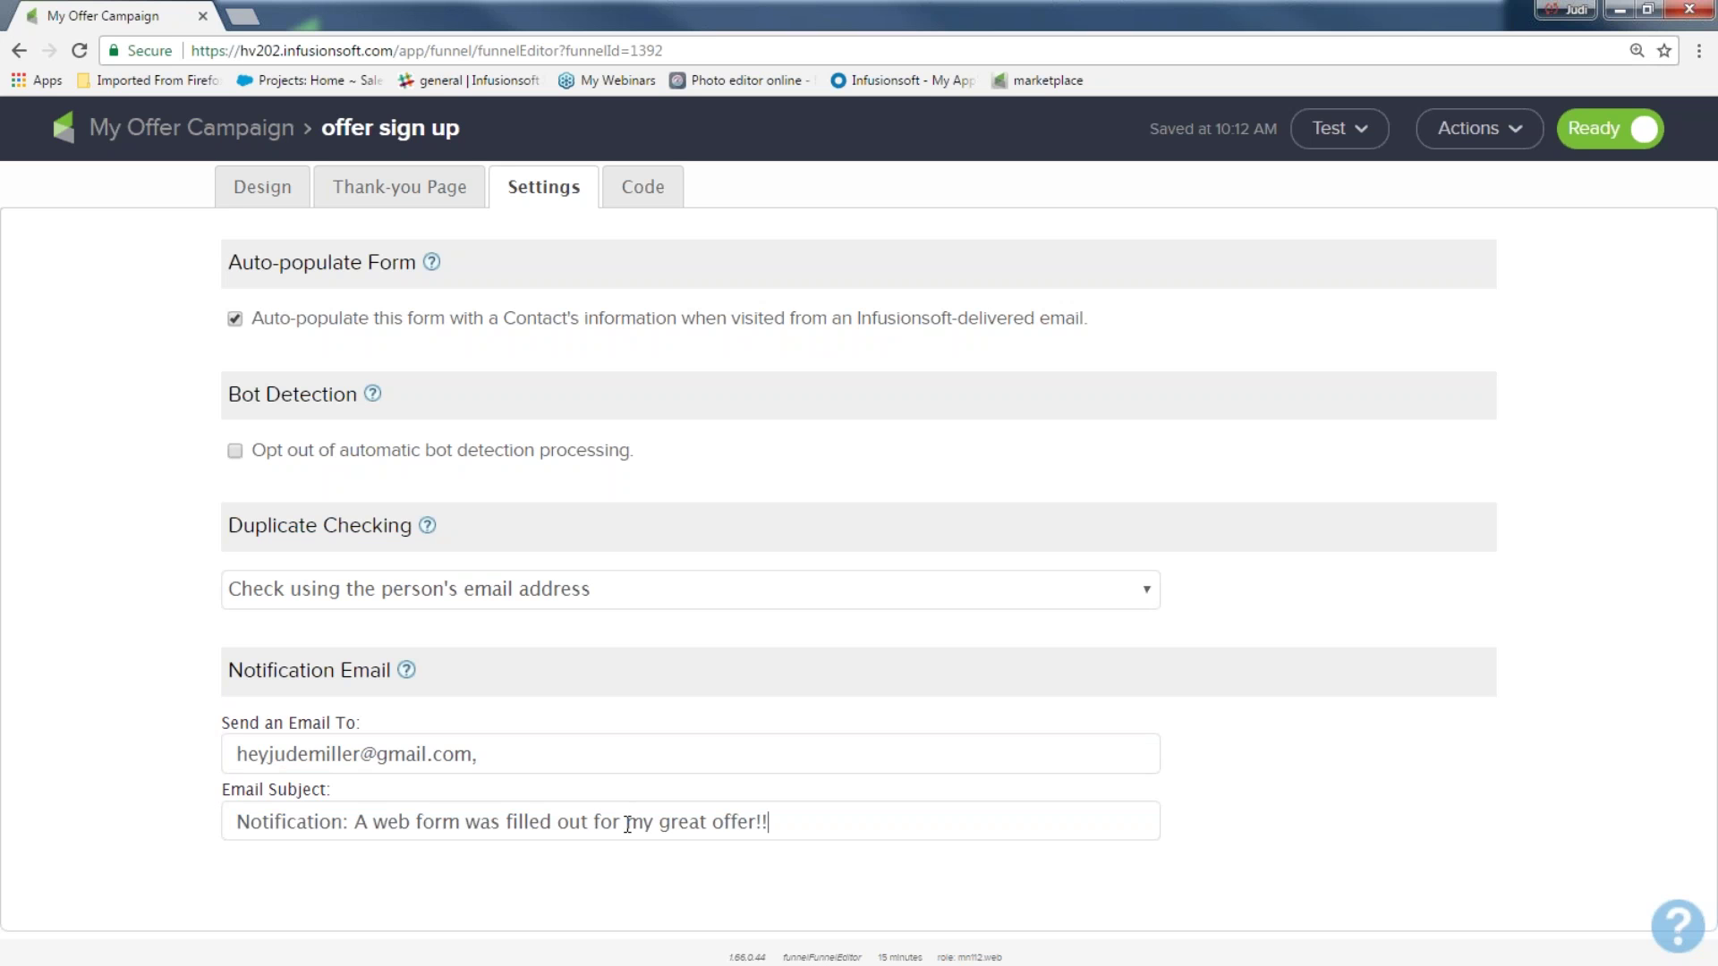
pyautogui.moveTo(228, 394); pyautogui.dragTo(340, 387)
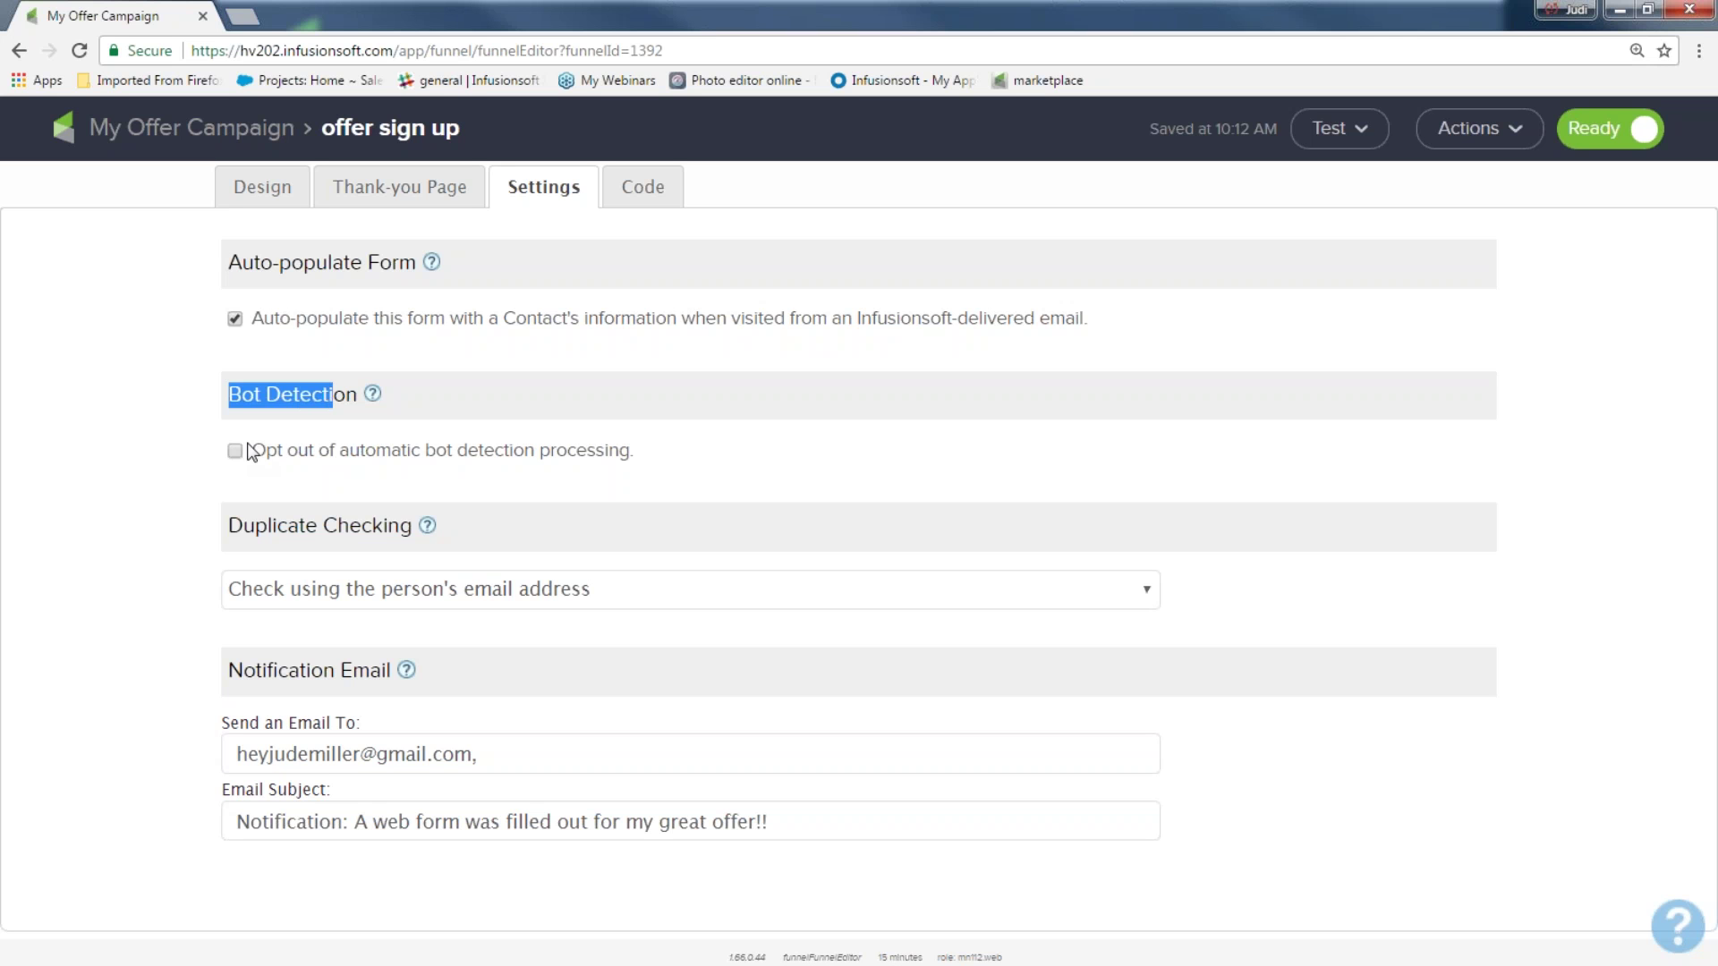
pyautogui.click(234, 451)
# Untick the bot-detection opt-out and delete the notification recipient address
pyautogui.click(234, 452)
pyautogui.moveTo(216, 492); pyautogui.dragTo(222, 477)
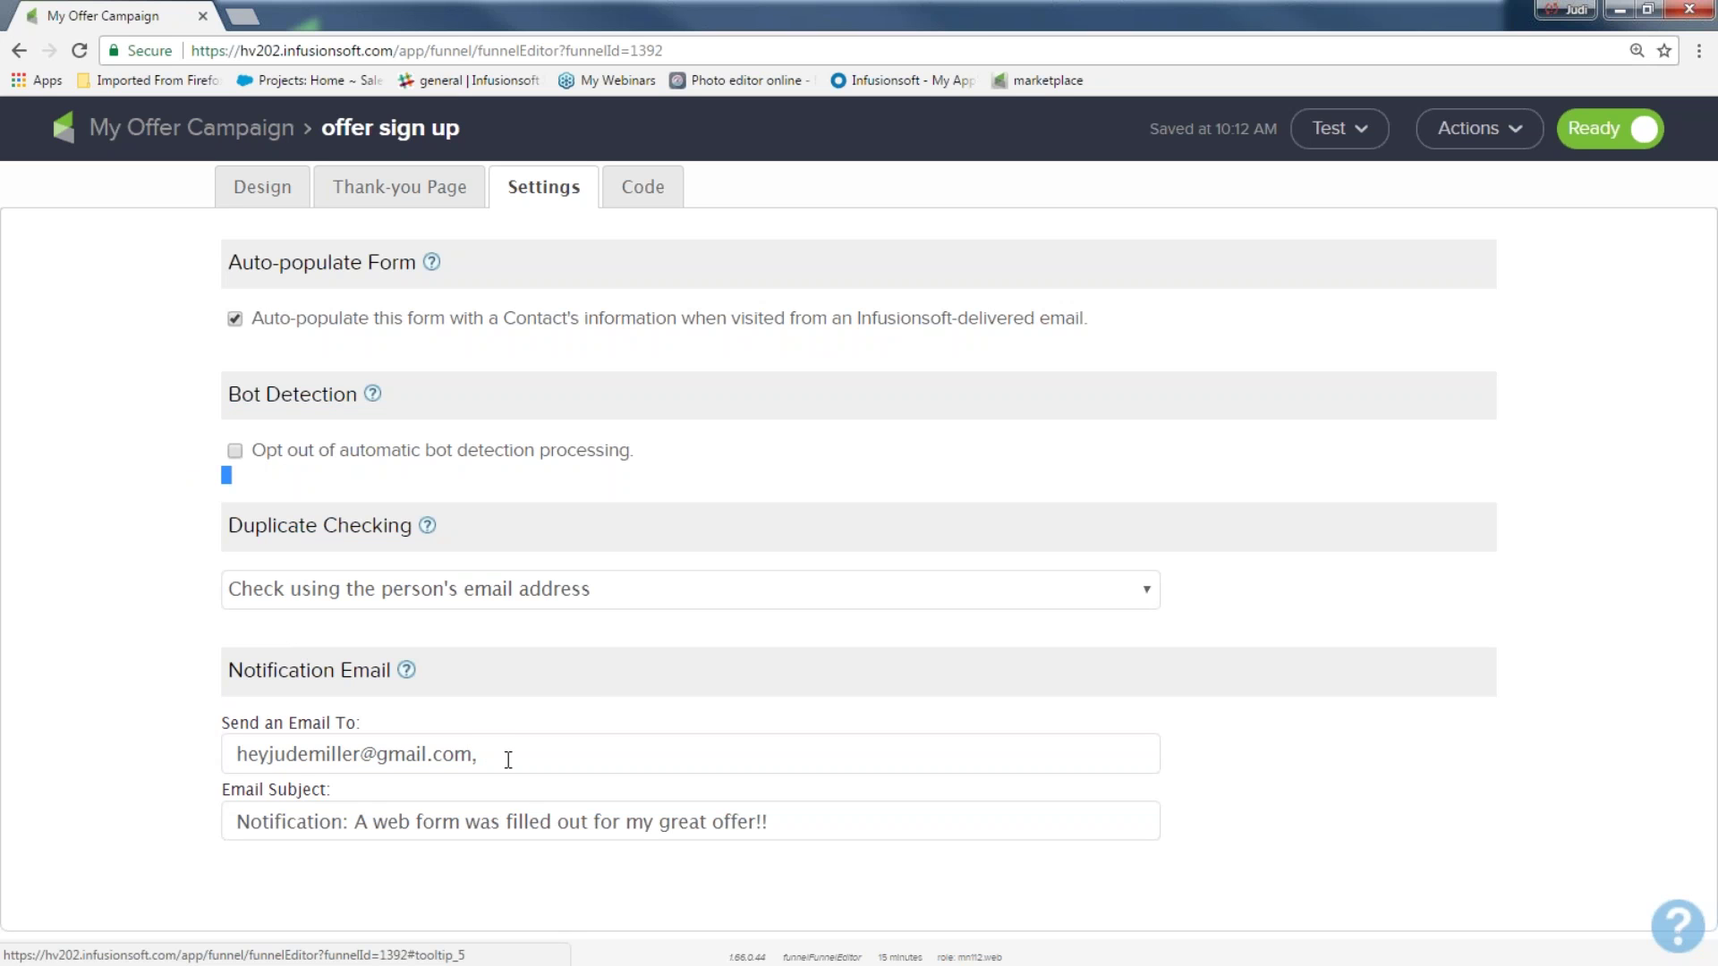
pyautogui.moveTo(508, 760); pyautogui.dragTo(211, 749)
pyautogui.press('BackSpace')
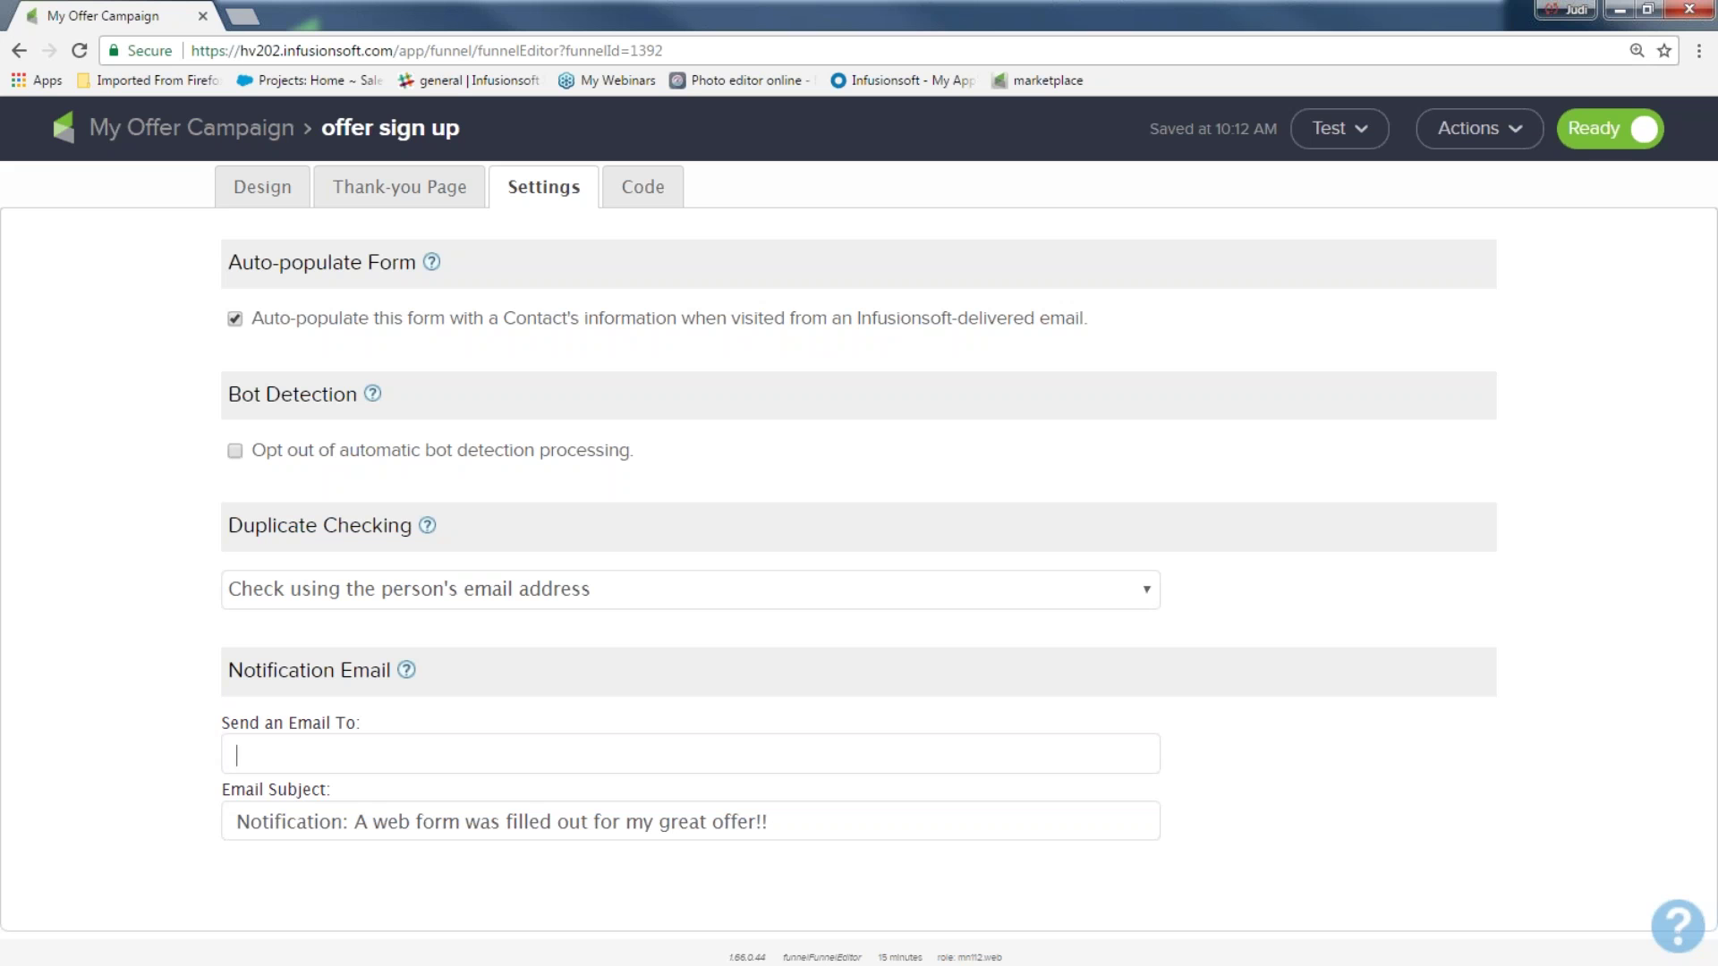
pyautogui.click(656, 199)
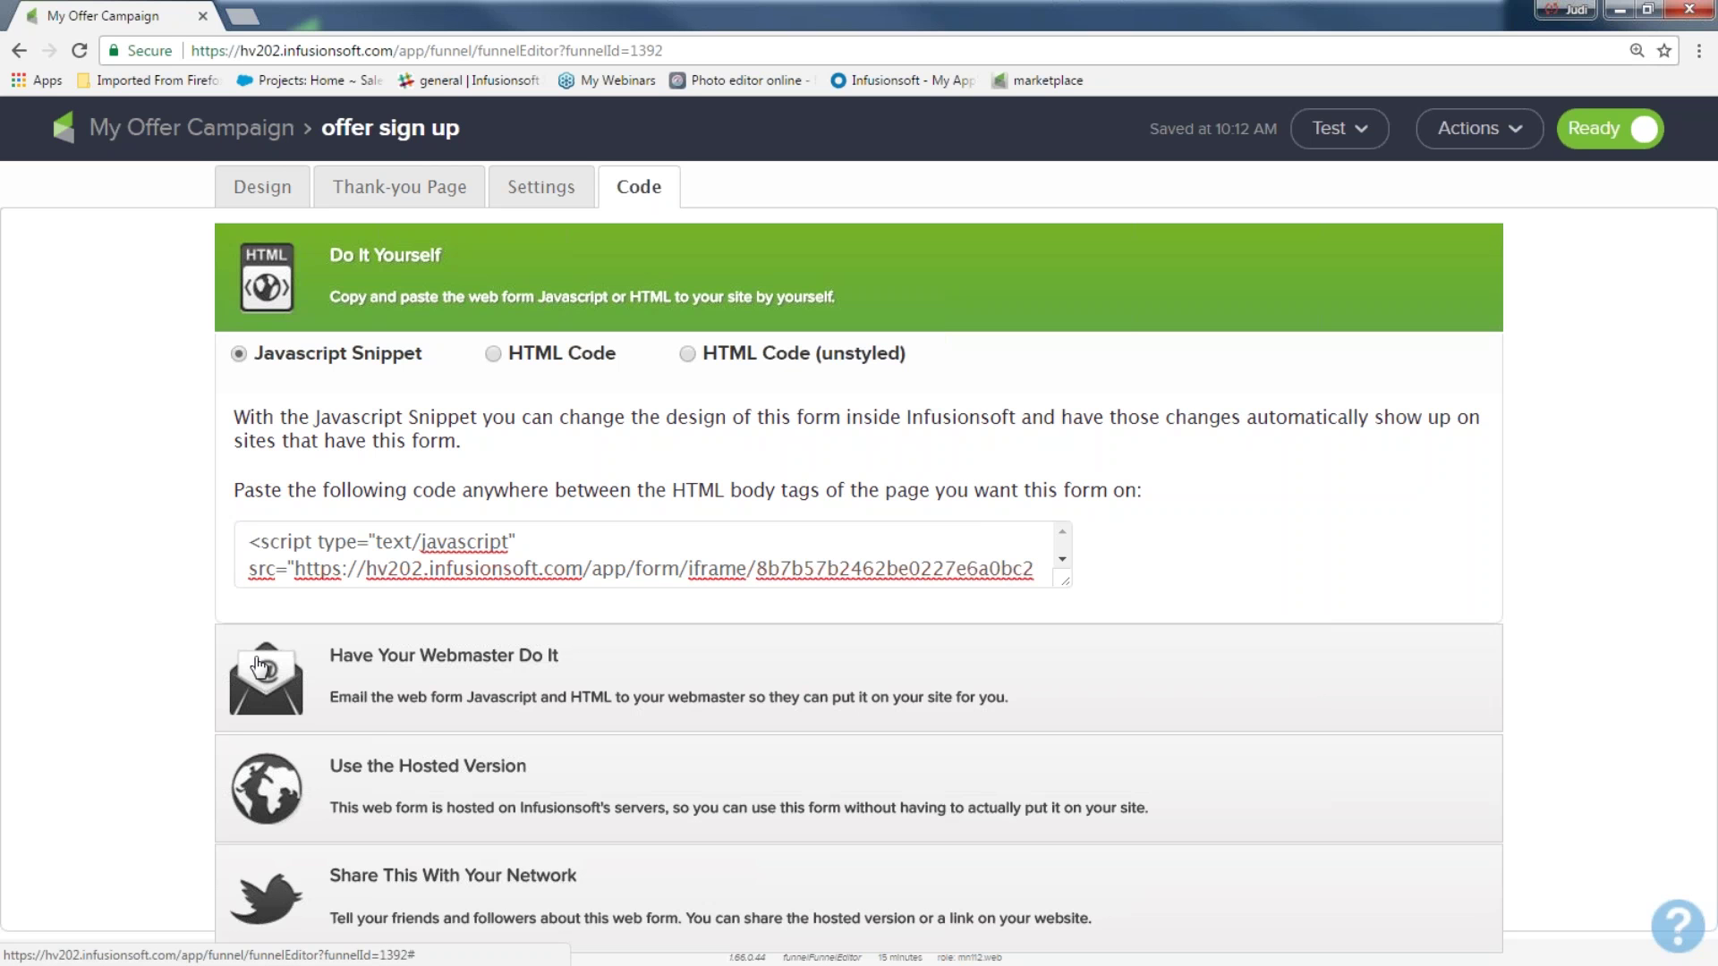
# Expand Have Your Webmaster Do It, then return to the Do It Yourself copy-and-paste option
pyautogui.click(386, 663)
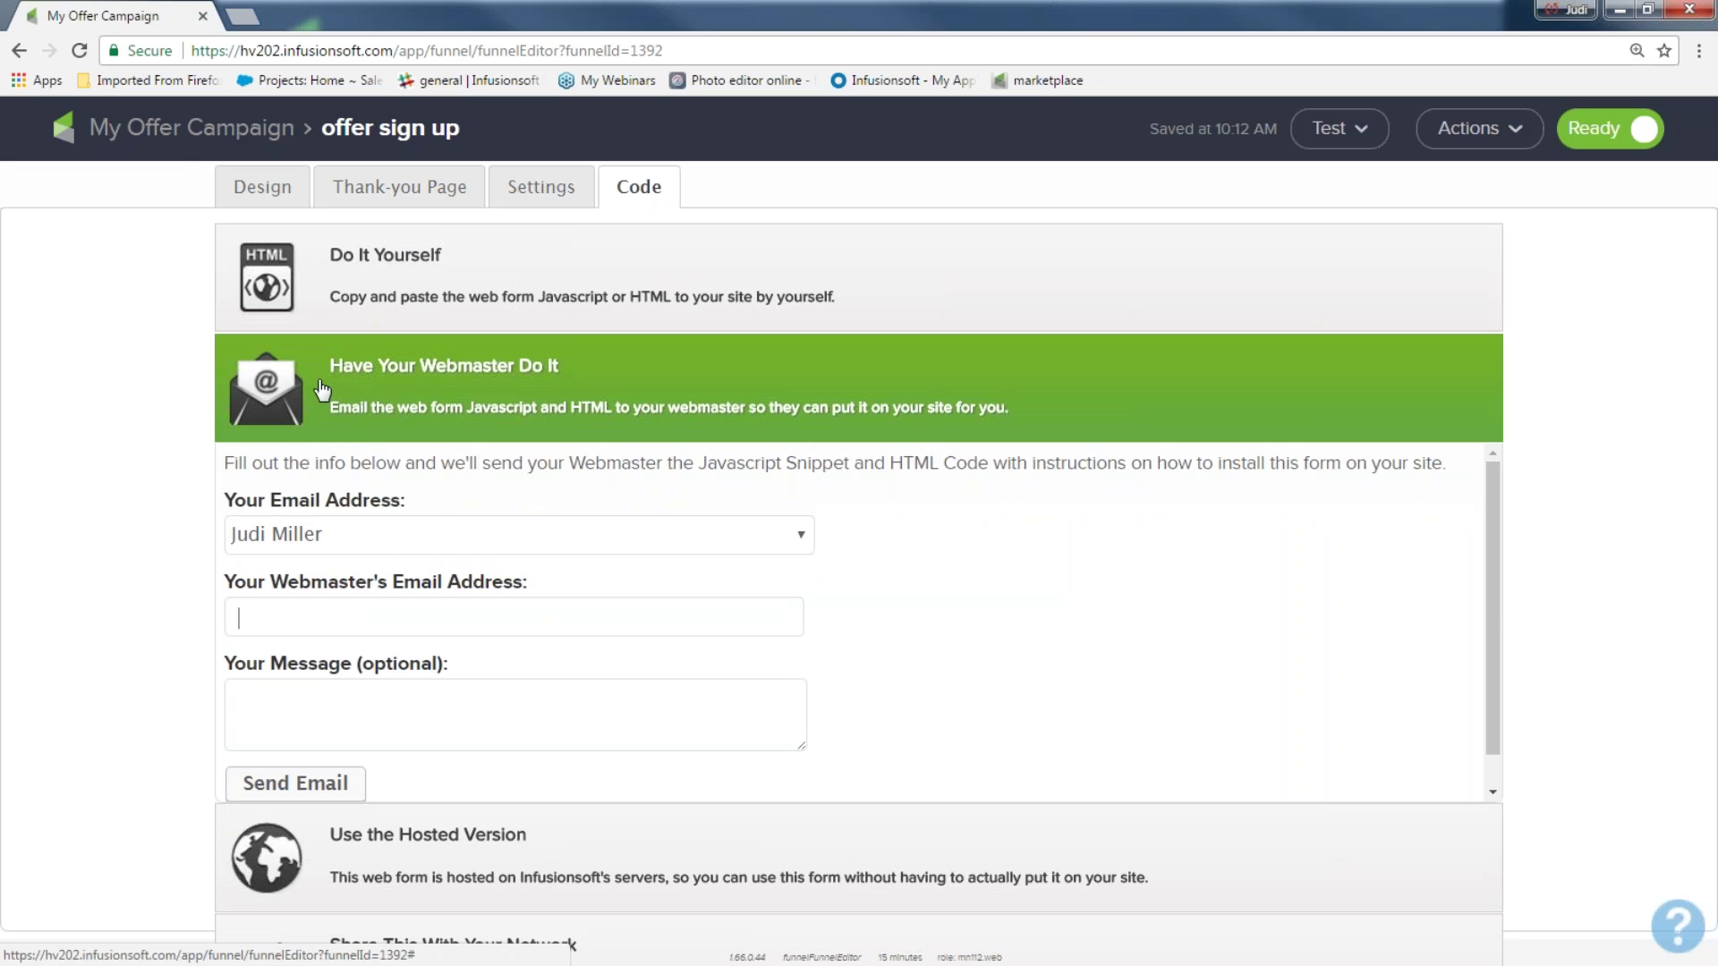
pyautogui.click(302, 706)
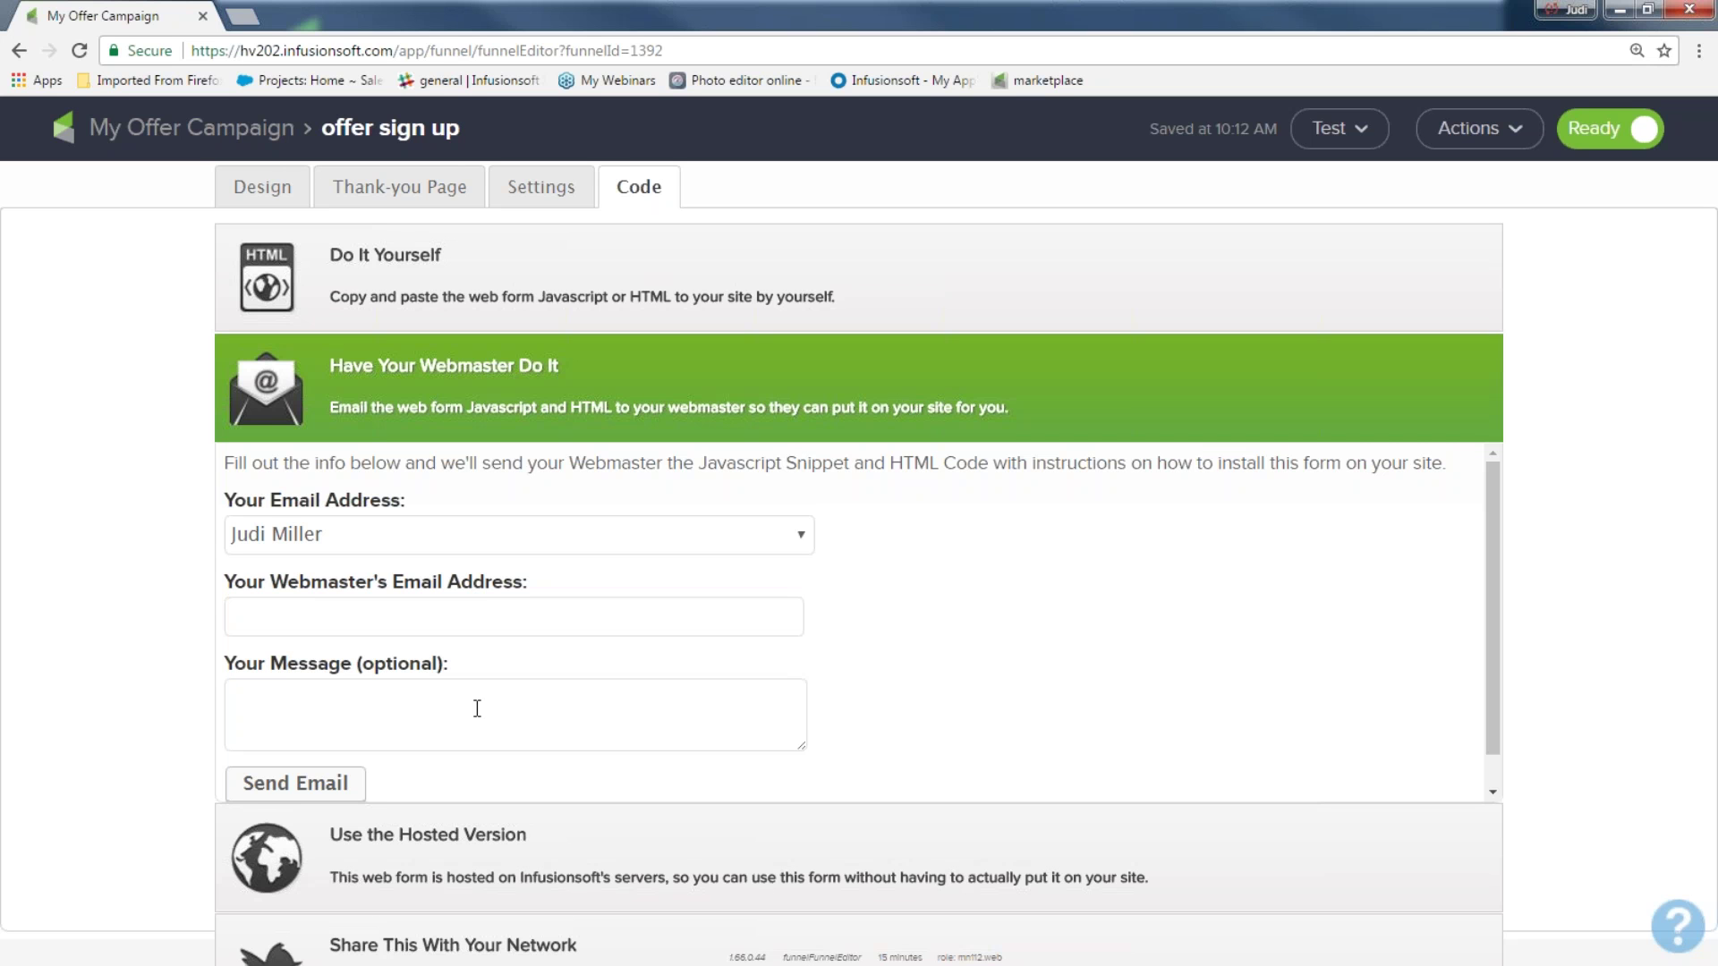
pyautogui.click(390, 269)
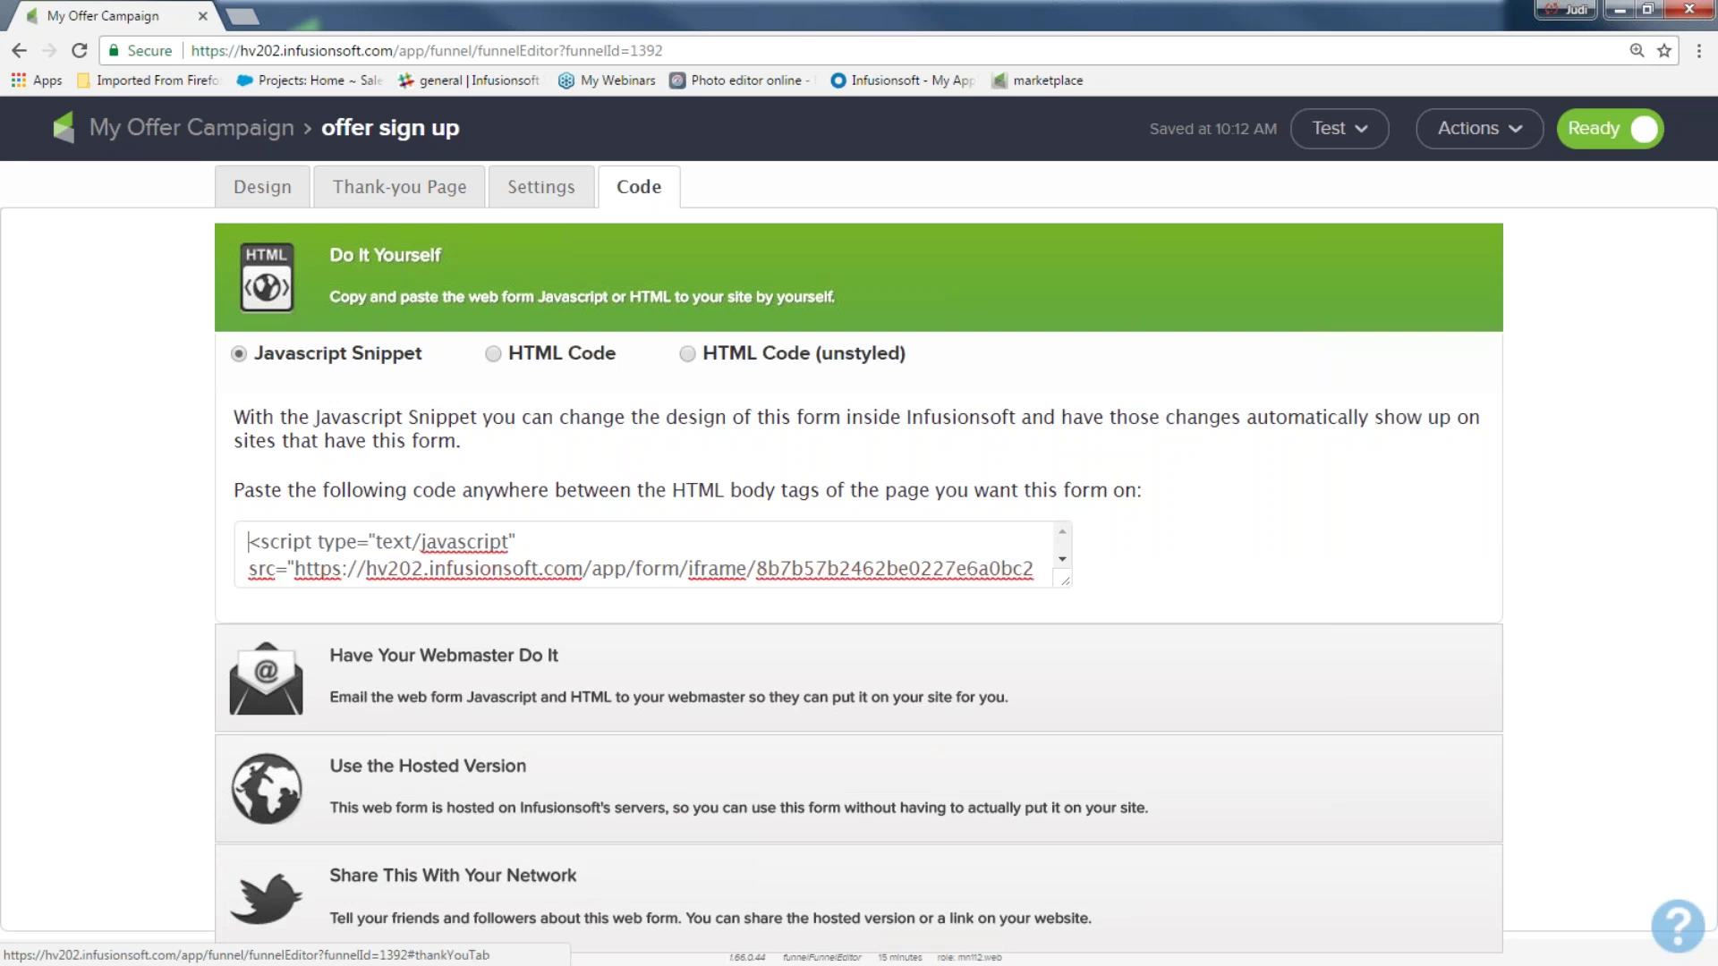
# Switch the Do It Yourself embed code from Javascript Snippet to HTML Code
pyautogui.moveTo(250, 542); pyautogui.dragTo(1082, 580)
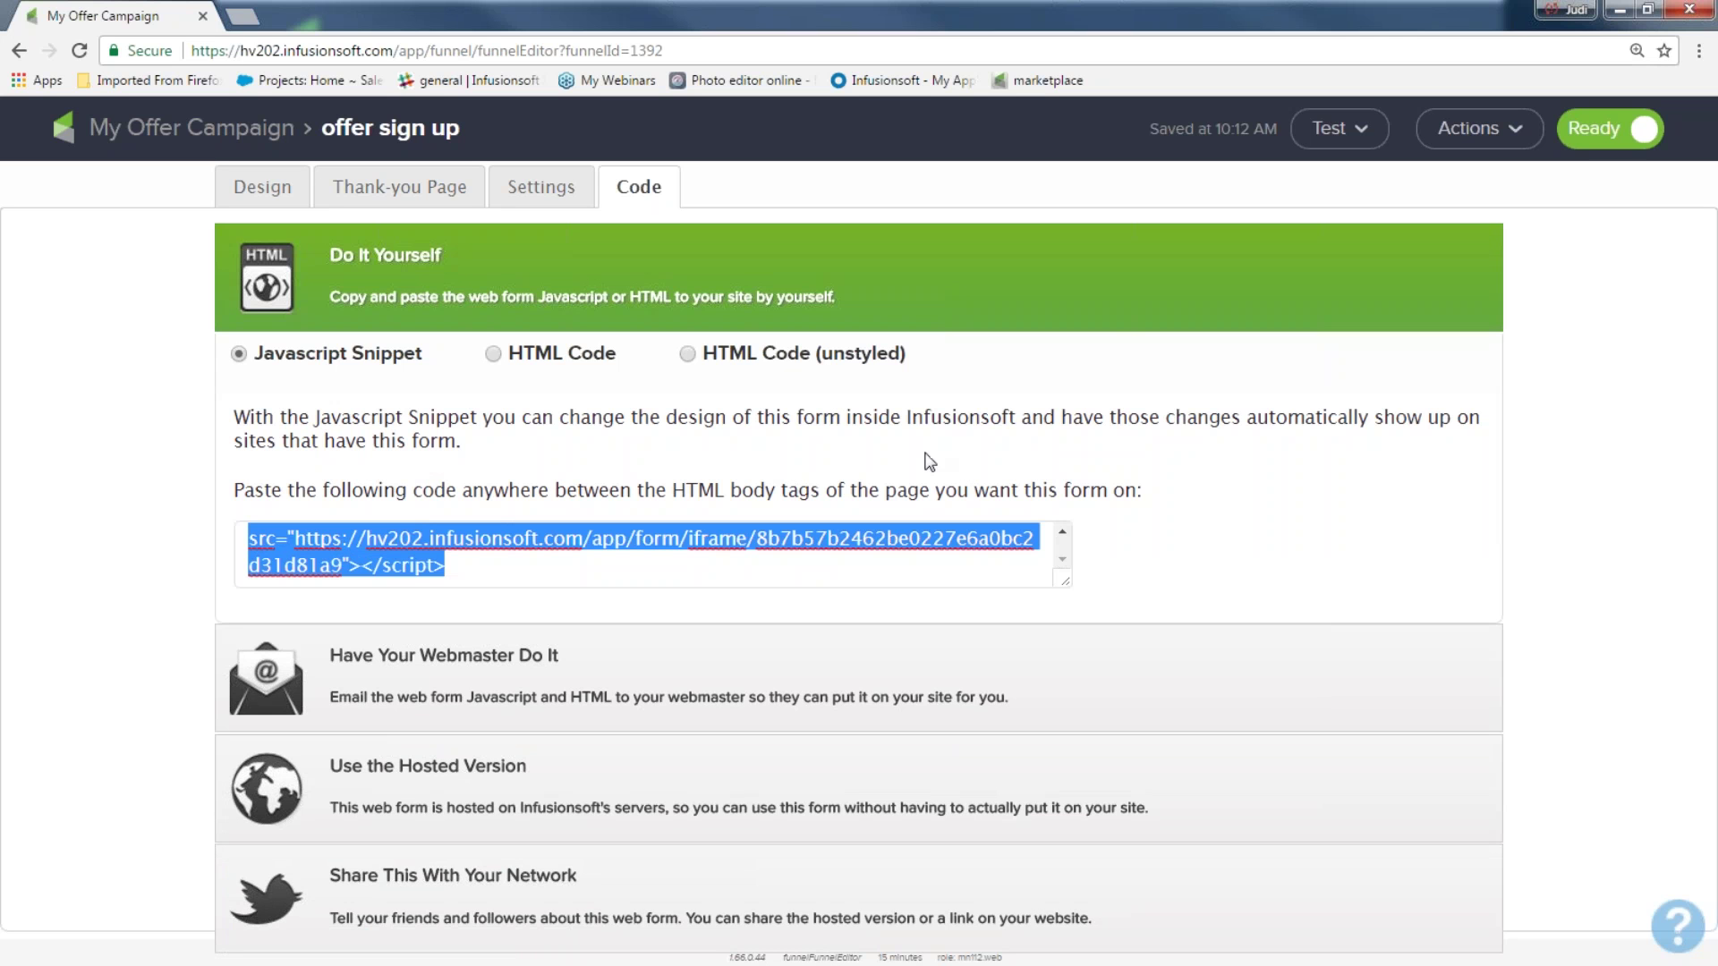
pyautogui.moveTo(454, 368); pyautogui.dragTo(254, 363)
pyautogui.moveTo(624, 356); pyautogui.dragTo(517, 372)
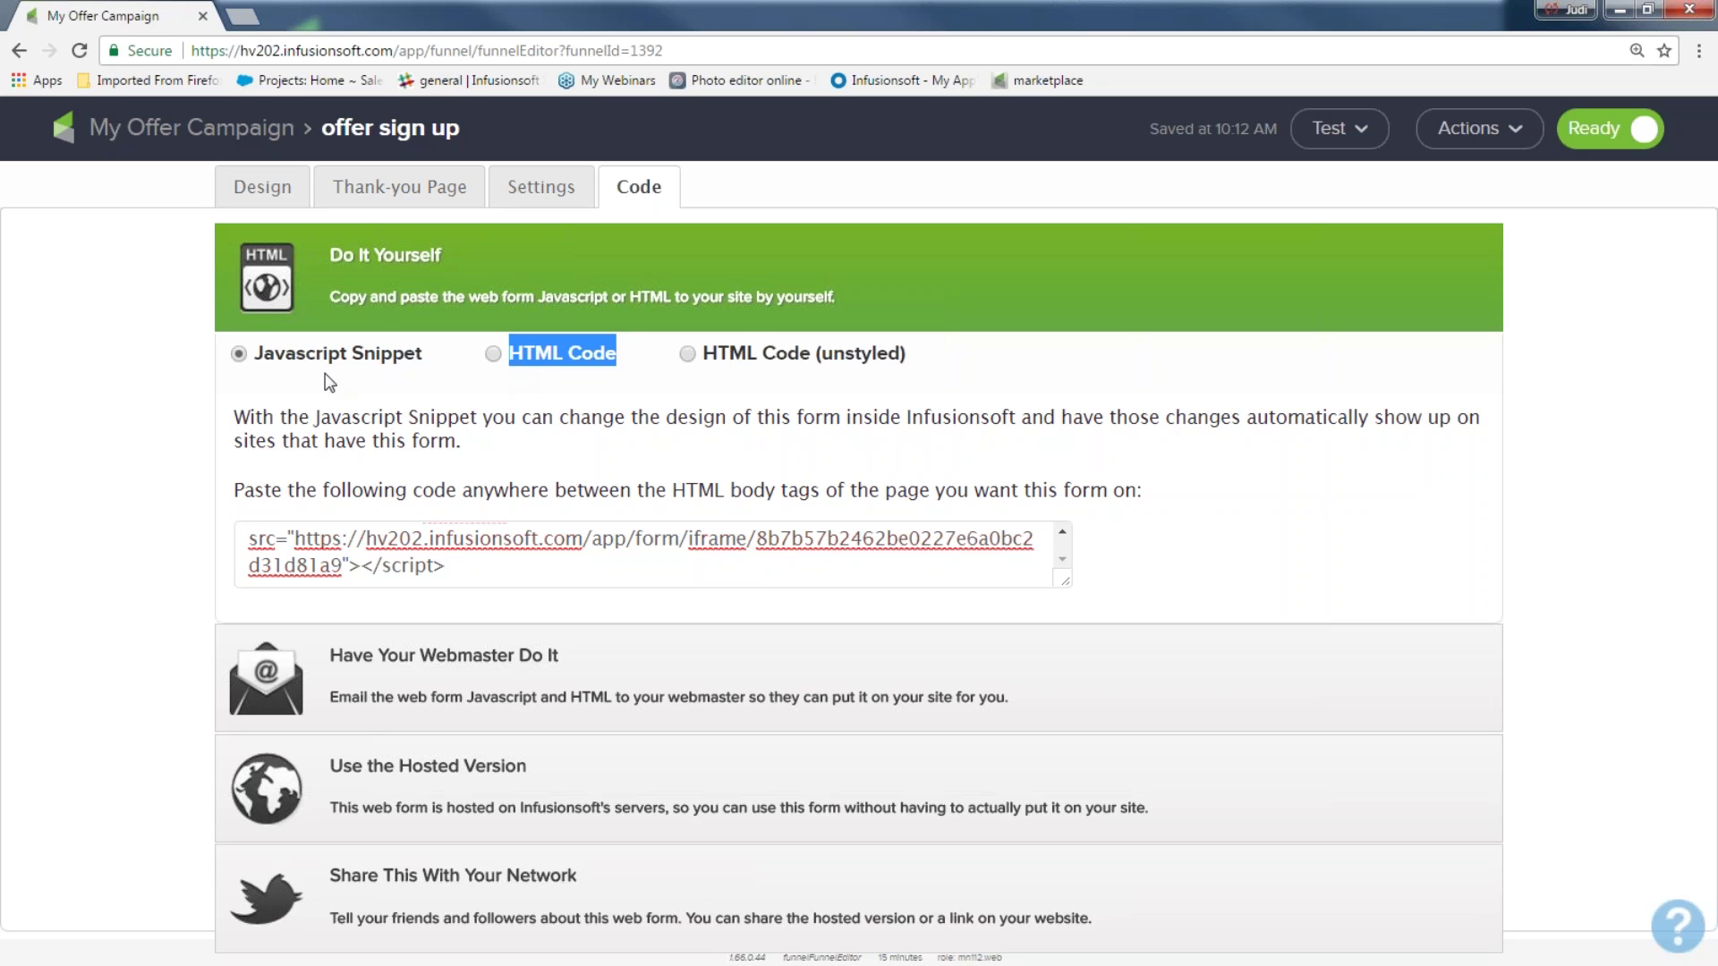
pyautogui.moveTo(422, 357); pyautogui.dragTo(254, 417)
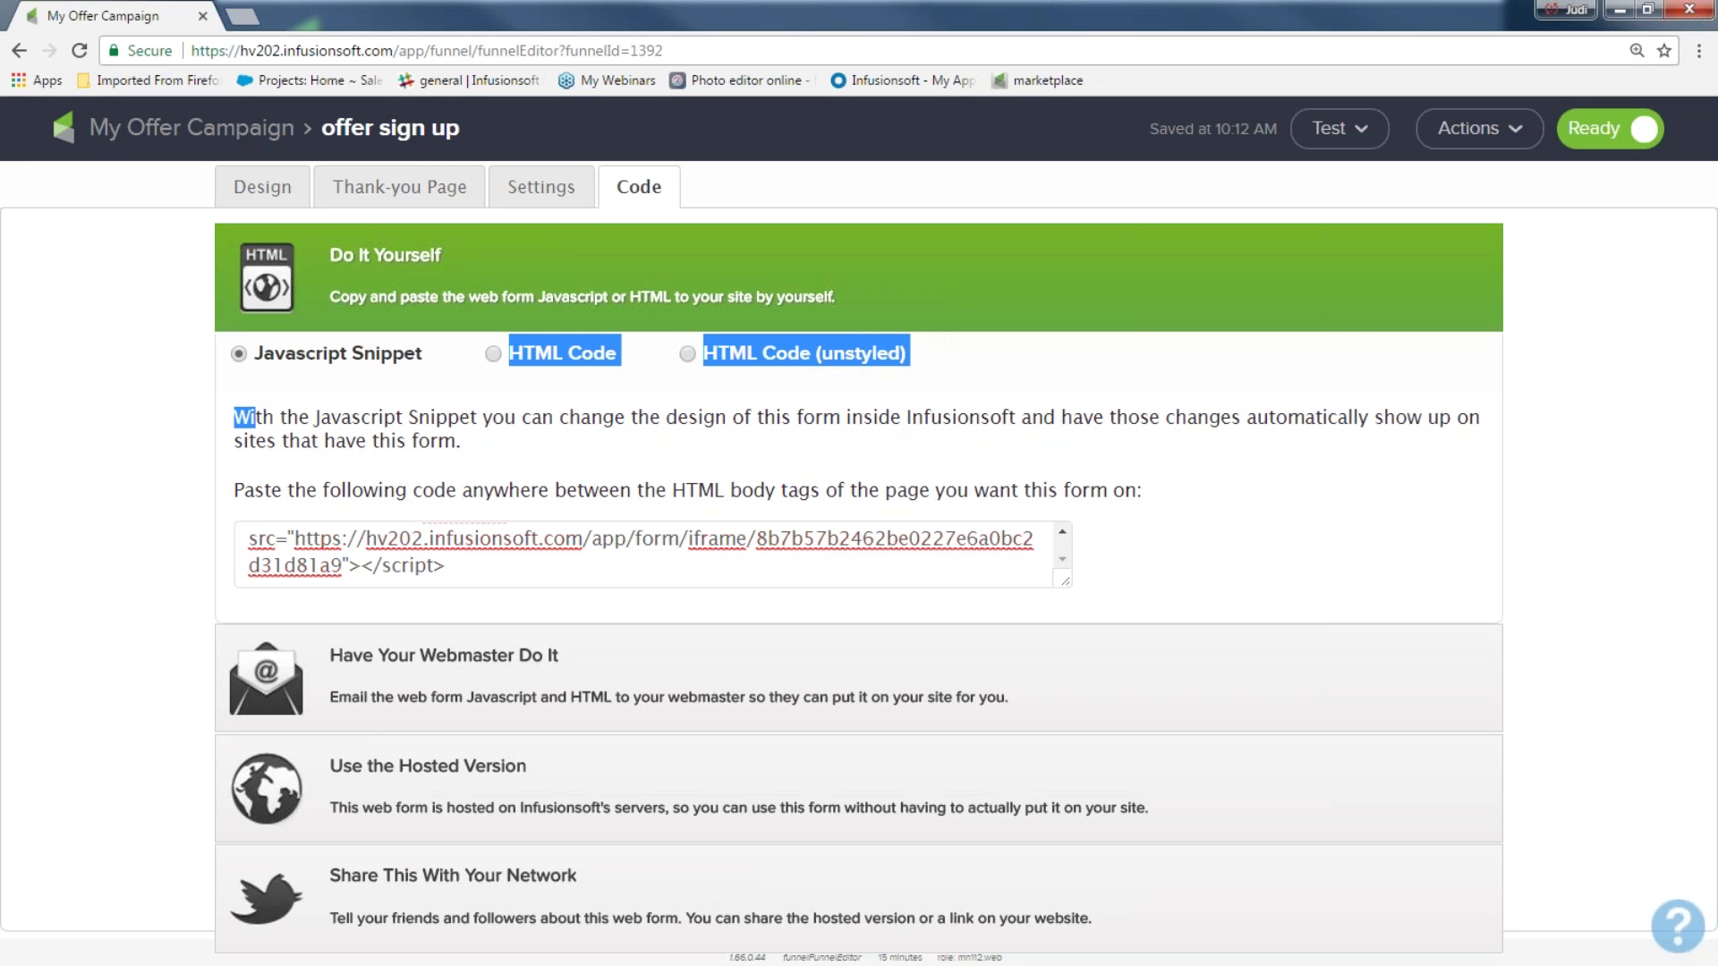
pyautogui.click(604, 367)
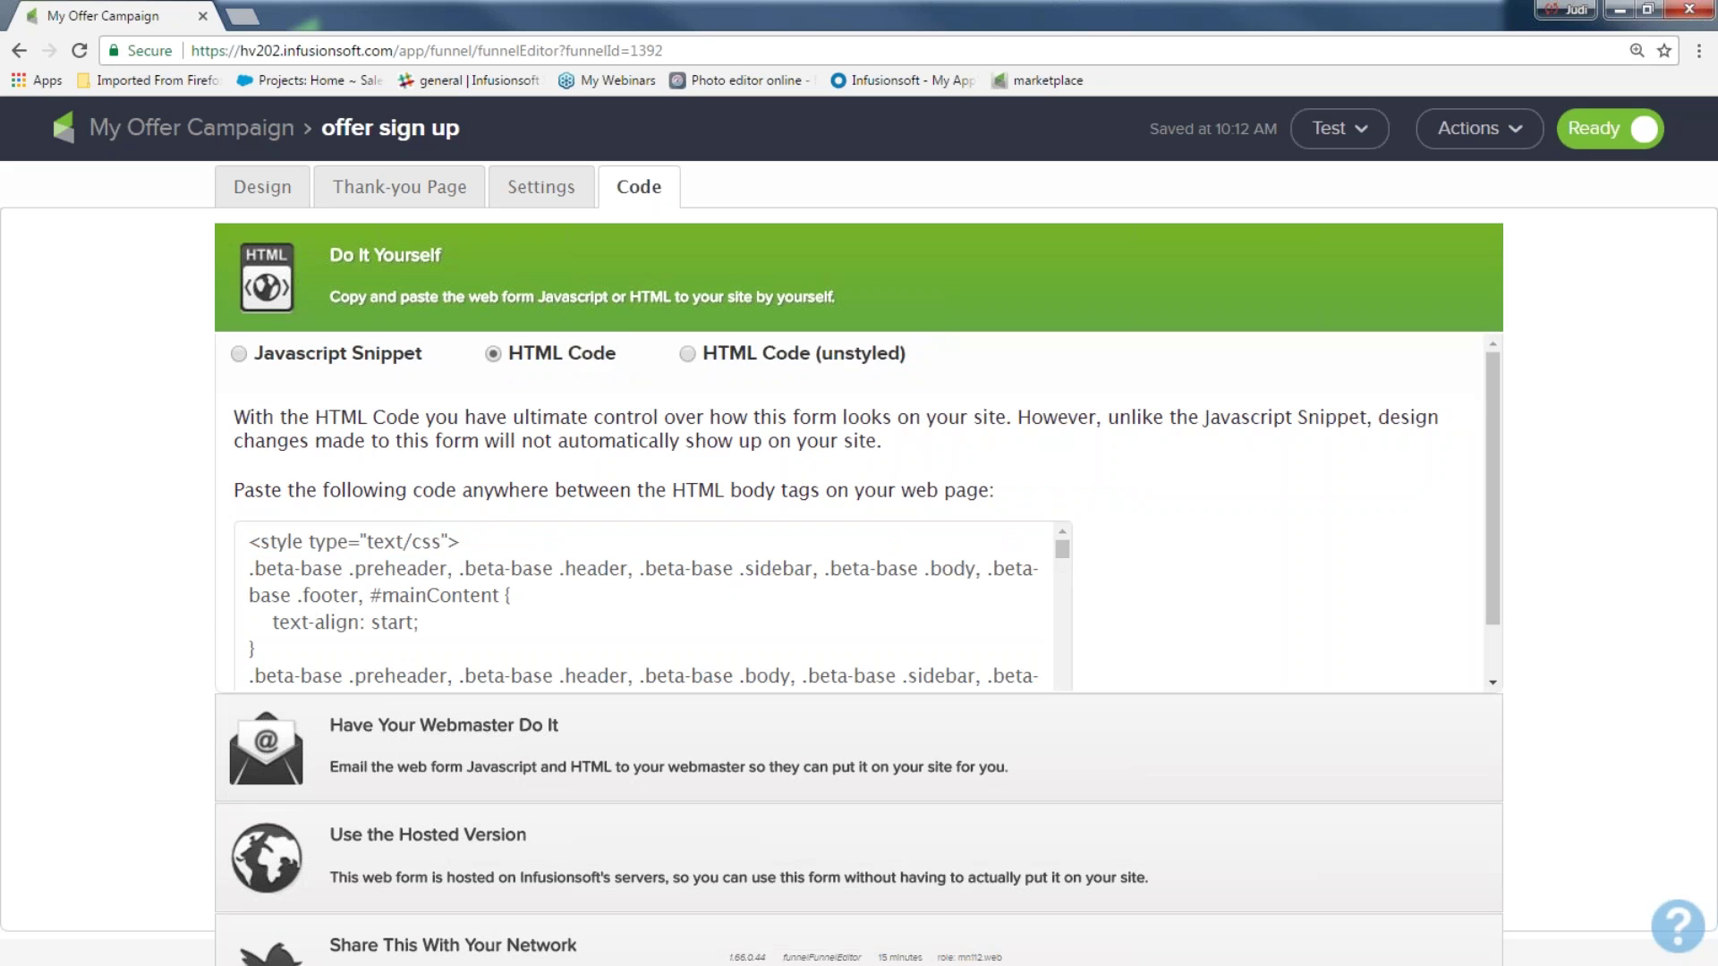
# Expand Use the Hosted Version to reveal the Web Form URL and the offer-sign-up4 Pretty URL
pyautogui.moveTo(613, 373); pyautogui.dragTo(512, 419)
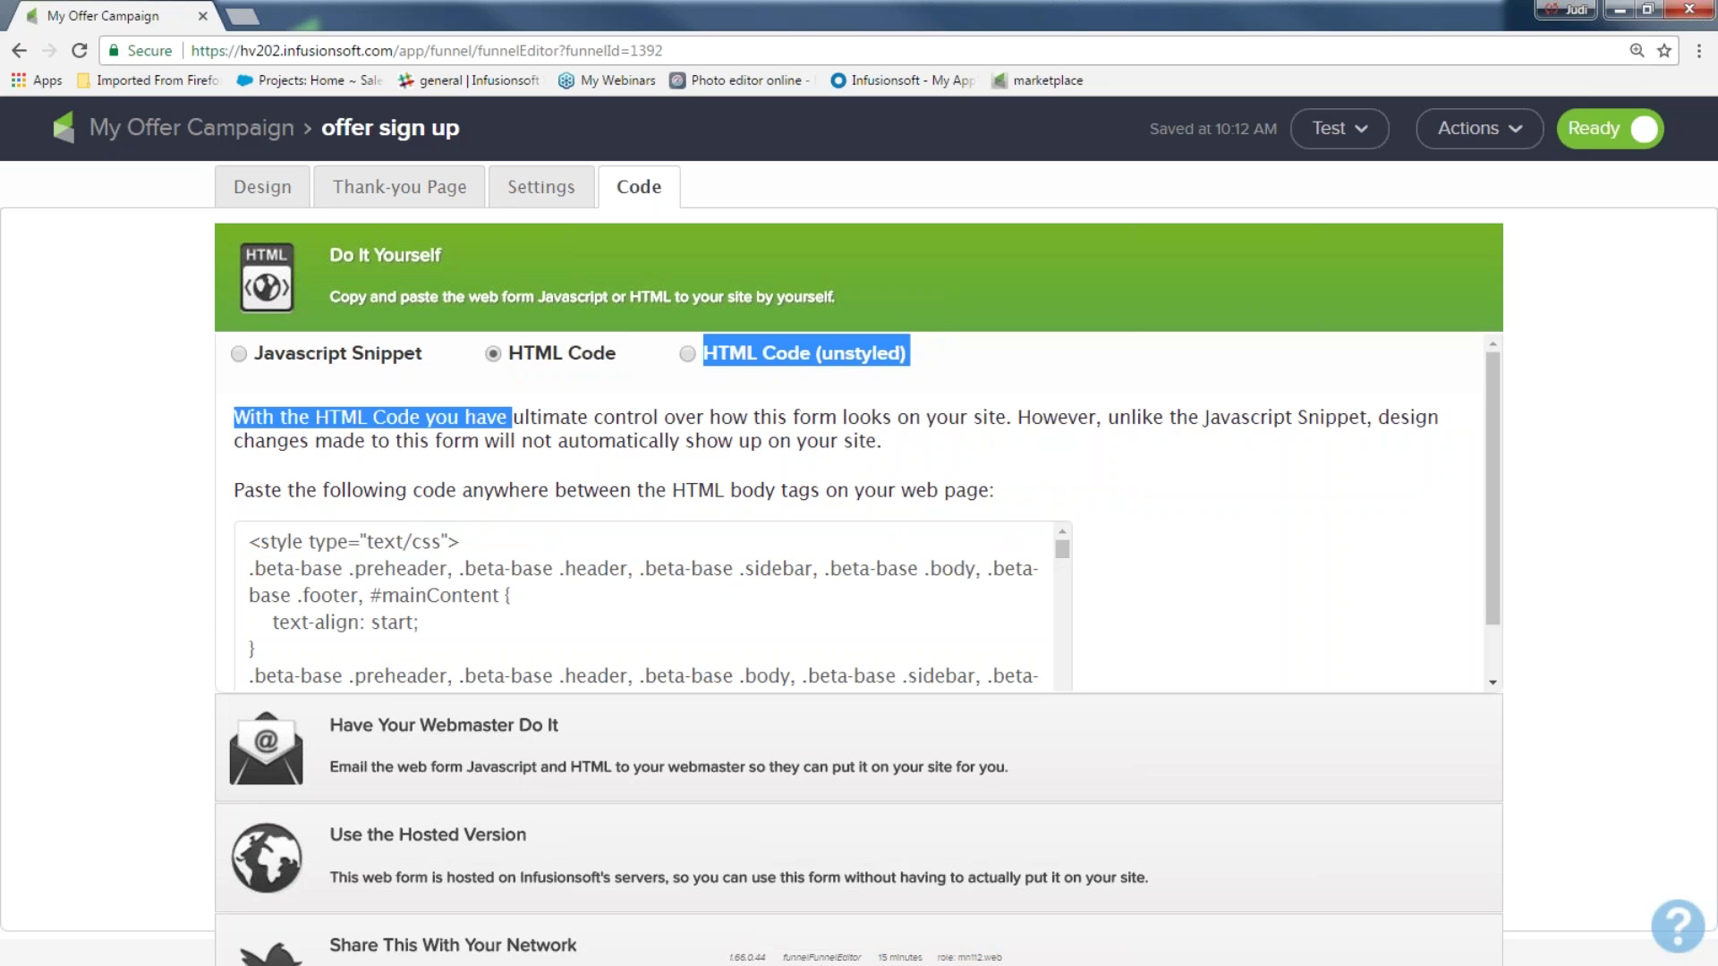
pyautogui.moveTo(542, 641); pyautogui.dragTo(235, 542)
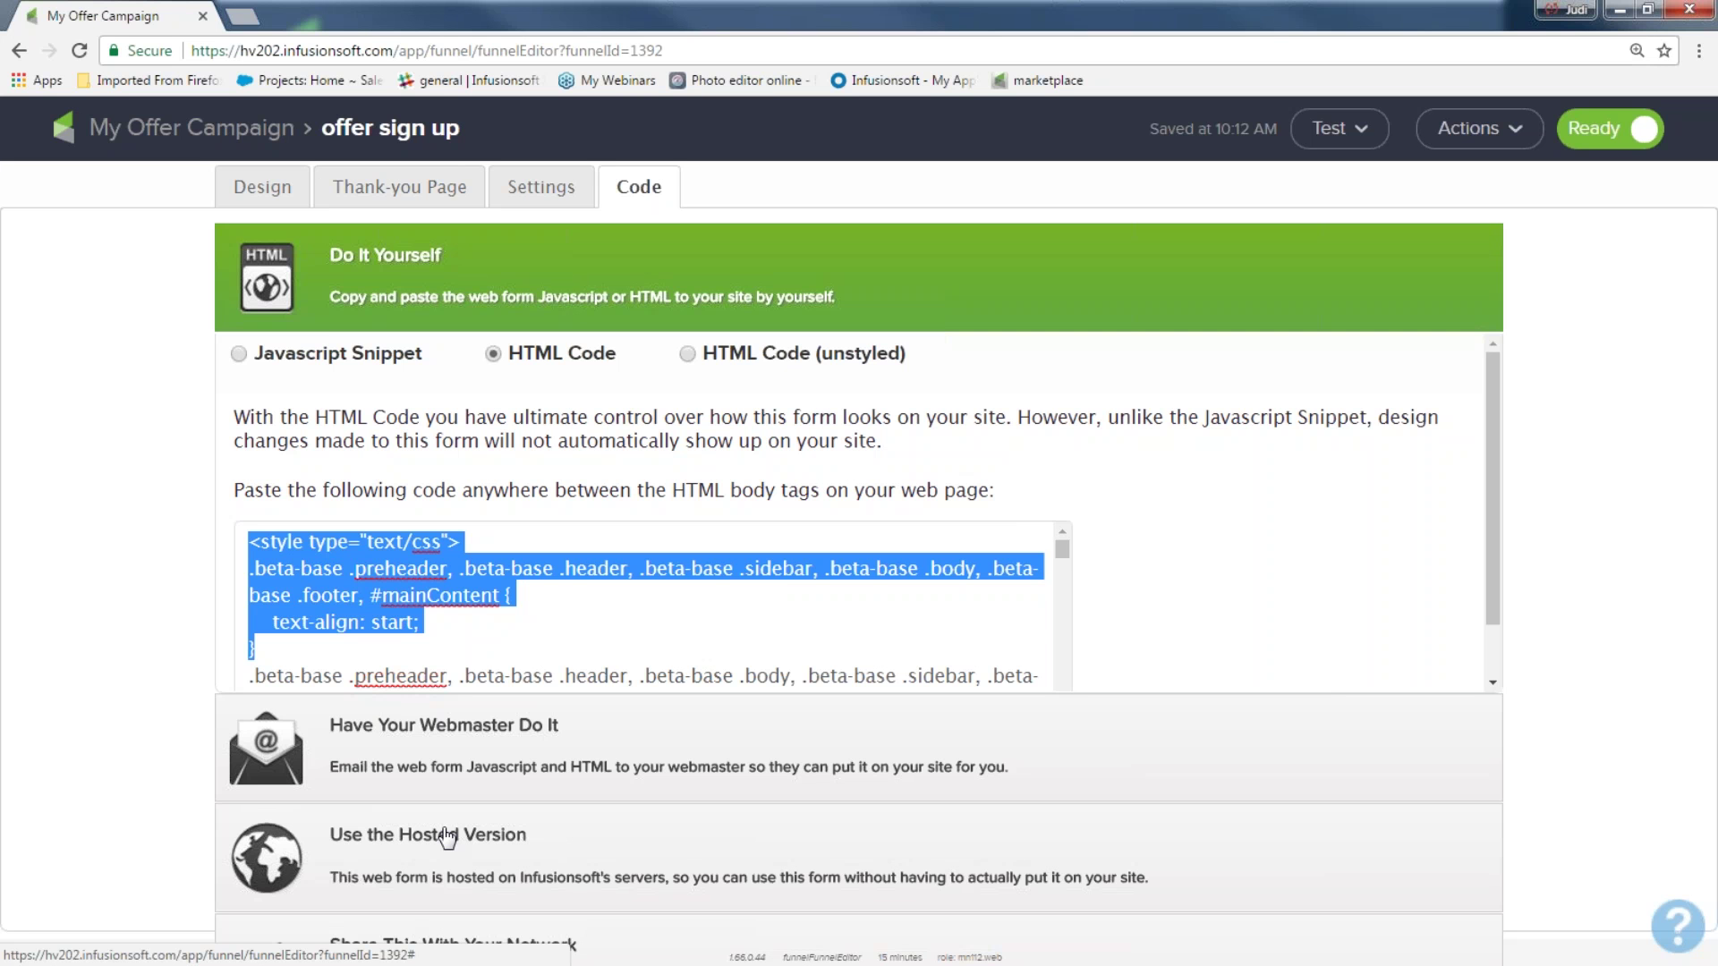
pyautogui.click(502, 848)
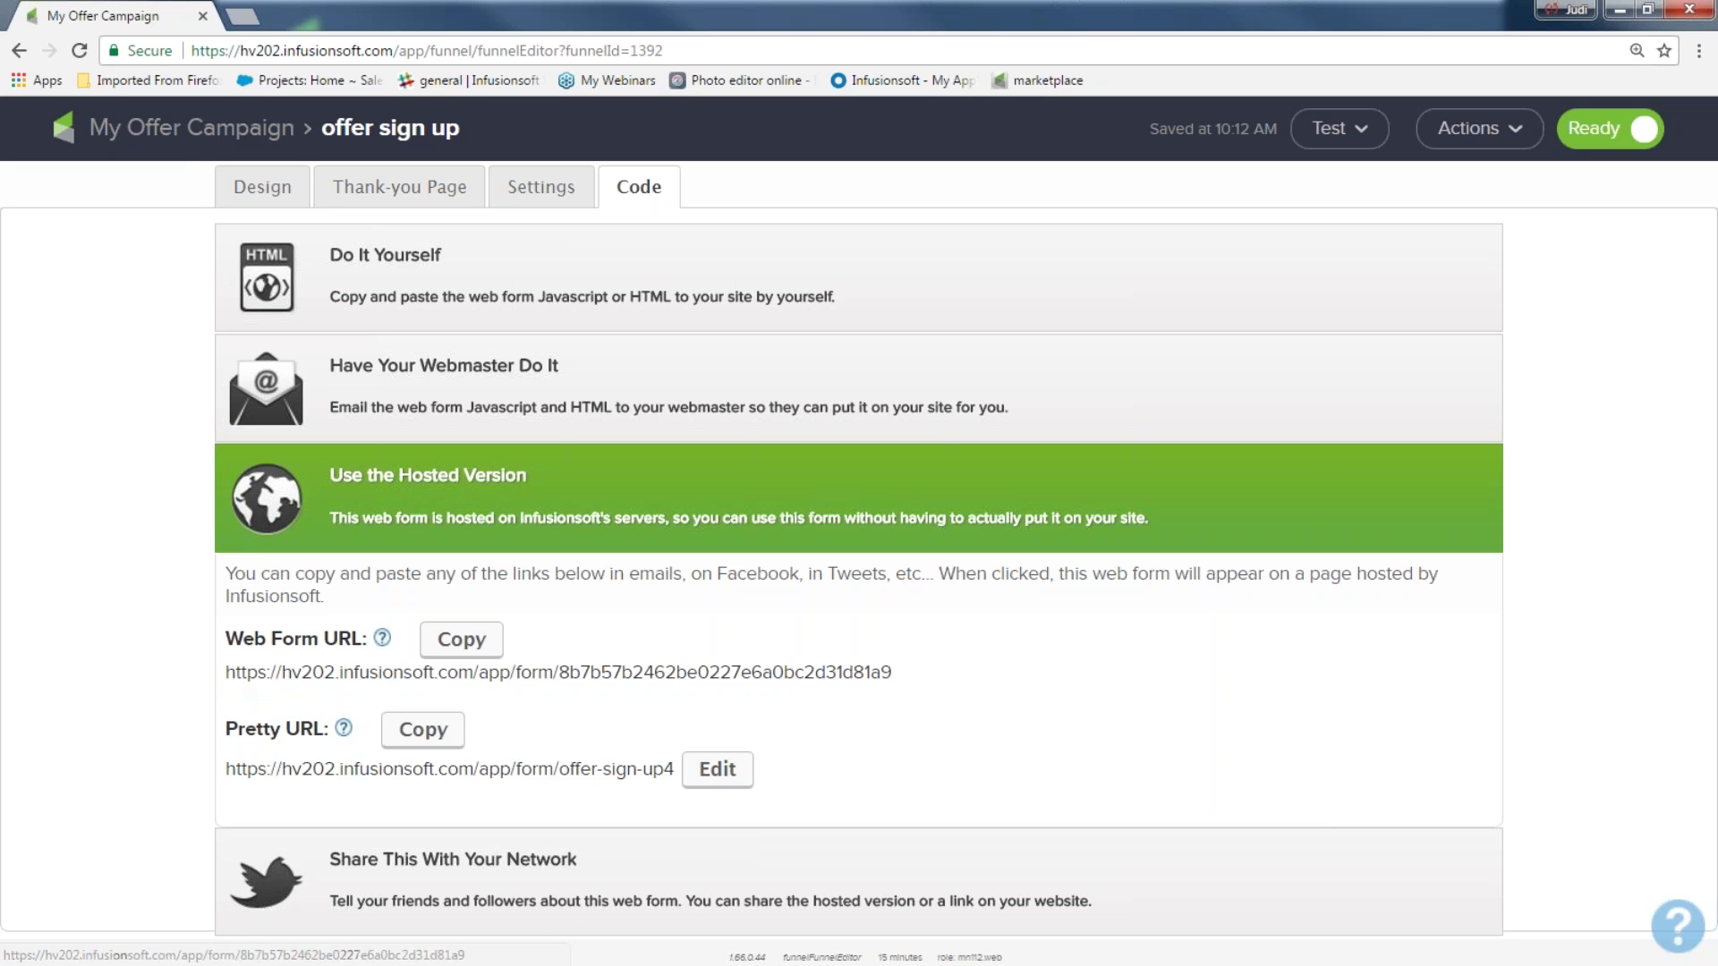
pyautogui.moveTo(226, 573); pyautogui.dragTo(369, 678)
# Change the Pretty URL to 'get this offer now', then reveal the Share This With Your Network options
pyautogui.moveTo(224, 729); pyautogui.dragTo(311, 729)
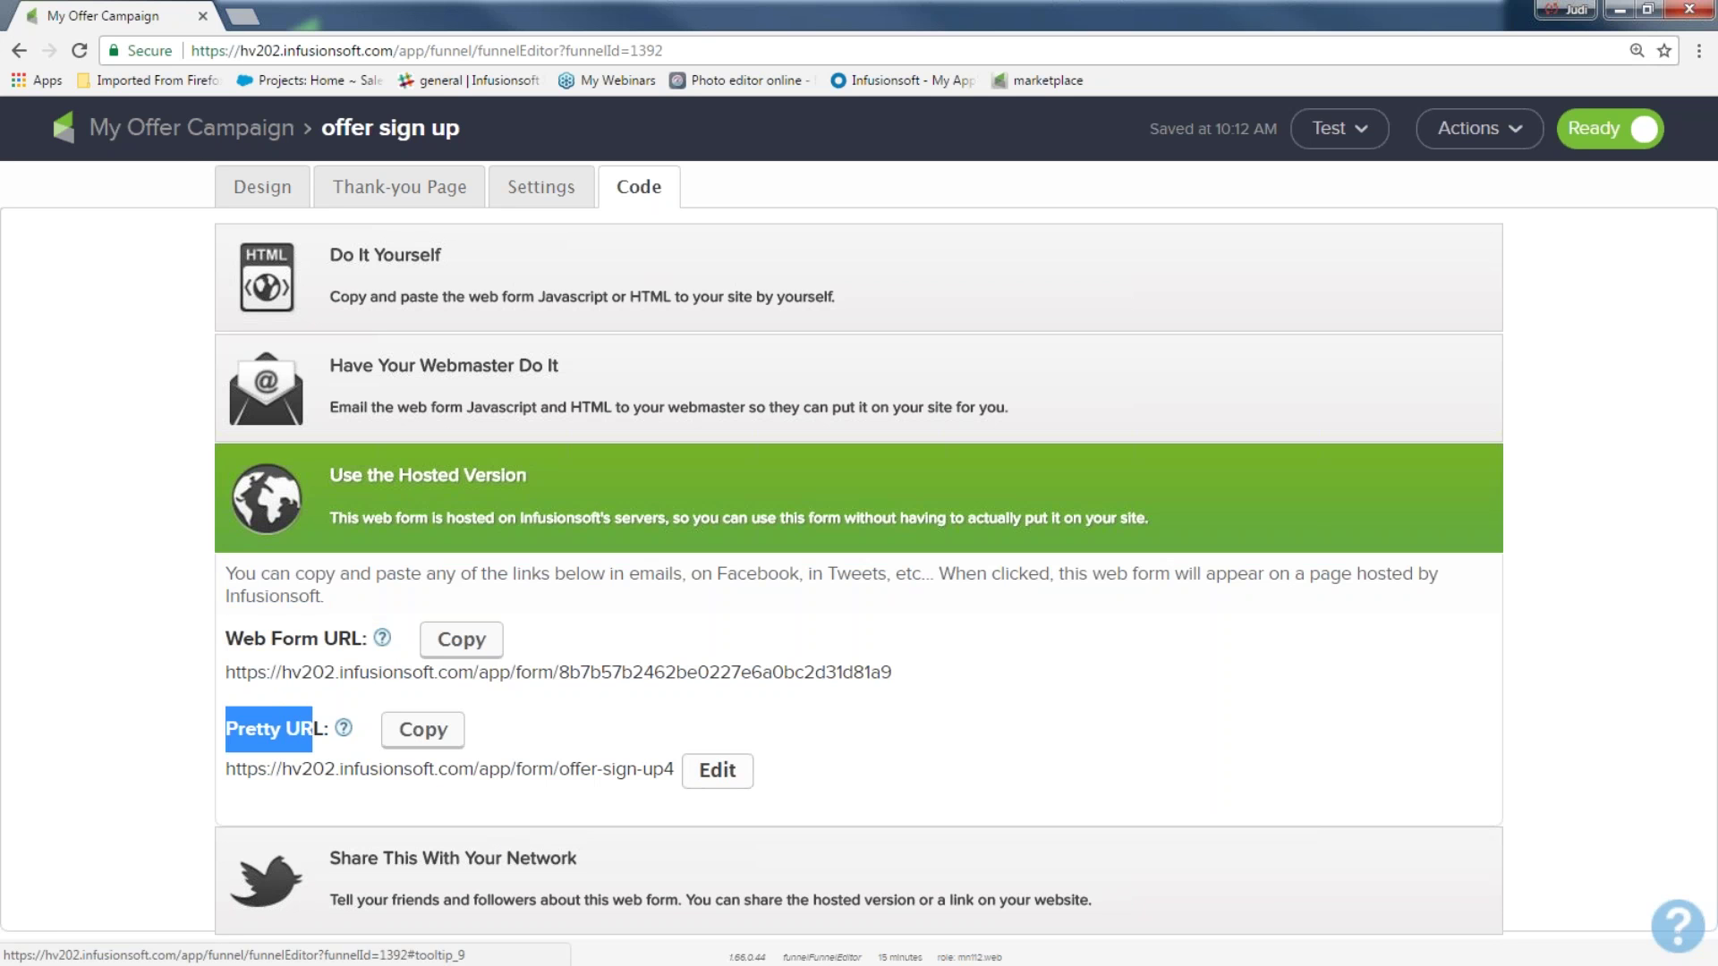
pyautogui.click(714, 761)
pyautogui.write('get')
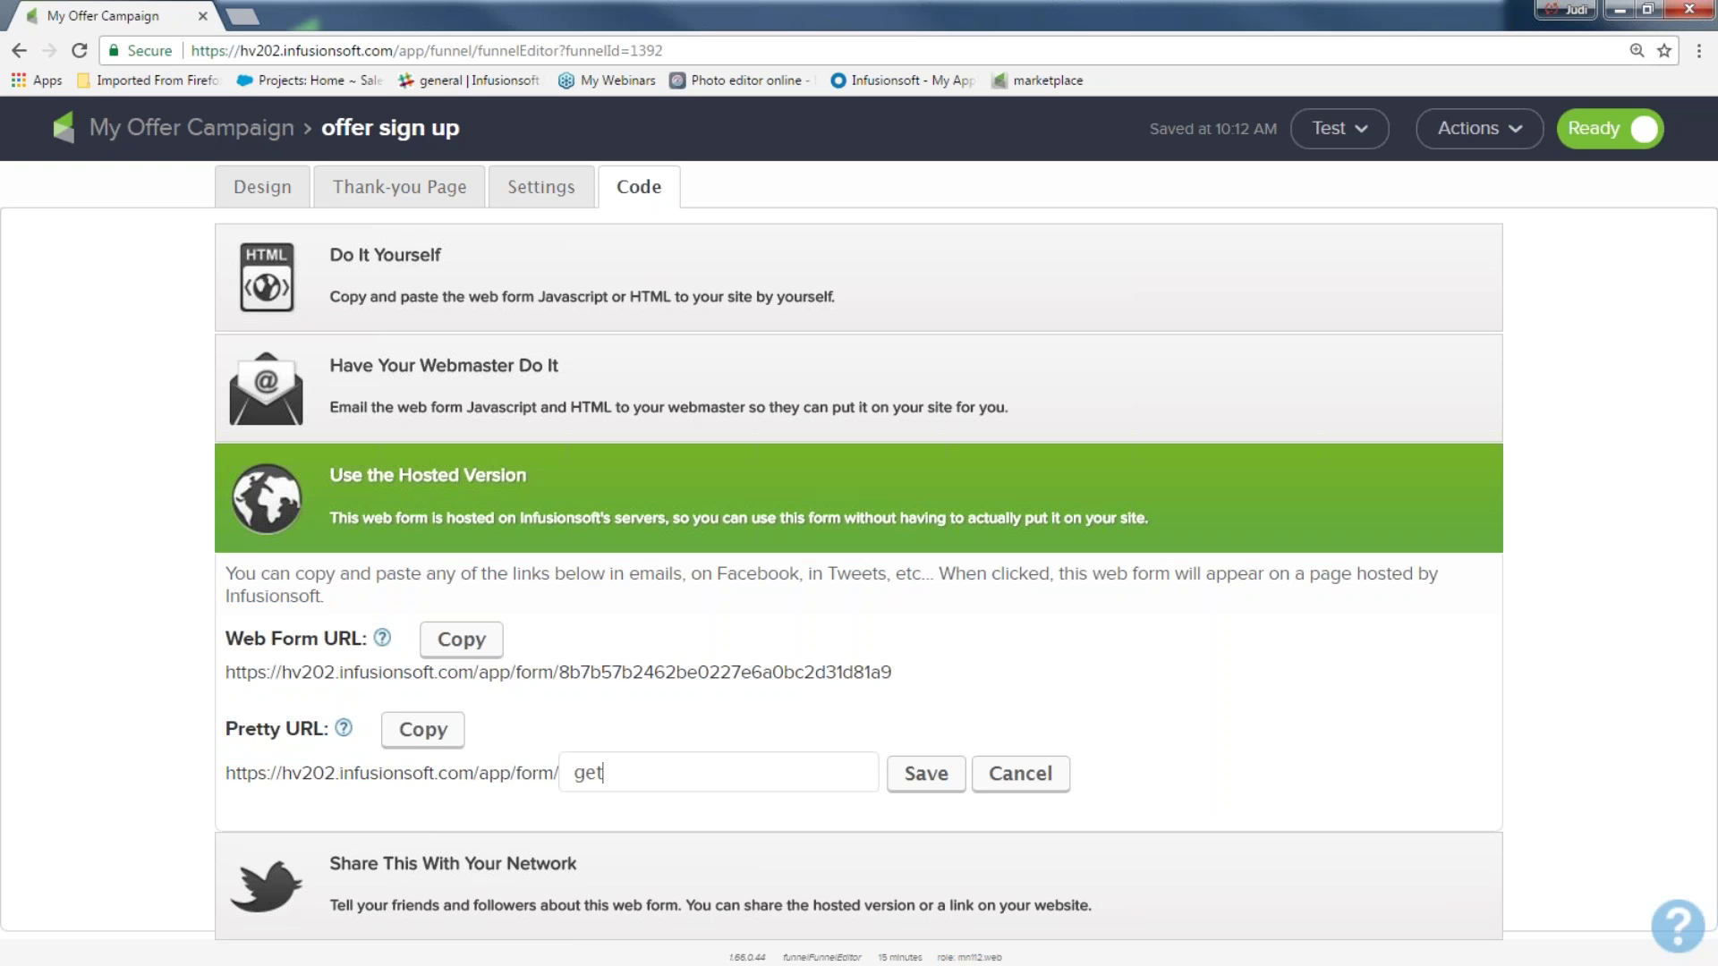
pyautogui.write(' this offer now')
pyautogui.click(924, 786)
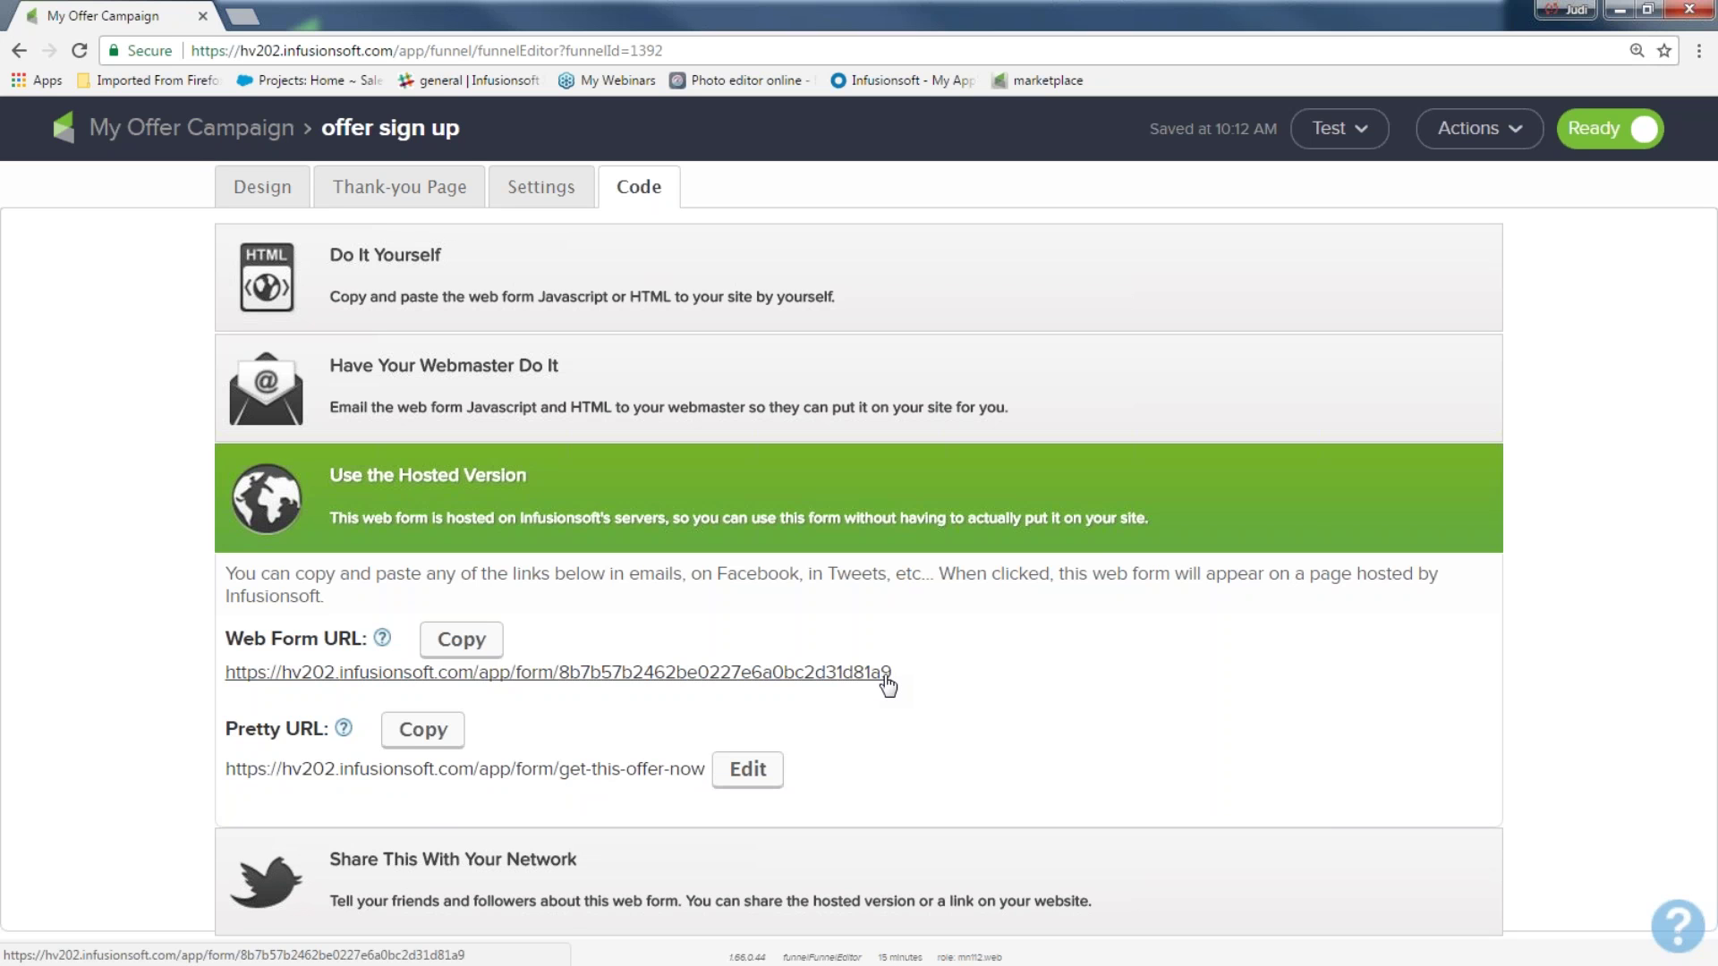
pyautogui.click(444, 857)
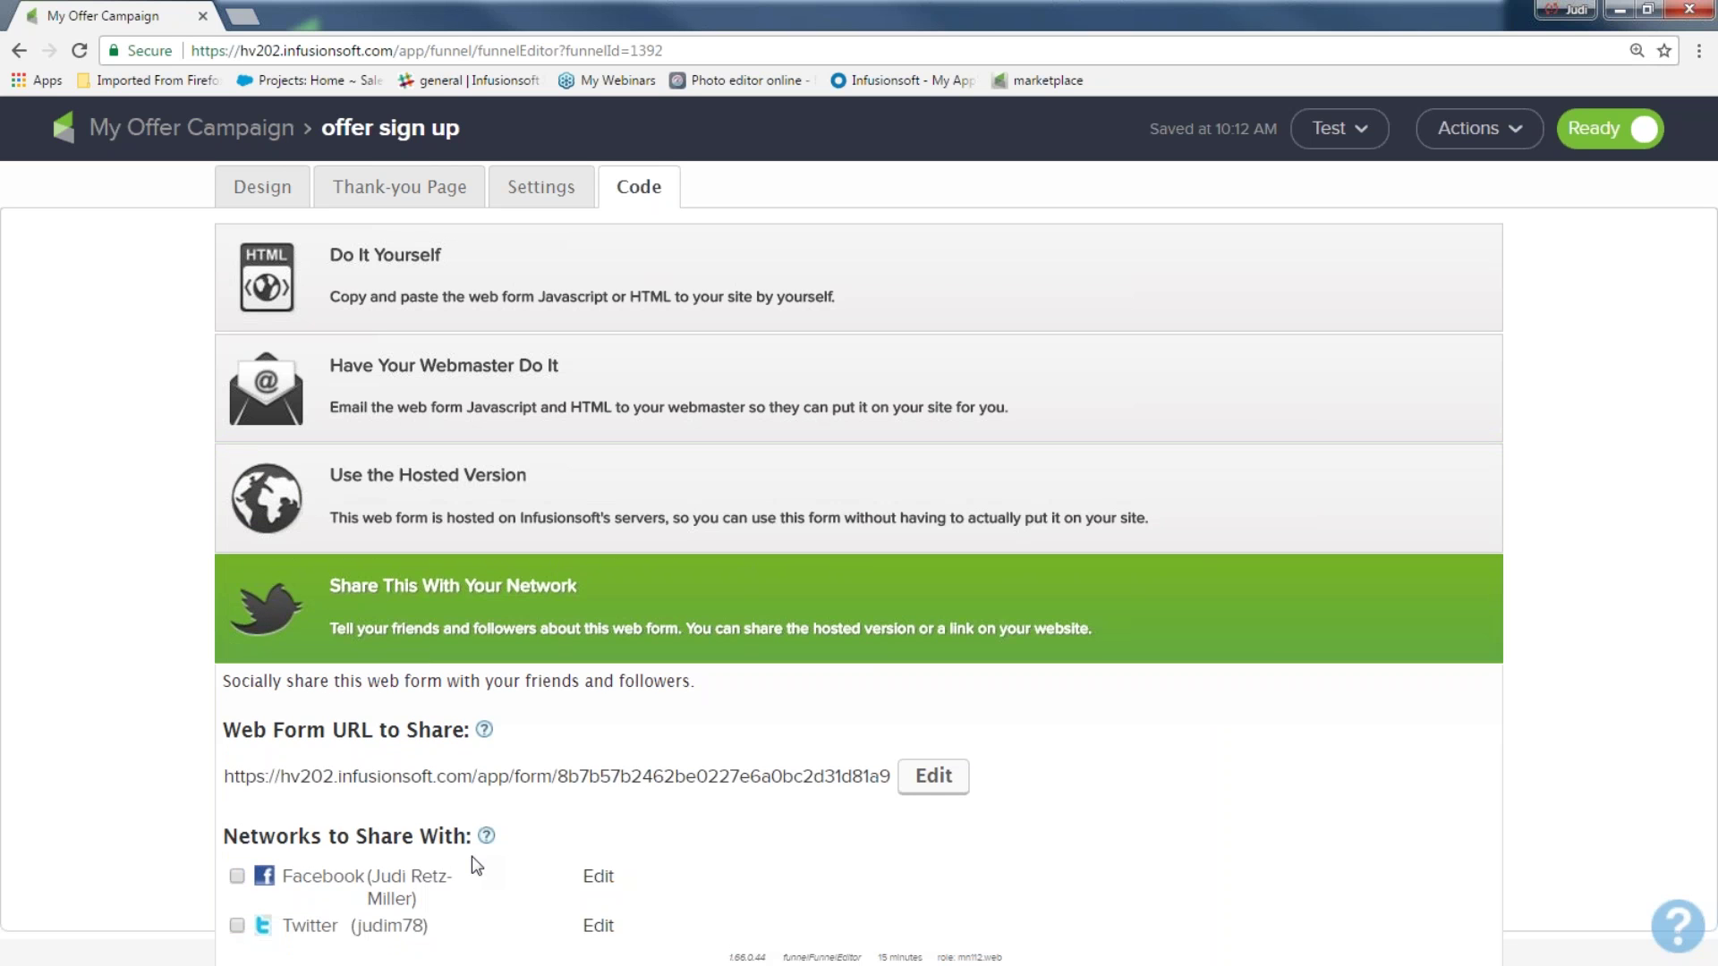
# Leave Twitter sharing unchecked, recheck the hosted links, and return to the My Offer Campaign canvas
pyautogui.click(237, 926)
pyautogui.click(237, 926)
pyautogui.click(388, 490)
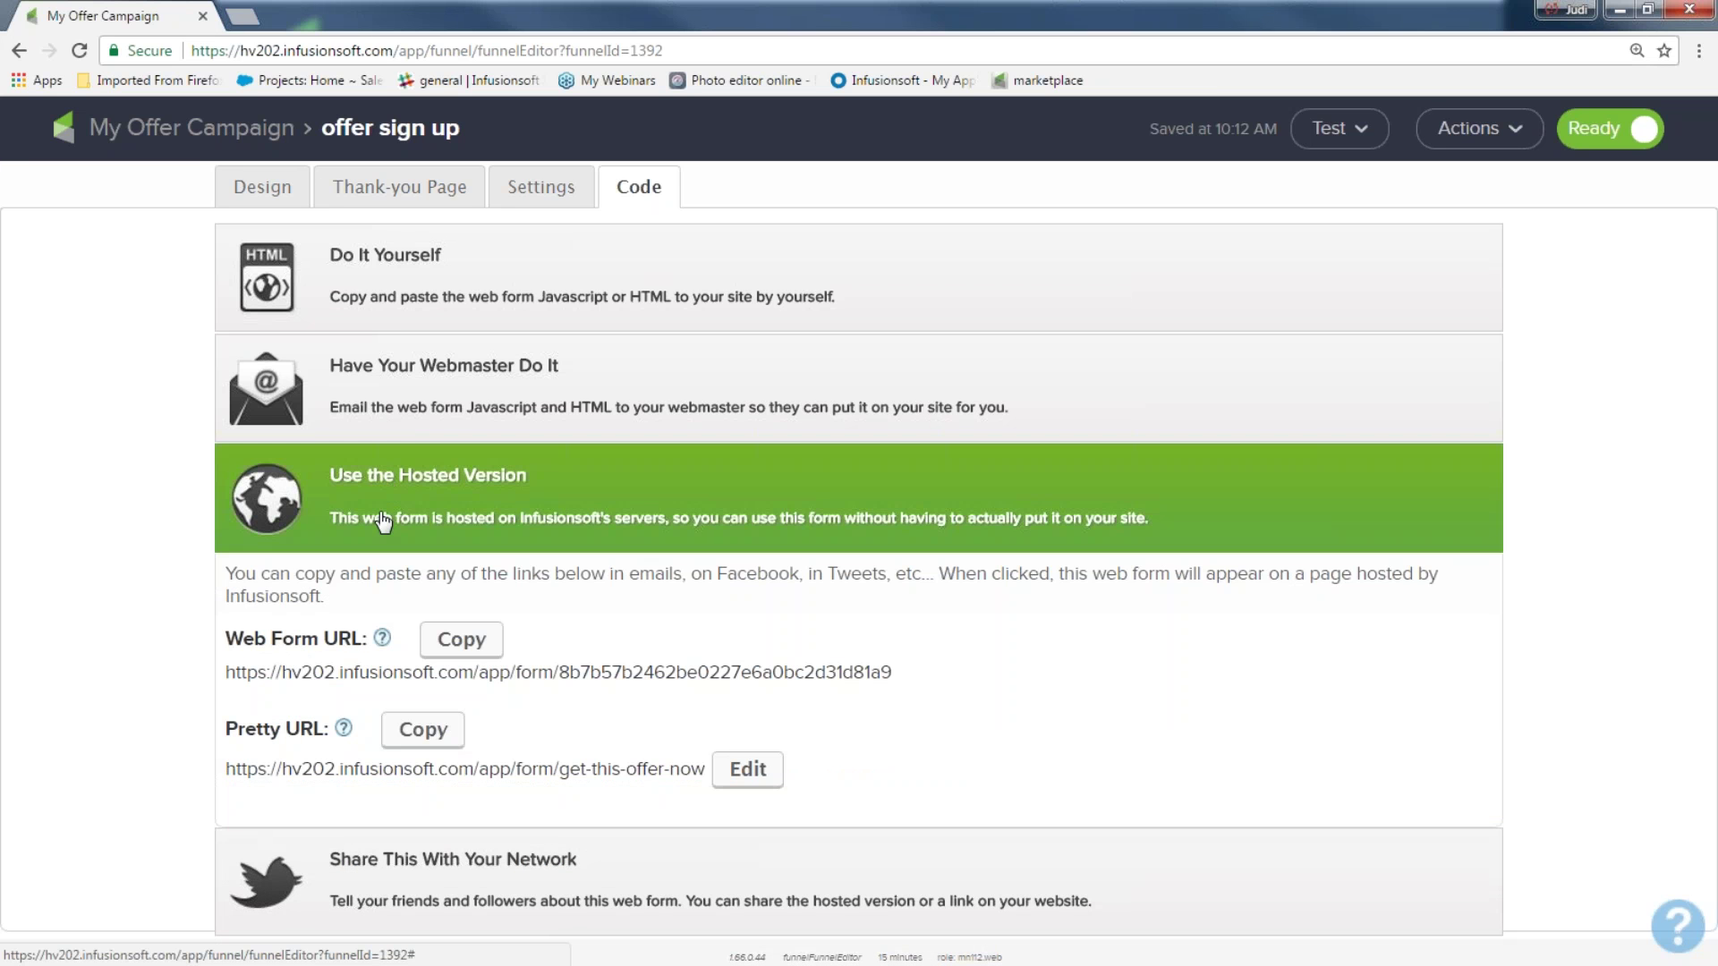
pyautogui.click(362, 861)
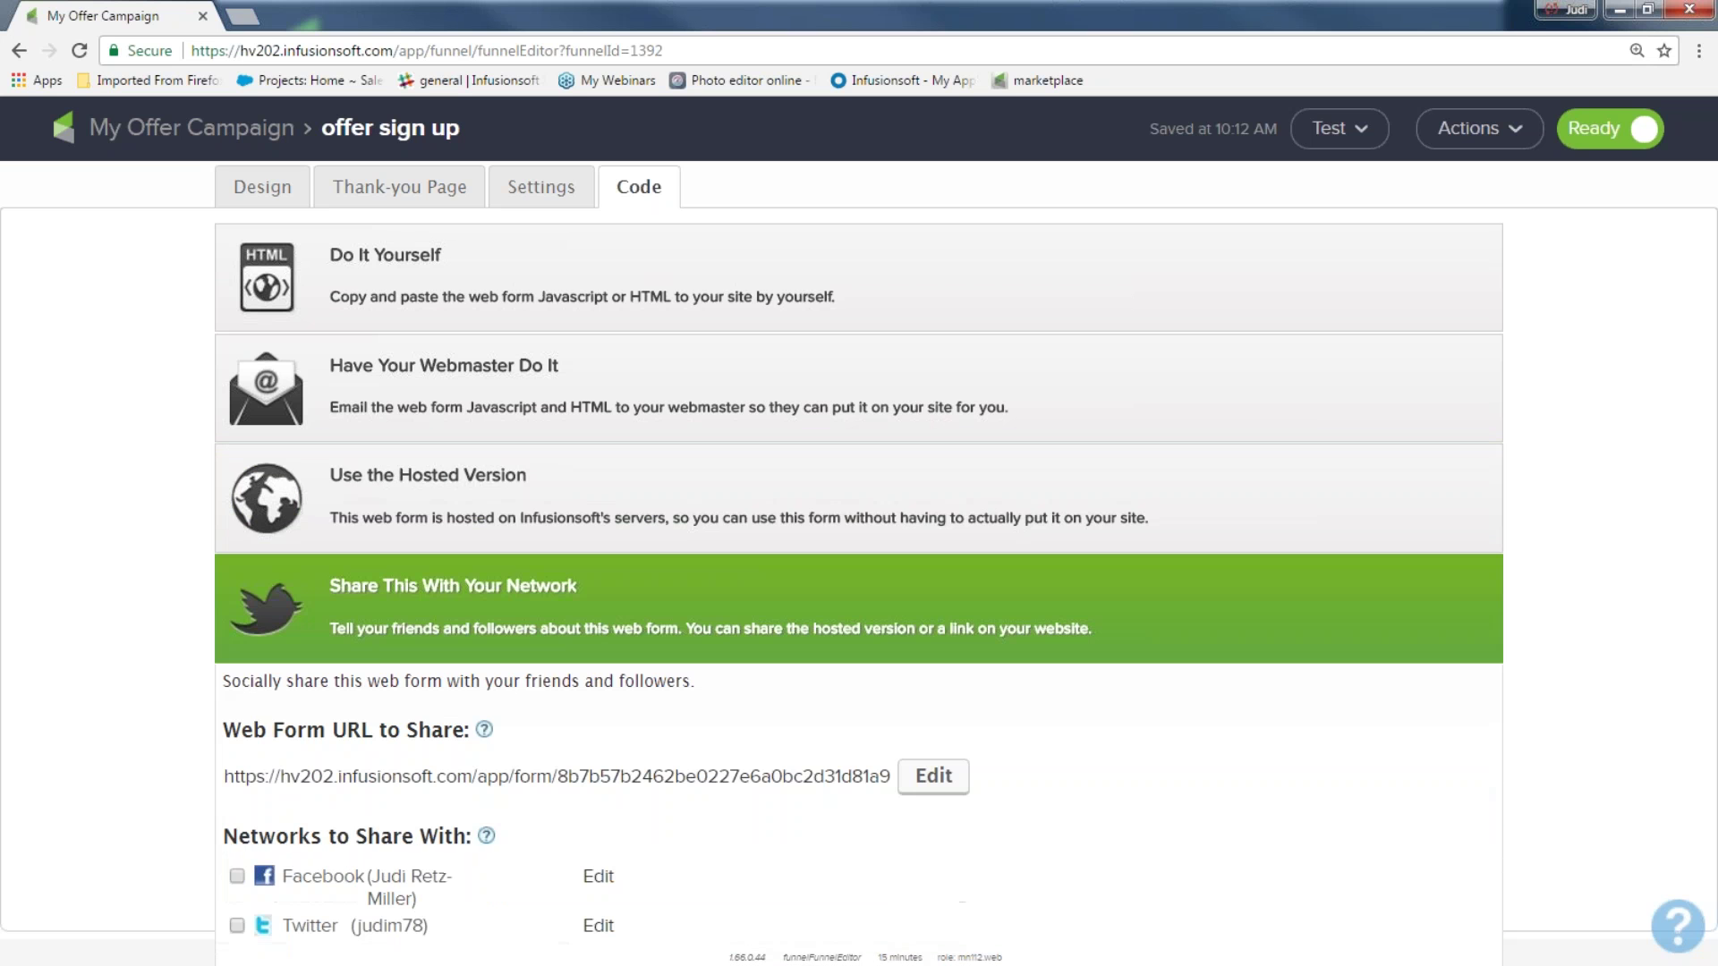
pyautogui.click(363, 492)
pyautogui.moveTo(230, 768); pyautogui.dragTo(685, 771)
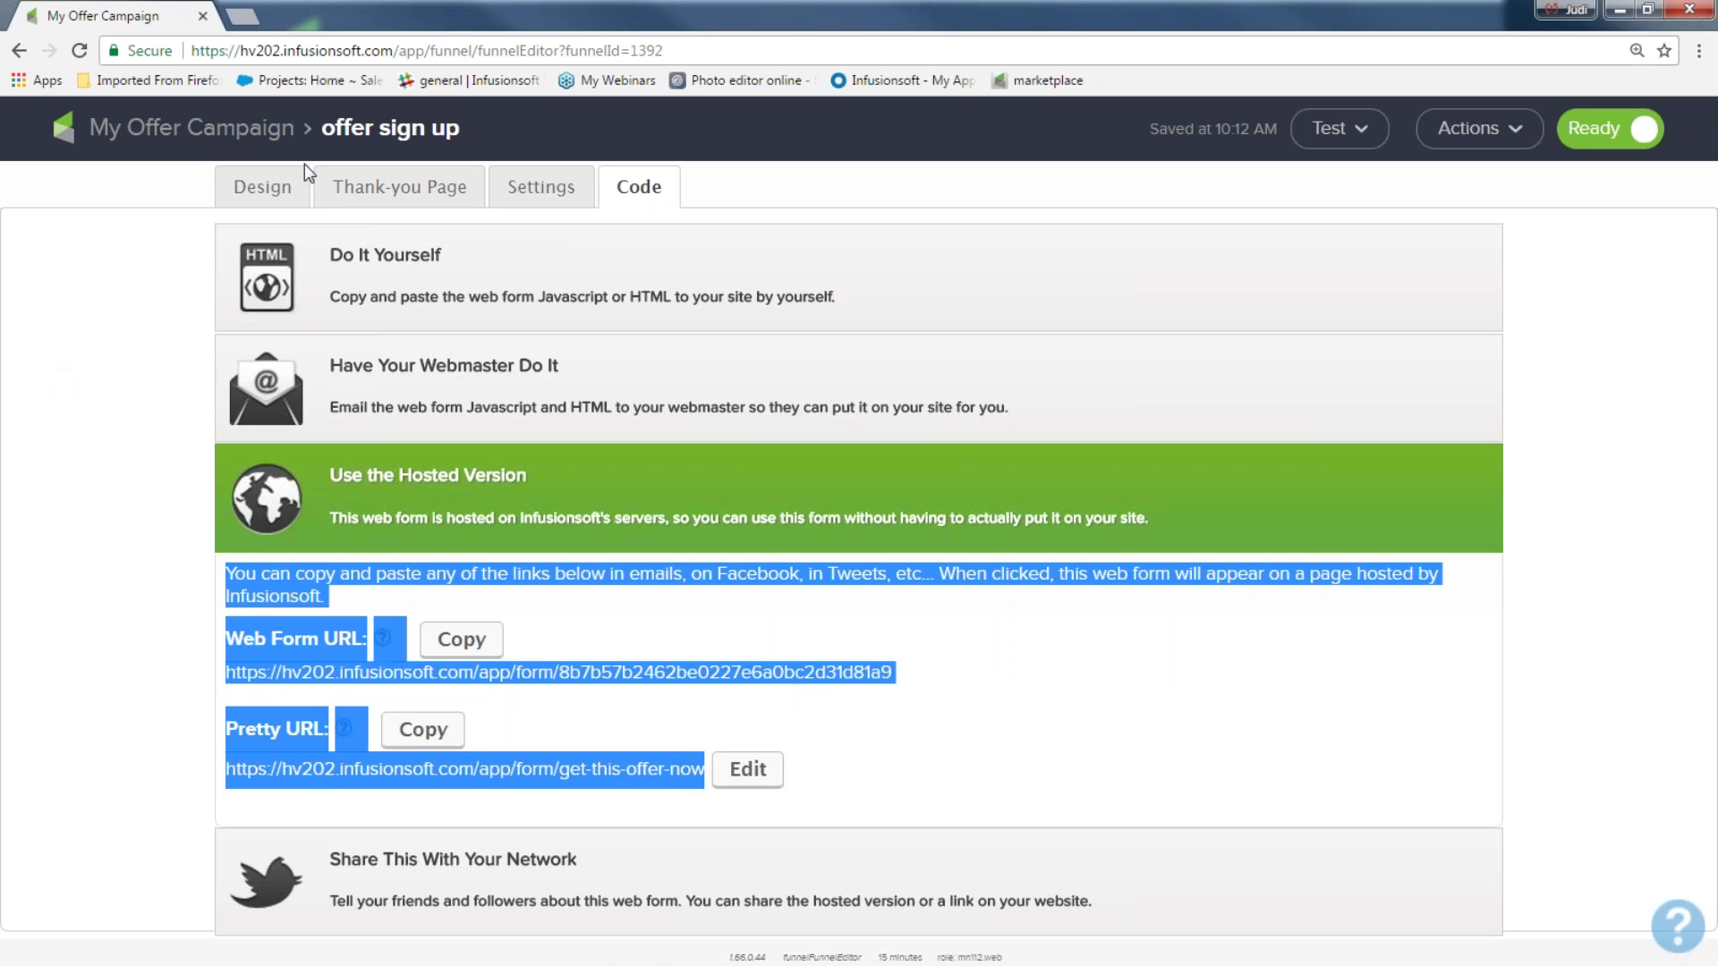
pyautogui.click(223, 145)
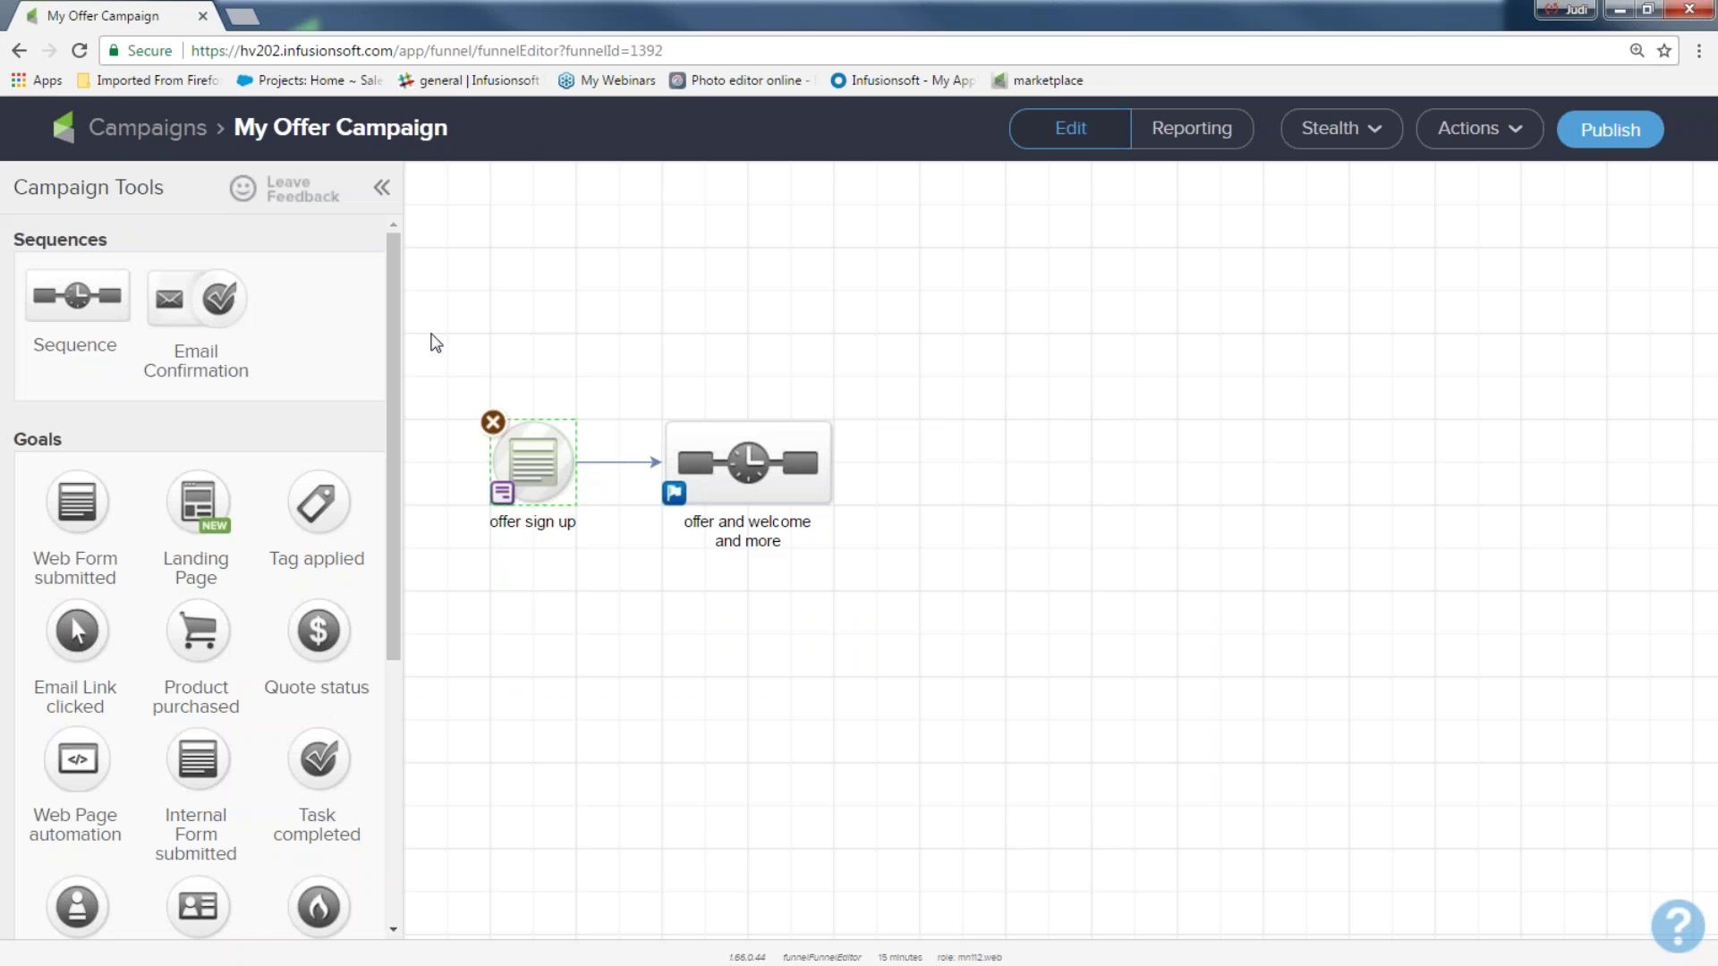
pyautogui.moveTo(429, 335); pyautogui.dragTo(580, 553)
# Open the 'offer and welcome and more' sequence from the campaign canvas
pyautogui.moveTo(575, 364); pyautogui.dragTo(892, 597)
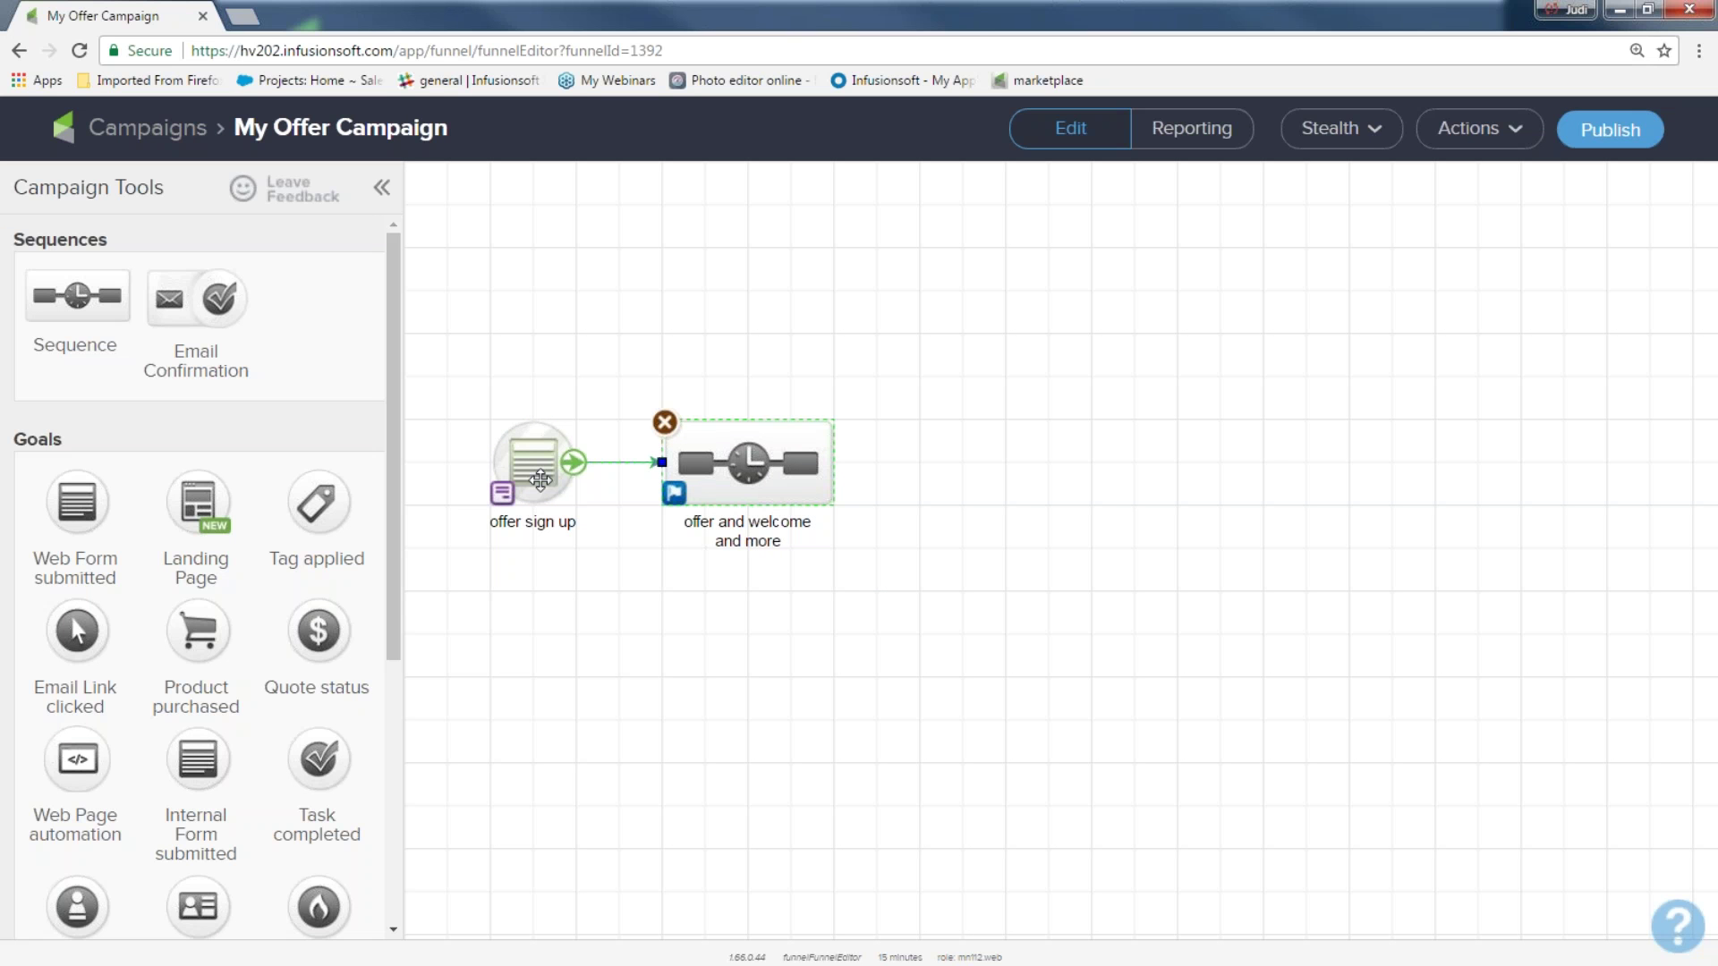
pyautogui.doubleClick(743, 466)
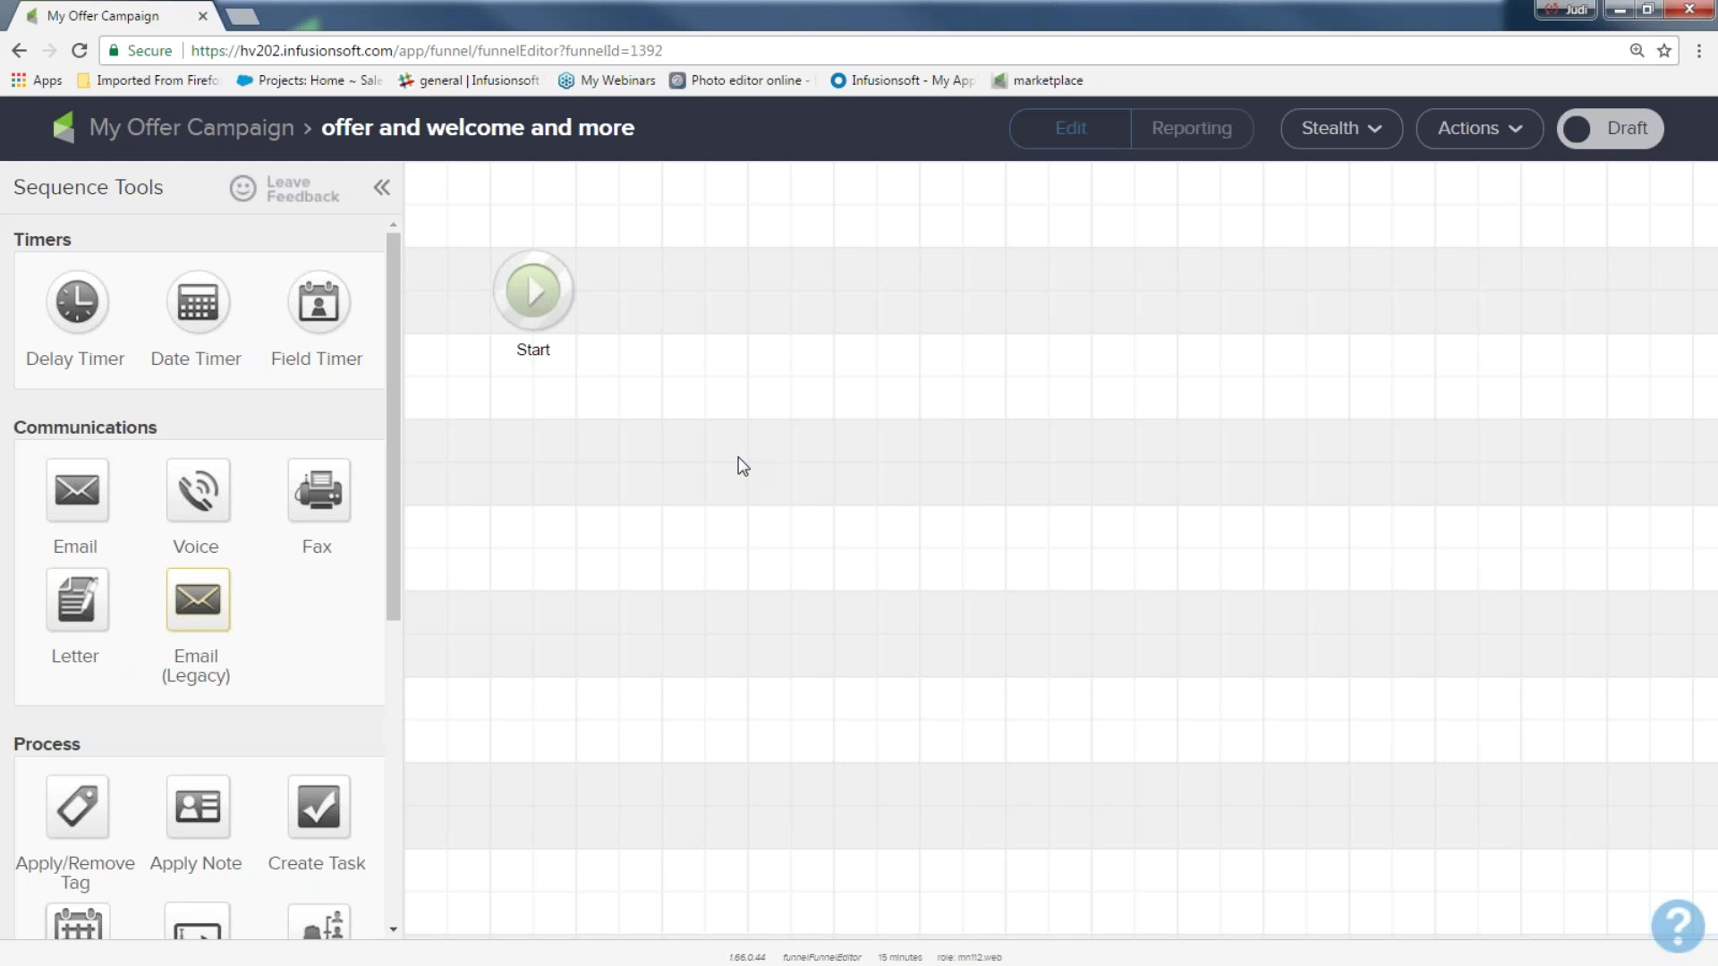
# Add an Apply/Remove Tag step right after Start in the sequence
pyautogui.moveTo(89, 751); pyautogui.dragTo(11, 184)
pyautogui.moveTo(76, 805); pyautogui.dragTo(676, 279)
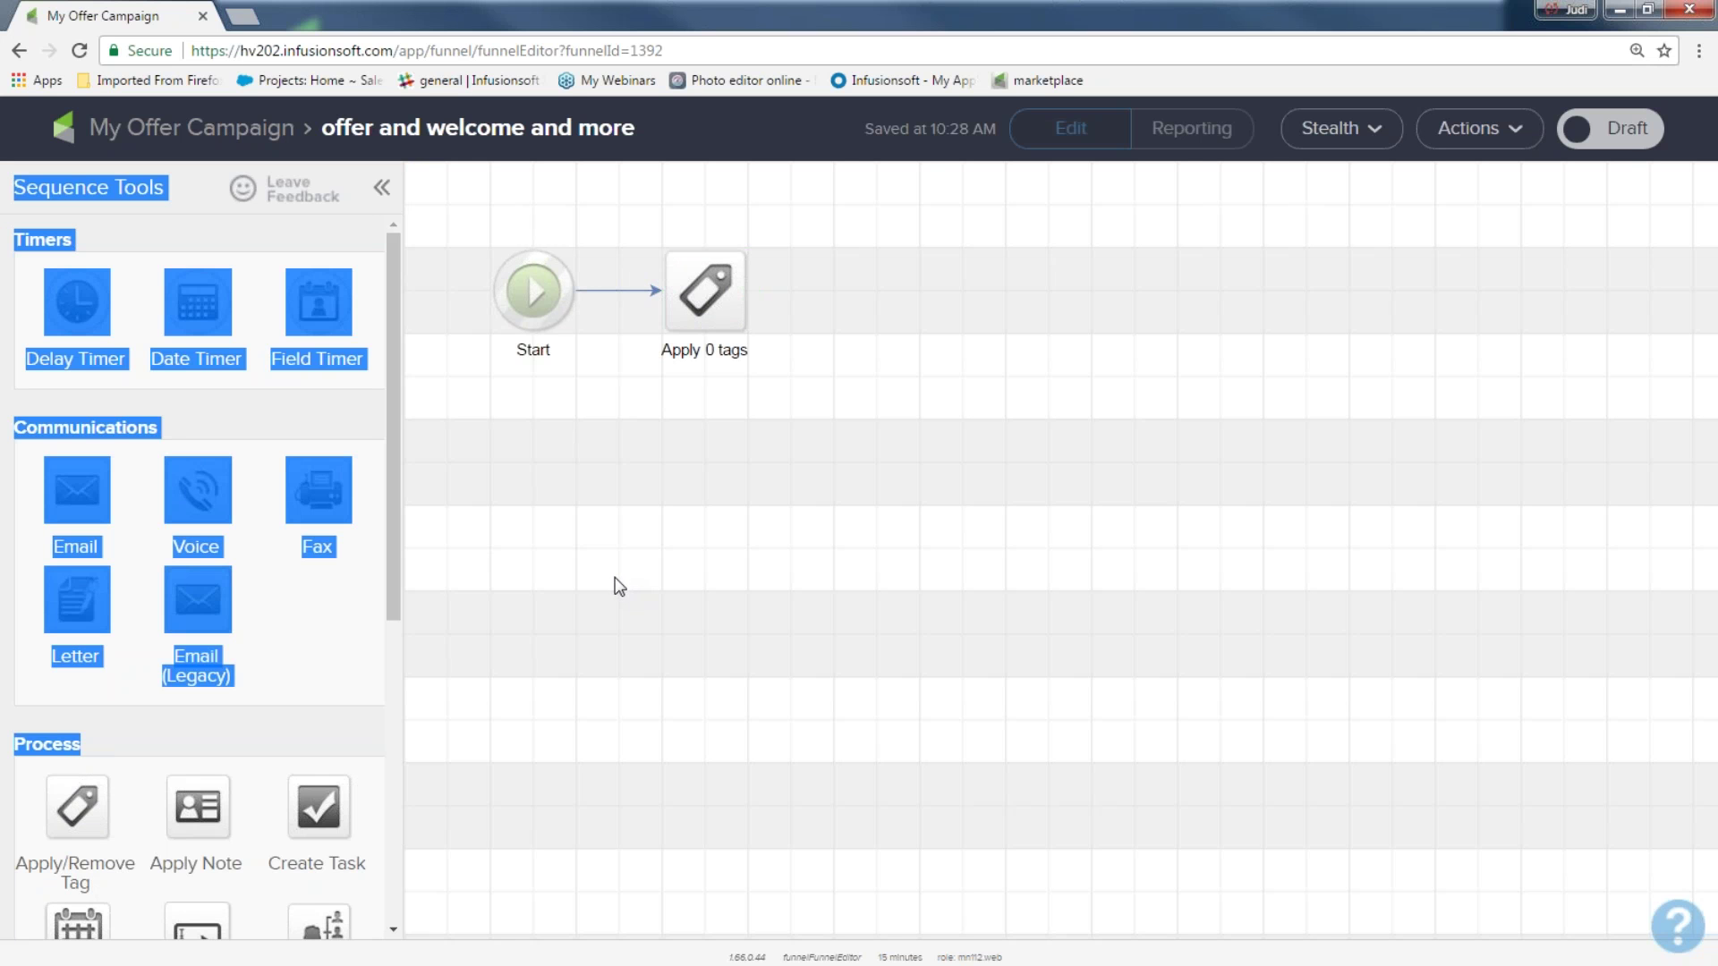
# Make the tag step apply a newly created 'June offer sign up' tag and save it
pyautogui.doubleClick(705, 289)
pyautogui.click(750, 561)
pyautogui.write('o')
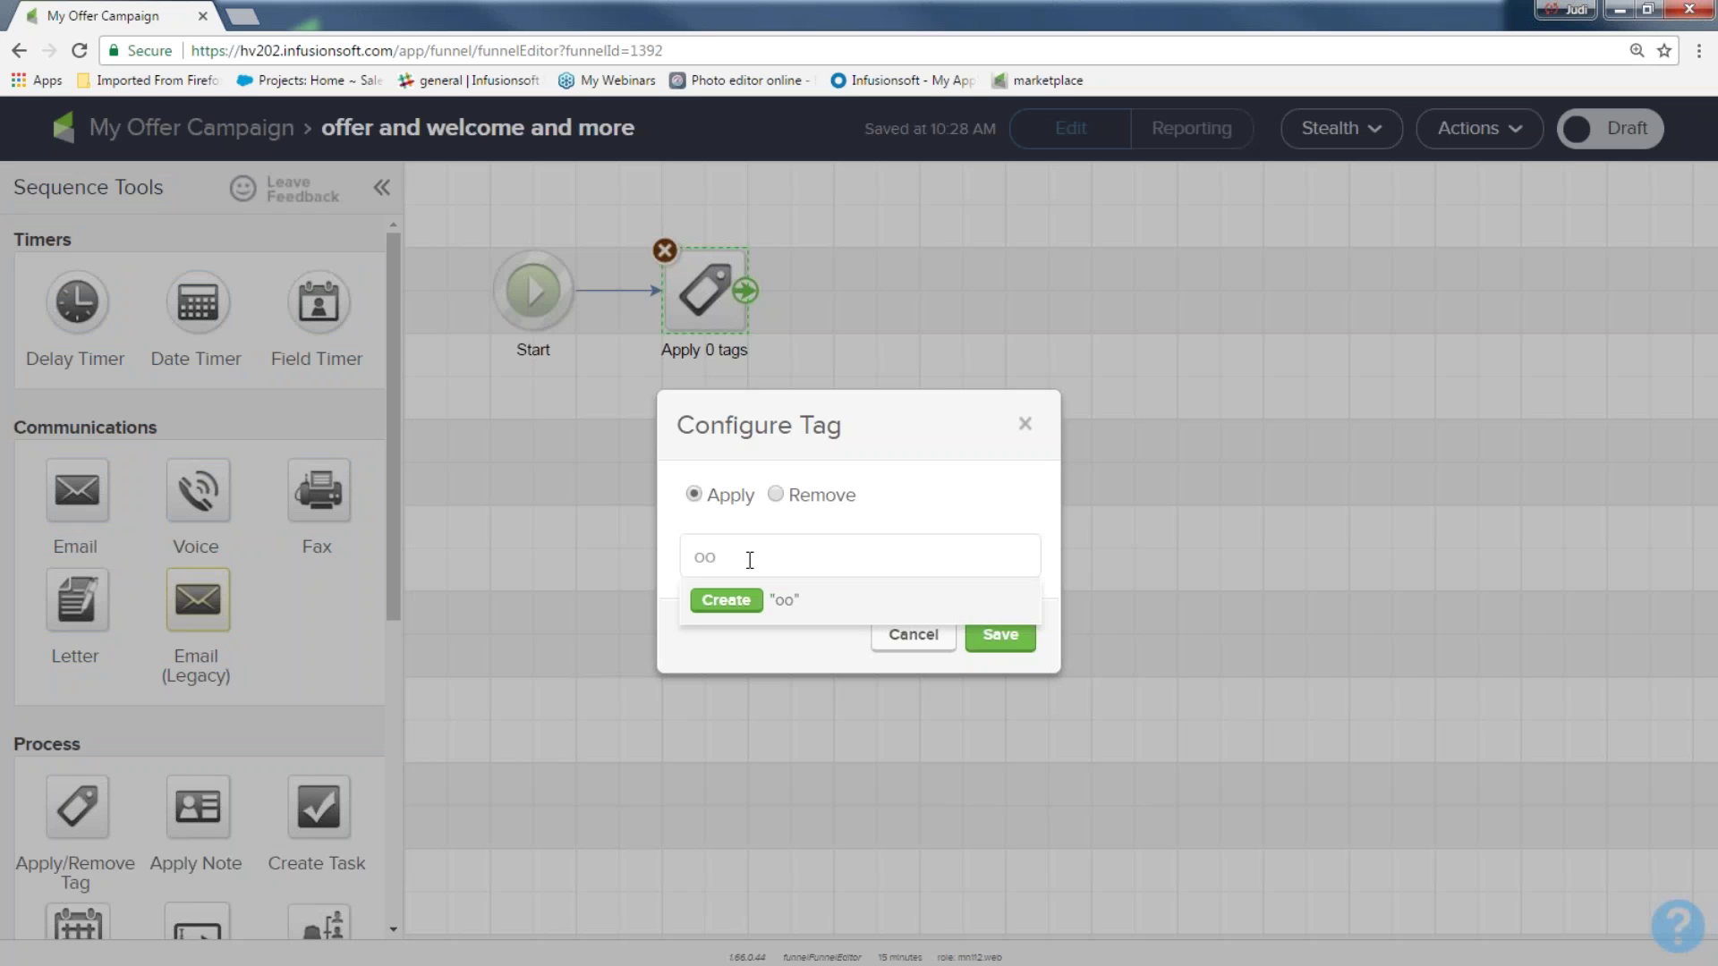
pyautogui.write('ffer')
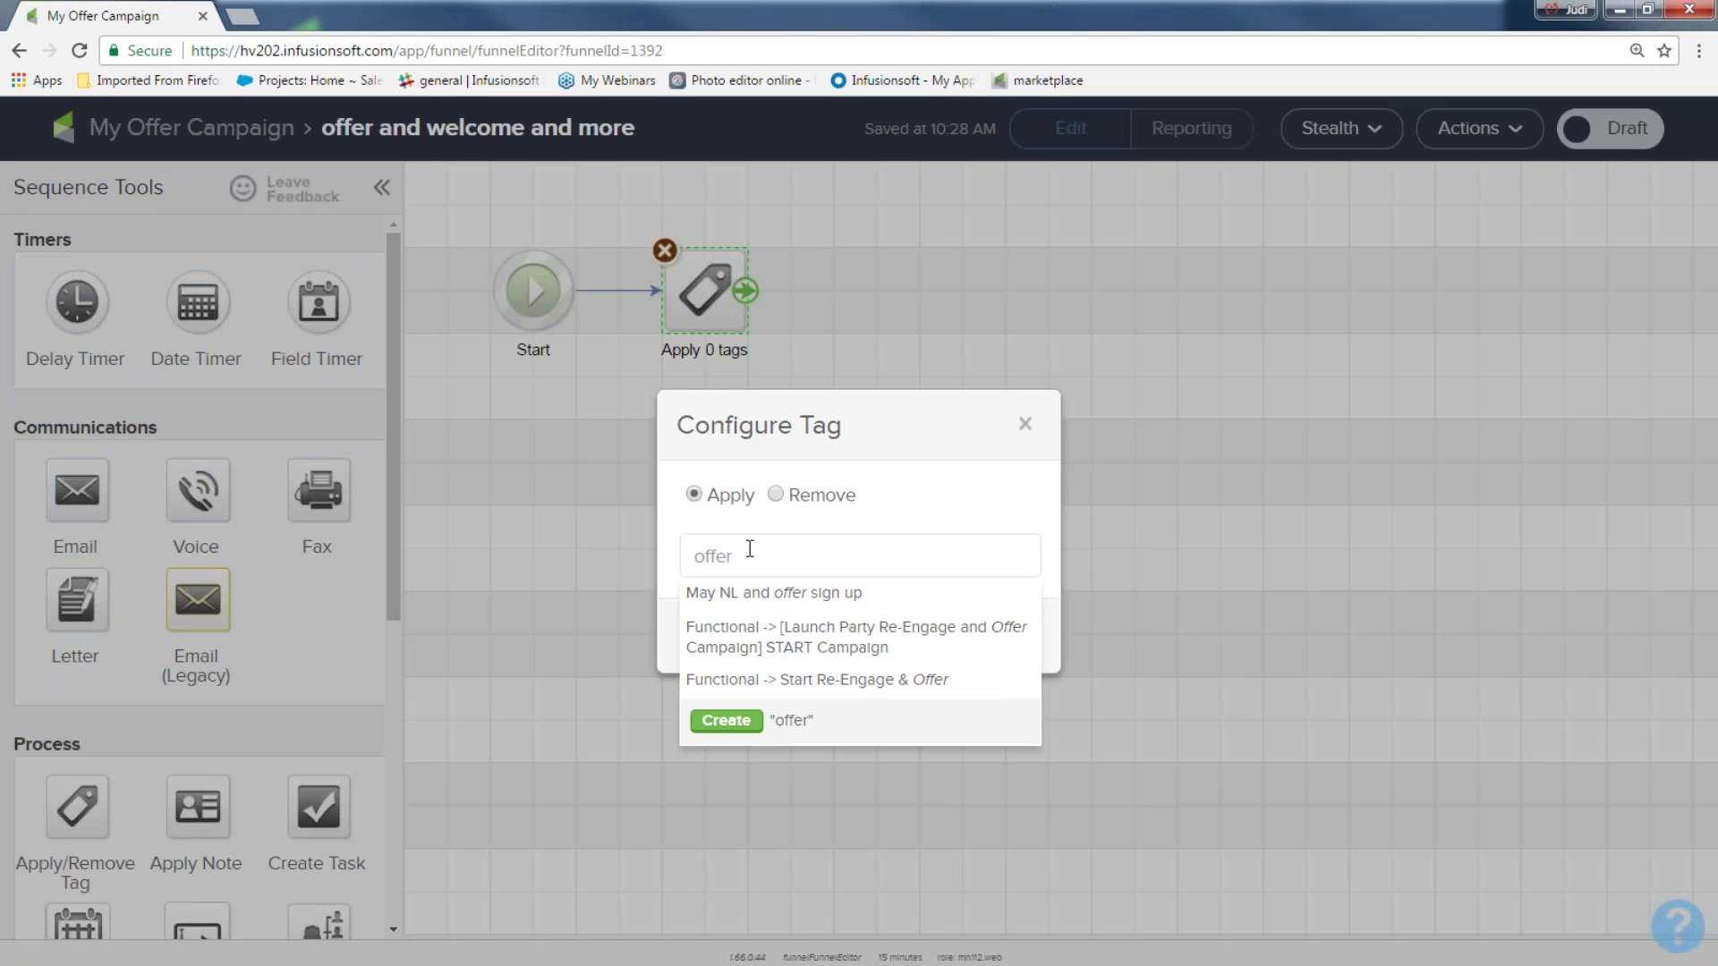
pyautogui.press('BackSpace')
pyautogui.press('BackSpace')
pyautogui.press('BackSpace')
pyautogui.press('BackSpace')
pyautogui.press('BackSpace')
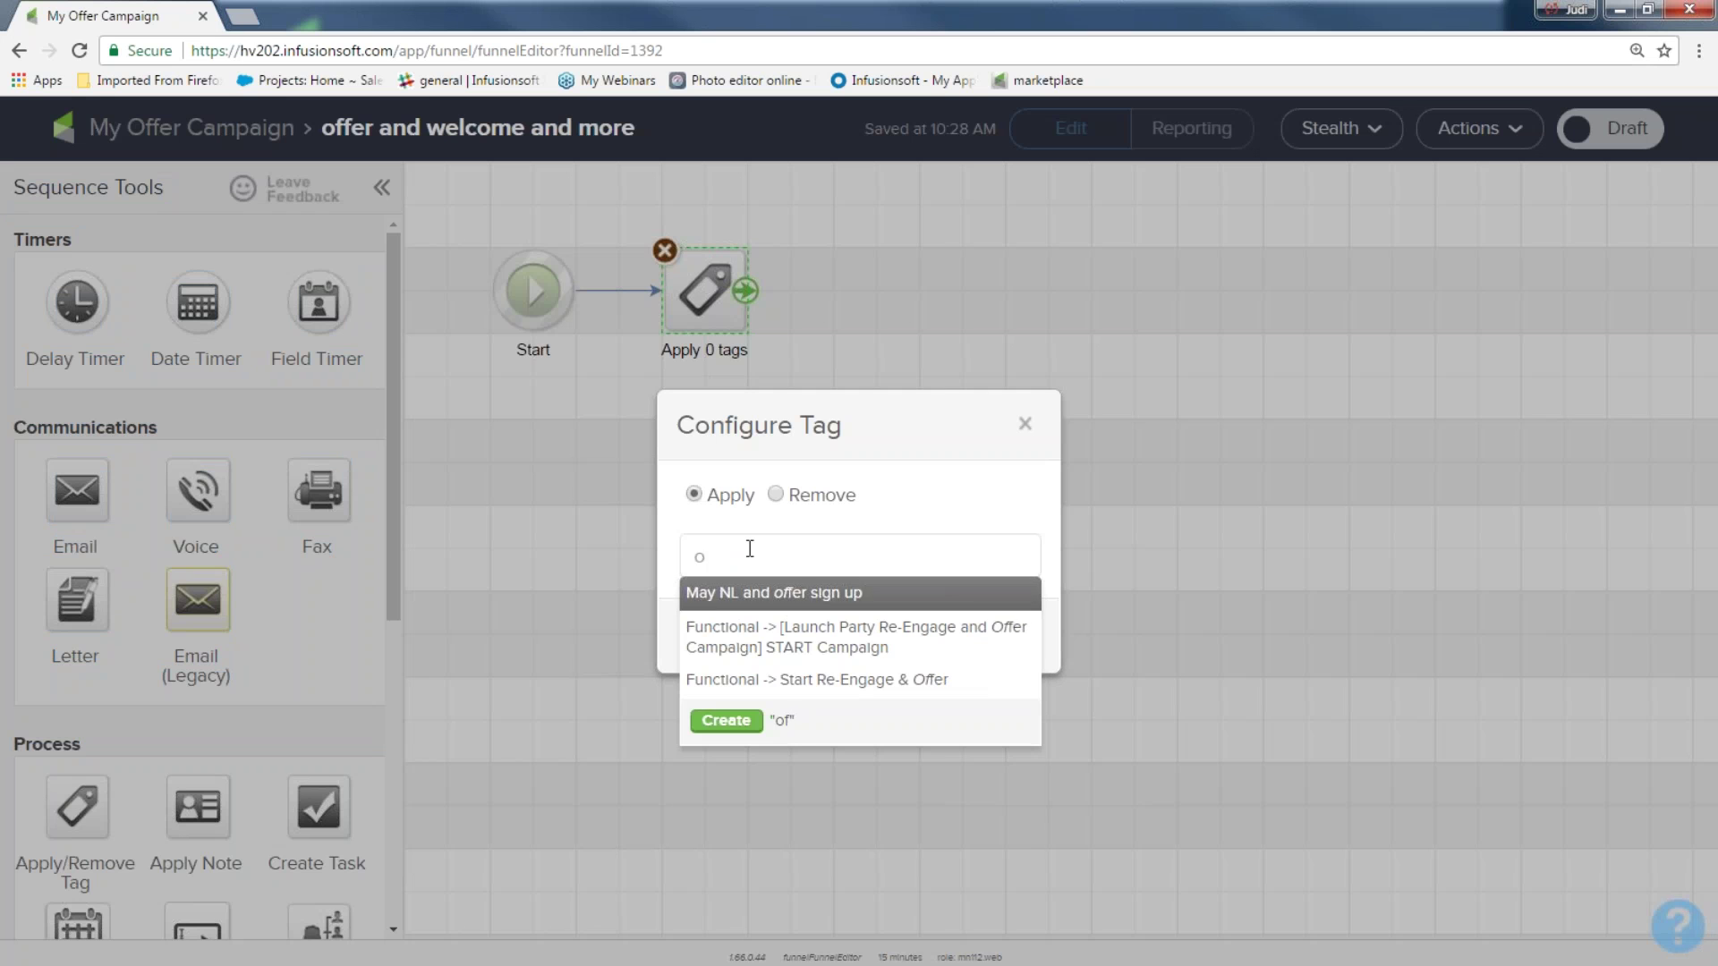
pyautogui.write('June offer sig')
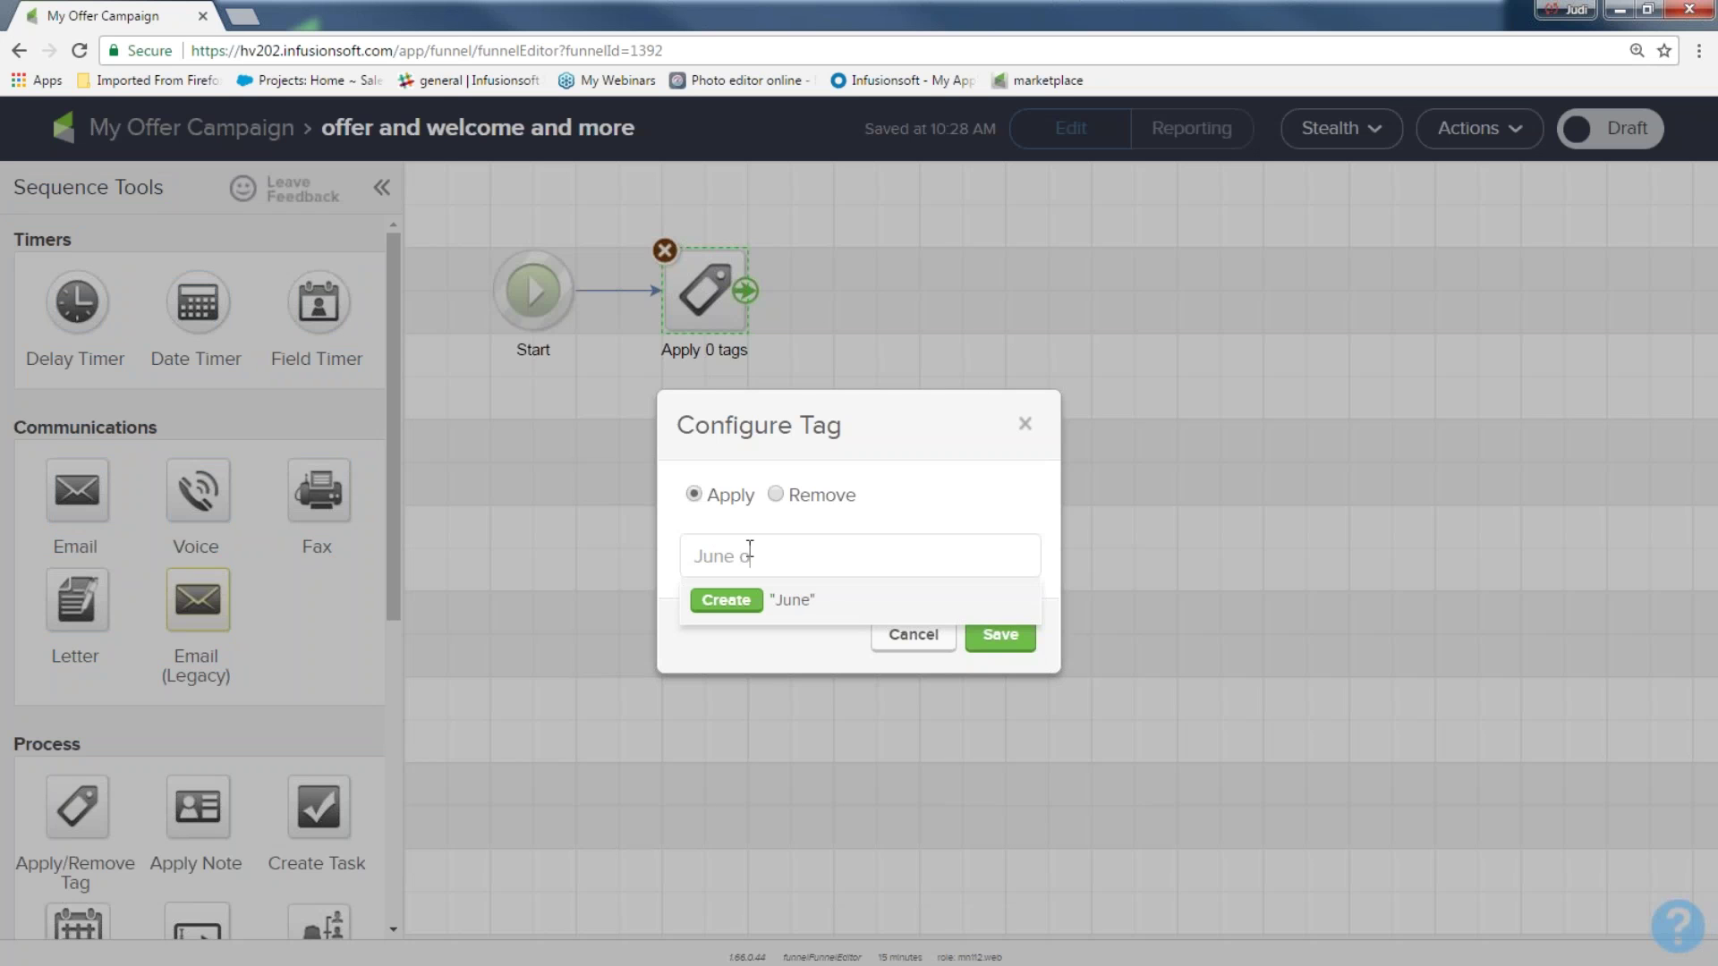
pyautogui.write('n up')
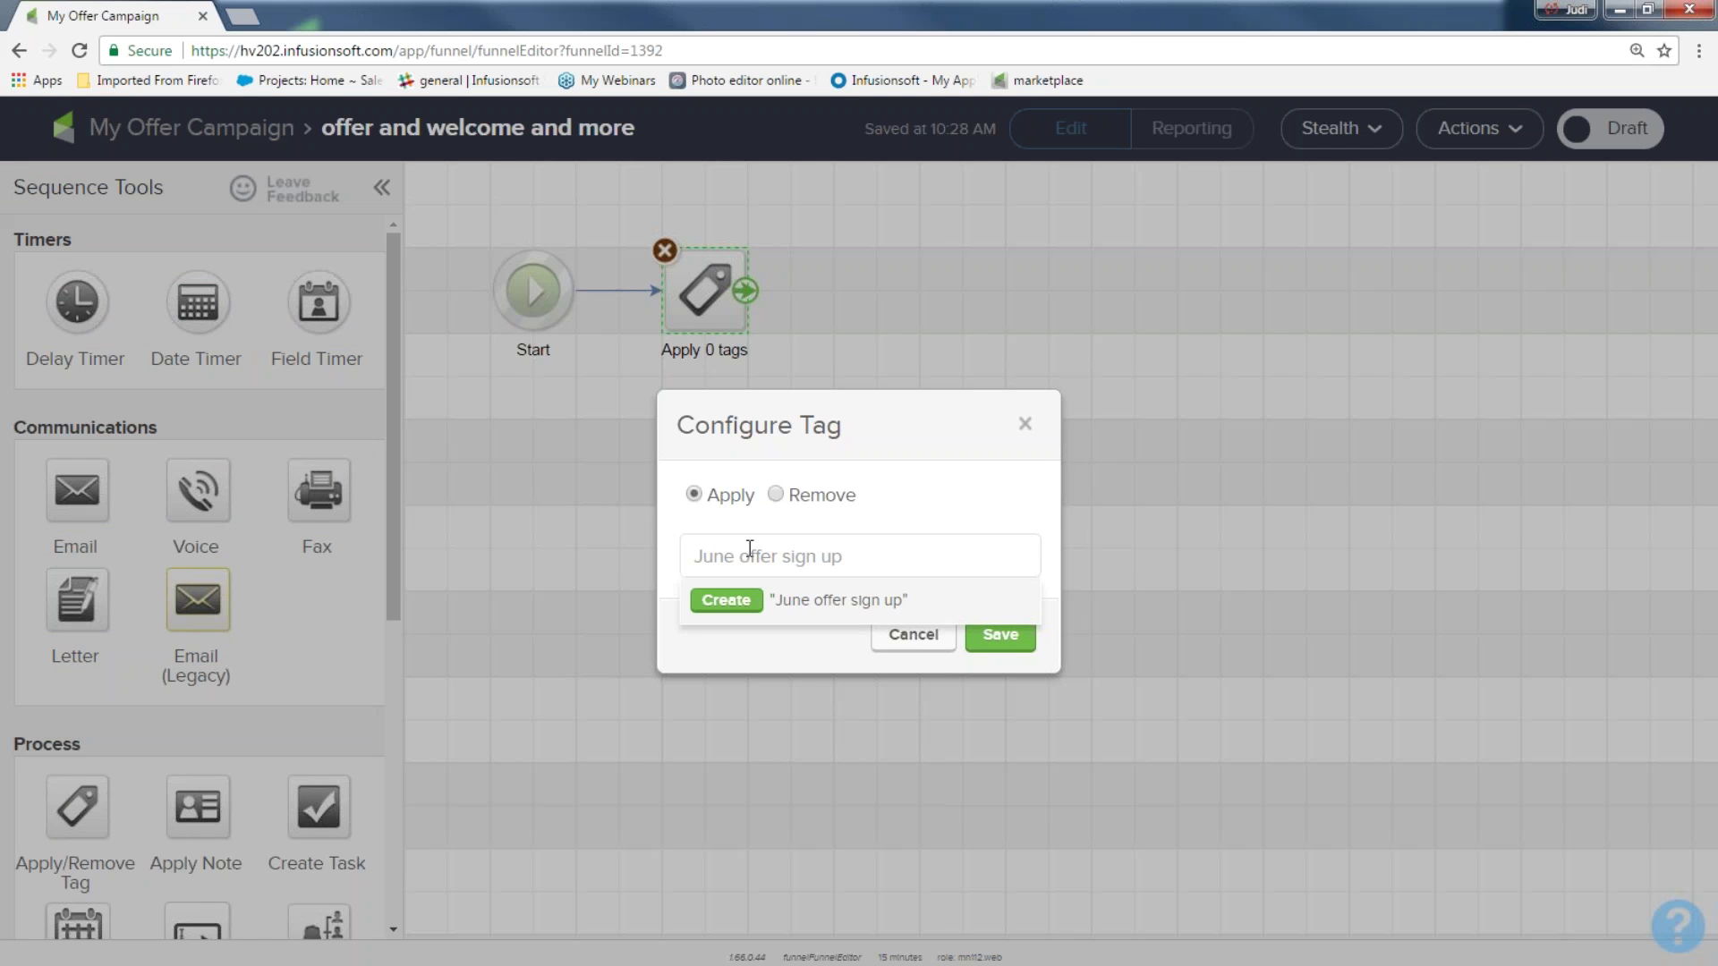
pyautogui.click(716, 596)
pyautogui.click(1006, 736)
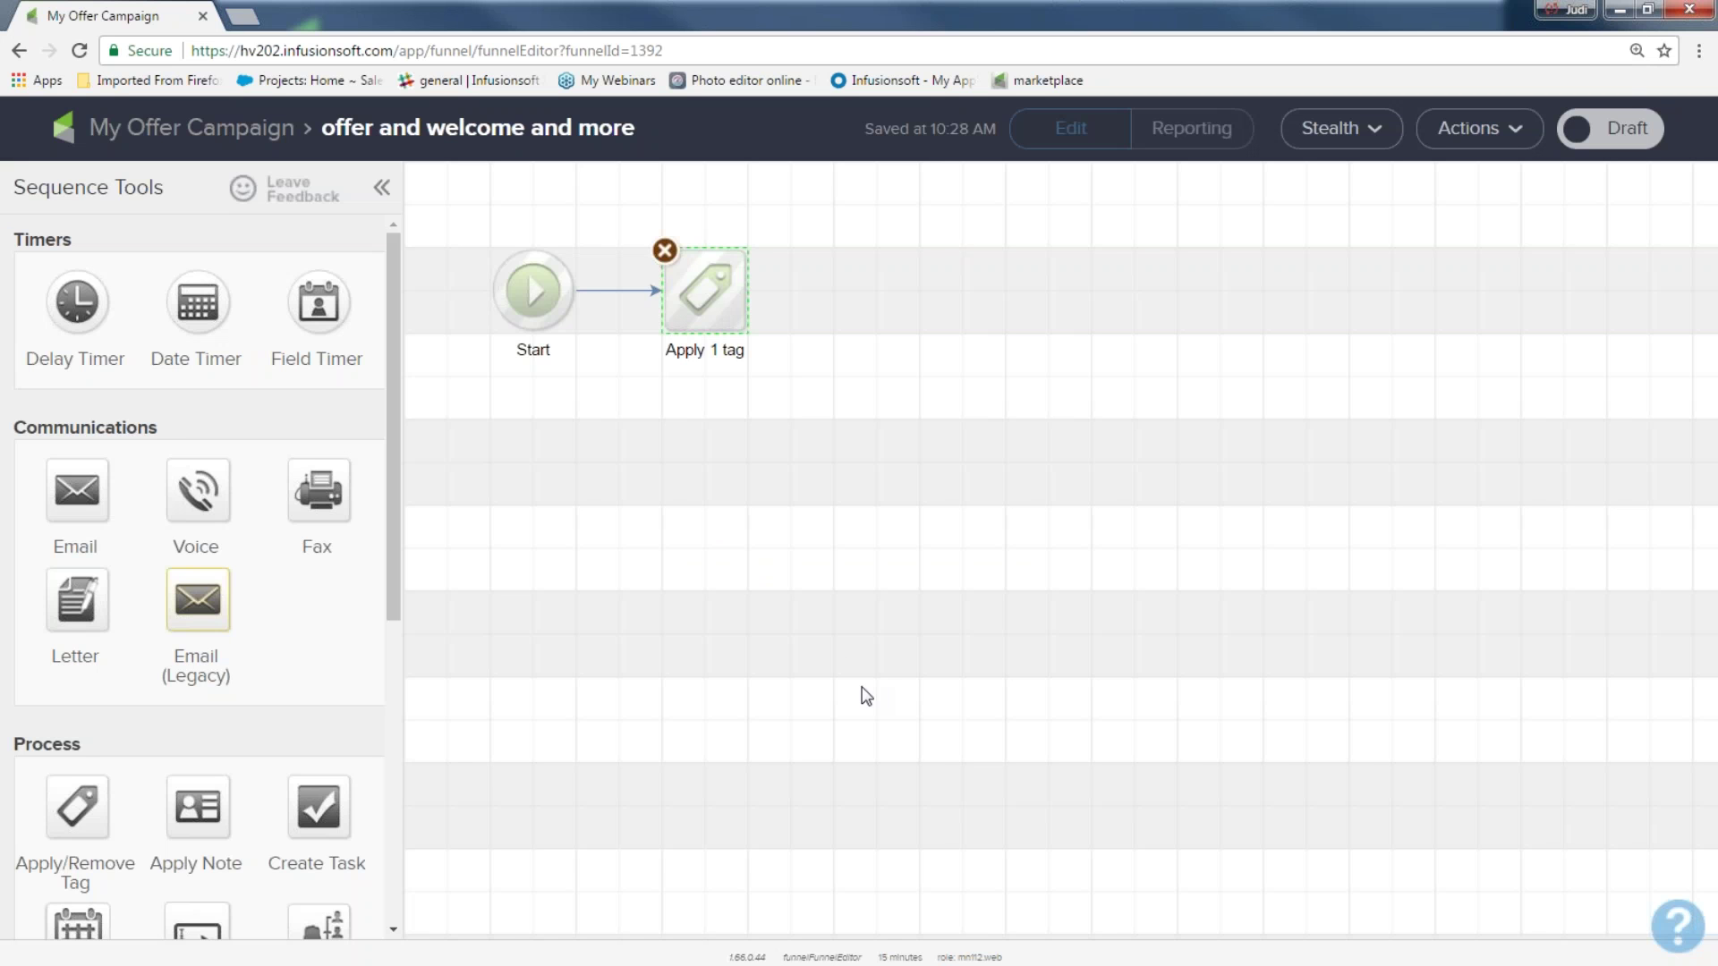
# Add an email step after the tag step and name it 'welcome and offer'
pyautogui.moveTo(77, 488); pyautogui.dragTo(870, 299)
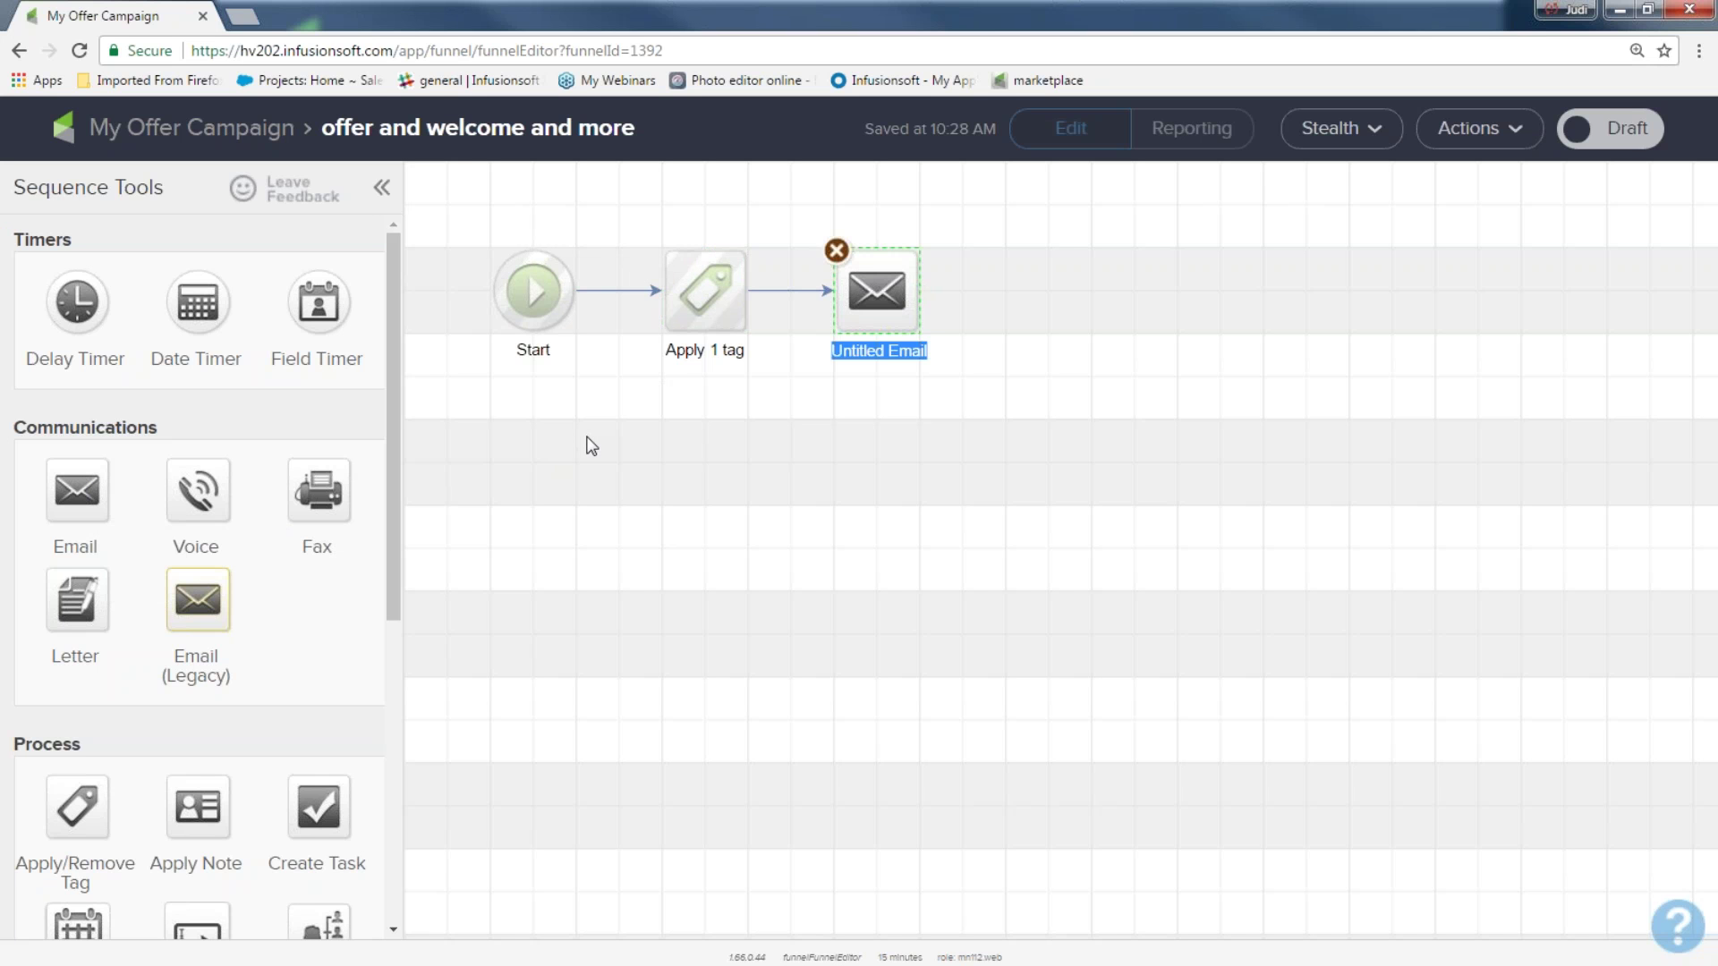
pyautogui.write('wekcin')
pyautogui.press('BackSpace')
pyautogui.press('BackSpace')
pyautogui.press('BackSpace')
pyautogui.press('BackSpace')
pyautogui.write('lcome and offer')
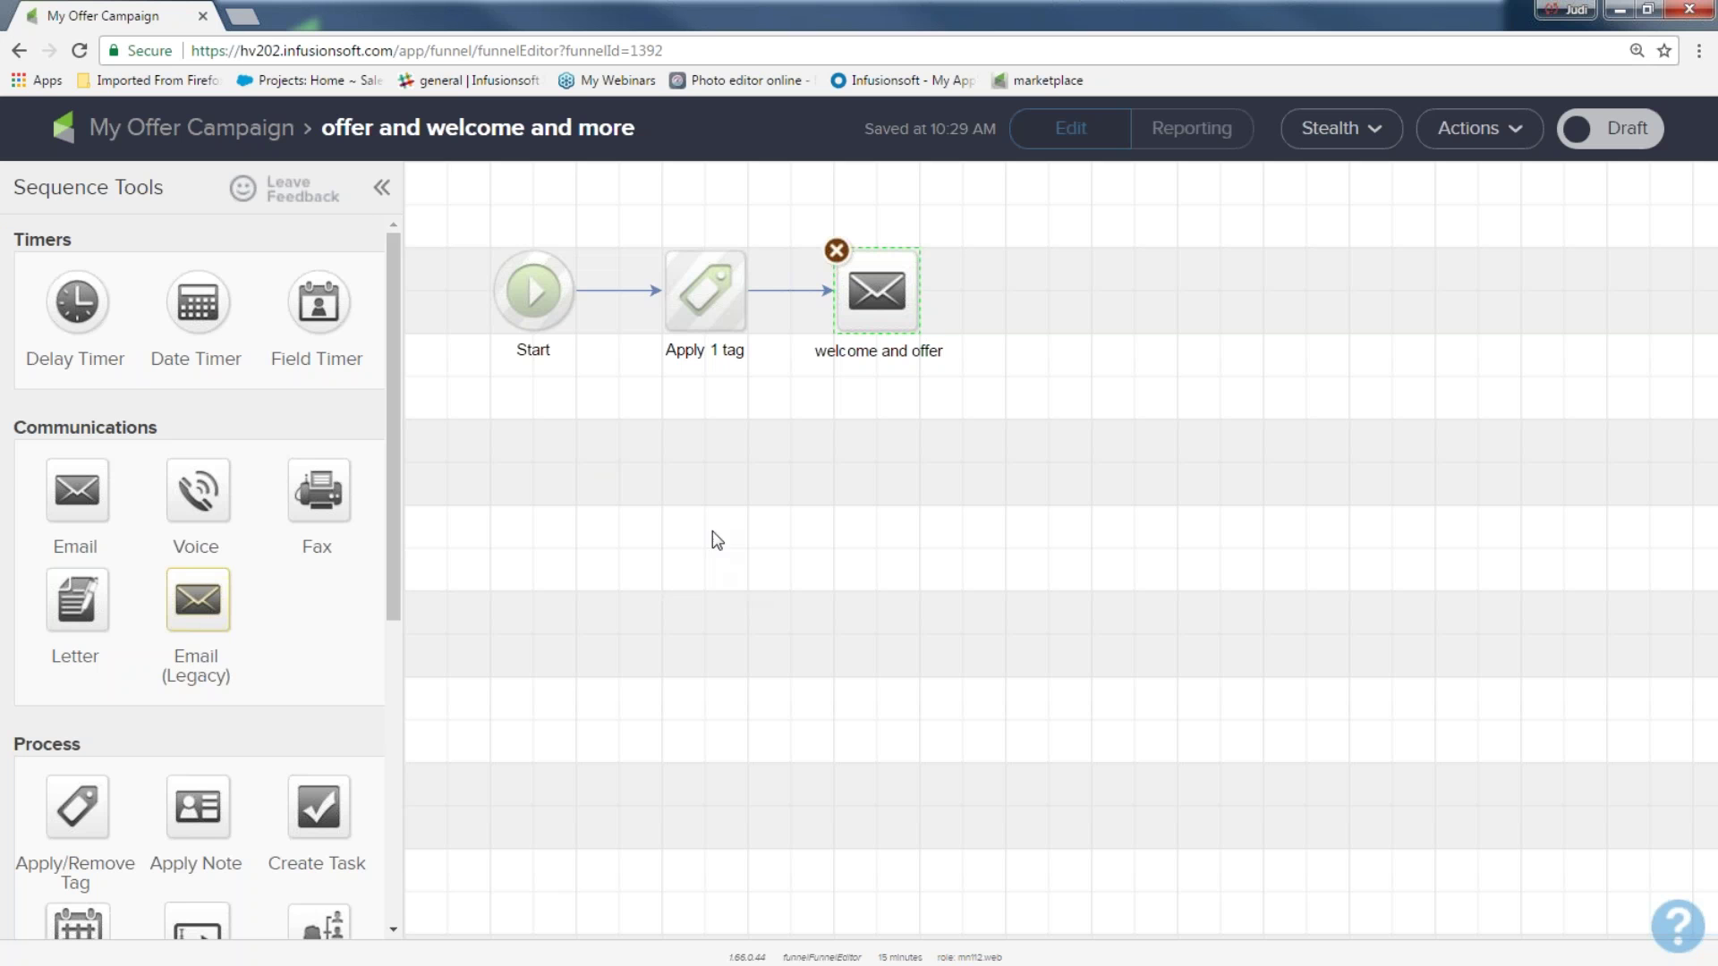
pyautogui.click(872, 296)
# Give the welcome and offer email the 'here it is' saved template, mark it Ready, and return to the sequence
pyautogui.doubleClick(873, 295)
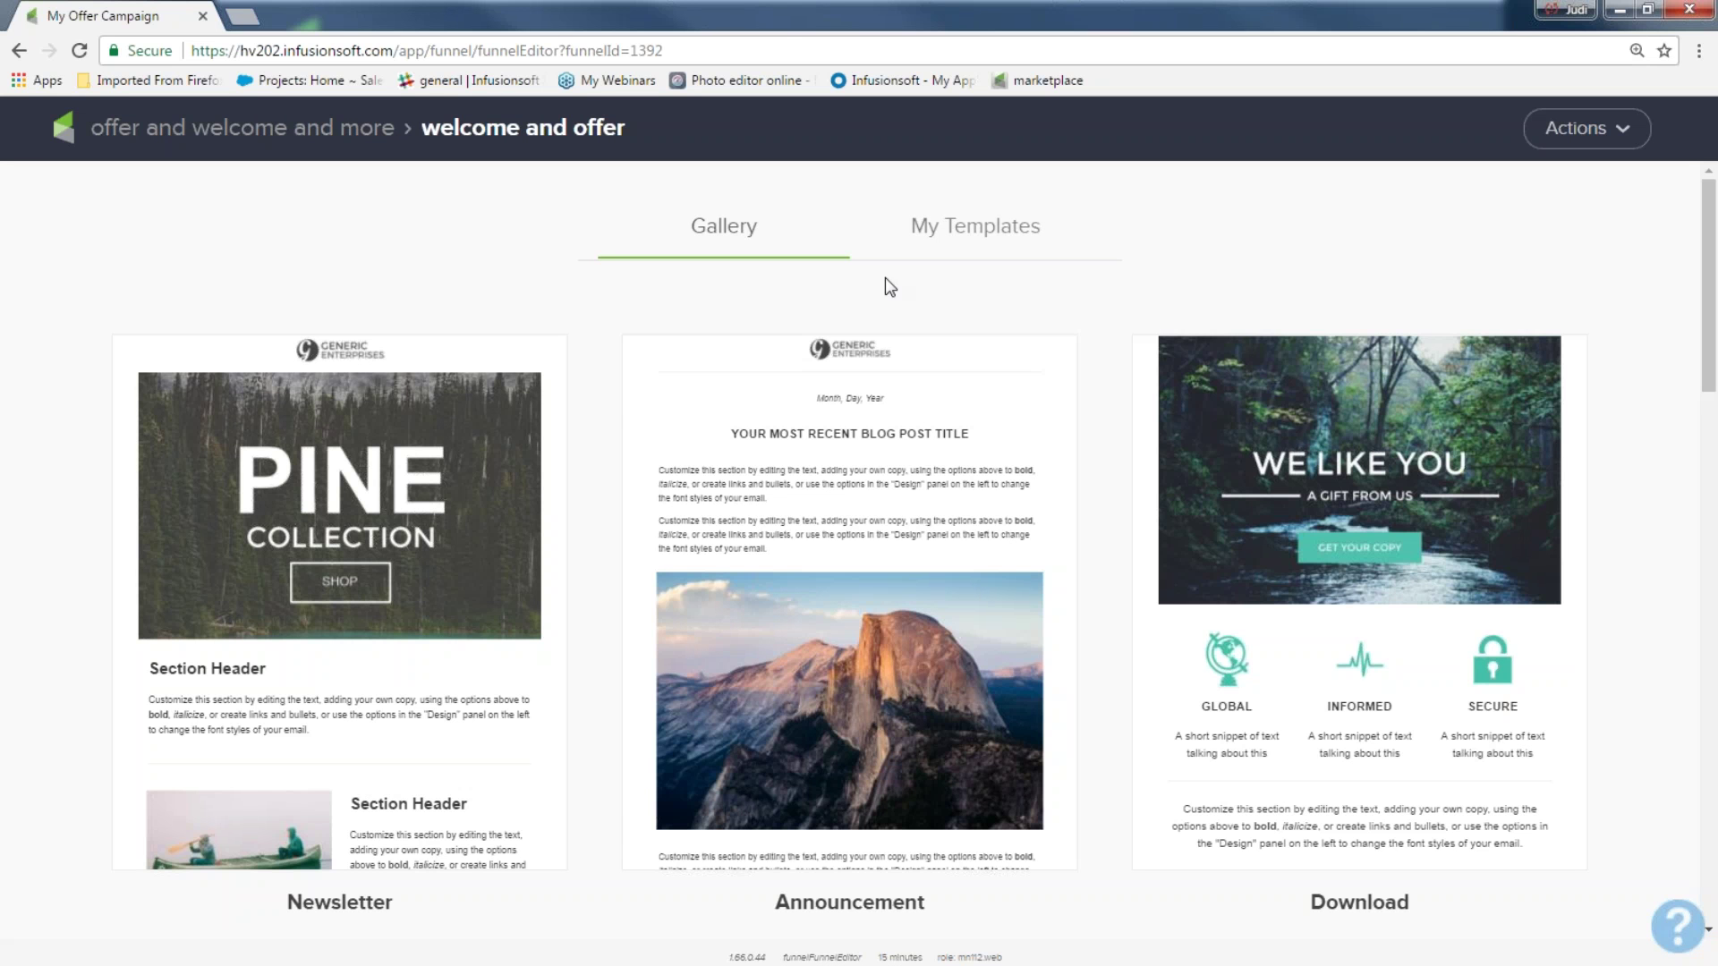
pyautogui.click(992, 234)
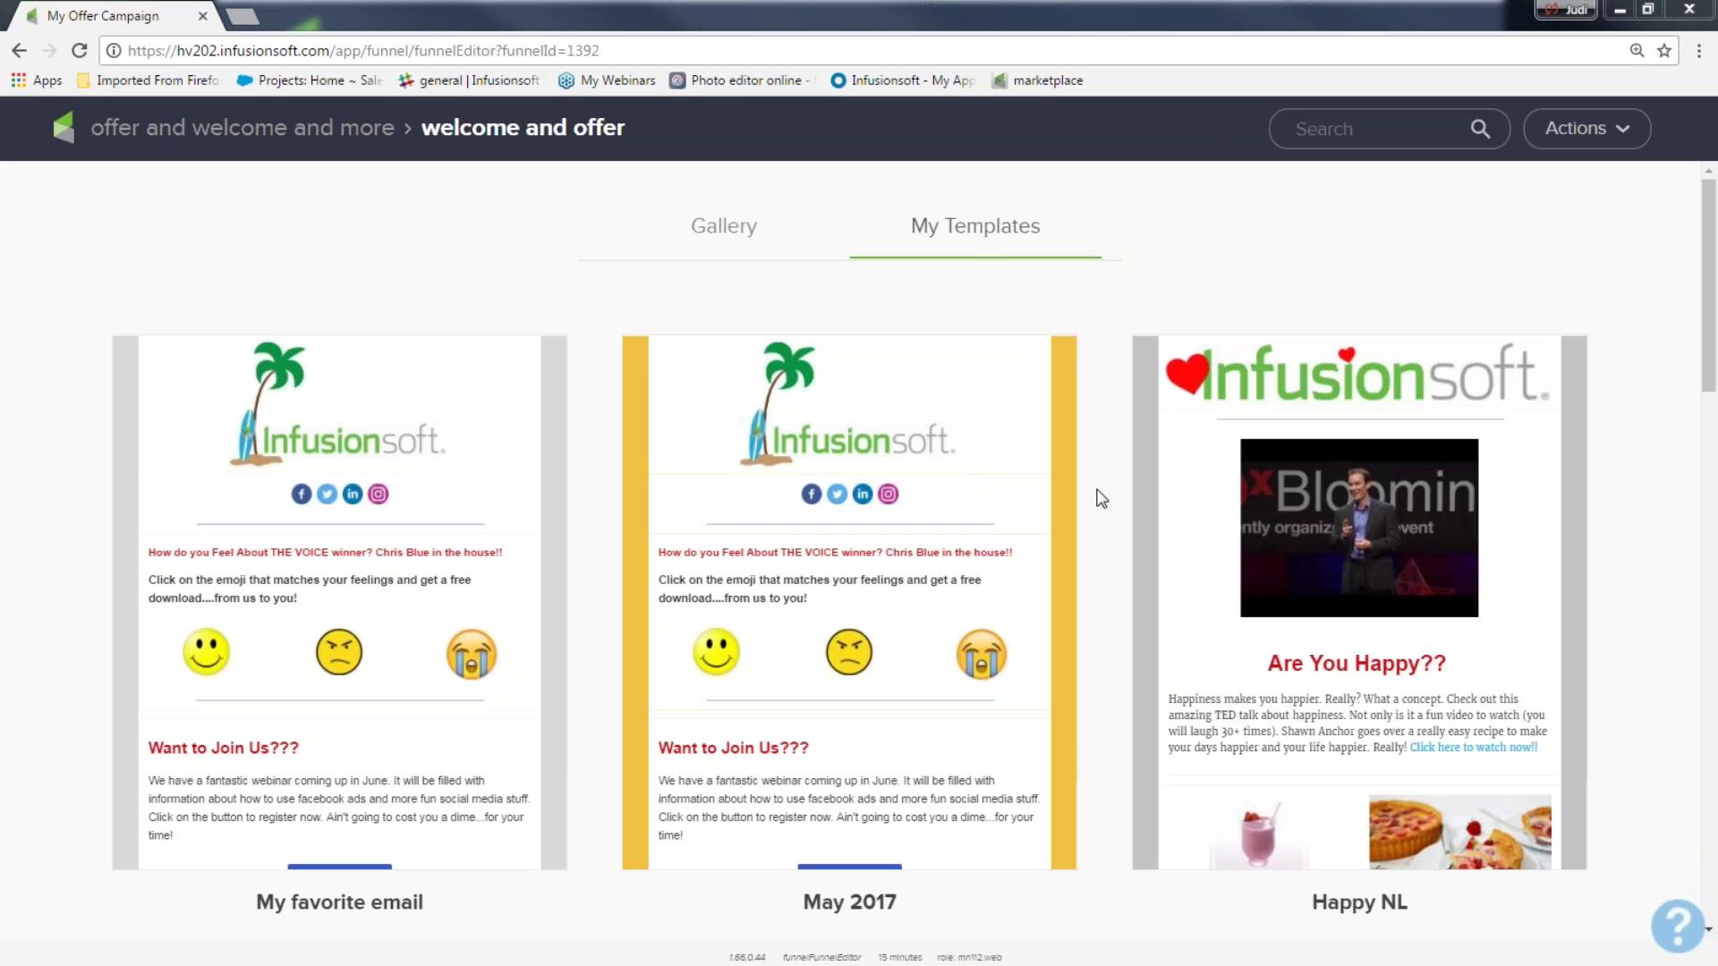
pyautogui.scroll(-12, 1700, 626)
pyautogui.scroll(-4, 1692, 687)
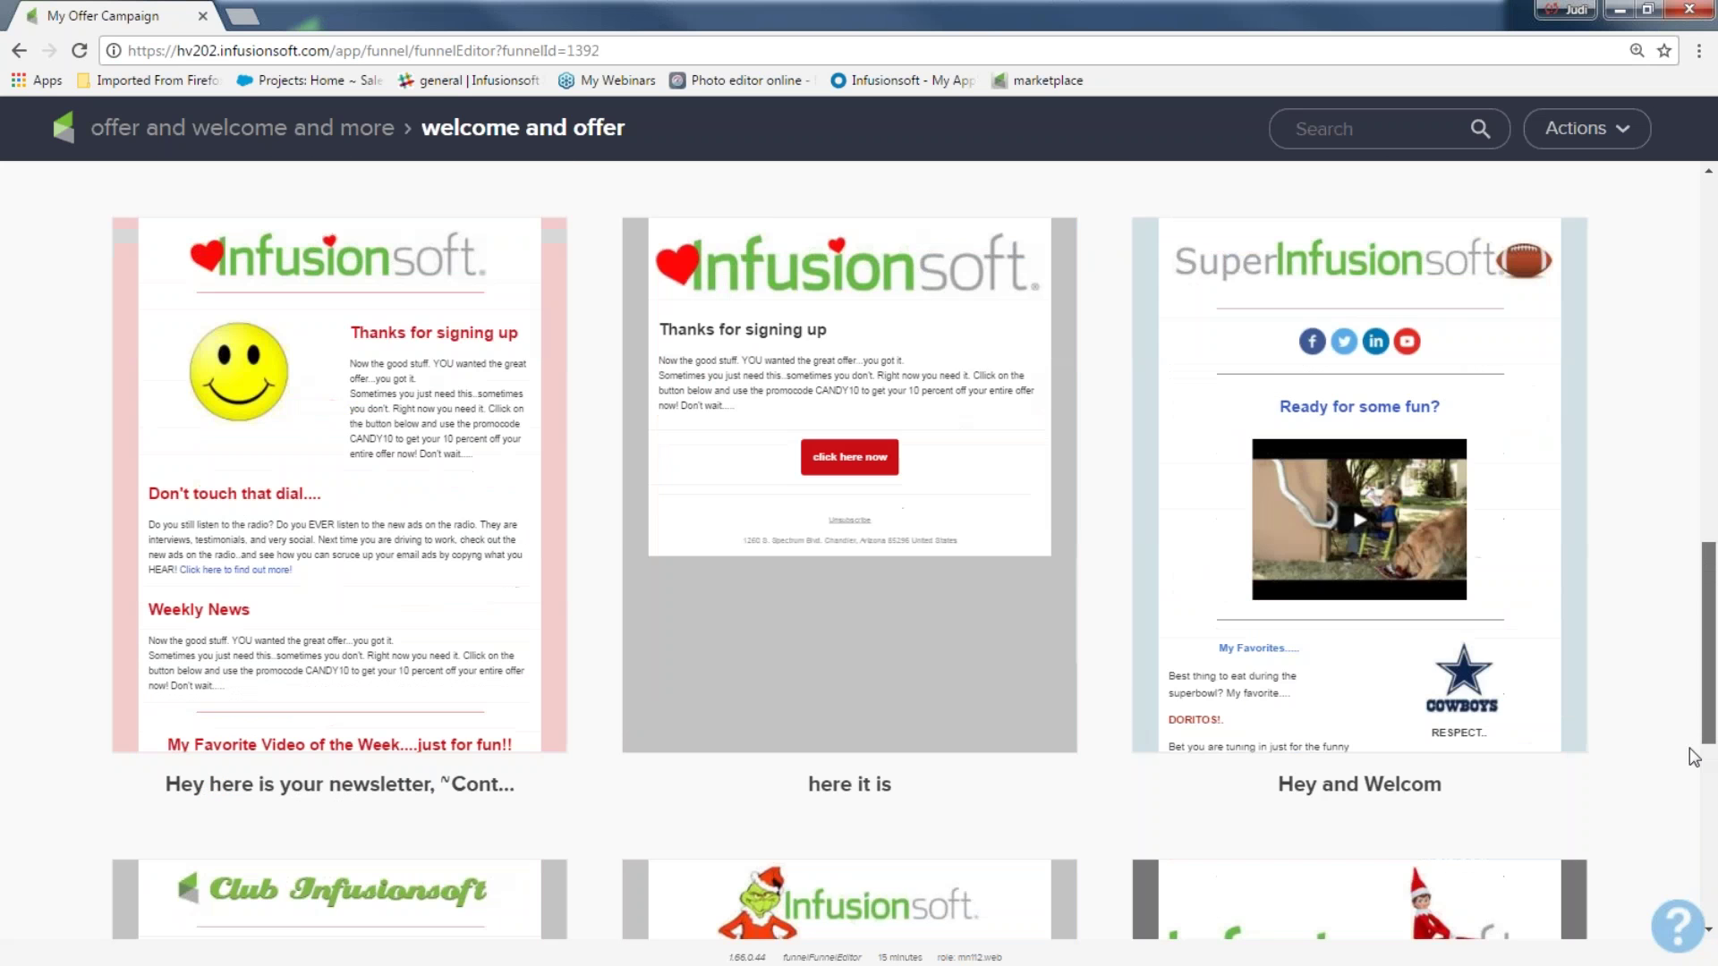
pyautogui.moveTo(758, 314)
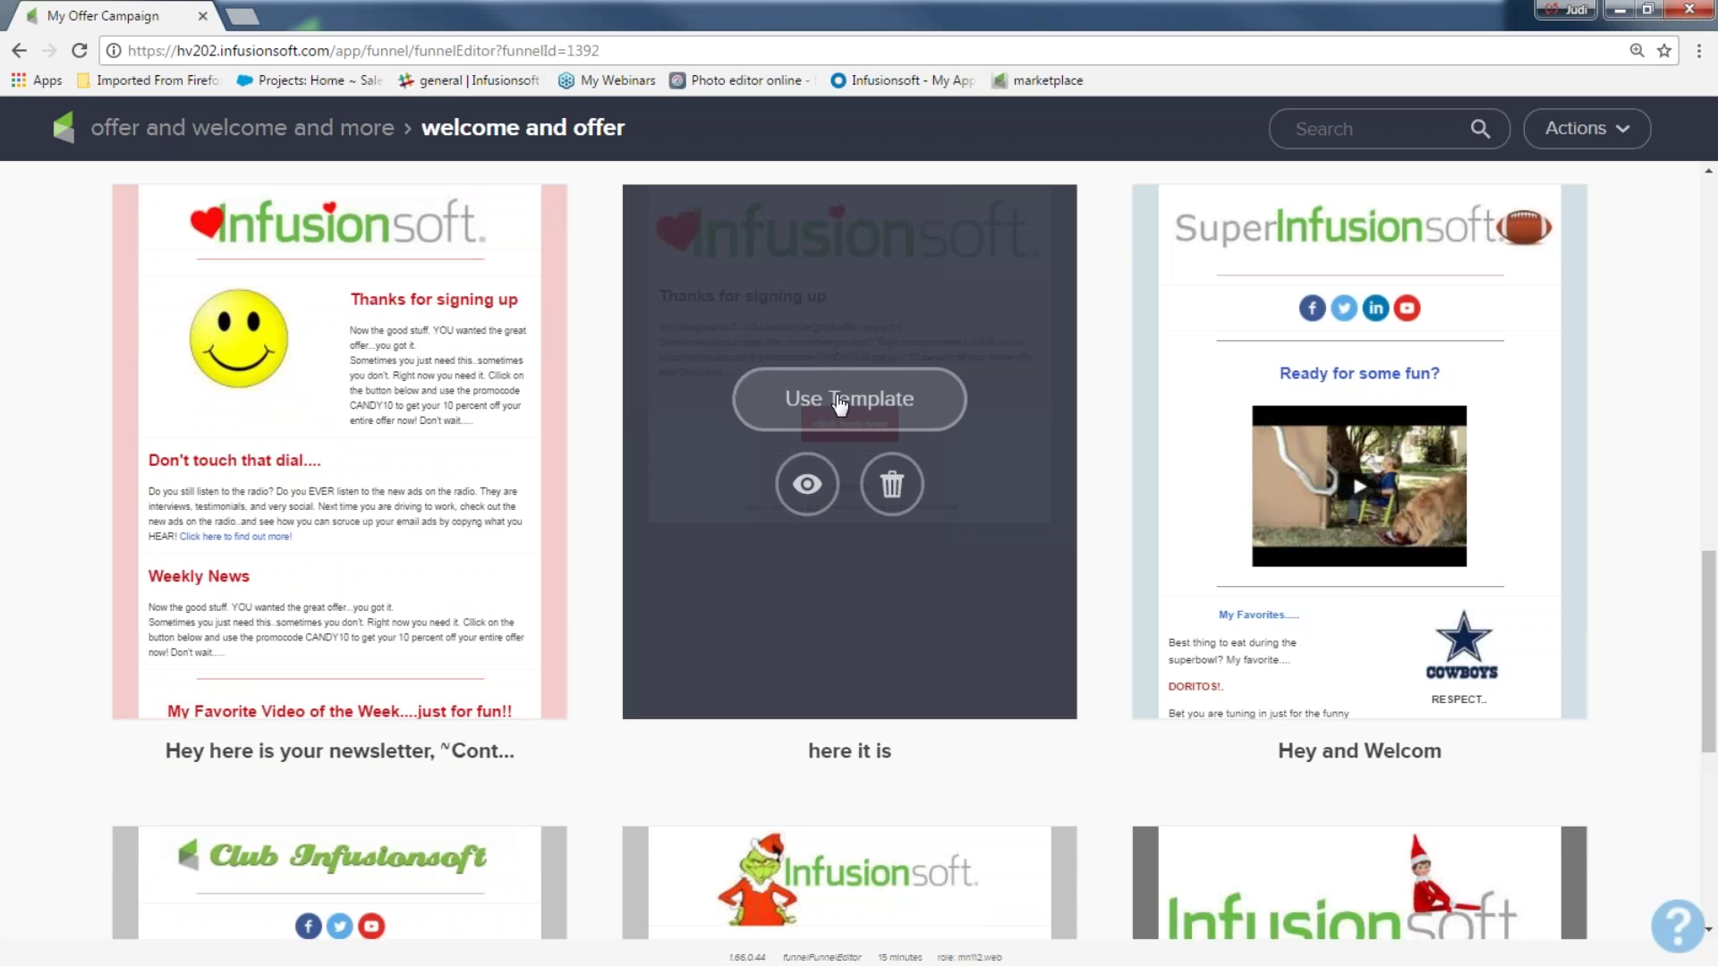
pyautogui.click(840, 405)
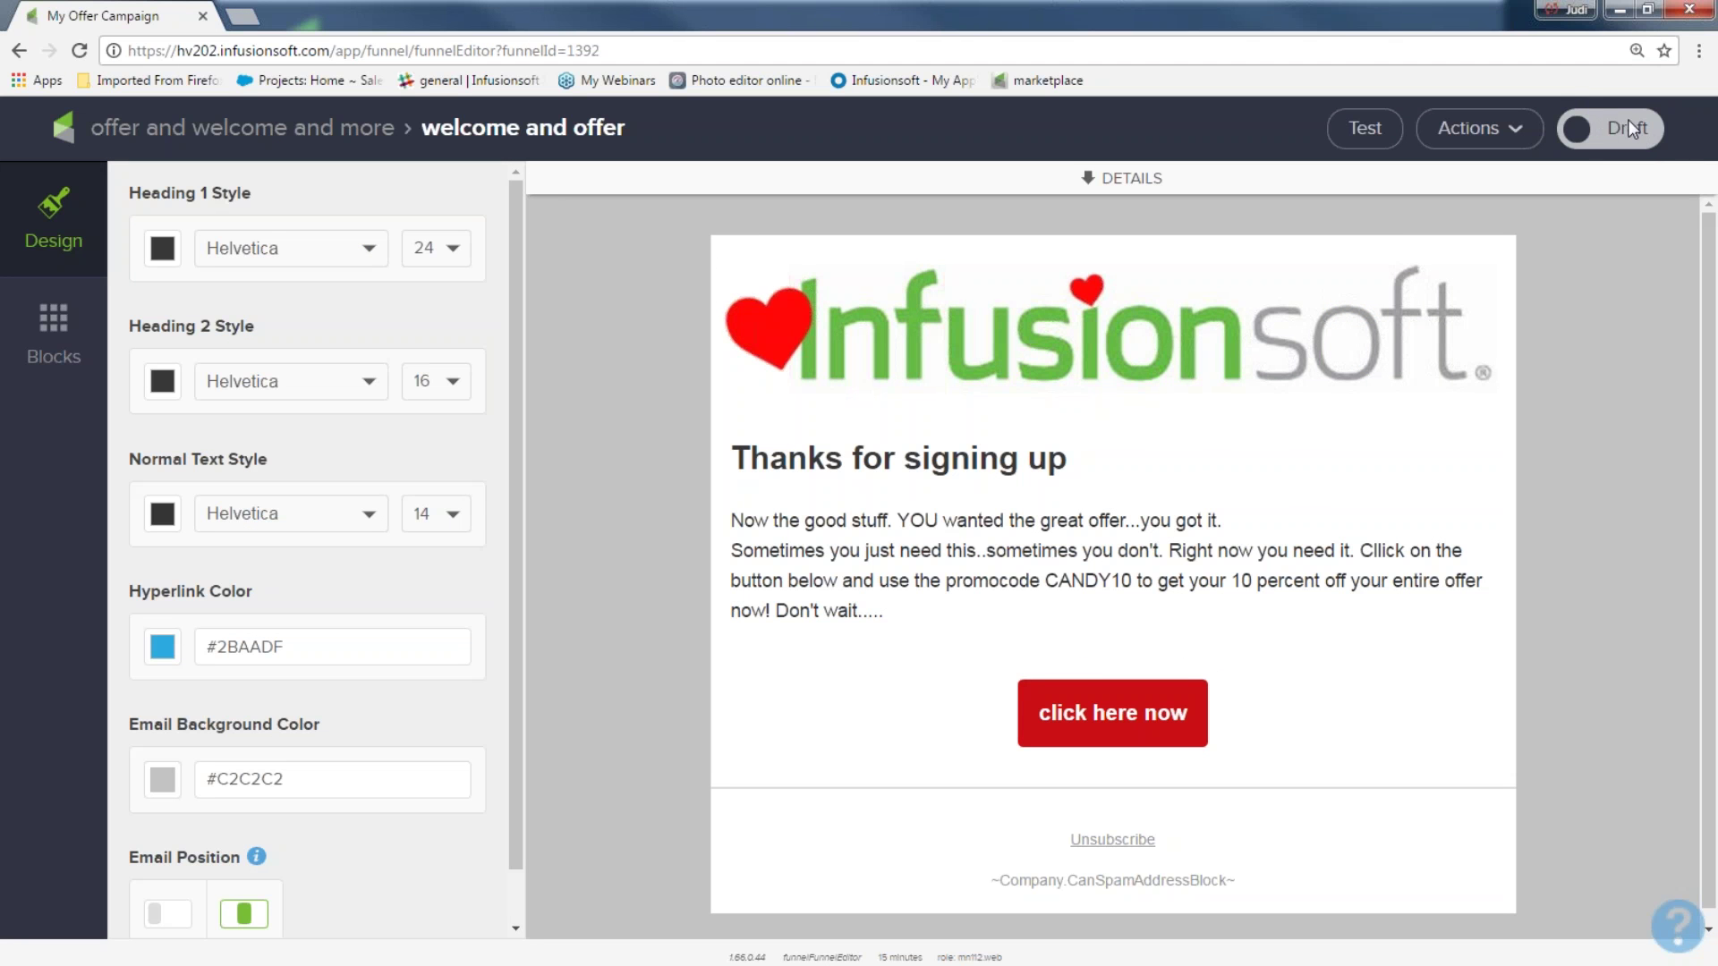
pyautogui.click(1628, 128)
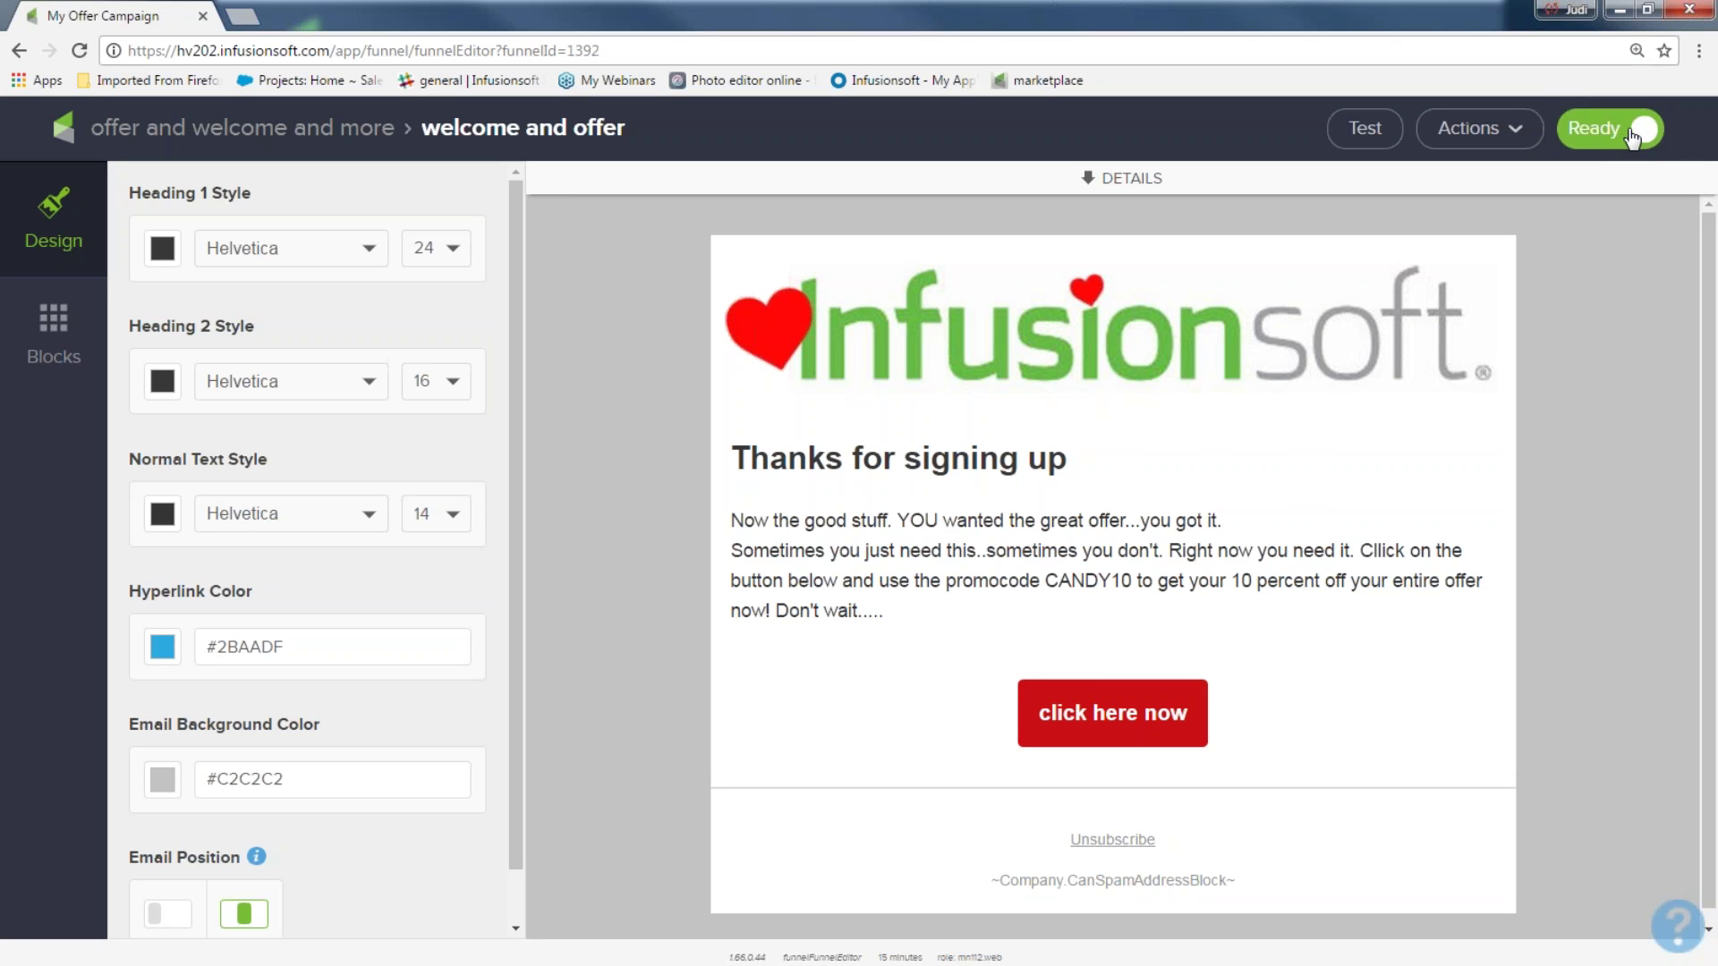
pyautogui.click(186, 141)
# Add a delay timer after welcome and offer: at least 3 days, then a weekday at 8:00 AM
pyautogui.moveTo(778, 196); pyautogui.dragTo(982, 413)
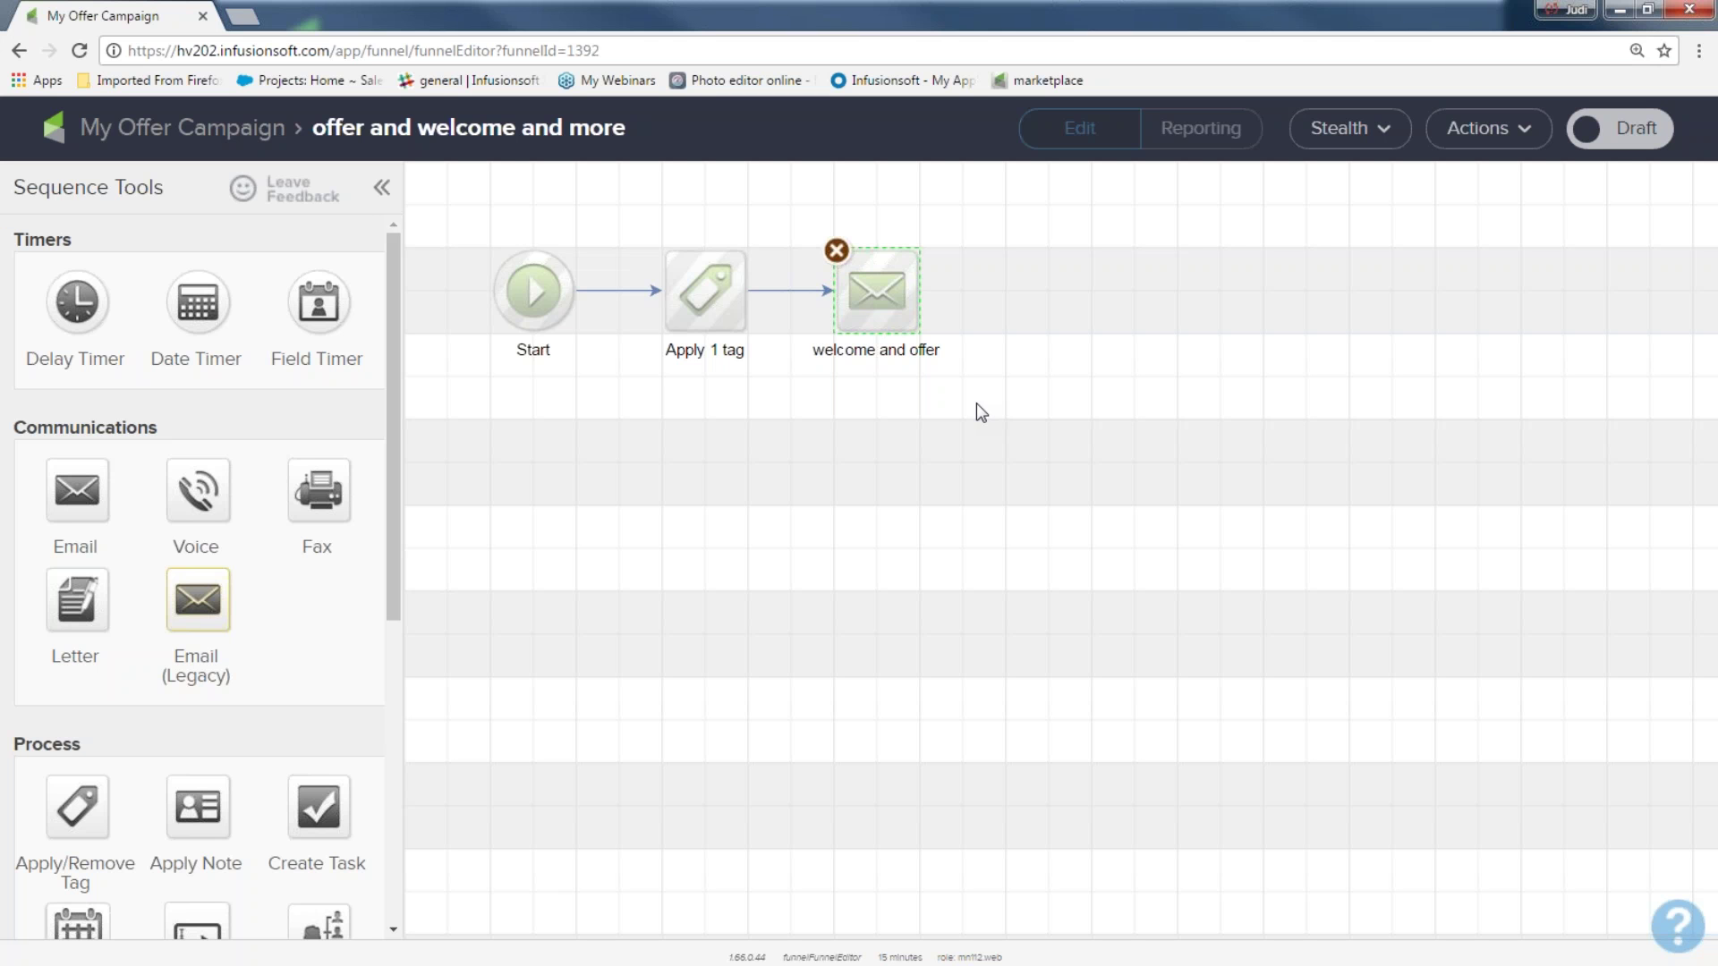
pyautogui.moveTo(75, 301); pyautogui.dragTo(1065, 260)
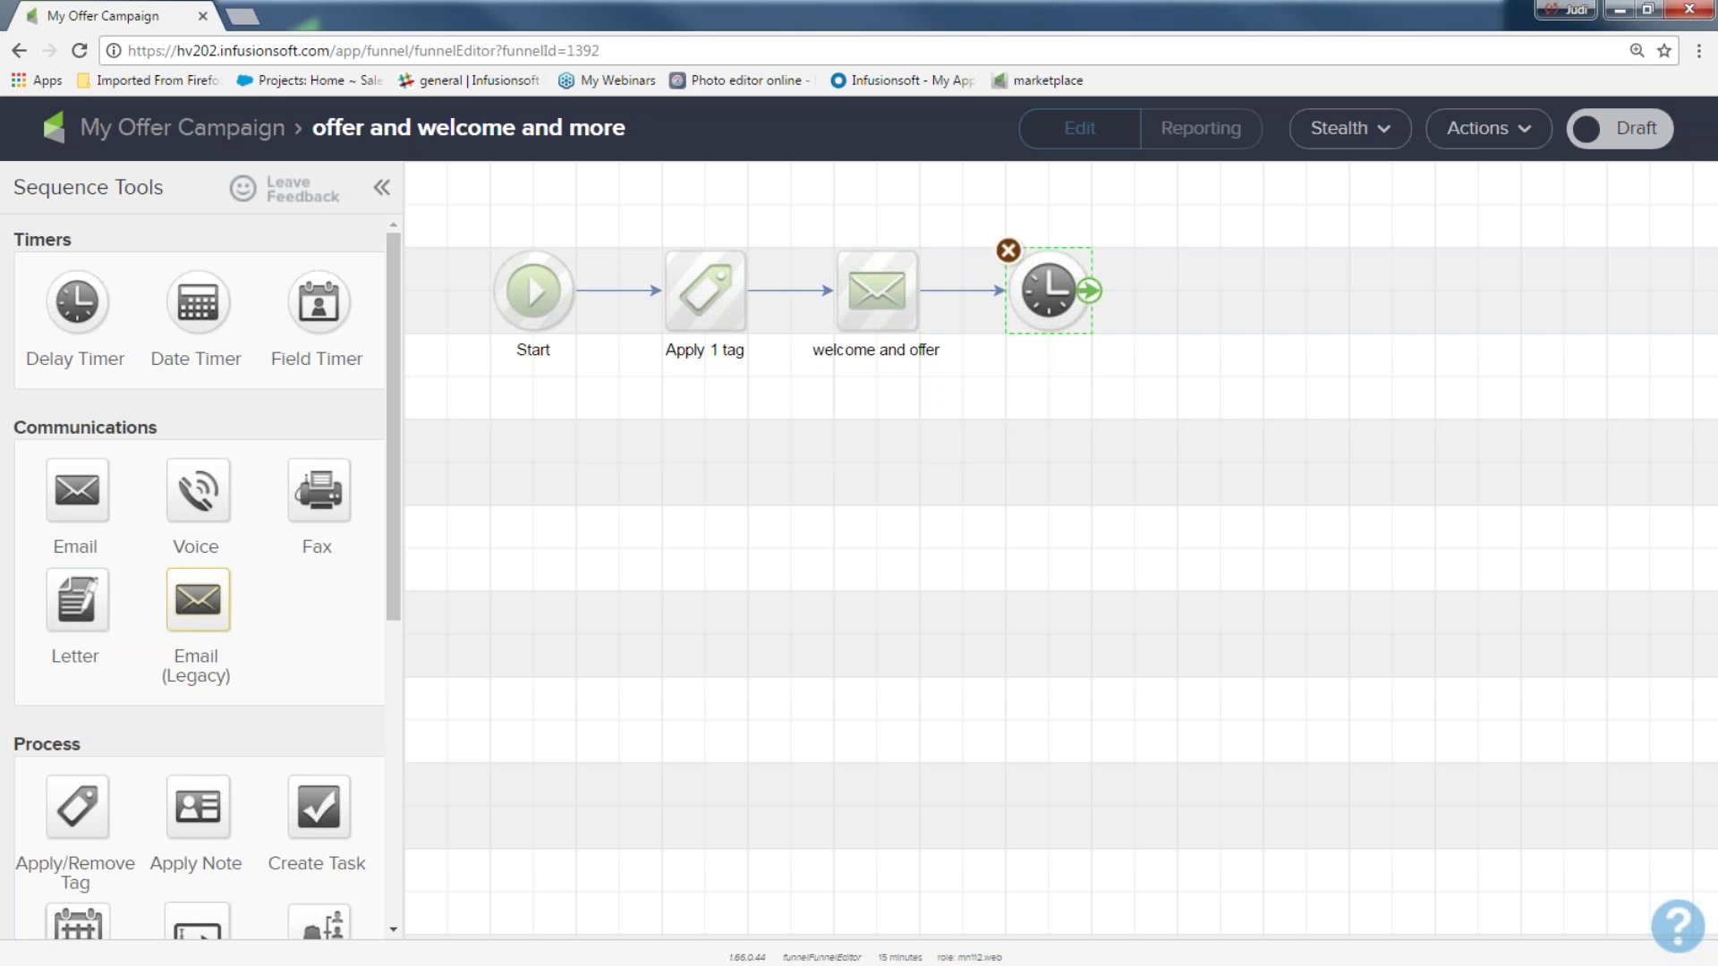
pyautogui.doubleClick(1058, 302)
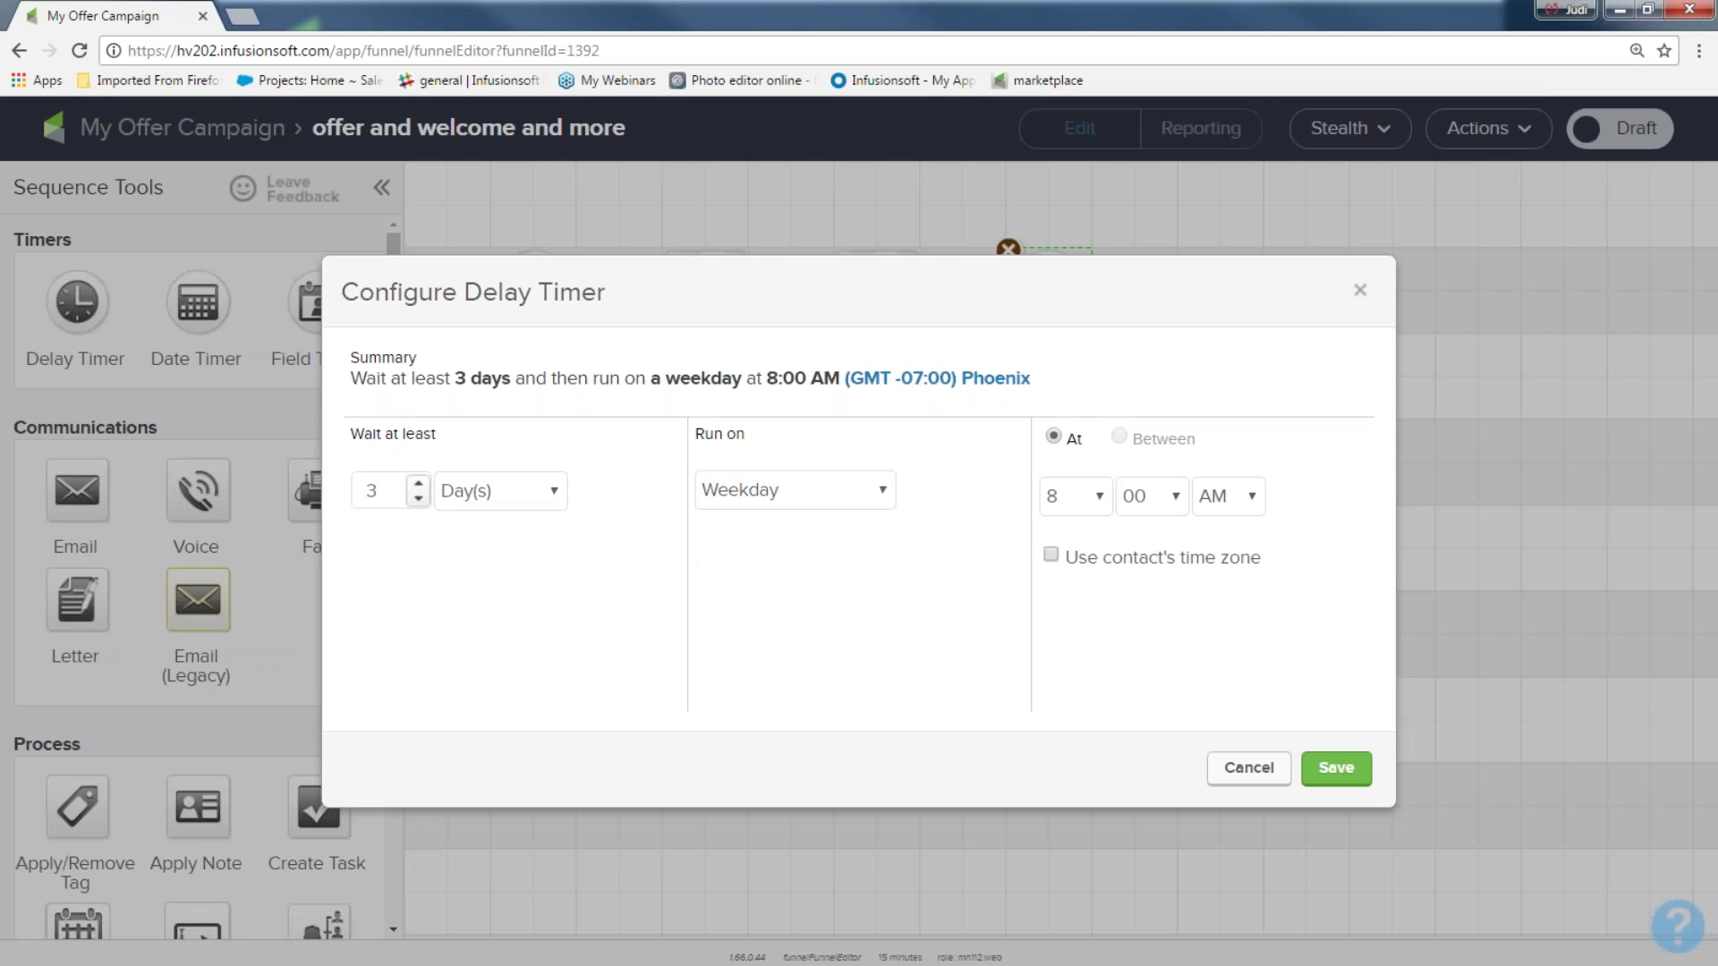
pyautogui.click(1336, 767)
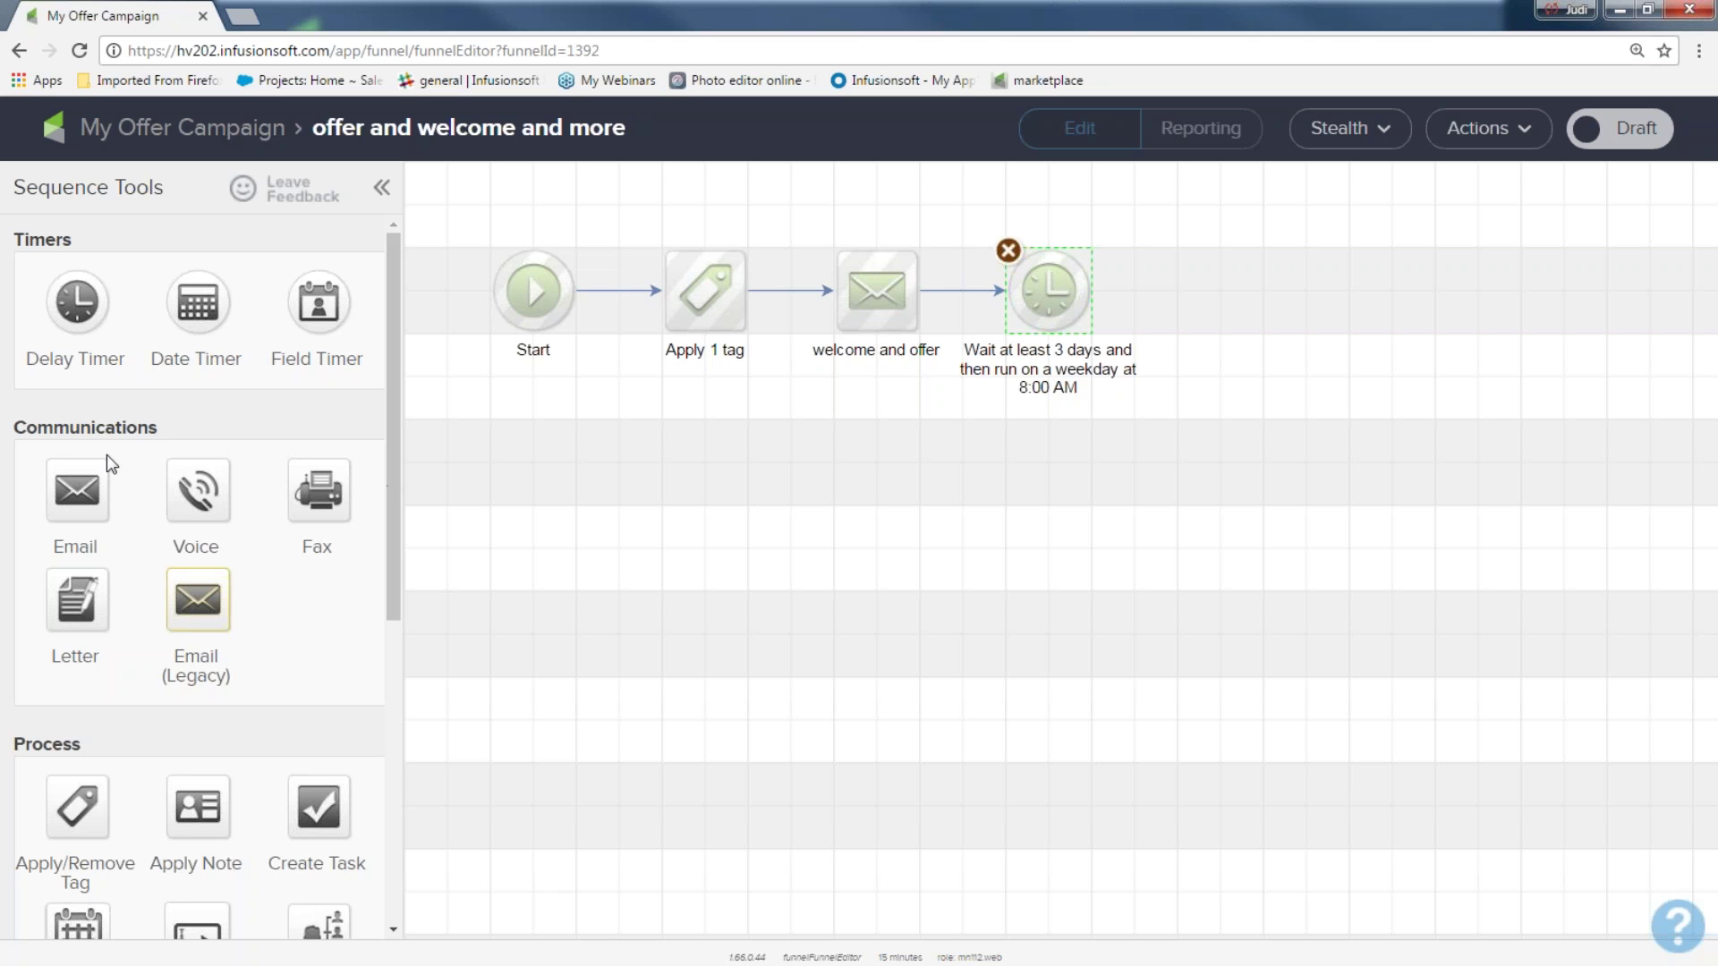
# Duplicate the welcome and offer email, place the copy after the 3-day timer, and connect them
pyautogui.moveTo(140, 432); pyautogui.dragTo(9, 433)
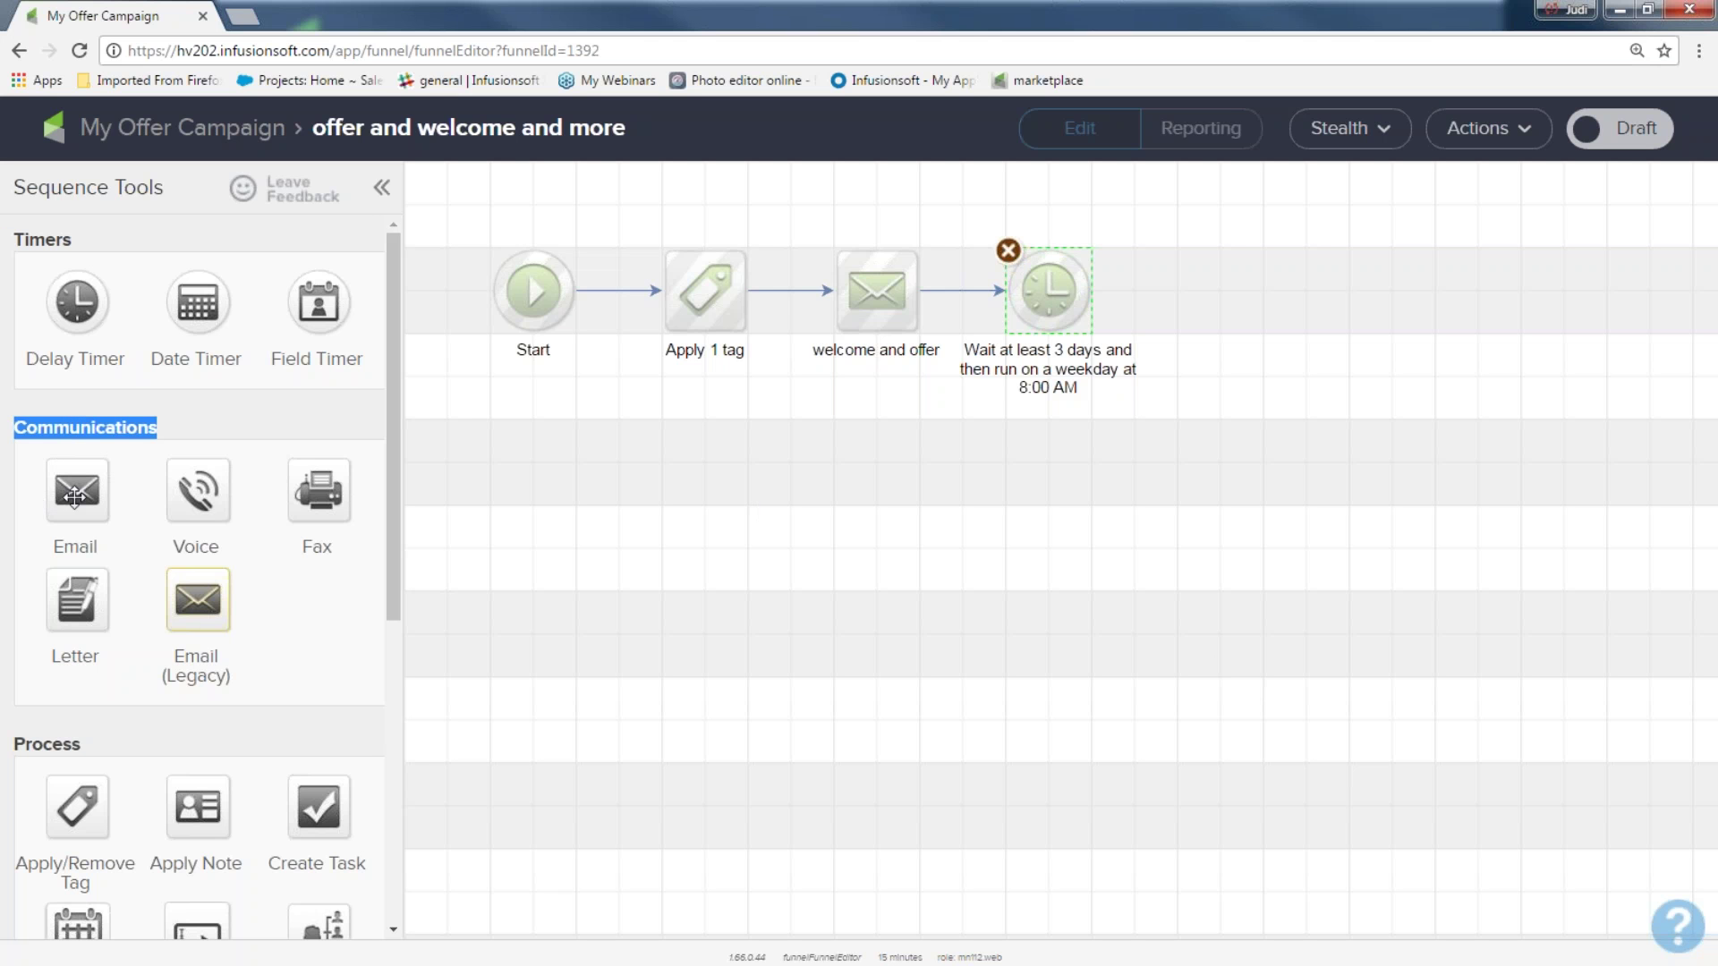
pyautogui.moveTo(886, 286)
pyautogui.click(876, 285)
pyautogui.rightClick(876, 284)
pyautogui.click(935, 309)
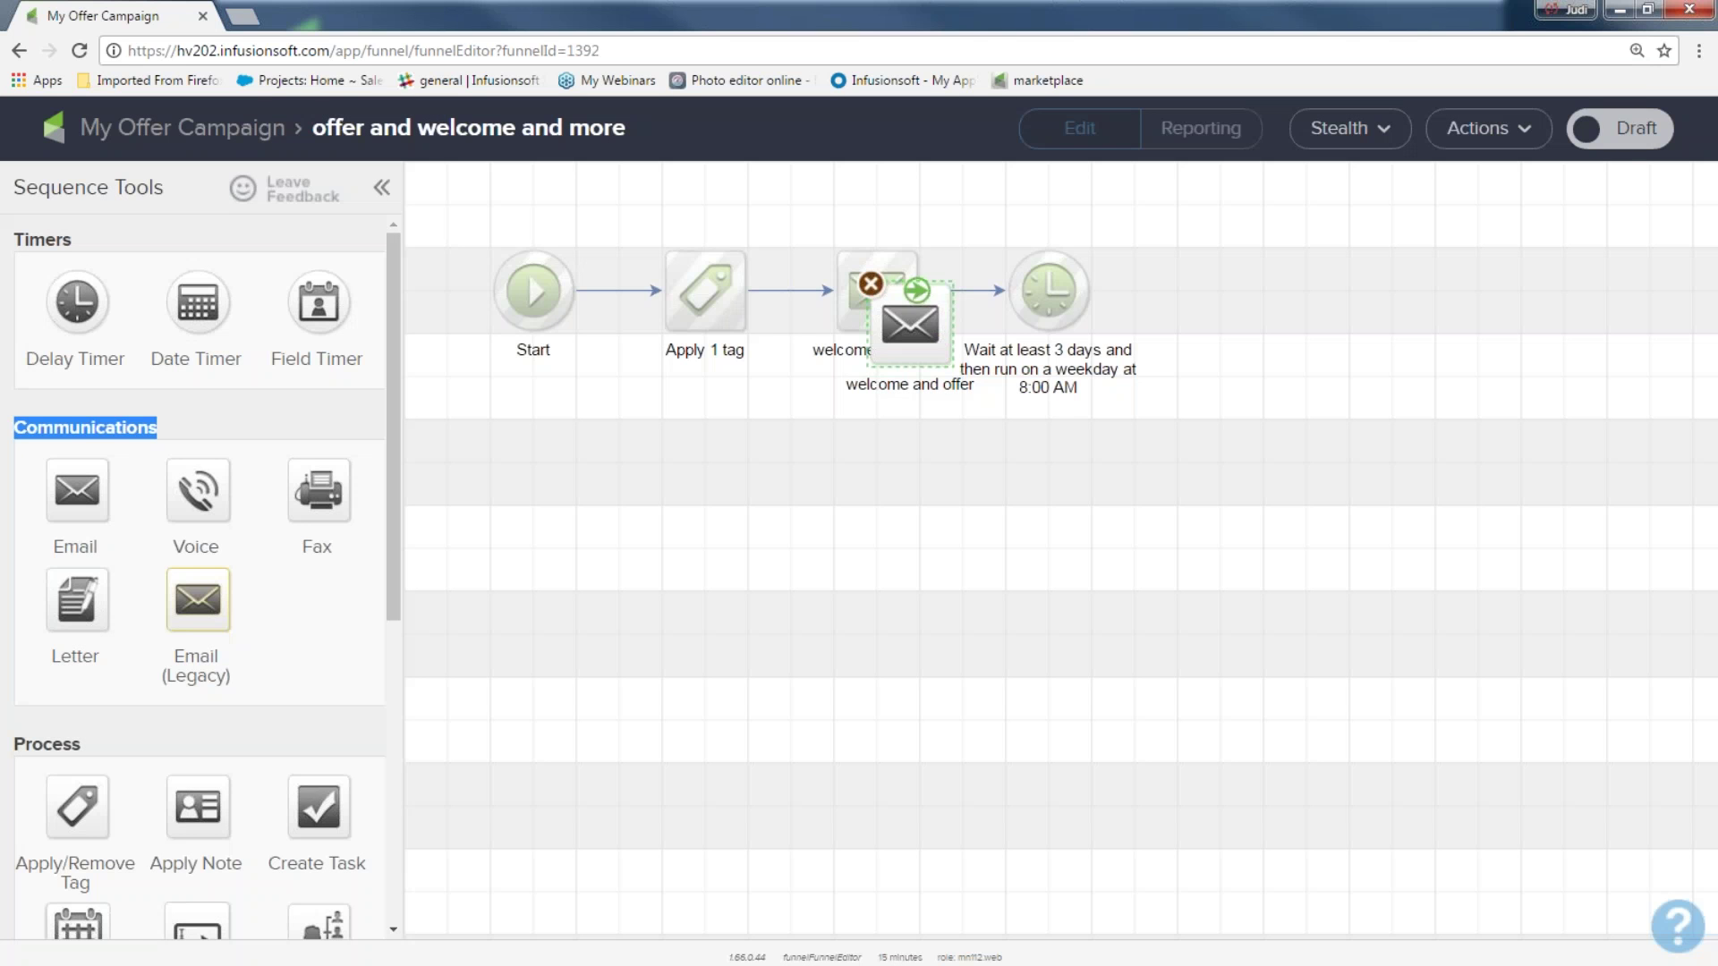
pyautogui.moveTo(938, 315); pyautogui.dragTo(1248, 292)
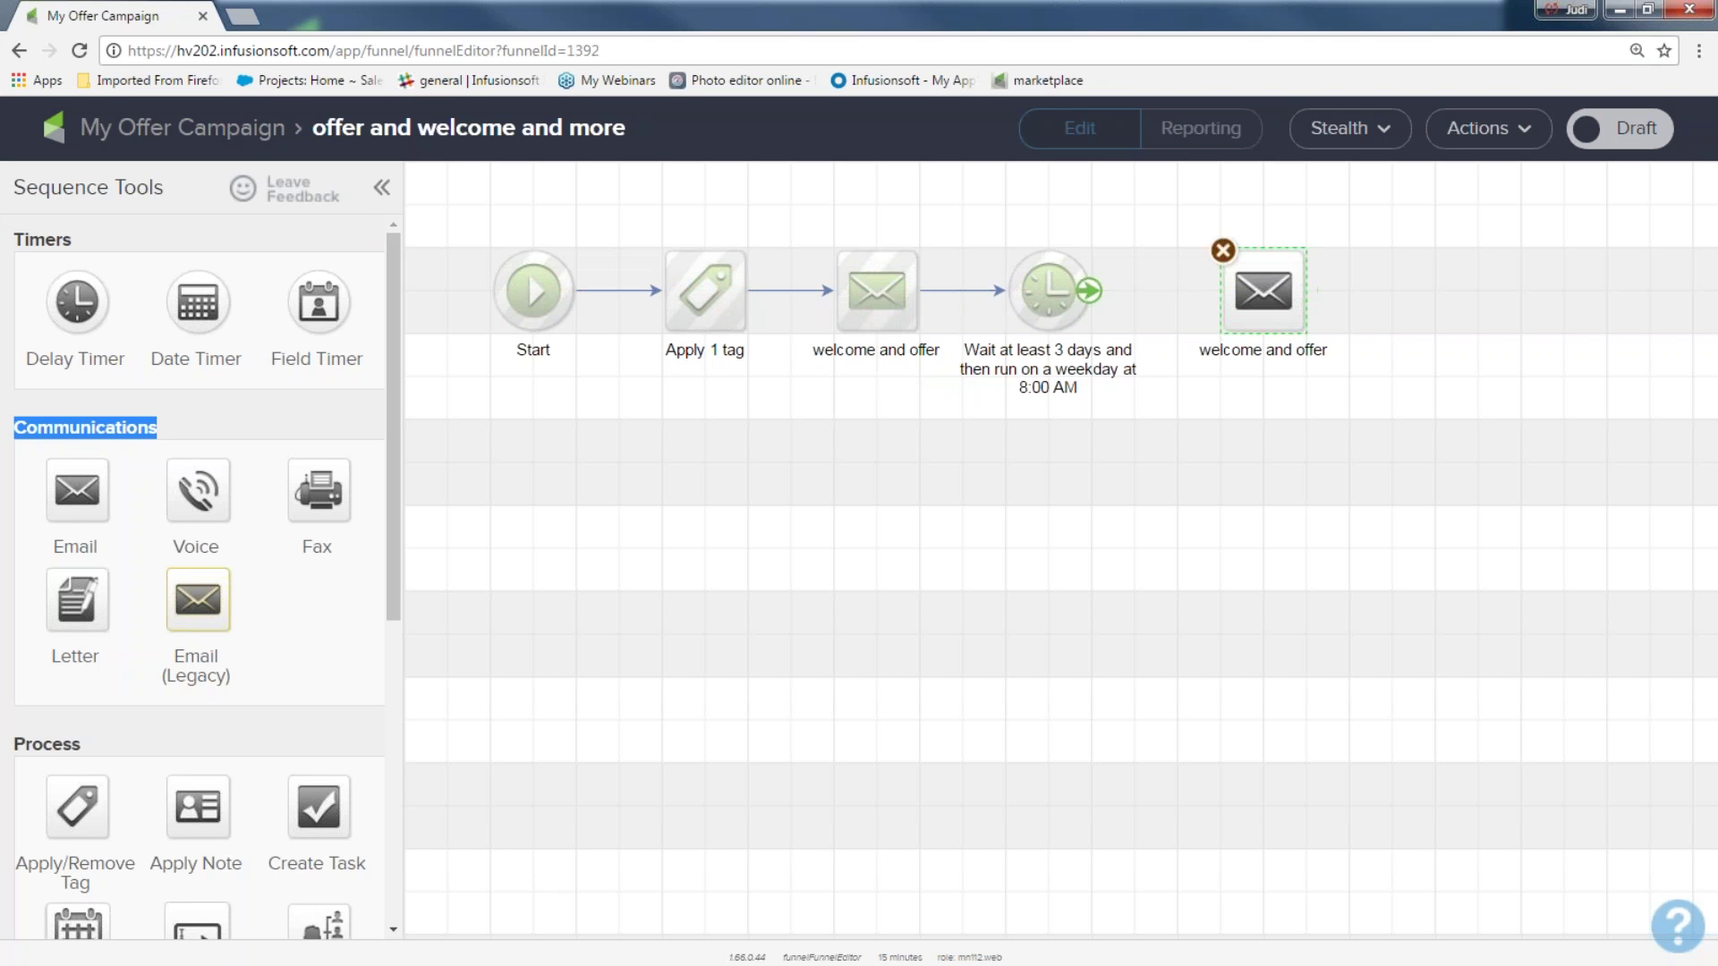
pyautogui.moveTo(1084, 294); pyautogui.dragTo(1242, 288)
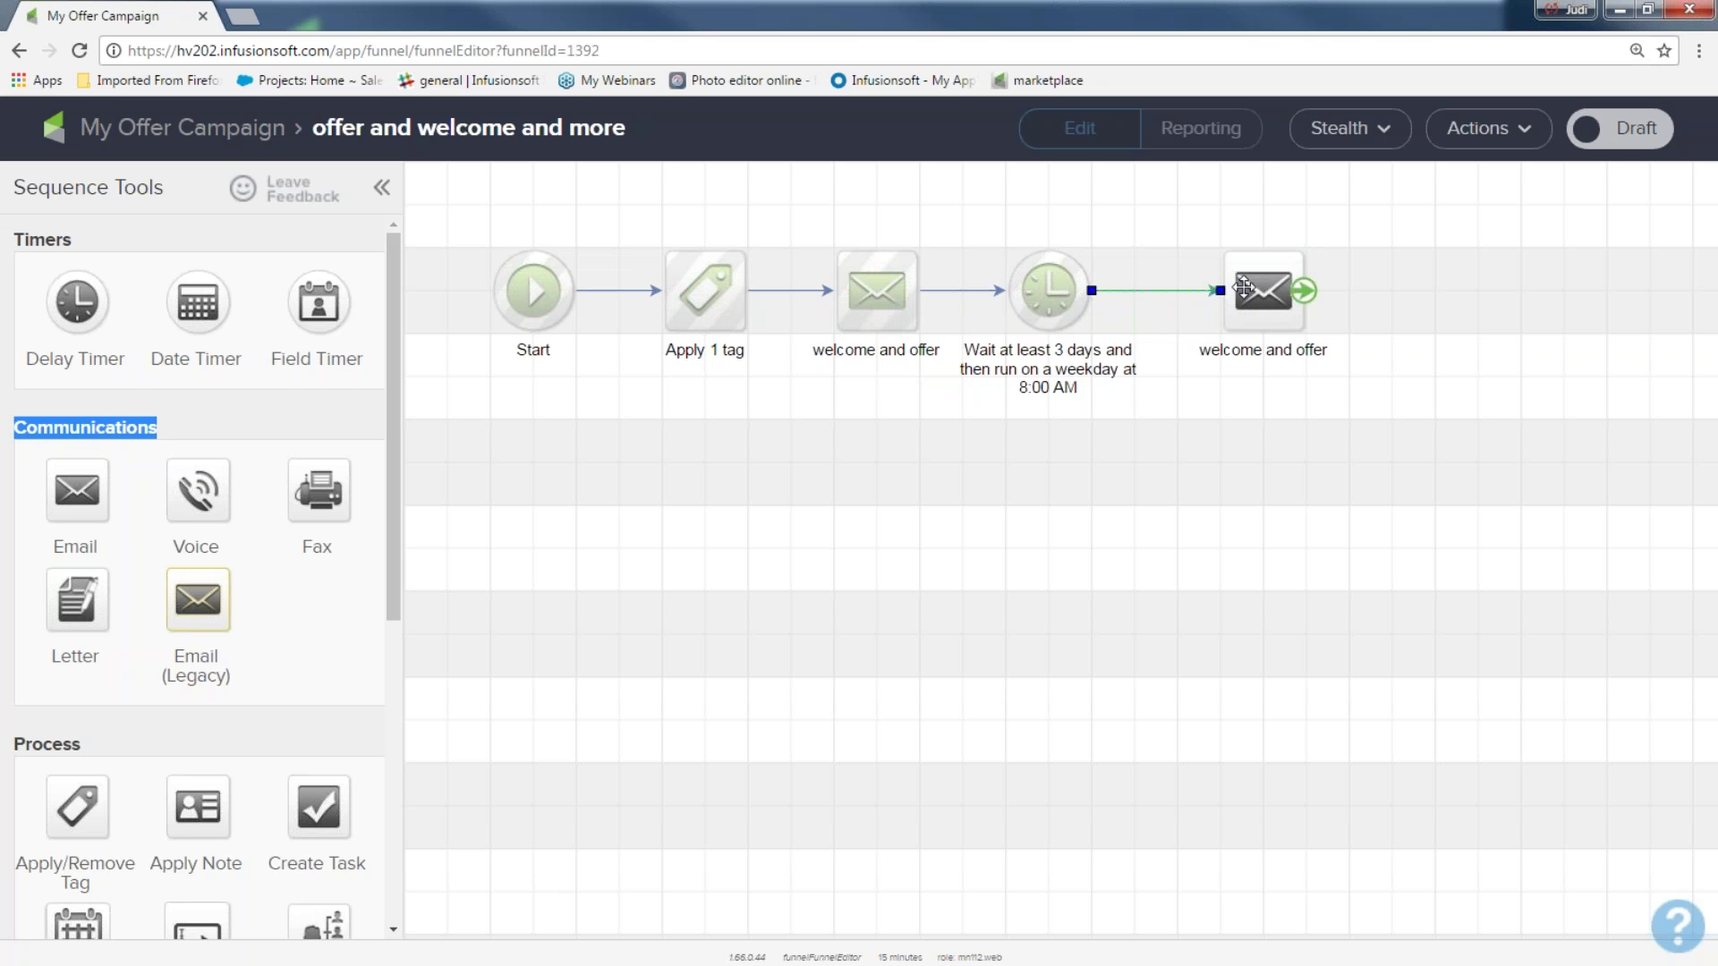
# Rename the copied email 'offer 2' and open it in the editor
pyautogui.click(1263, 351)
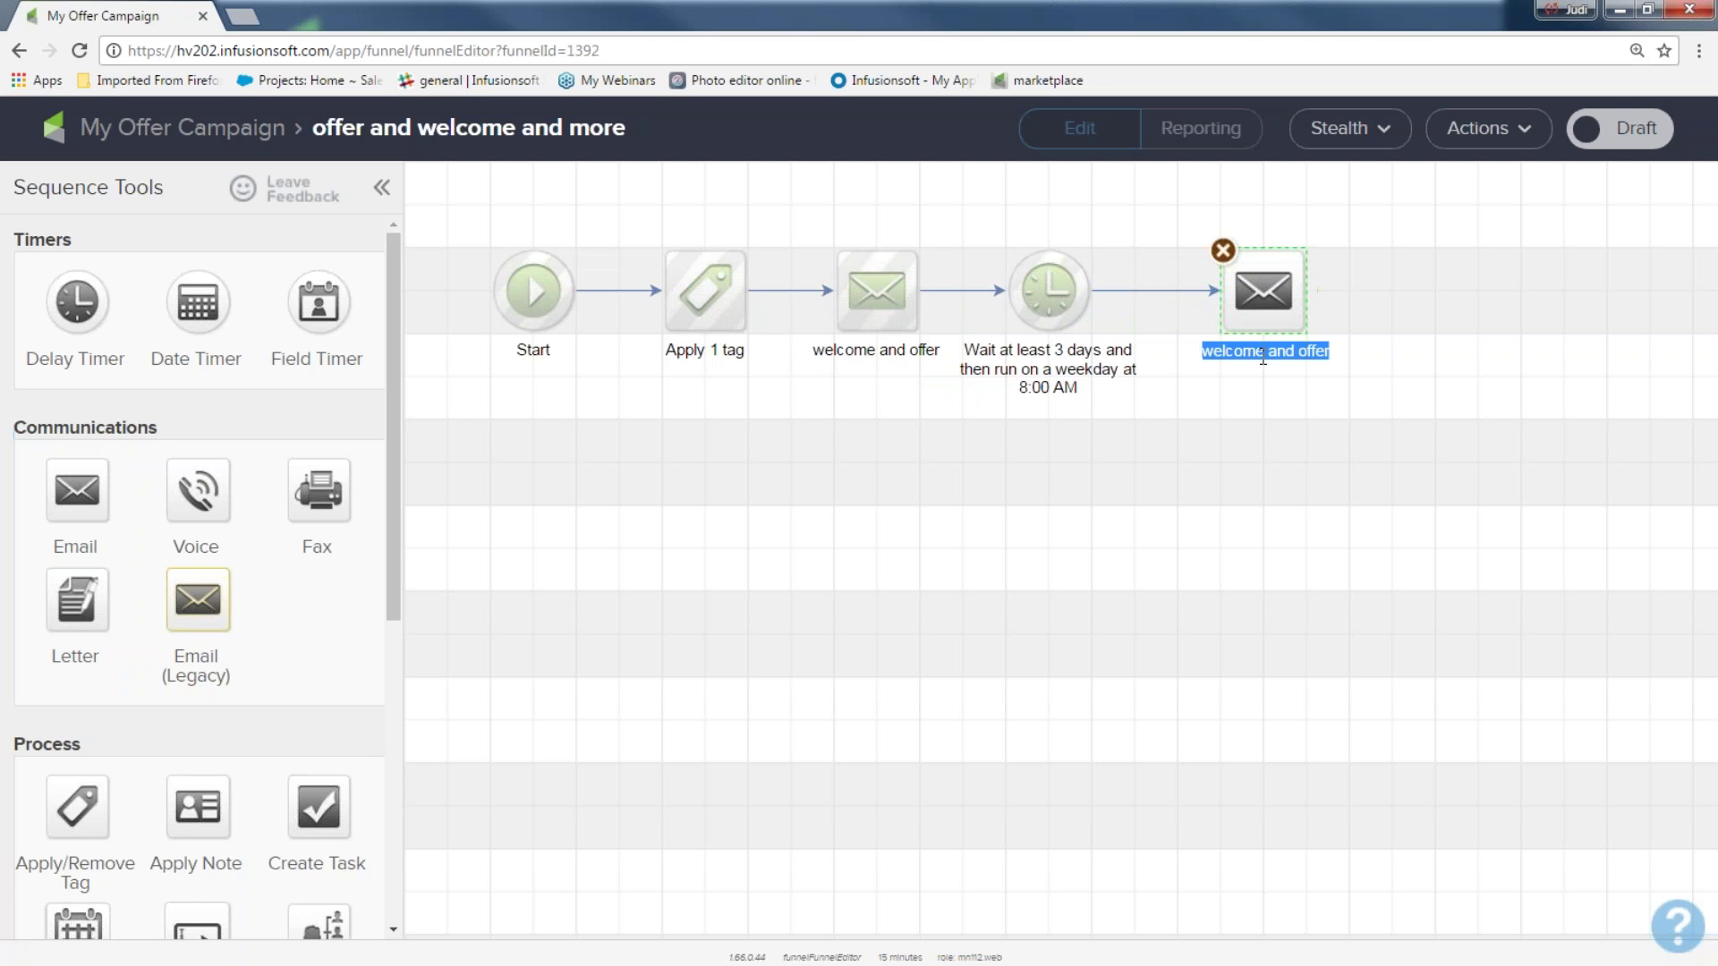
pyautogui.write('offer 2')
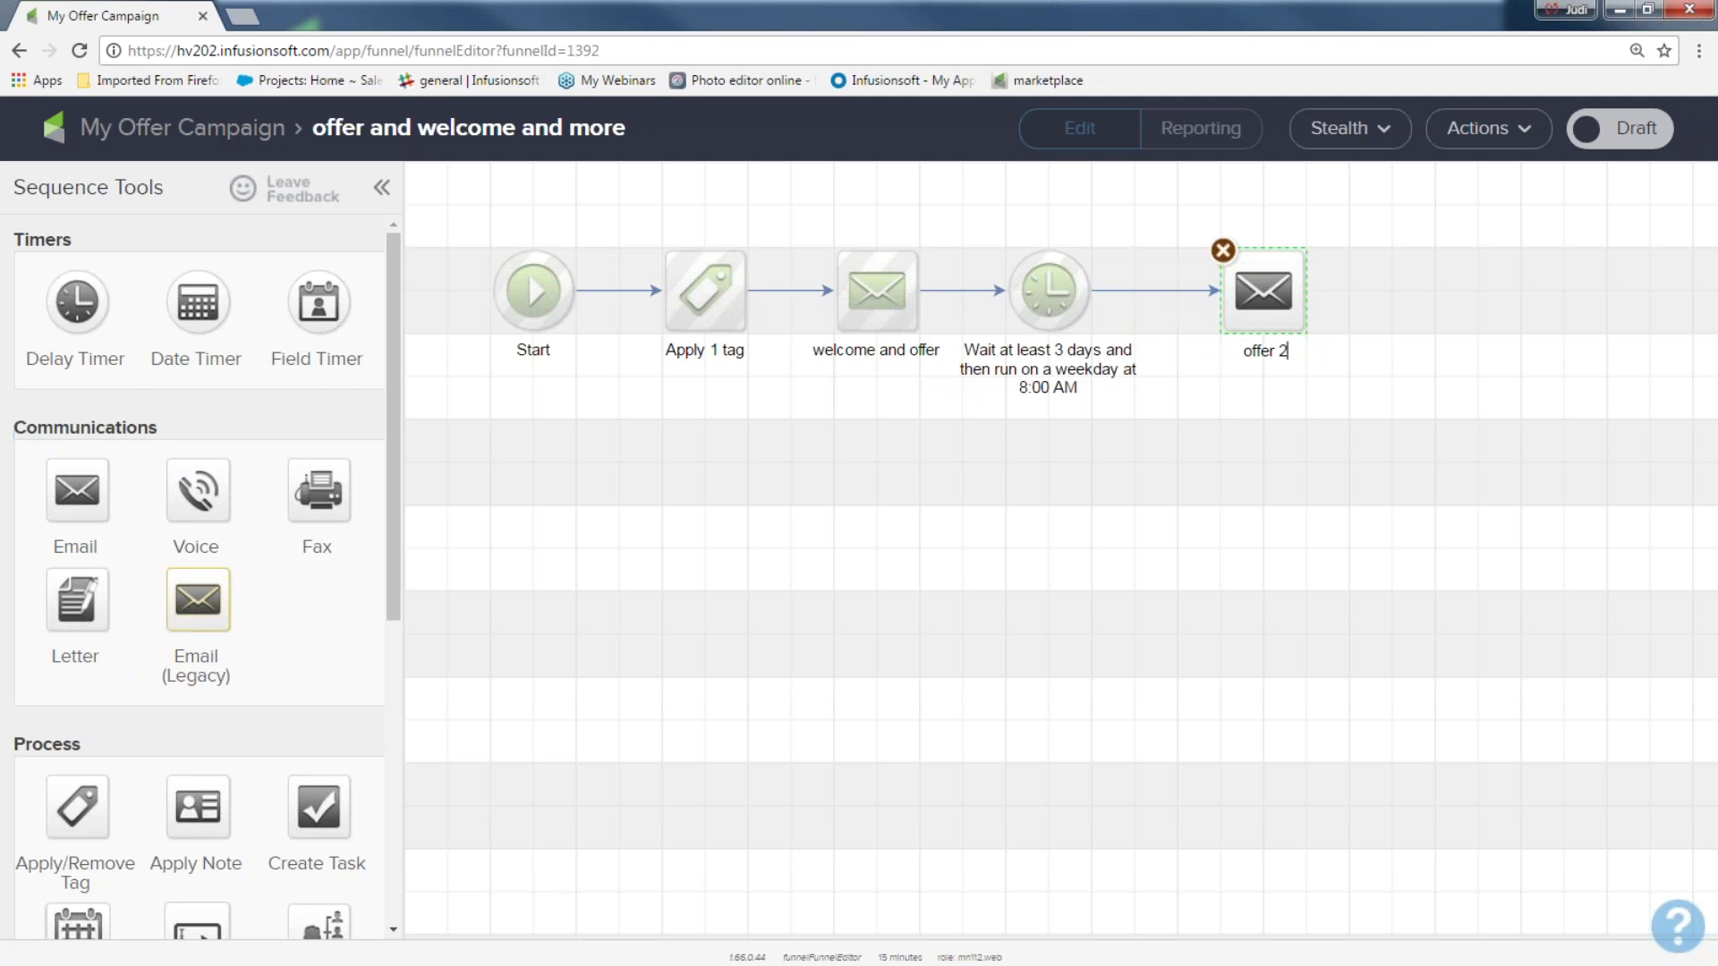
pyautogui.press('Return')
pyautogui.doubleClick(1223, 313)
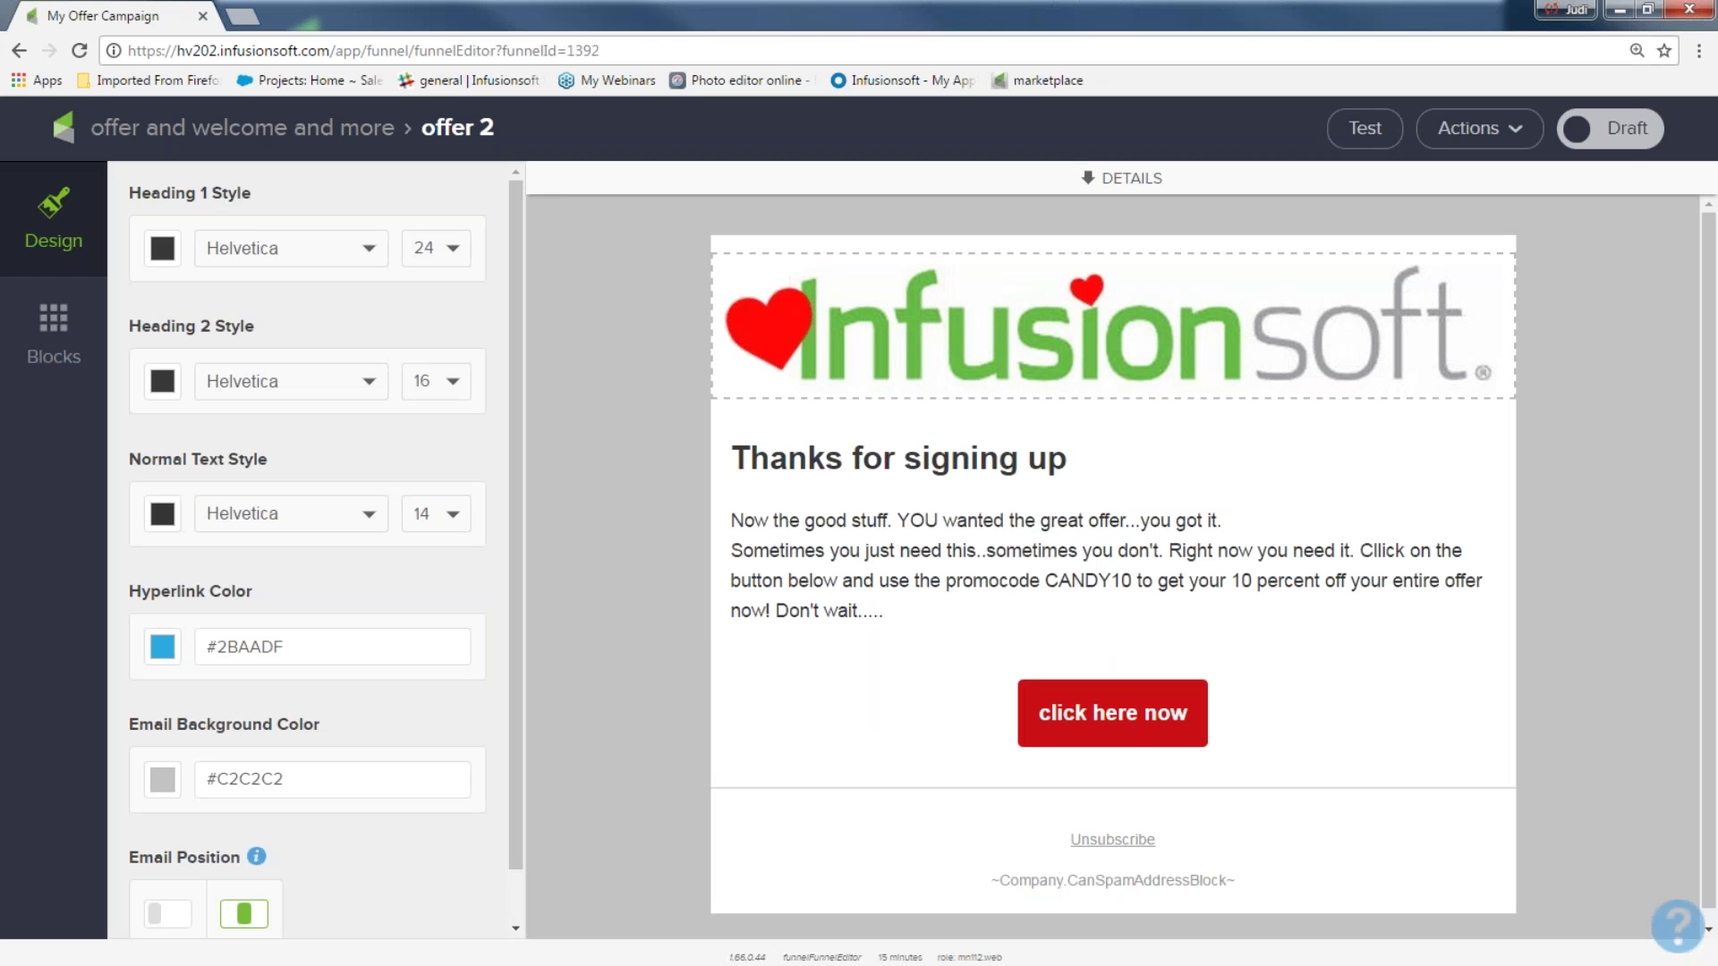
# Change the offer 2 heading to 'Here is the offer one more time!!', mark it Ready, and go back
pyautogui.moveTo(1073, 458); pyautogui.dragTo(686, 474)
pyautogui.write('He')
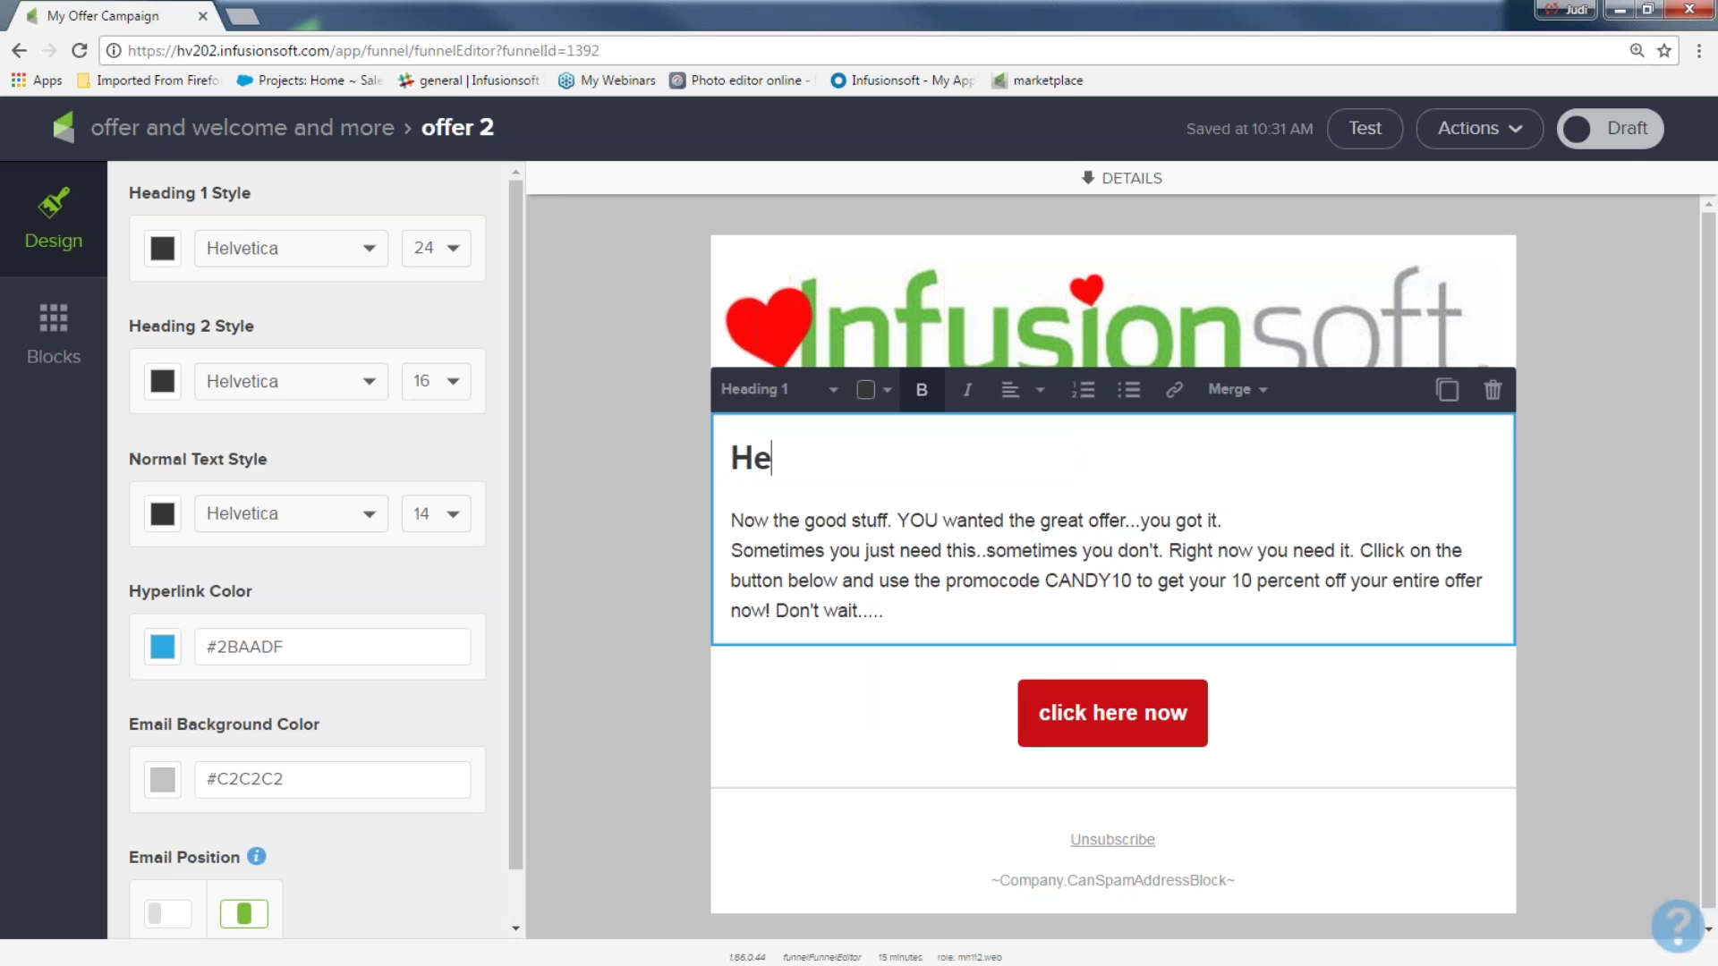
pyautogui.write('re is the off')
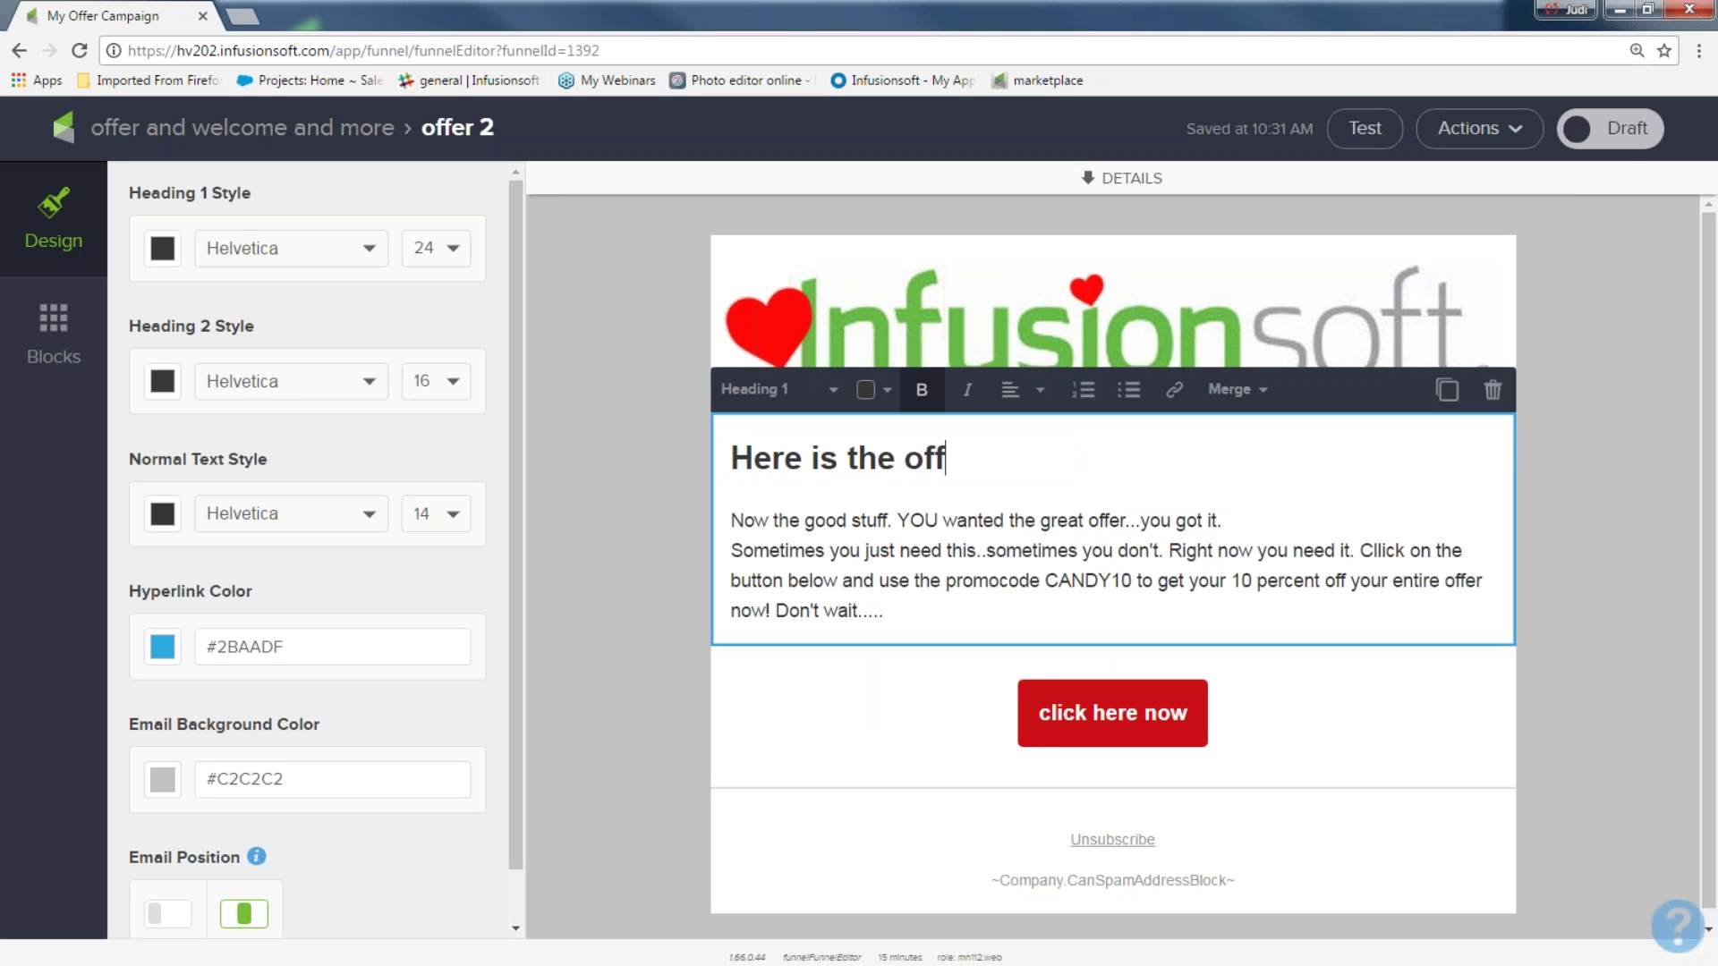
pyautogui.write('er one more time')
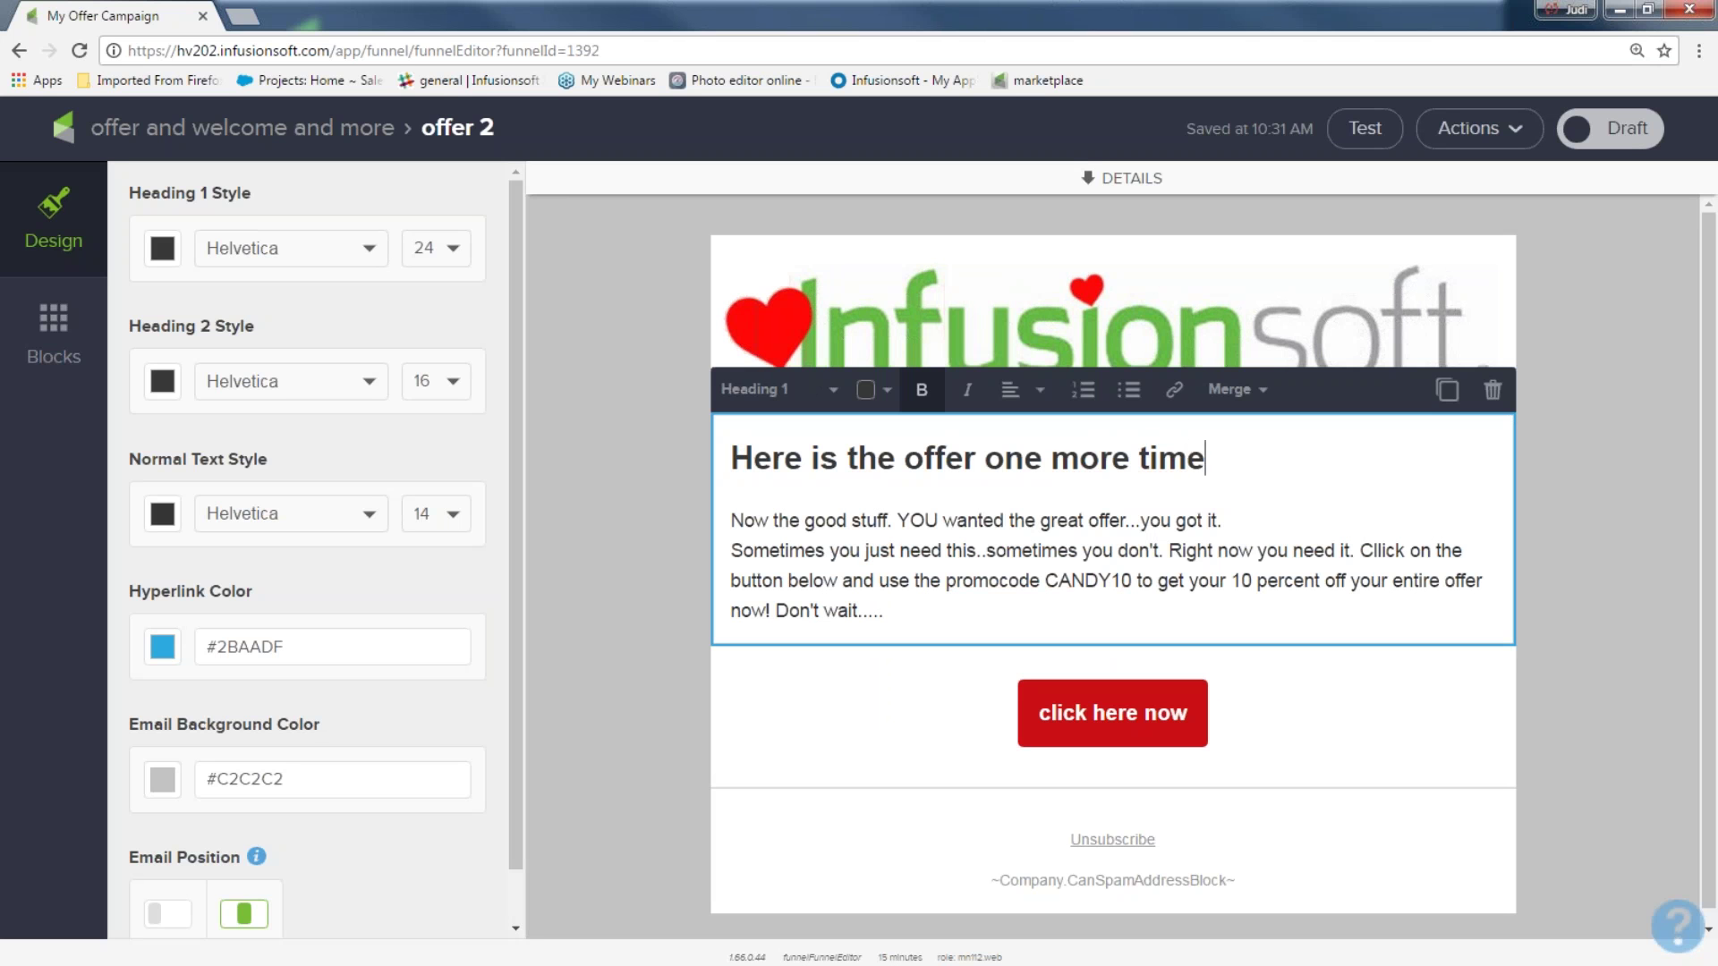
pyautogui.write('!!')
pyautogui.click(1624, 143)
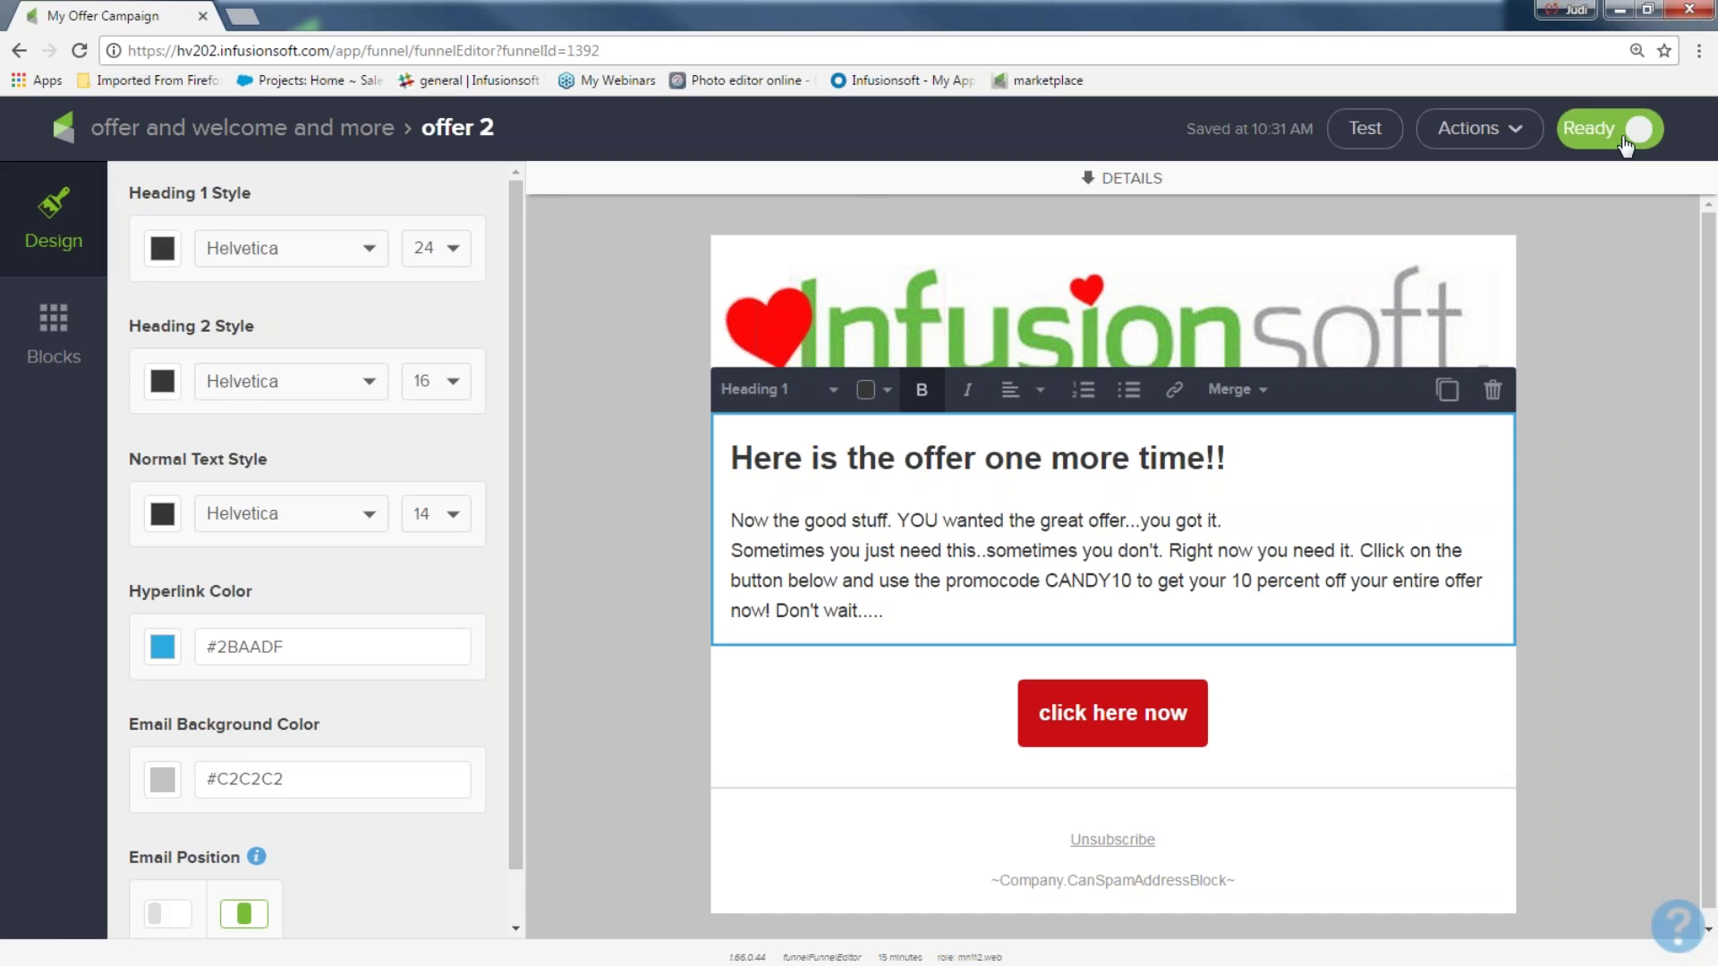
pyautogui.click(315, 143)
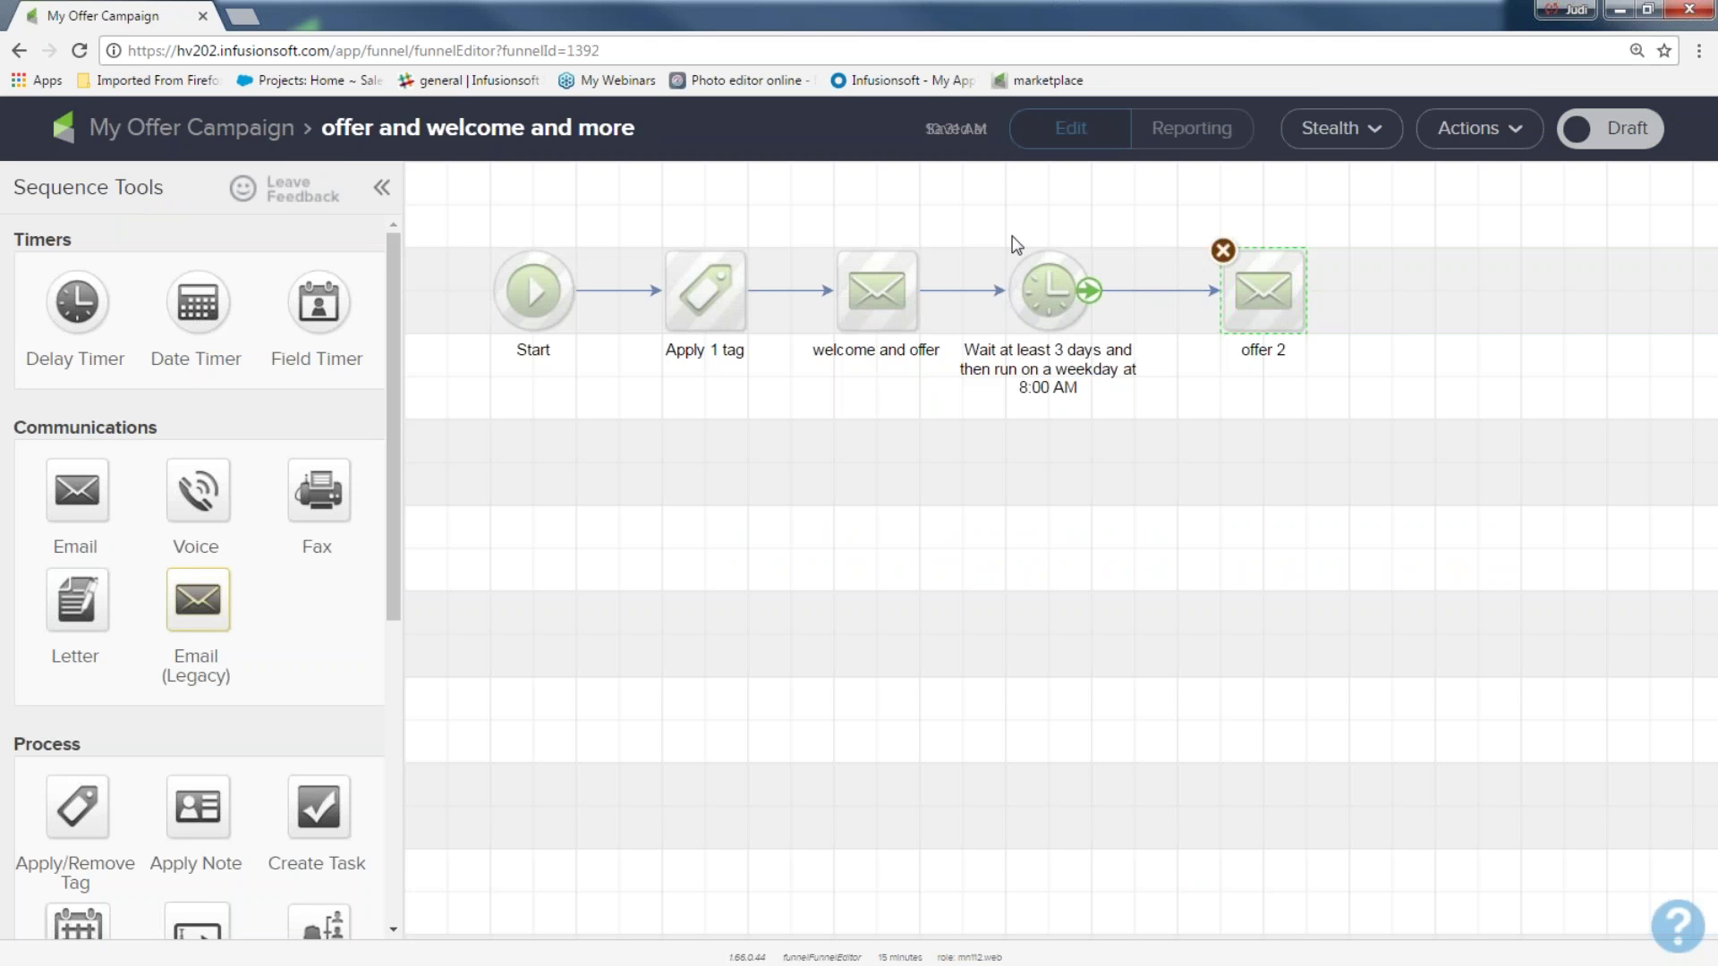
# Add a delay timer after offer 2 waiting at least 2 days, then a weekday at 8:00 AM
pyautogui.moveTo(813, 213); pyautogui.dragTo(971, 408)
pyautogui.moveTo(1152, 217); pyautogui.dragTo(1344, 394)
pyautogui.moveTo(86, 297); pyautogui.dragTo(1432, 284)
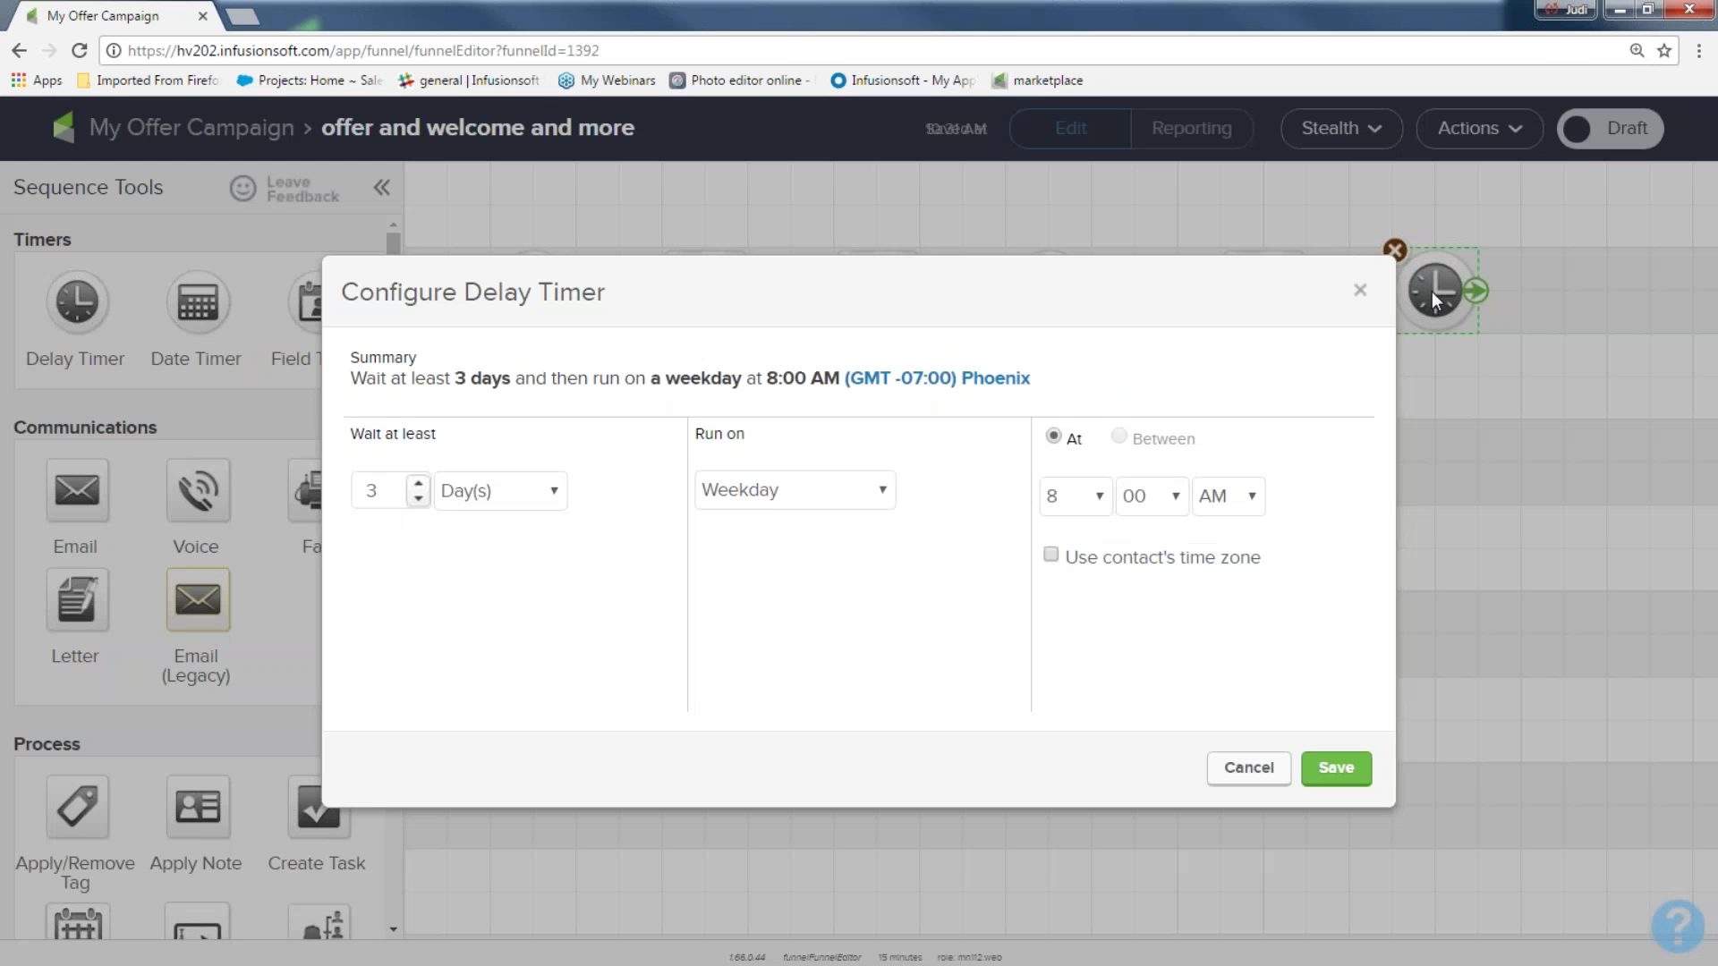
pyautogui.click(418, 499)
pyautogui.click(1333, 775)
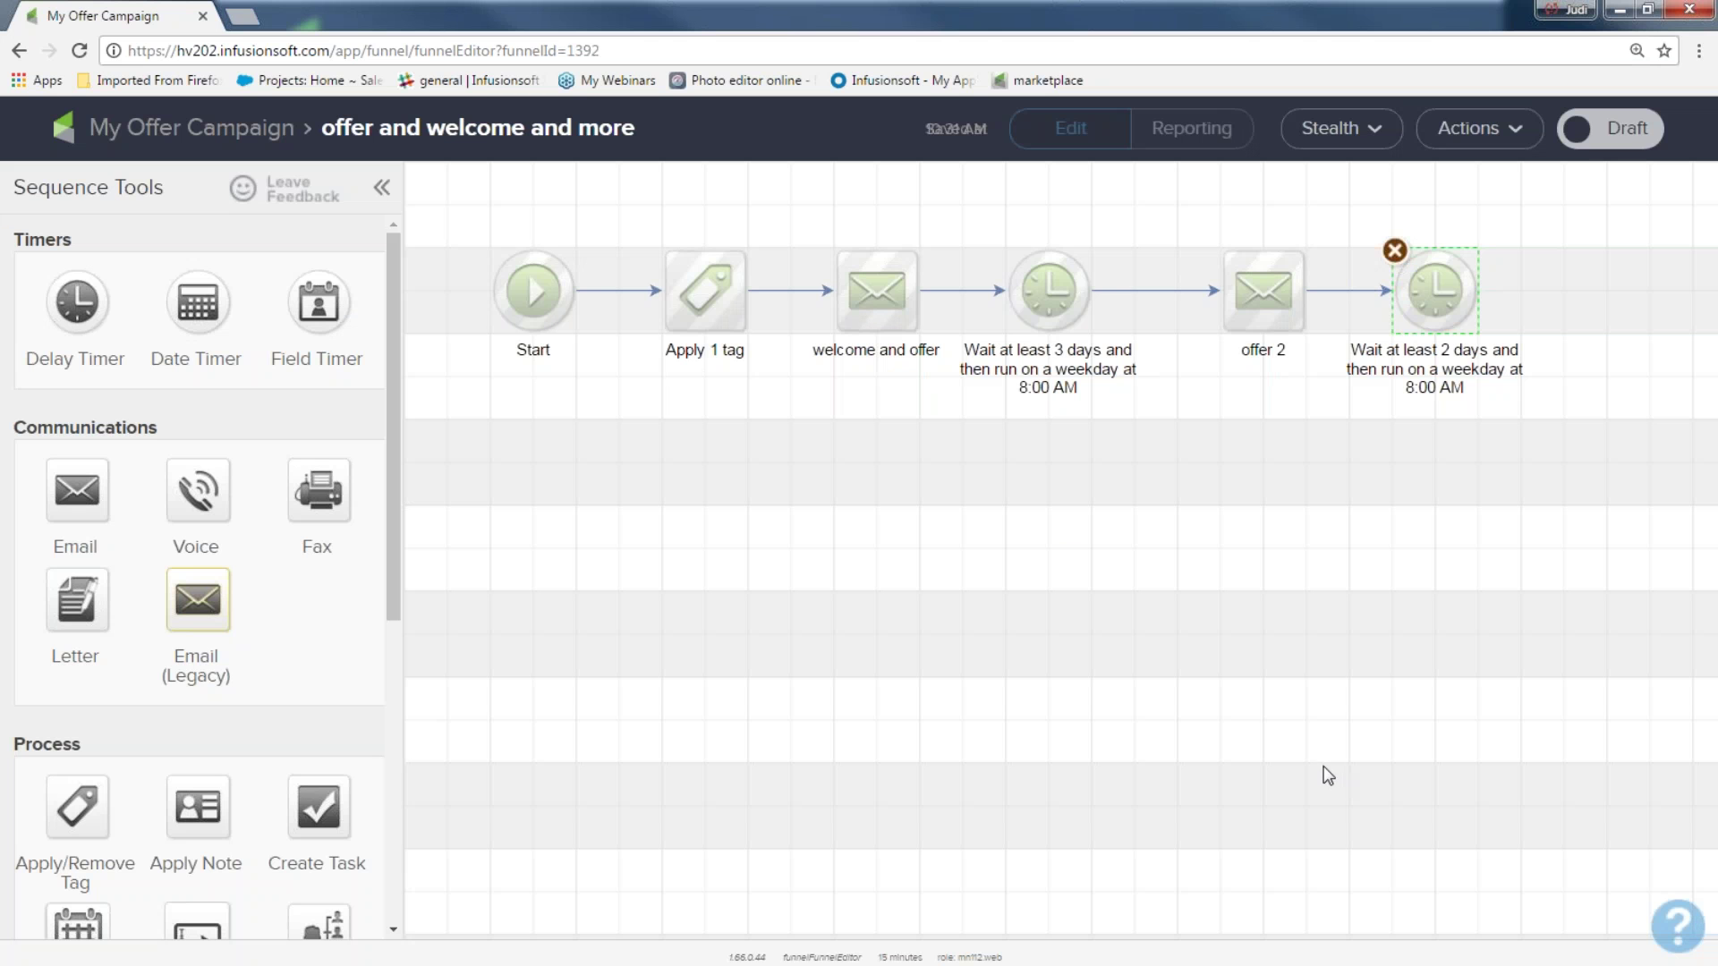
# Duplicate offer 2 below the 2-day timer, connect the timer to it, and name it 'offer 3'
pyautogui.click(1250, 295)
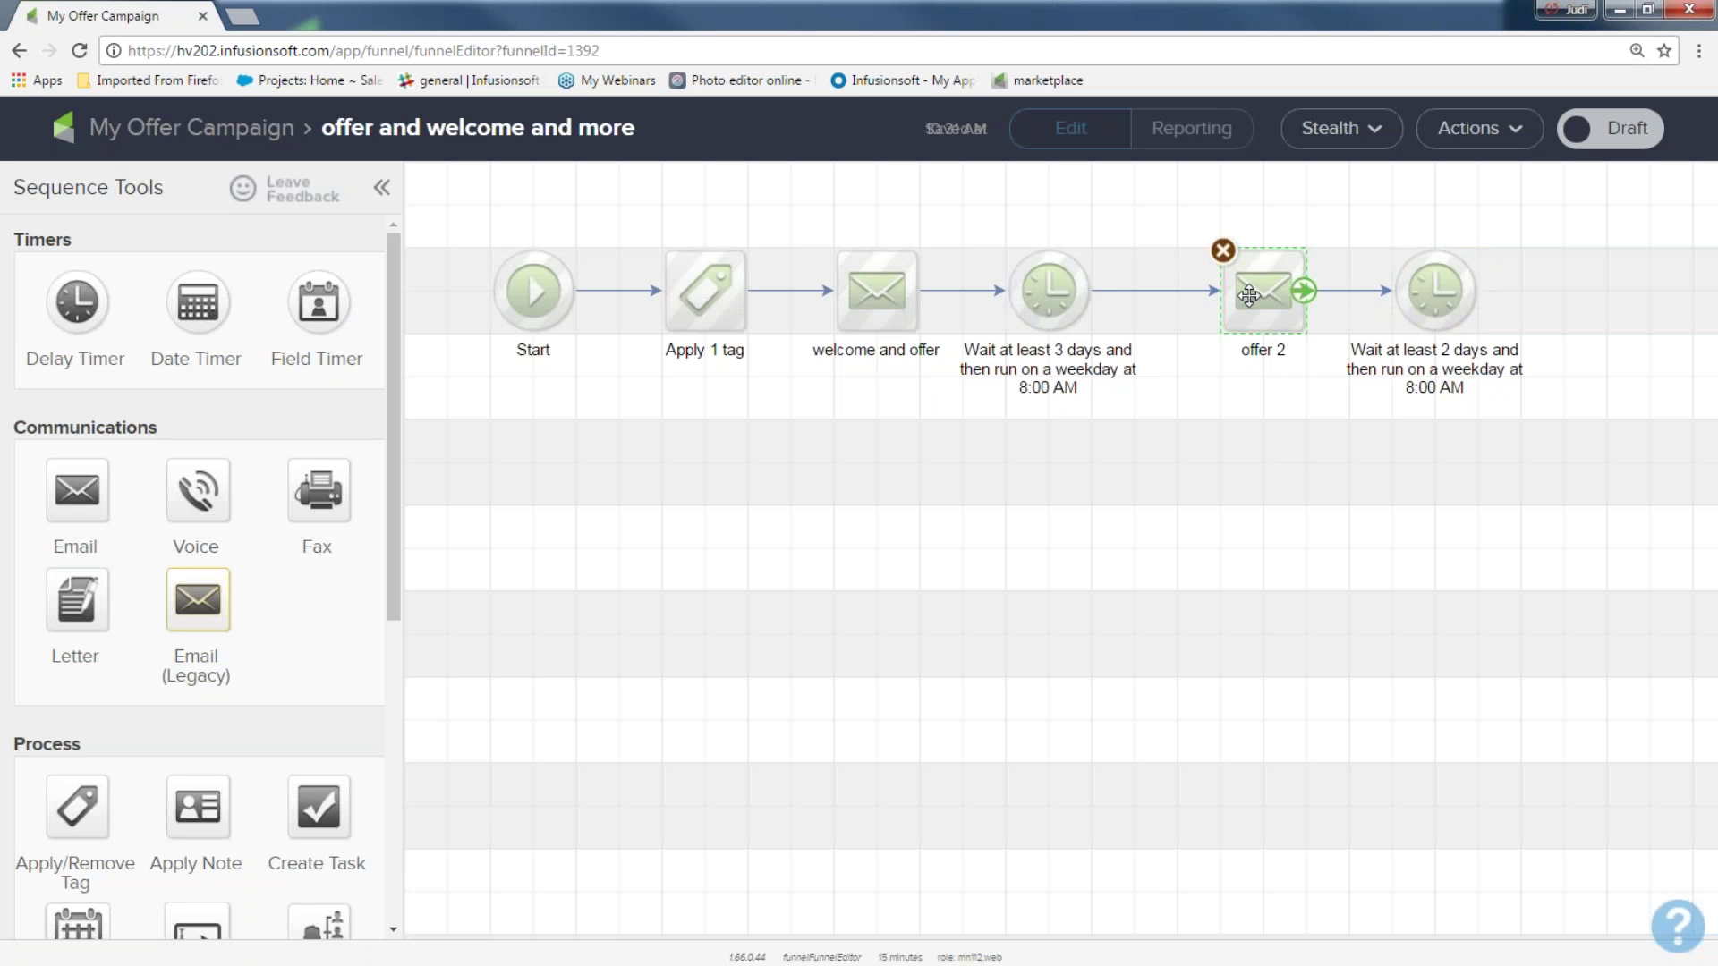
pyautogui.rightClick(1249, 296)
pyautogui.click(1312, 322)
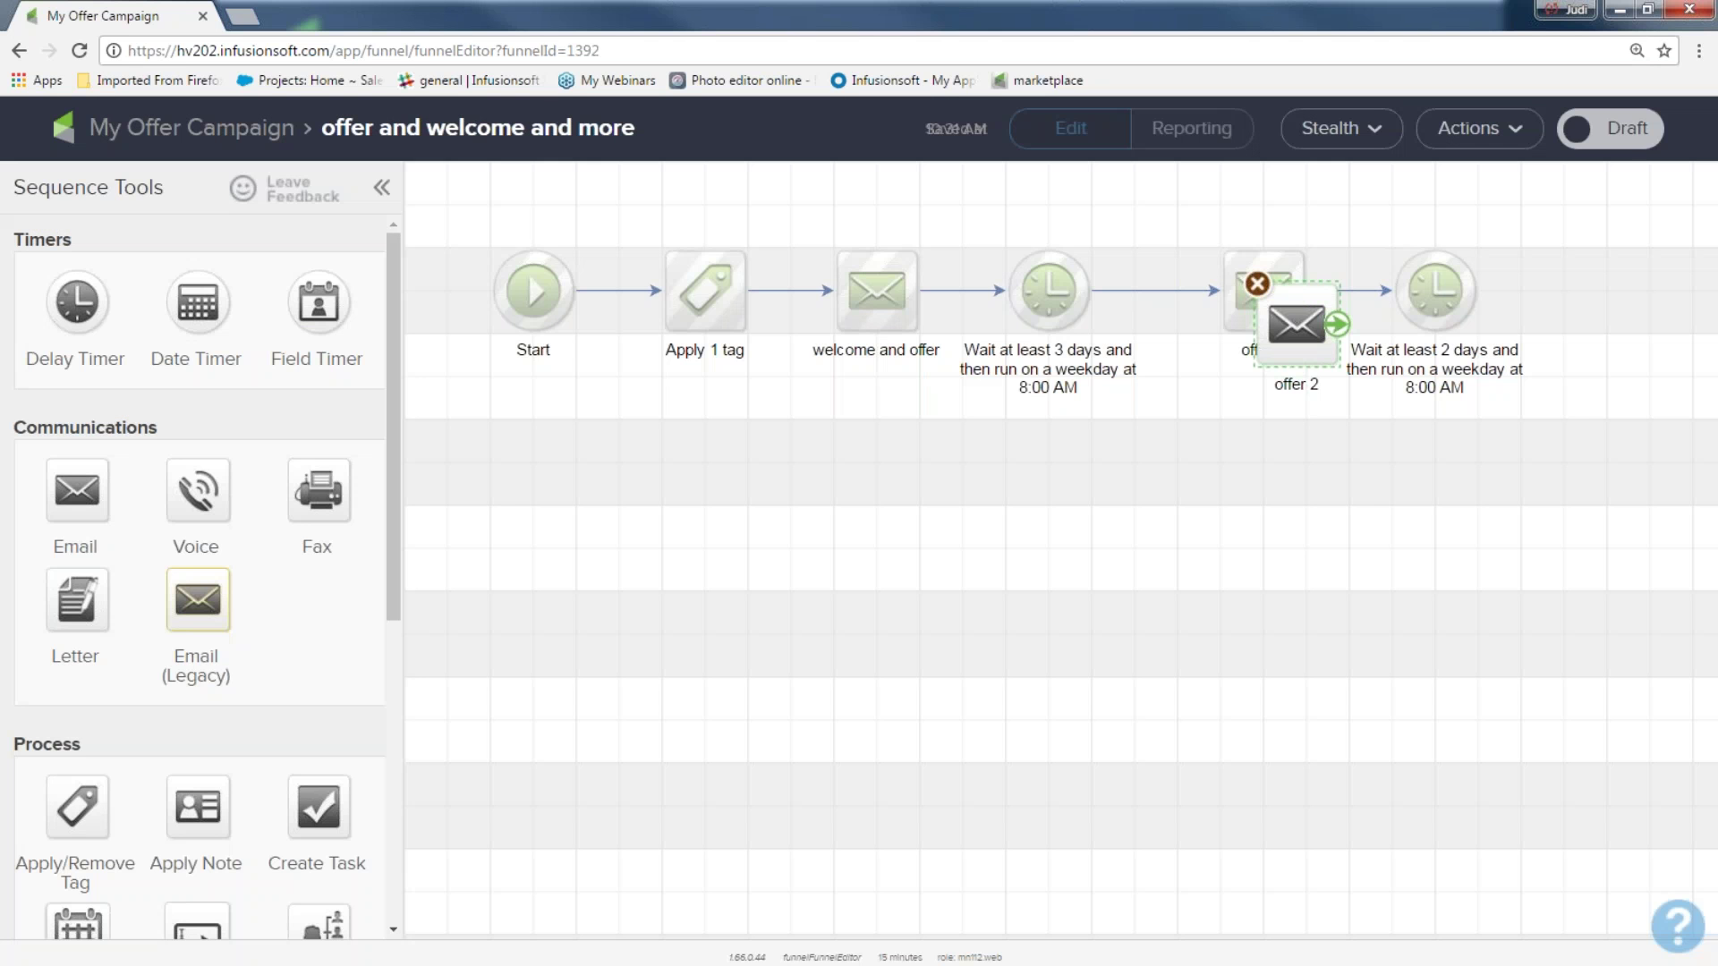
pyautogui.click(1443, 476)
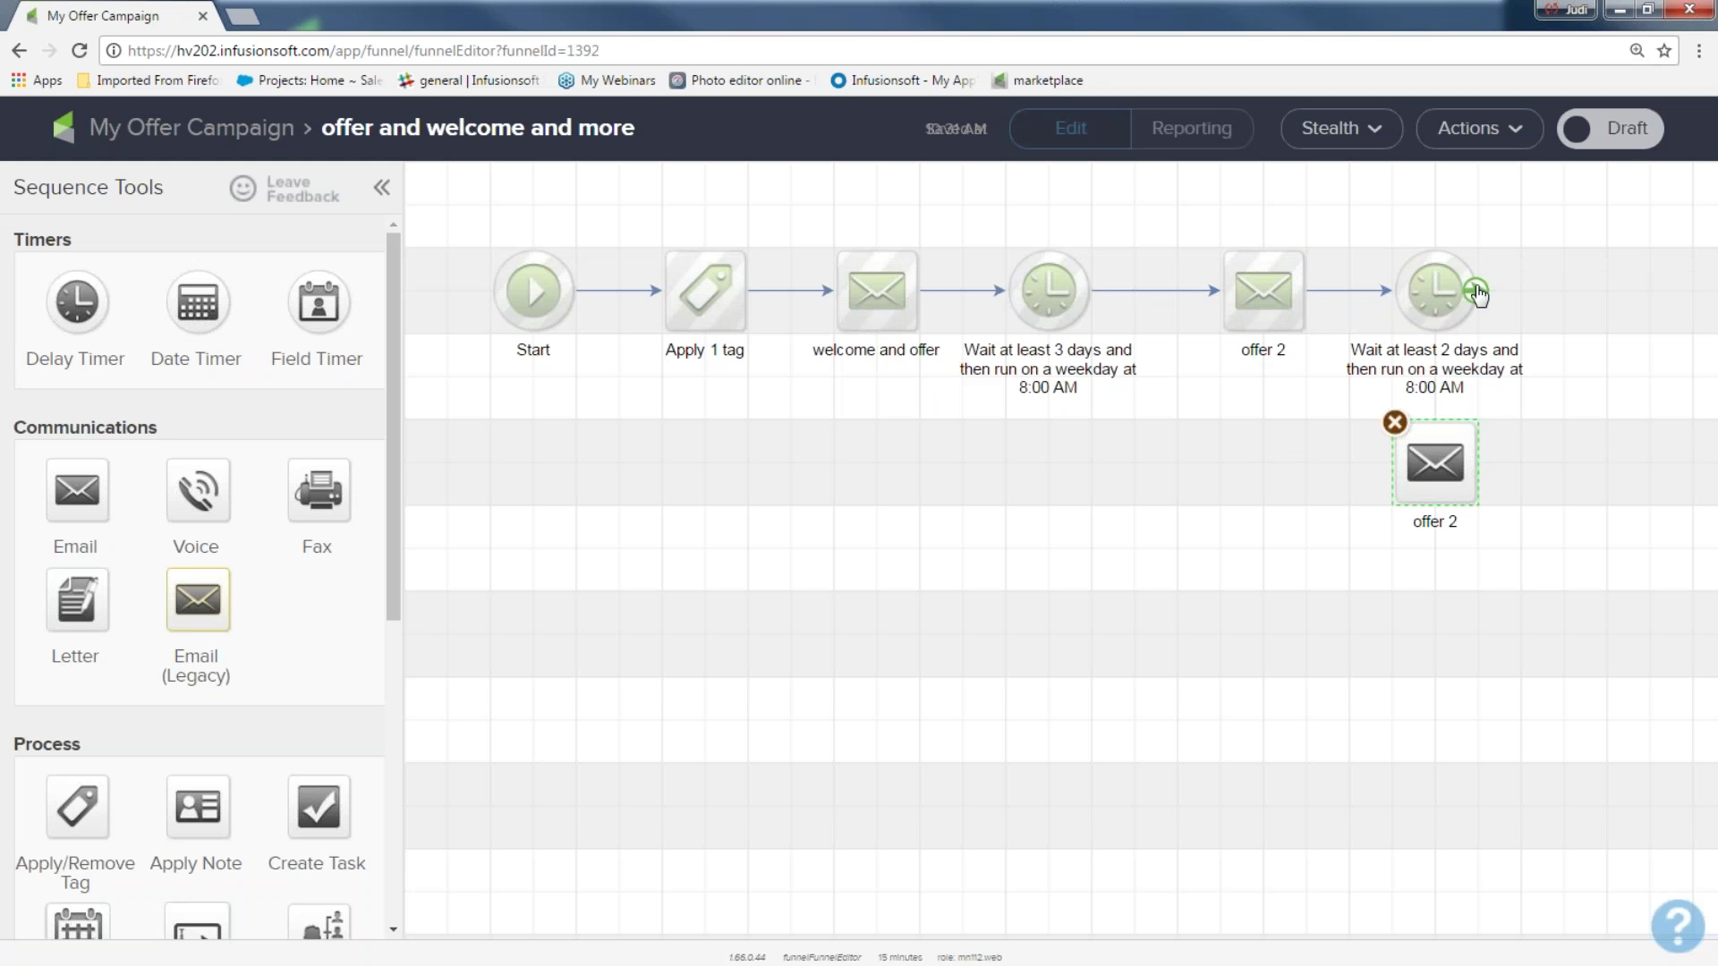
pyautogui.moveTo(1477, 293); pyautogui.dragTo(1464, 488)
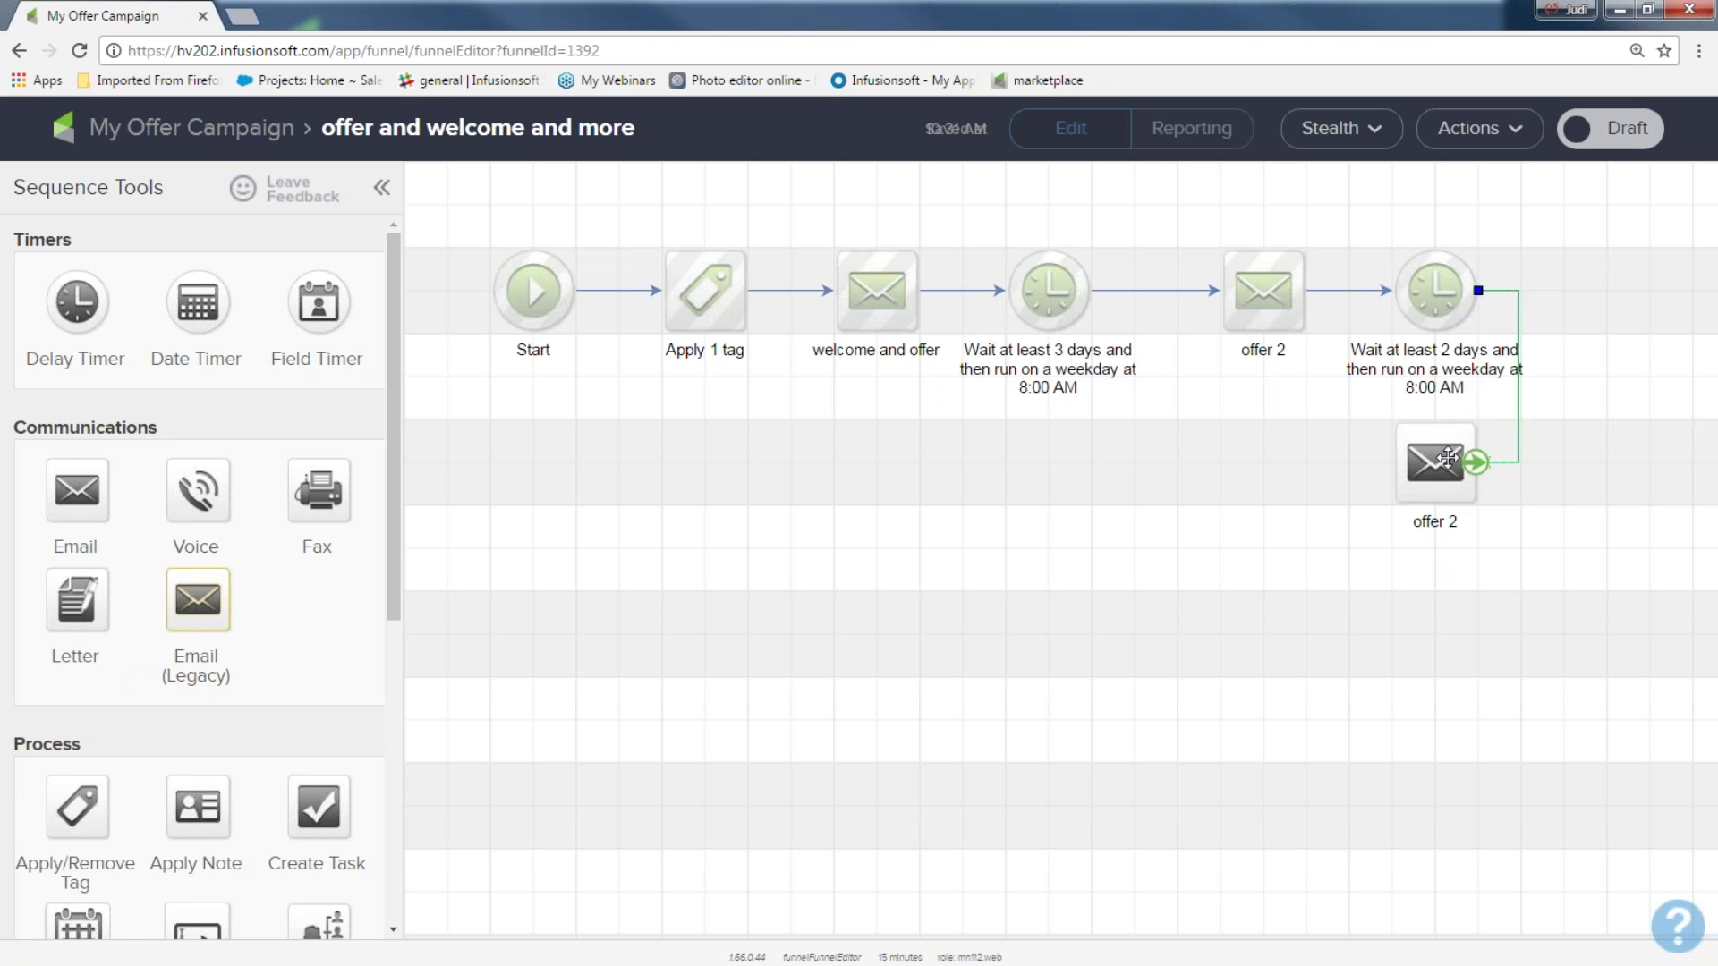
pyautogui.click(1436, 522)
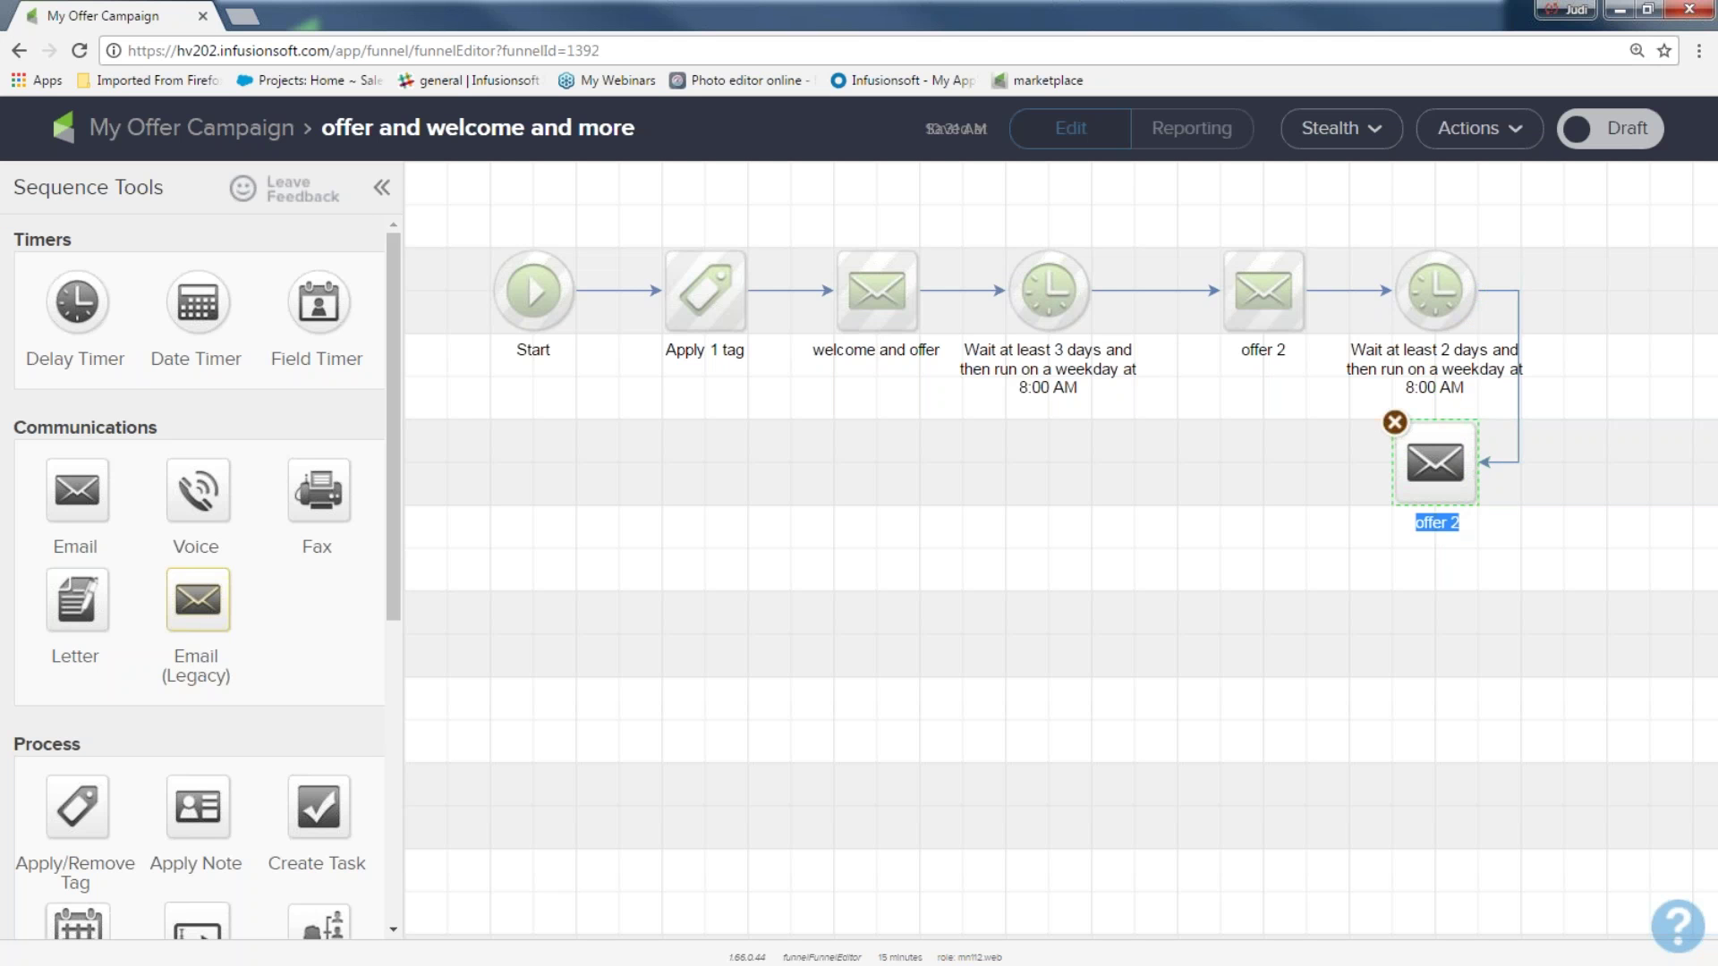
pyautogui.write('offer 3')
pyautogui.click(1347, 556)
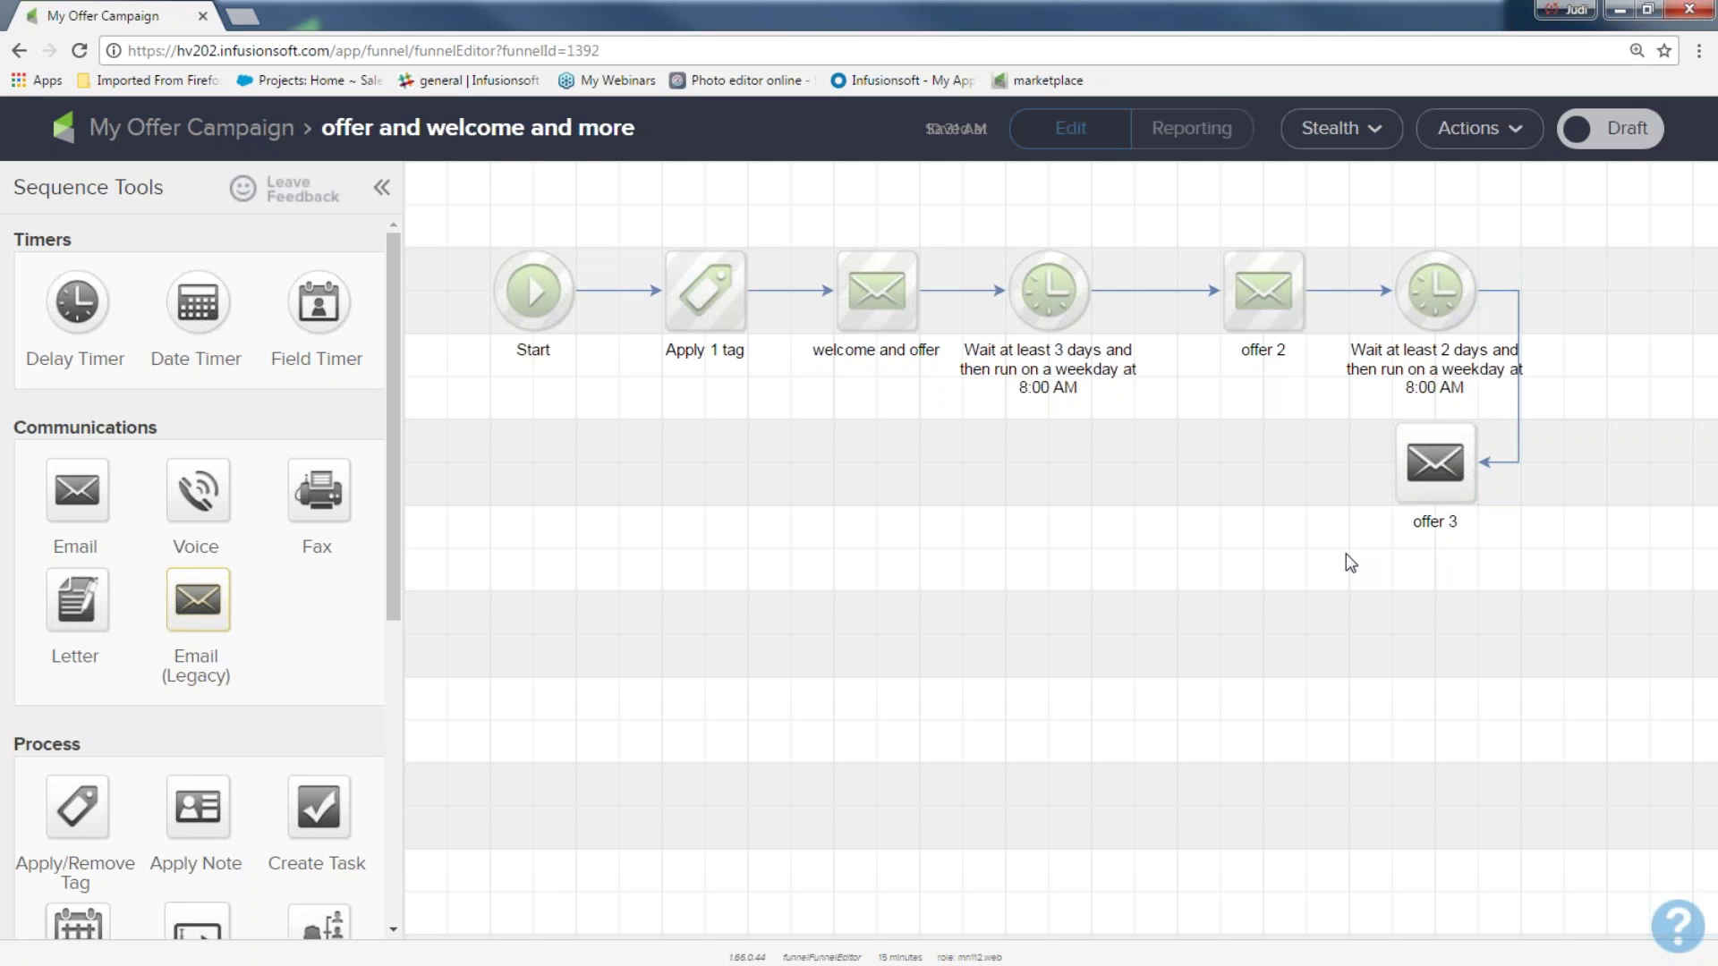
# Change the offer 3 email heading to 'Third time is a charm'
pyautogui.doubleClick(1442, 462)
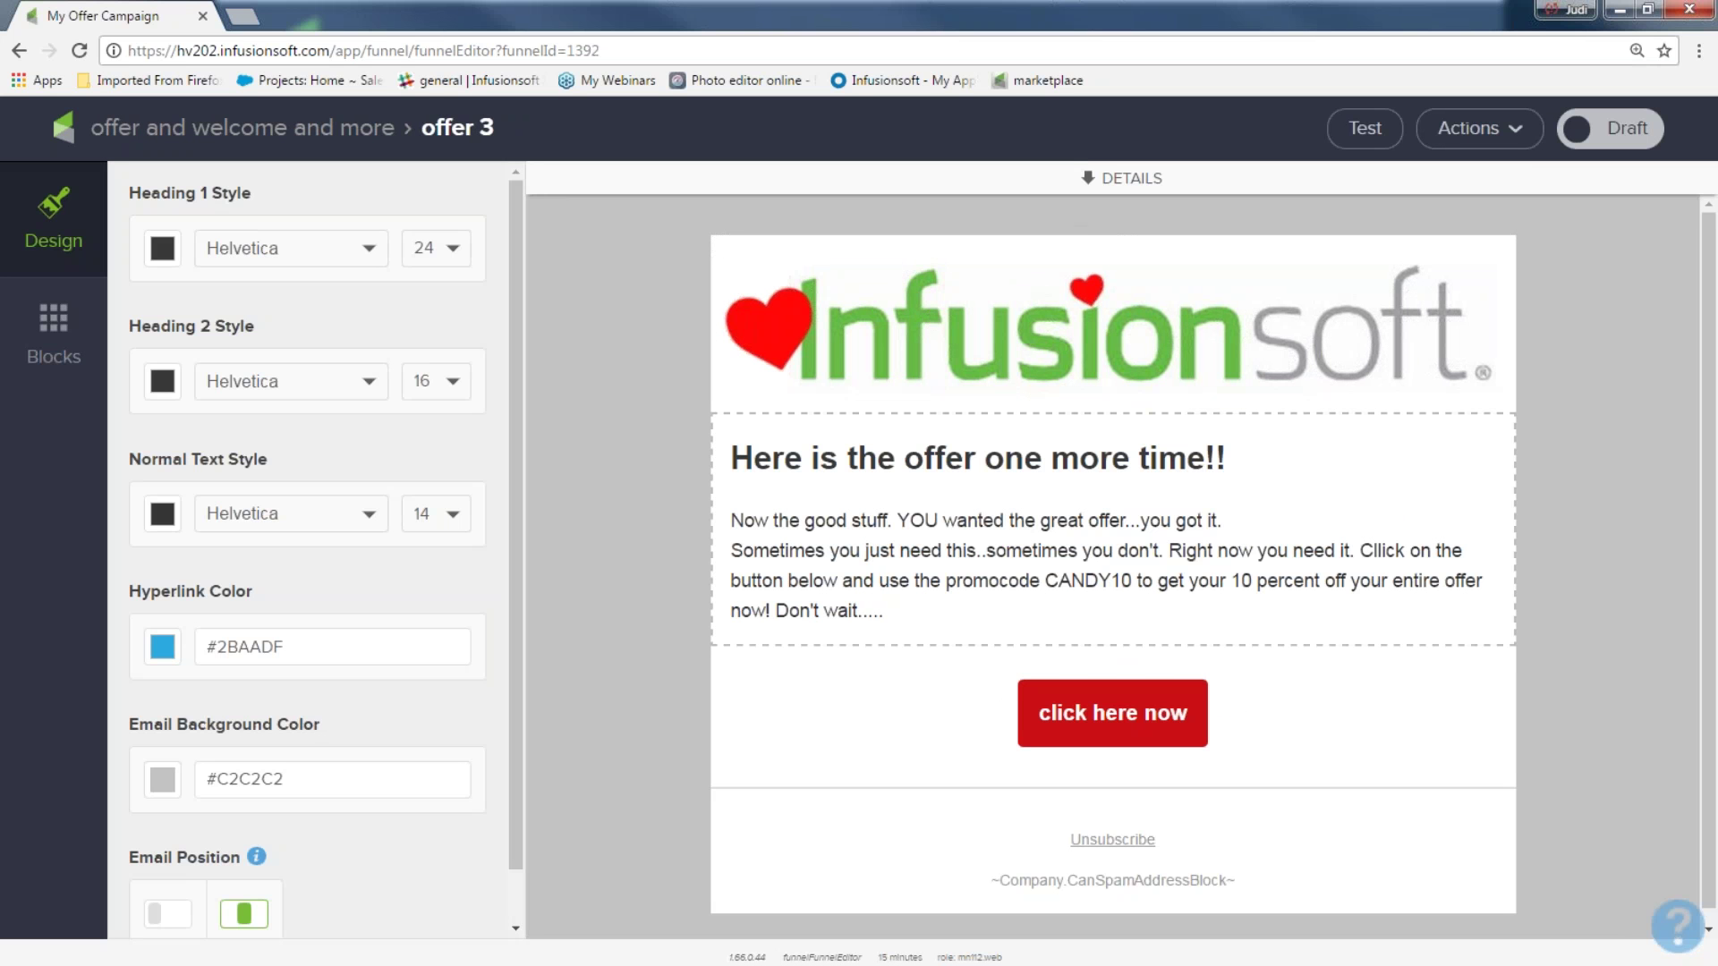
pyautogui.click(1226, 458)
pyautogui.moveTo(1226, 459); pyautogui.dragTo(730, 458)
pyautogui.write('Thi')
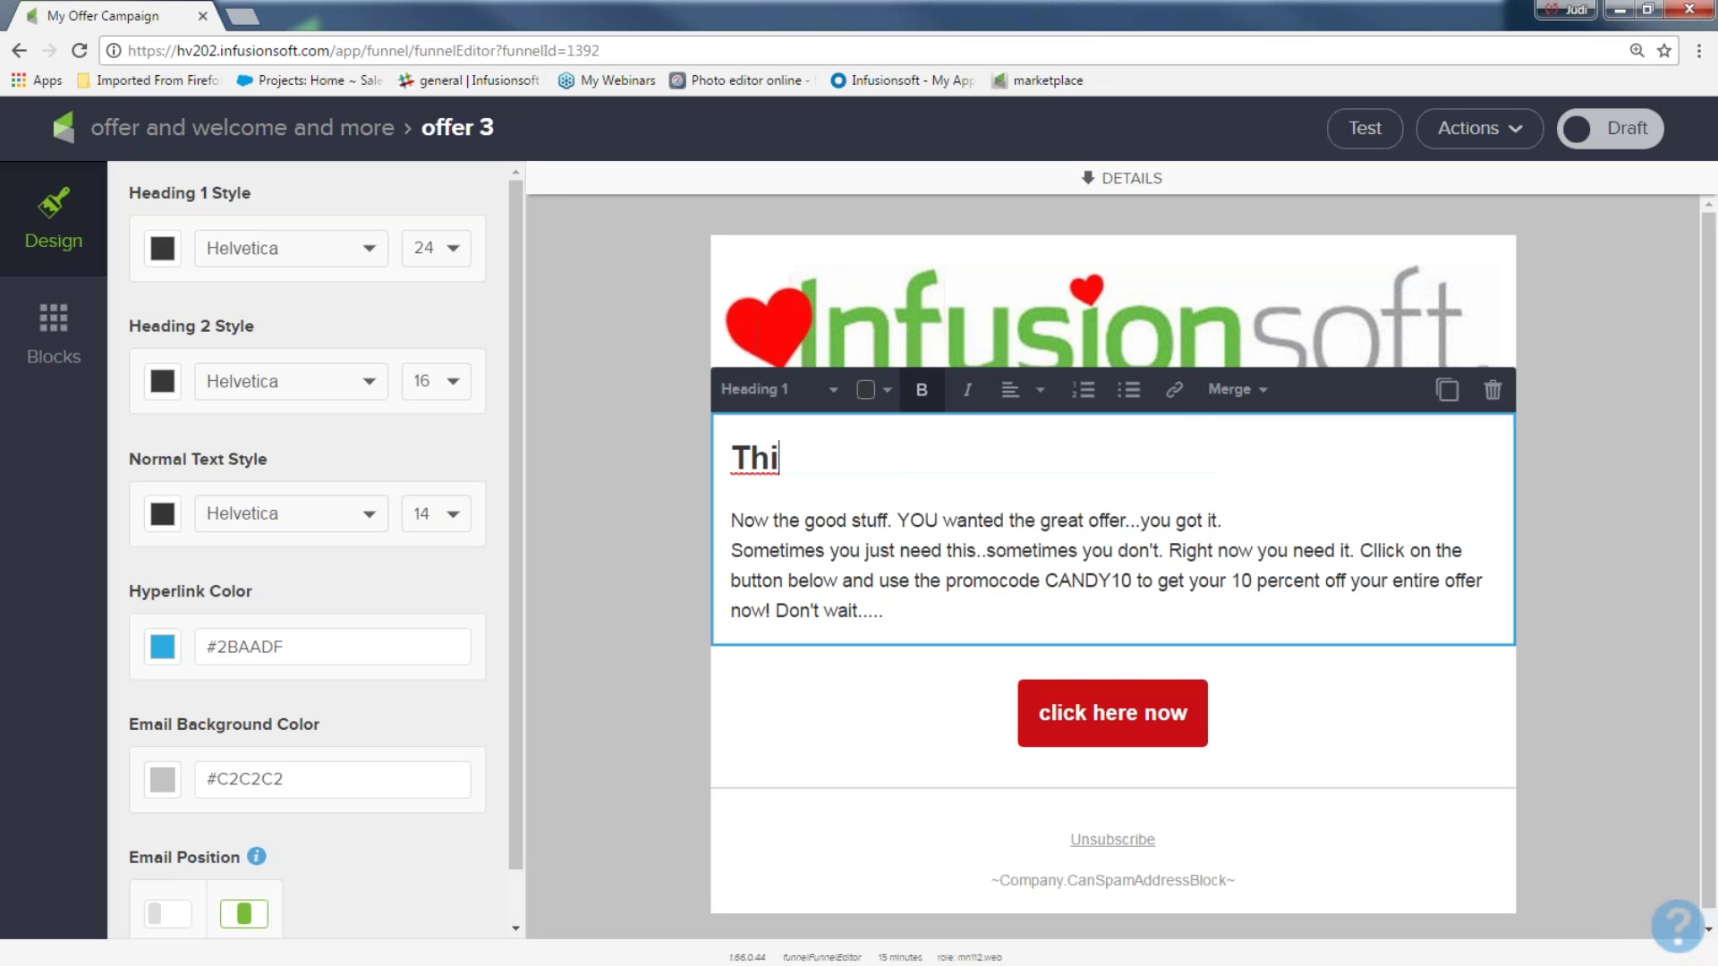
pyautogui.write('rd time is a charm')
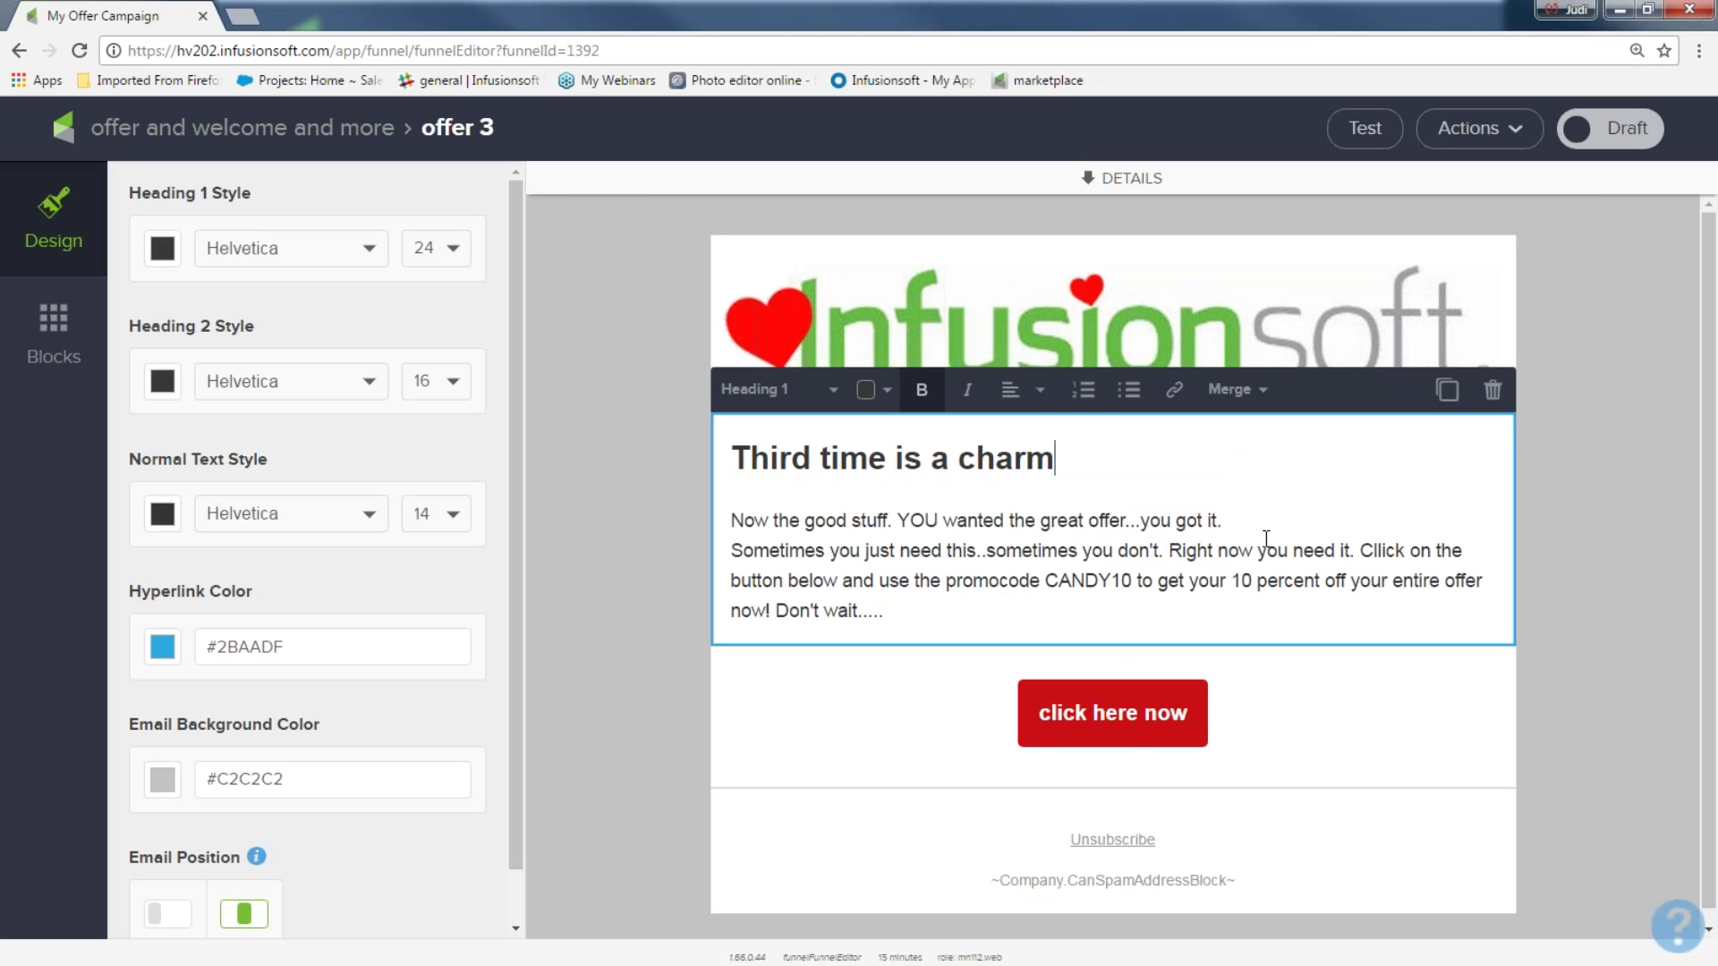
# Replace the first body line with 'Do not miss out on this offer...' and return to the sequence
pyautogui.moveTo(1244, 523); pyautogui.dragTo(687, 517)
pyautogui.write('Do not mis')
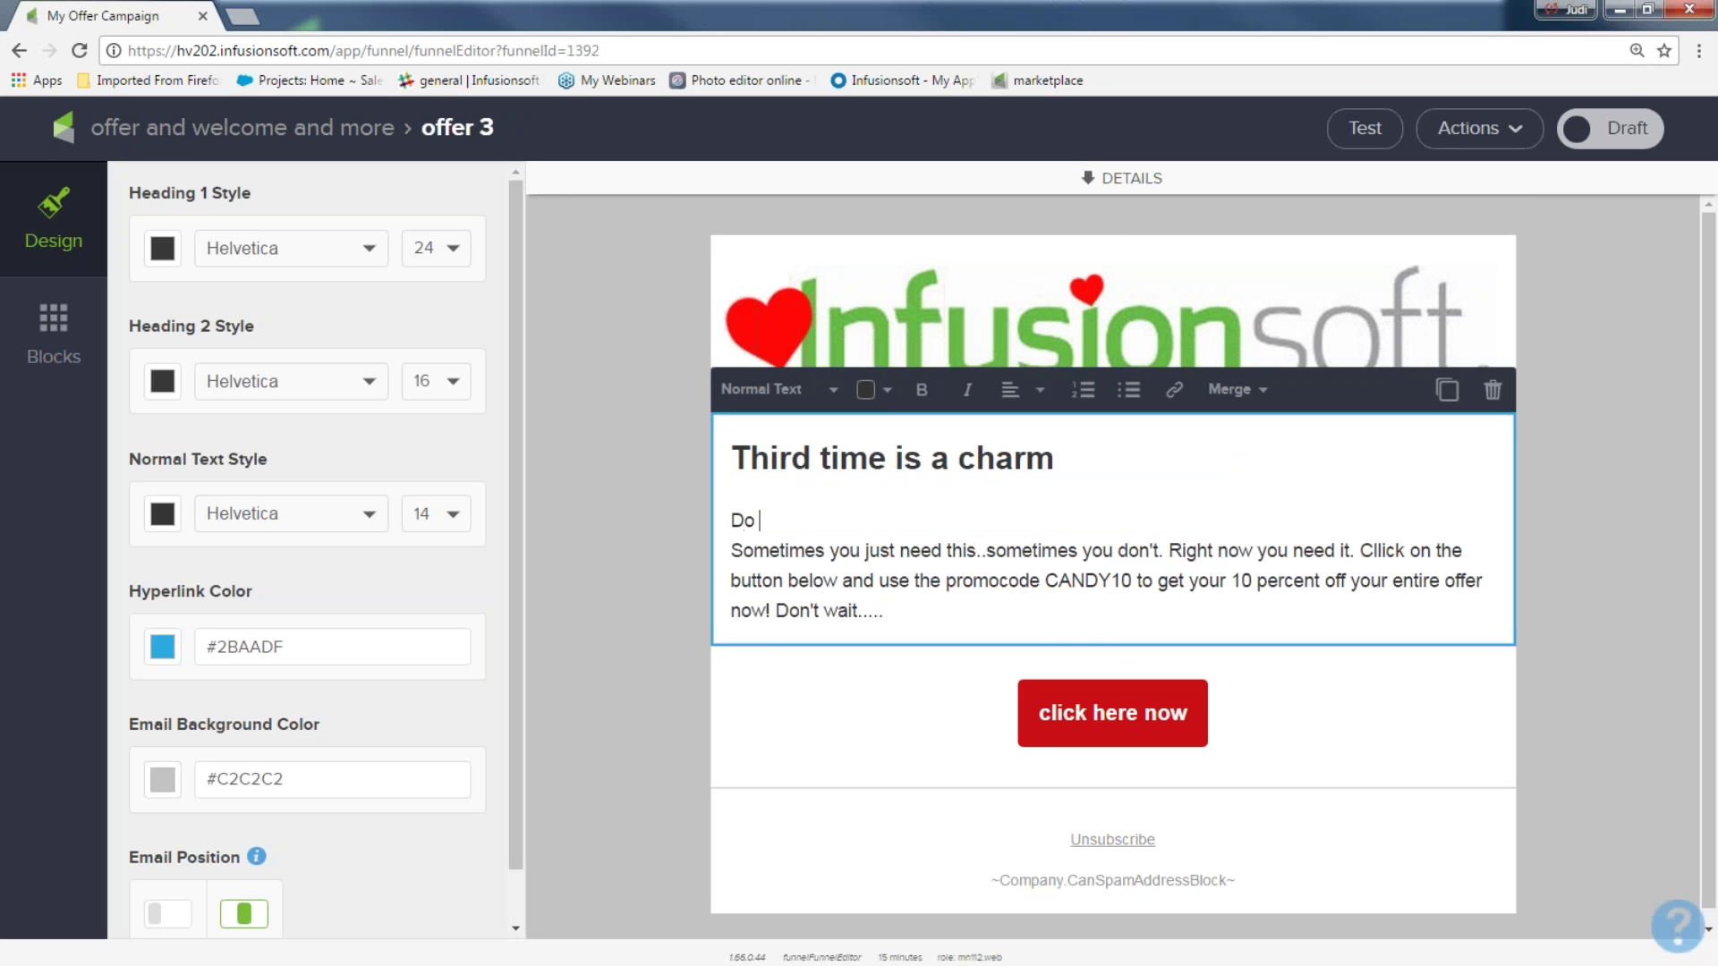
pyautogui.press('BackSpace')
pyautogui.press('BackSpace')
pyautogui.write('iss out on thi')
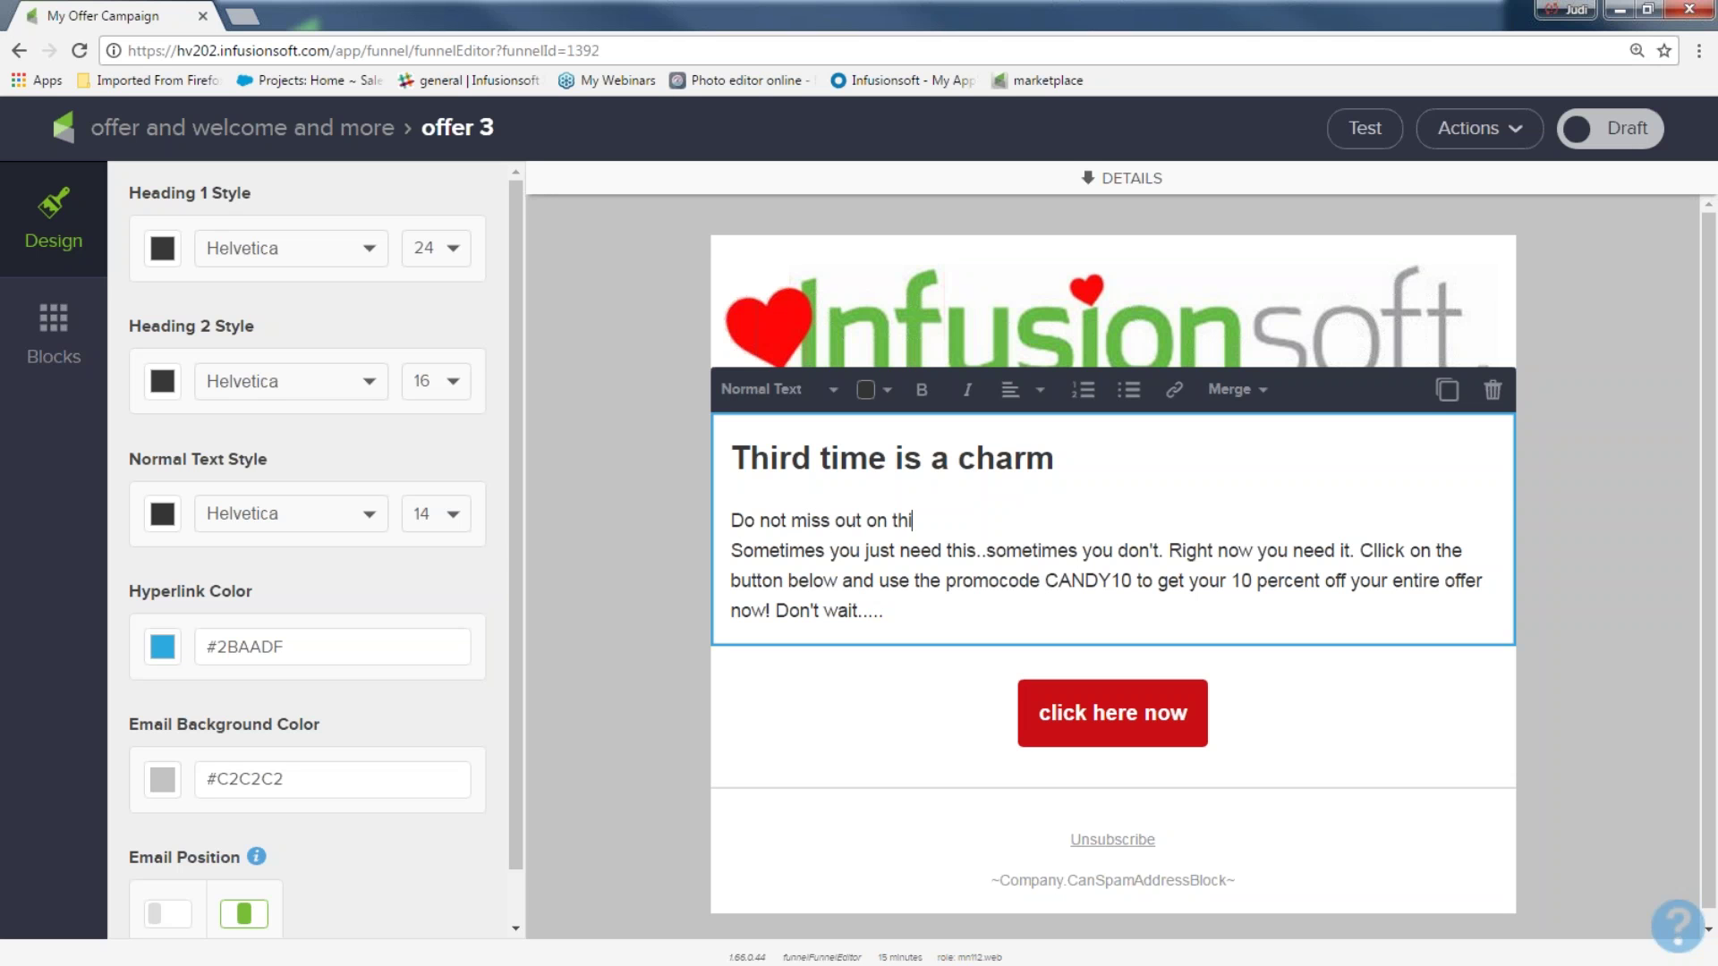
pyautogui.write('s offer...')
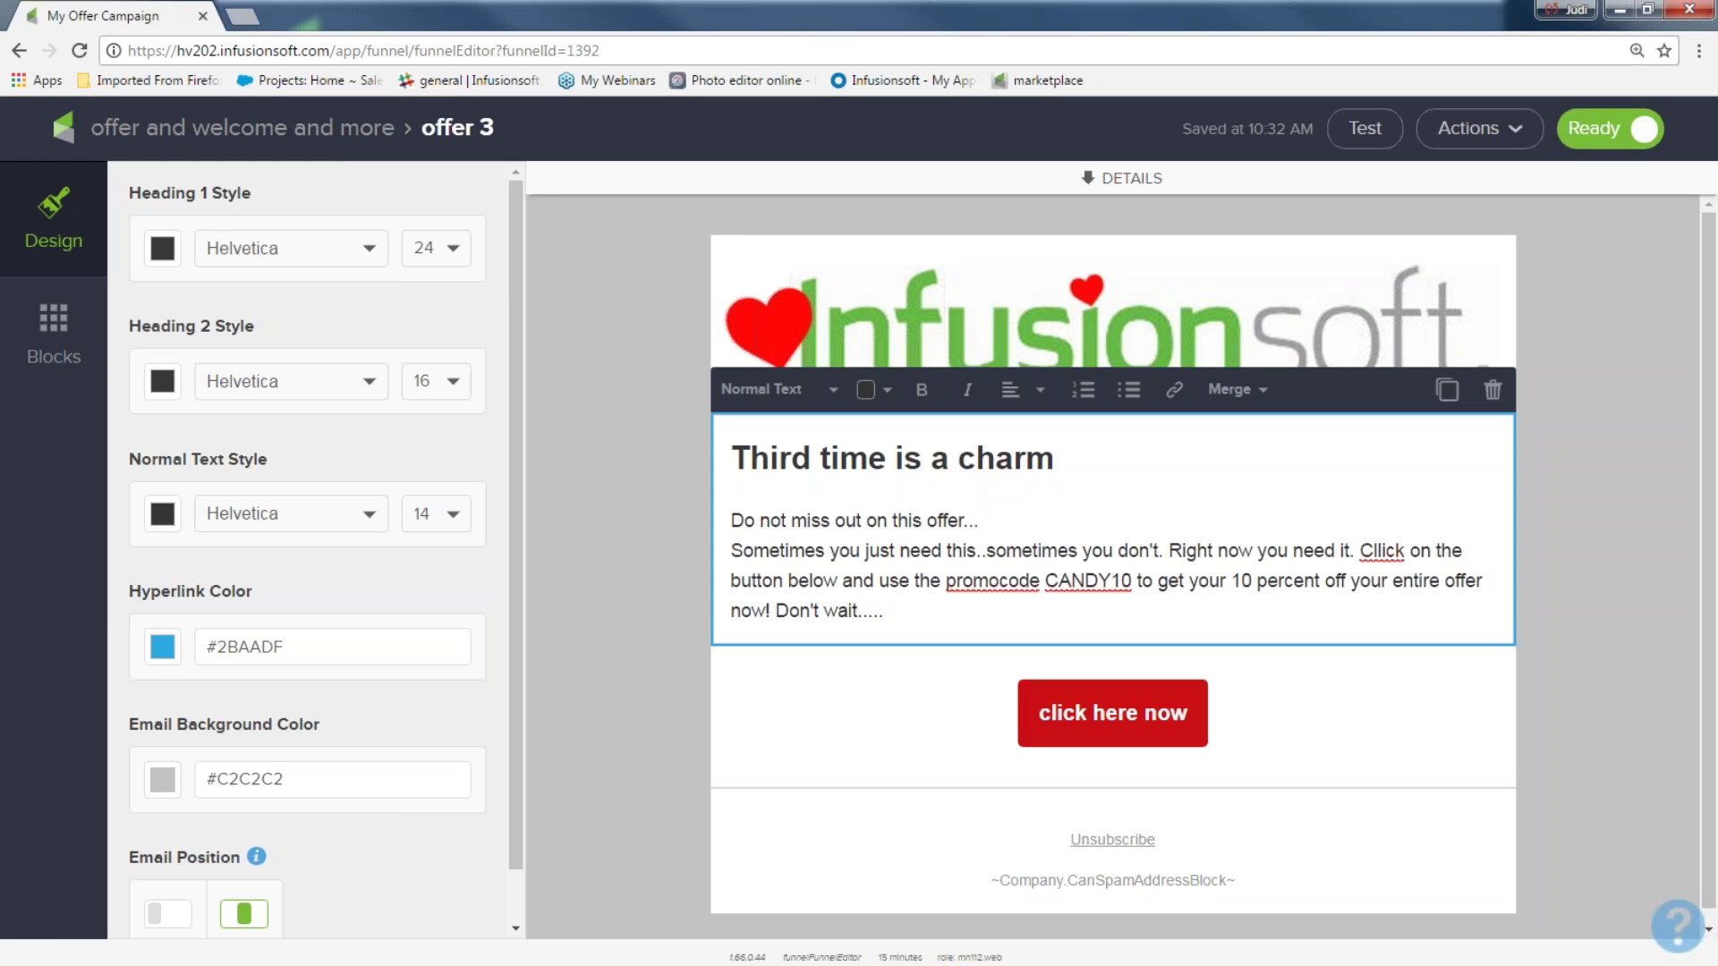
pyautogui.click(348, 130)
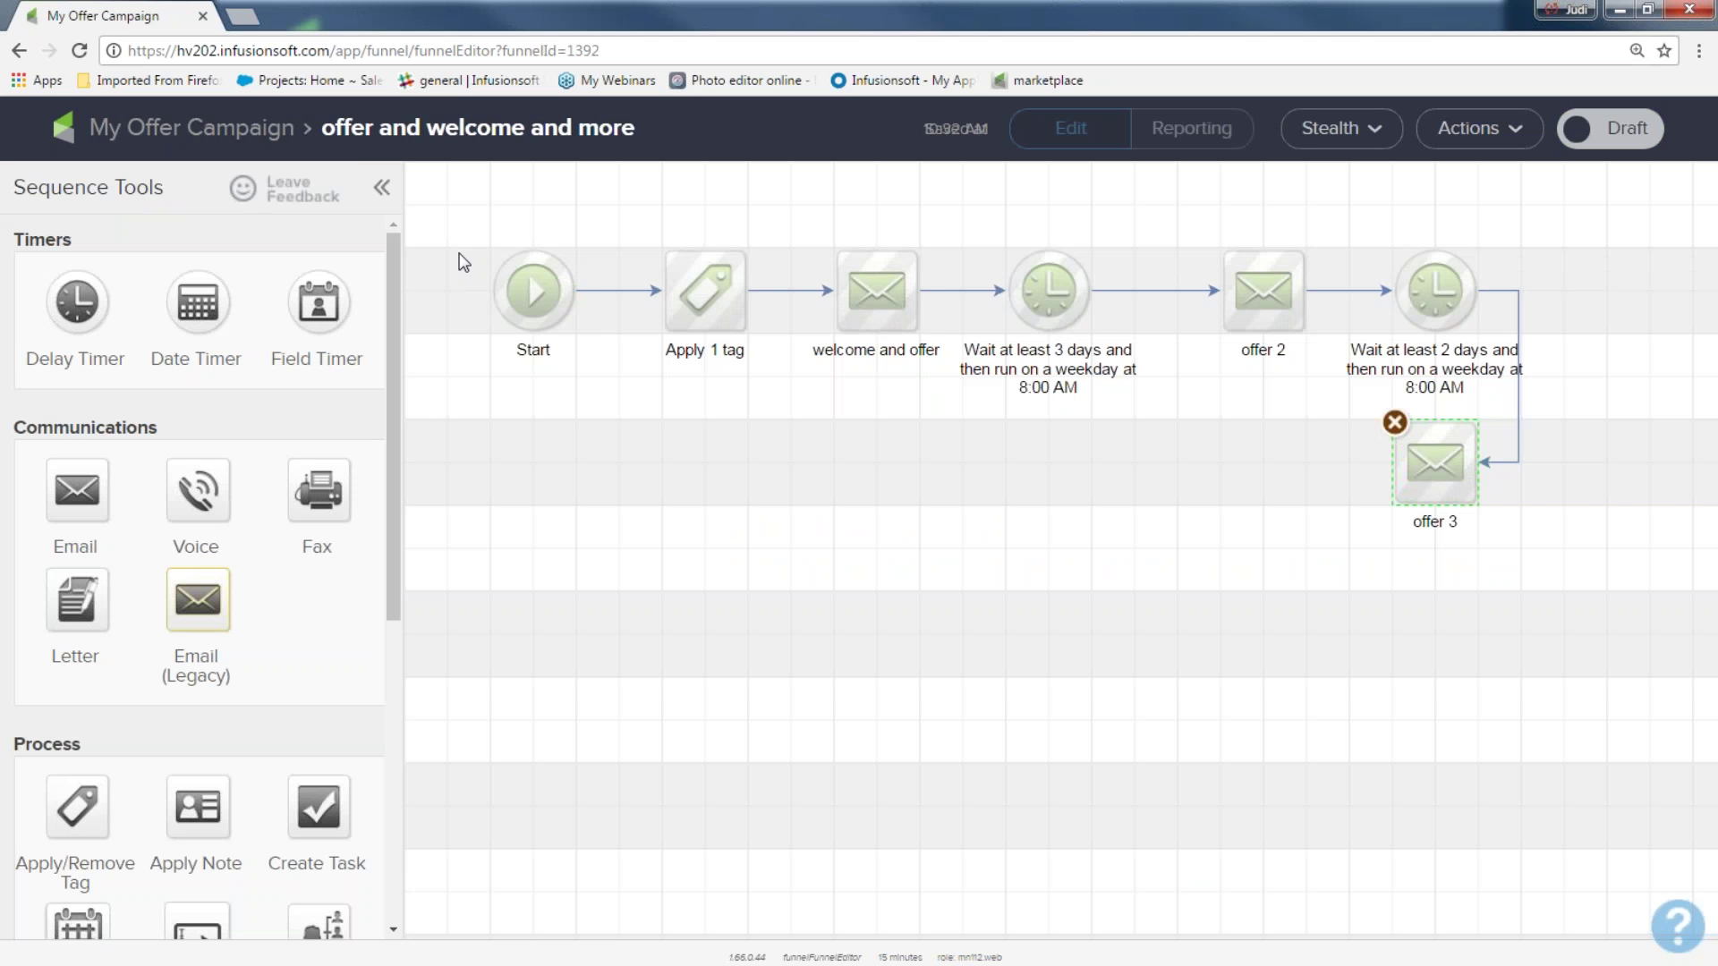
# Add a delay timer after the offer 3 email on the sequence canvas
pyautogui.moveTo(556, 224); pyautogui.dragTo(762, 397)
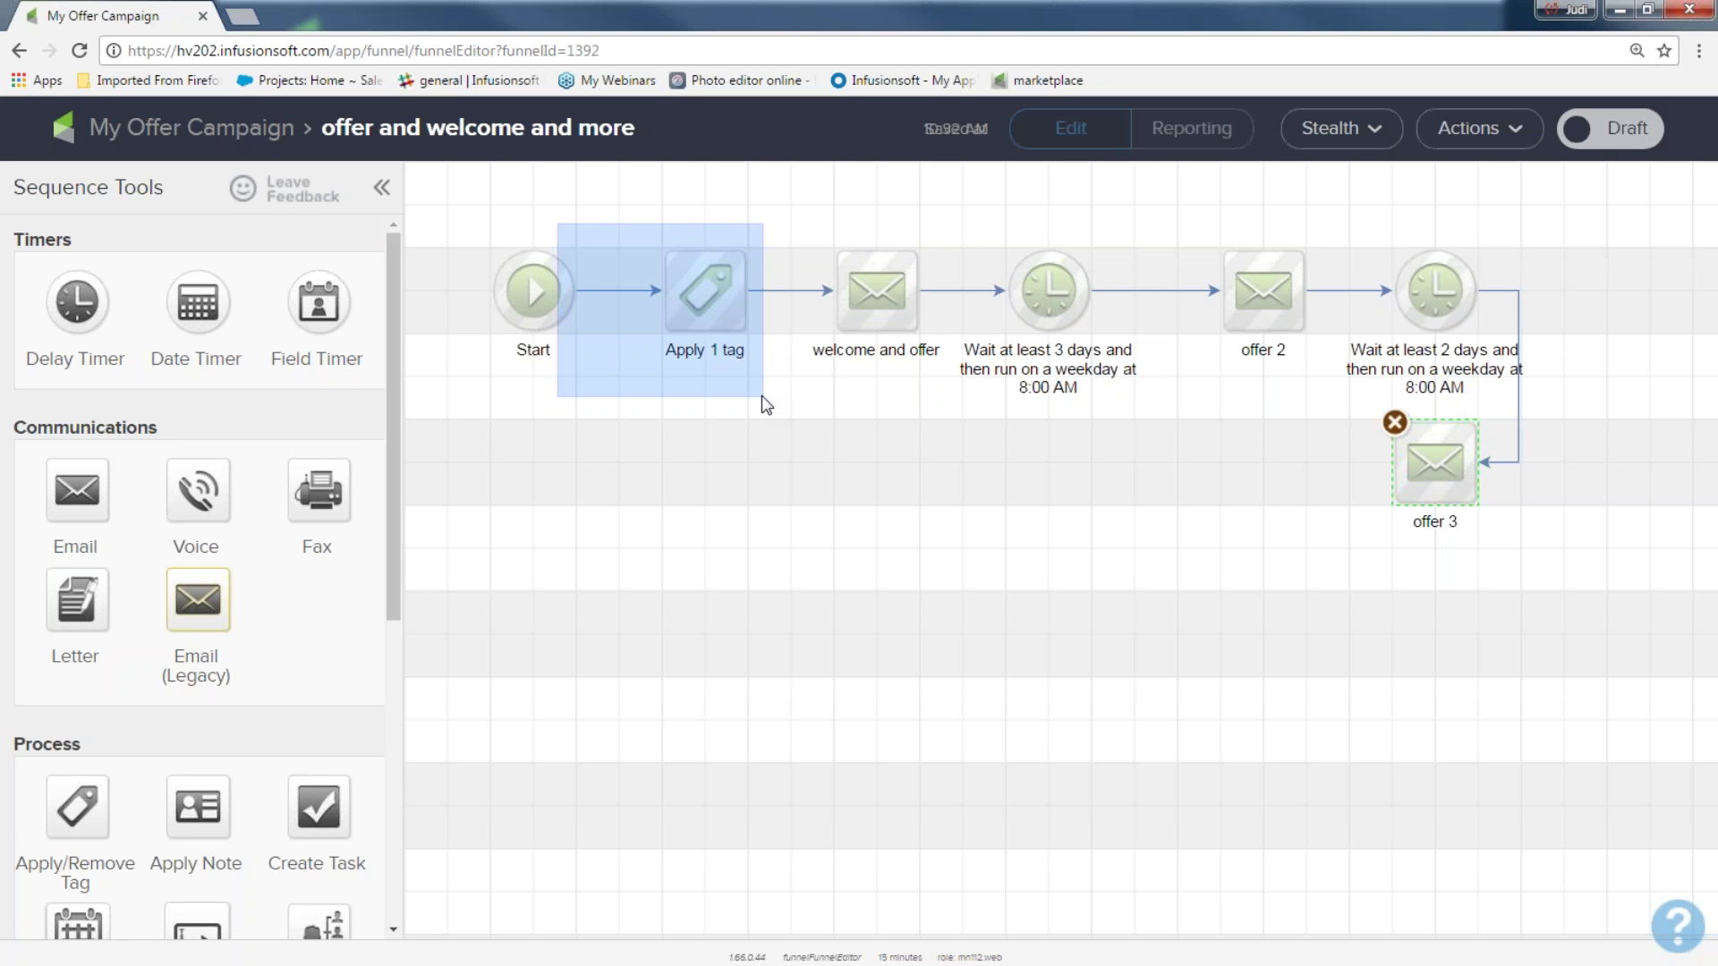
pyautogui.moveTo(763, 397); pyautogui.dragTo(761, 399)
pyautogui.moveTo(795, 193); pyautogui.dragTo(924, 440)
pyautogui.moveTo(977, 219); pyautogui.dragTo(1110, 411)
pyautogui.moveTo(1146, 204); pyautogui.dragTo(1323, 405)
pyautogui.moveTo(1360, 215); pyautogui.dragTo(1510, 387)
pyautogui.moveTo(1349, 394); pyautogui.dragTo(1525, 564)
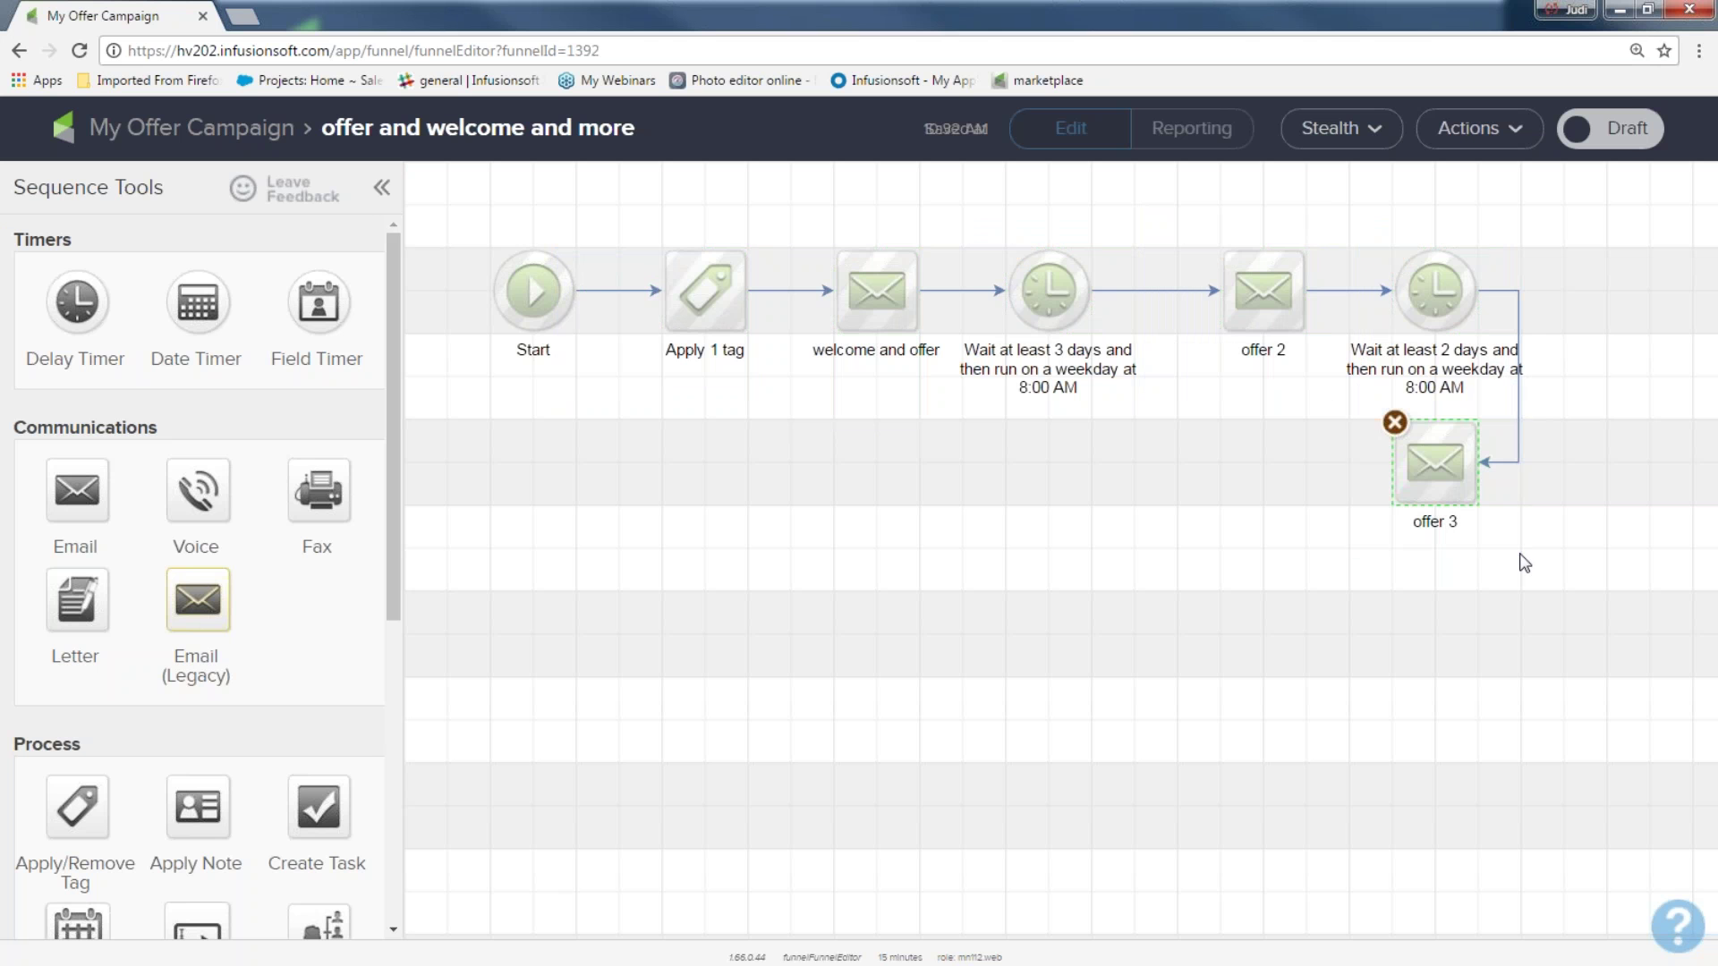
pyautogui.moveTo(75, 300); pyautogui.dragTo(1157, 445)
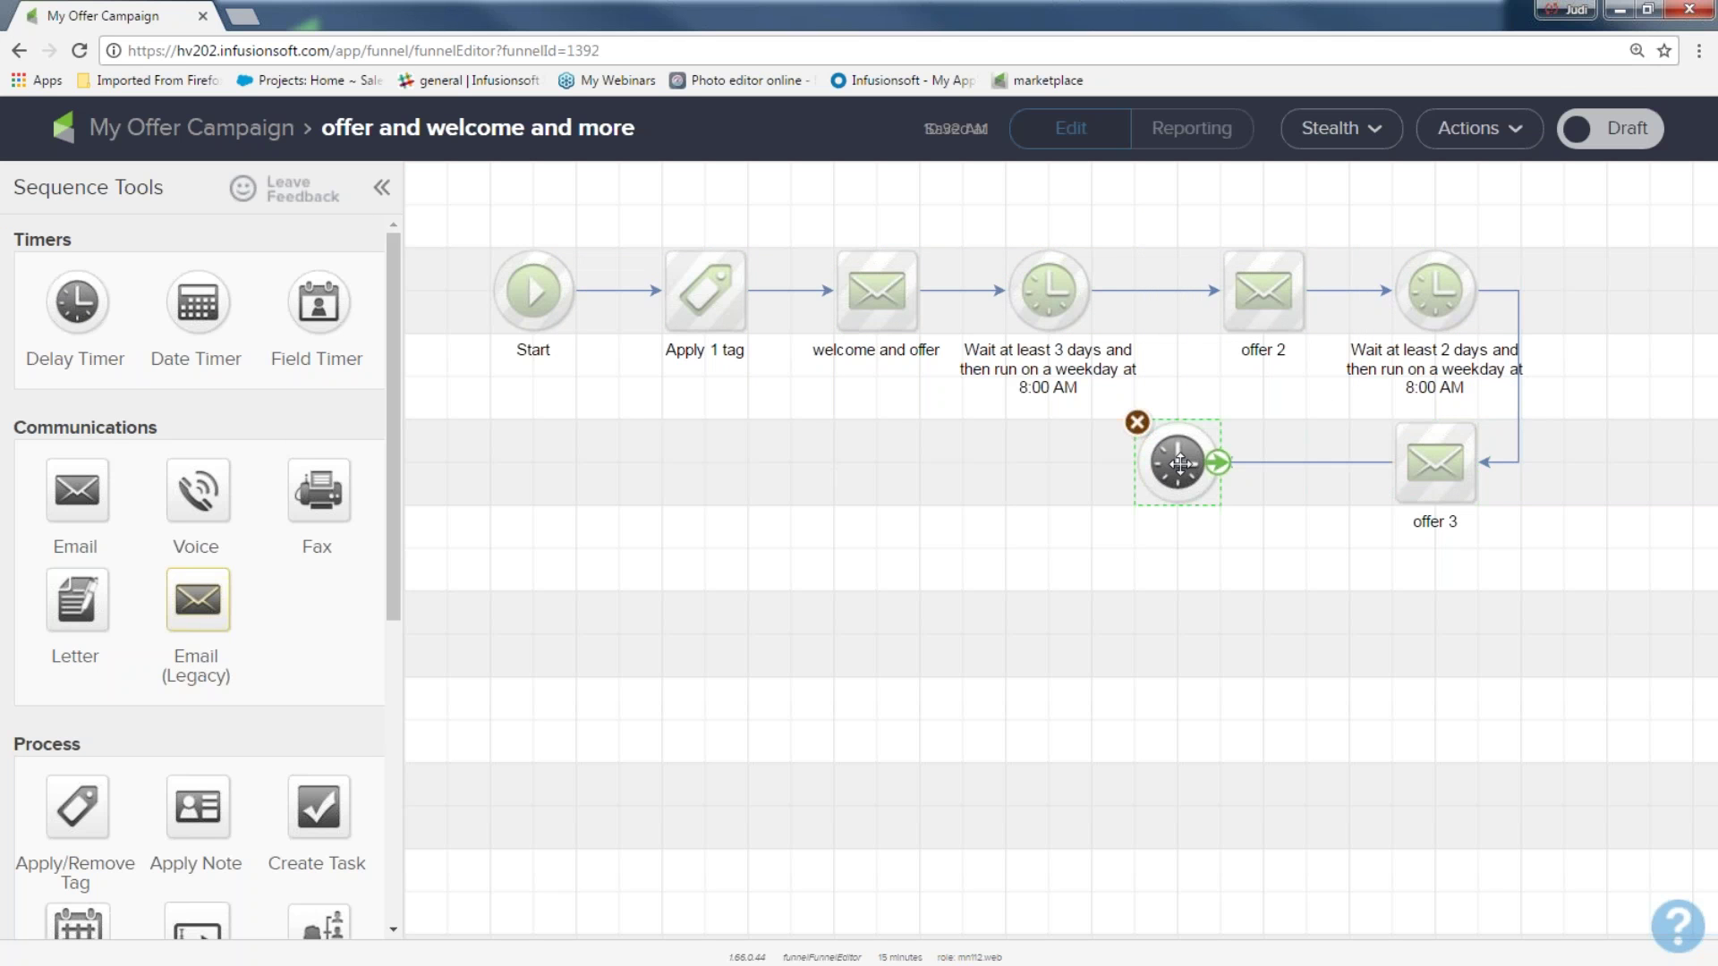
# Set the timer after offer 3 to wait at least 2 weeks and save it
pyautogui.click(557, 491)
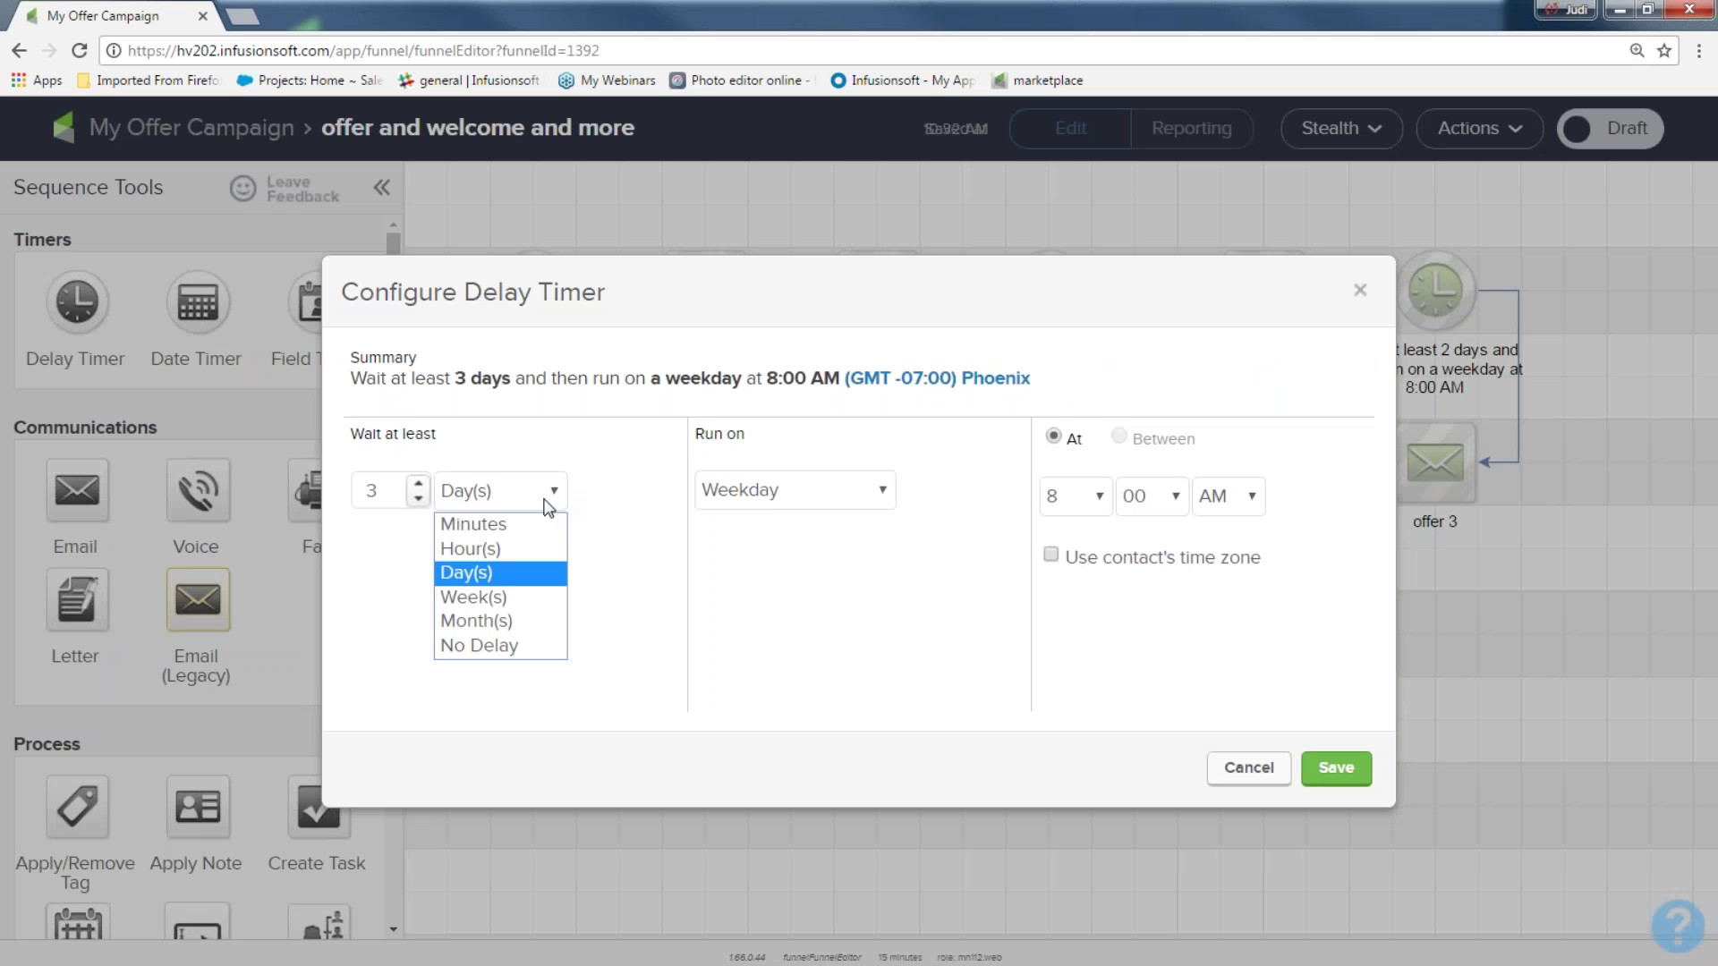
pyautogui.click(499, 595)
pyautogui.click(418, 482)
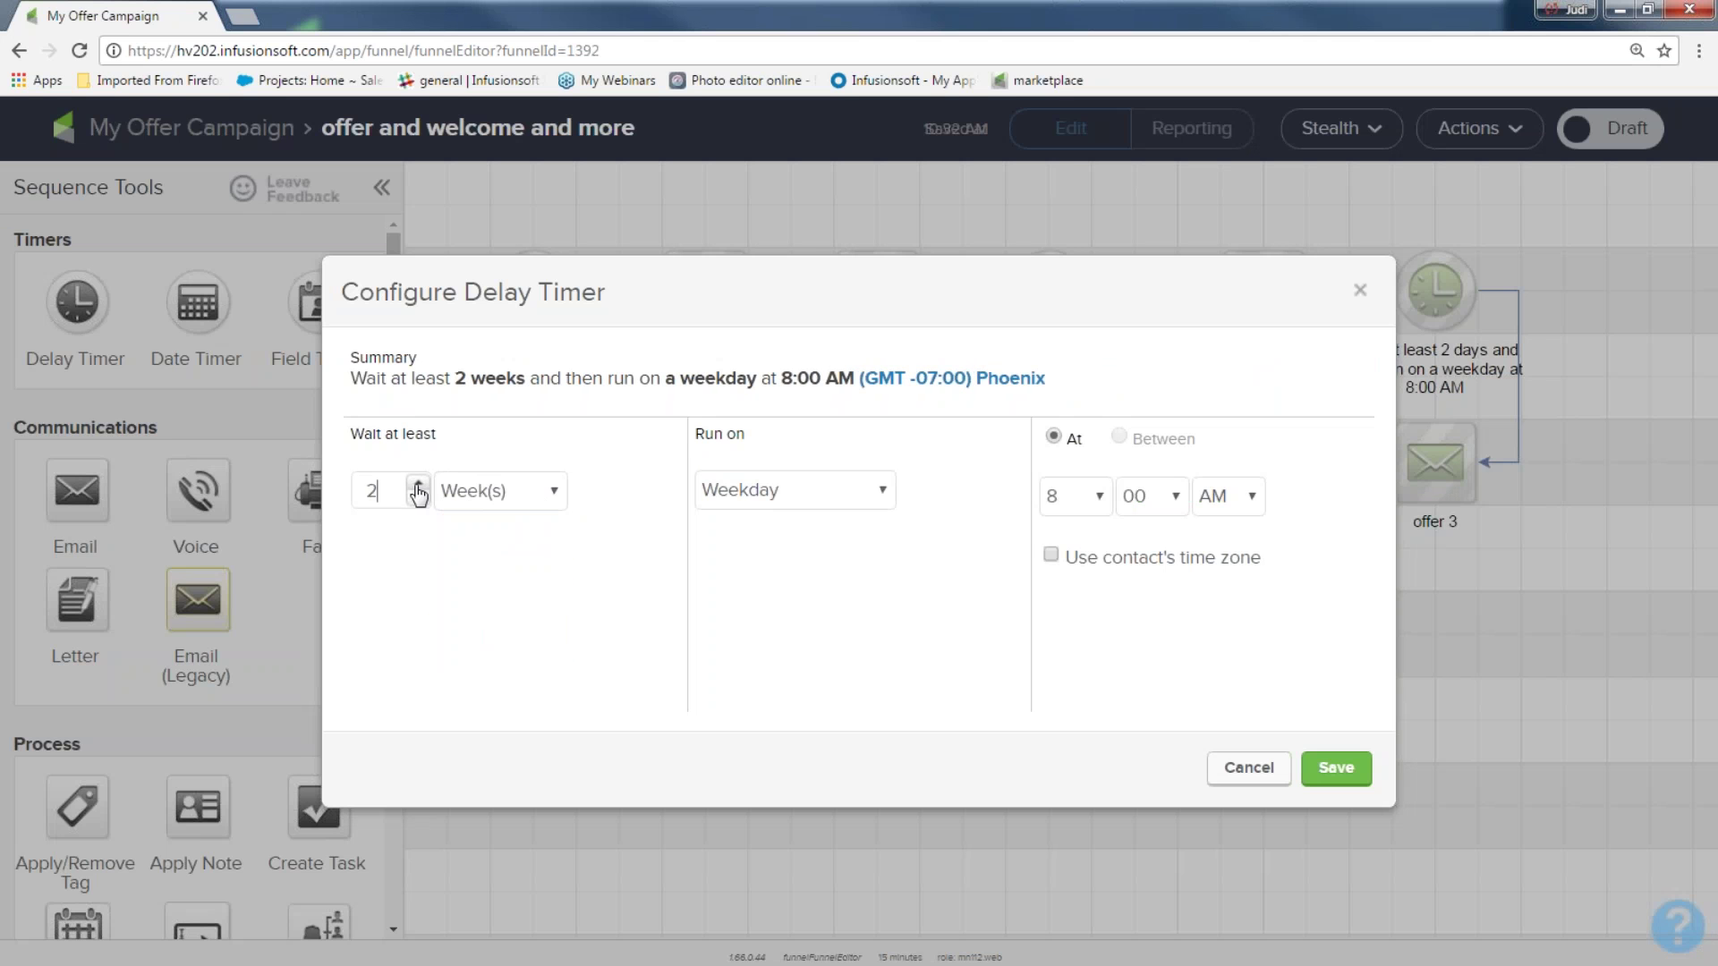
pyautogui.click(1342, 775)
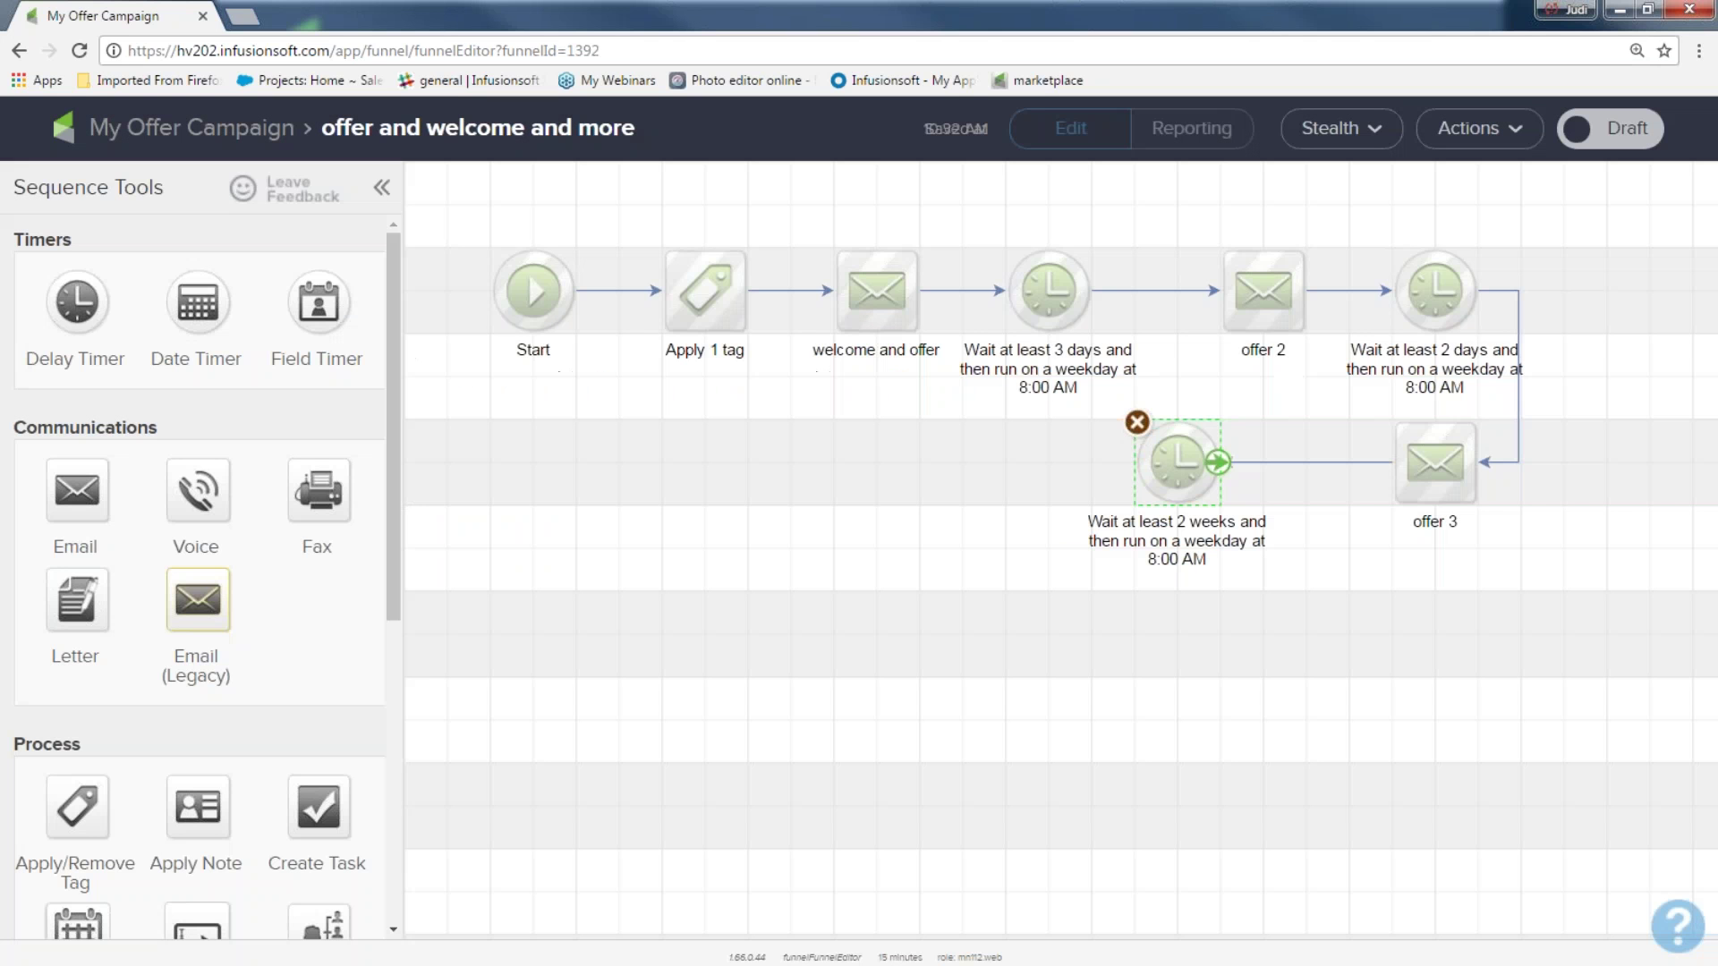
# Add an Untitled Email and another delay timer after the 2-week timer
pyautogui.moveTo(56, 494); pyautogui.dragTo(926, 480)
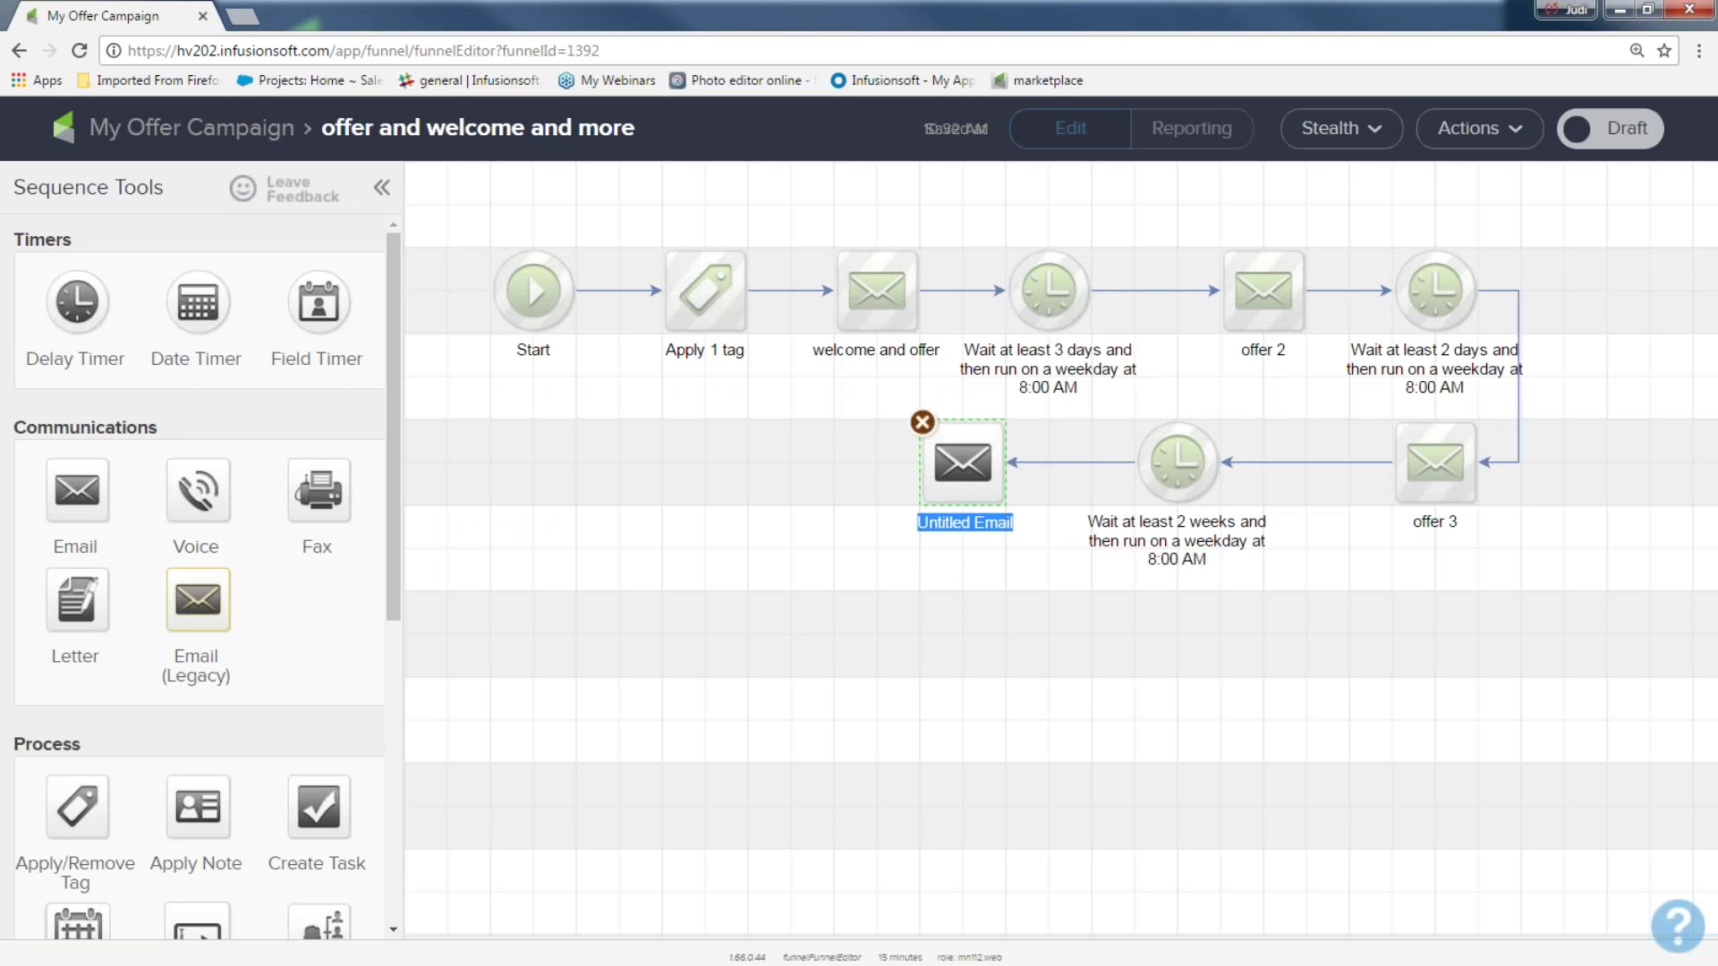
pyautogui.moveTo(103, 329); pyautogui.dragTo(690, 453)
pyautogui.moveTo(580, 387); pyautogui.dragTo(1029, 636)
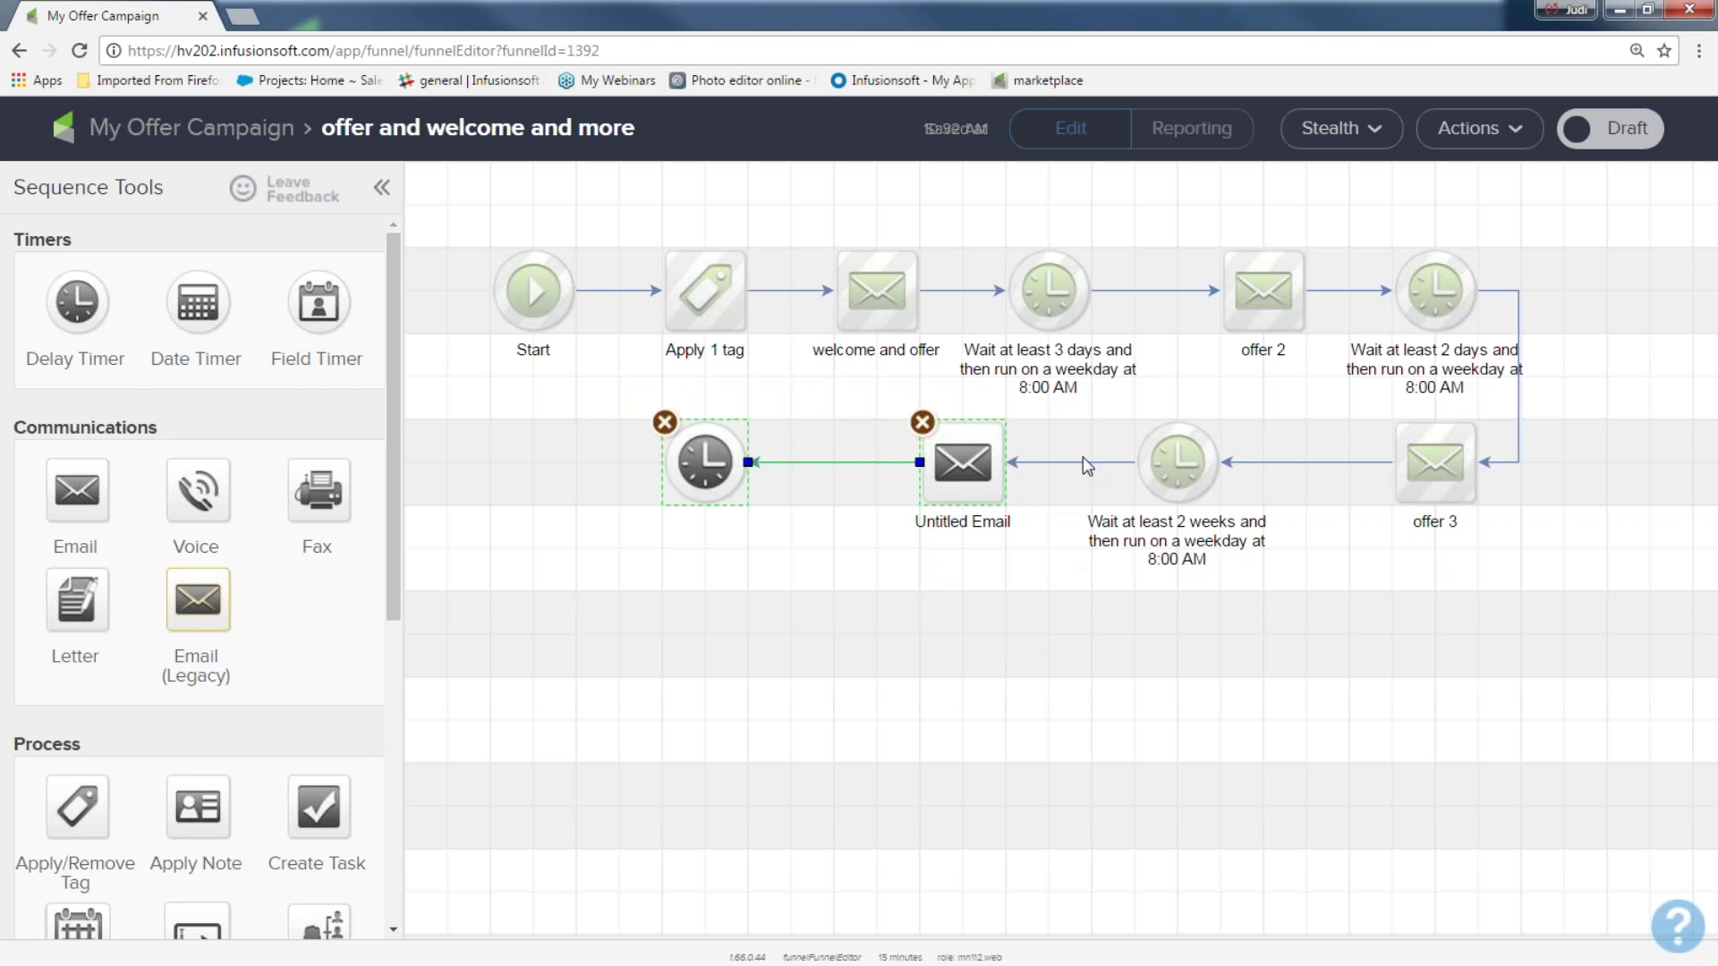
pyautogui.moveTo(1097, 410); pyautogui.dragTo(1266, 570)
pyautogui.moveTo(873, 406); pyautogui.dragTo(1035, 576)
pyautogui.moveTo(639, 392); pyautogui.dragTo(777, 544)
pyautogui.moveTo(851, 413); pyautogui.dragTo(1023, 576)
# Mark the offer sequence Ready and add a Product purchased goal to the My Offer Campaign canvas
pyautogui.click(1610, 139)
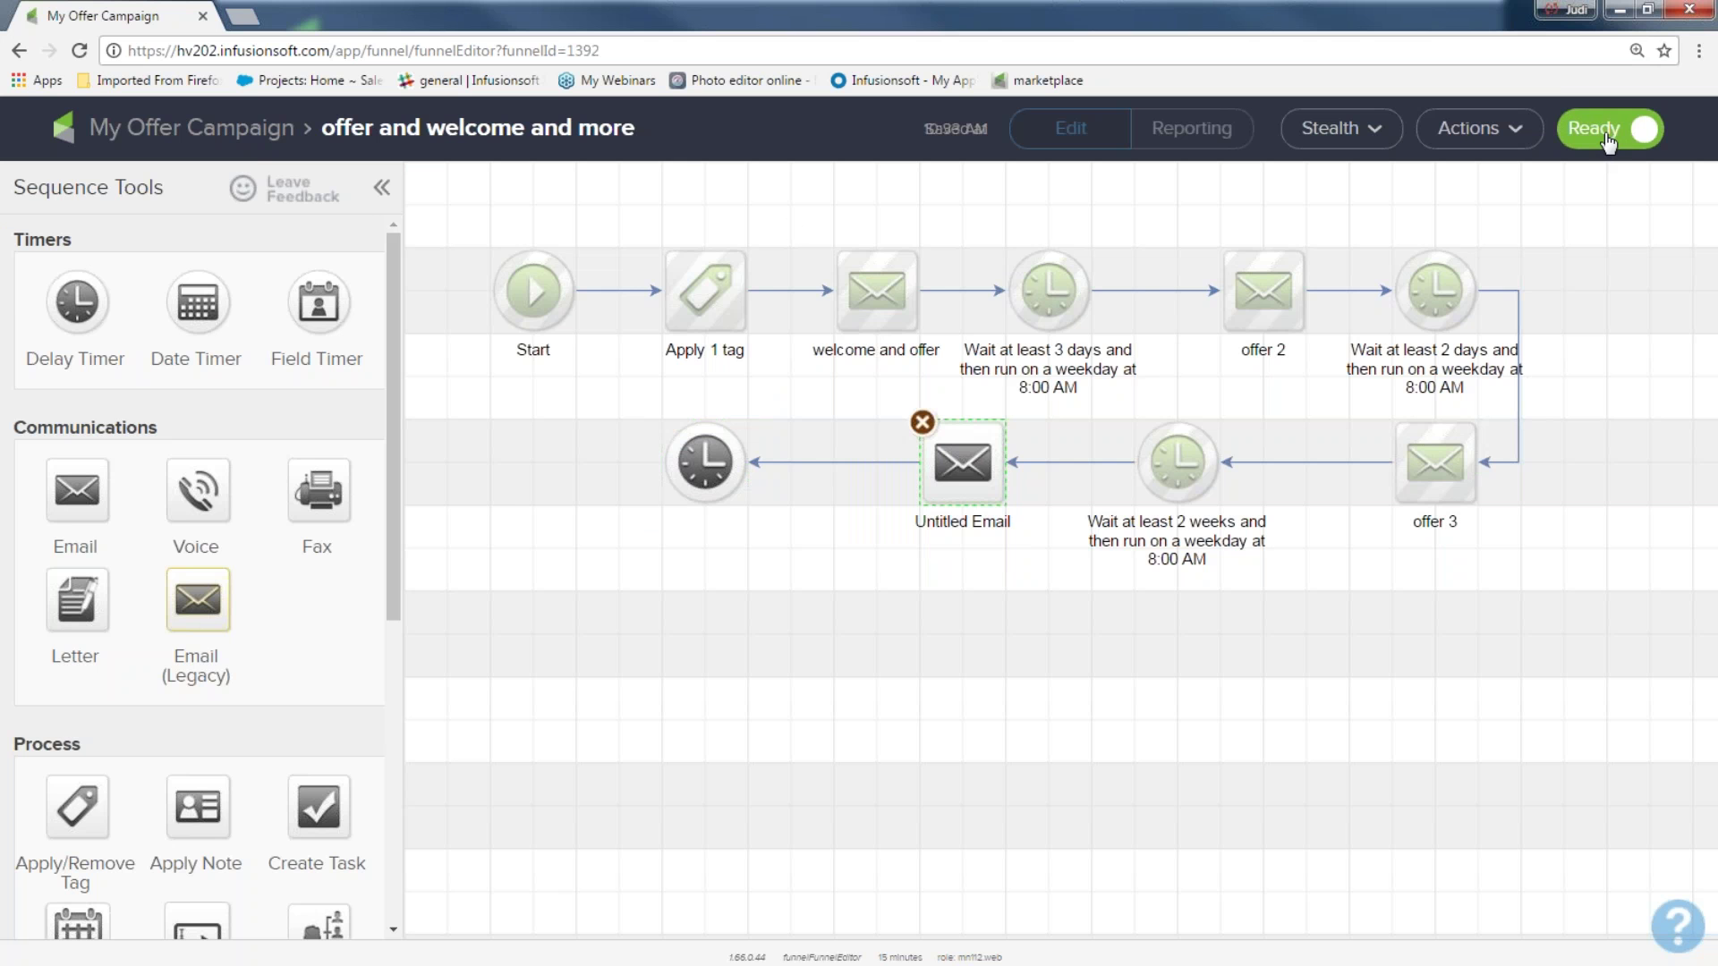
pyautogui.click(247, 143)
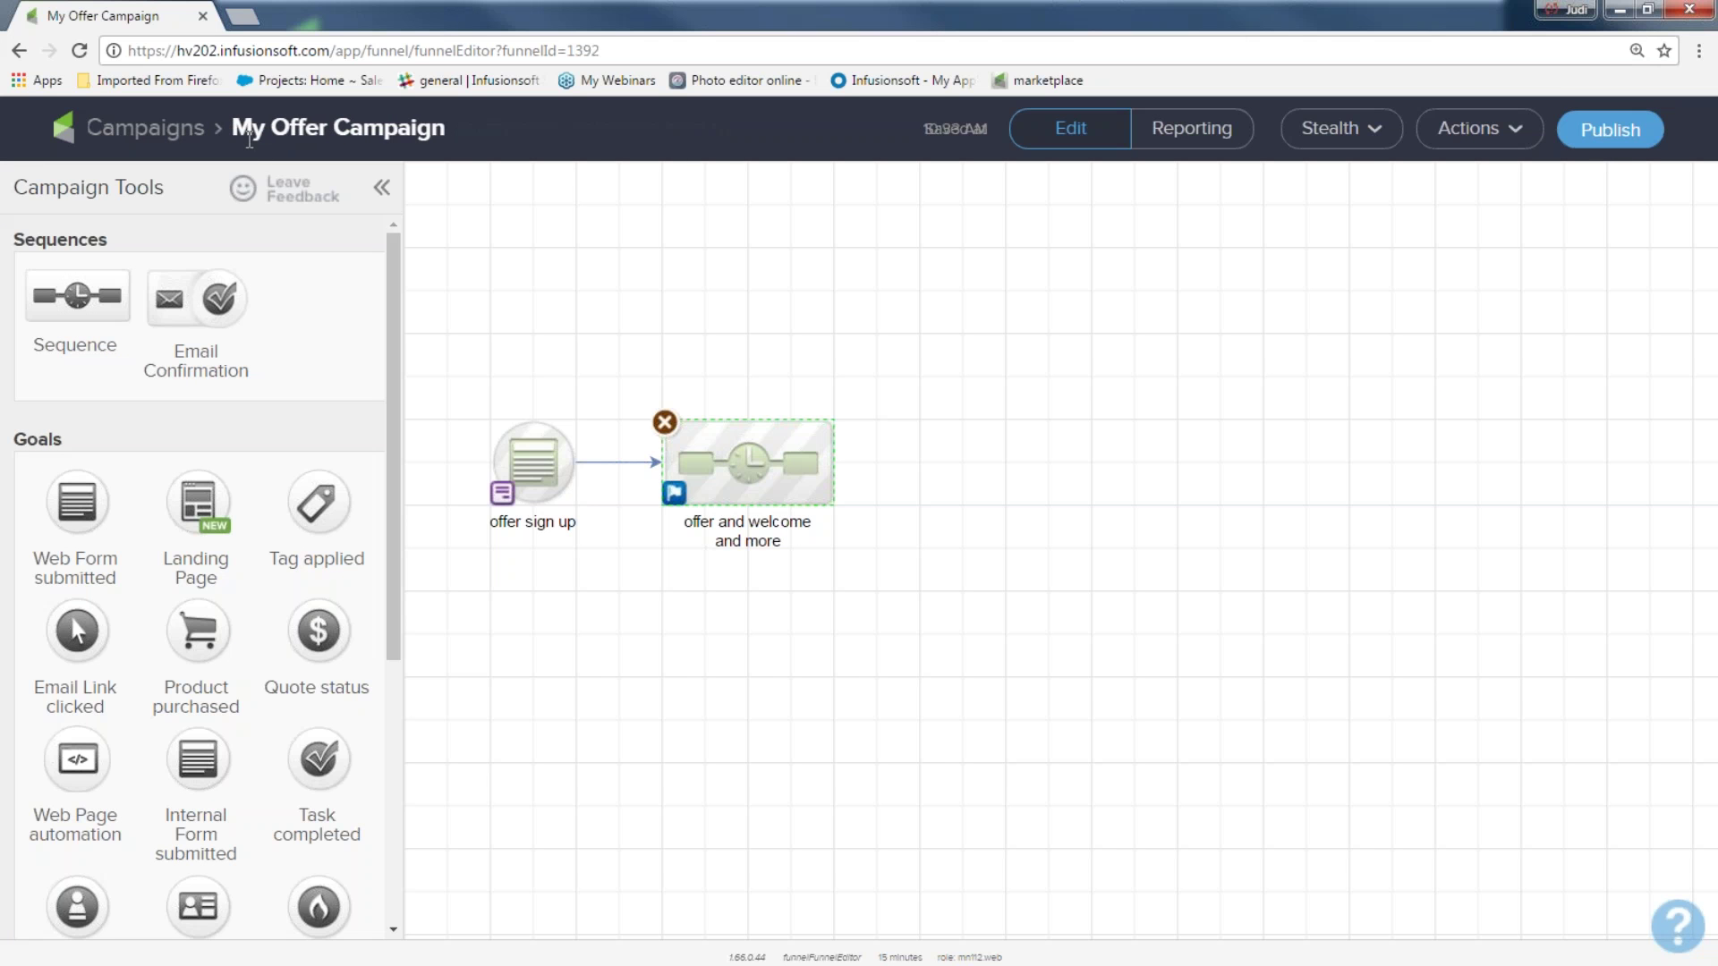
pyautogui.moveTo(454, 350); pyautogui.dragTo(479, 554)
pyautogui.moveTo(608, 381); pyautogui.dragTo(777, 570)
pyautogui.click(823, 741)
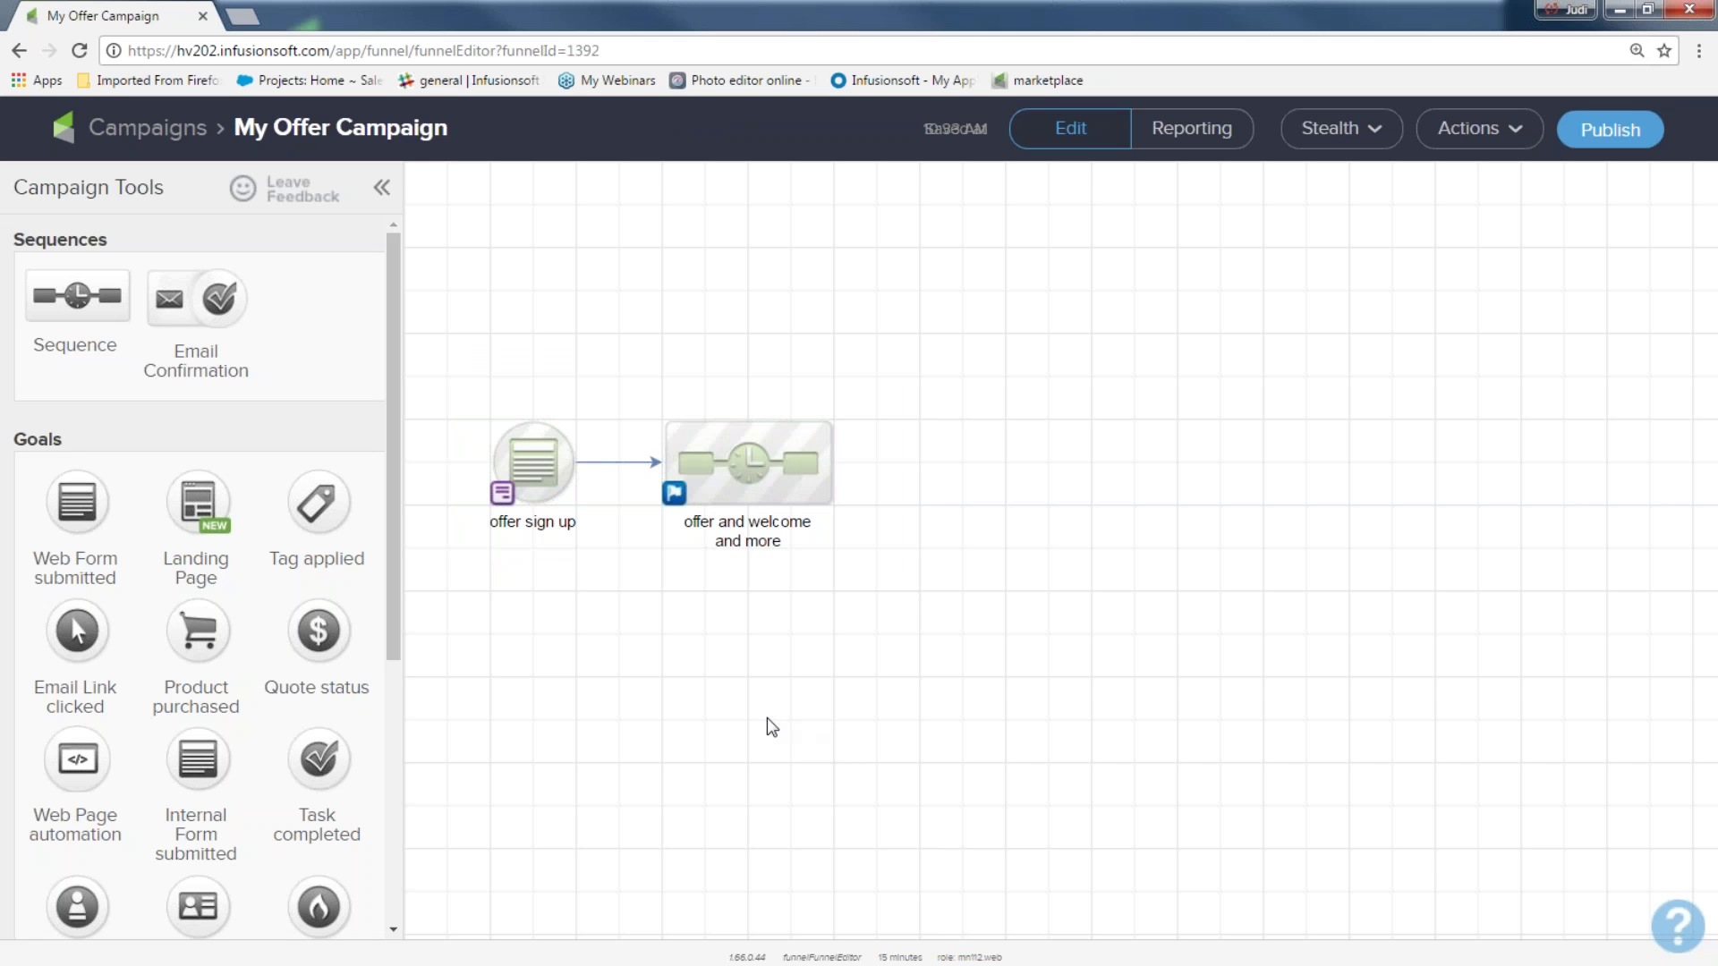
pyautogui.moveTo(199, 641); pyautogui.dragTo(964, 463)
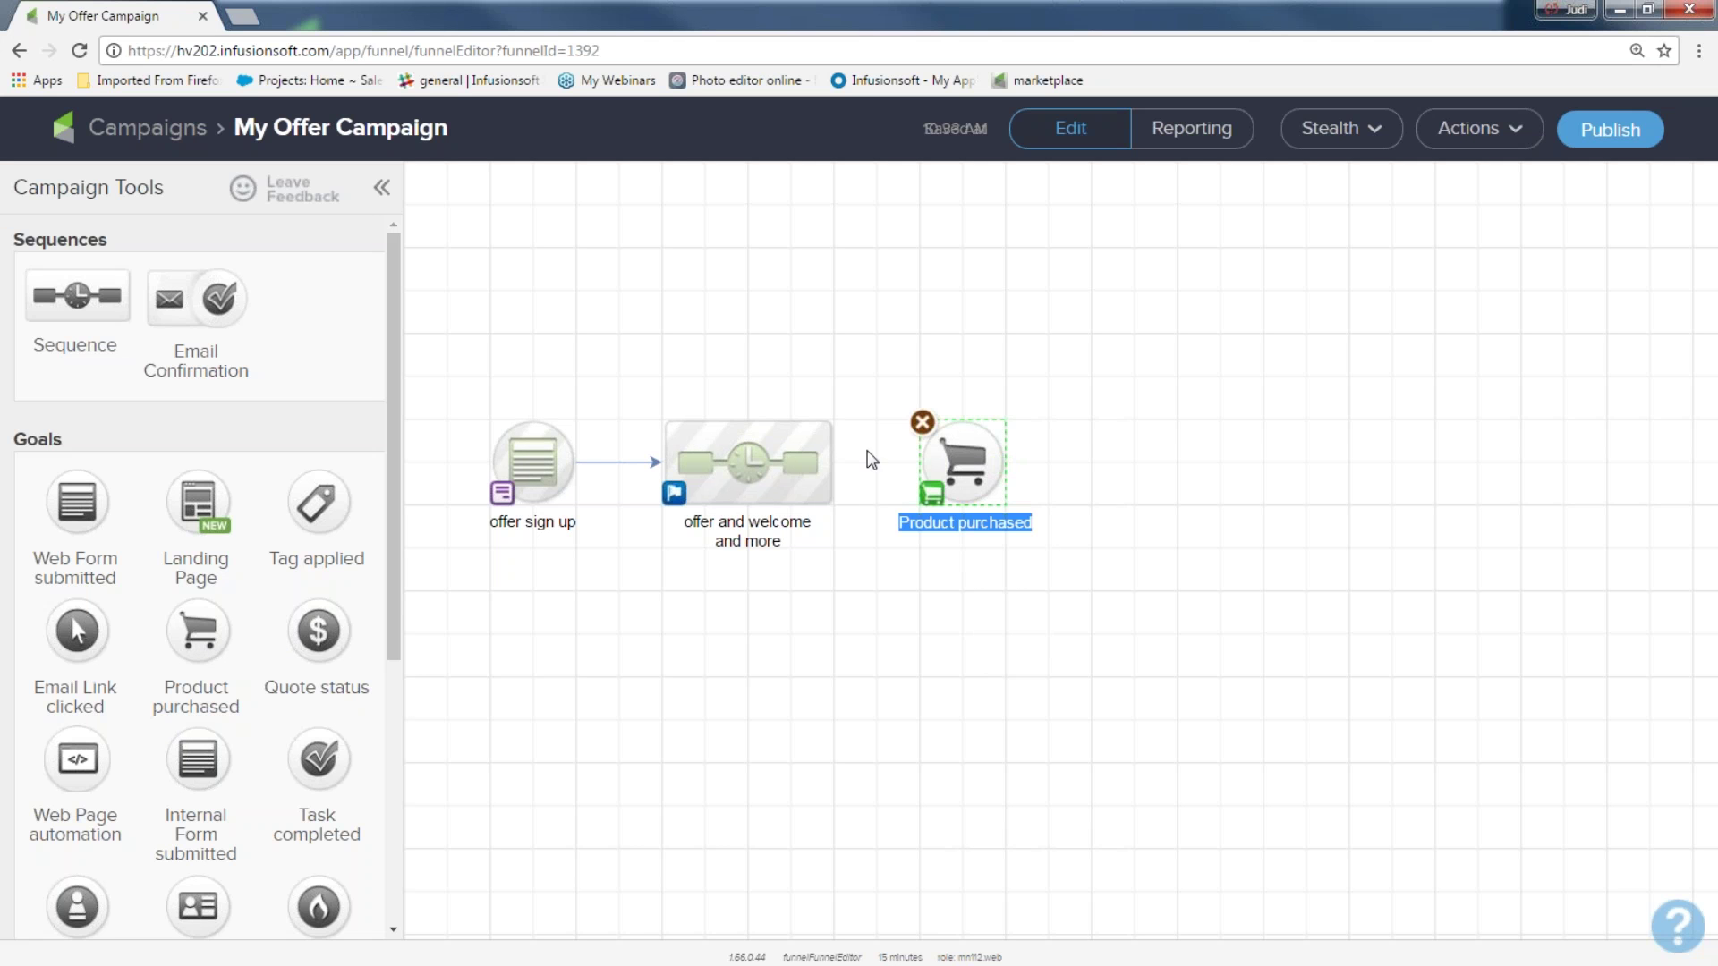
# Connect the sequence to the Product purchased goal and set it to Any Purchase
pyautogui.click(868, 491)
pyautogui.moveTo(868, 490); pyautogui.dragTo(967, 461)
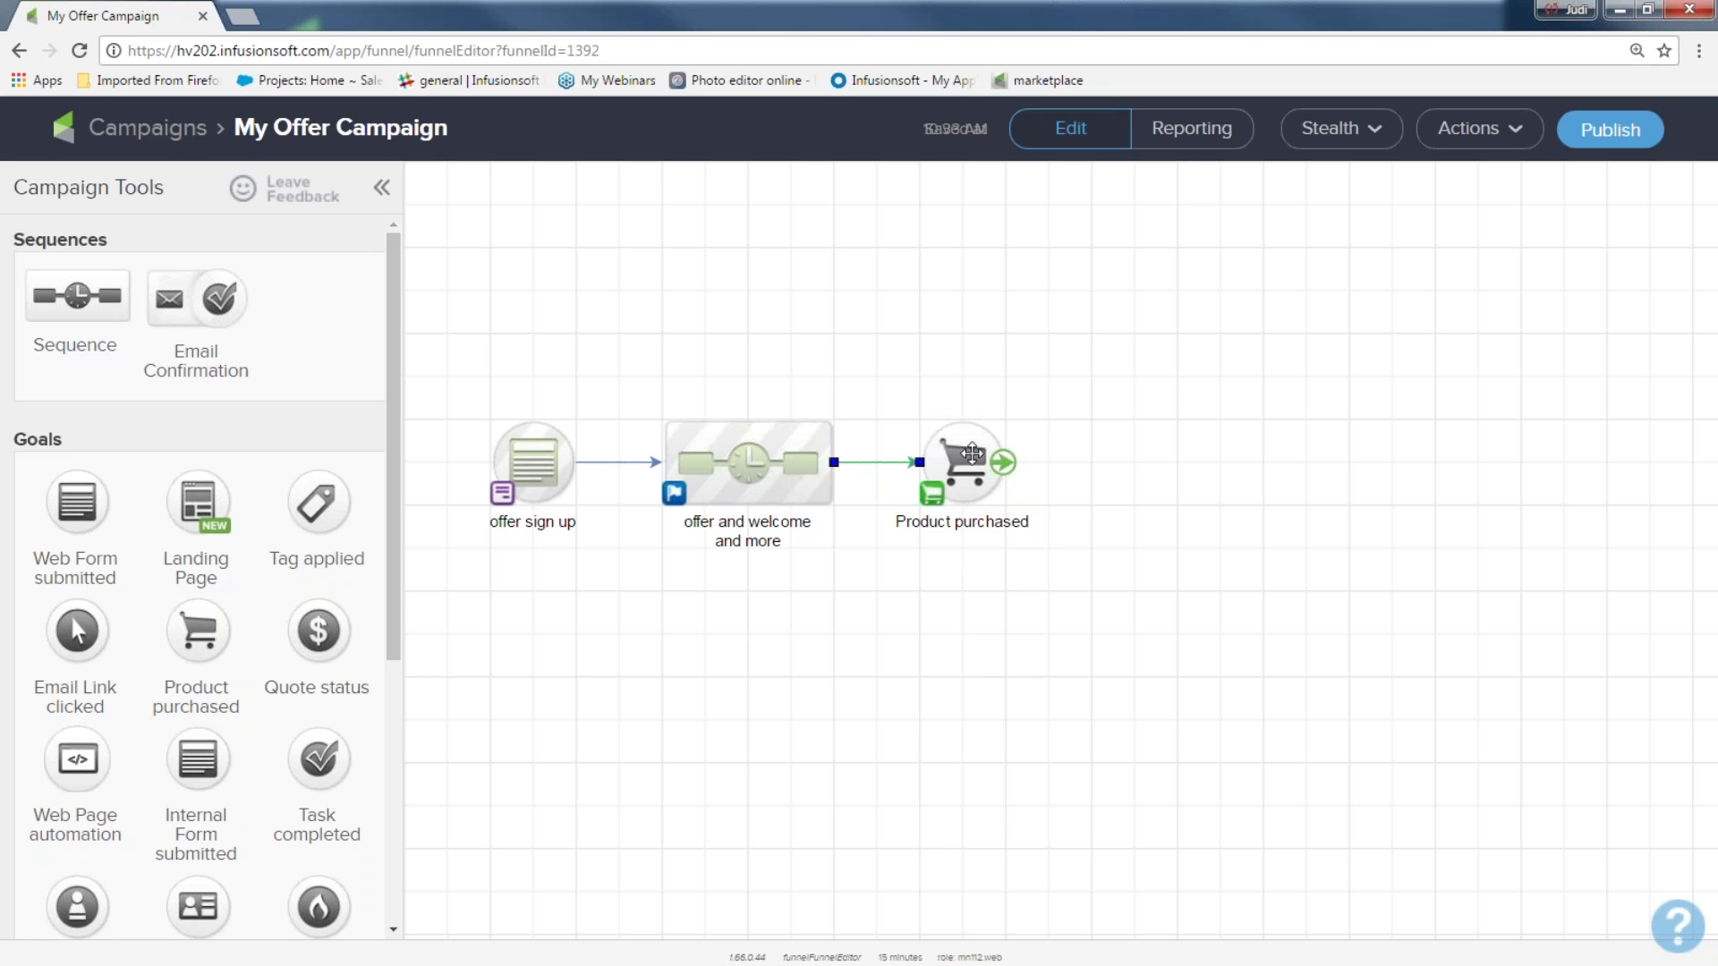
pyautogui.click(971, 454)
pyautogui.doubleClick(971, 454)
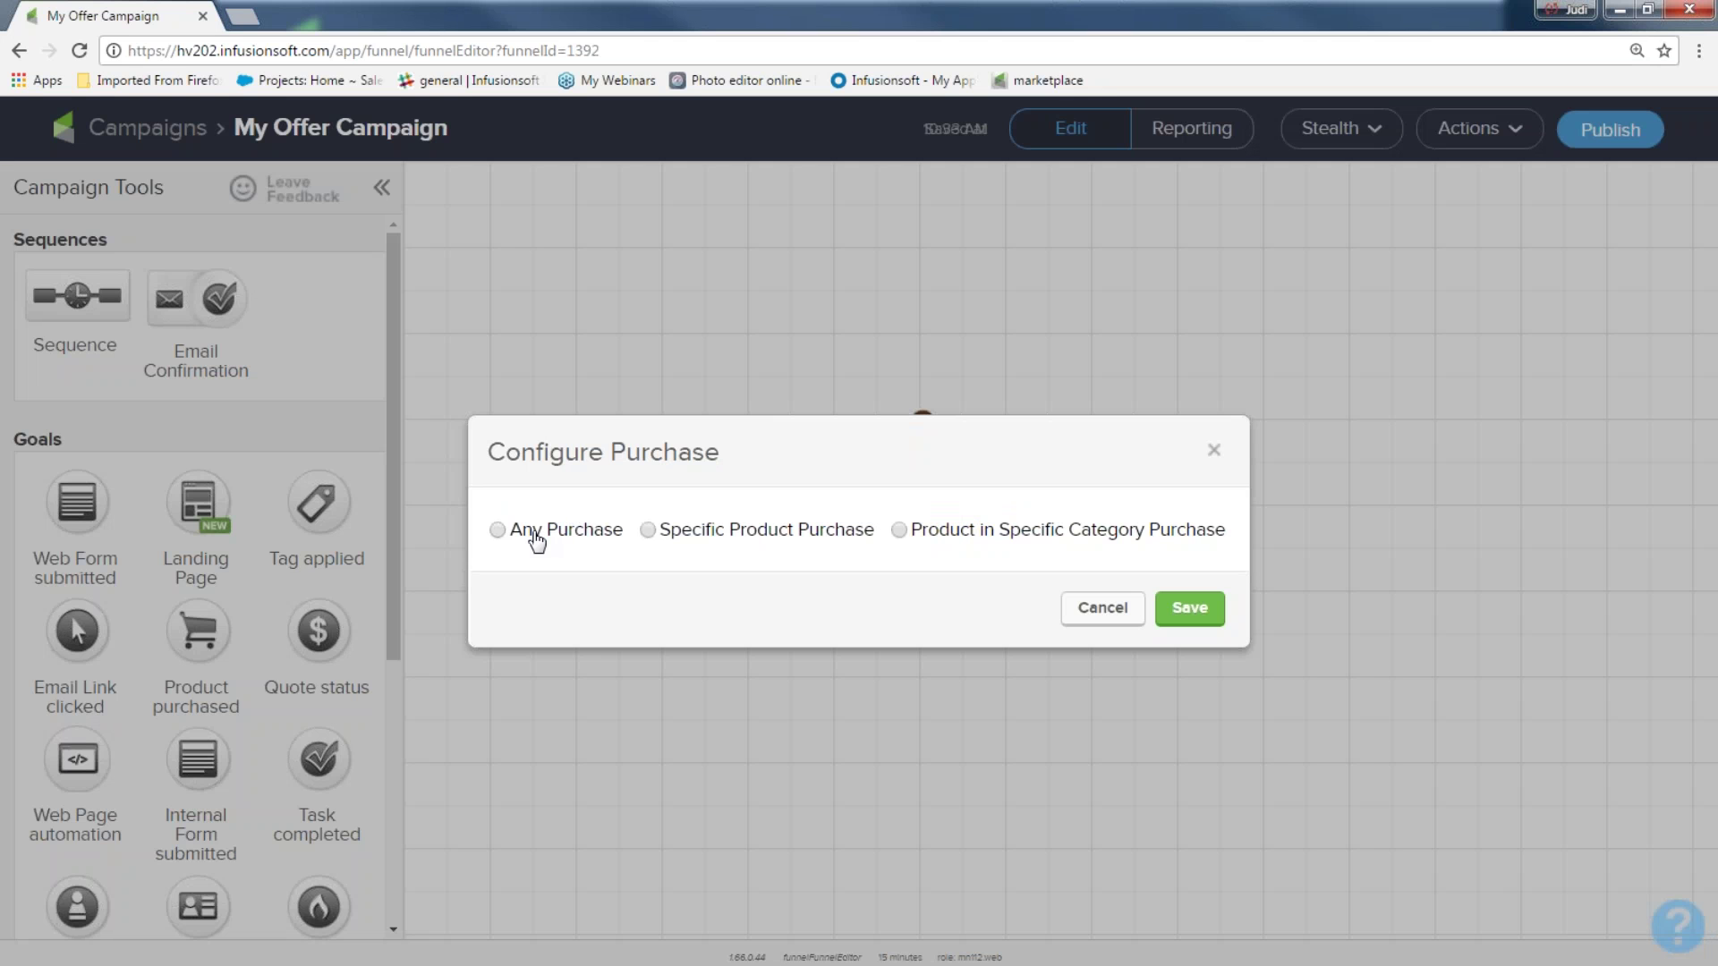
pyautogui.click(498, 529)
pyautogui.click(1190, 608)
# Select the offer sign up goal, offer sequence and Product purchased goal on the canvas
pyautogui.moveTo(449, 380); pyautogui.dragTo(610, 584)
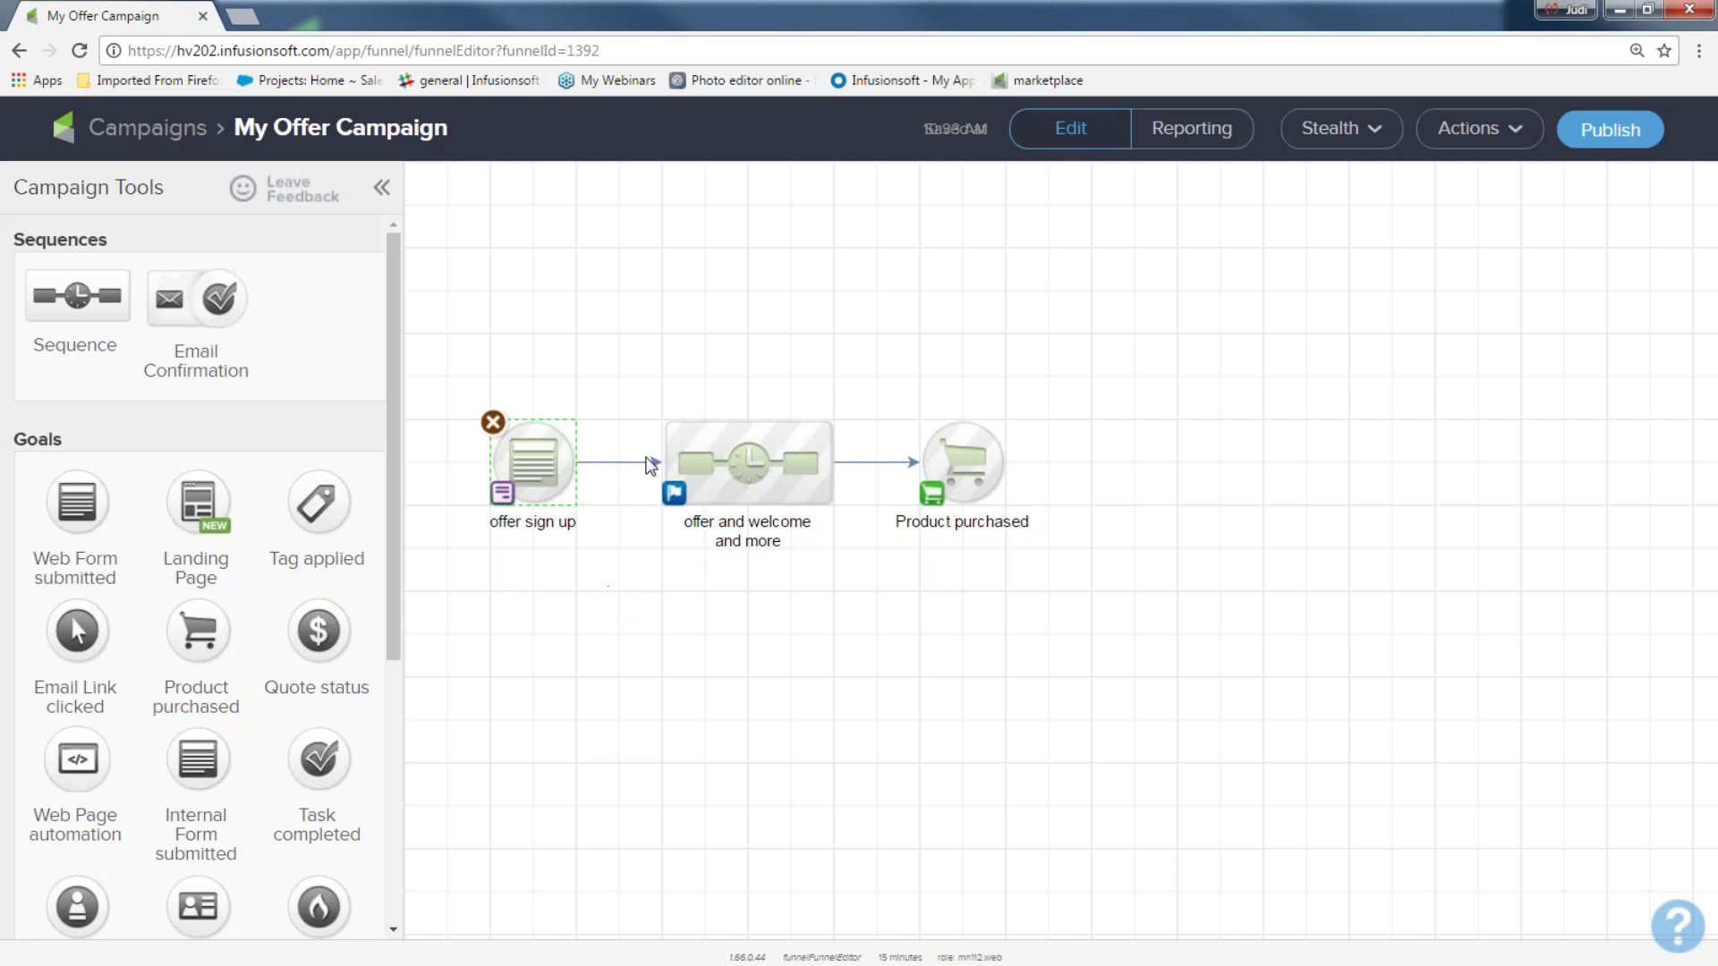
pyautogui.moveTo(627, 363); pyautogui.dragTo(859, 606)
pyautogui.moveTo(870, 376); pyautogui.dragTo(1043, 470)
pyautogui.click(928, 721)
pyautogui.click(1601, 134)
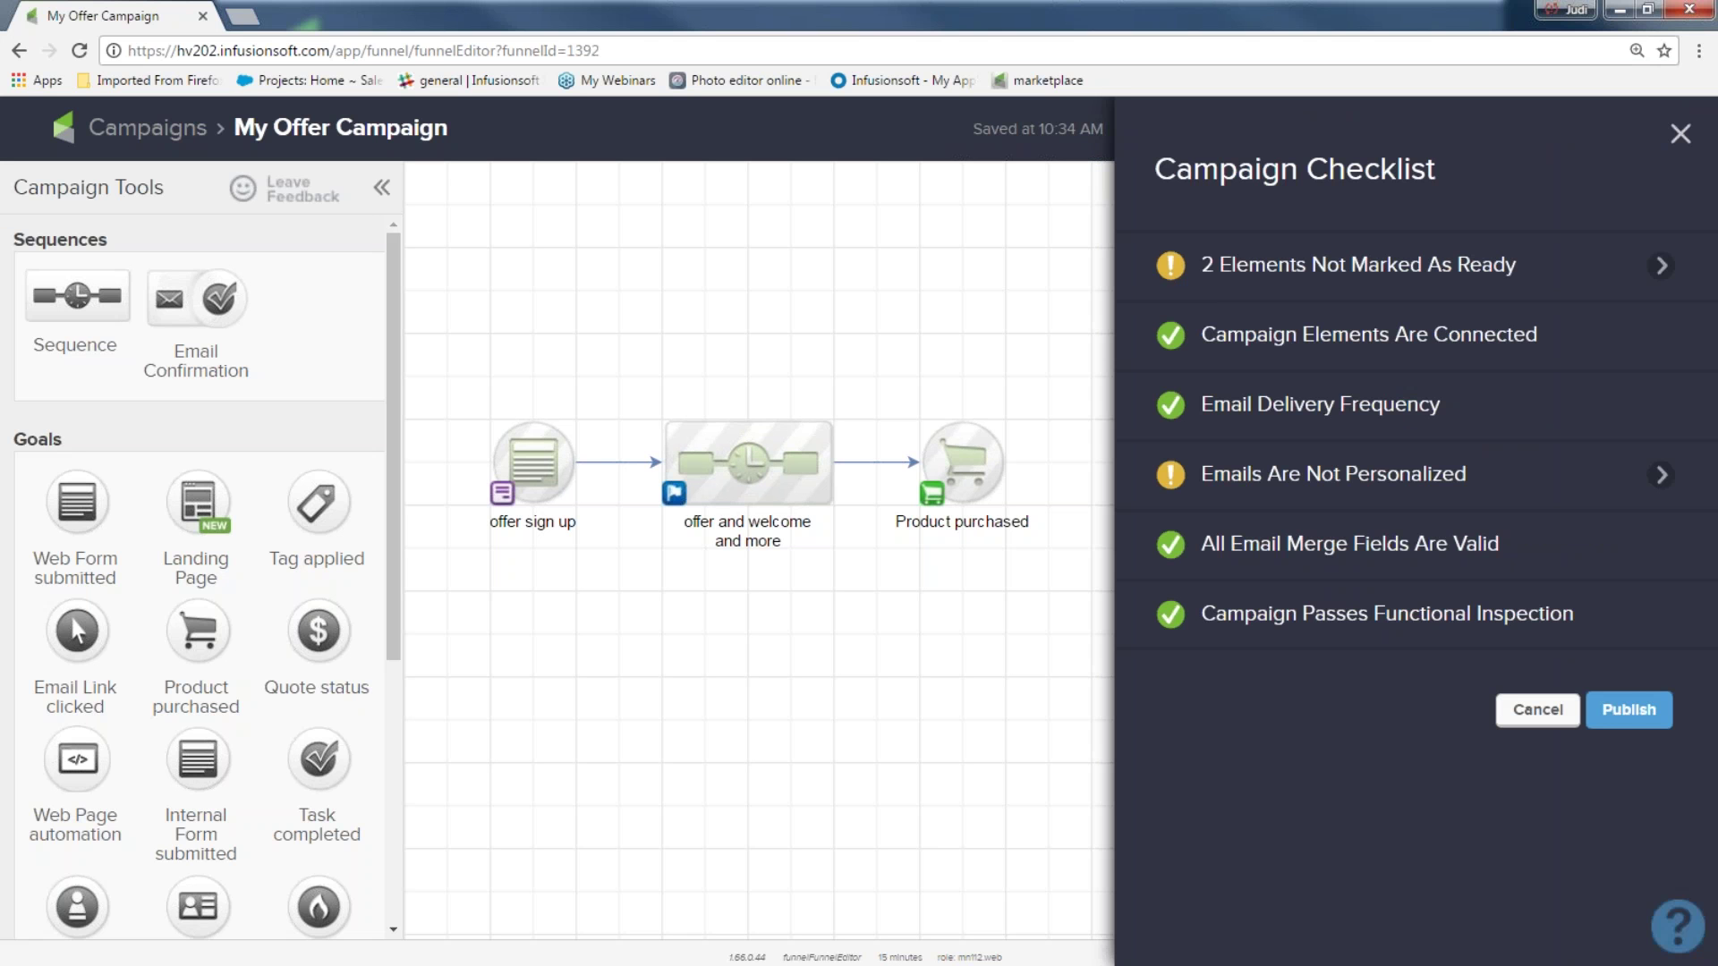
pyautogui.moveTo(1582, 615); pyautogui.dragTo(1335, 619)
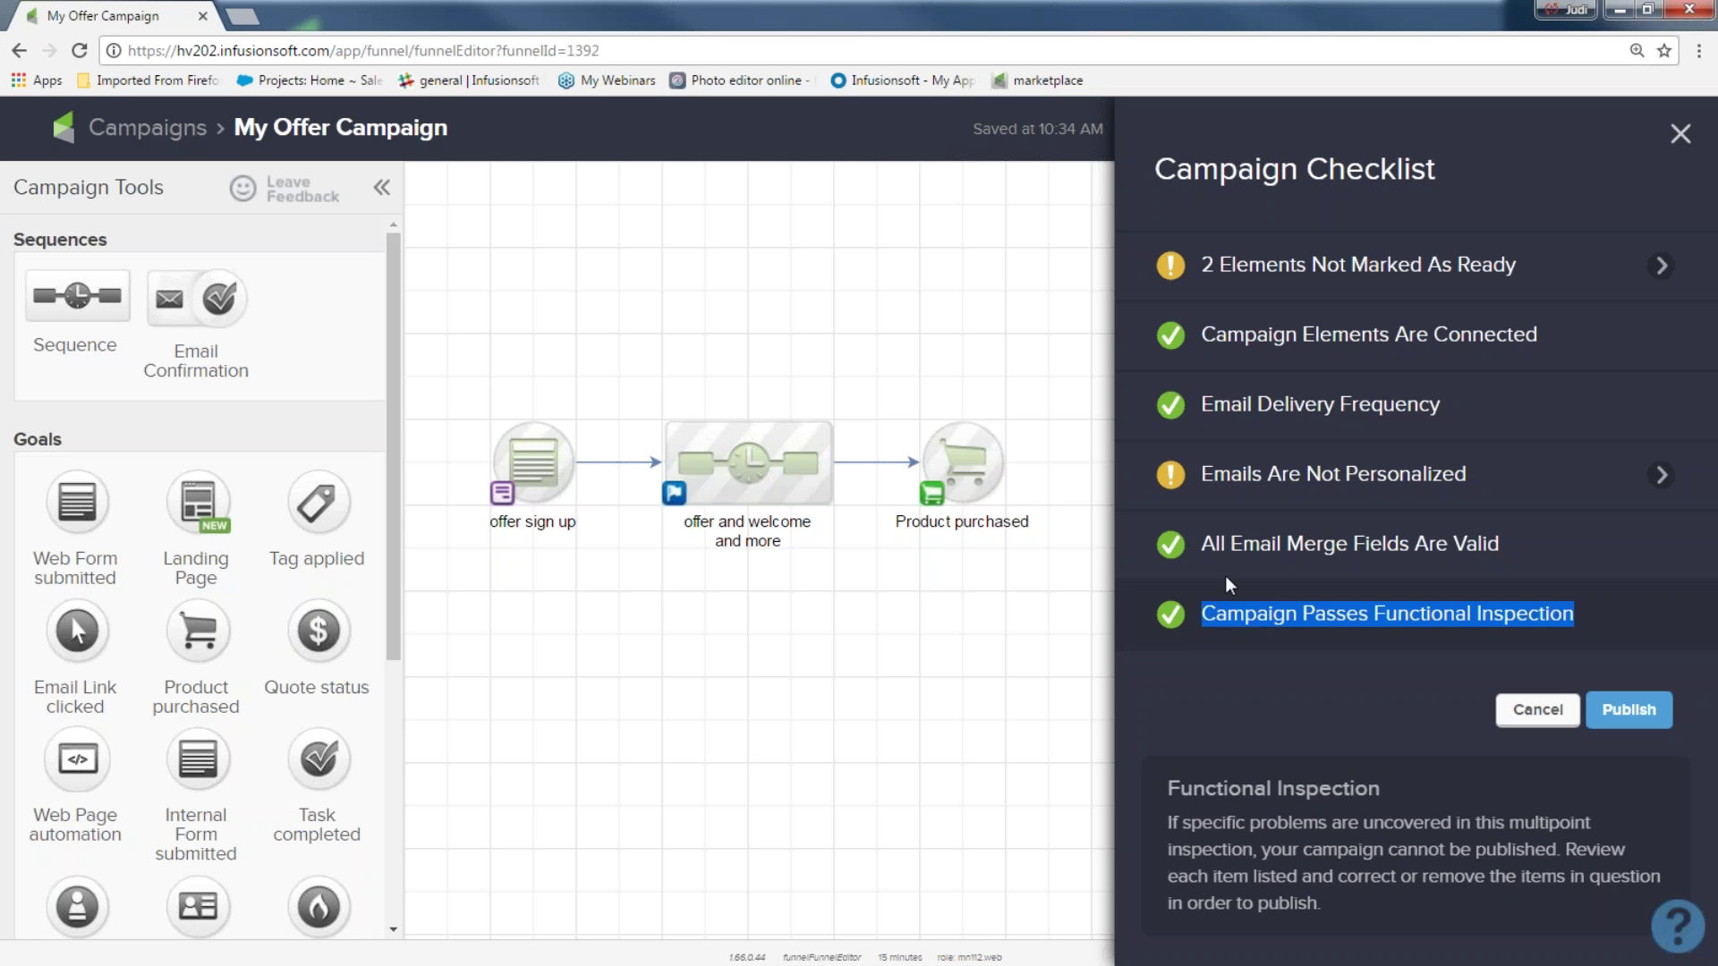
pyautogui.click(1507, 284)
pyautogui.moveTo(1510, 286); pyautogui.dragTo(1213, 287)
pyautogui.click(1204, 286)
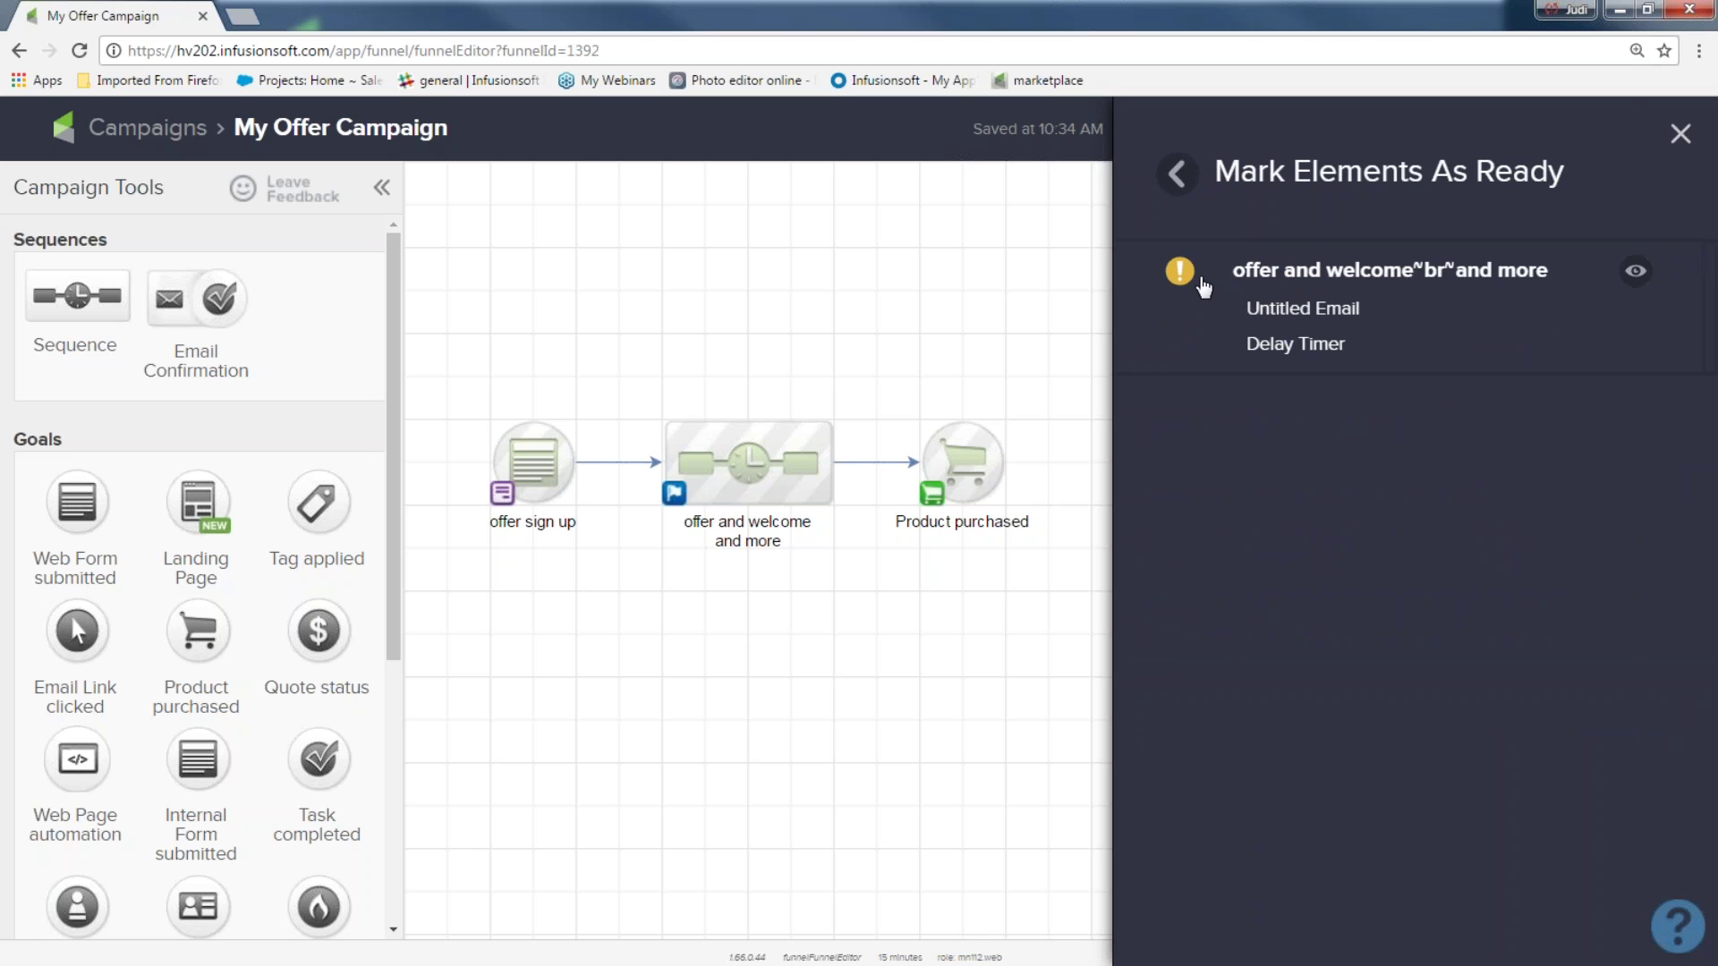
pyautogui.click(1681, 133)
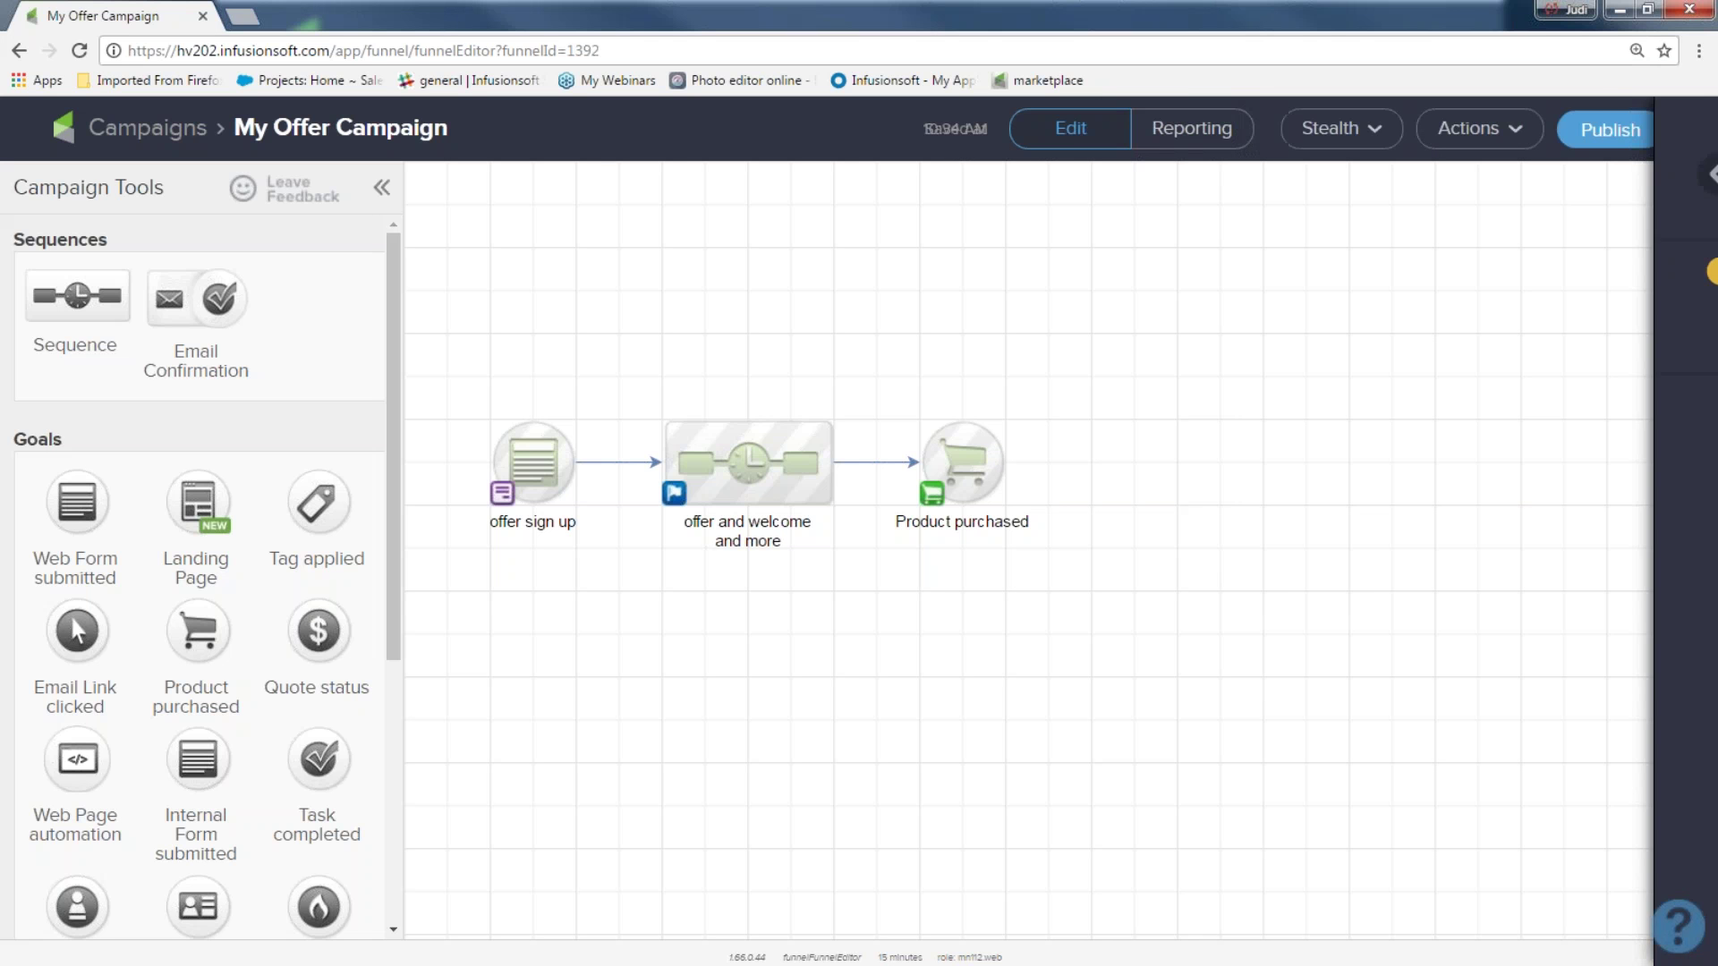
# Check the non-personalized emails warning, then publish My Offer Campaign from the Campaign Checklist
pyautogui.click(1608, 132)
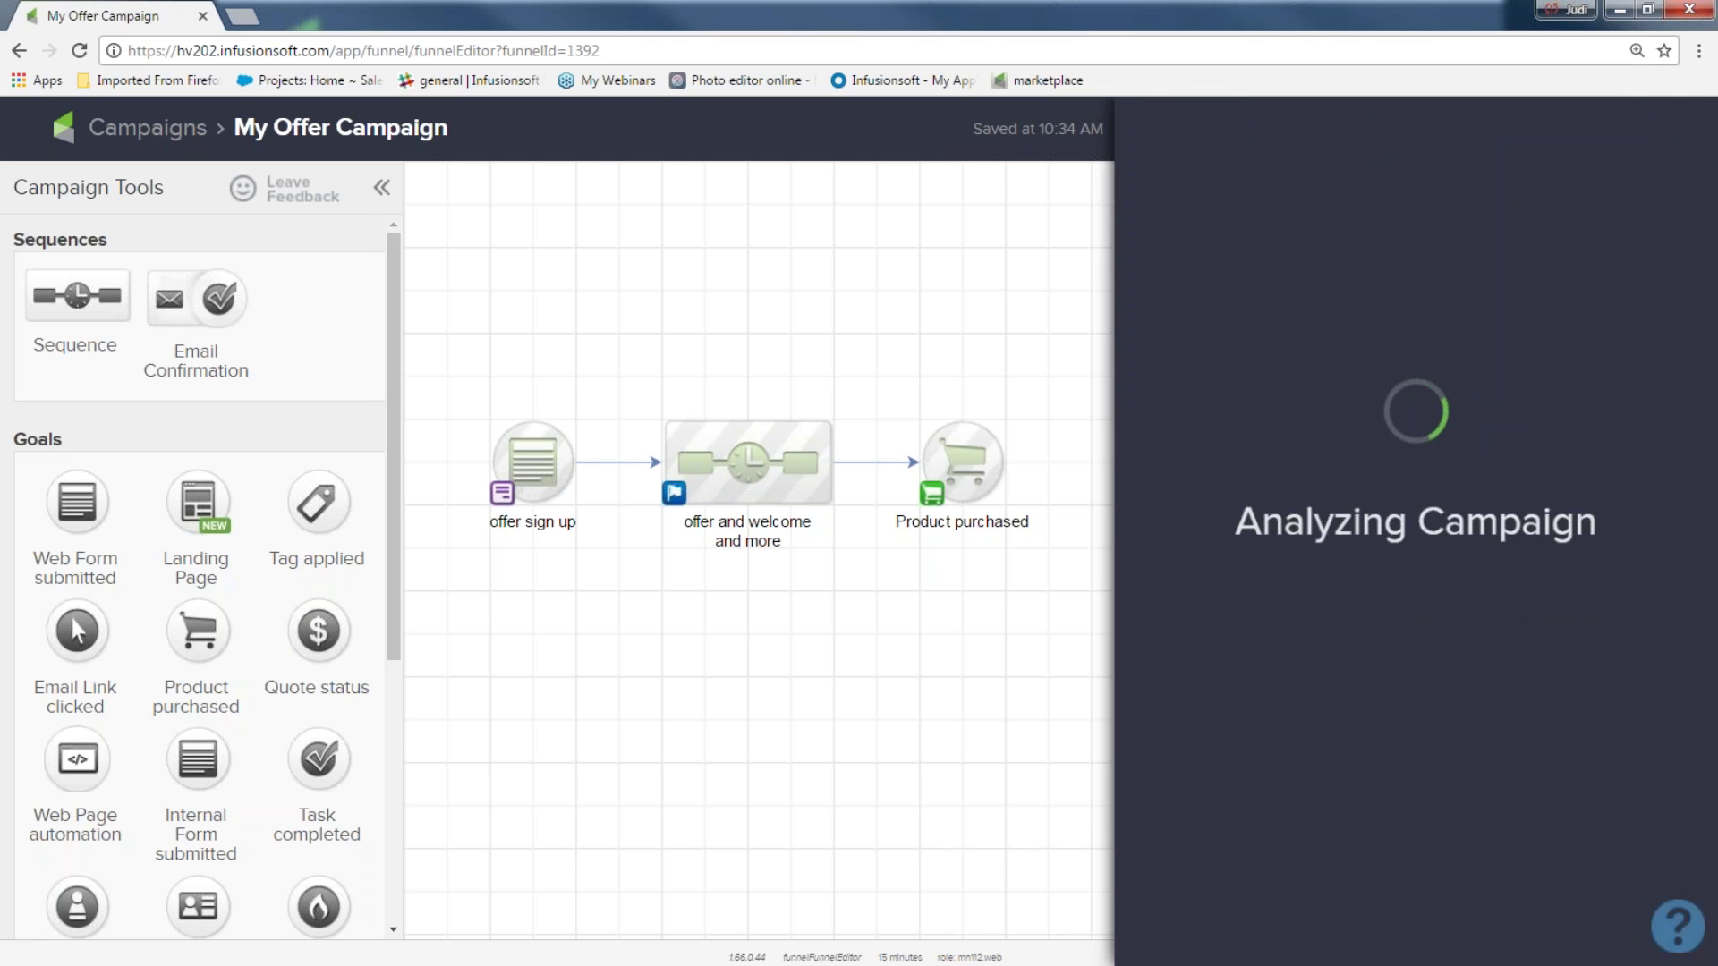
pyautogui.moveTo(1503, 475)
pyautogui.moveTo(1503, 476); pyautogui.dragTo(1231, 483)
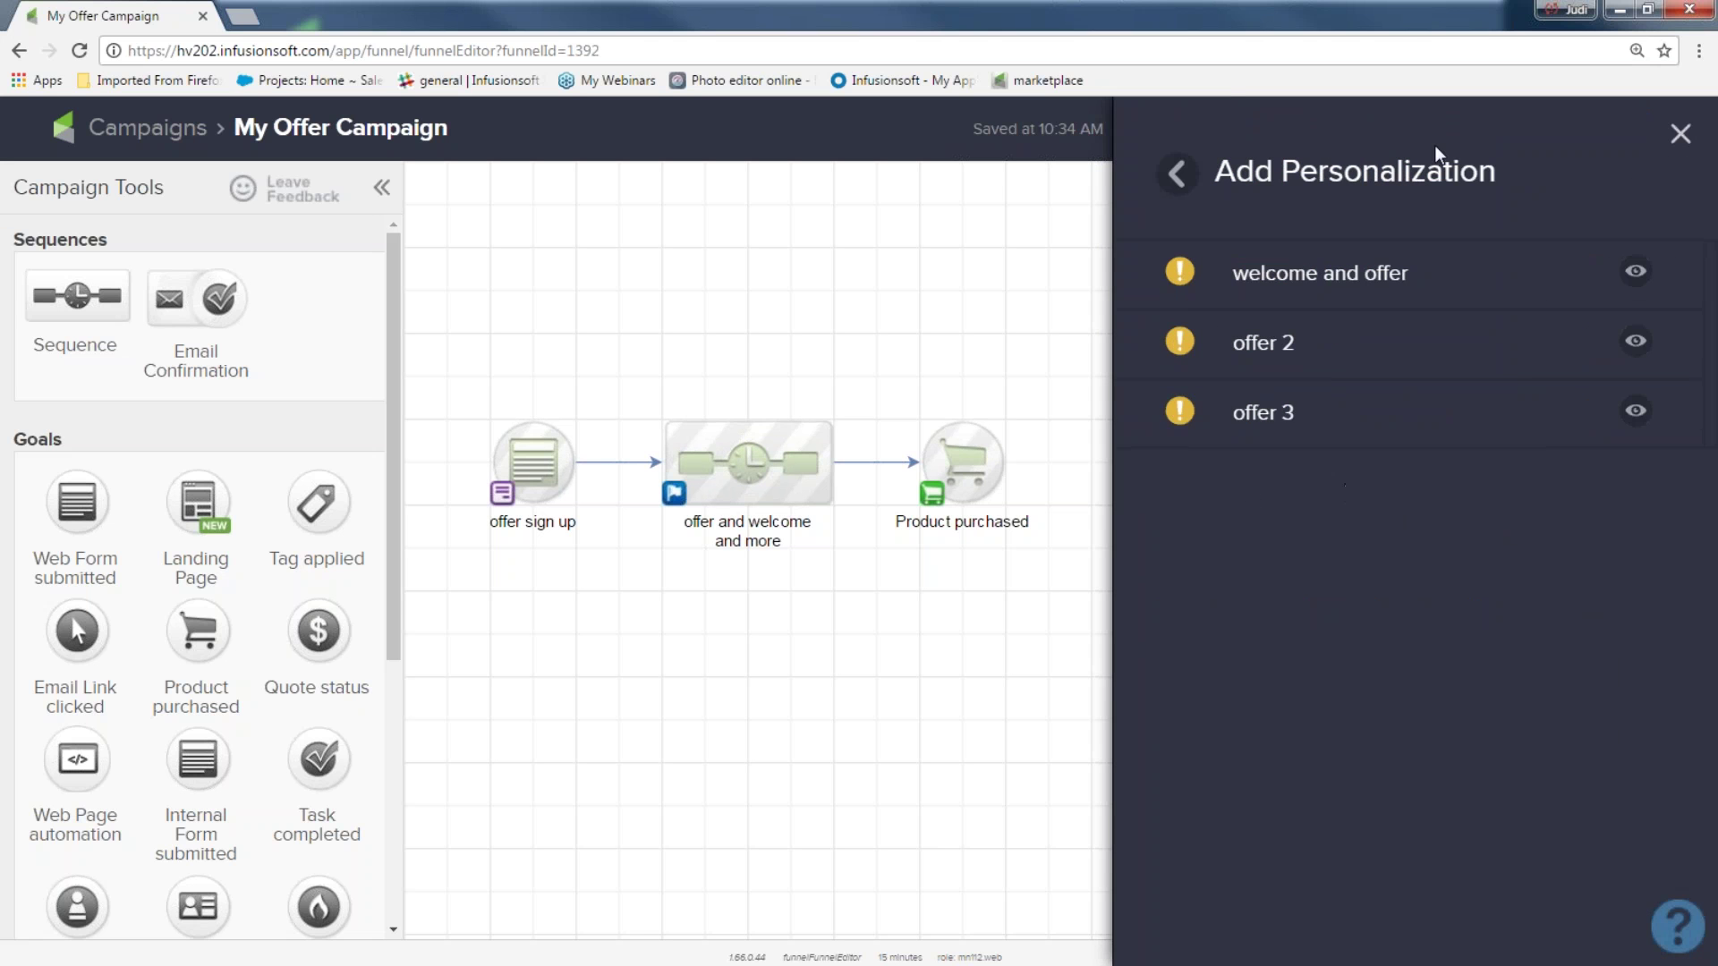
pyautogui.click(1682, 136)
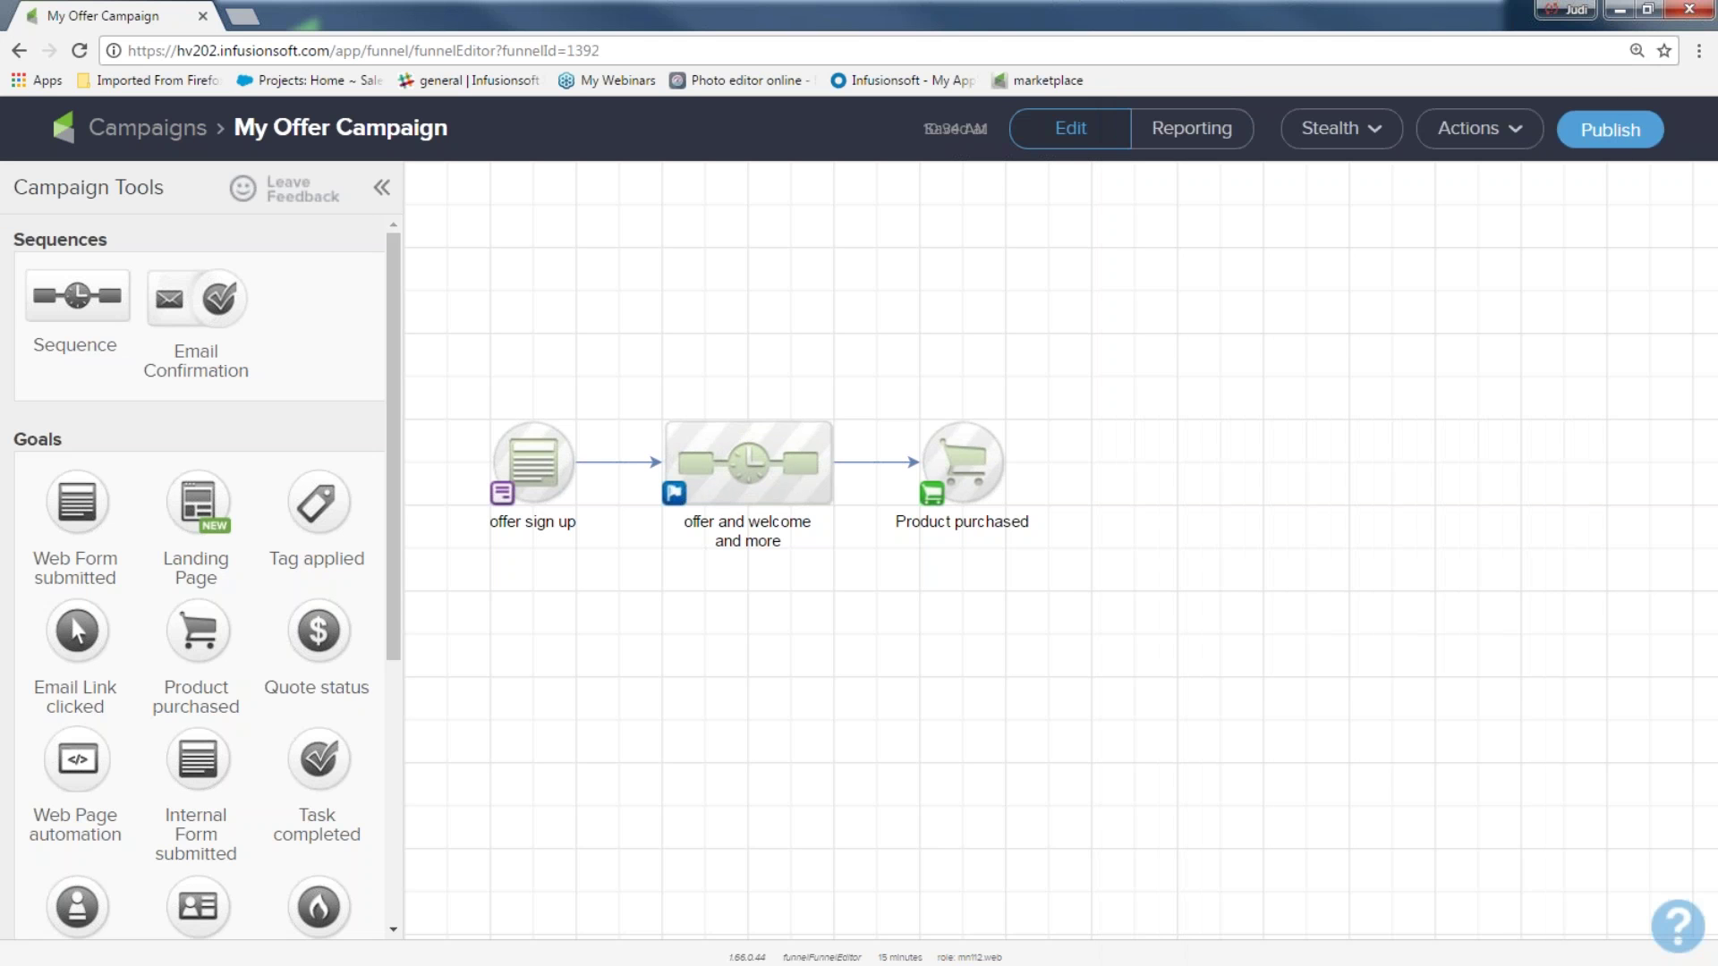
pyautogui.click(1622, 134)
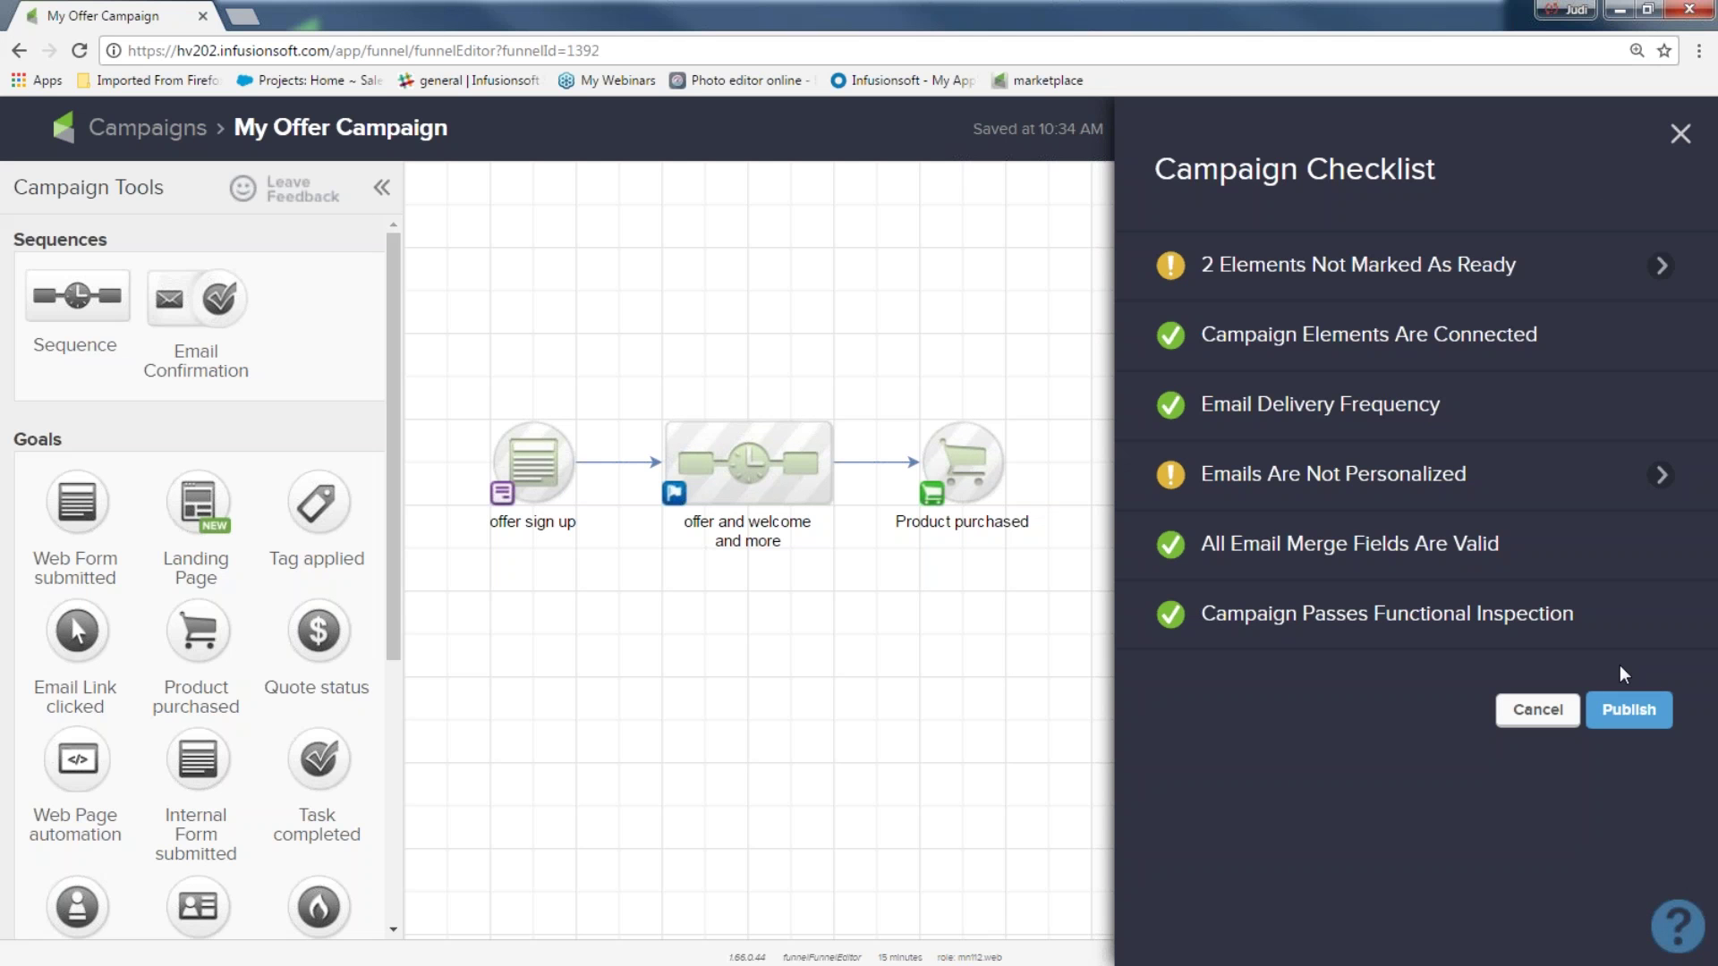
pyautogui.click(1628, 710)
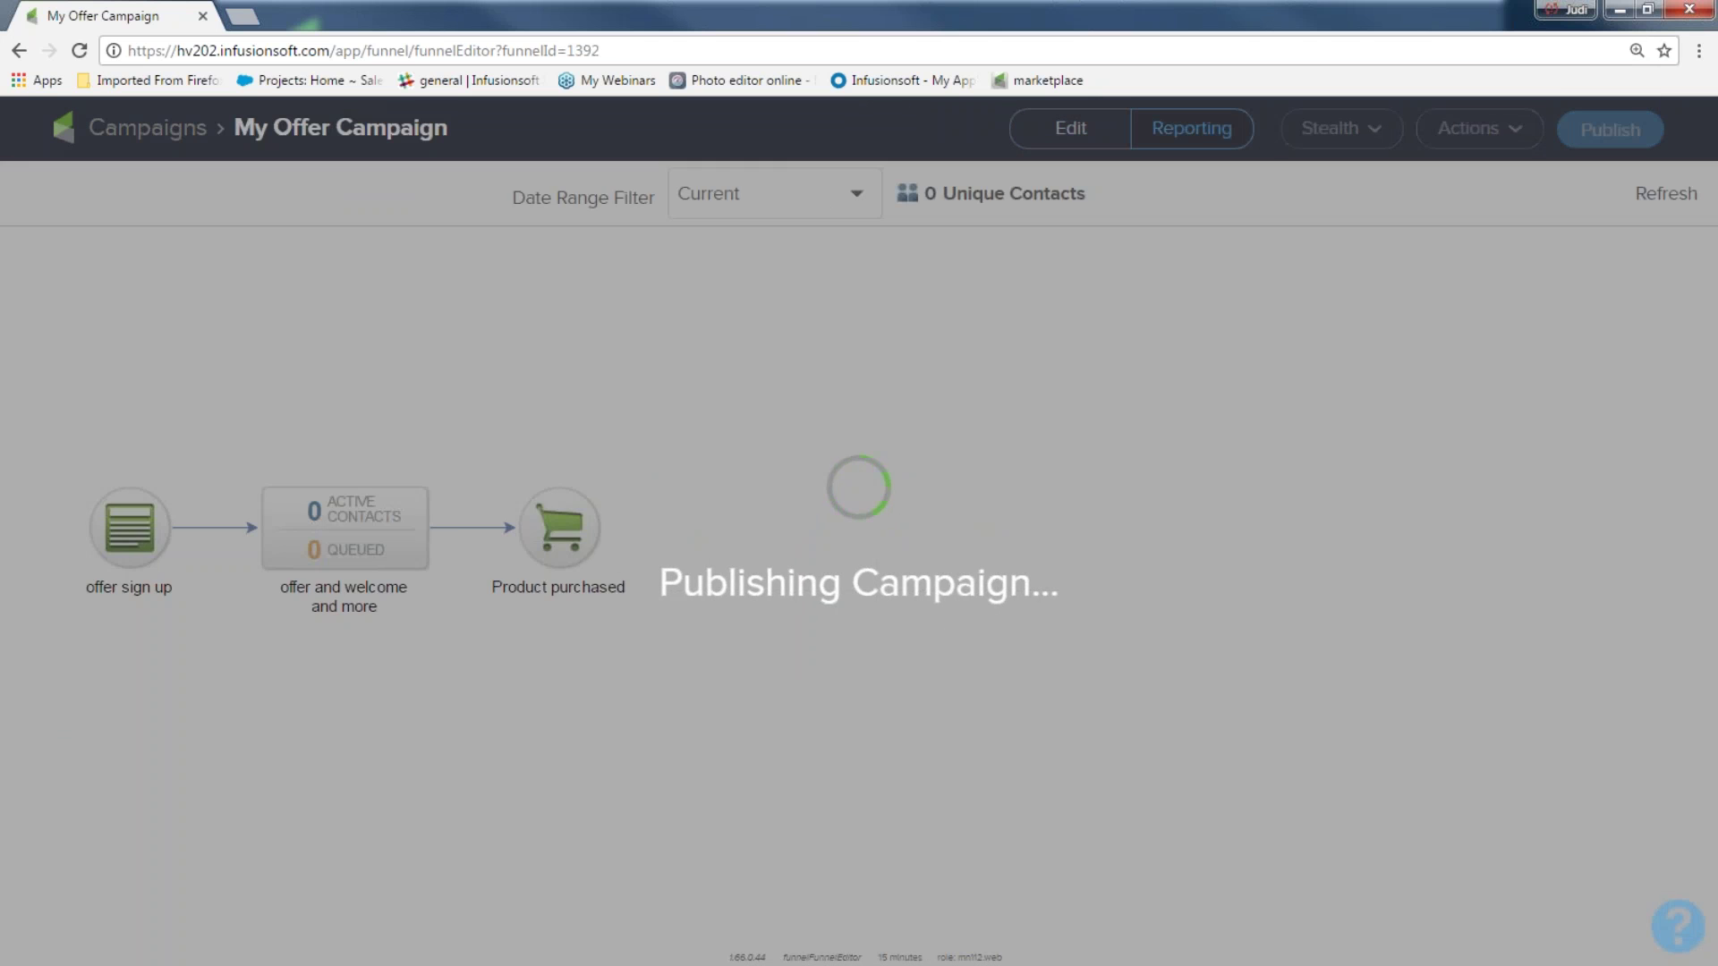
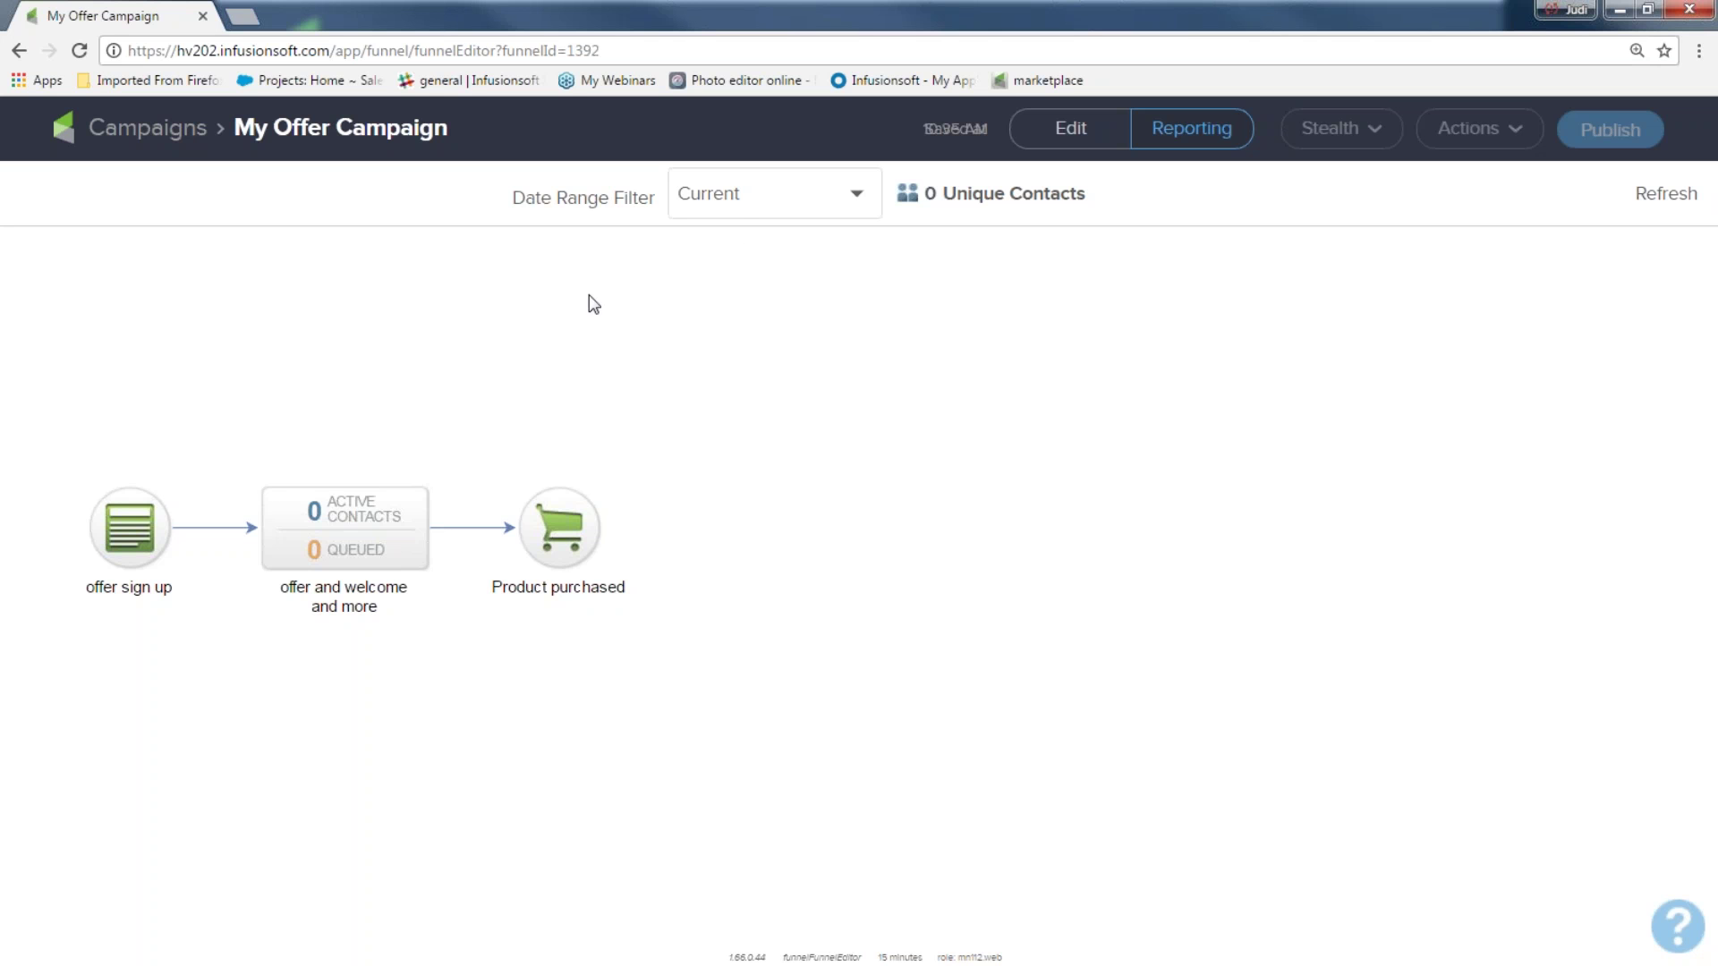
# Open the offer sign up web form from the campaign canvas and show its Code tab
pyautogui.click(1075, 142)
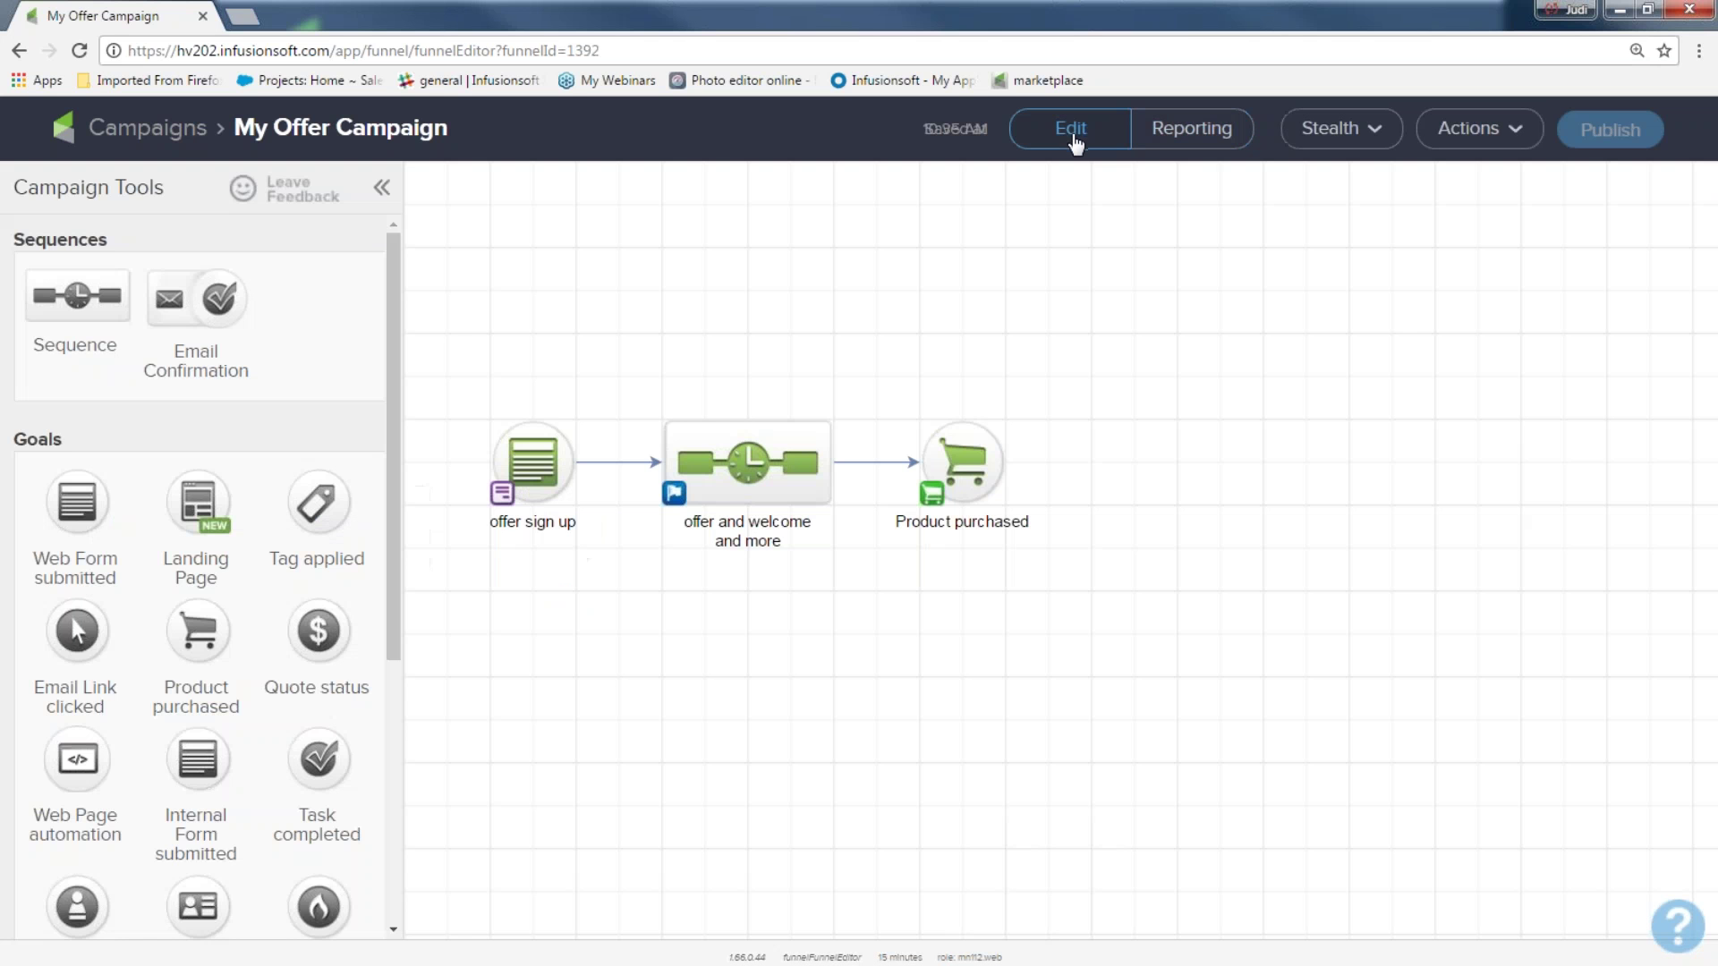
pyautogui.moveTo(457, 327); pyautogui.dragTo(1072, 614)
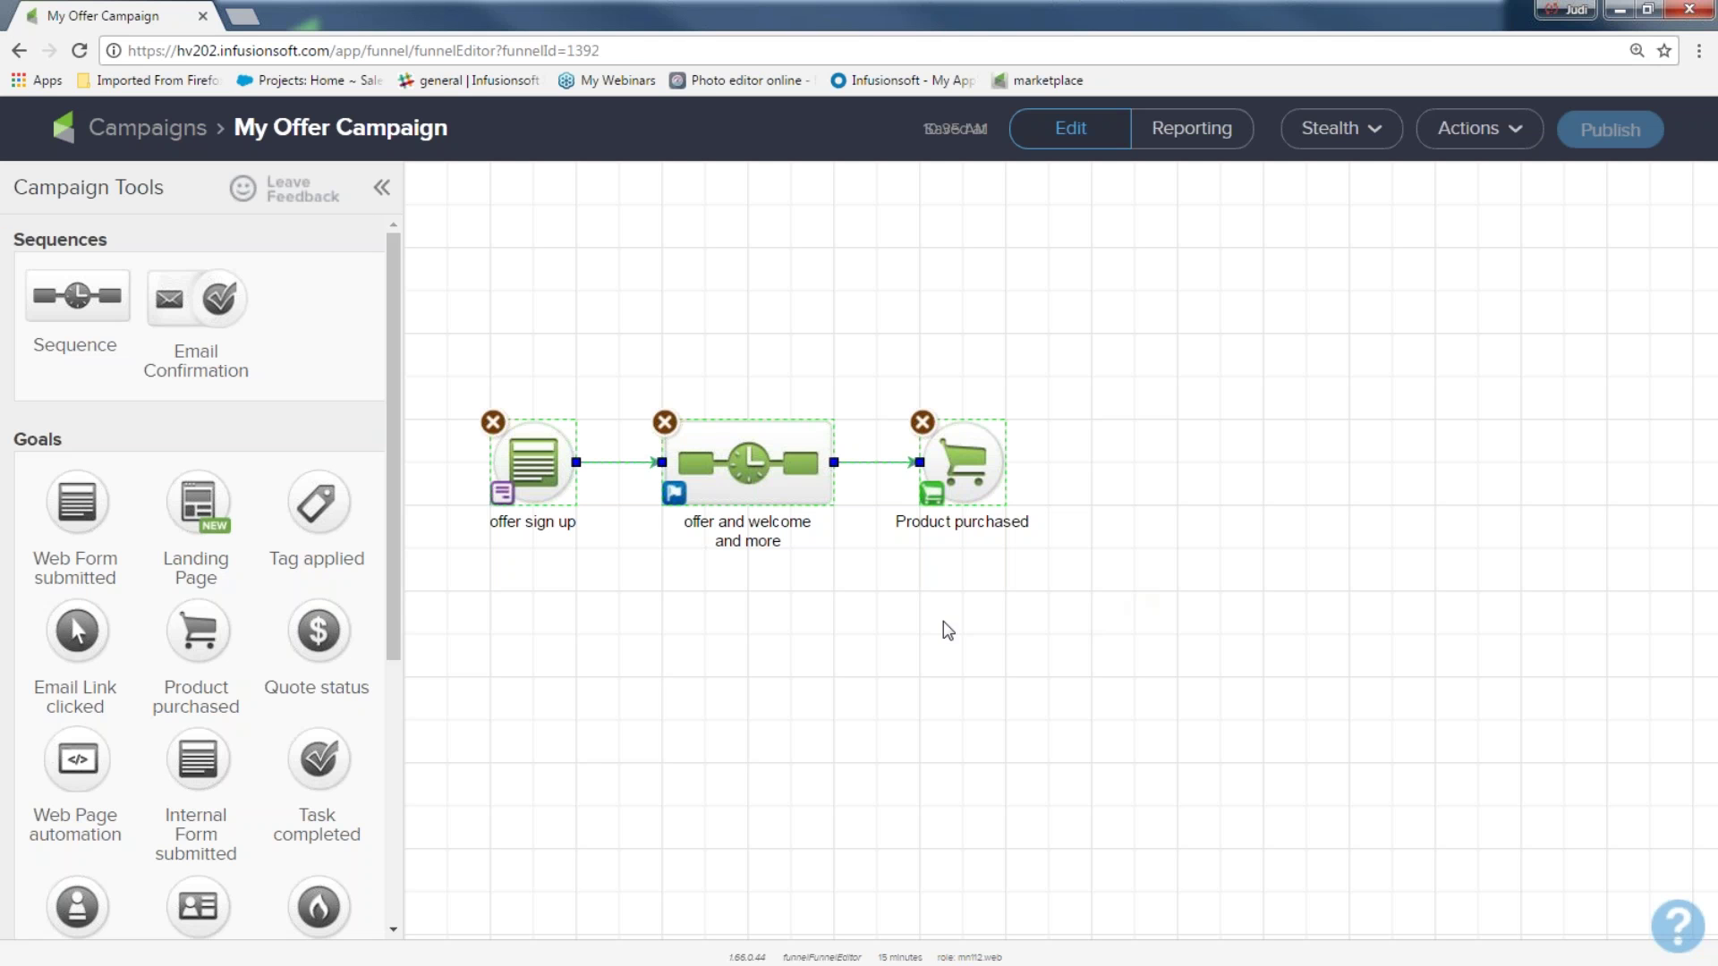
pyautogui.click(534, 461)
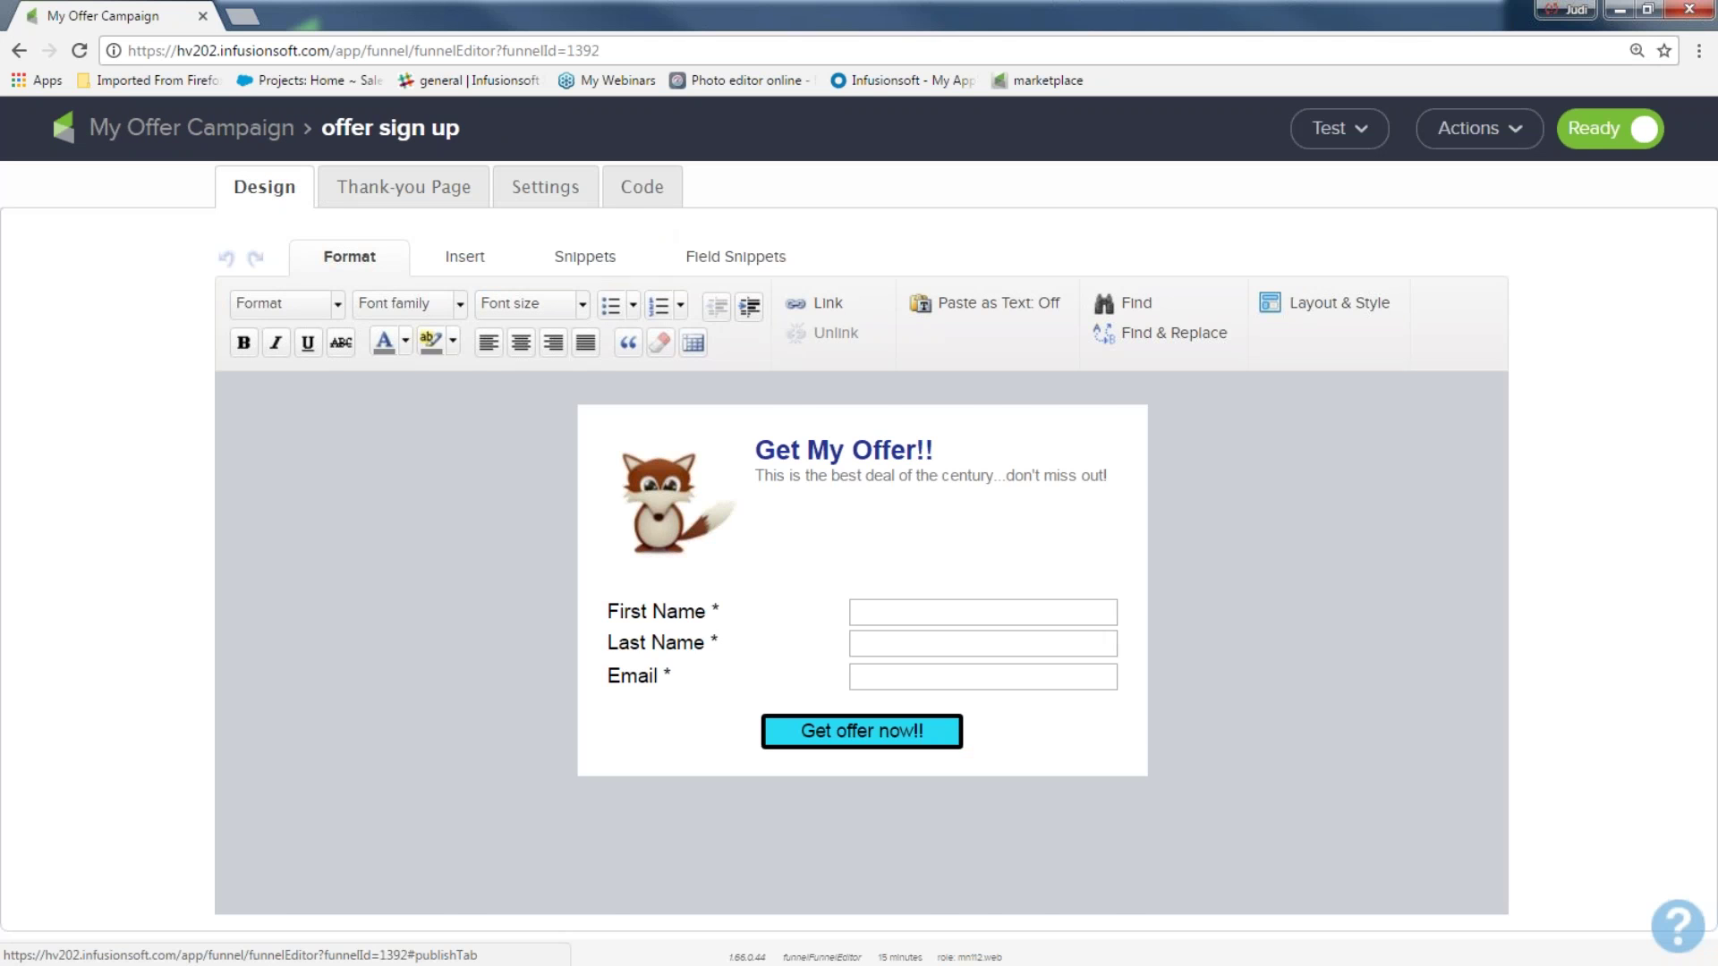
pyautogui.click(643, 190)
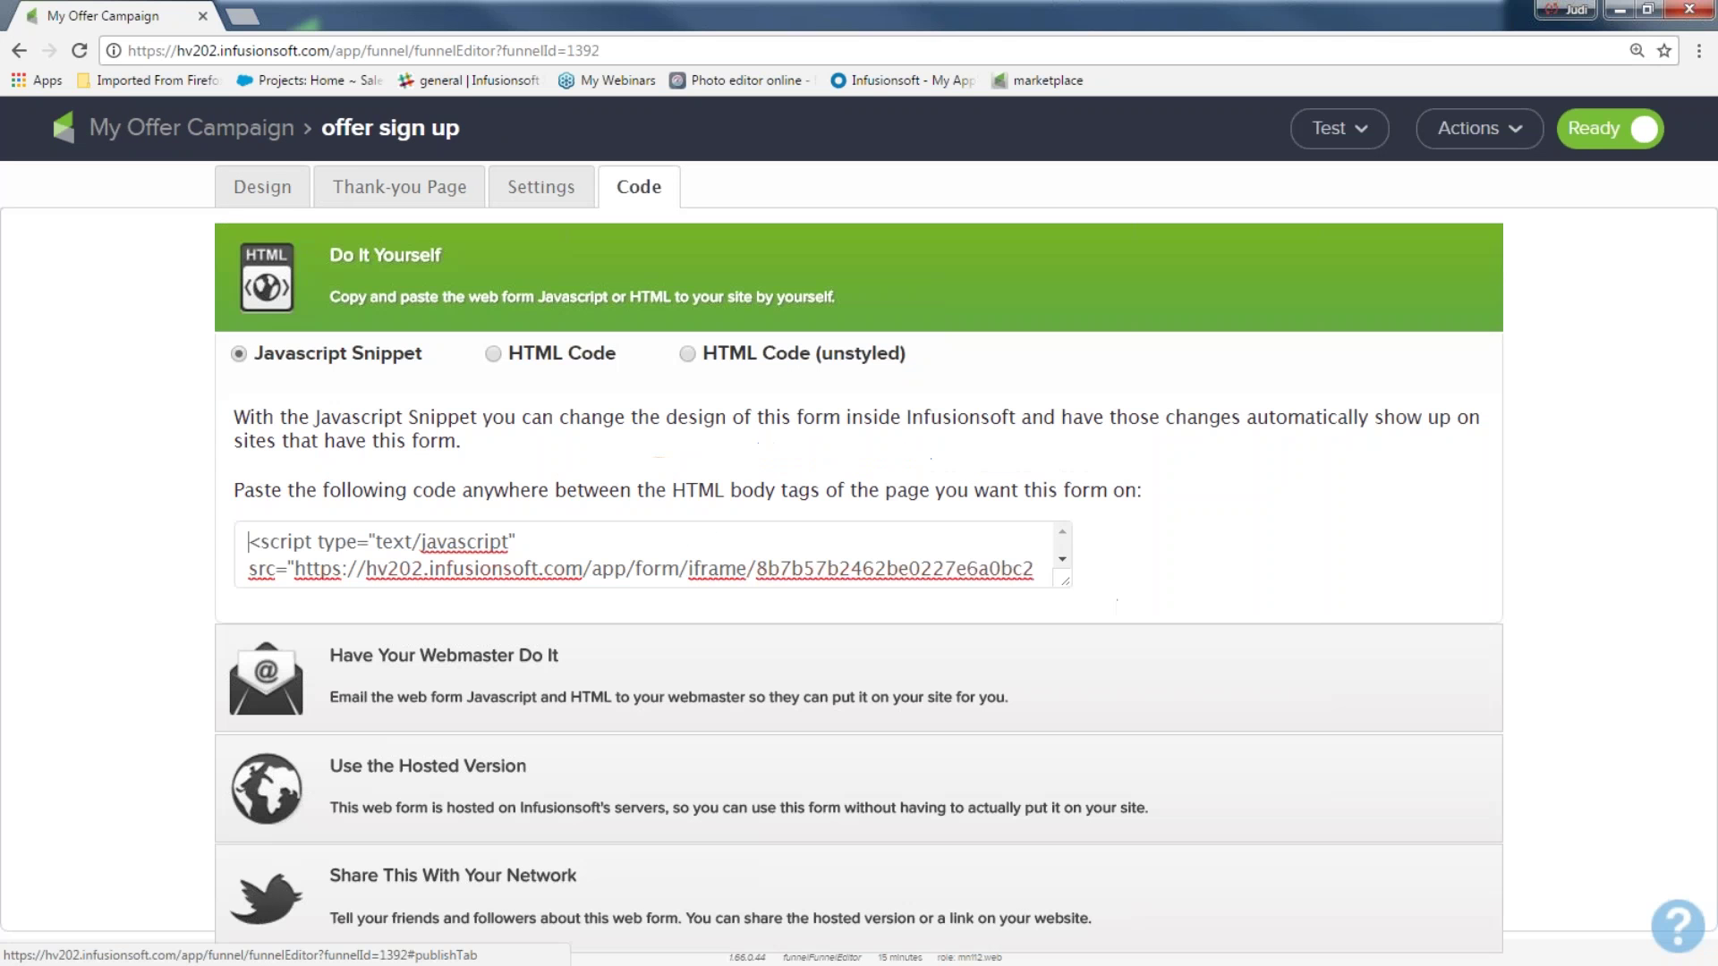
# Open the hosted form's Pretty URL and enter the test contact's first and last name
pyautogui.click(429, 775)
pyautogui.click(426, 768)
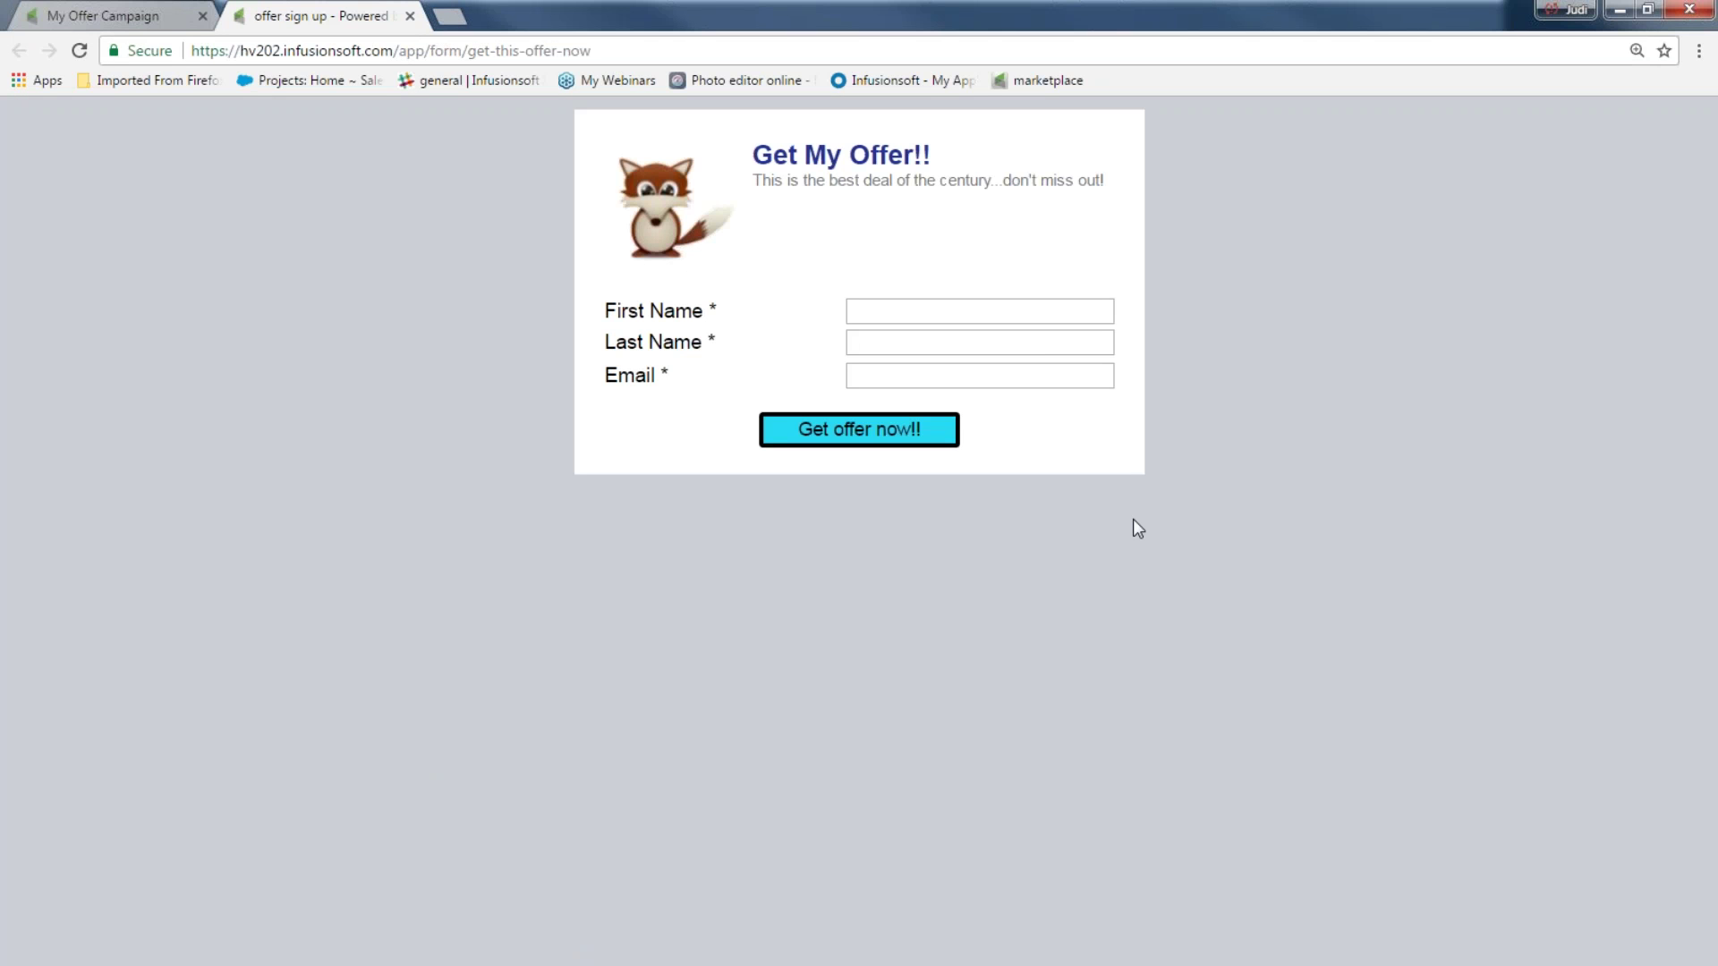
pyautogui.click(968, 310)
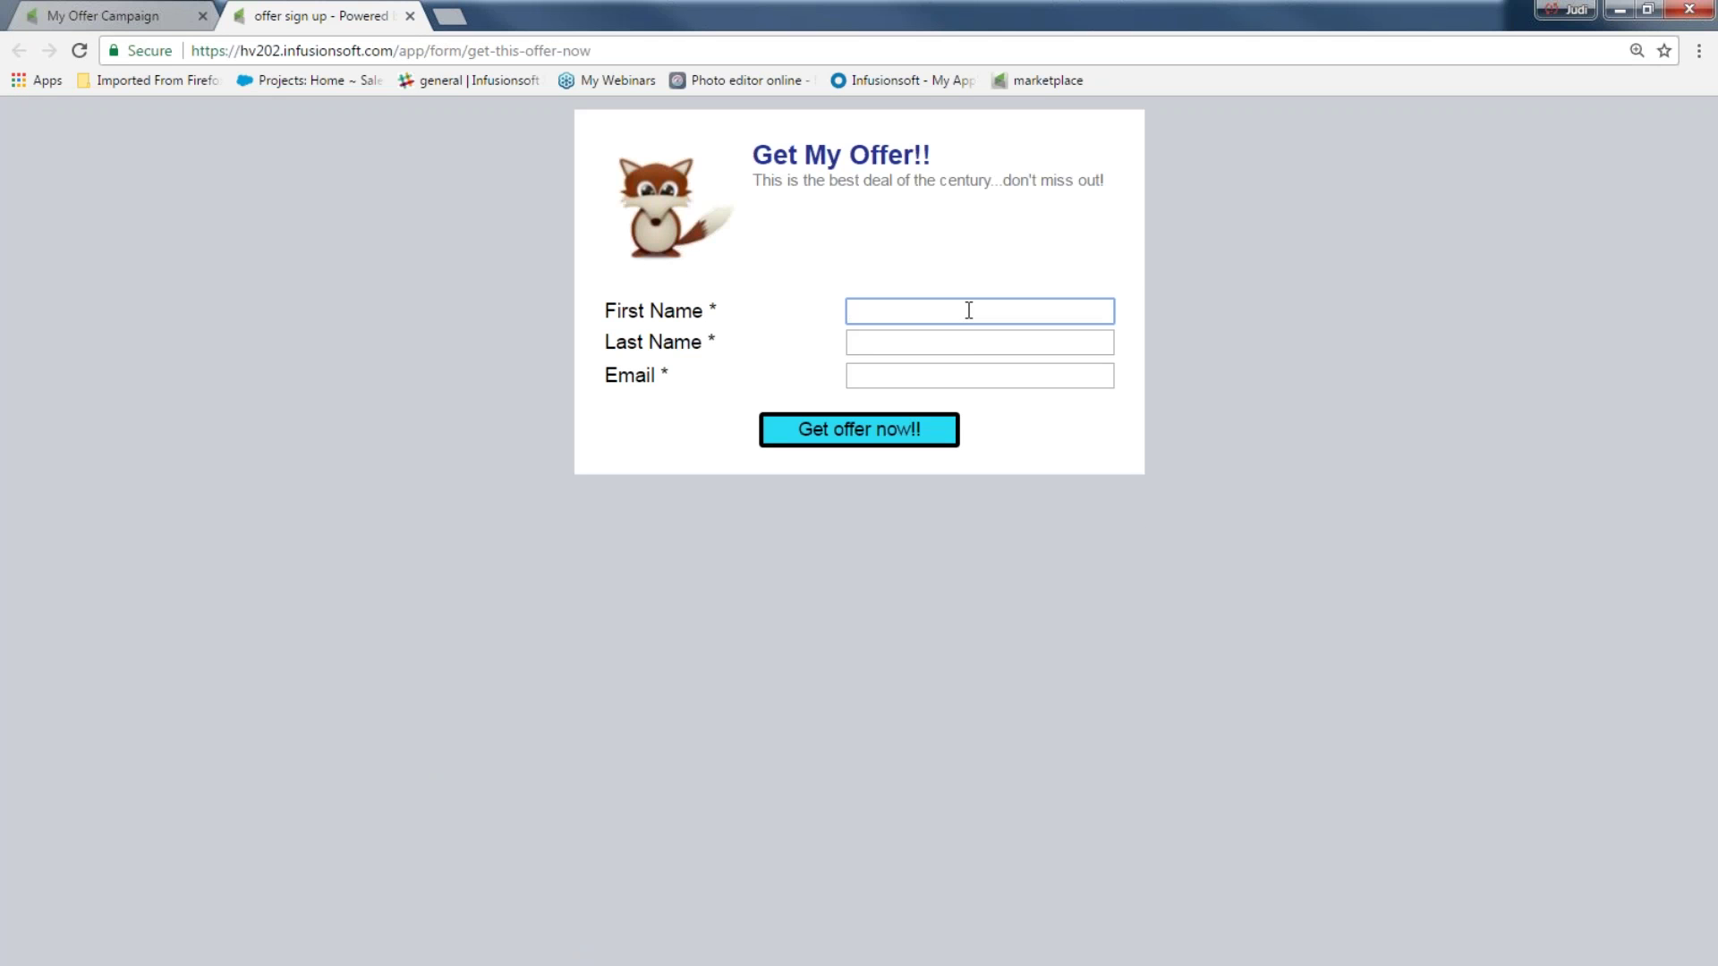
pyautogui.press('Tab')
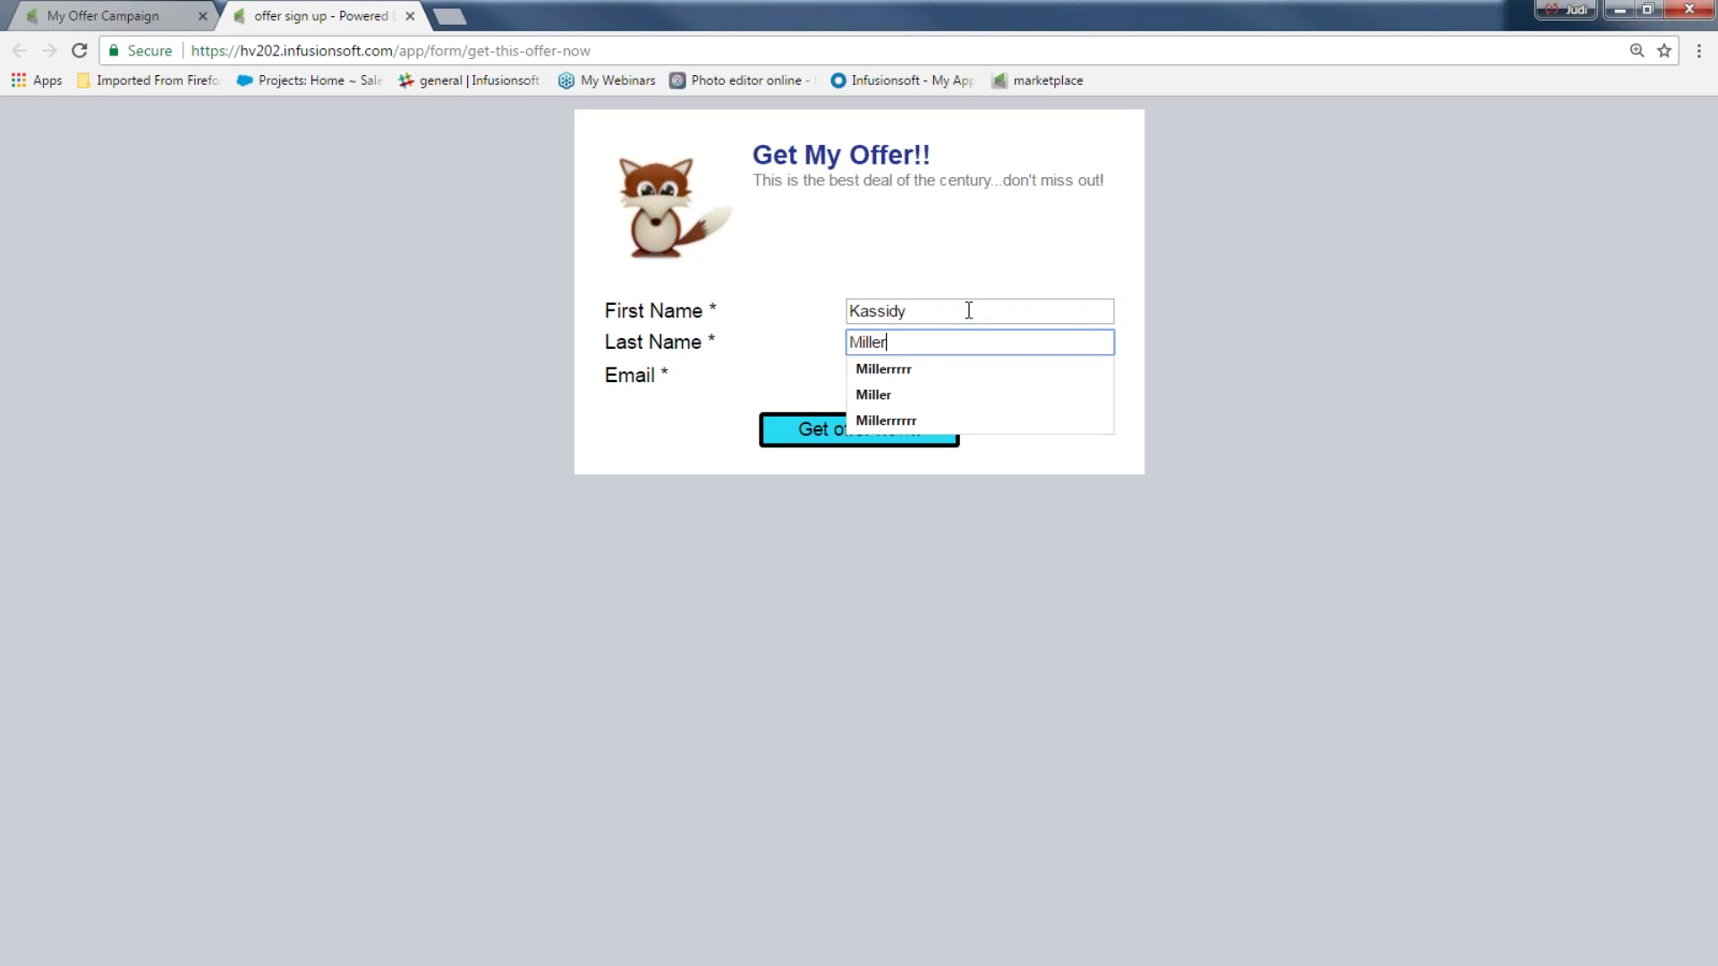
# Fill in the contact's e-mail, submit with Get offer now!!, and return to the campaign tab
pyautogui.click(865, 377)
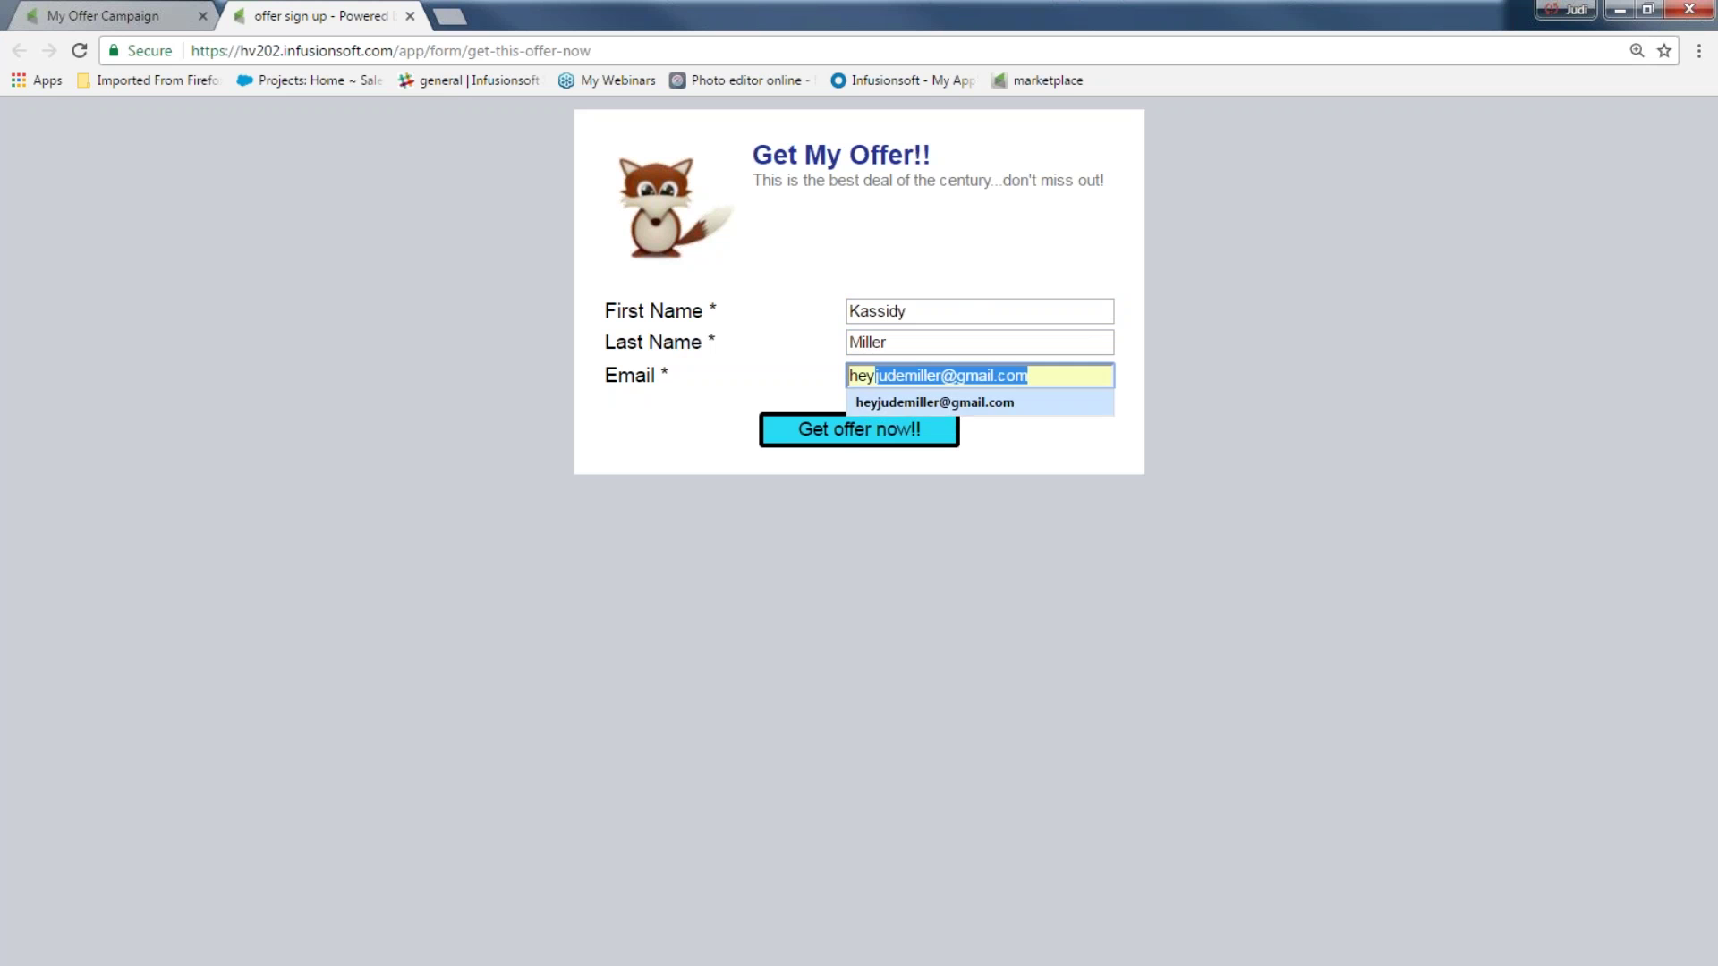
pyautogui.click(895, 407)
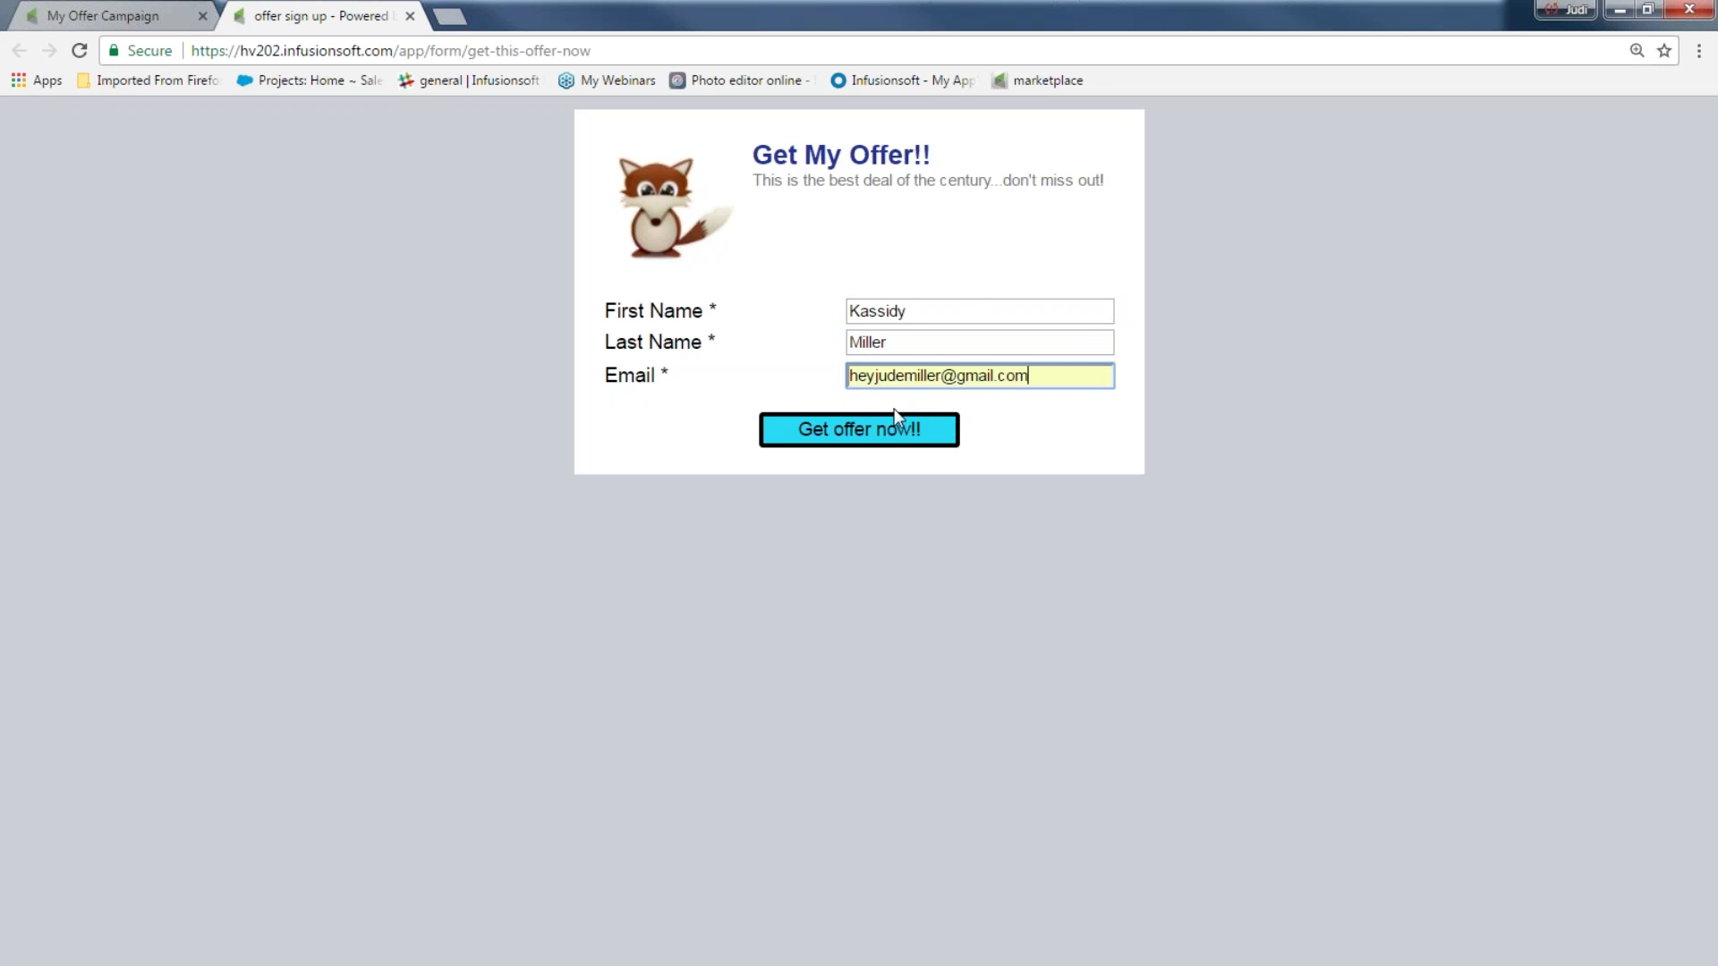
pyautogui.click(858, 439)
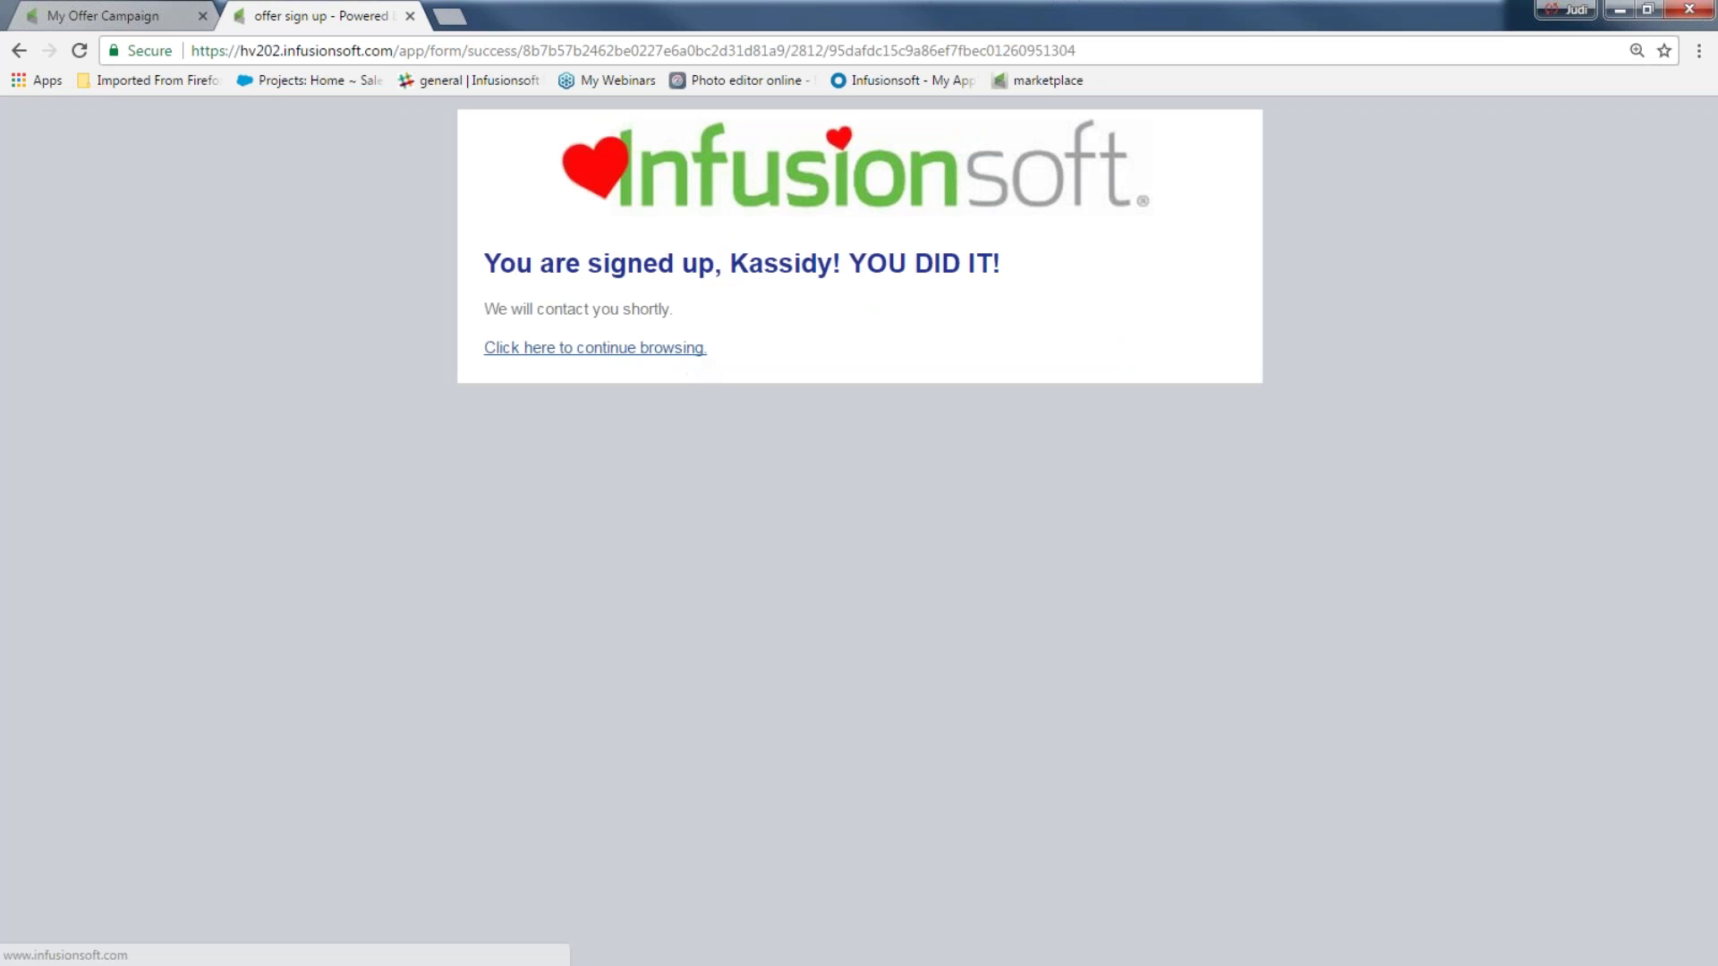
pyautogui.click(111, 17)
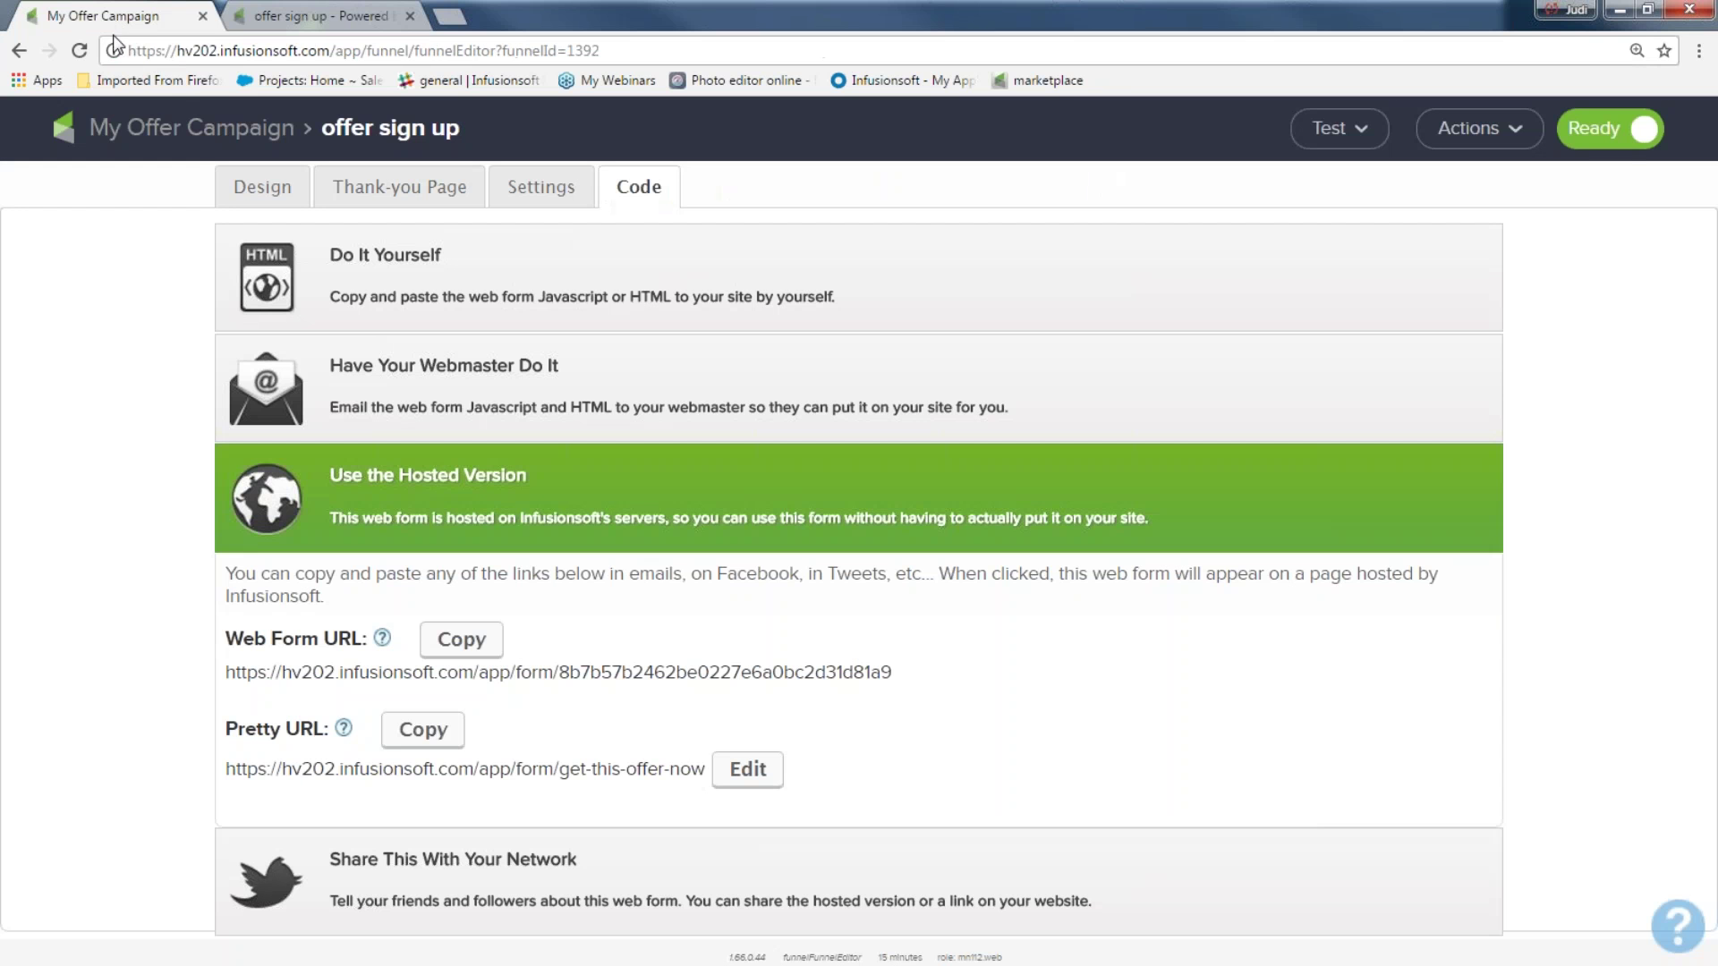
# Find the newly signed-up test contact by name and open their contact record
pyautogui.click(177, 131)
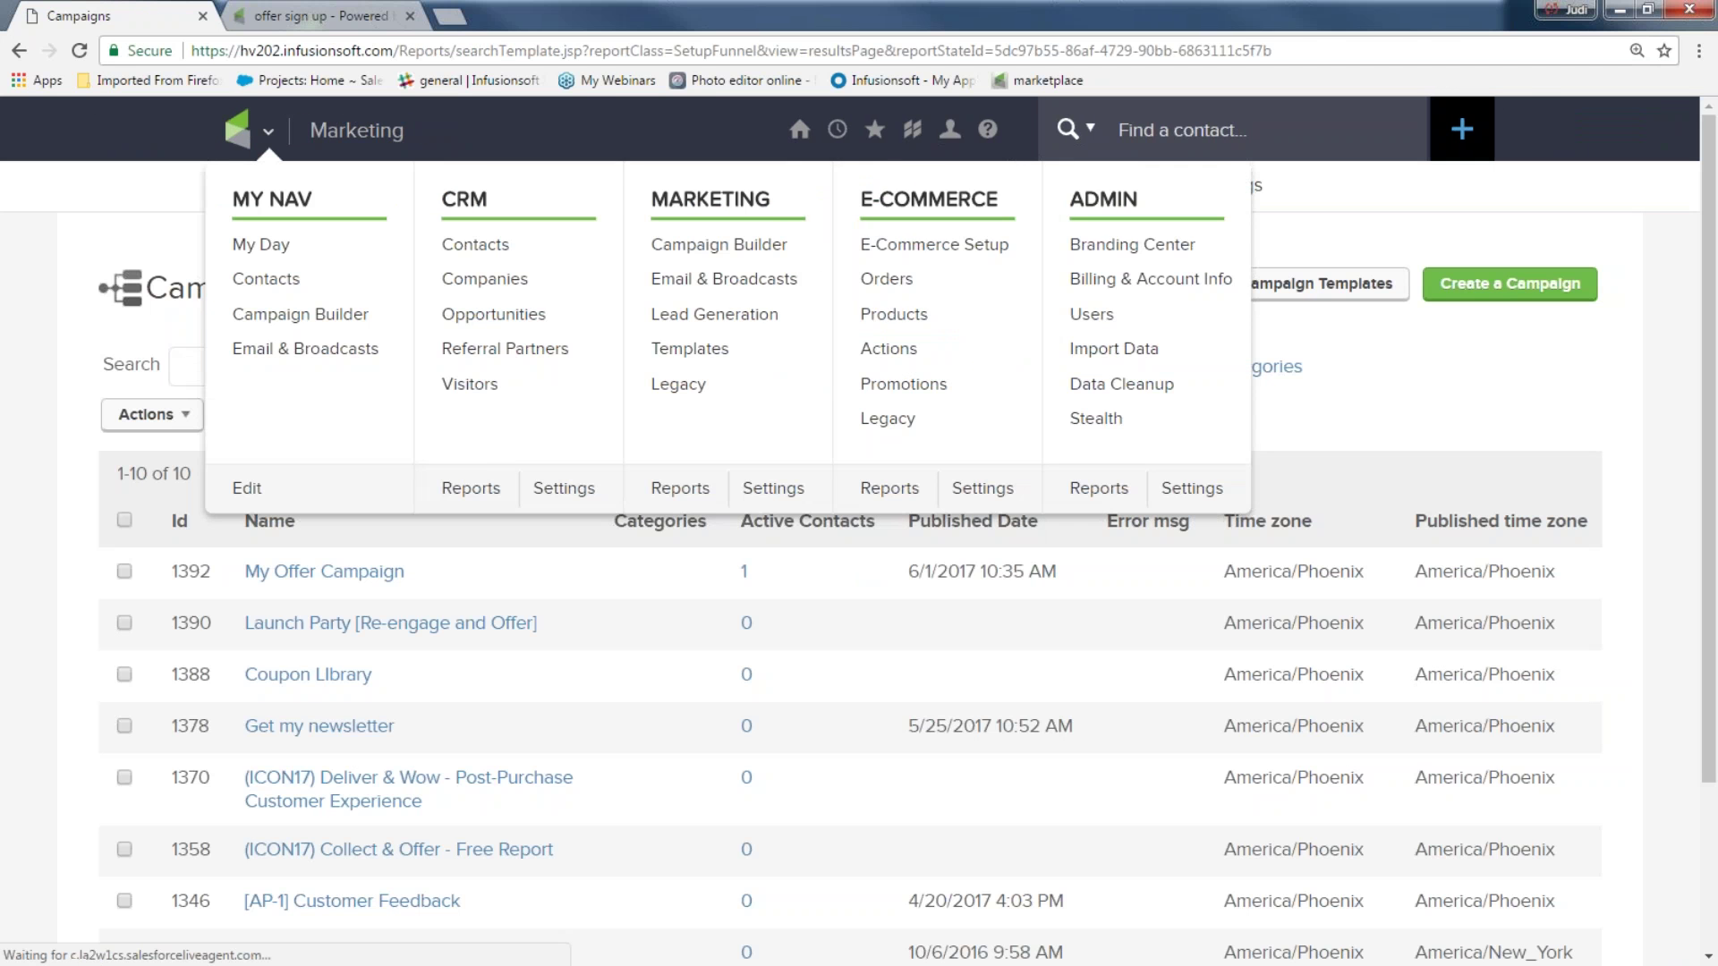
pyautogui.write('kassi')
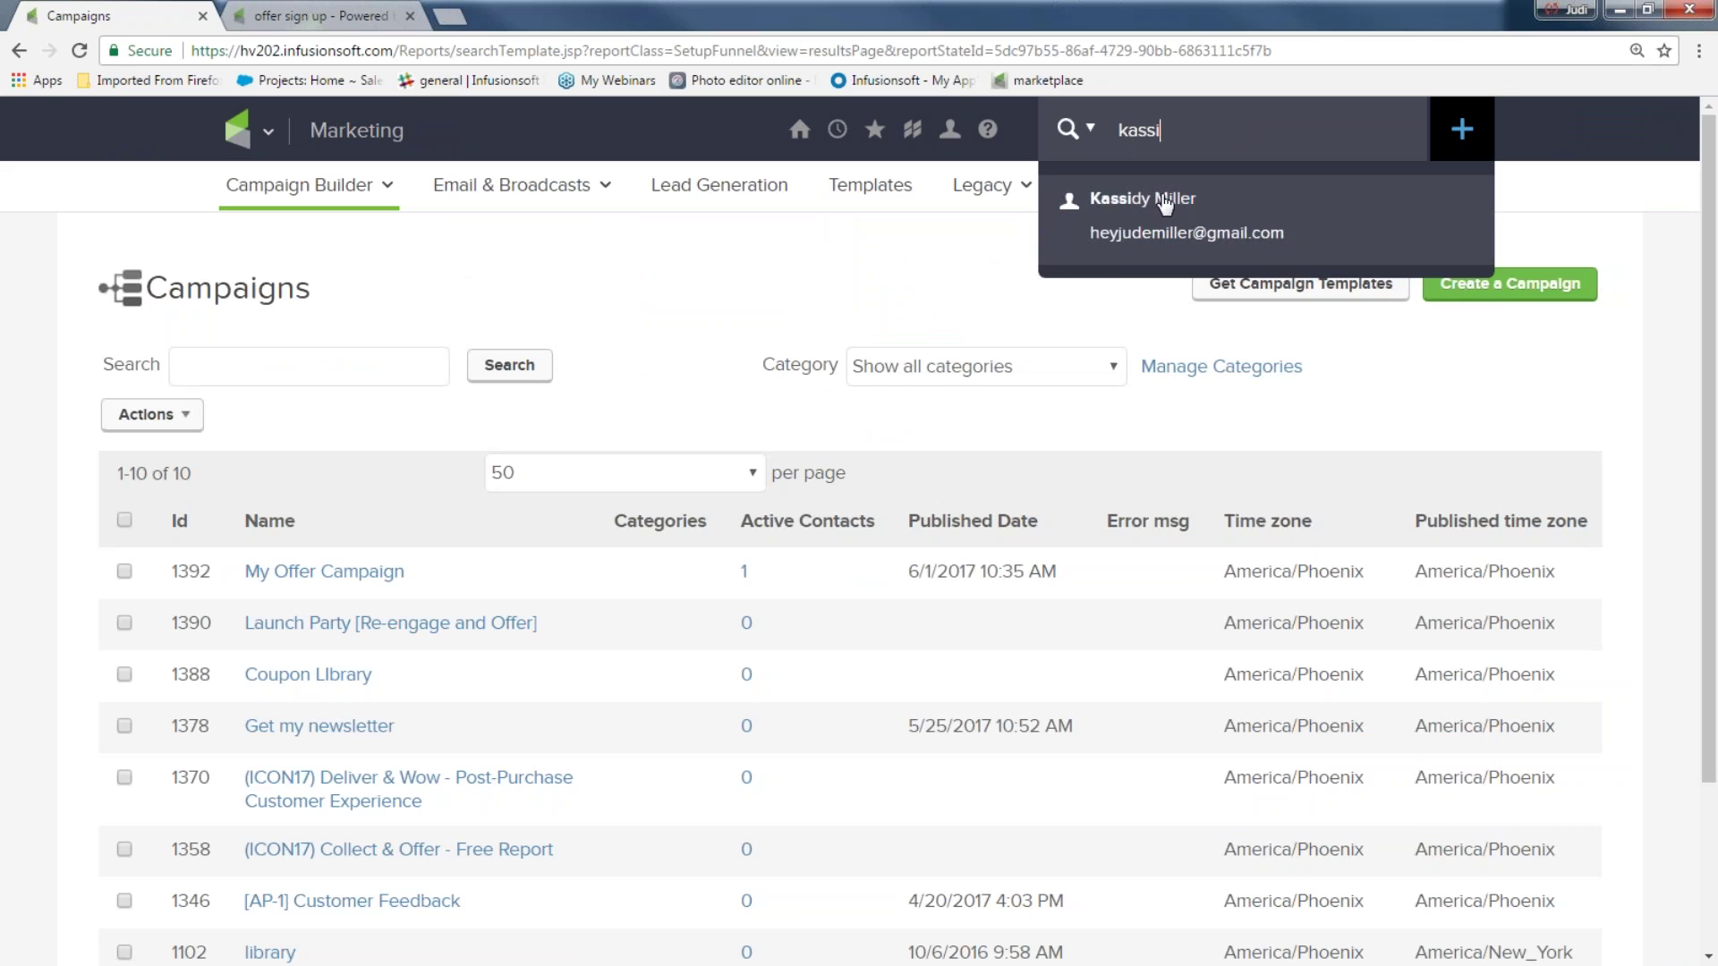
pyautogui.click(1157, 199)
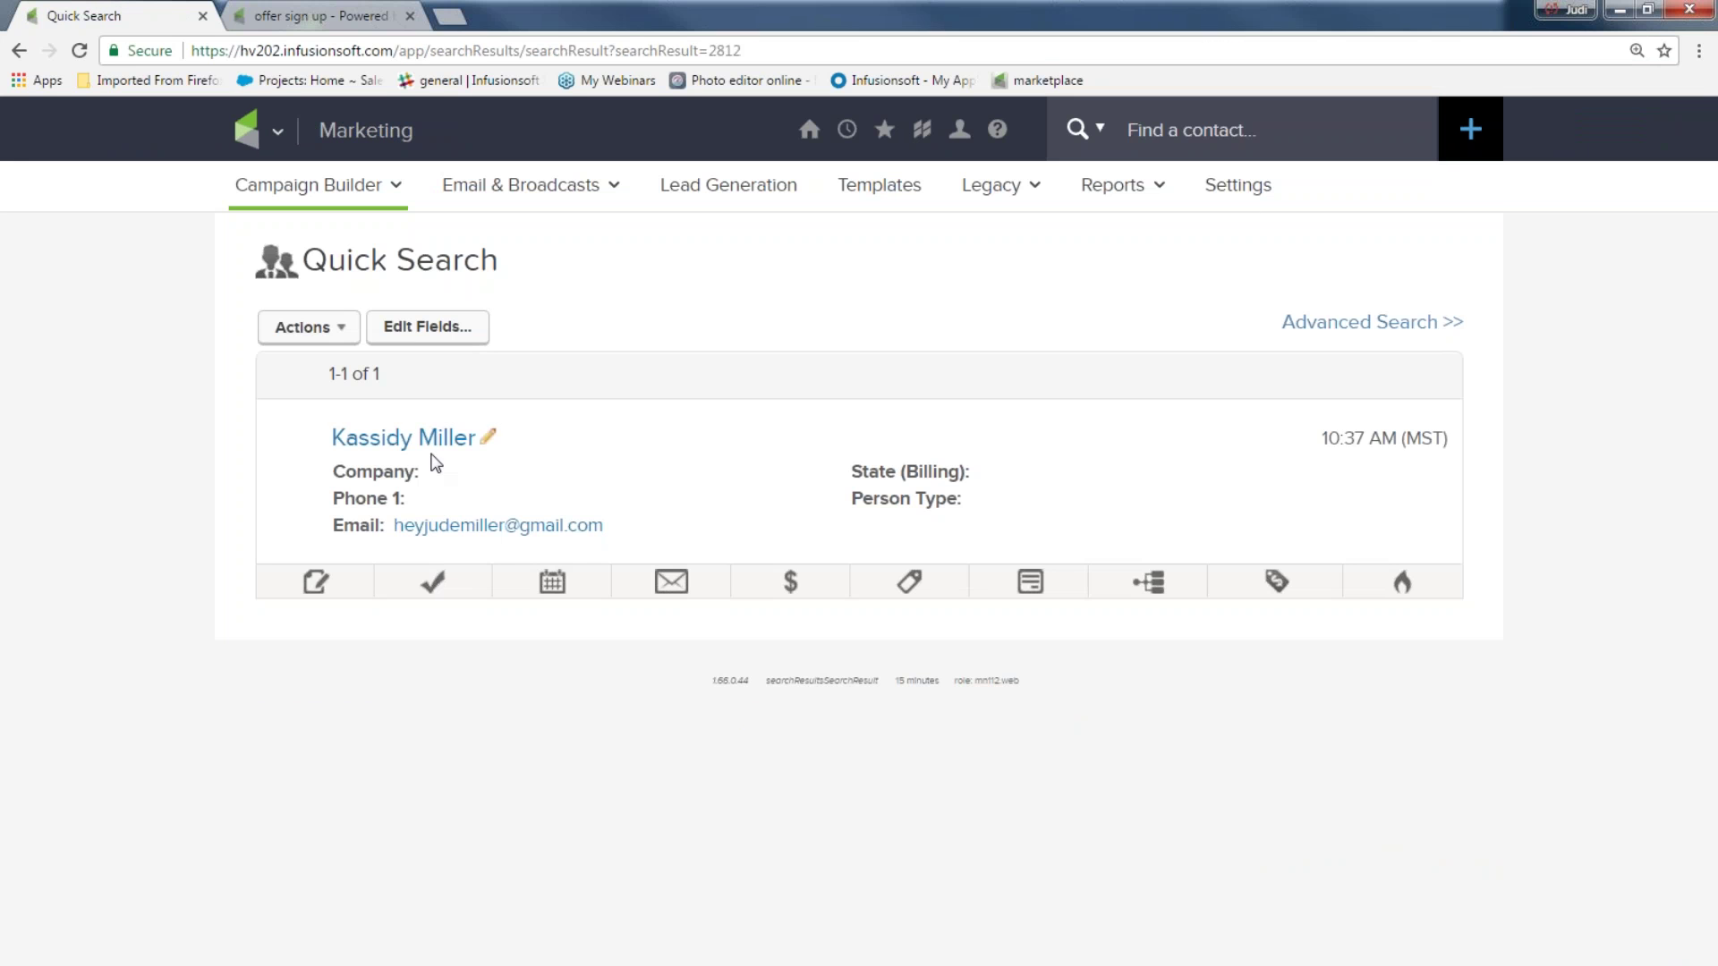
pyautogui.click(399, 439)
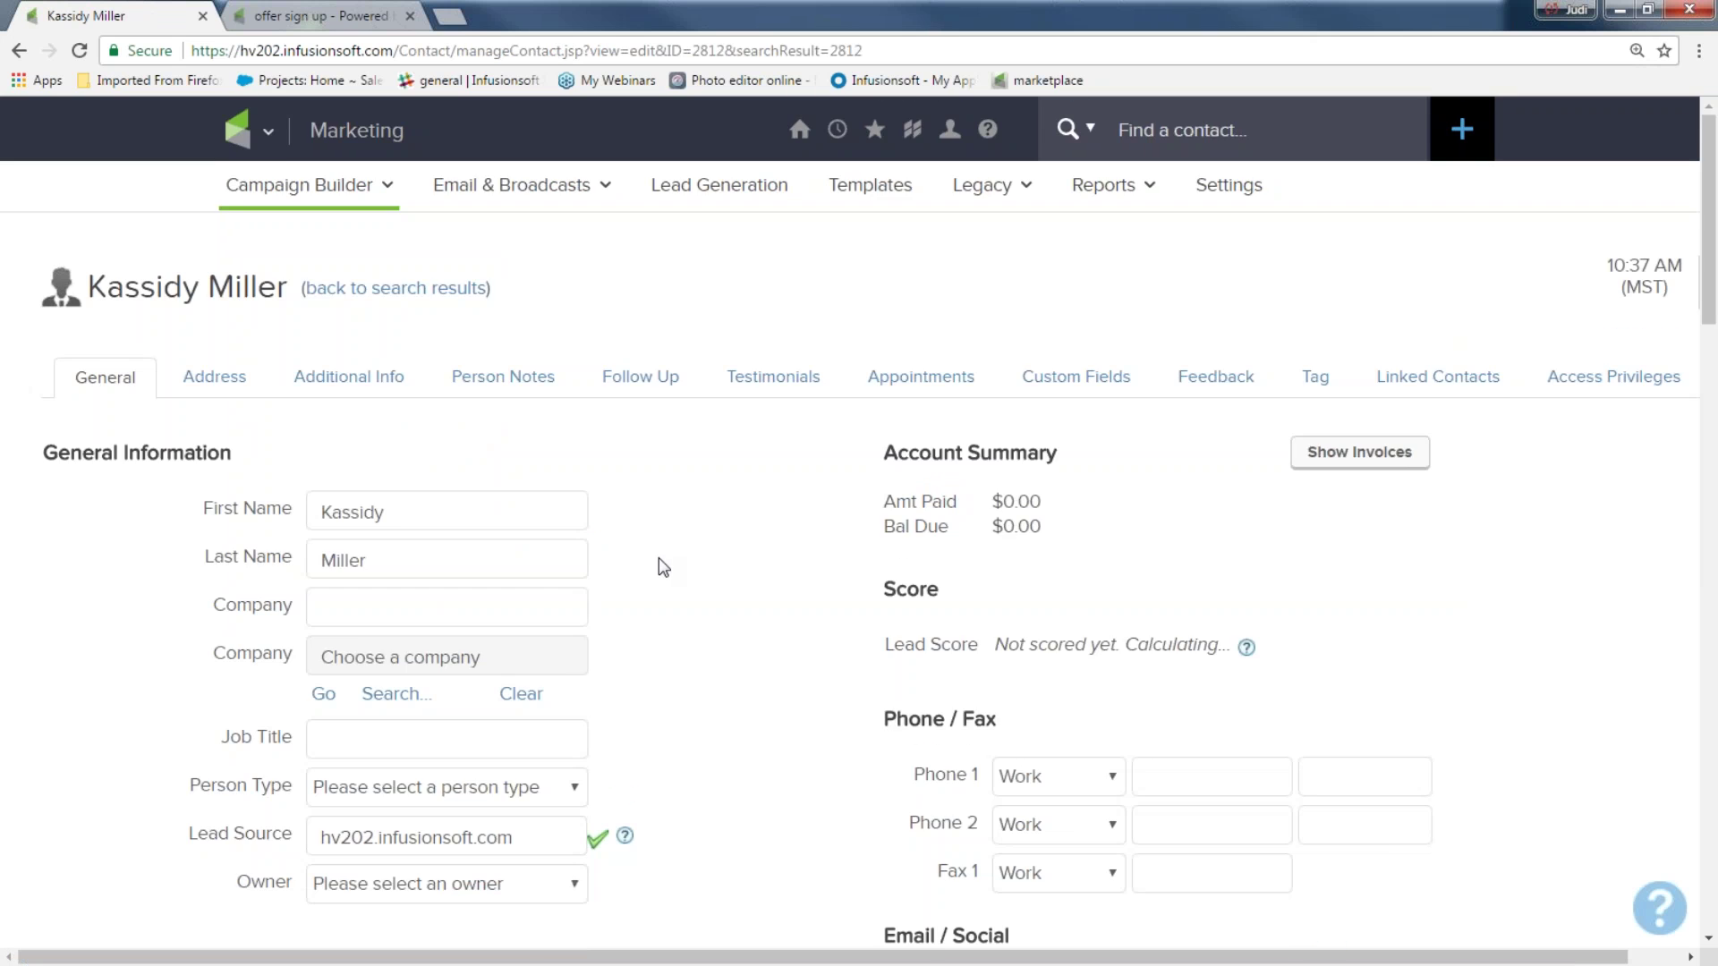
# Check the Tags section for the June offer sign up tag and its applied date
pyautogui.scroll(-8, 717, 567)
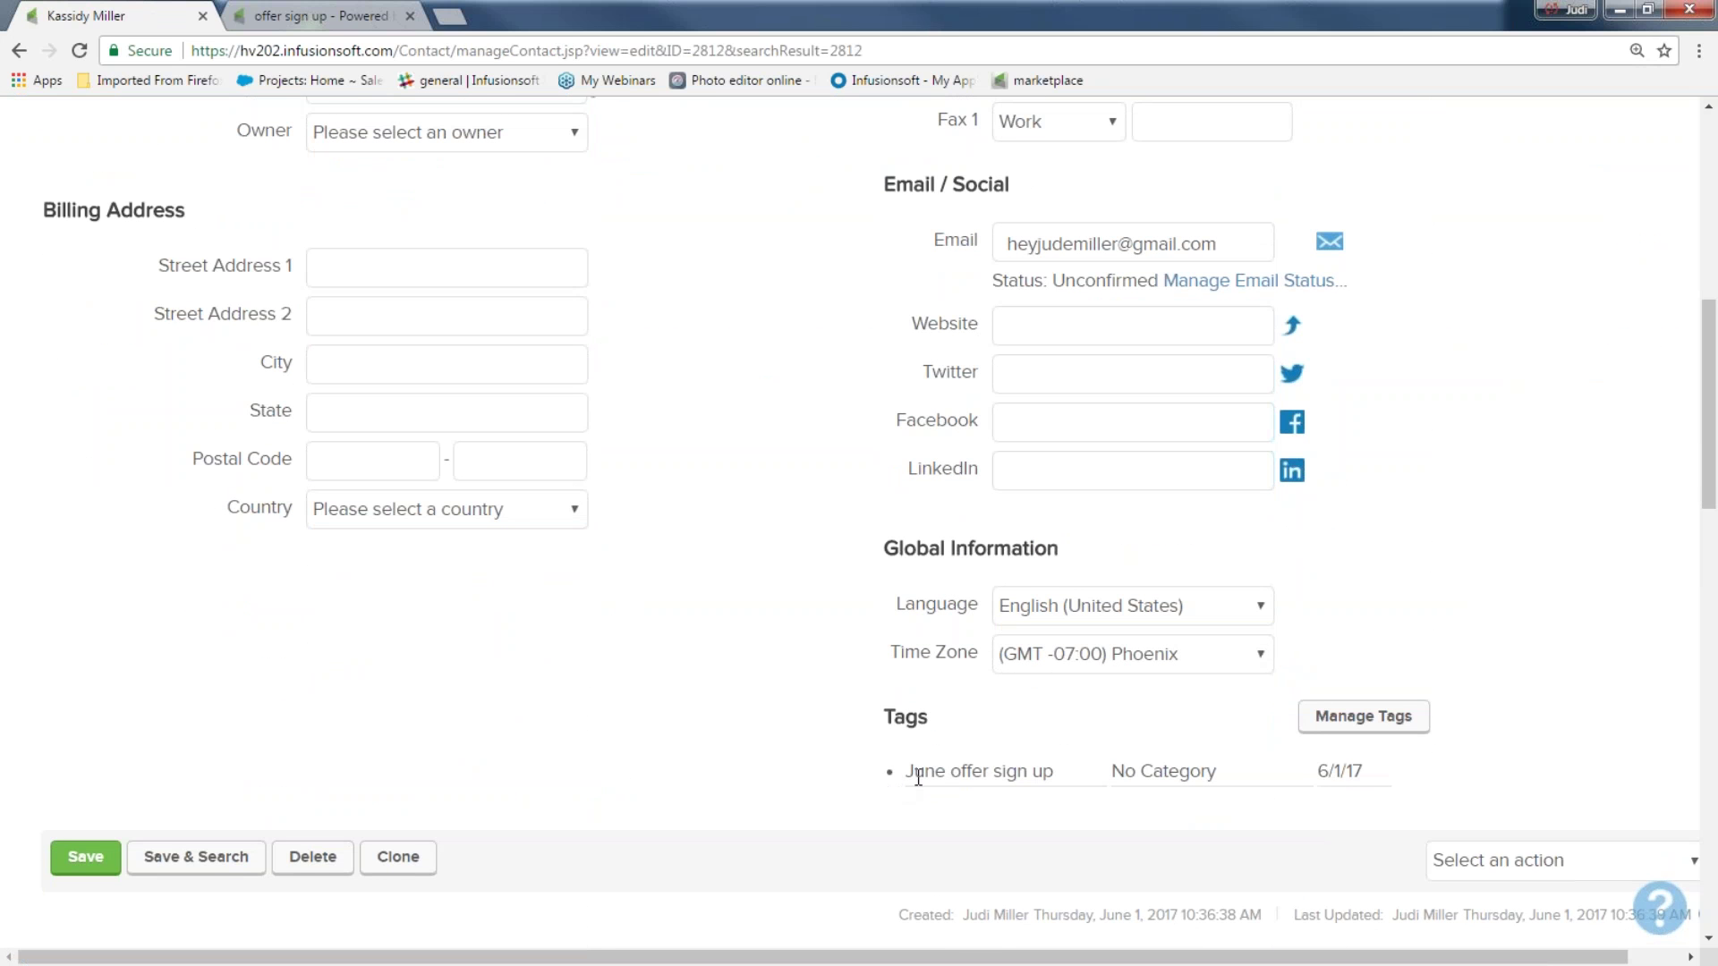
pyautogui.moveTo(905, 770); pyautogui.dragTo(1114, 771)
pyautogui.moveTo(1308, 771); pyautogui.dragTo(1384, 788)
# Review Recent Campaign History: the offer sign up, welcome email and tag-applied entries
pyautogui.scroll(-5, 766, 583)
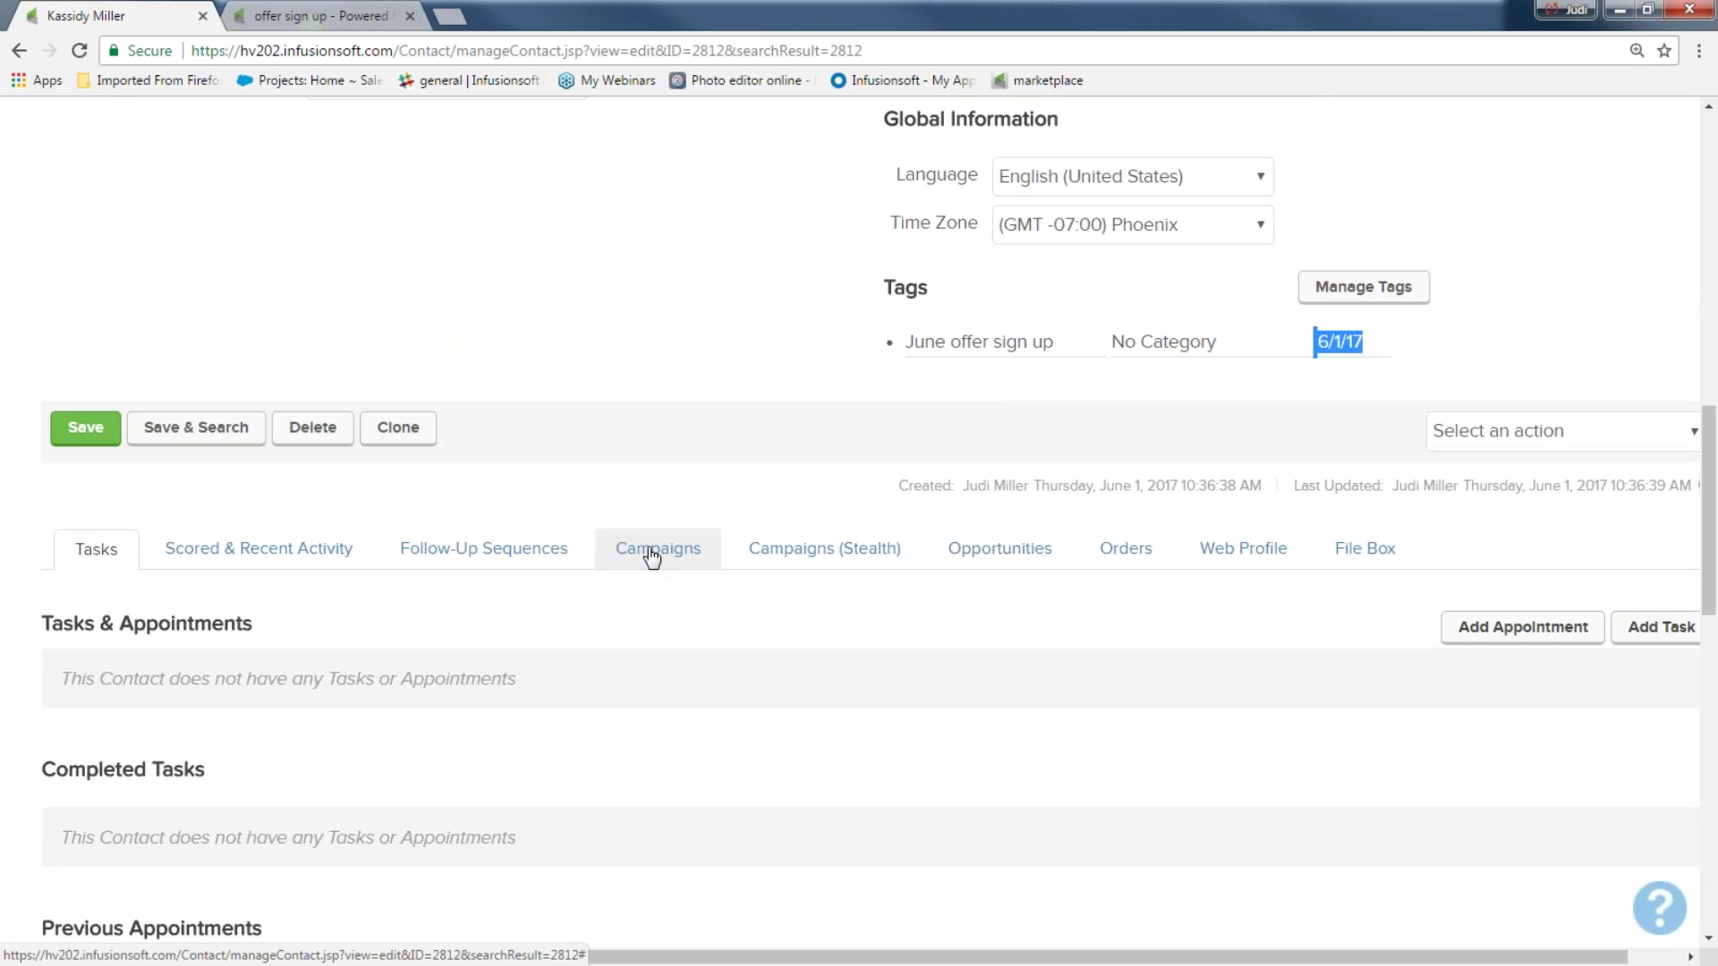
pyautogui.click(652, 553)
pyautogui.scroll(-6, 648, 556)
pyautogui.moveTo(470, 609); pyautogui.dragTo(595, 605)
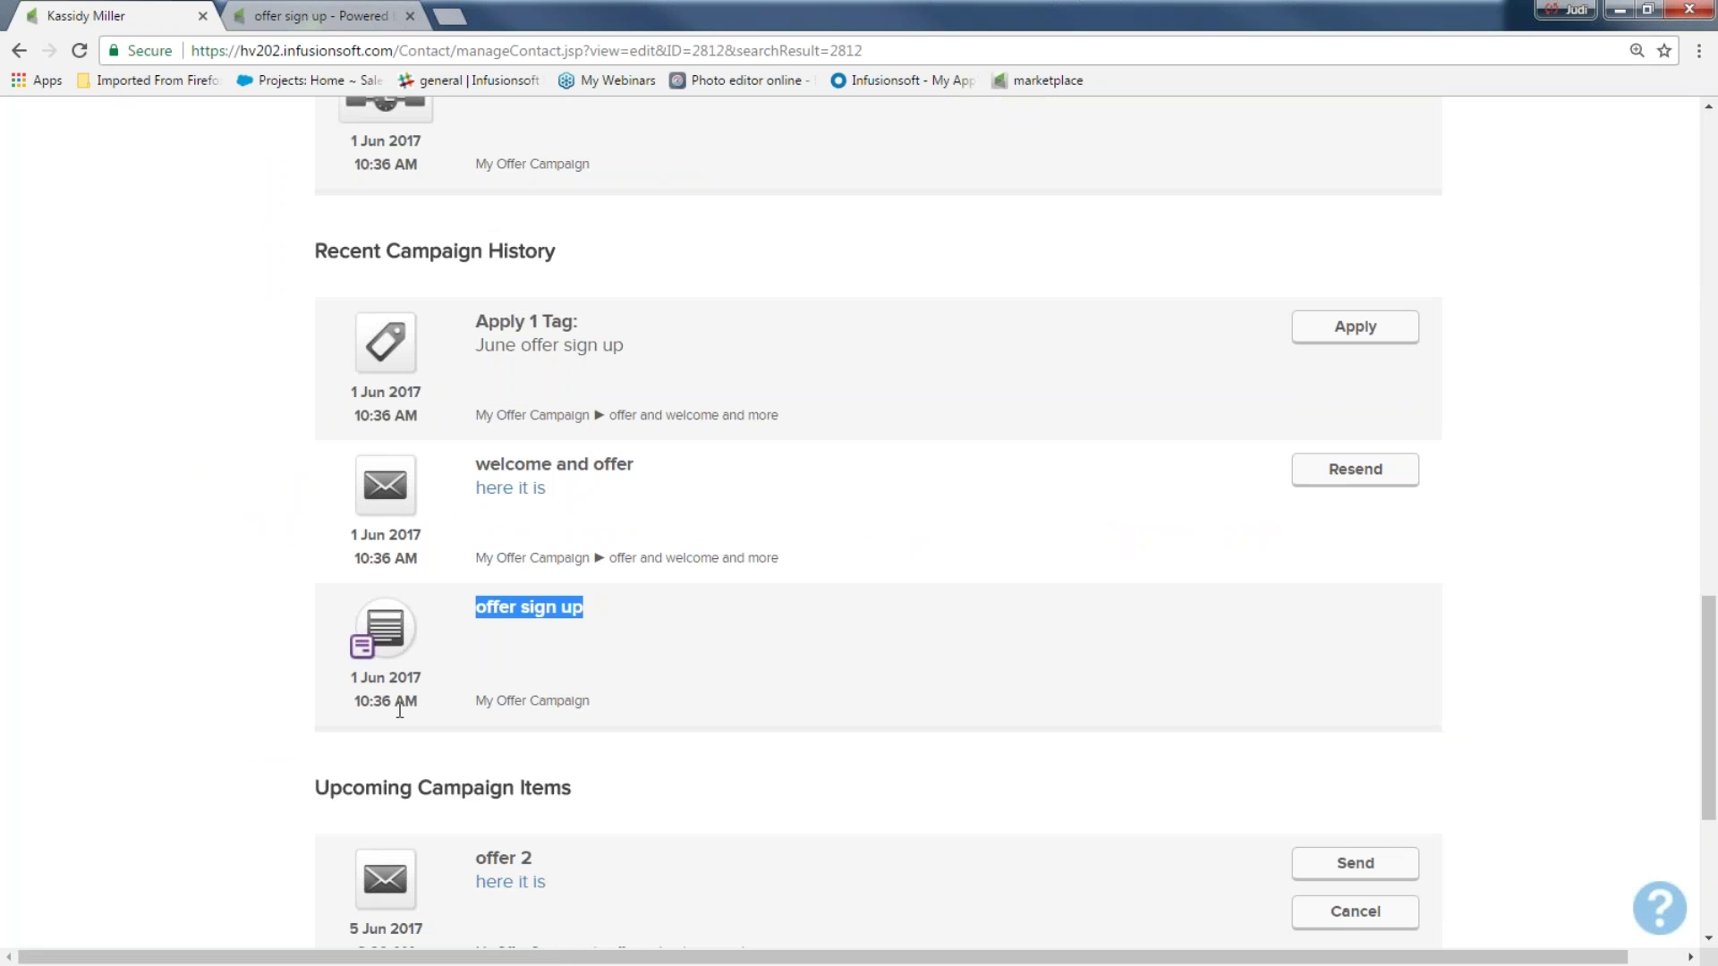
pyautogui.moveTo(472, 465); pyautogui.dragTo(679, 467)
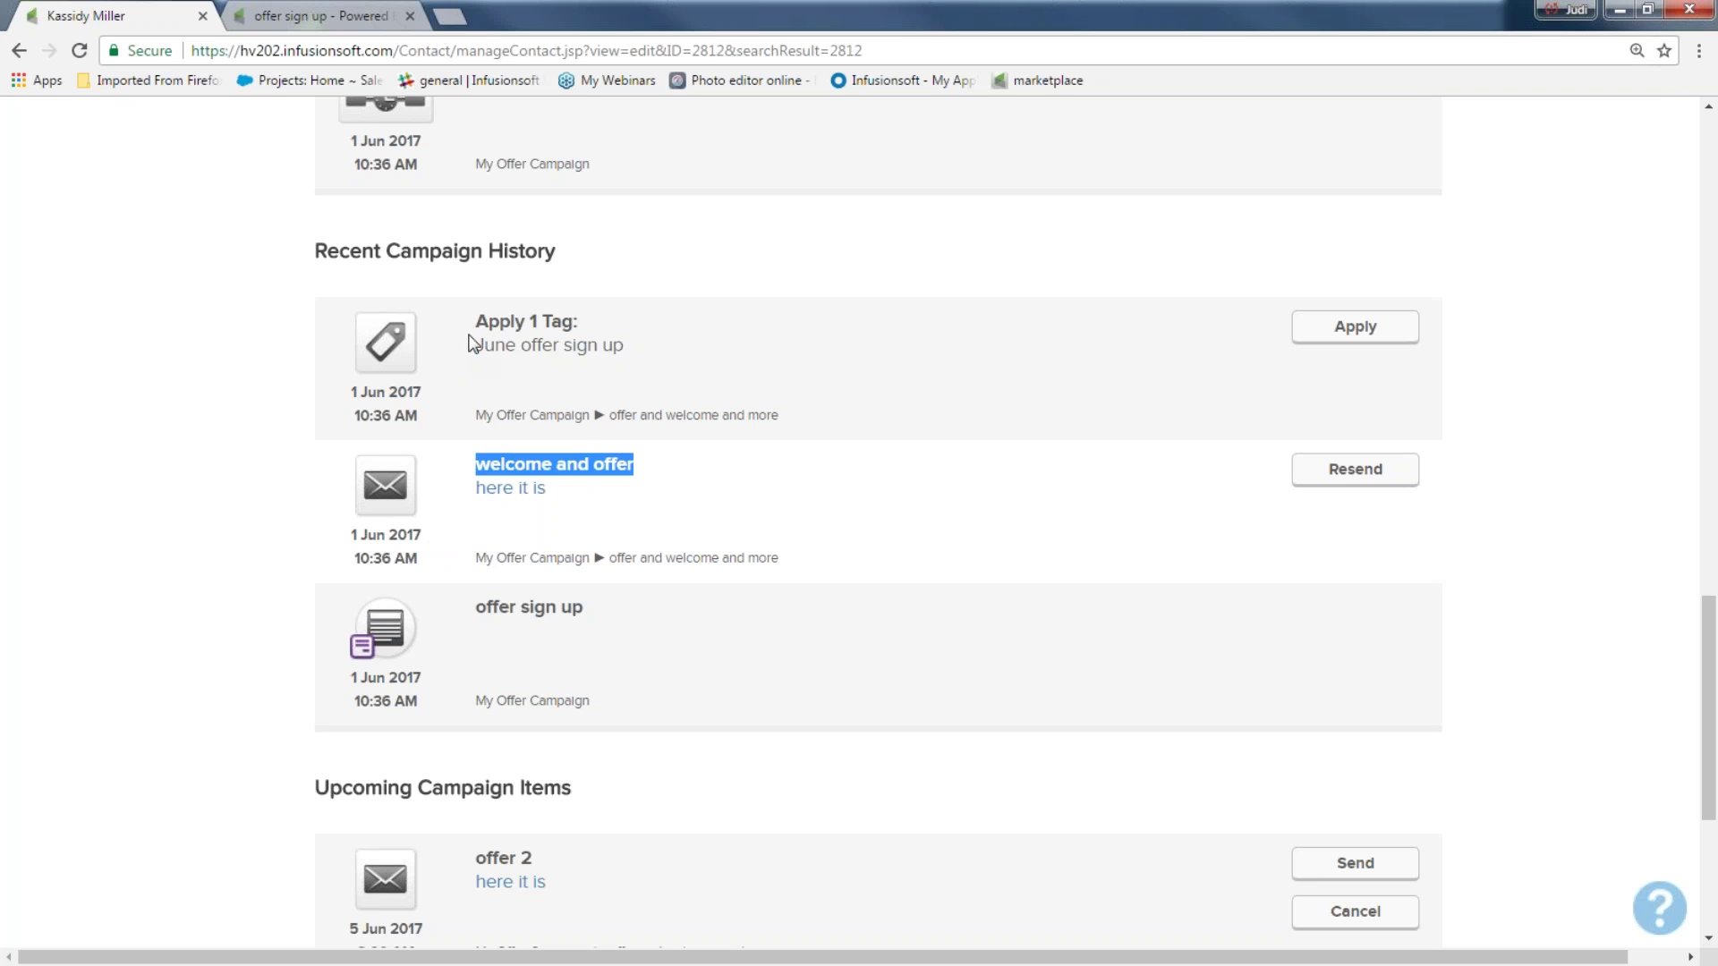
pyautogui.moveTo(497, 327); pyautogui.dragTo(585, 329)
pyautogui.click(587, 333)
pyautogui.moveTo(327, 401); pyautogui.dragTo(444, 412)
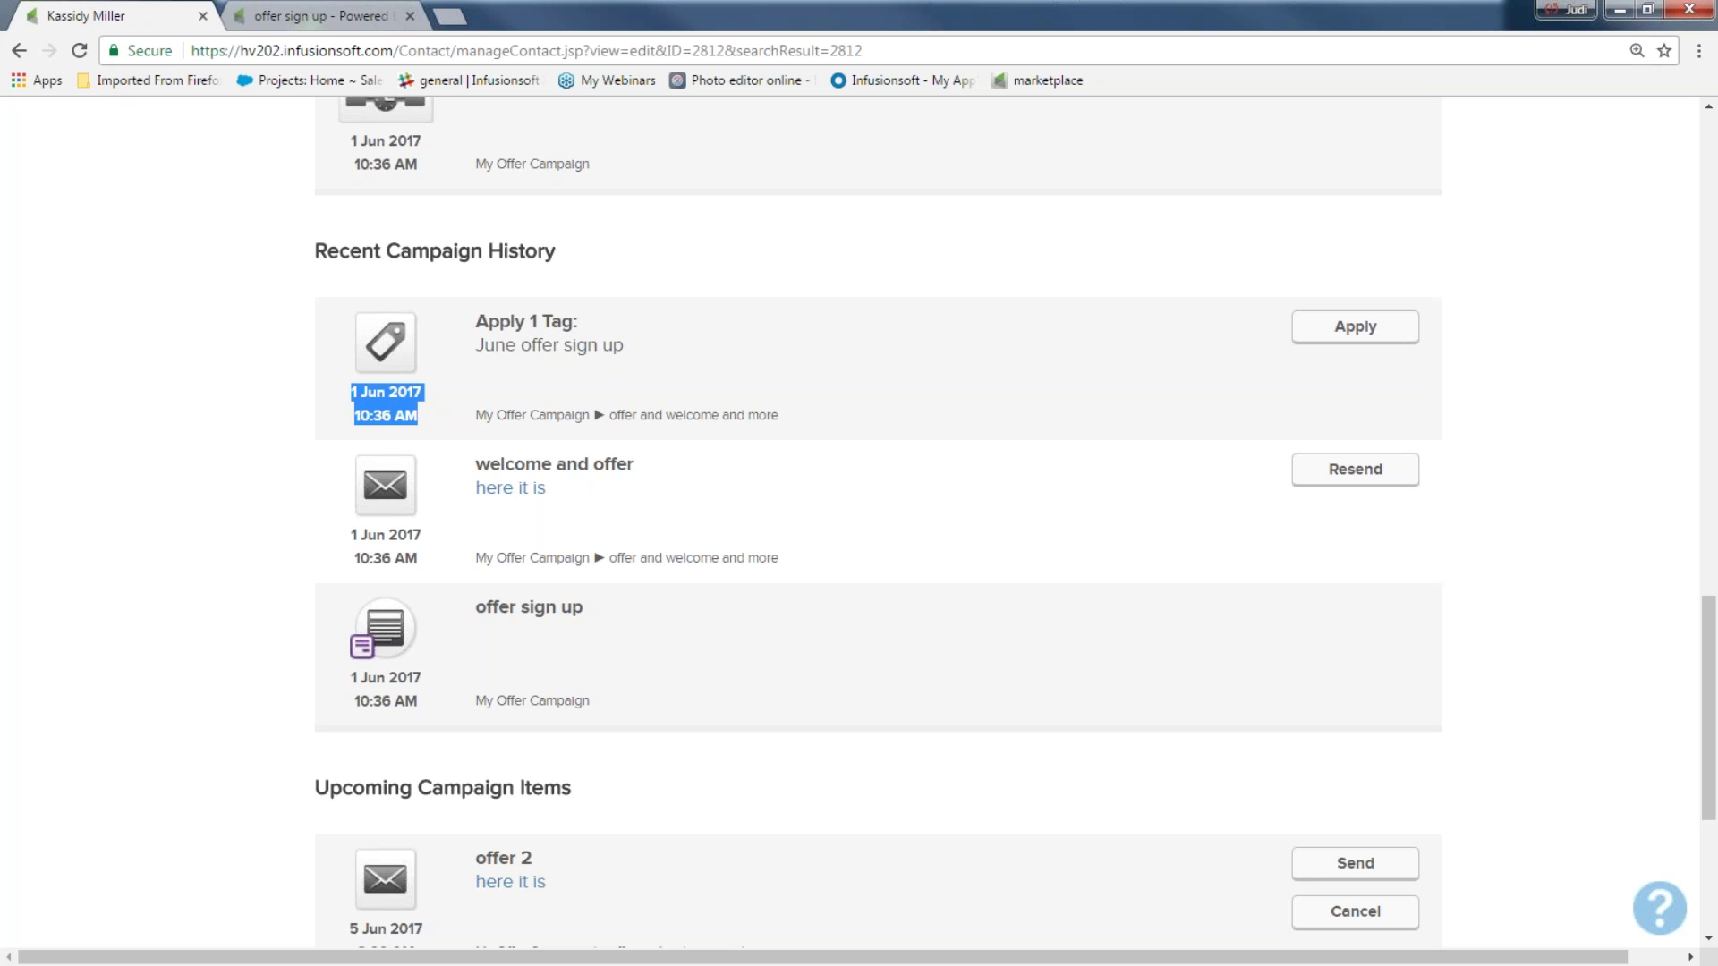
# Review Upcoming Campaign Items: offer 2 and offer 3 emails for 5 and 7 Jun 2017, then a wait
pyautogui.scroll(-5, 205, 469)
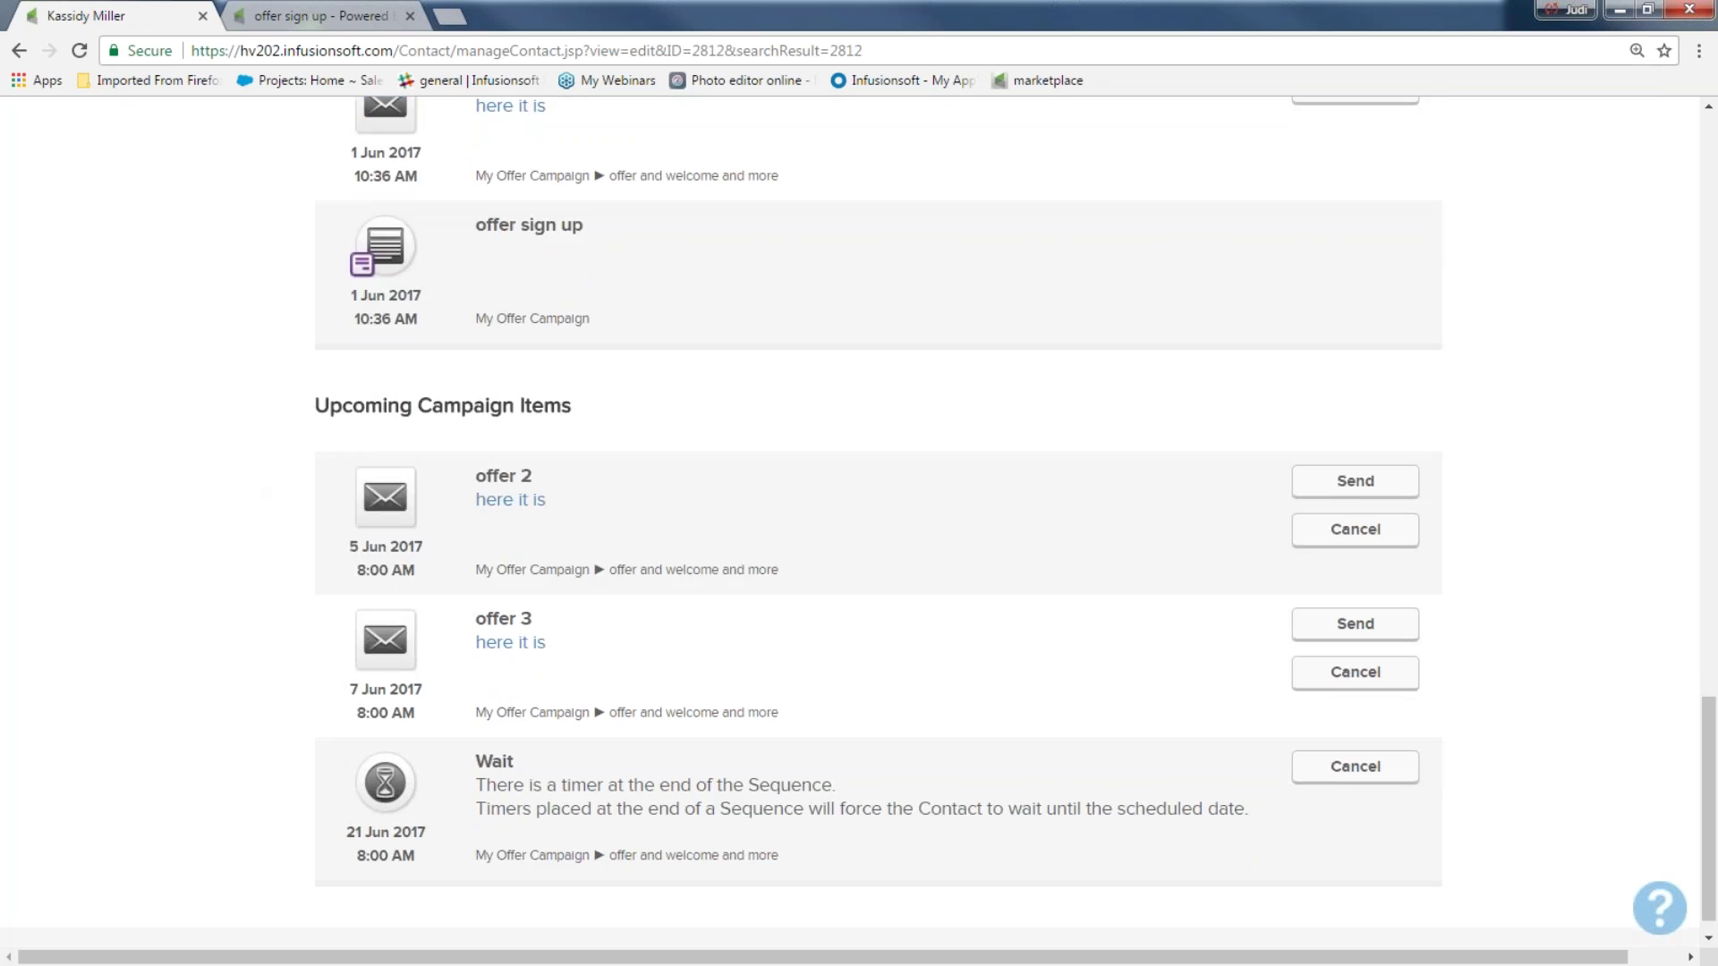
pyautogui.moveTo(311, 377); pyautogui.dragTo(618, 377)
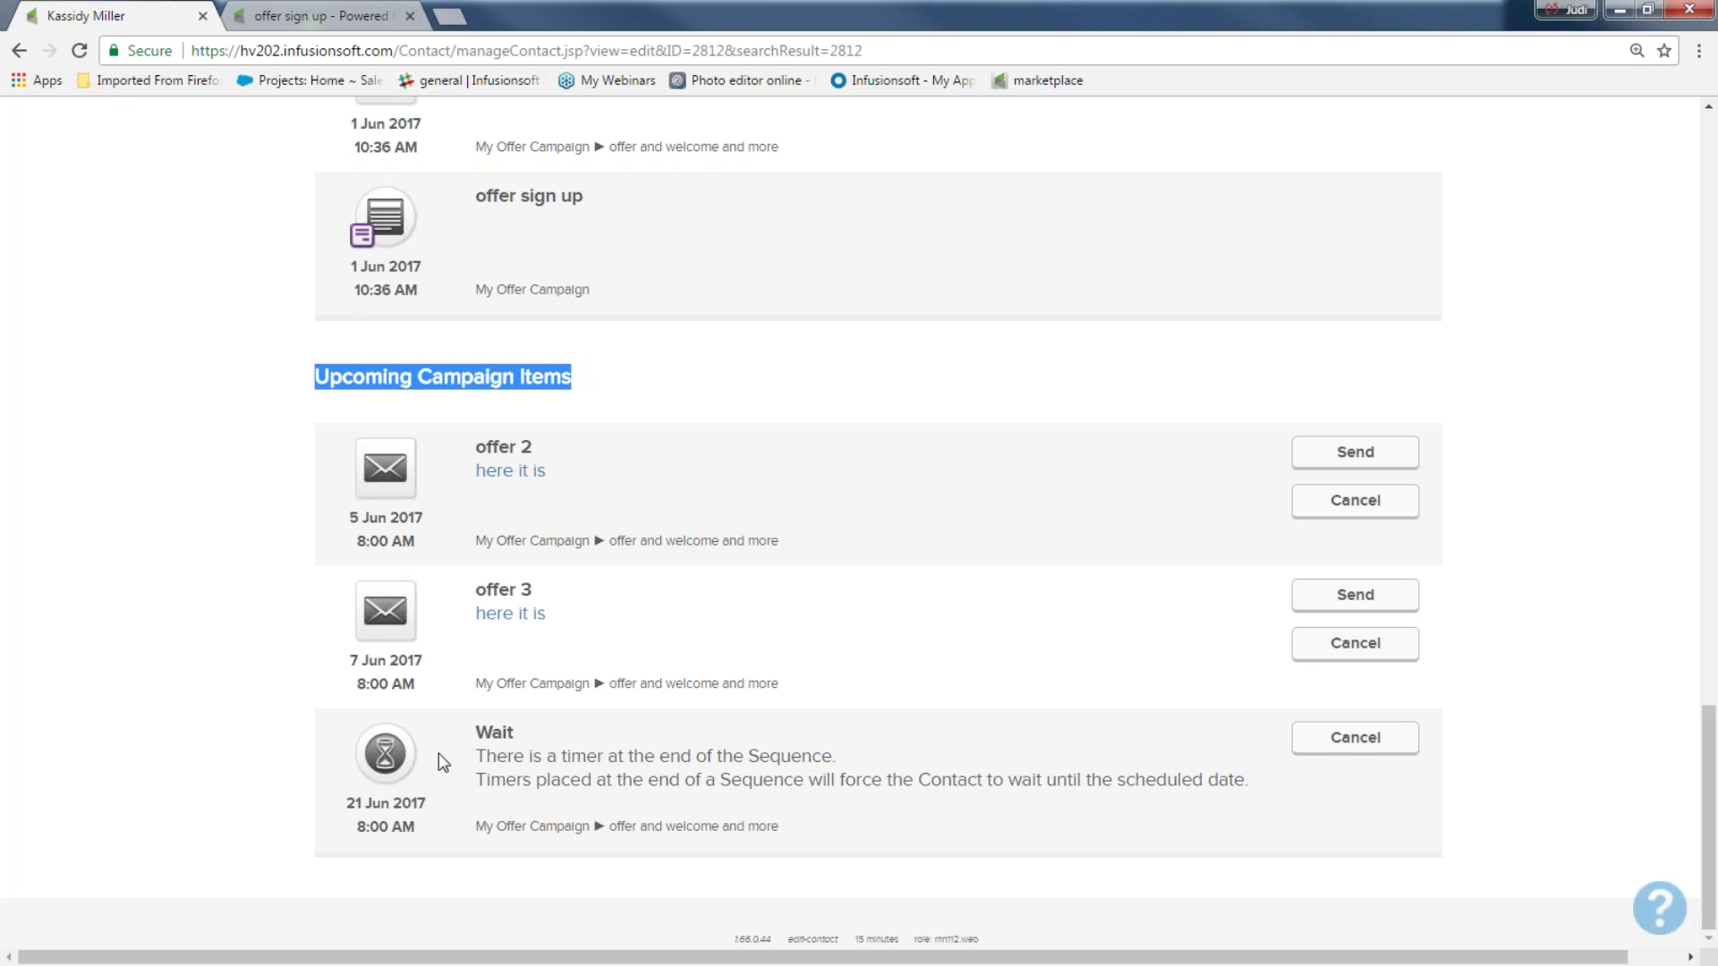
pyautogui.click(134, 376)
pyautogui.scroll(15, 144, 377)
# Reopen My Offer Campaign from Campaign Builder and select the offer and welcome and more sequence
pyautogui.click(255, 130)
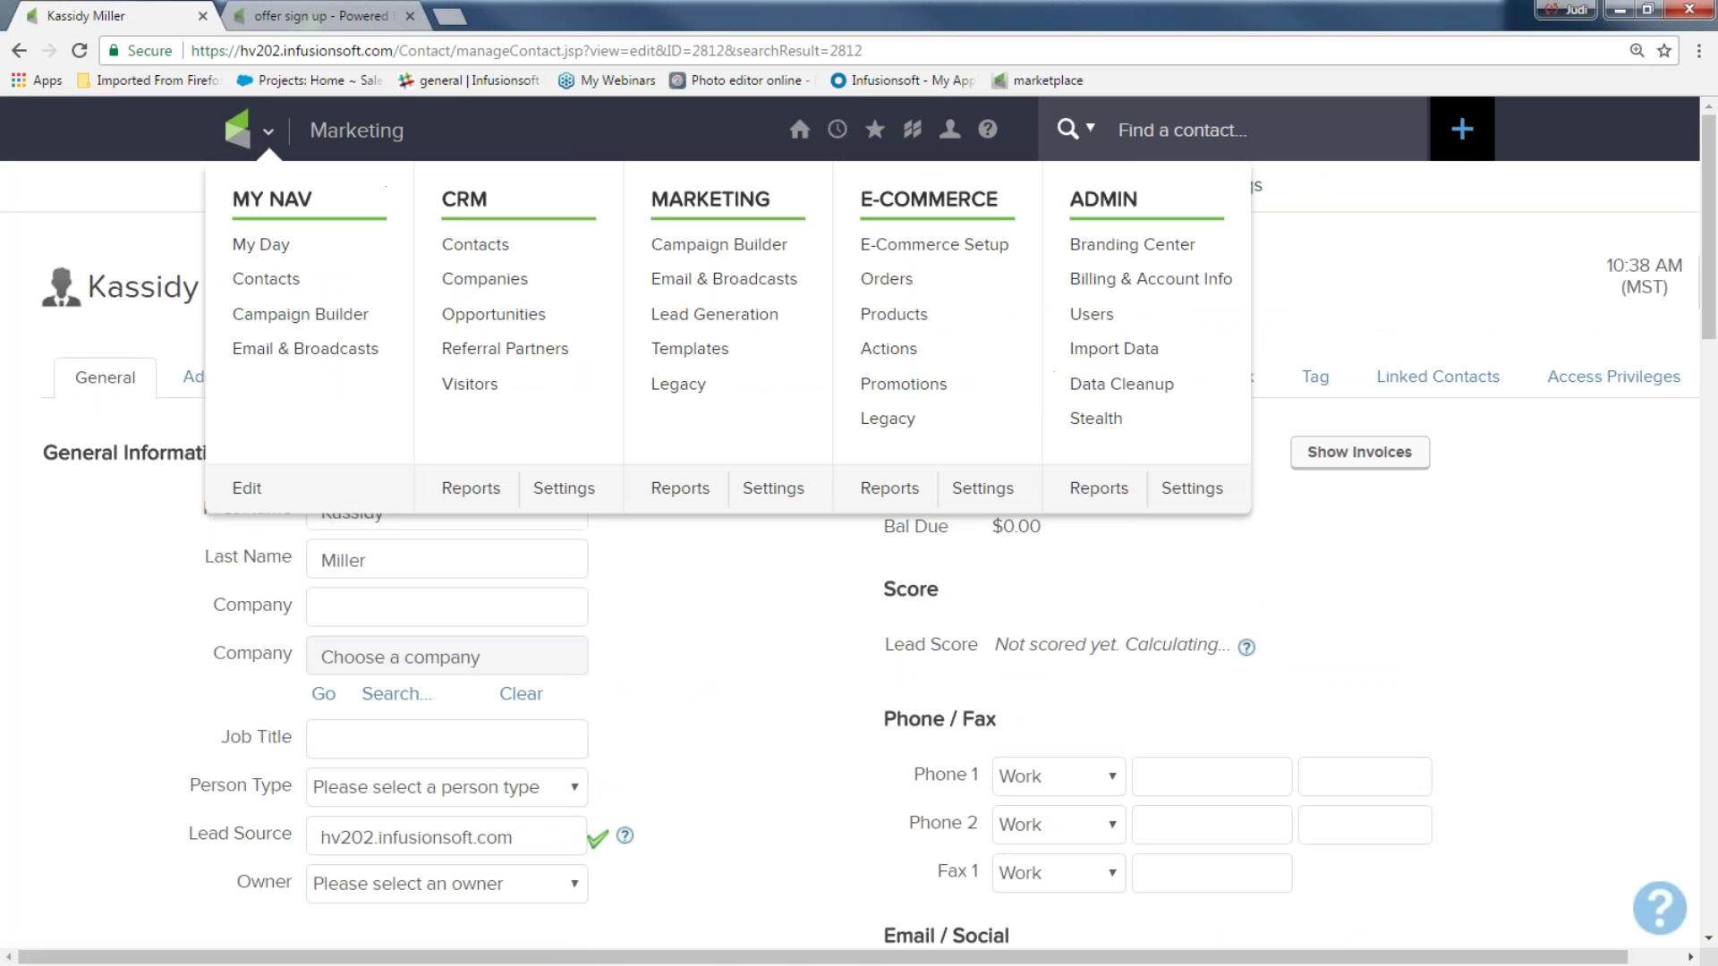
pyautogui.click(716, 244)
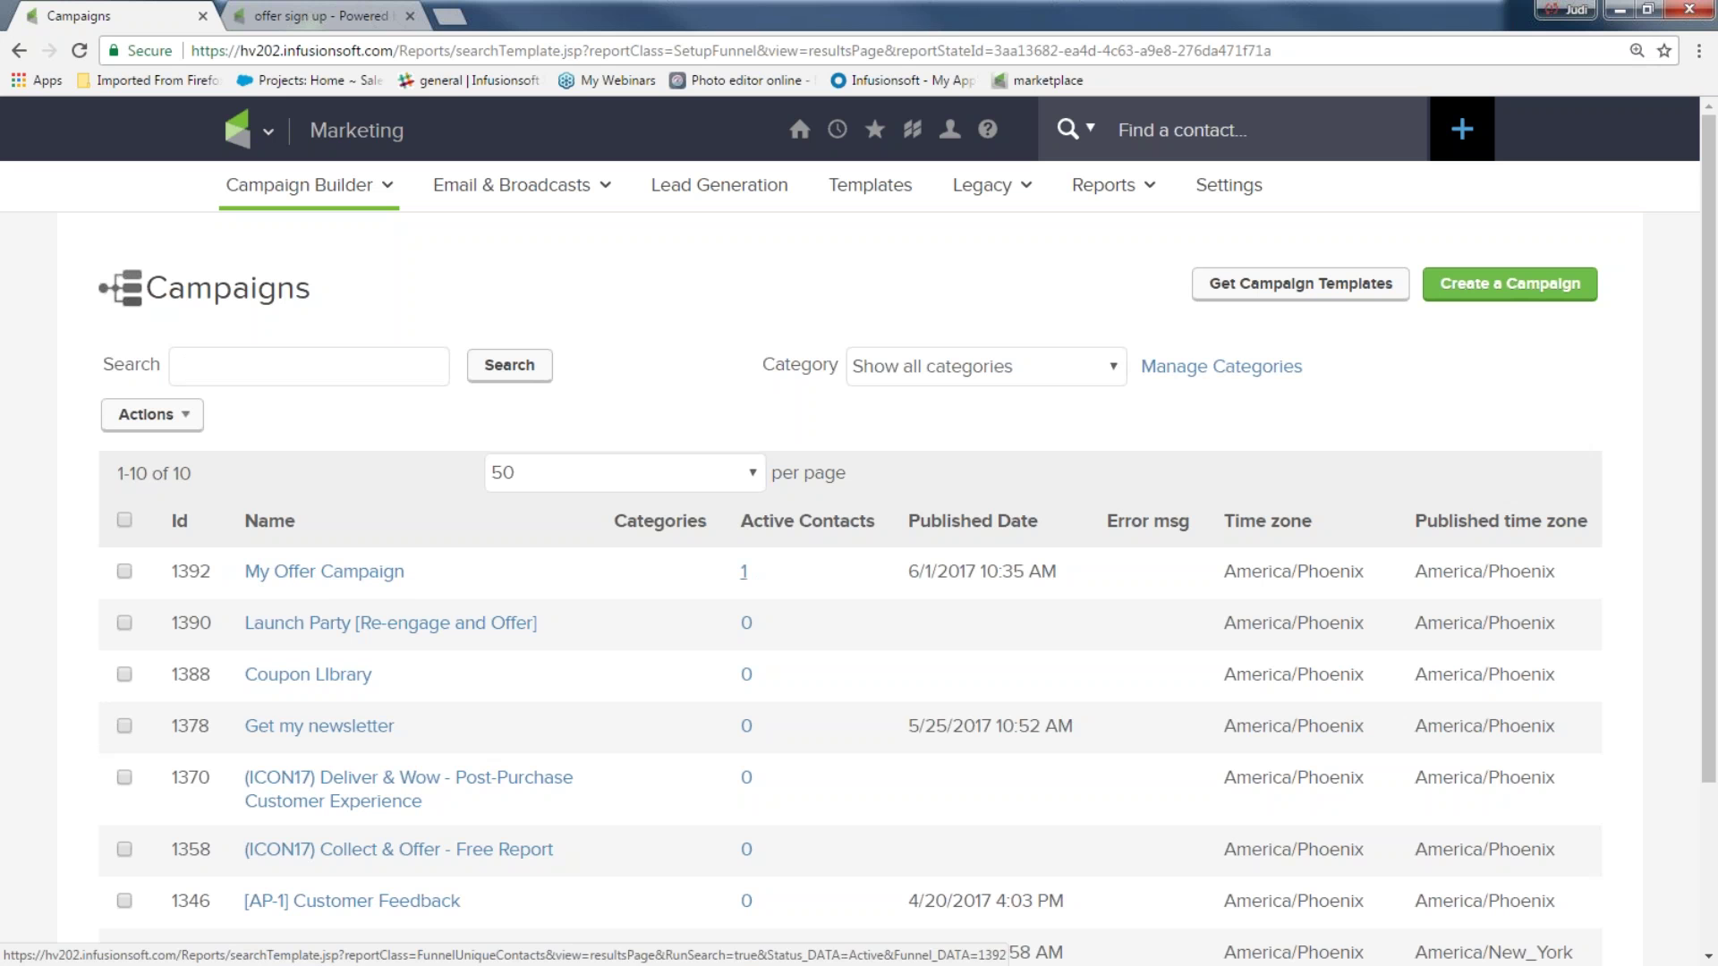
pyautogui.click(392, 572)
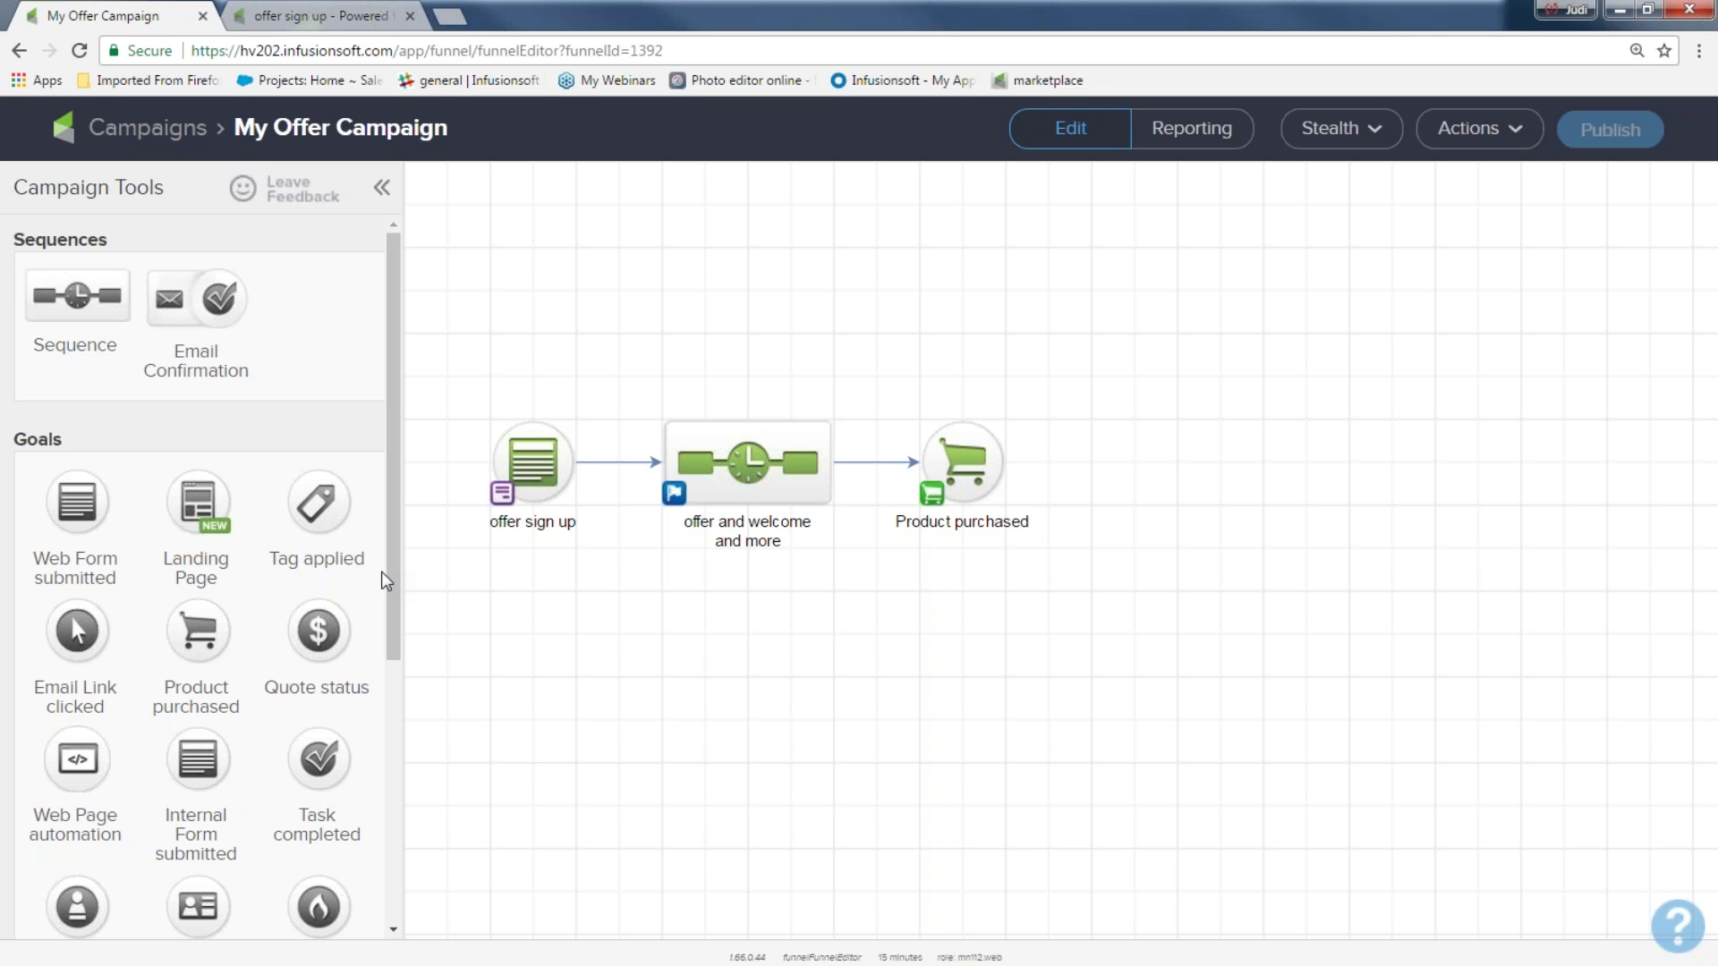
pyautogui.moveTo(612, 322); pyautogui.dragTo(882, 587)
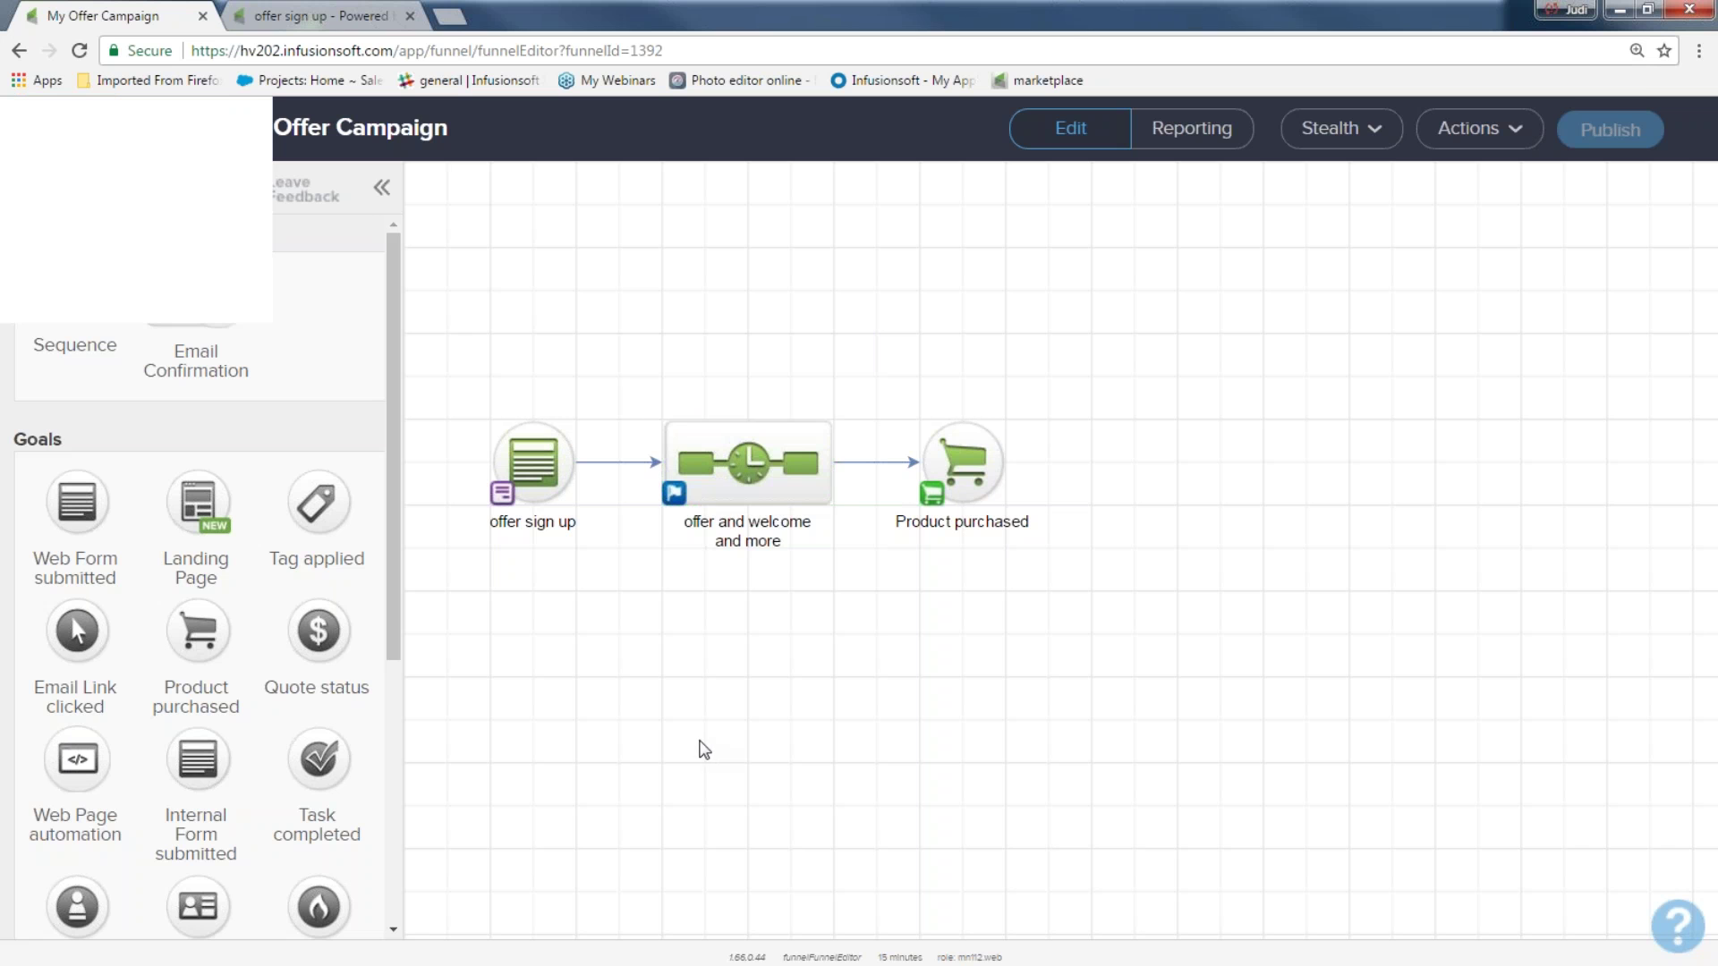
pyautogui.moveTo(760, 433); pyautogui.dragTo(1065, 687)
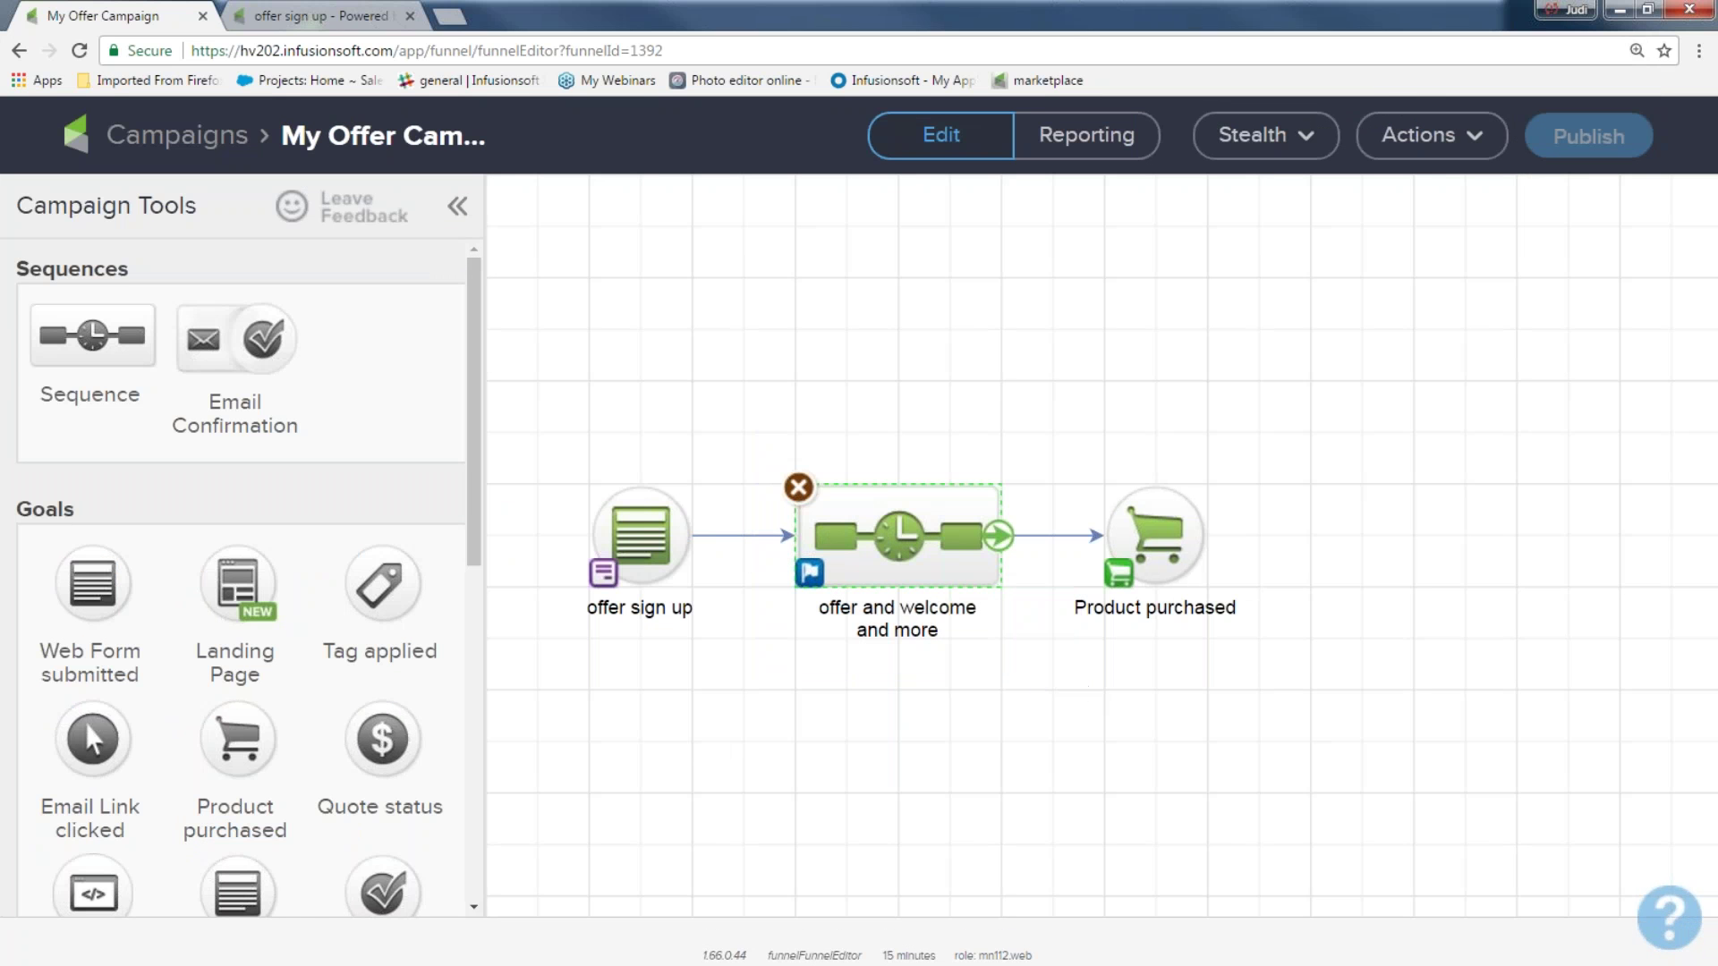
# Make the offer and welcome and more sequence stop immediately when a goal is achieved, and save
pyautogui.click(810, 577)
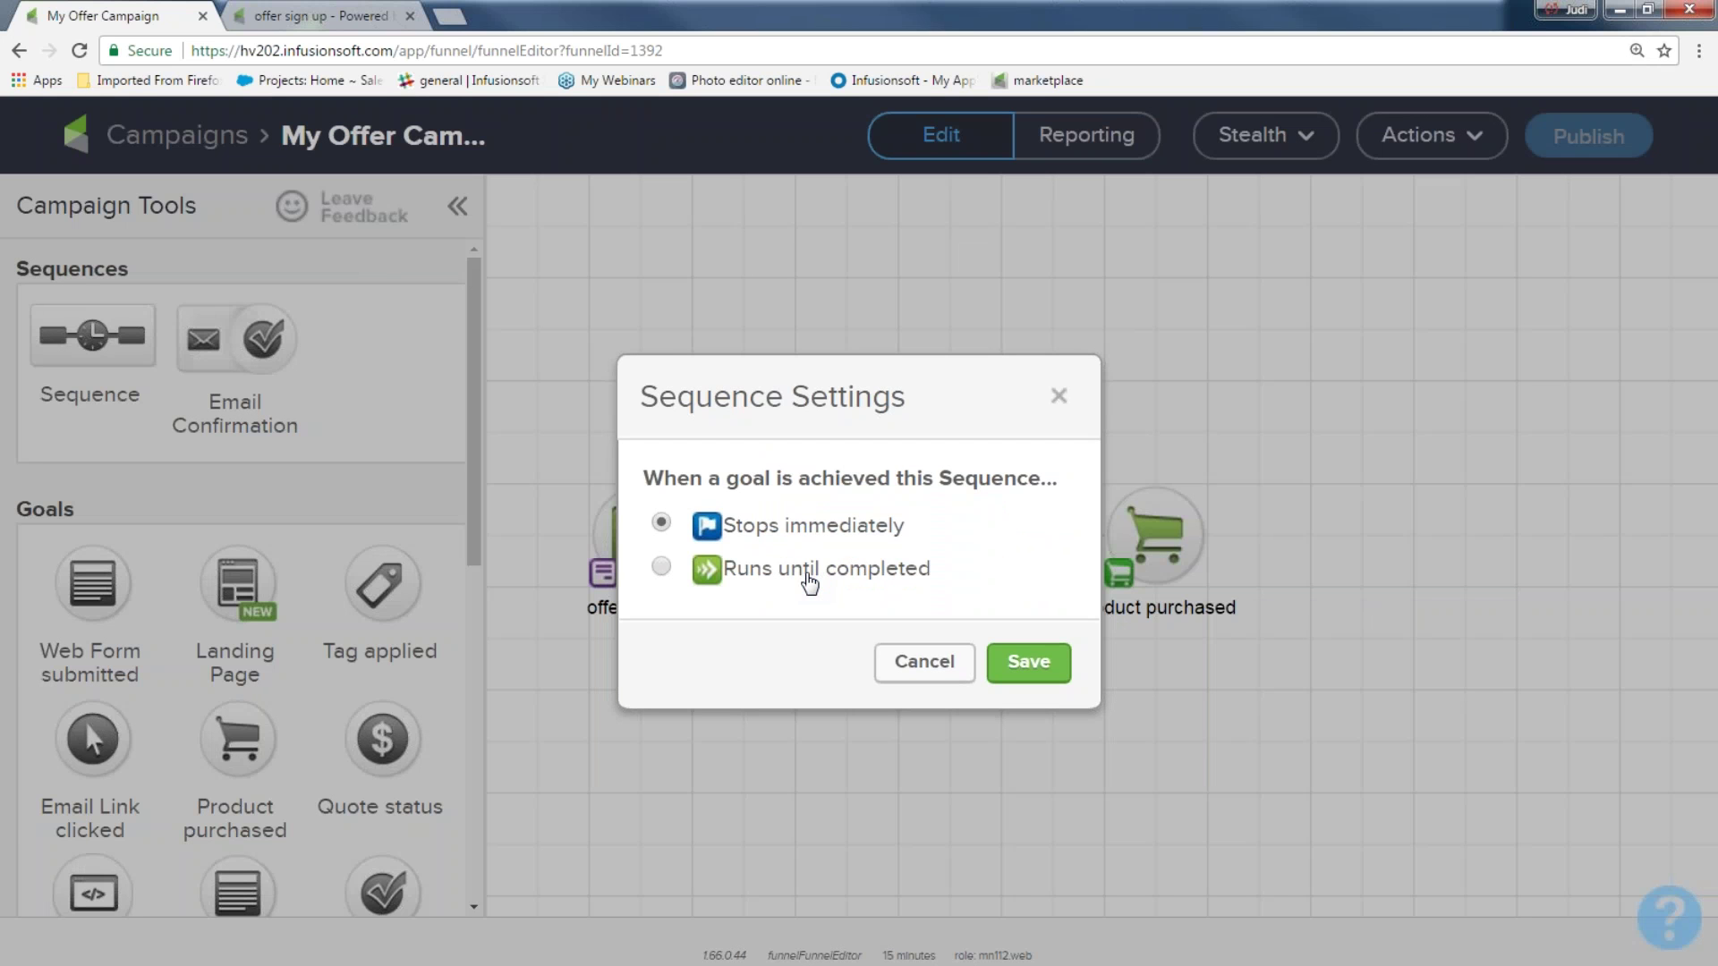
pyautogui.moveTo(643, 478); pyautogui.dragTo(1072, 506)
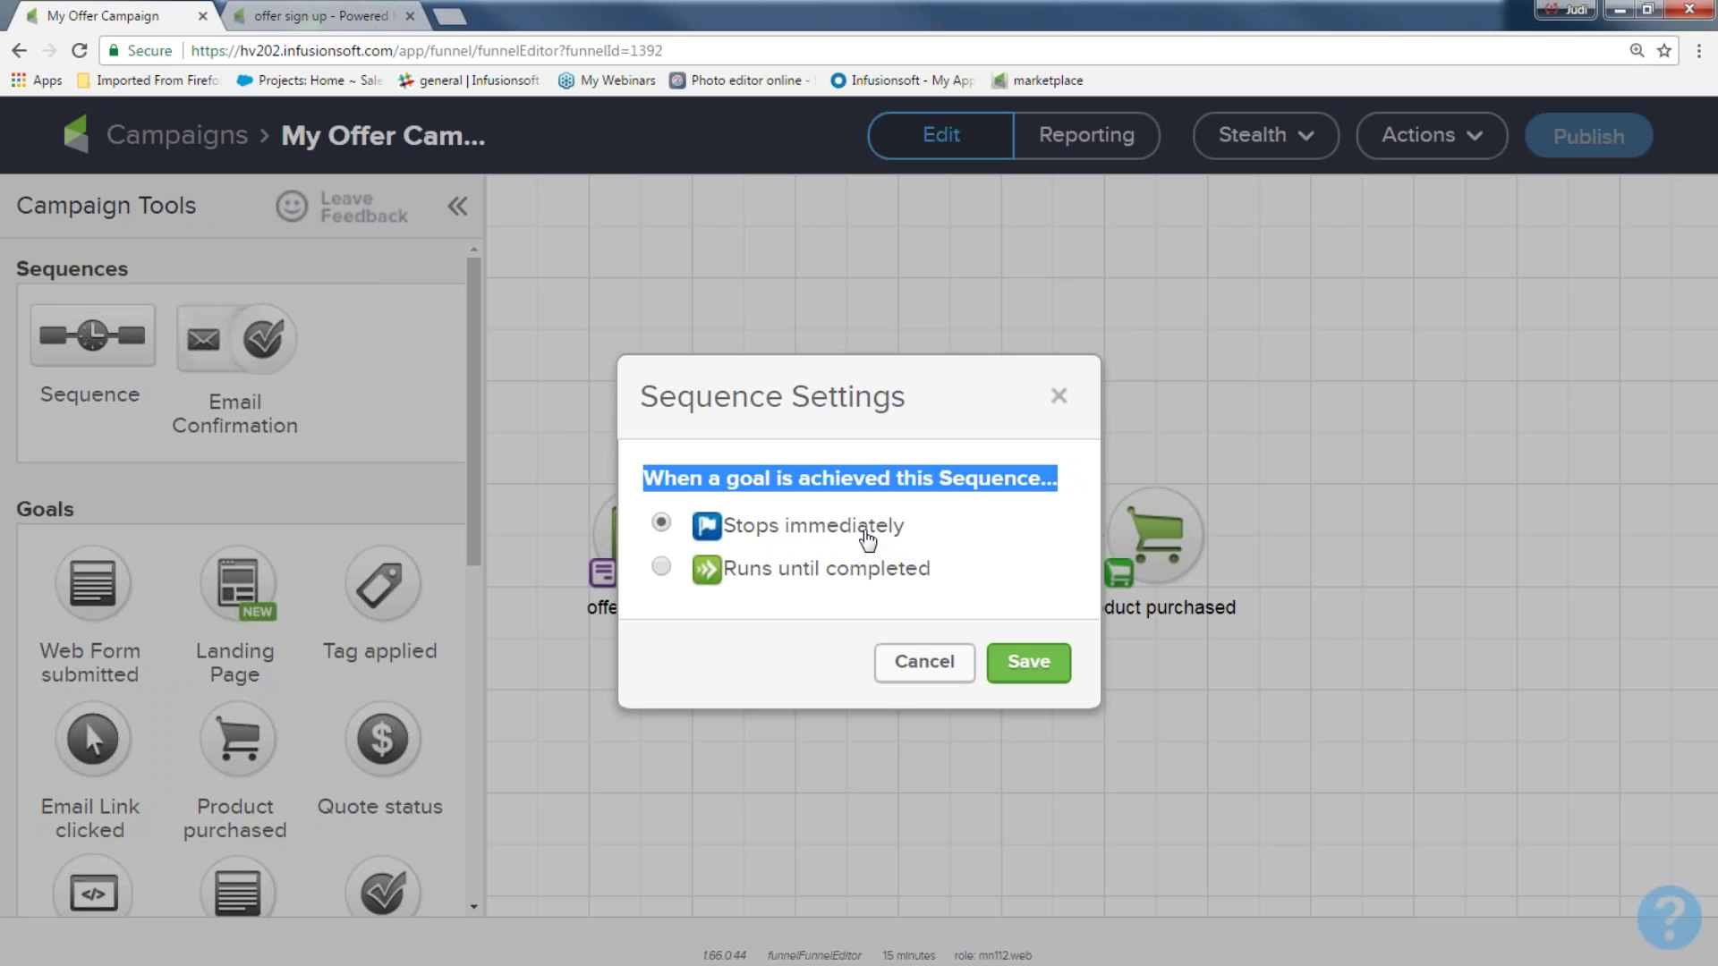
pyautogui.click(662, 567)
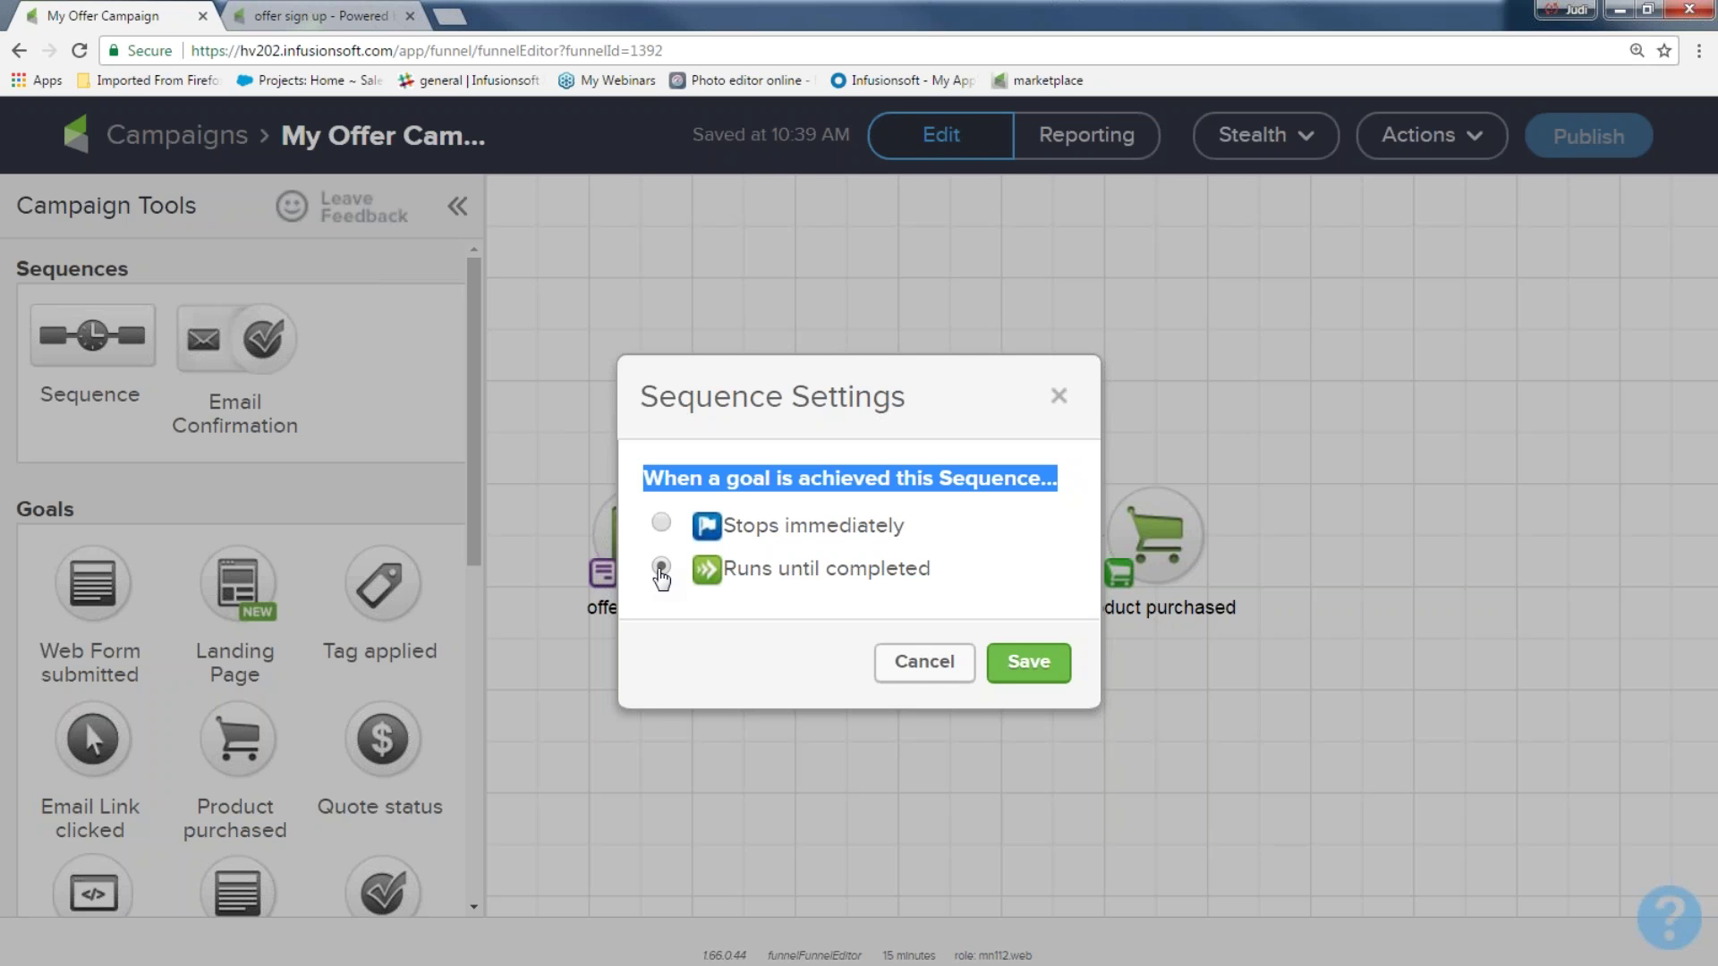
pyautogui.moveTo(940, 582); pyautogui.dragTo(730, 600)
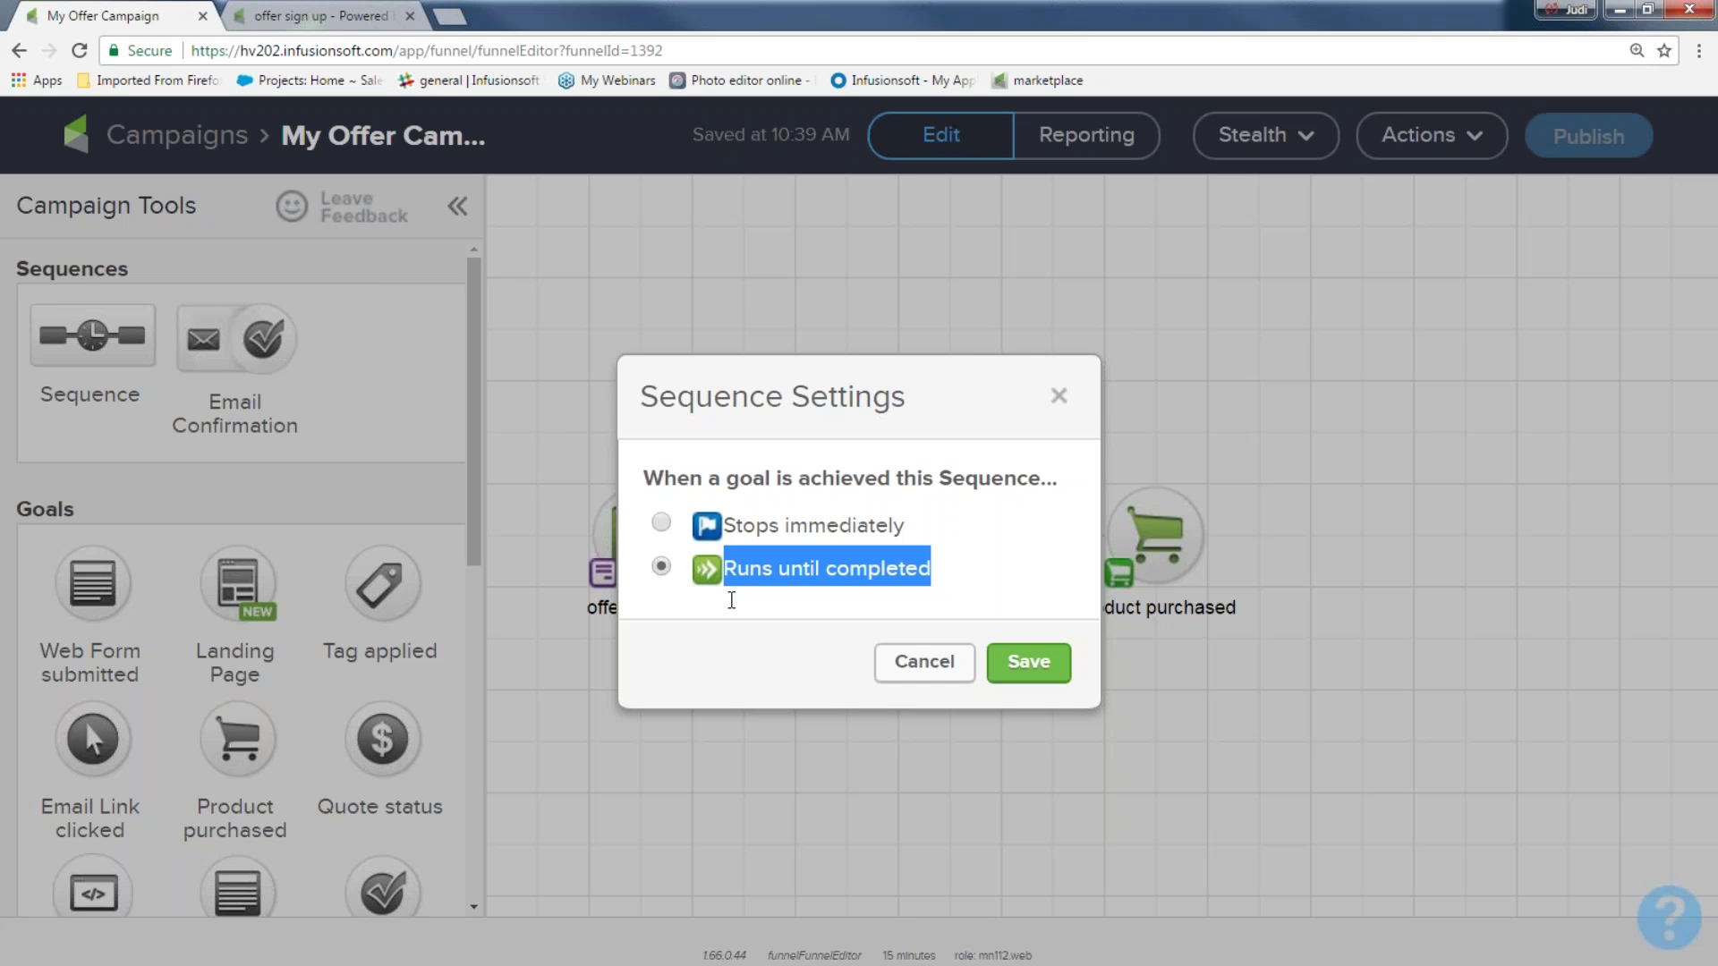
pyautogui.click(662, 527)
pyautogui.click(1025, 662)
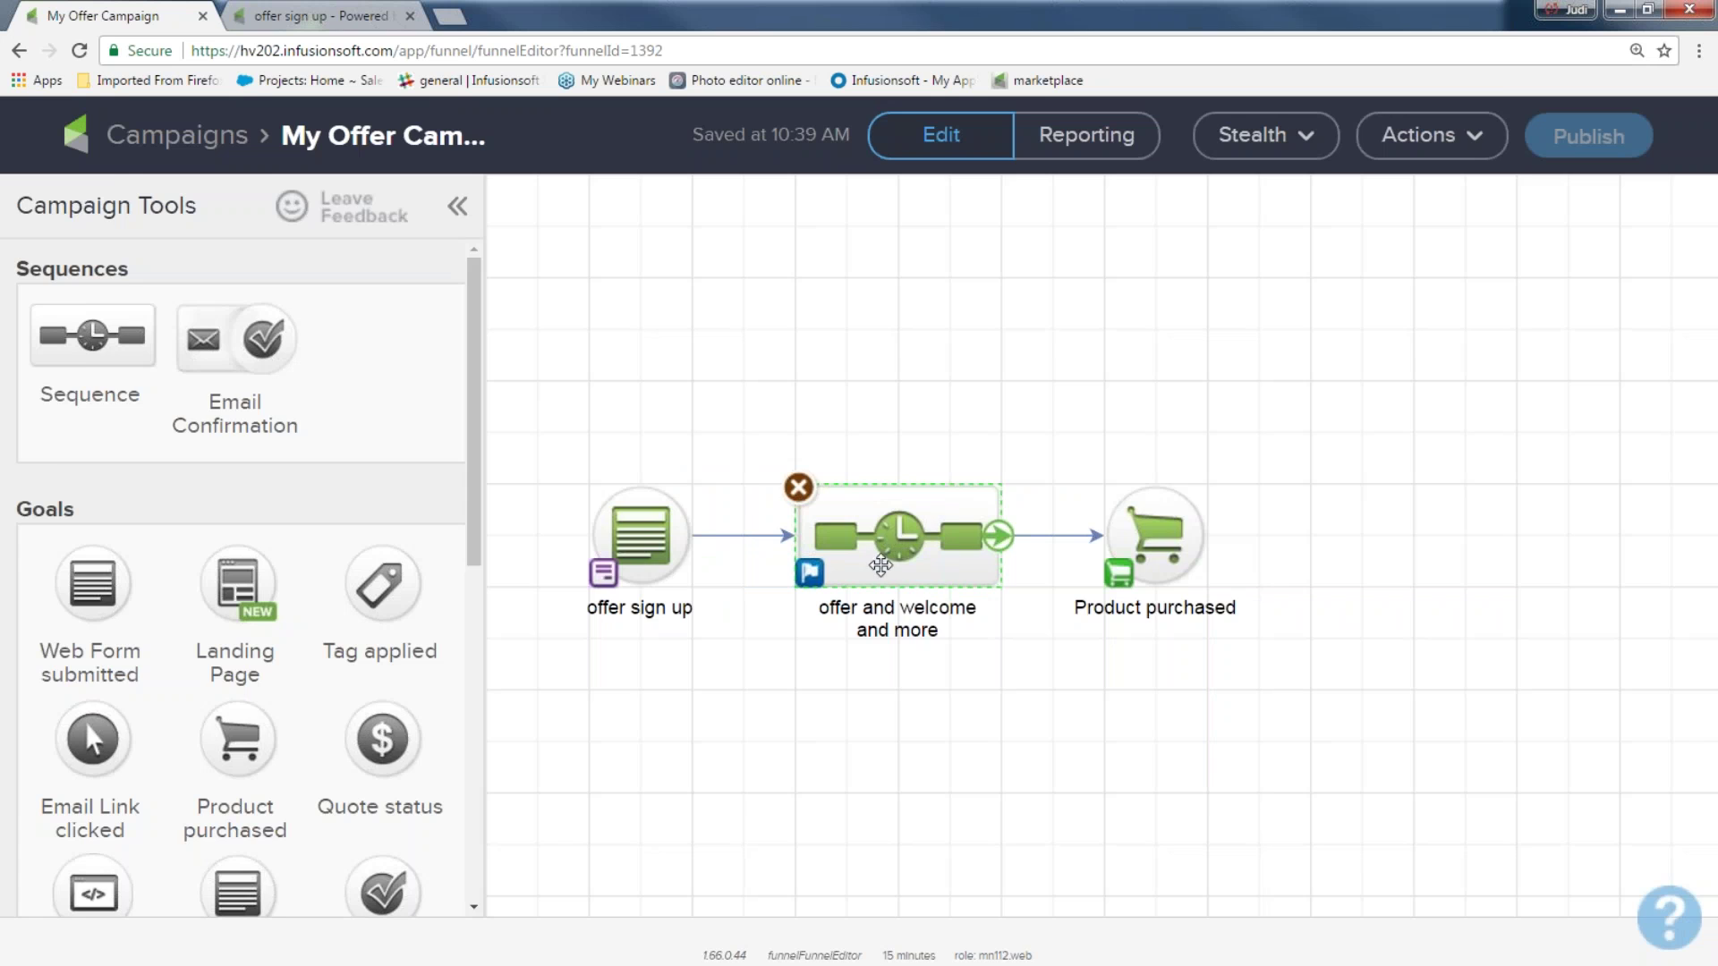
# Zoom out and select the offer sign up, welcome sequence and Product purchased elements
pyautogui.hotkey('ctrl', '-')
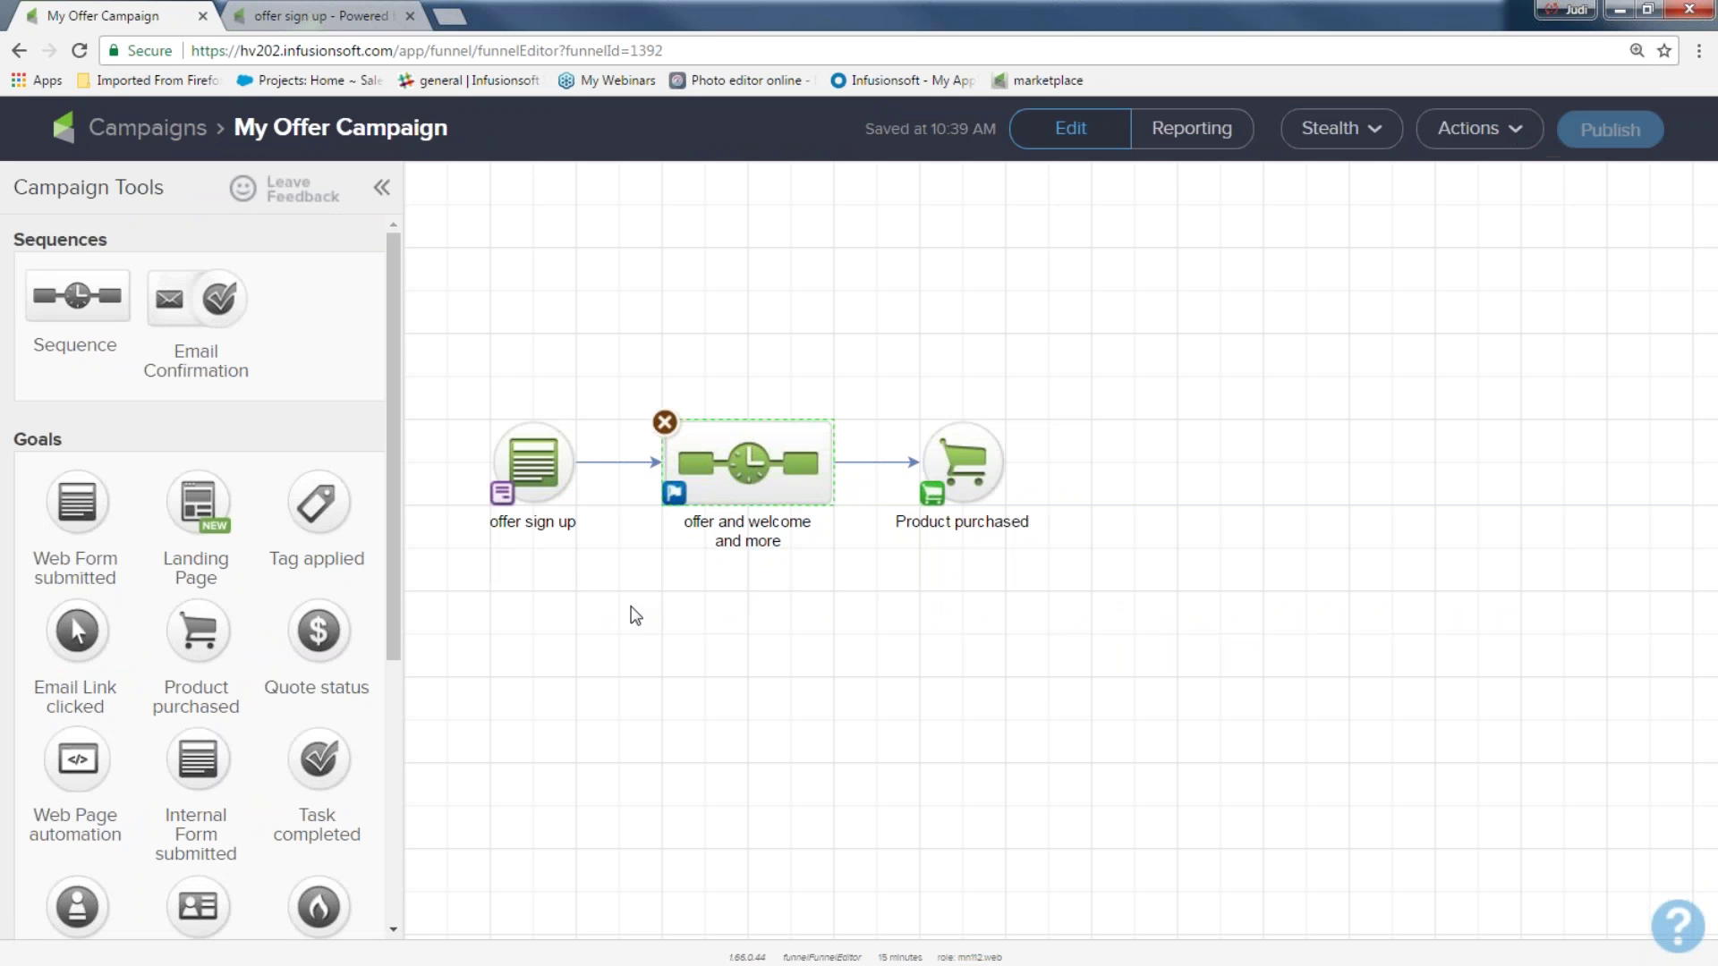
pyautogui.moveTo(451, 374); pyautogui.dragTo(605, 569)
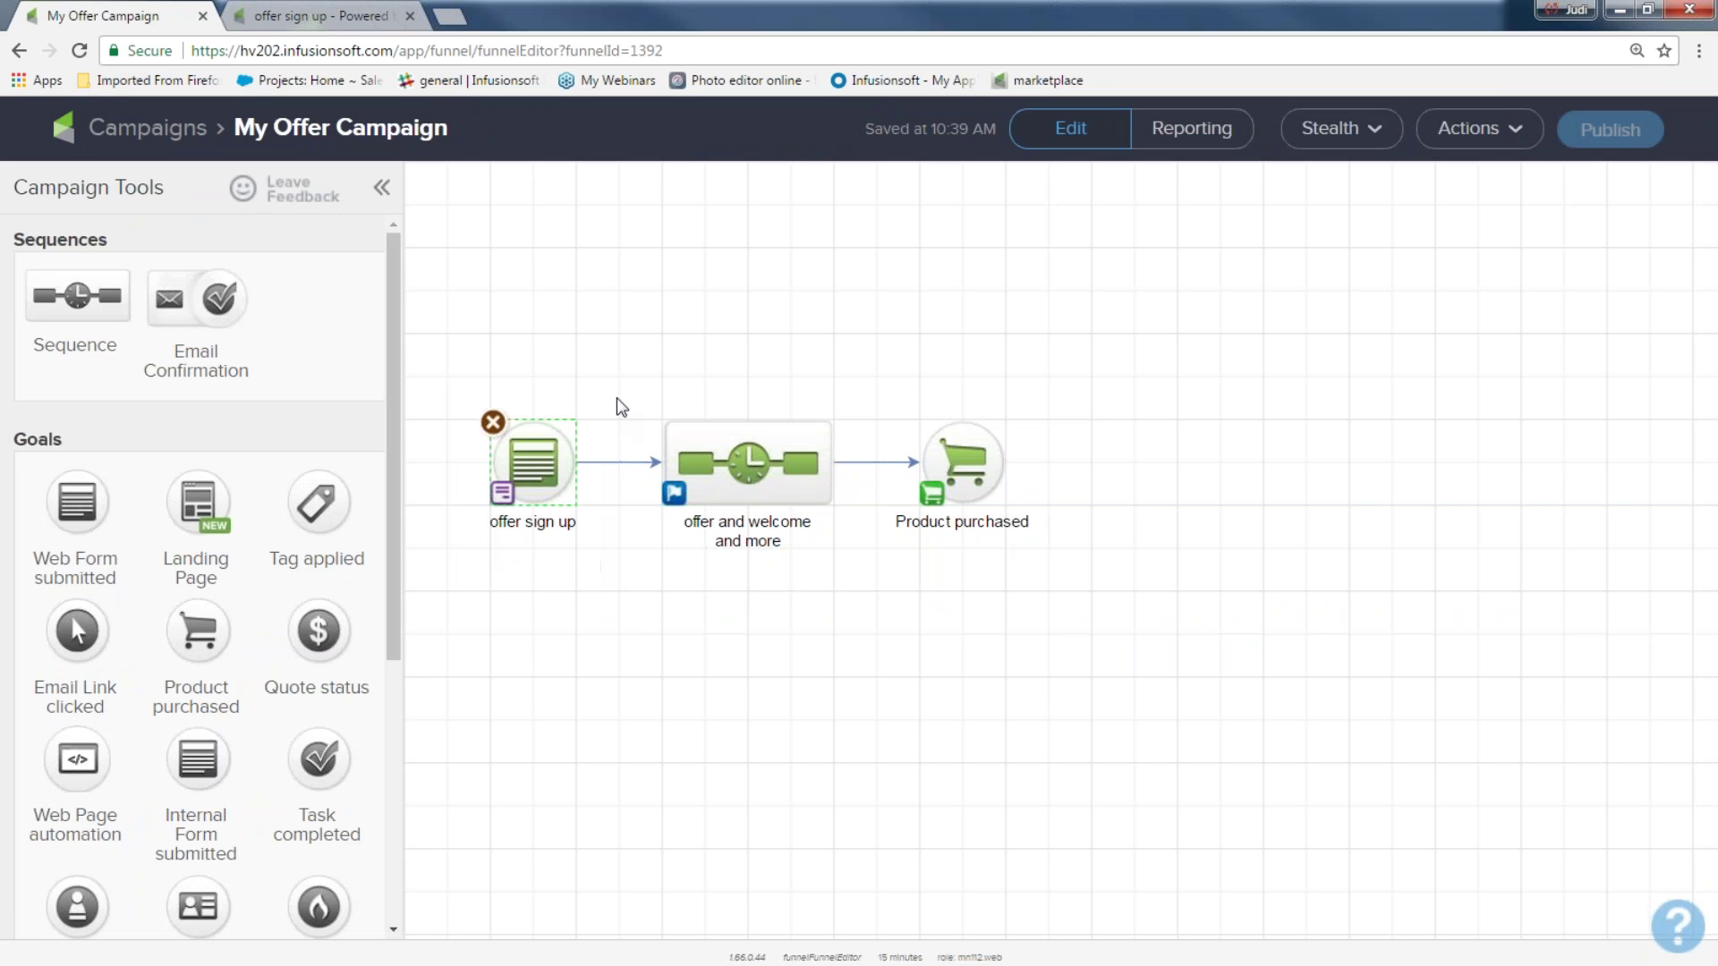
pyautogui.click(667, 519)
pyautogui.moveTo(874, 404); pyautogui.dragTo(1028, 563)
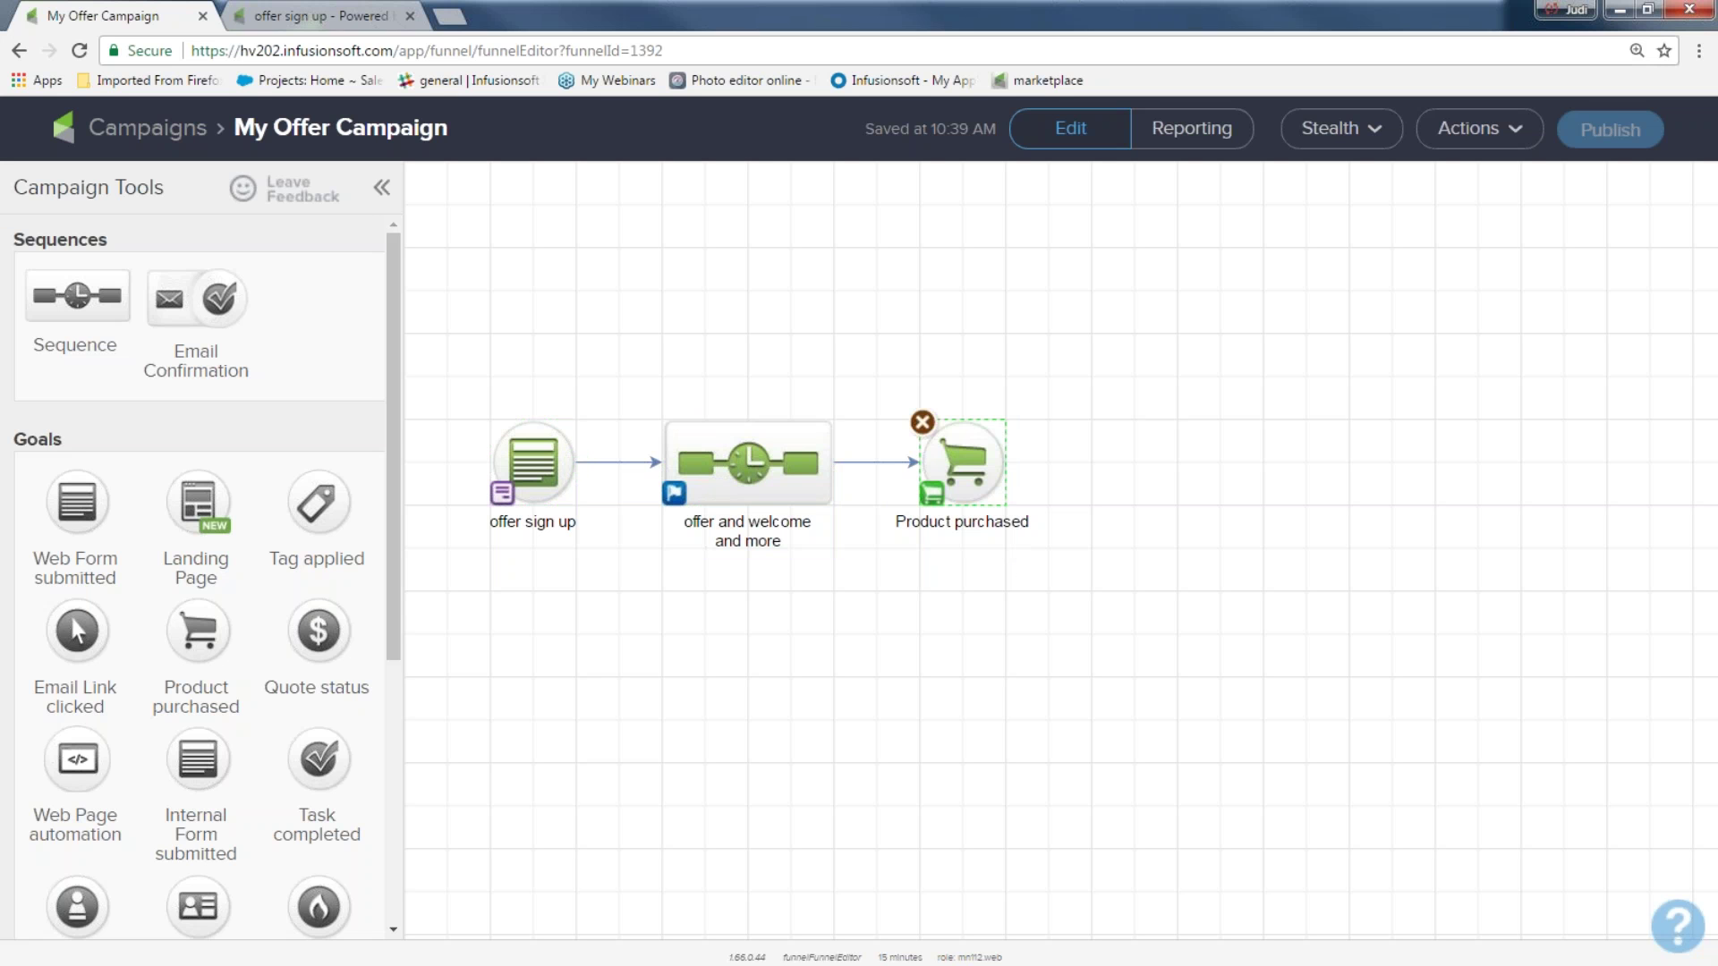
# Add a new sequence after Product purchased, connect the goal to it, and name it 'customer'
pyautogui.moveTo(118, 309); pyautogui.dragTo(1159, 438)
pyautogui.moveTo(1007, 462); pyautogui.dragTo(1196, 517)
pyautogui.click(1196, 516)
pyautogui.click(1204, 527)
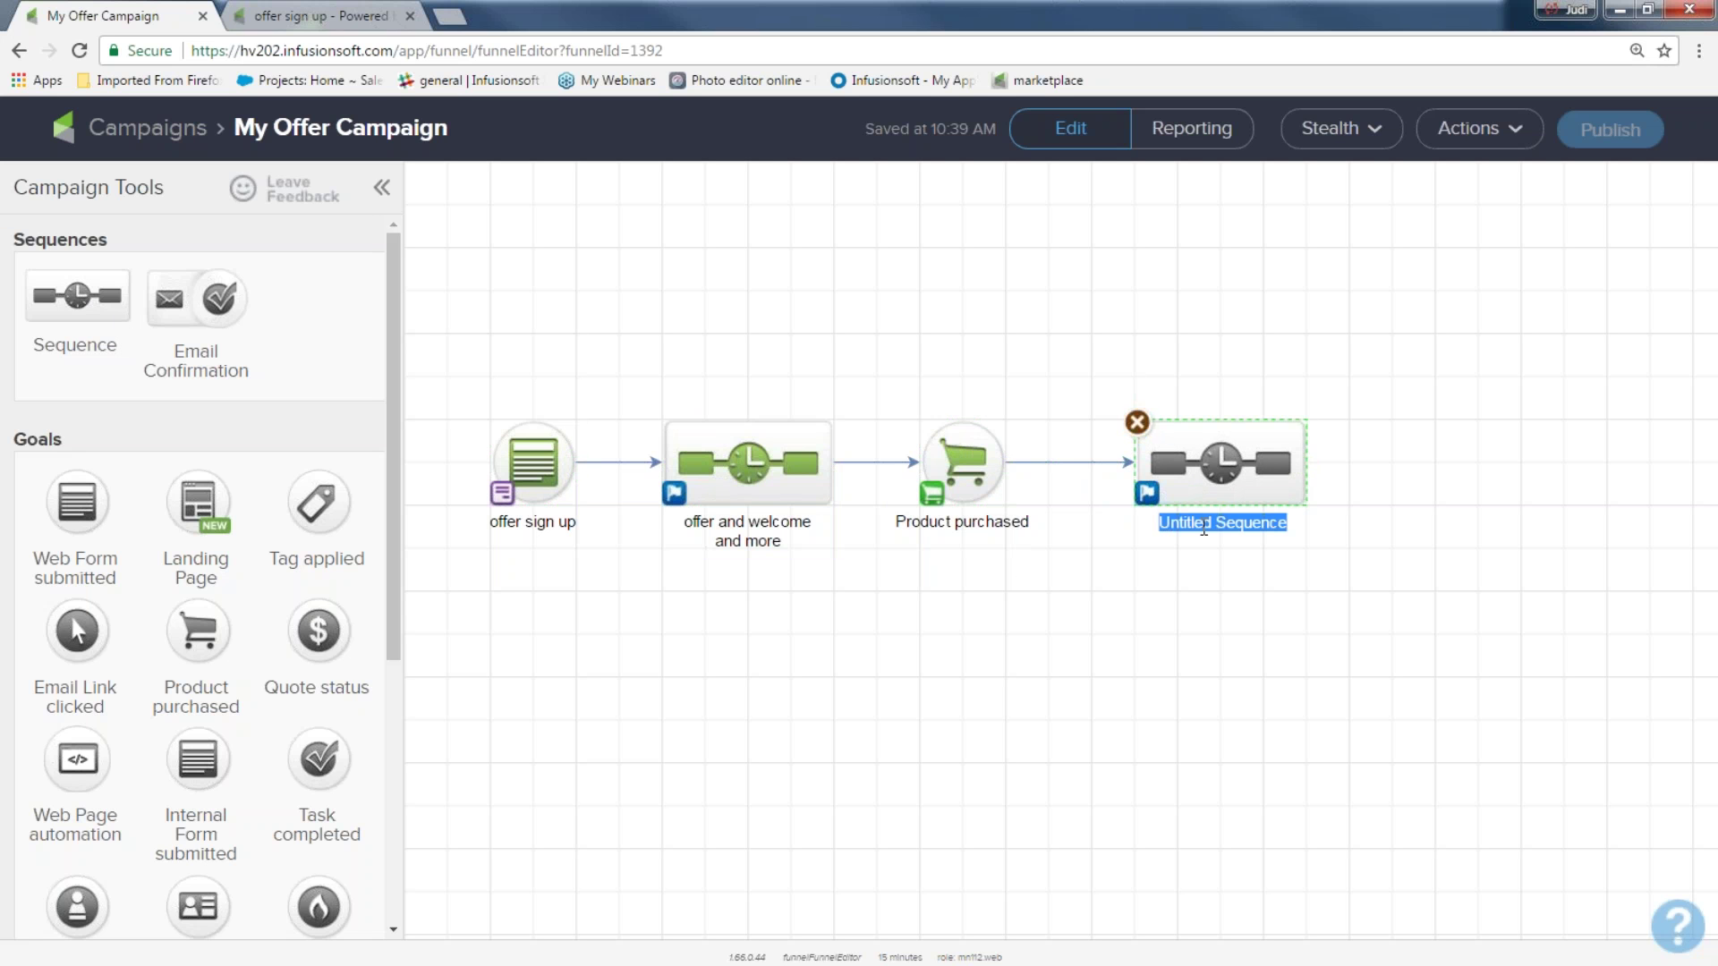
pyautogui.write('cuso')
pyautogui.press('BackSpace')
pyautogui.write('tomer')
# In the customer sequence, add a tag step applying the Customer Tags -> Customer tag
pyautogui.doubleClick(1233, 470)
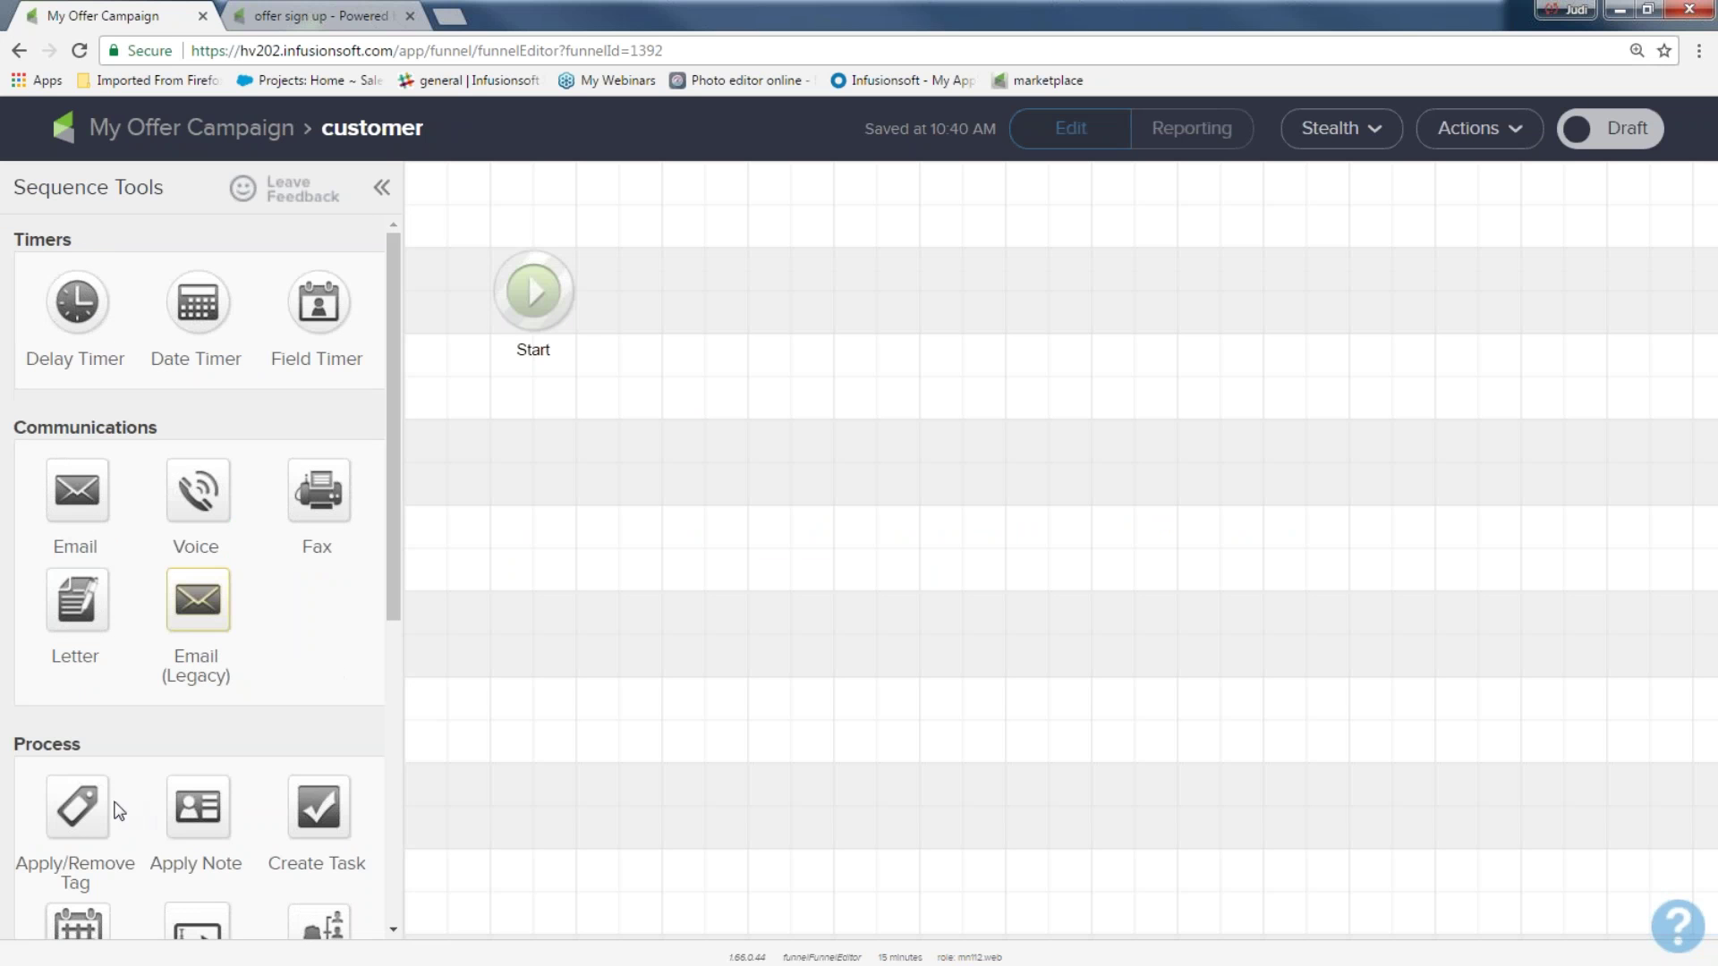
pyautogui.moveTo(82, 805); pyautogui.dragTo(728, 275)
pyautogui.doubleClick(729, 274)
pyautogui.click(704, 564)
pyautogui.write('c')
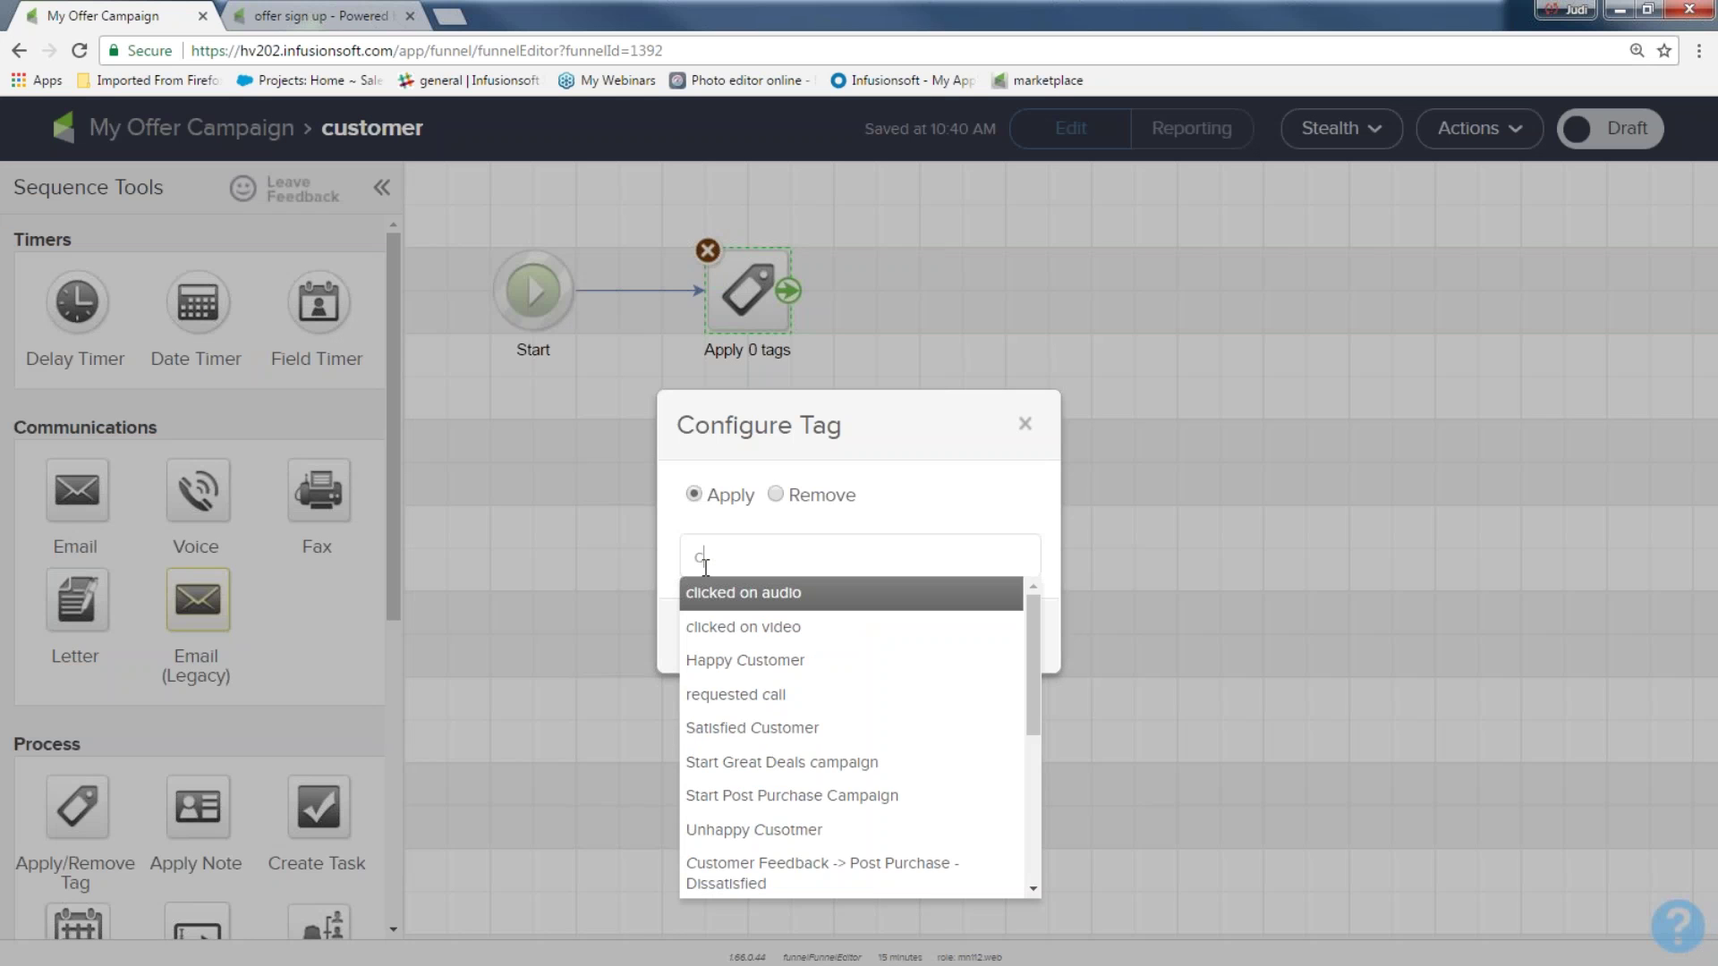
pyautogui.write('us')
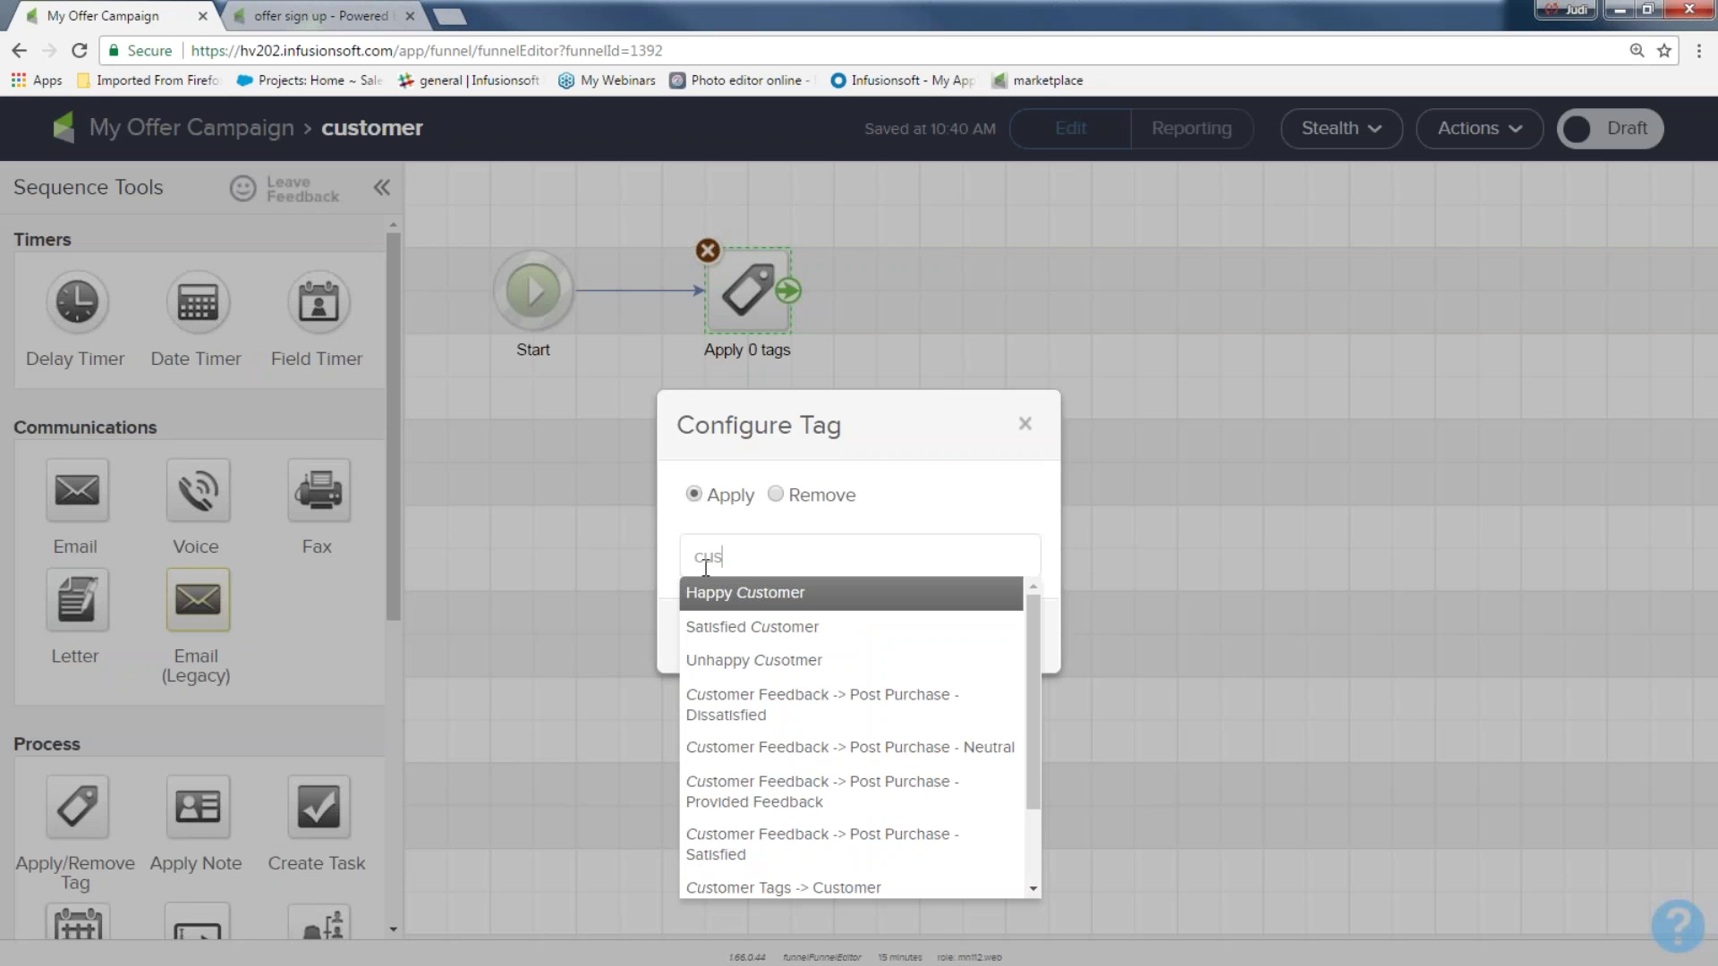
pyautogui.click(755, 884)
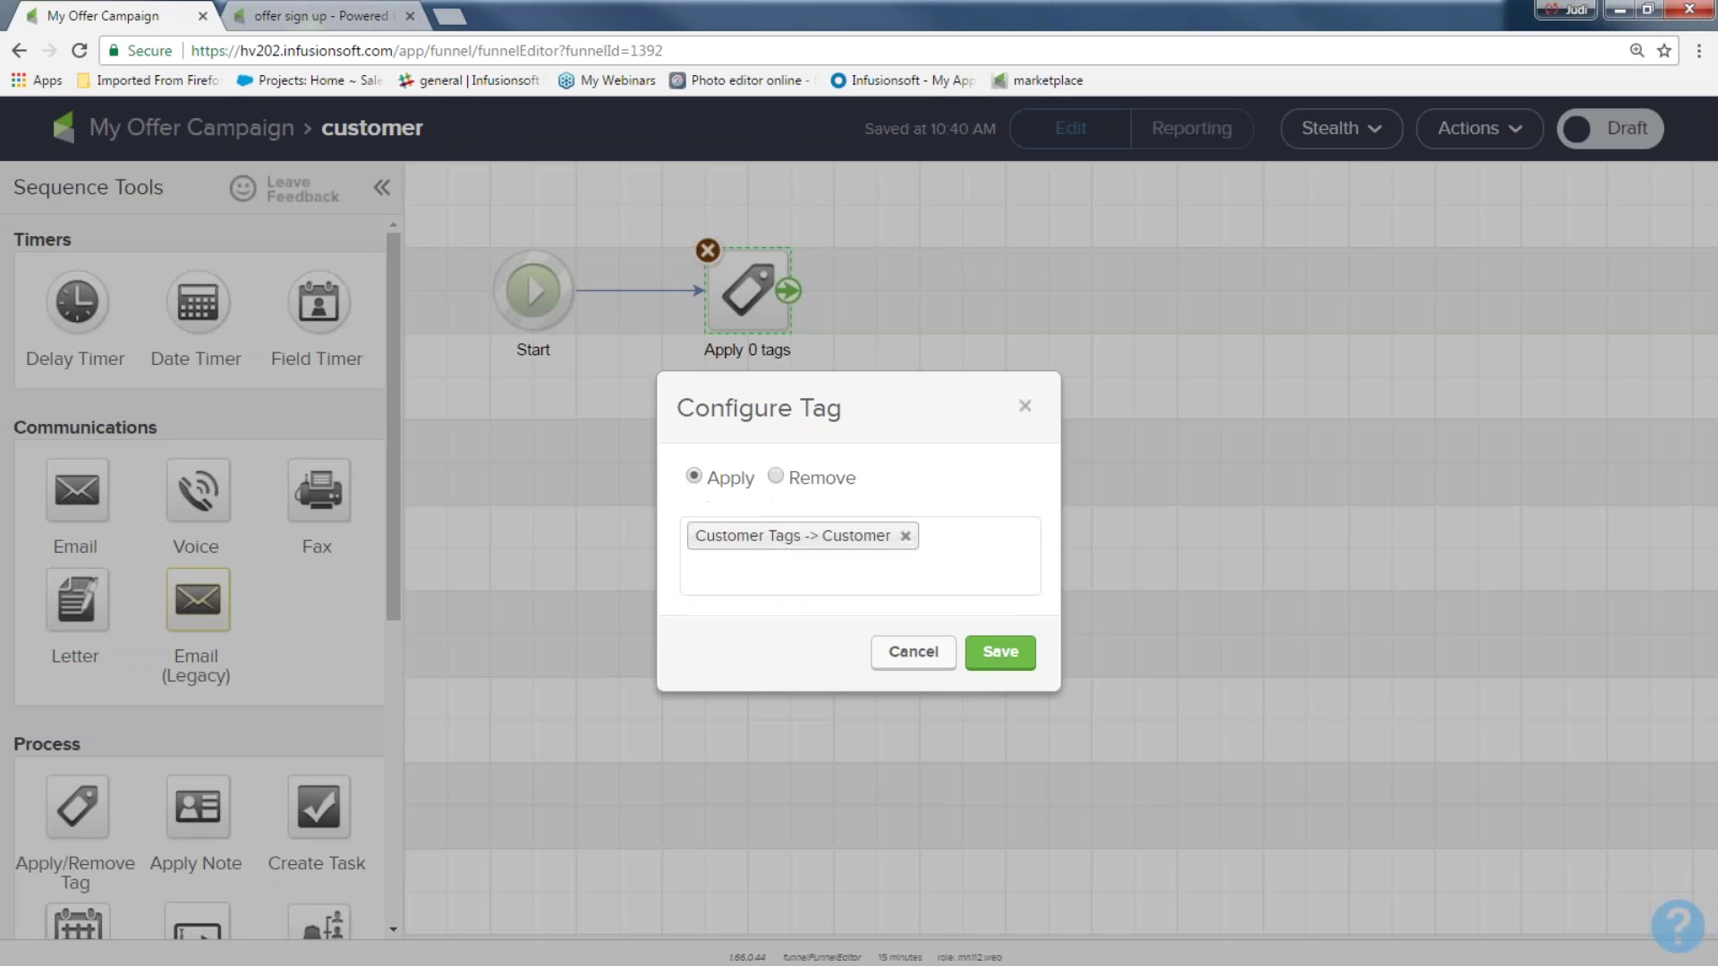
pyautogui.click(1003, 656)
# Add an email step named 'welcomer' after the tag step
pyautogui.moveTo(65, 489); pyautogui.dragTo(914, 258)
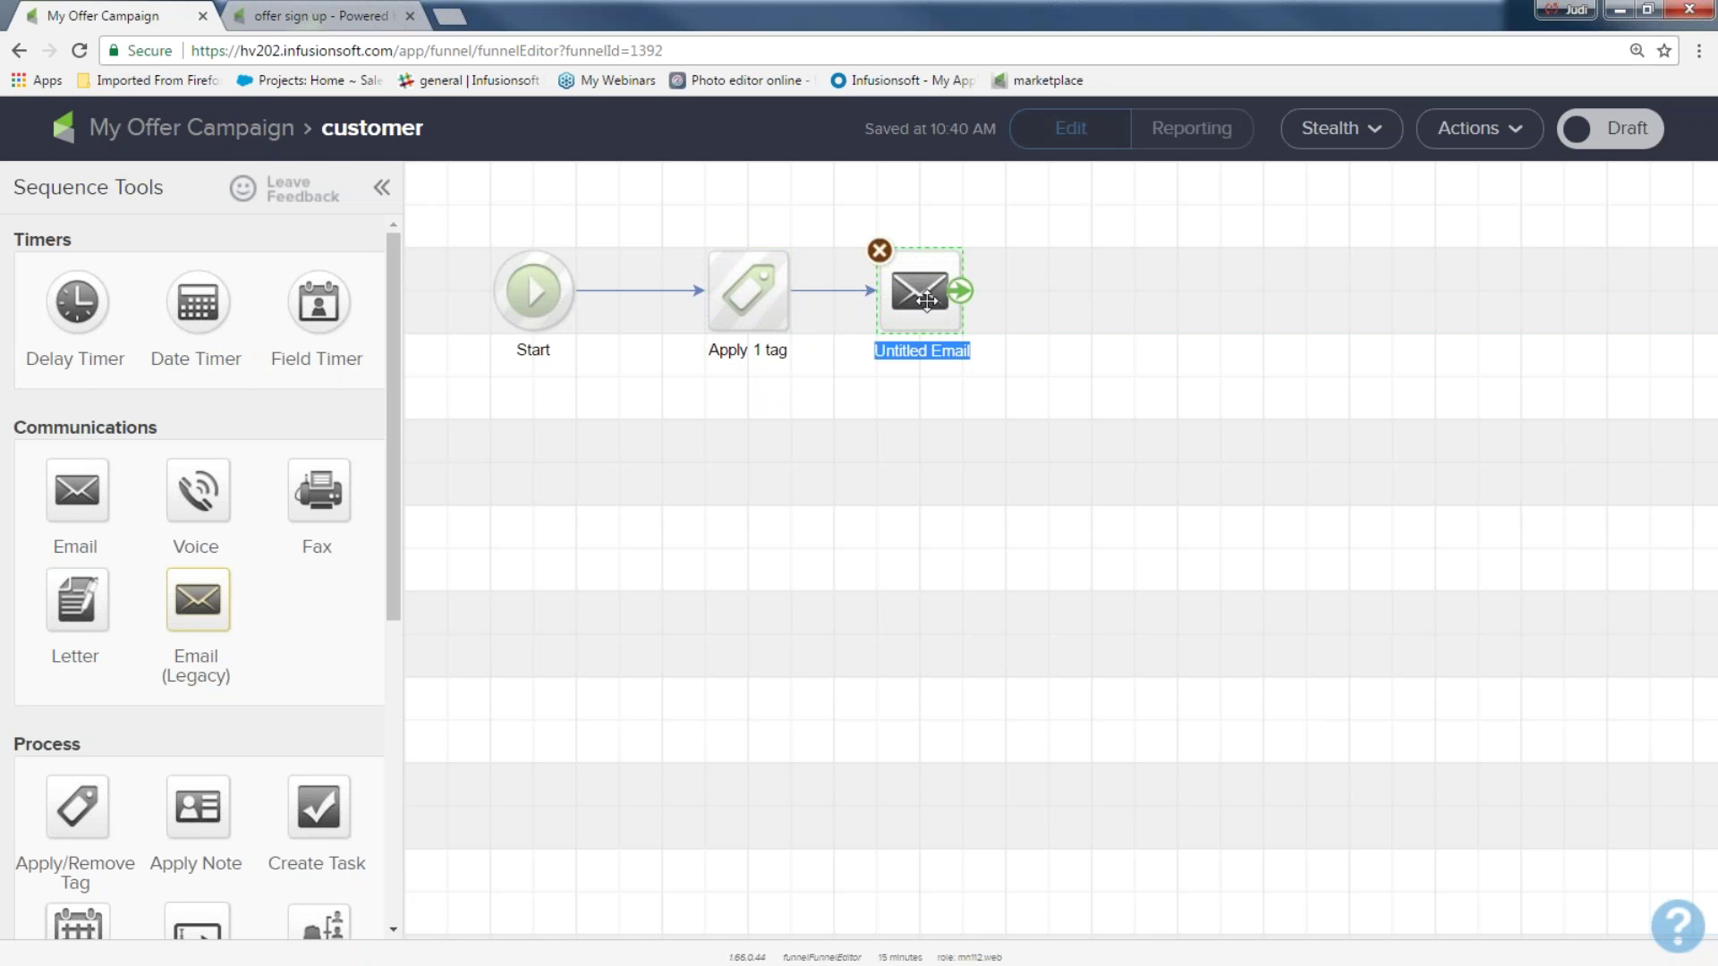
pyautogui.write('welocme')
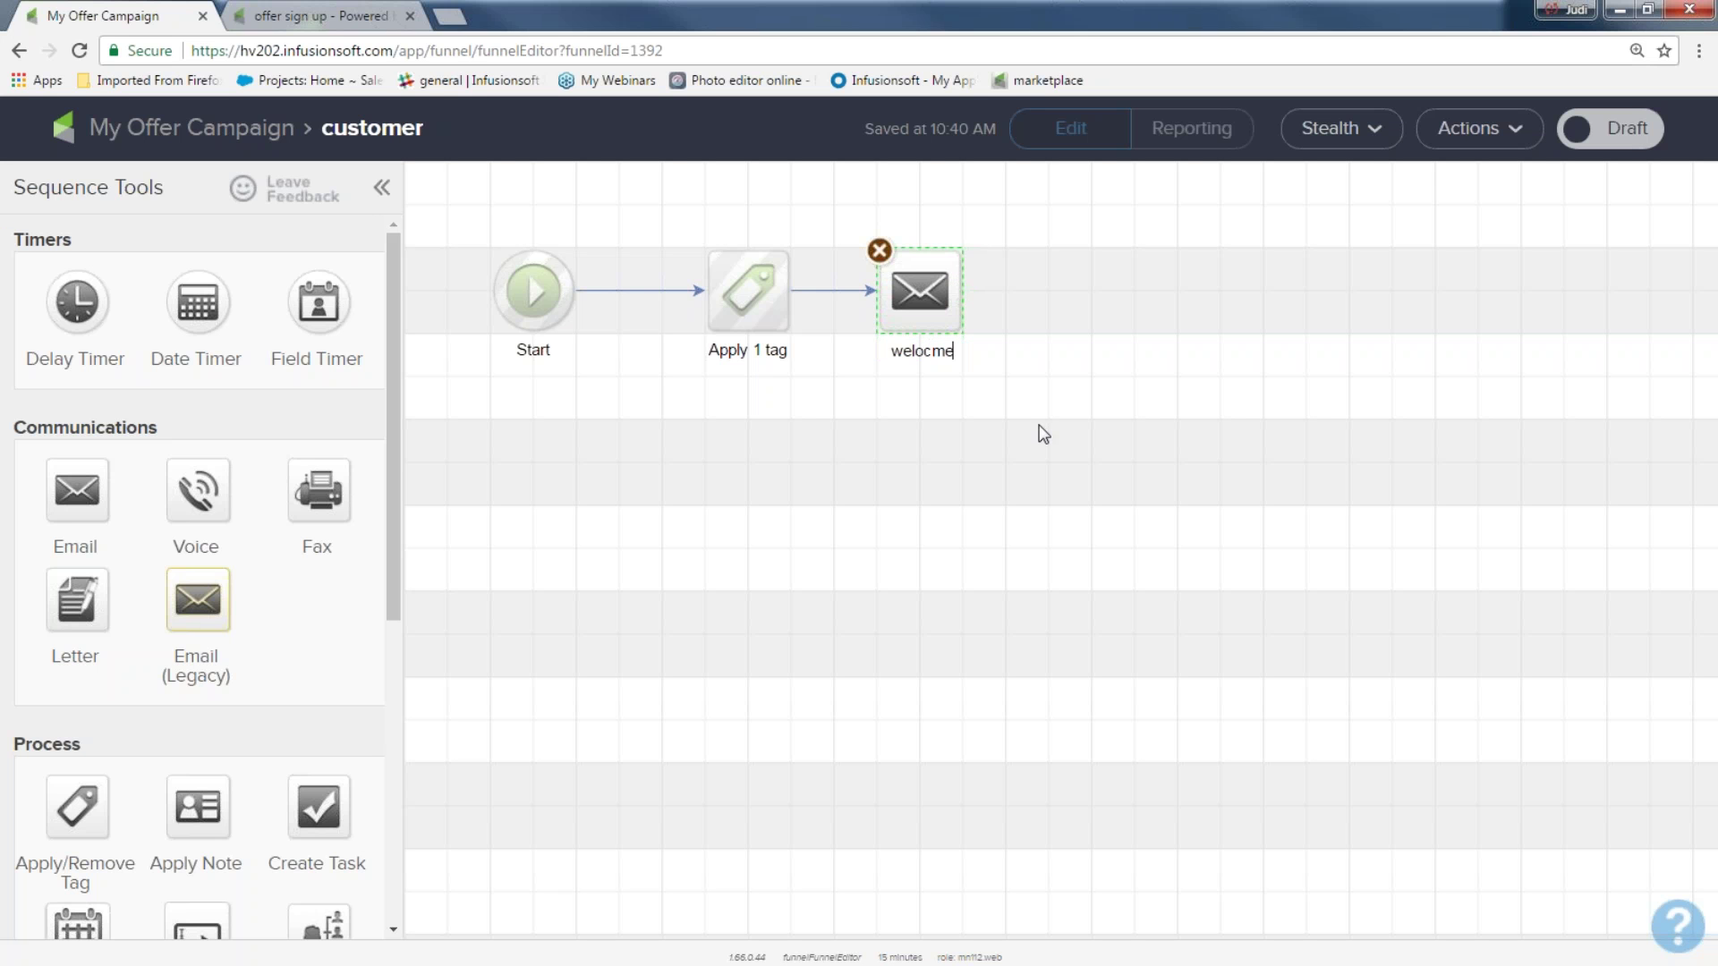
pyautogui.press('BackSpace')
pyautogui.press('BackSpace')
pyautogui.press('BackSpace')
pyautogui.press('BackSpace')
pyautogui.write('comer')
# Add a 1-day delay timer after the welcomer email, followed by another email step
pyautogui.moveTo(96, 309); pyautogui.dragTo(1088, 290)
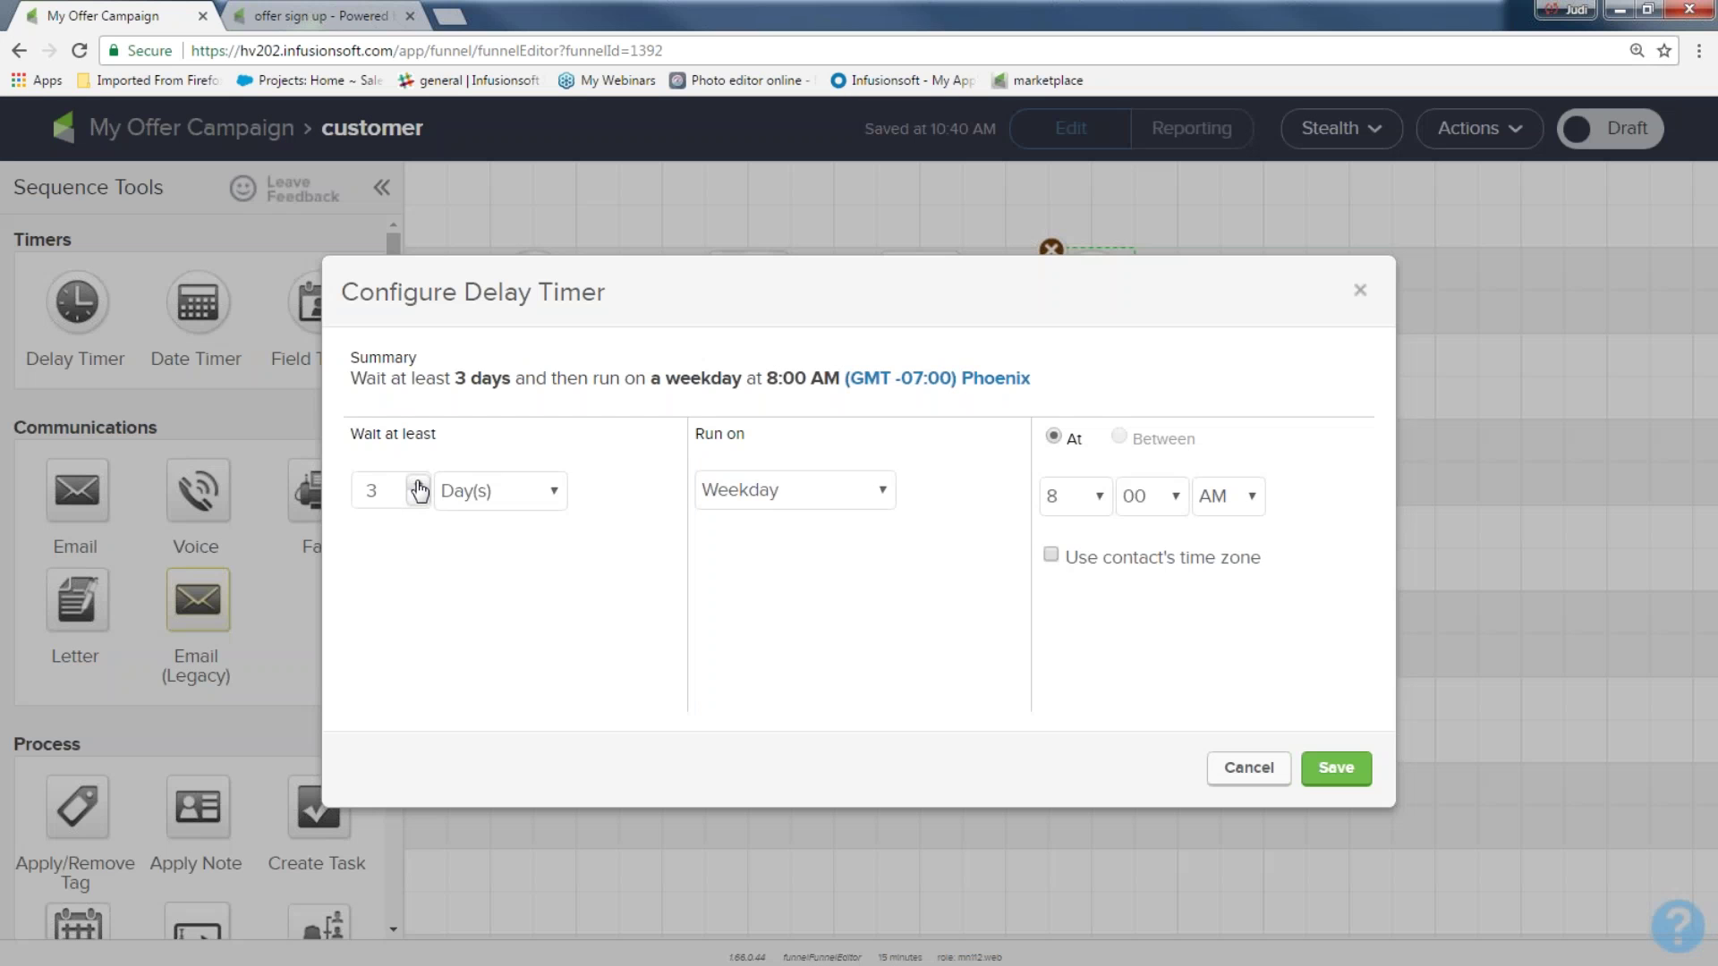
pyautogui.click(418, 486)
pyautogui.click(418, 499)
pyautogui.click(418, 499)
pyautogui.click(418, 499)
pyautogui.click(1333, 768)
pyautogui.moveTo(81, 484); pyautogui.dragTo(1279, 260)
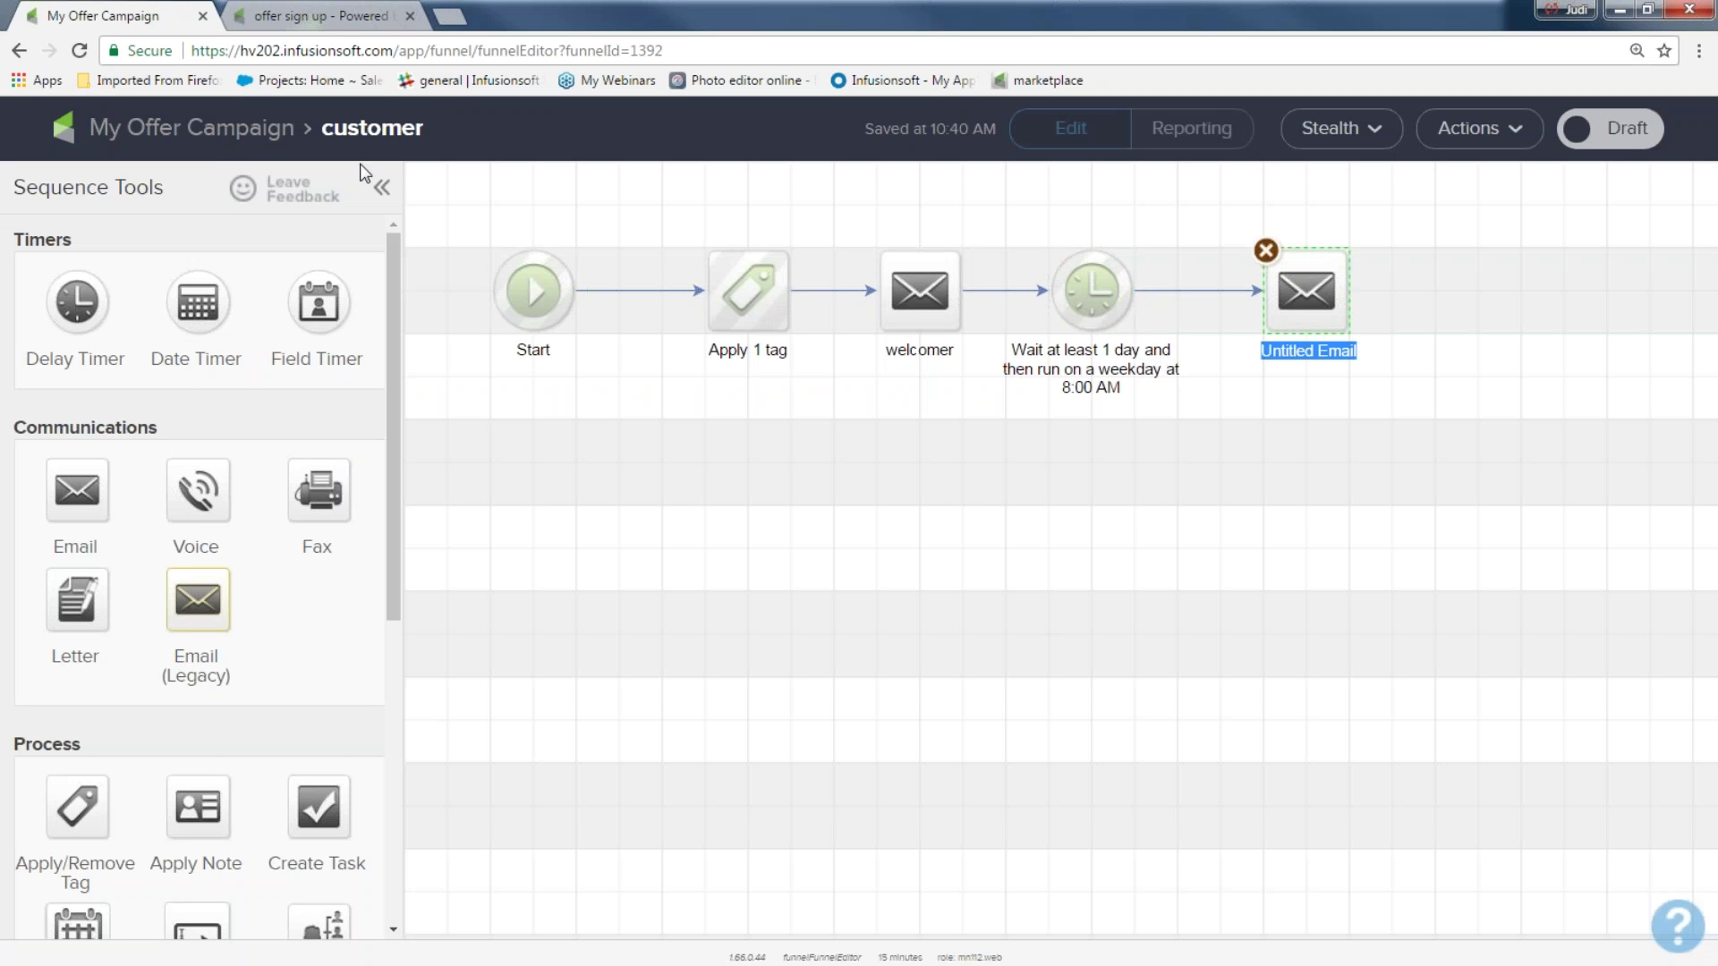
# Return to the My Offer Campaign canvas and select each of its four elements in turn
pyautogui.click(211, 134)
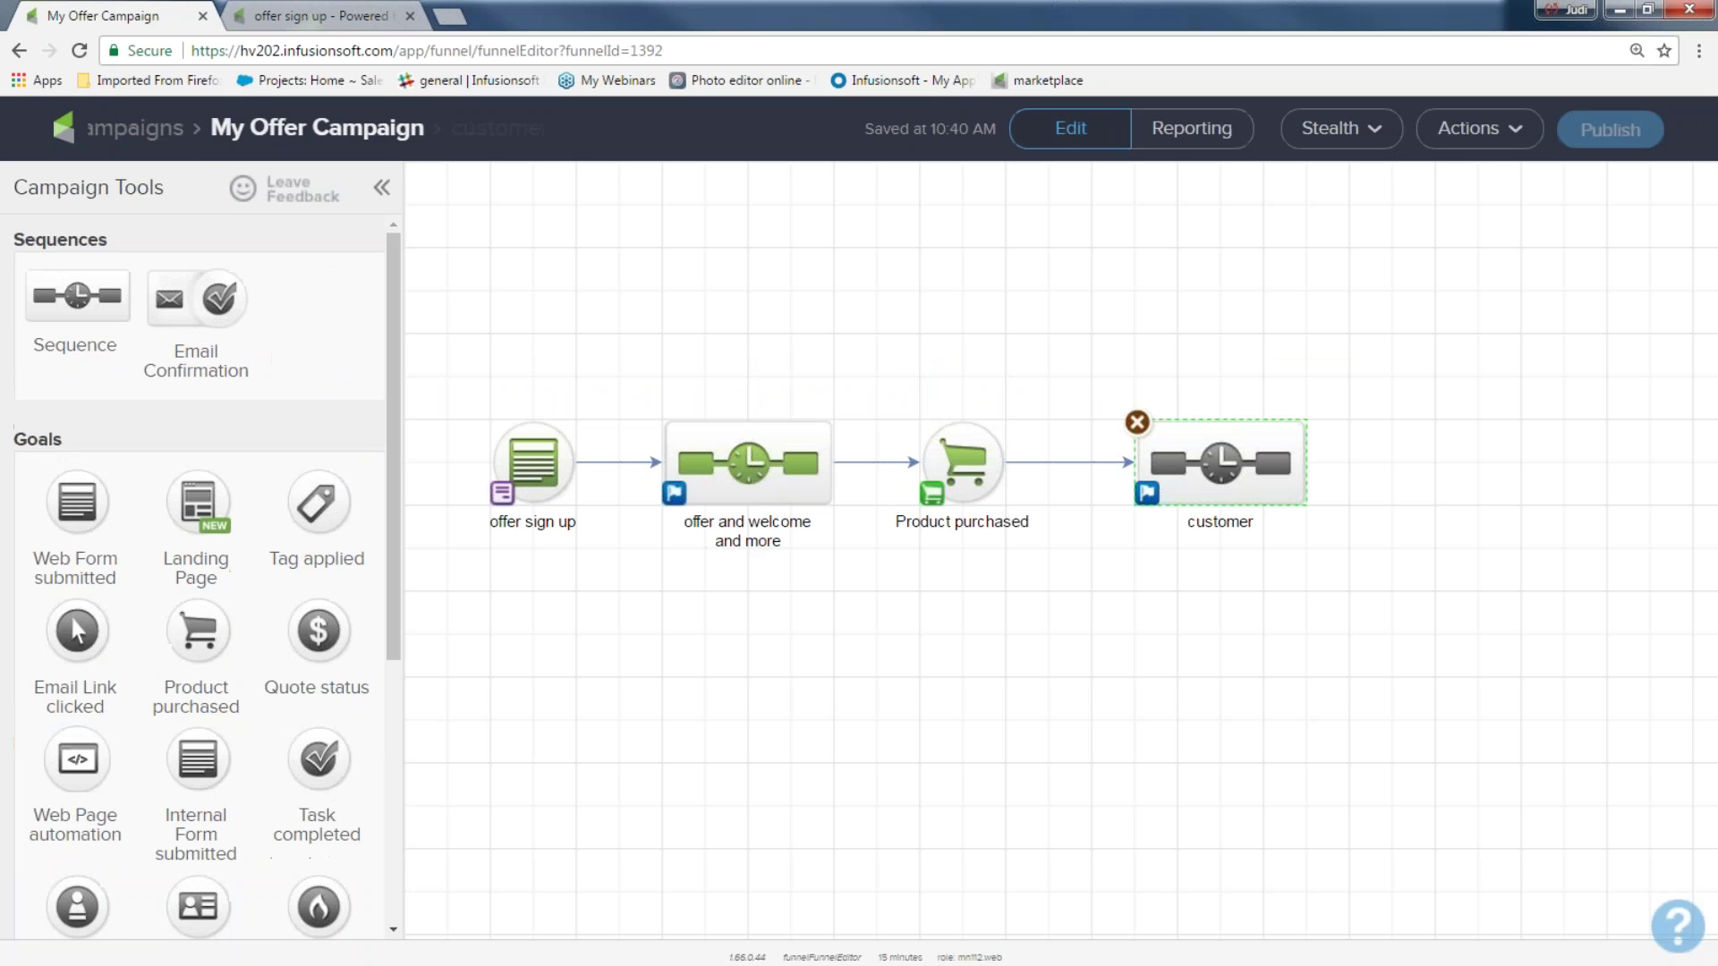
pyautogui.moveTo(476, 384); pyautogui.dragTo(614, 556)
pyautogui.moveTo(623, 370); pyautogui.dragTo(841, 561)
pyautogui.moveTo(870, 397); pyautogui.dragTo(1074, 474)
pyautogui.moveTo(1081, 385); pyautogui.dragTo(1373, 562)
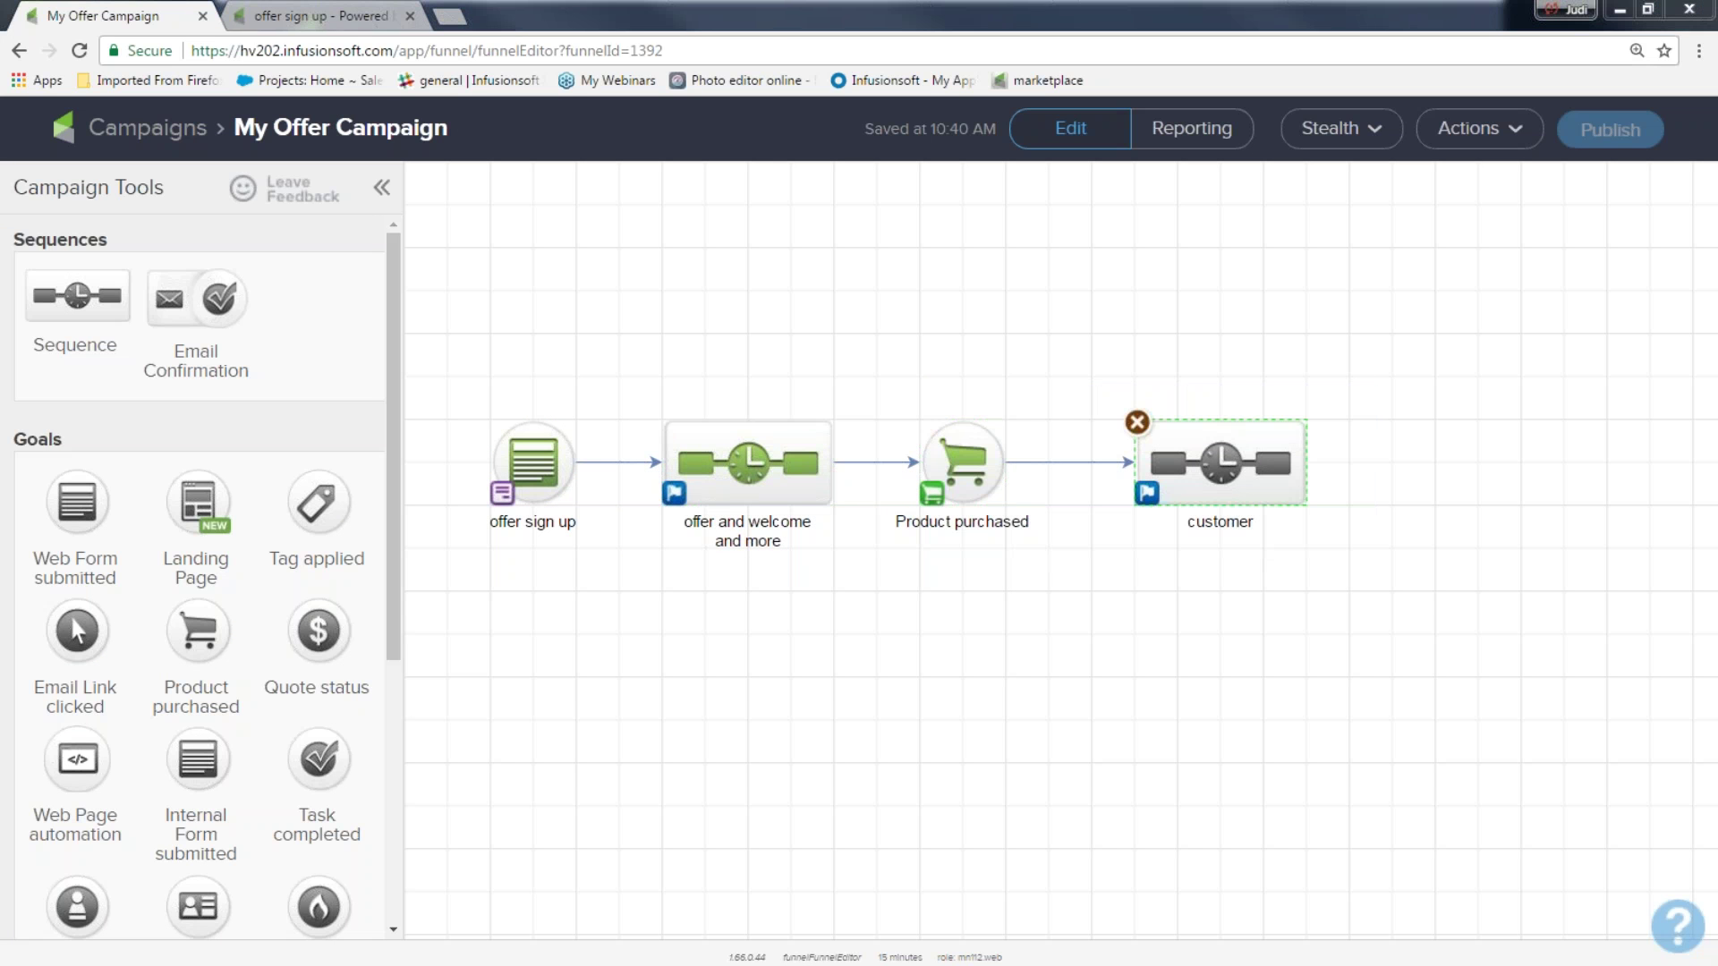
# Annotate the campaign diagram with circles, check marks and cross-outs over the goals and sequences
pyautogui.moveTo(461, 376)
pyautogui.mouseDown()
pyautogui.moveTo(458, 452)
pyautogui.moveTo(601, 512)
pyautogui.moveTo(450, 379)
pyautogui.mouseUp()
pyautogui.moveTo(638, 289)
pyautogui.mouseDown()
pyautogui.moveTo(703, 244)
pyautogui.moveTo(810, 451)
pyautogui.moveTo(850, 488)
pyautogui.mouseUp()
pyautogui.moveTo(819, 320); pyautogui.dragTo(680, 612)
pyautogui.moveTo(877, 351)
pyautogui.mouseDown()
pyautogui.moveTo(1070, 550)
pyautogui.moveTo(1438, 405)
pyautogui.moveTo(821, 417)
pyautogui.mouseUp()
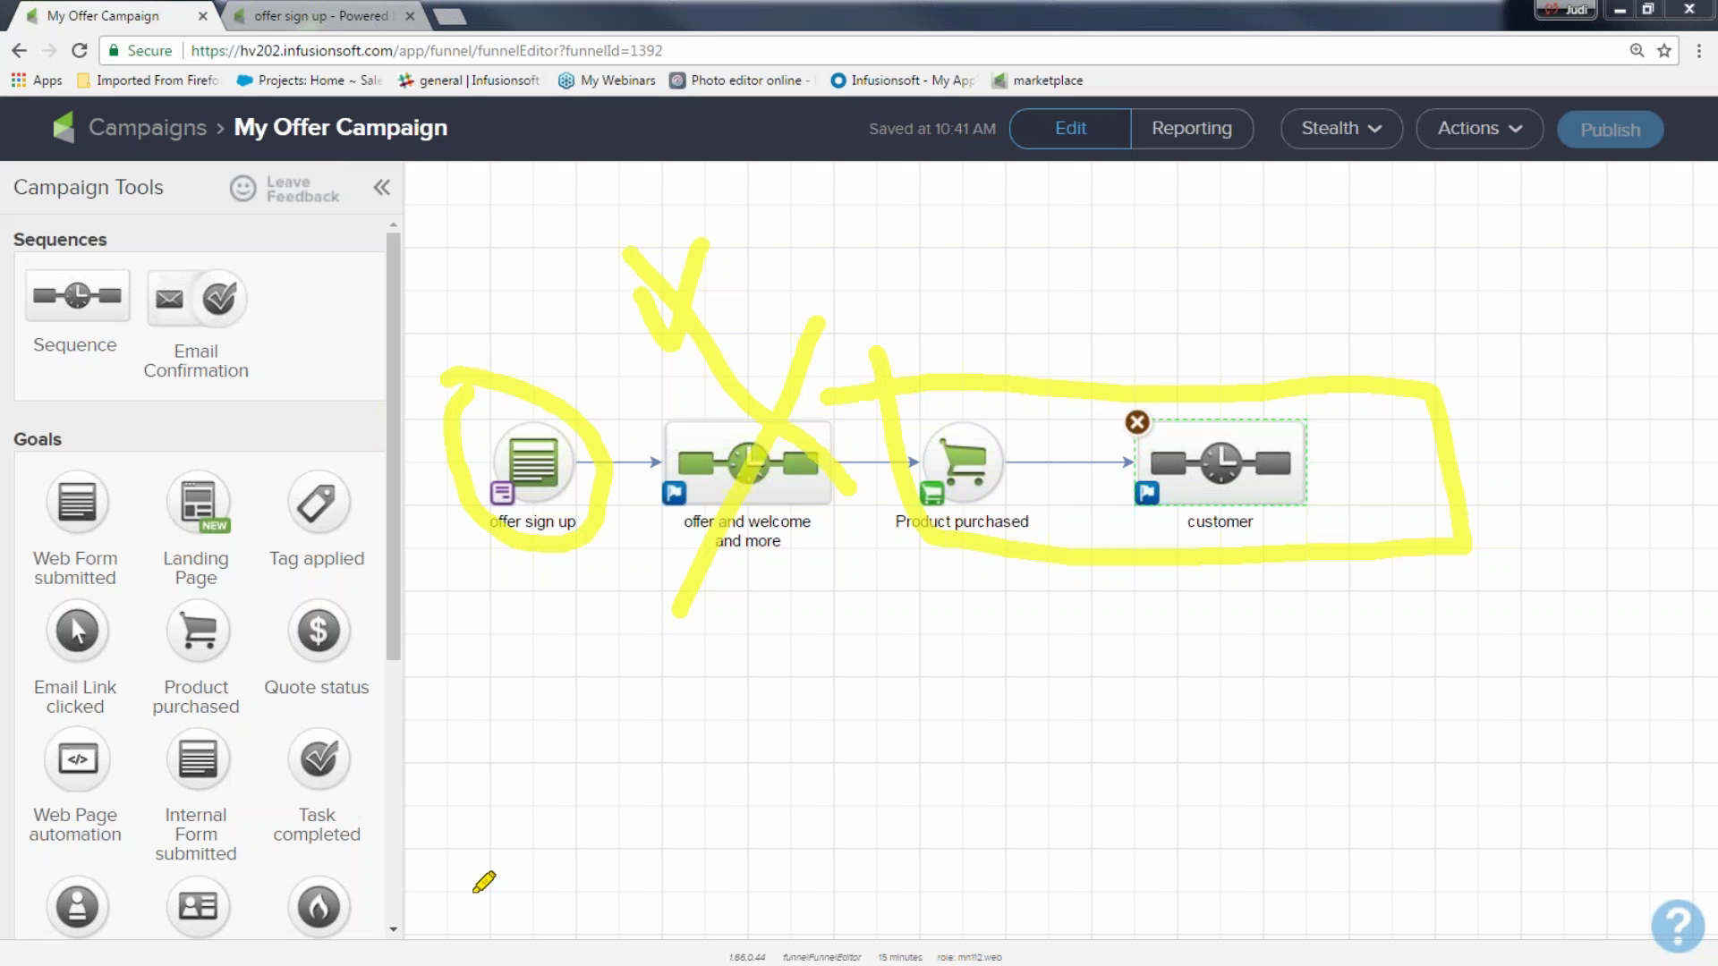
pyautogui.moveTo(454, 363)
pyautogui.mouseDown()
pyautogui.moveTo(428, 524)
pyautogui.moveTo(644, 399)
pyautogui.moveTo(453, 394)
pyautogui.mouseUp()
pyautogui.moveTo(624, 683); pyautogui.dragTo(671, 616)
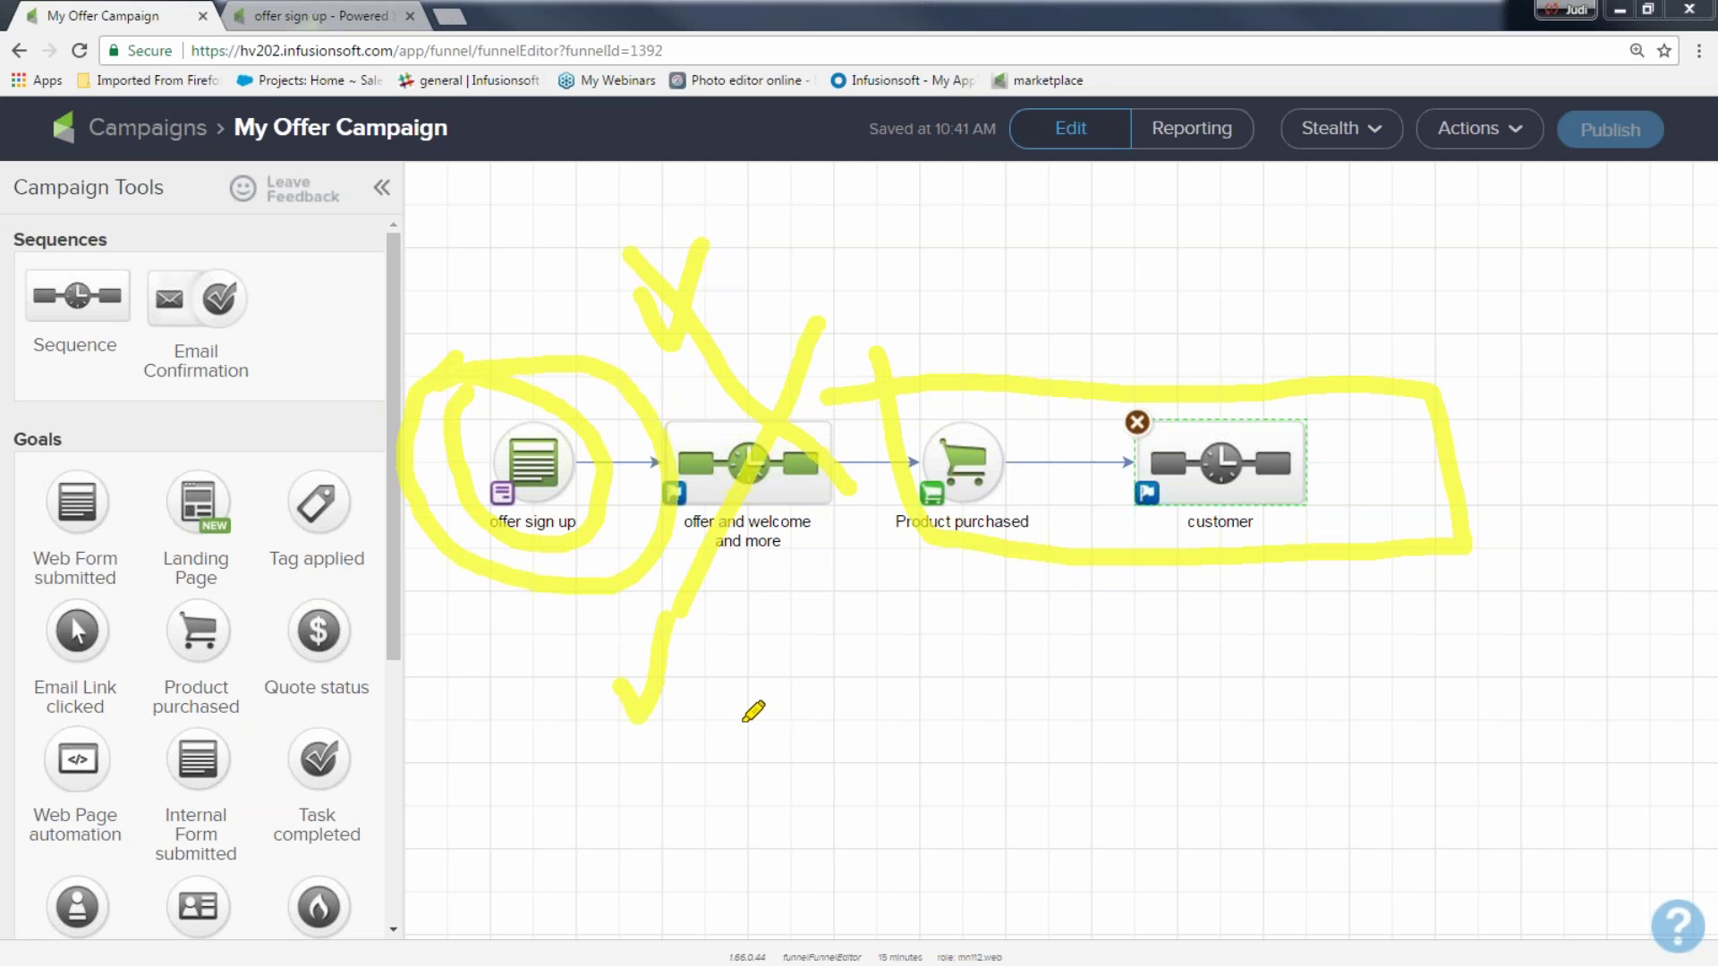
pyautogui.moveTo(703, 696)
pyautogui.mouseDown()
pyautogui.moveTo(713, 710)
pyautogui.moveTo(771, 619)
pyautogui.mouseUp()
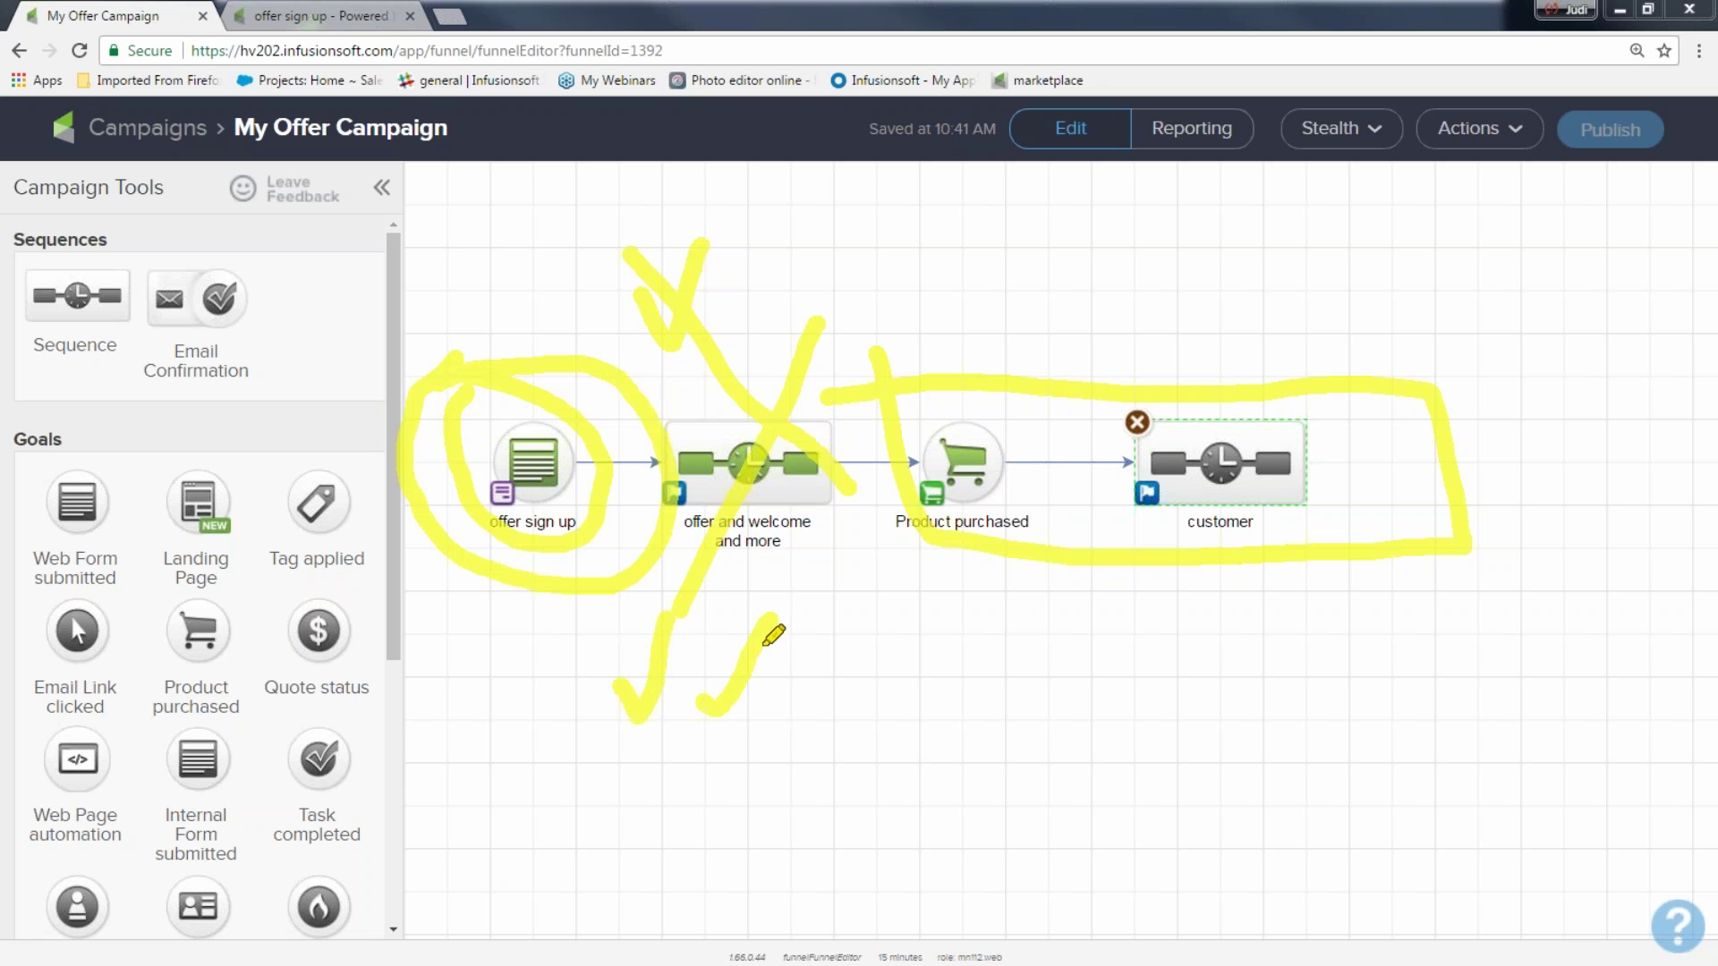
pyautogui.moveTo(651, 422); pyautogui.dragTo(859, 725)
pyautogui.moveTo(792, 465); pyautogui.dragTo(669, 682)
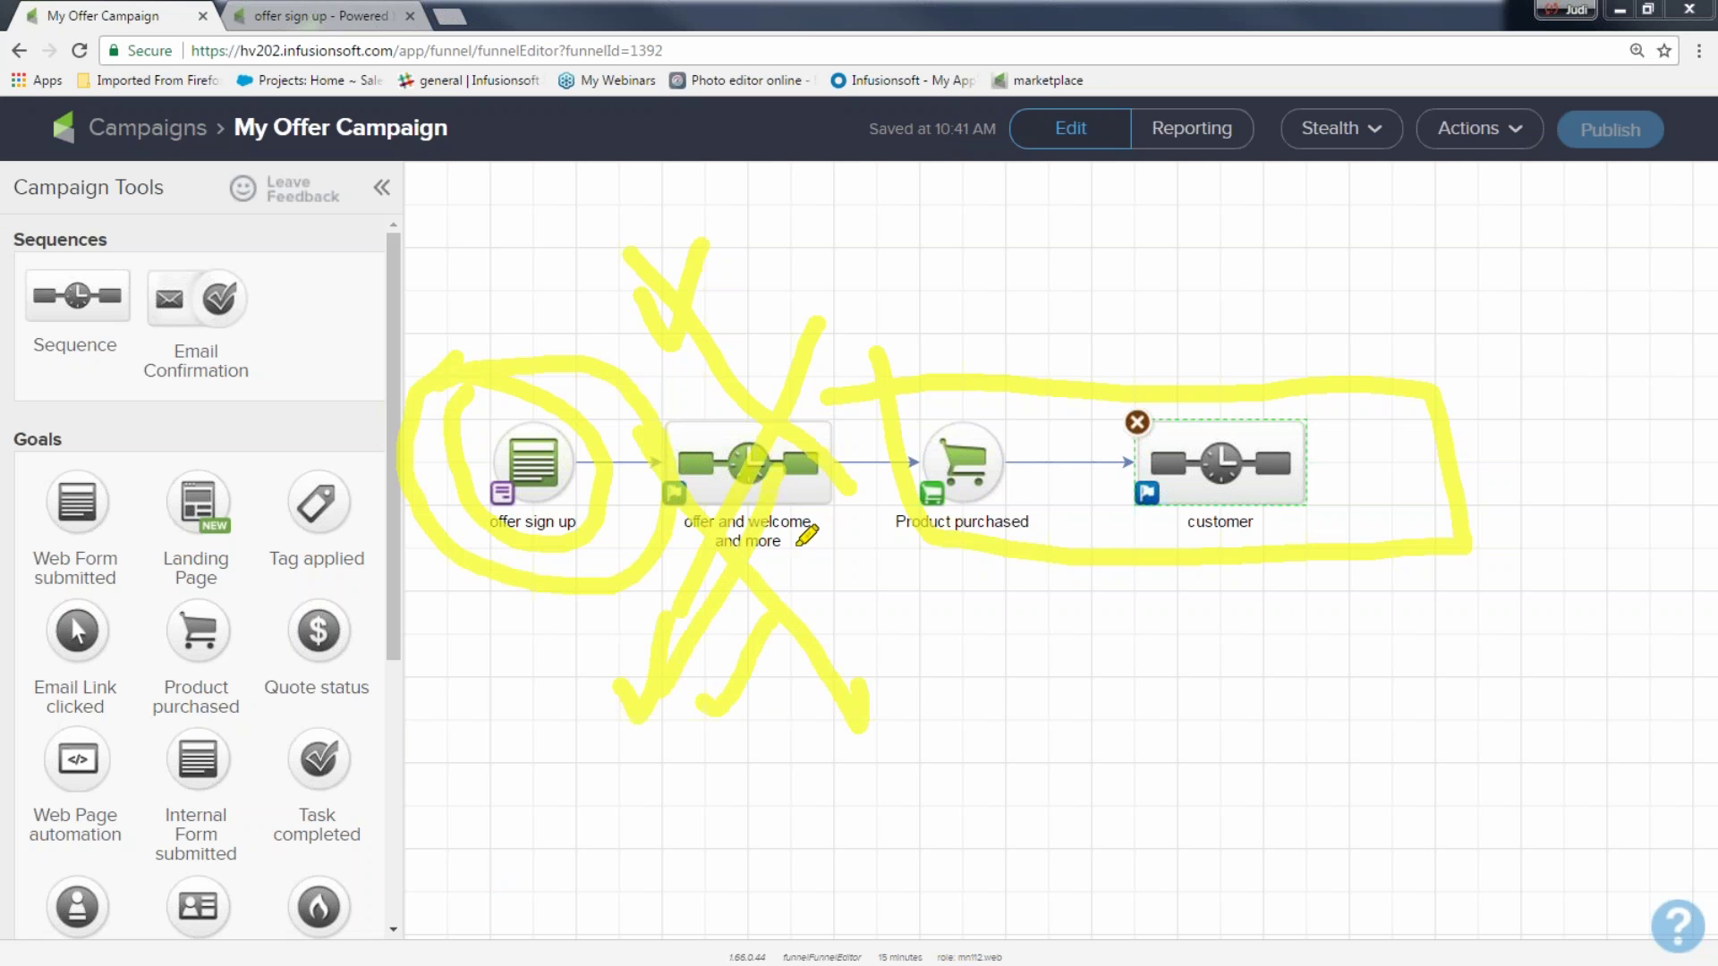
pyautogui.moveTo(824, 569)
pyautogui.mouseDown()
pyautogui.moveTo(1024, 592)
pyautogui.moveTo(1020, 572)
pyautogui.mouseUp()
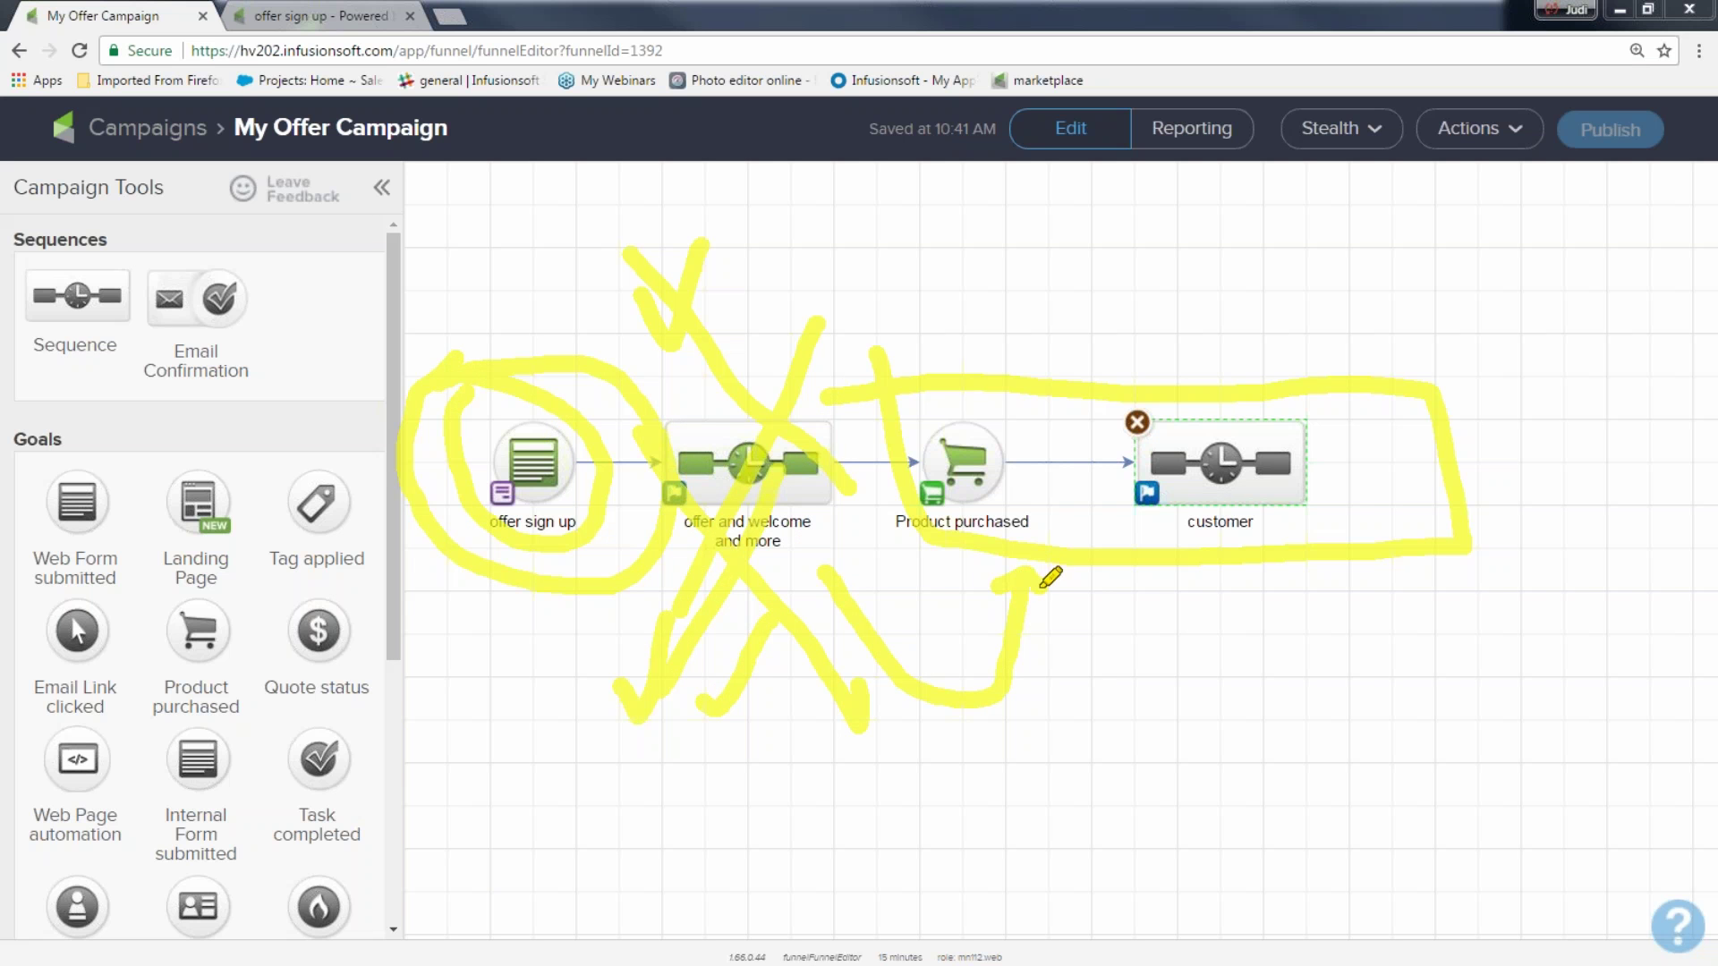
pyautogui.moveTo(663, 458)
pyautogui.mouseDown()
pyautogui.moveTo(636, 501)
pyautogui.moveTo(649, 537)
pyautogui.mouseUp()
pyautogui.moveTo(1045, 584)
pyautogui.mouseDown()
pyautogui.moveTo(1092, 757)
pyautogui.moveTo(1162, 560)
pyautogui.moveTo(1136, 626)
pyautogui.moveTo(1083, 644)
pyautogui.mouseUp()
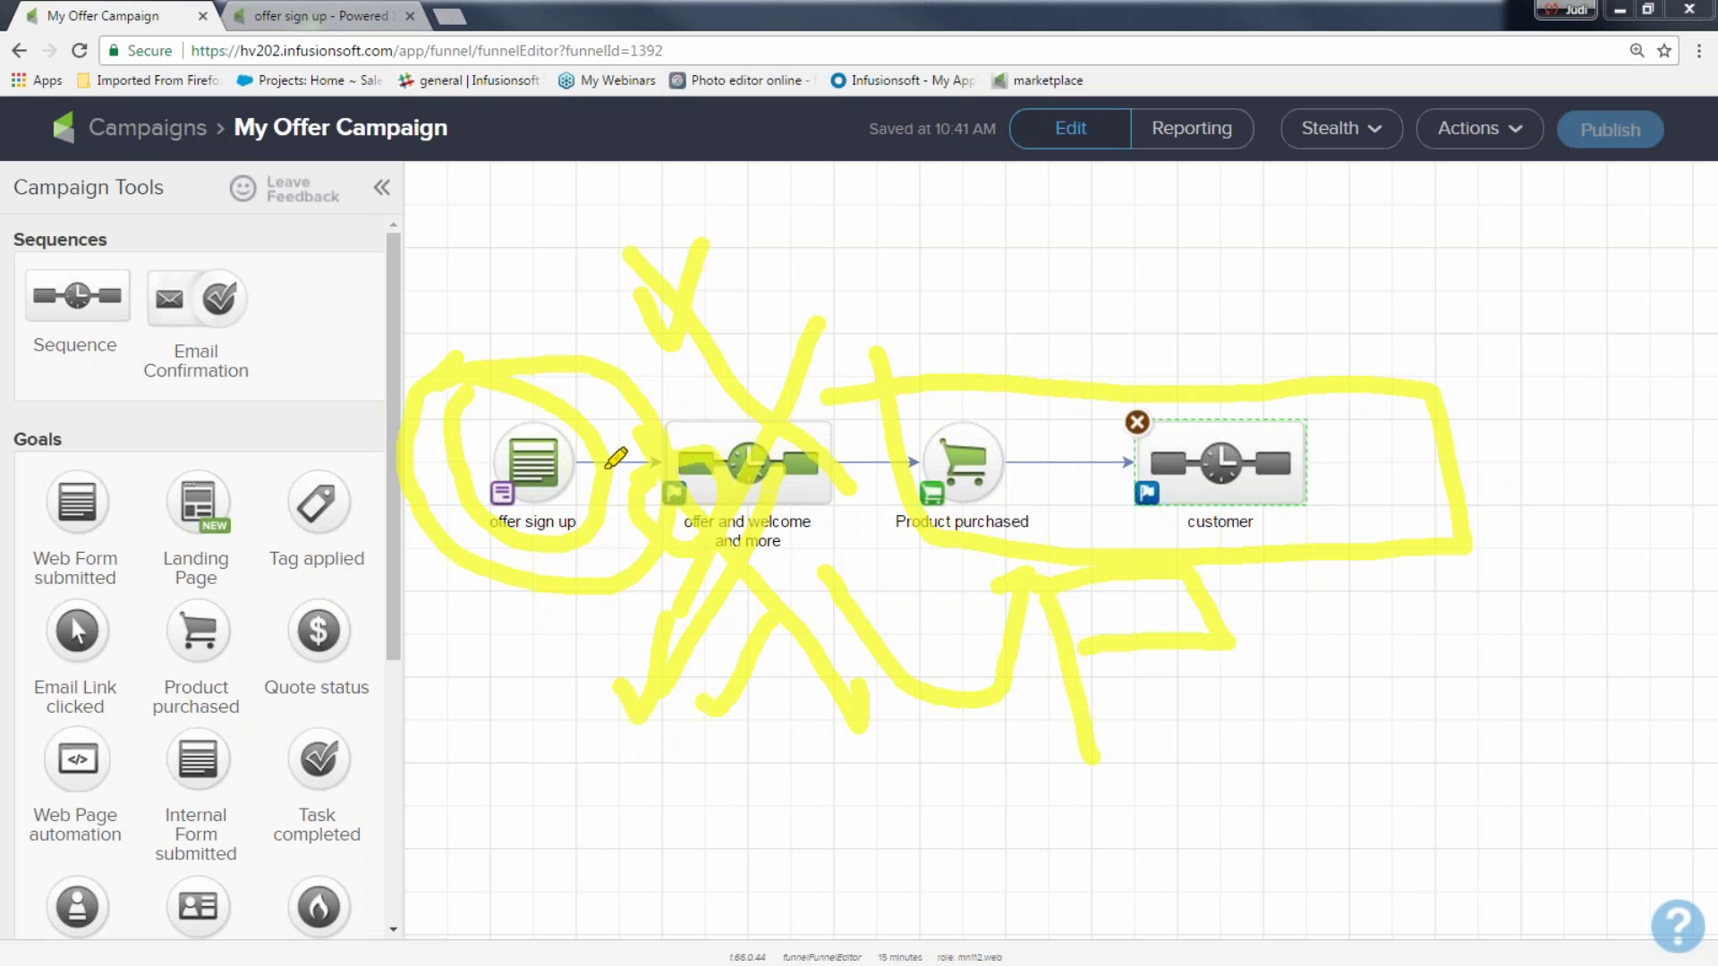
pyautogui.moveTo(646, 304); pyautogui.dragTo(872, 613)
pyautogui.moveTo(843, 328); pyautogui.dragTo(805, 385)
pyautogui.moveTo(667, 537); pyautogui.dragTo(637, 615)
pyautogui.moveTo(873, 265)
pyautogui.mouseDown()
pyautogui.moveTo(1043, 461)
pyautogui.moveTo(808, 300)
pyautogui.mouseUp()
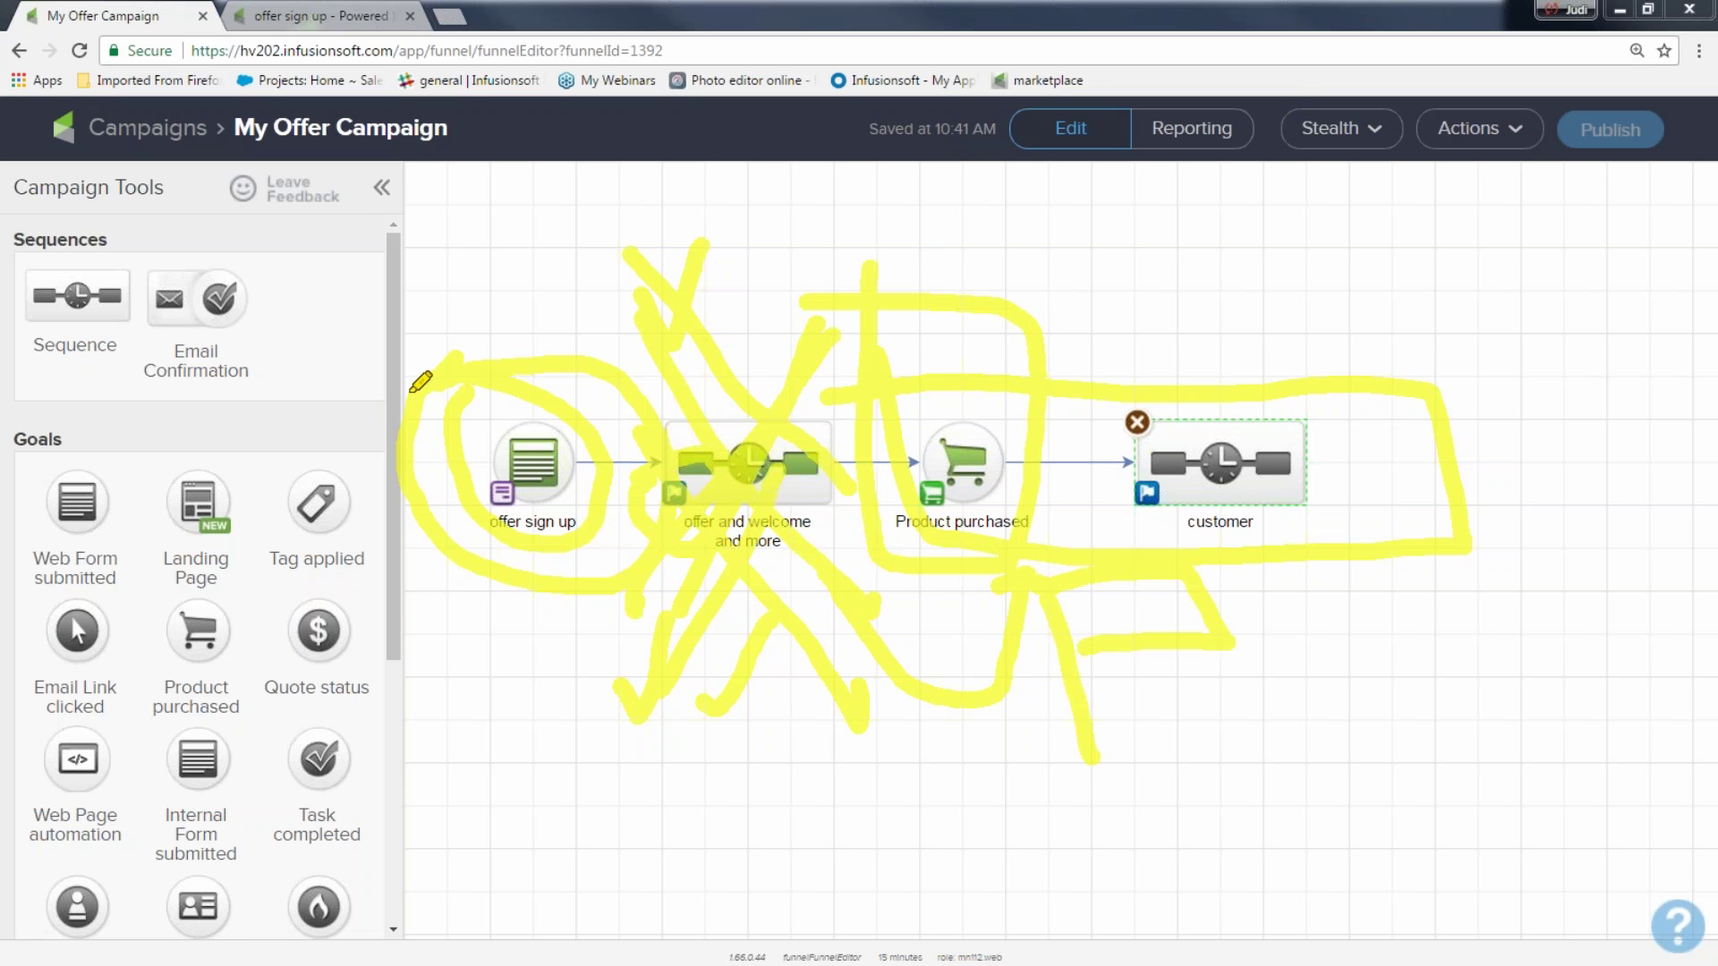
# Clear the annotations, minimize the browser, and advance to the campaign map slide
pyautogui.press('Escape')
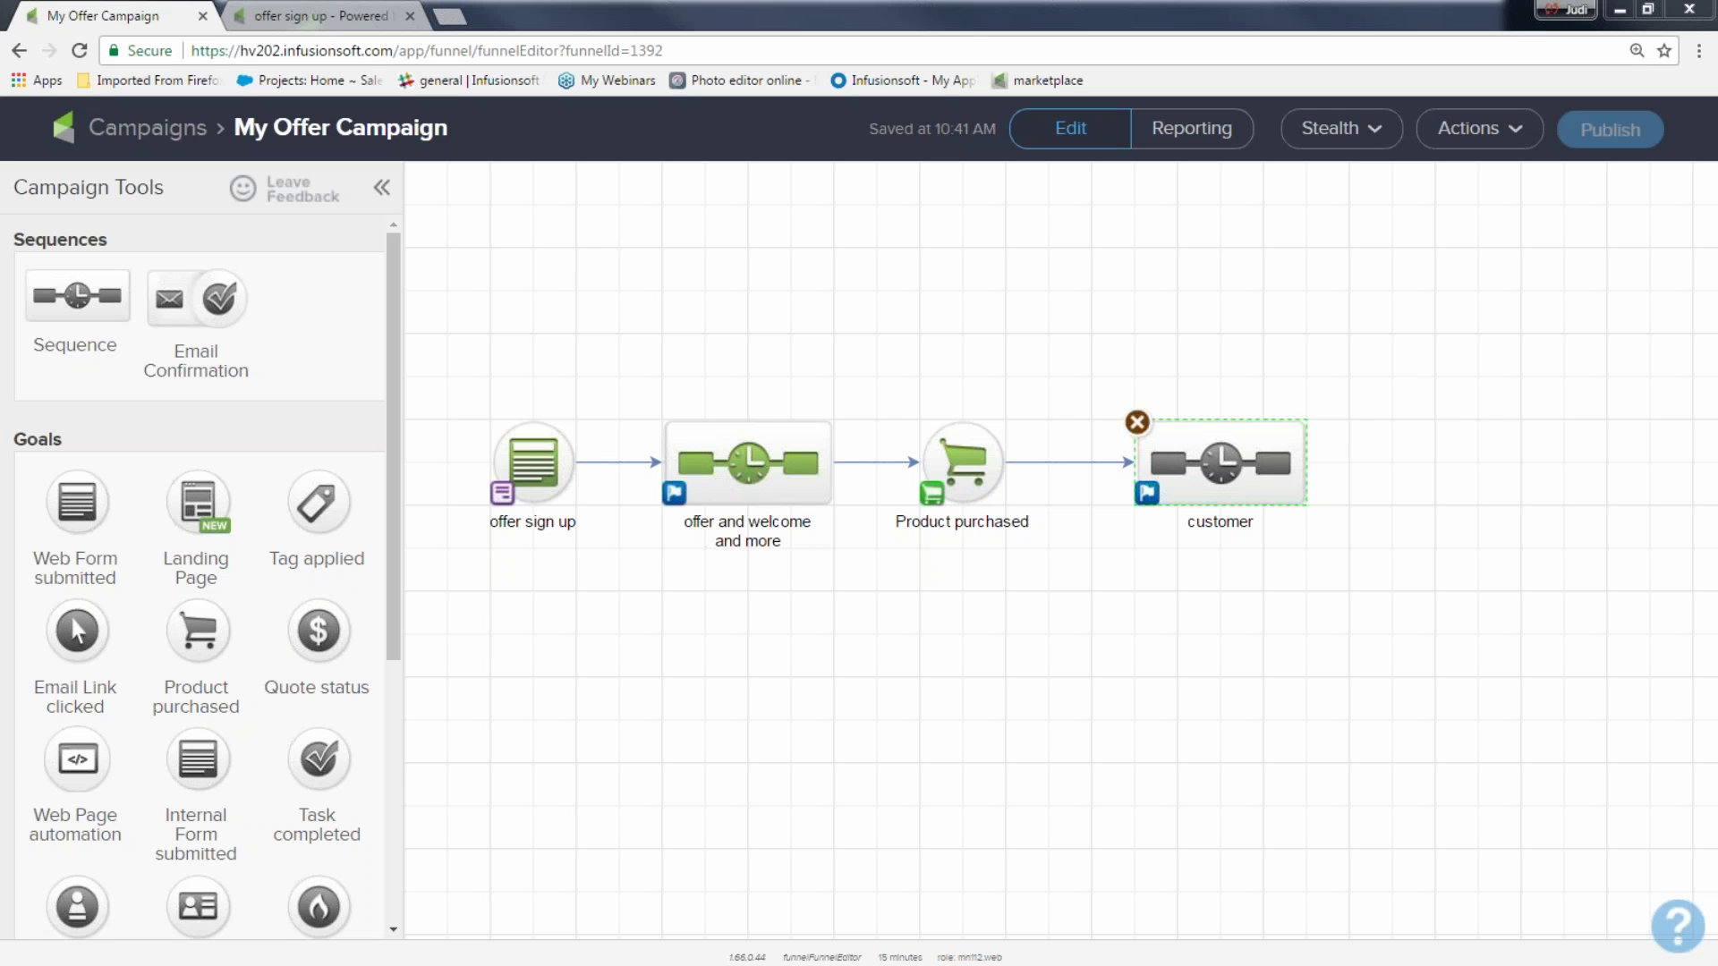
pyautogui.click(1620, 16)
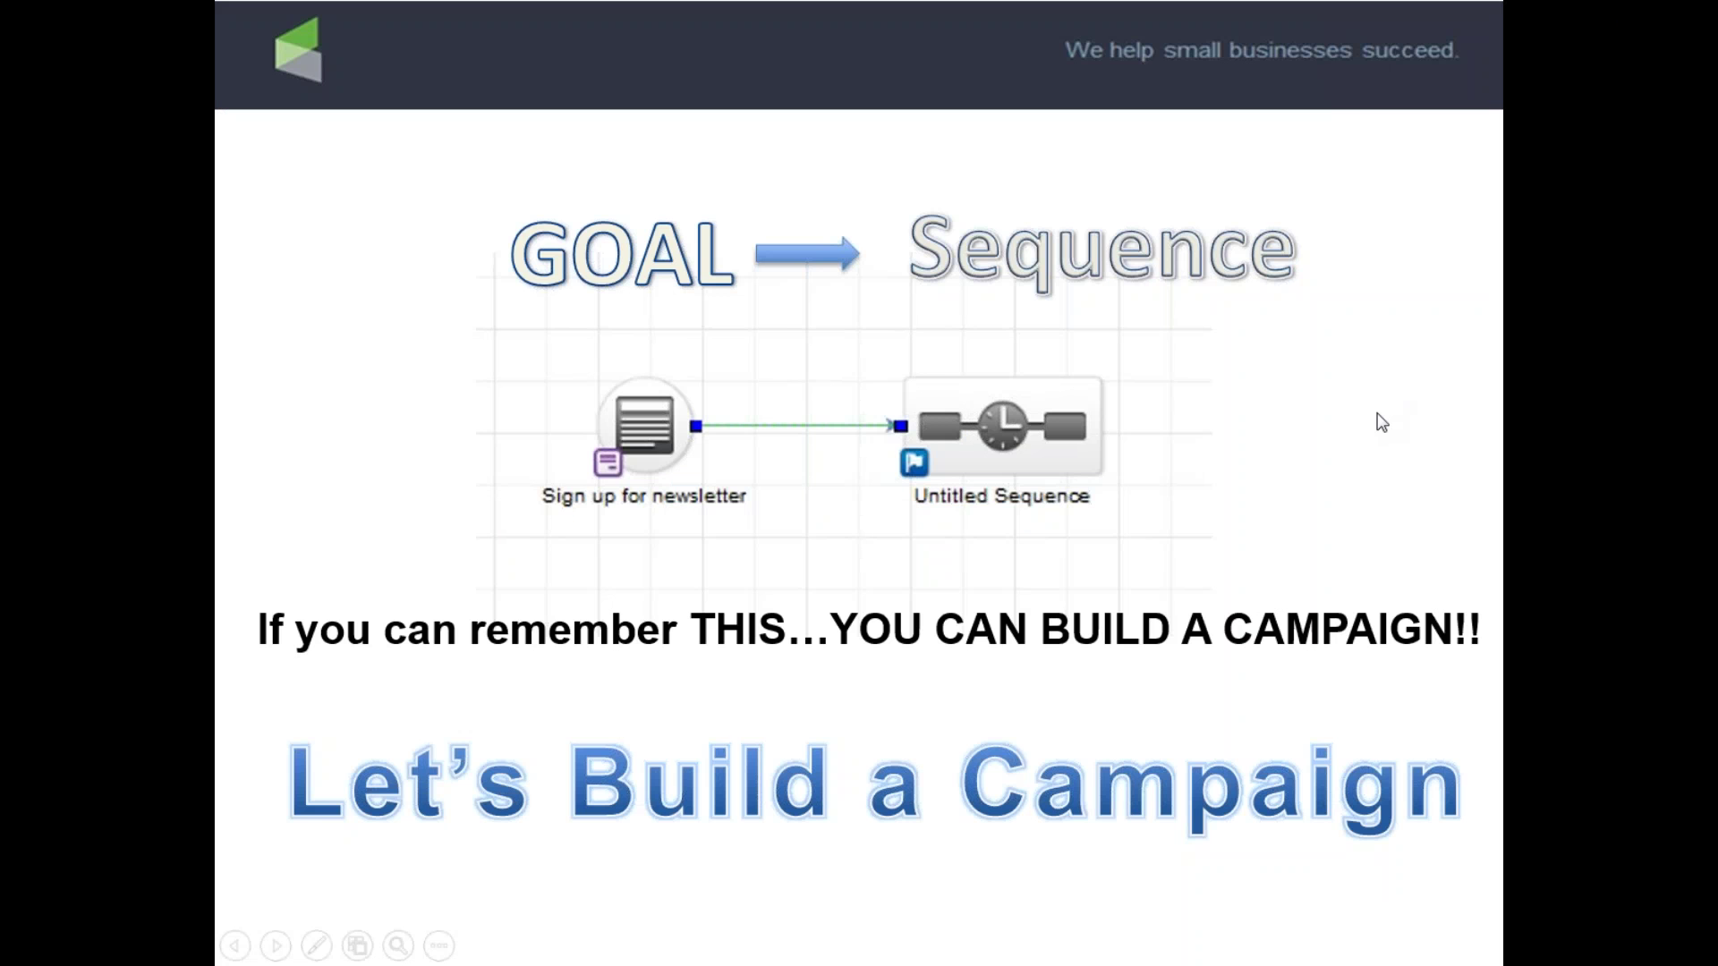
pyautogui.click(1186, 548)
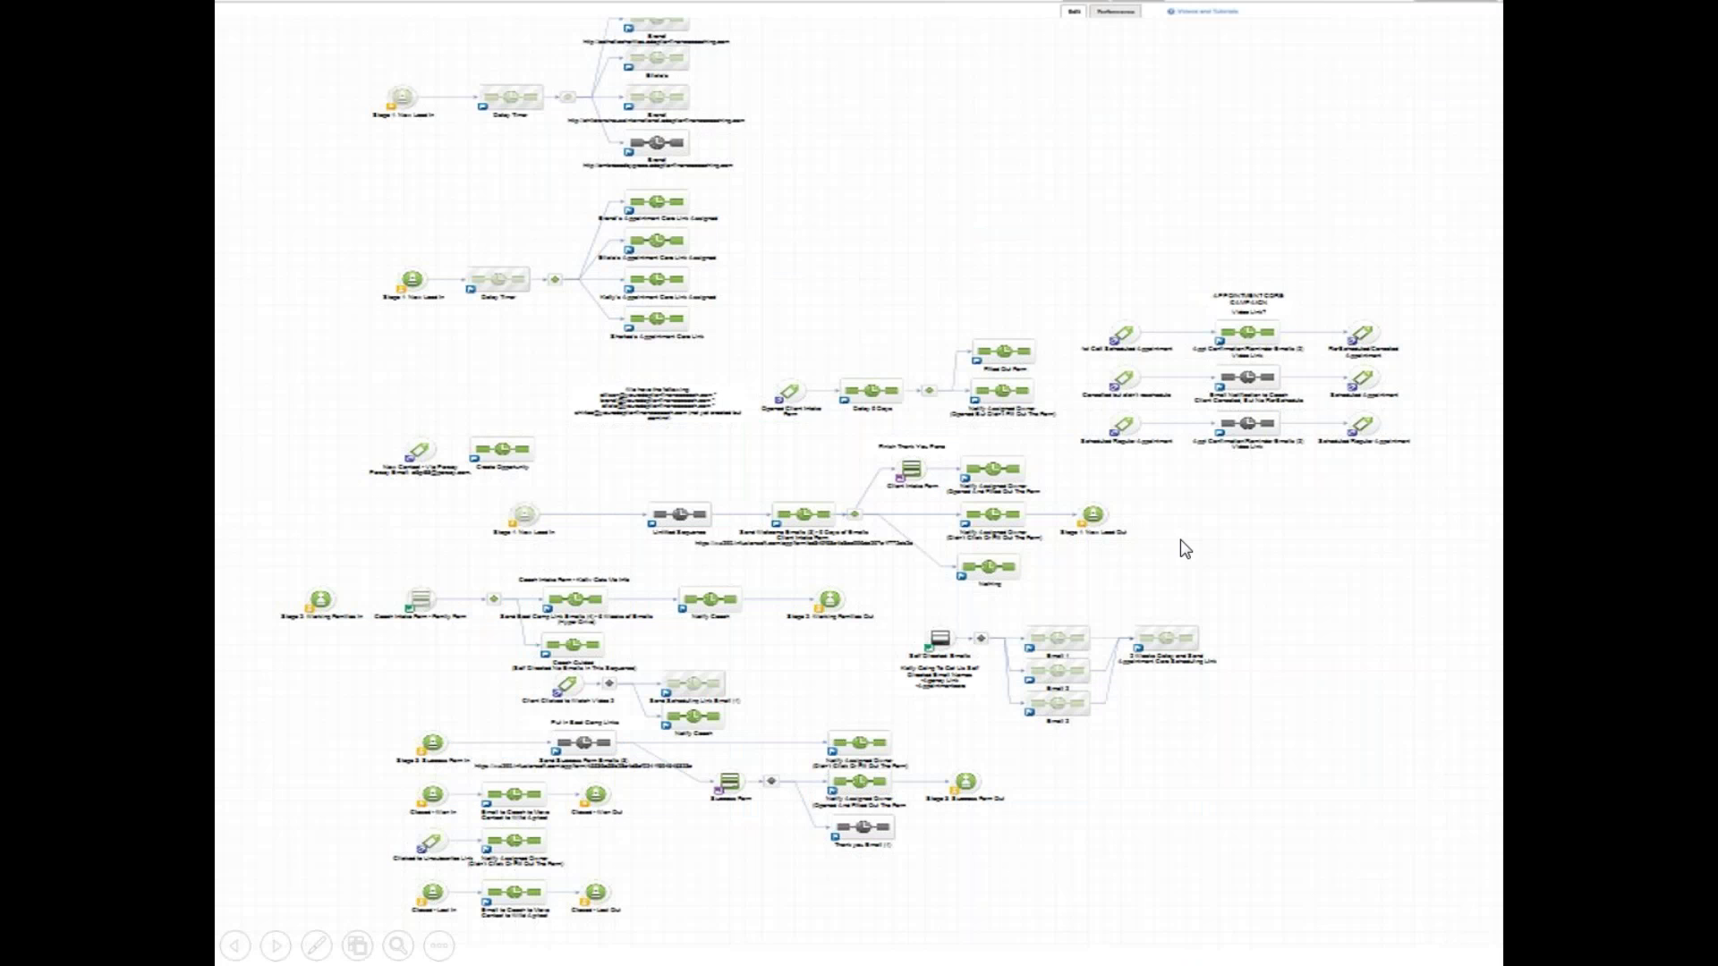
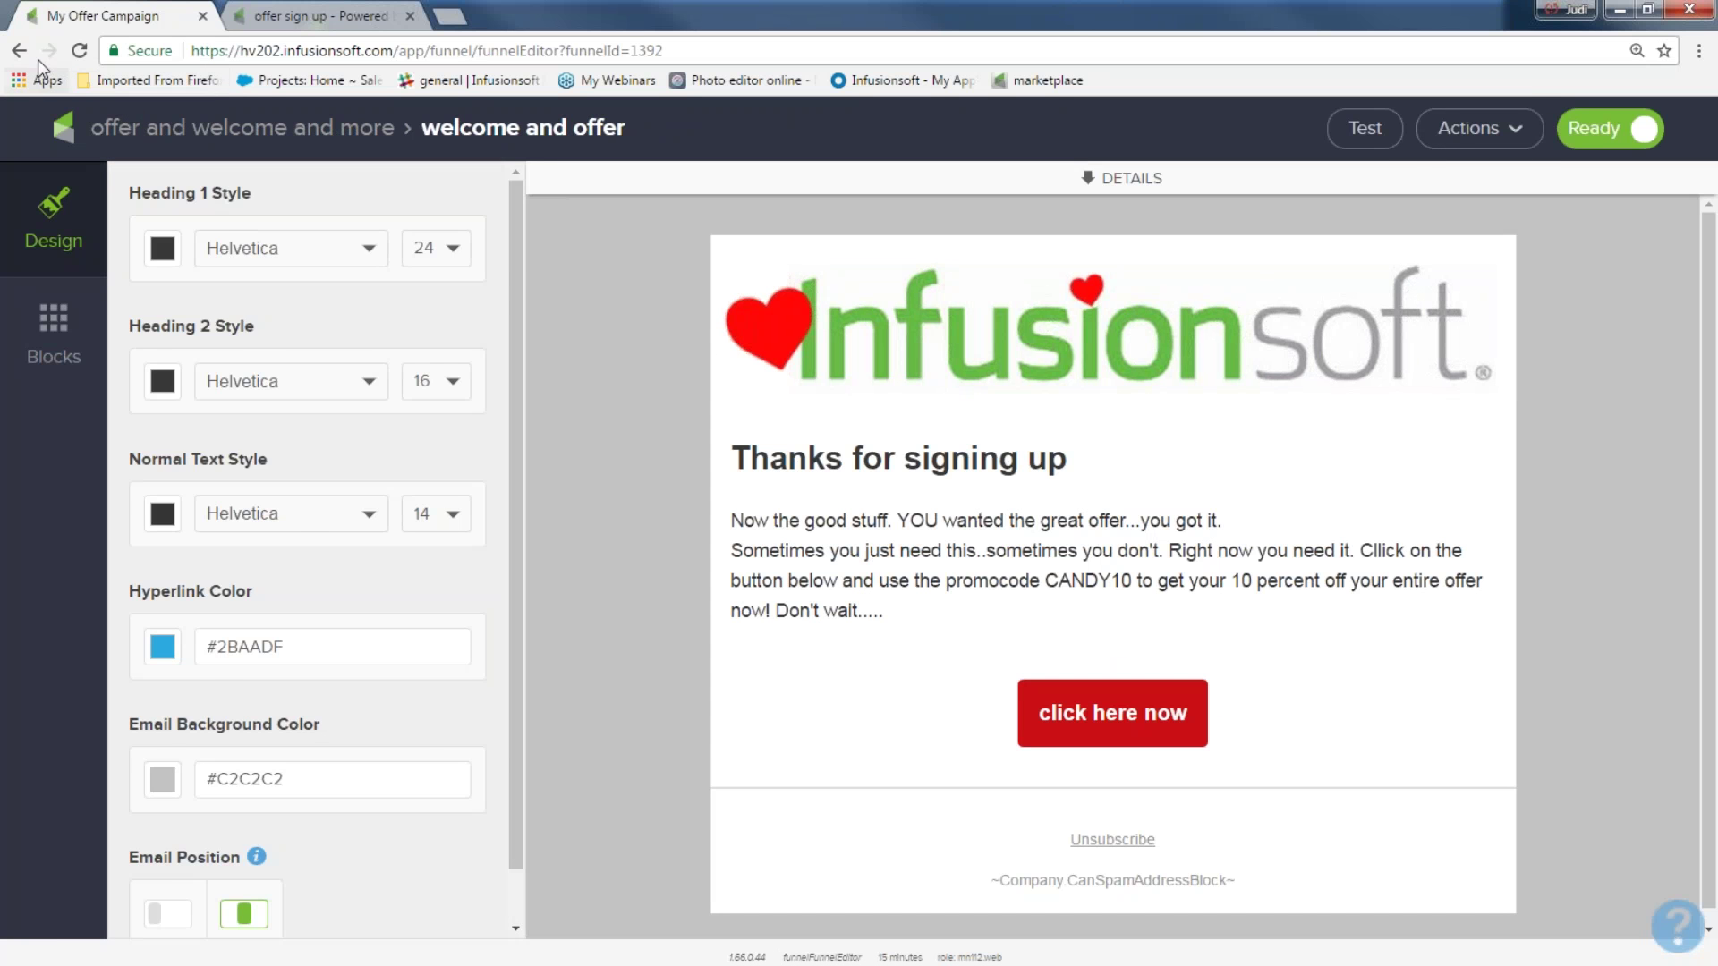
# Go back to the My Offer Campaign canvas and open the 'offer sign up' web form
pyautogui.click(19, 50)
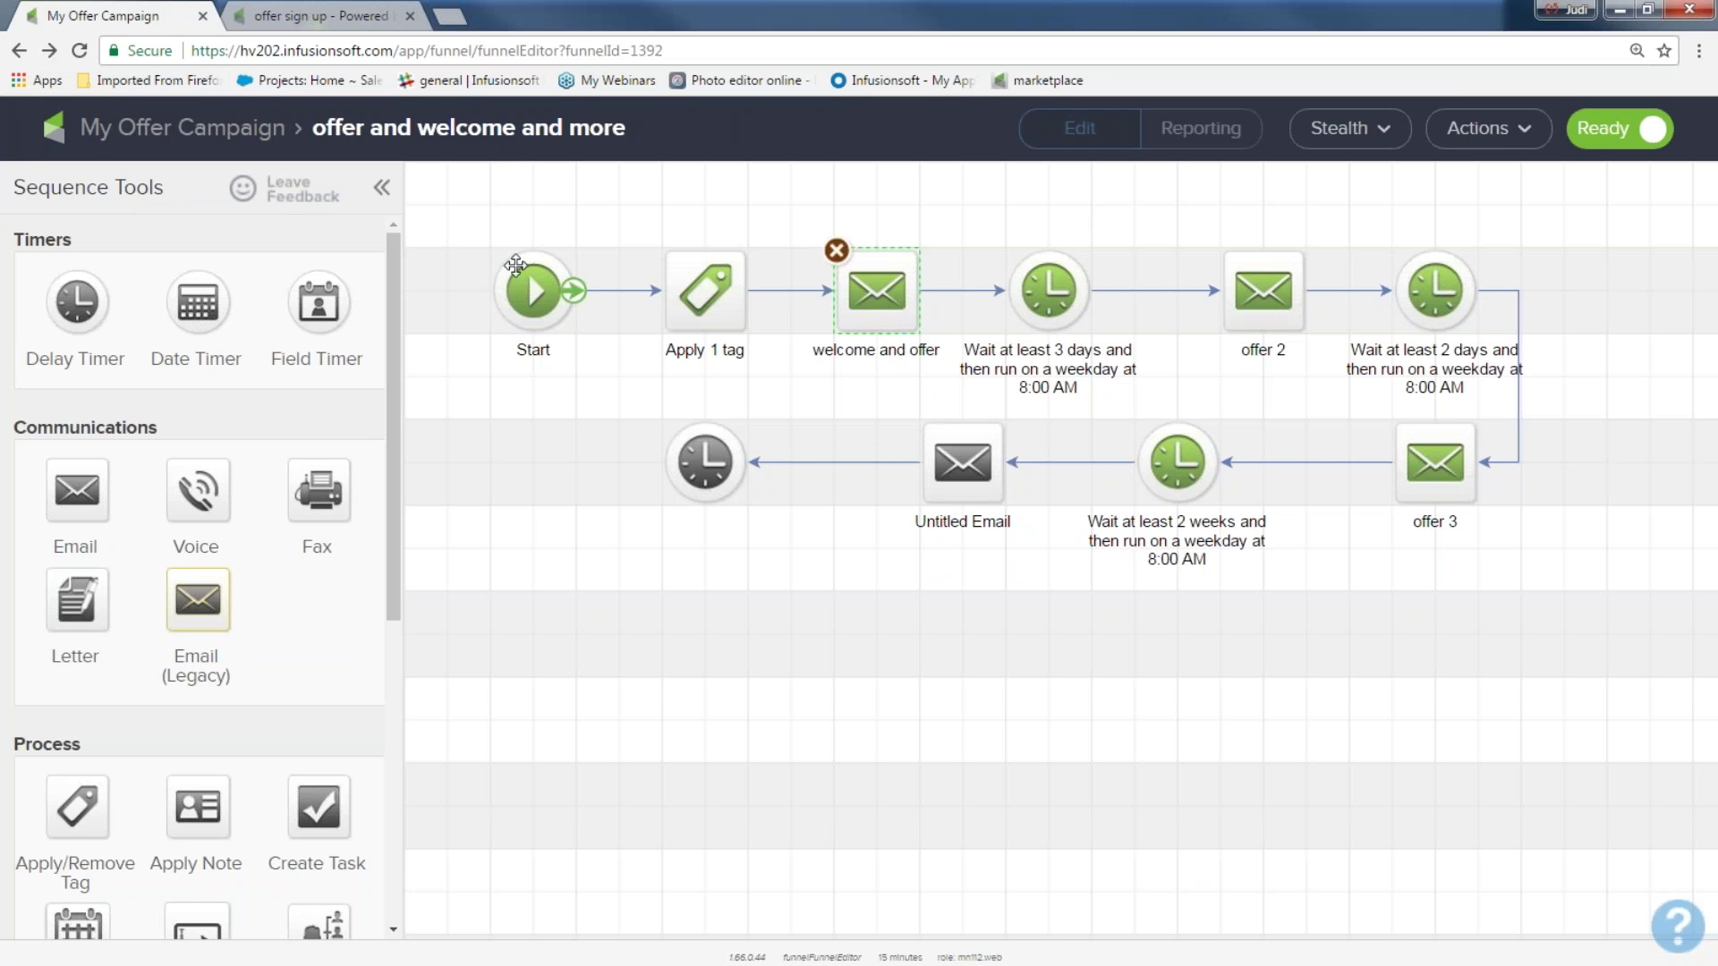
pyautogui.click(228, 127)
pyautogui.doubleClick(529, 464)
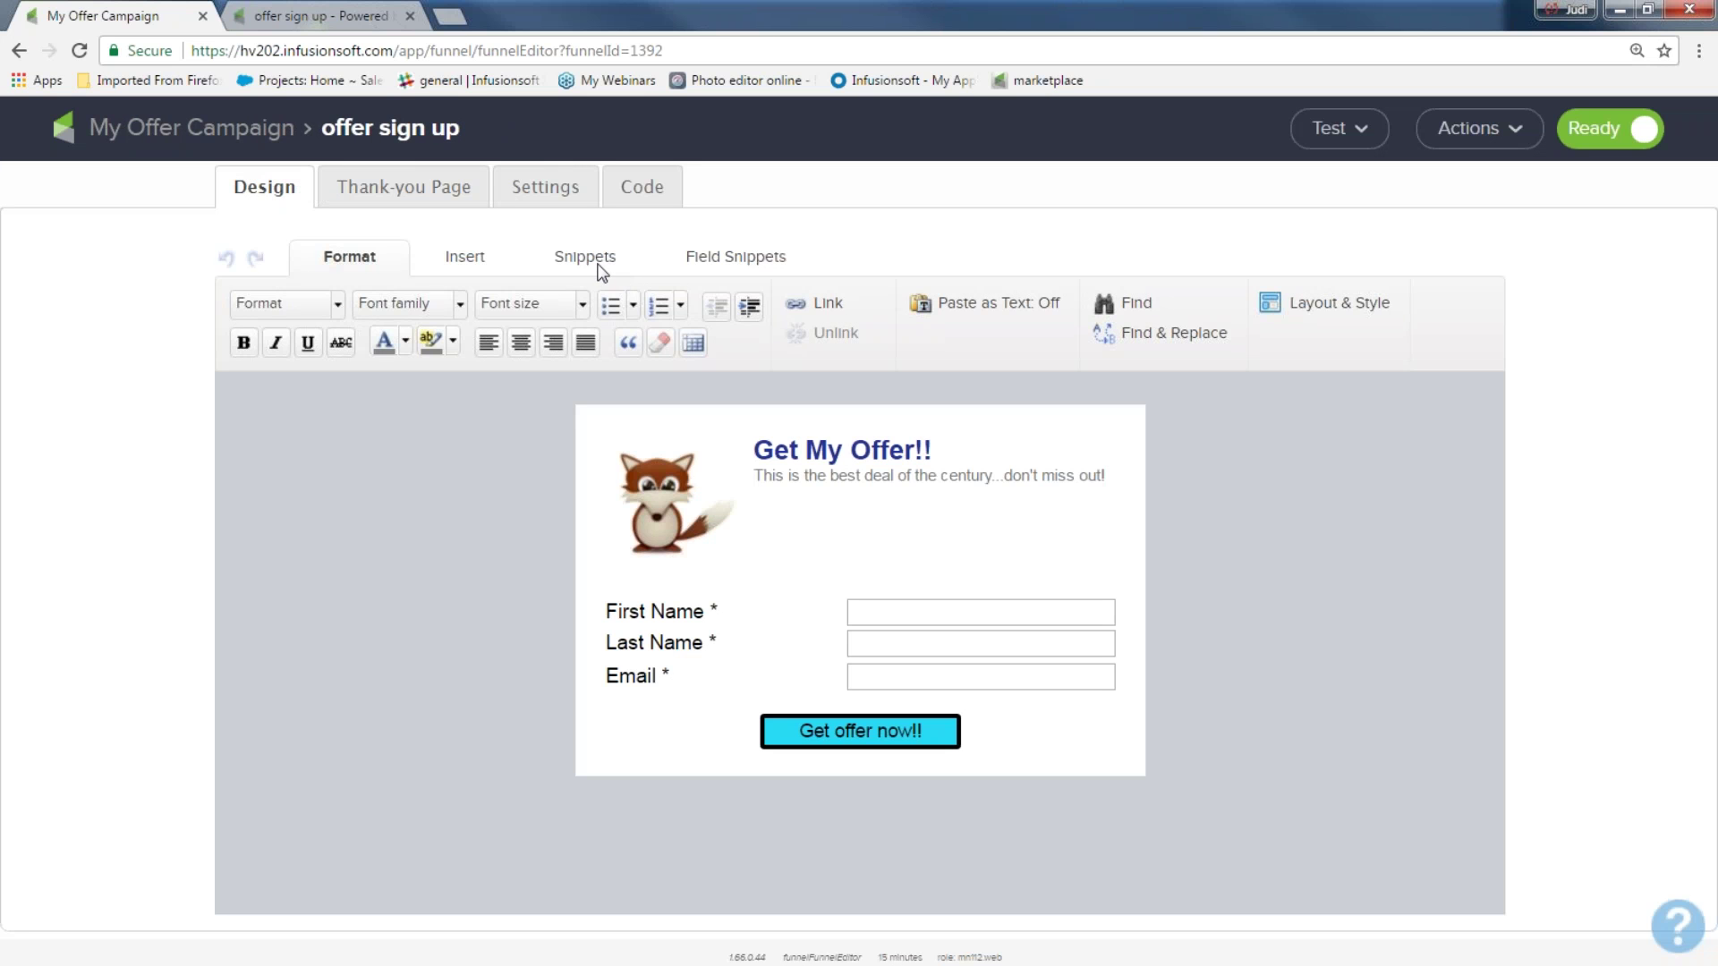
# Place the company Logo snippet atop the Get My Offer!! form, then discard a trial empty Image block
pyautogui.click(598, 266)
pyautogui.moveTo(1085, 322); pyautogui.dragTo(955, 426)
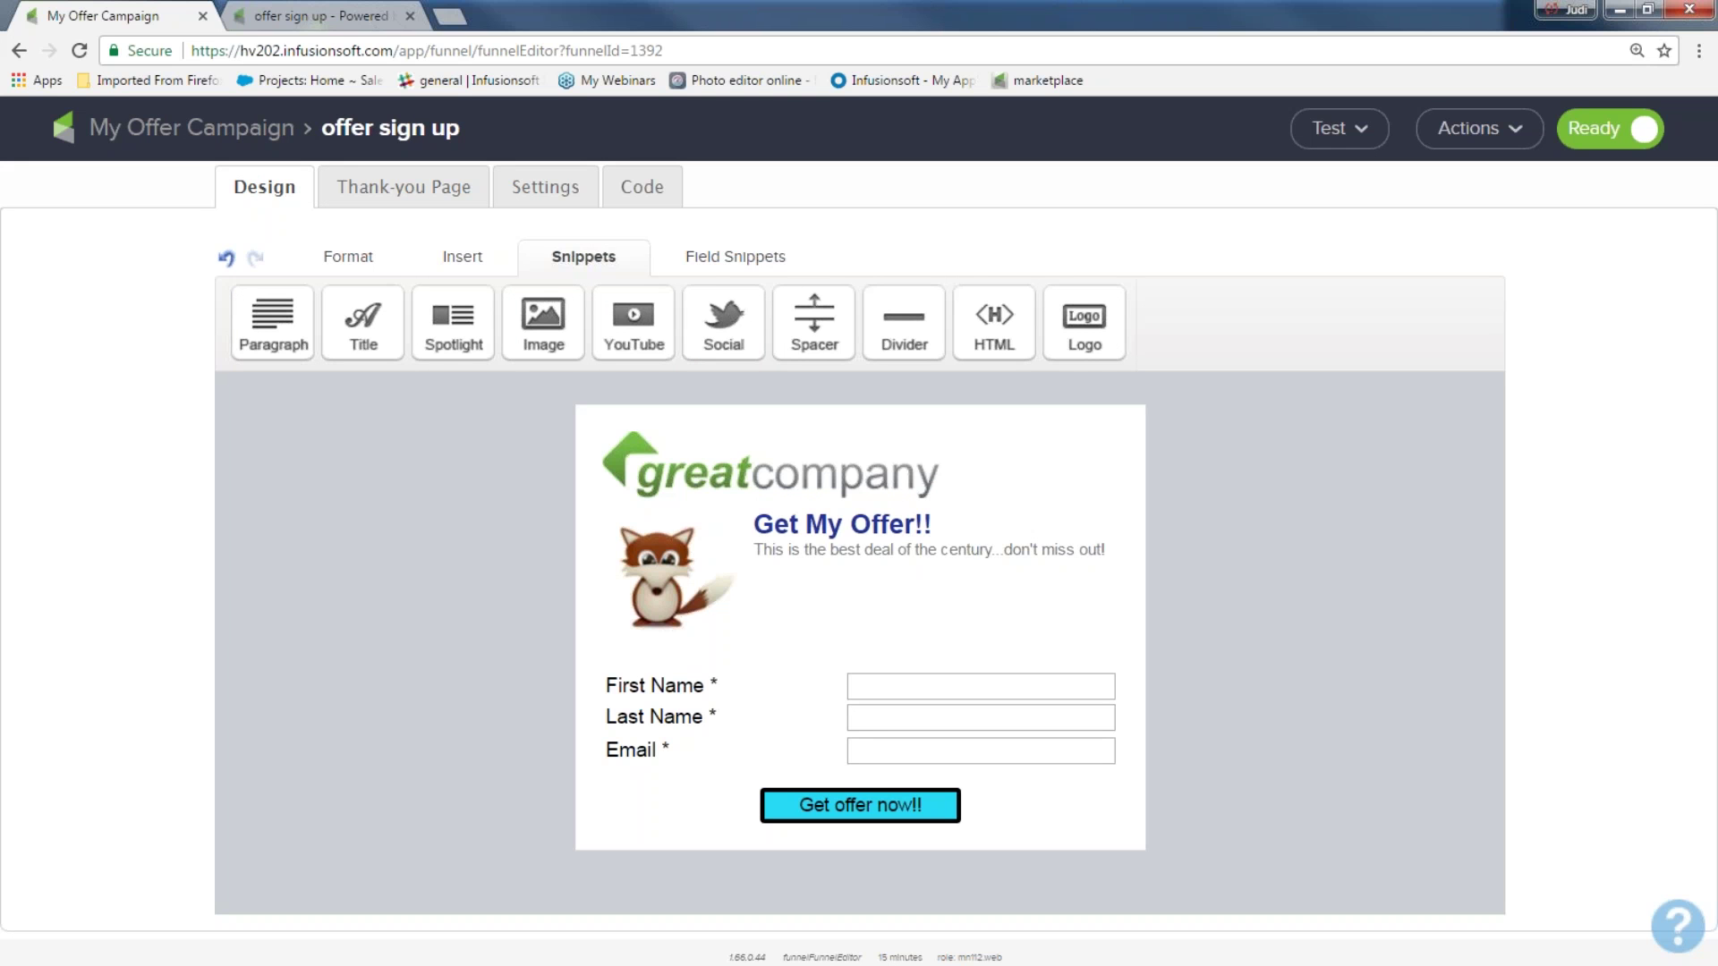
pyautogui.moveTo(671, 469)
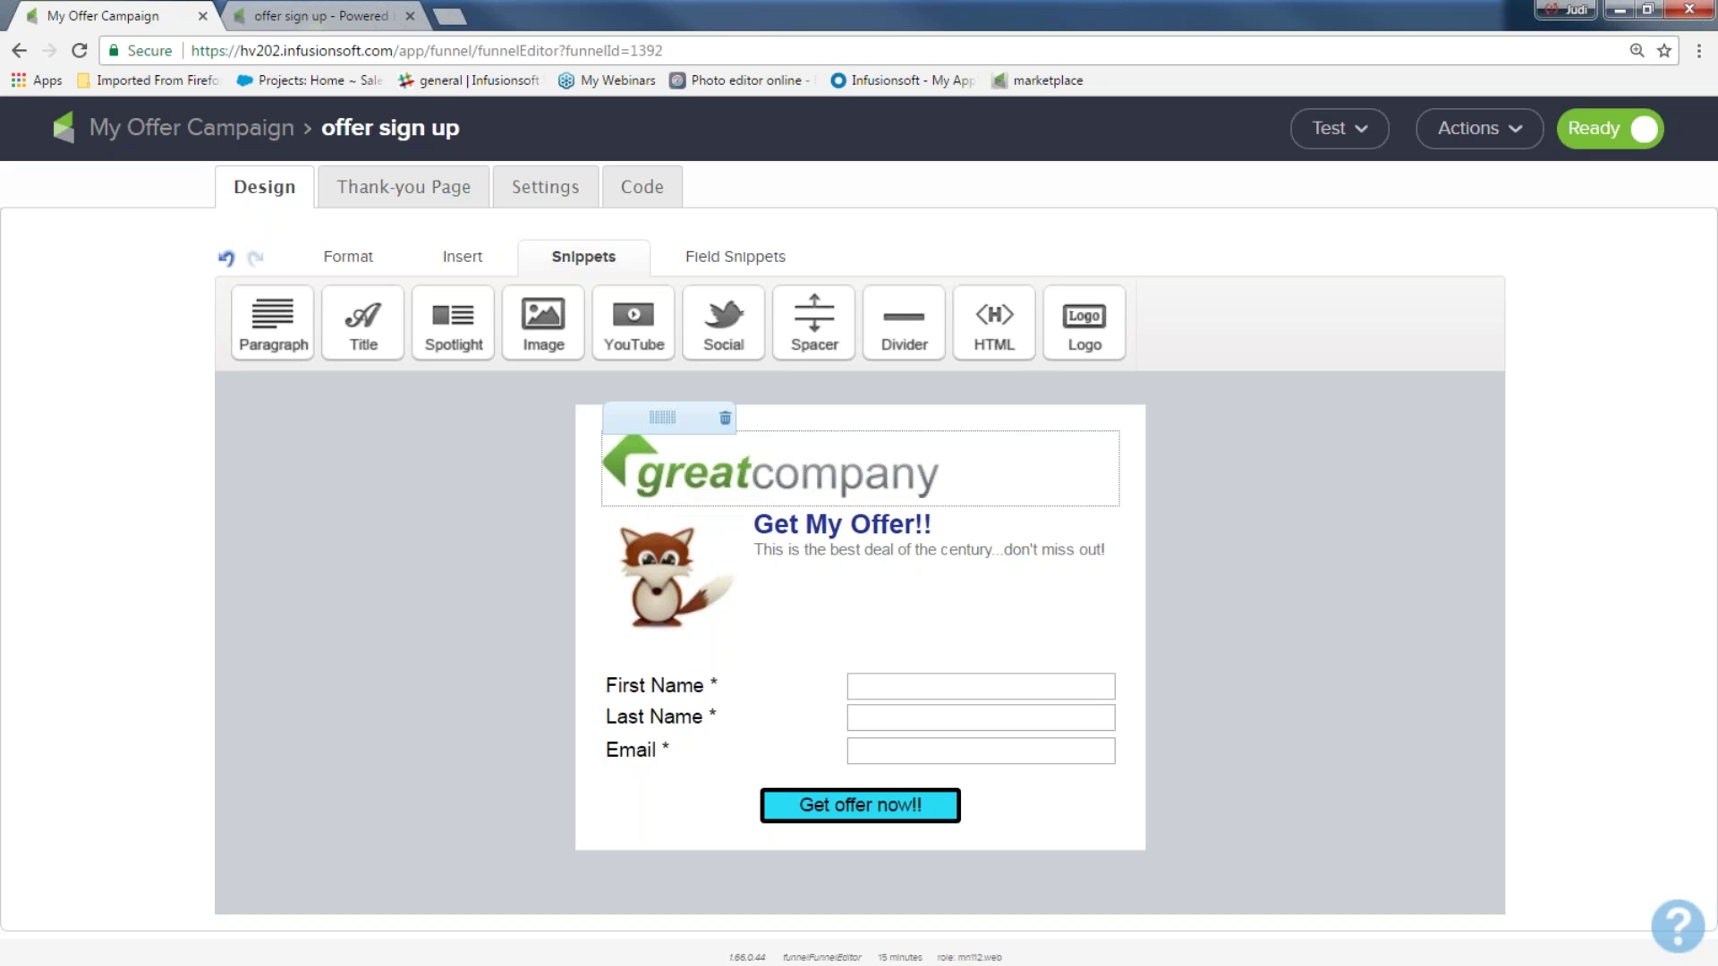
pyautogui.moveTo(544, 322); pyautogui.dragTo(669, 440)
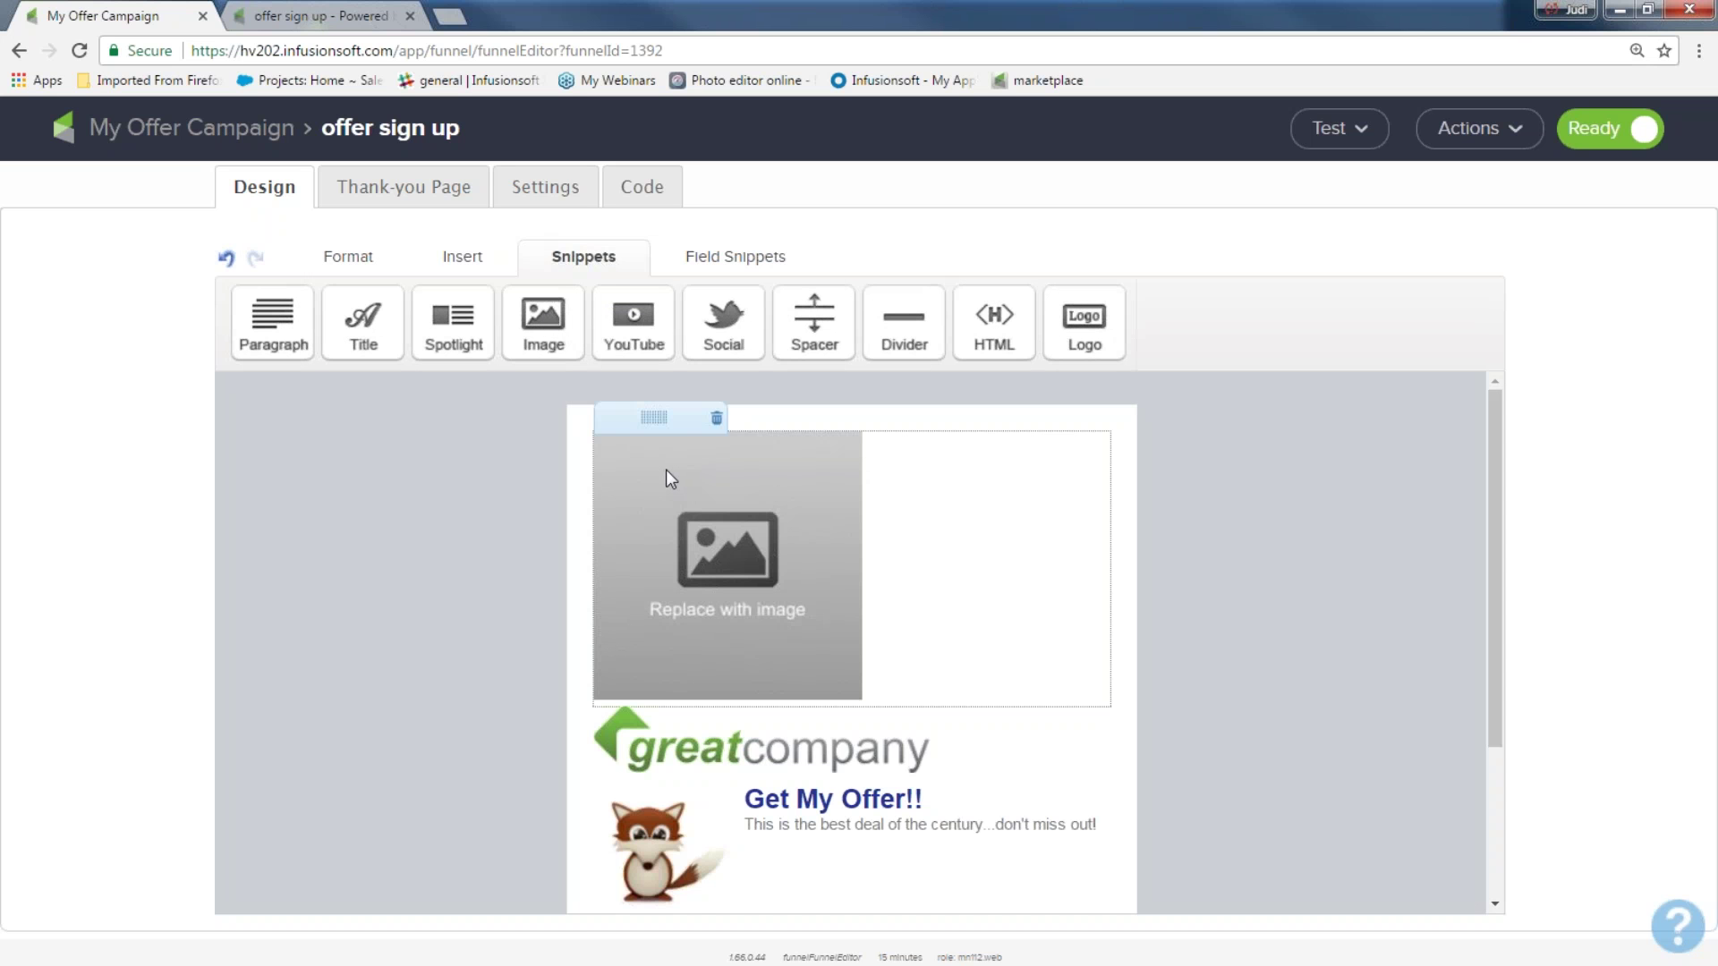
pyautogui.click(666, 472)
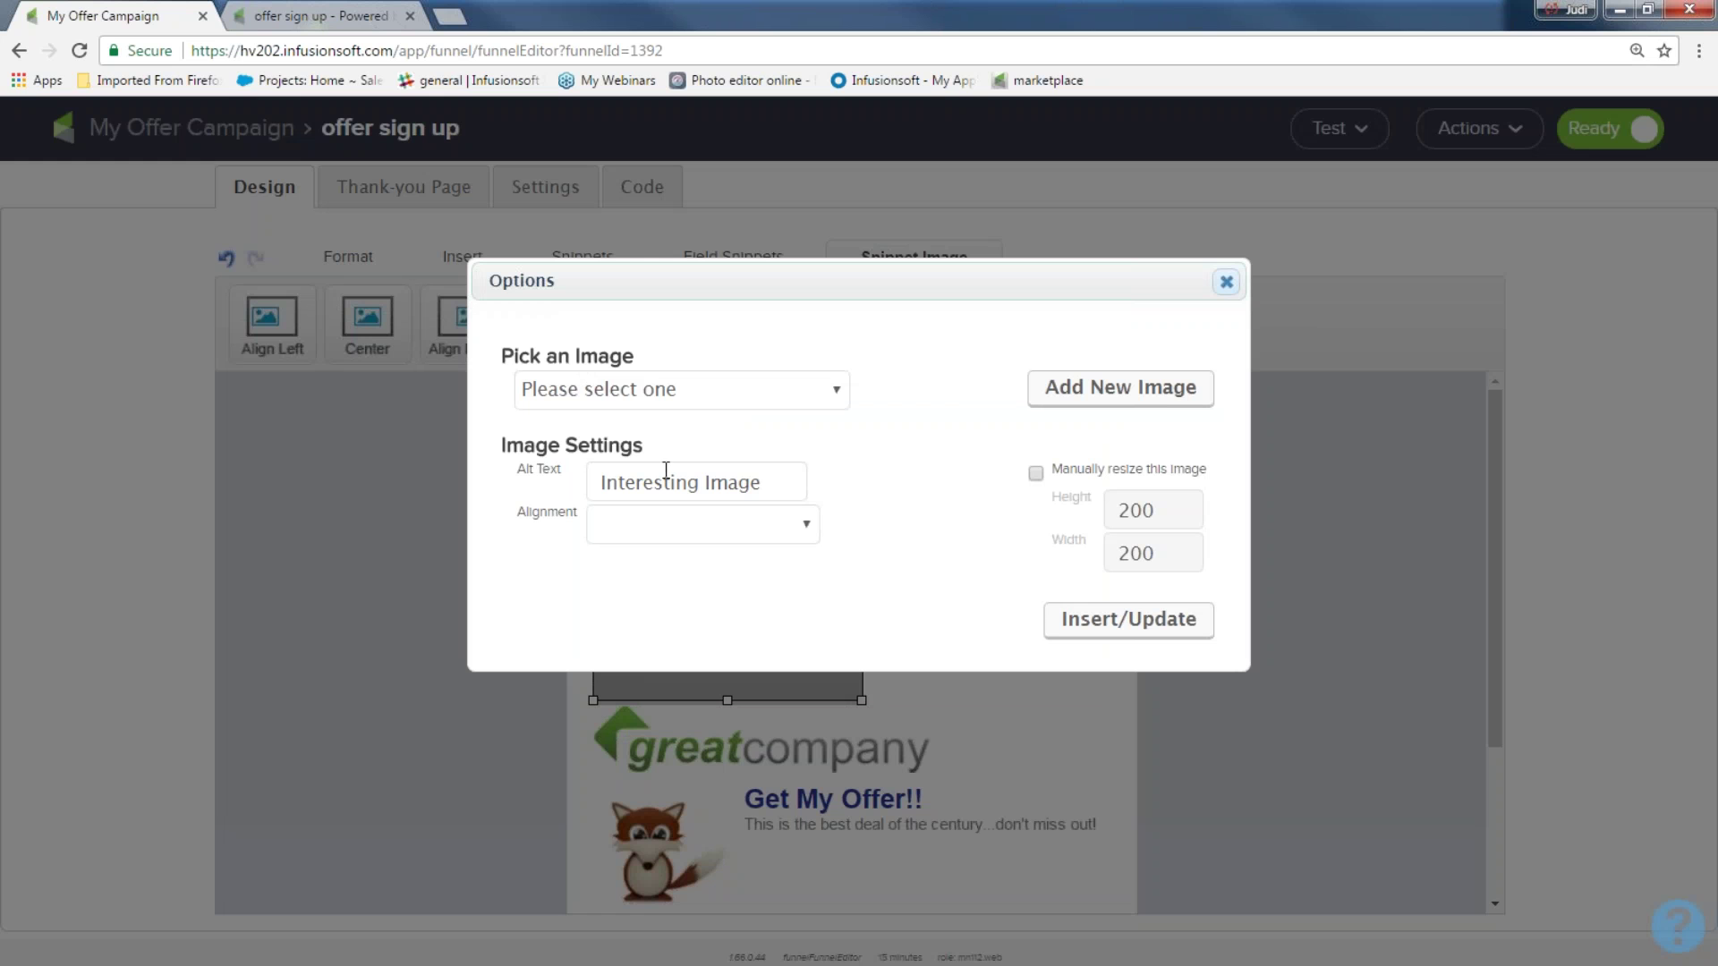
pyautogui.click(1226, 282)
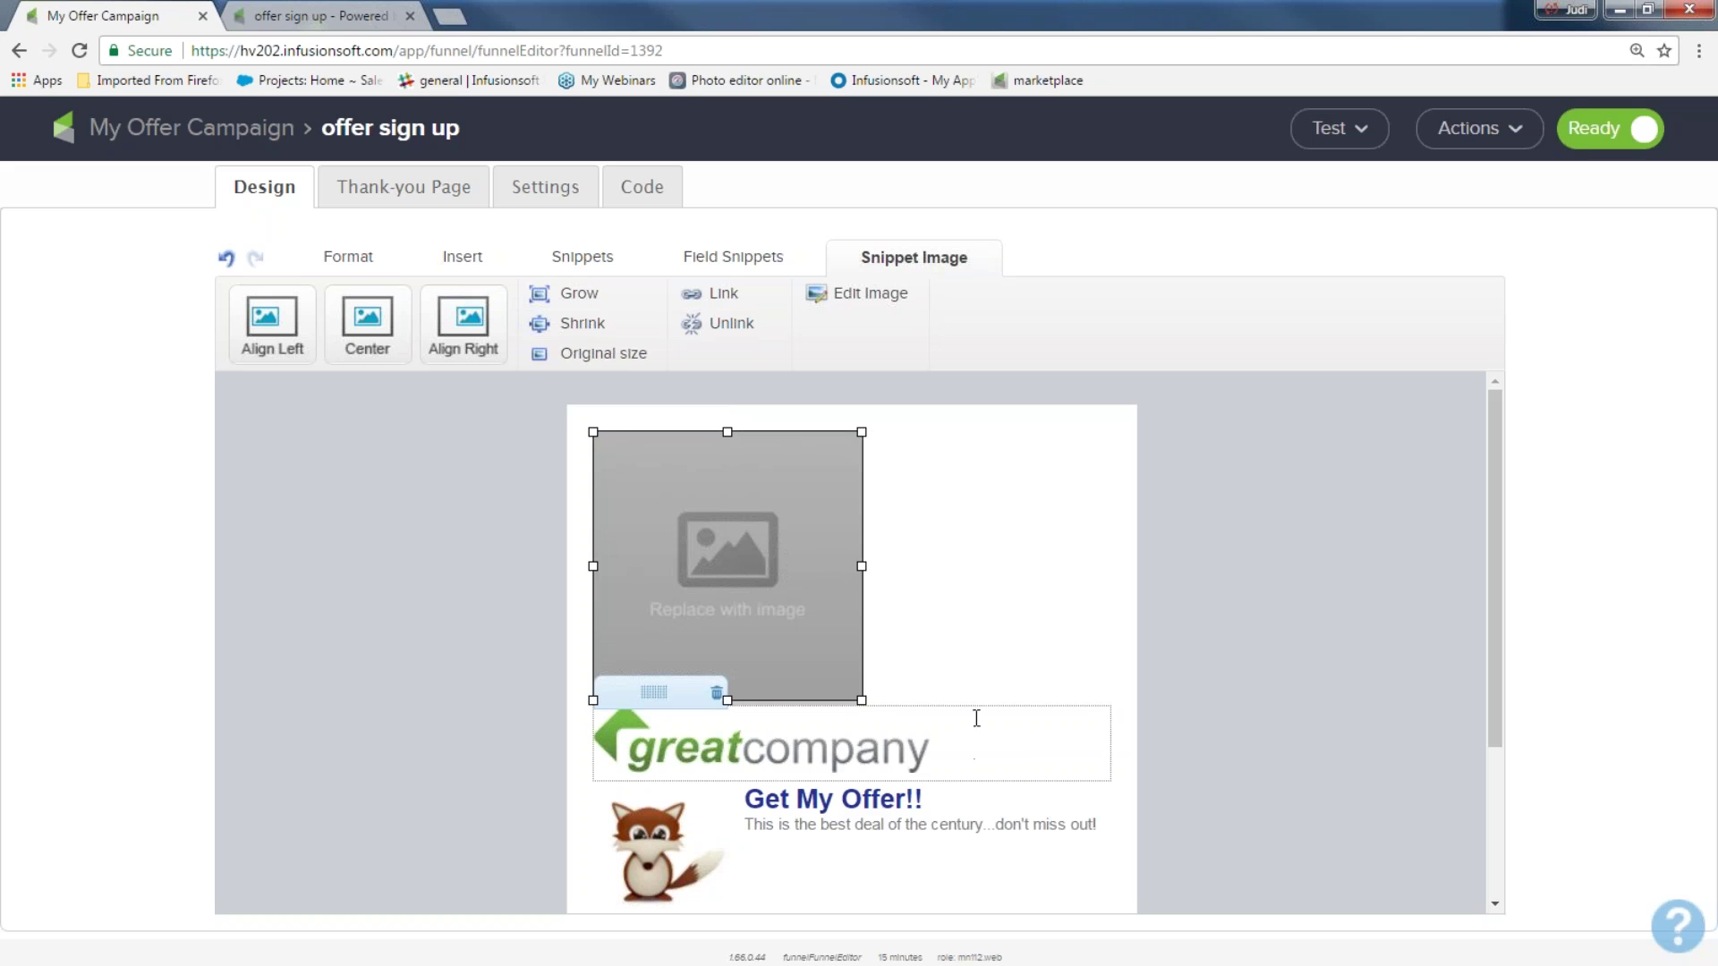
pyautogui.click(716, 418)
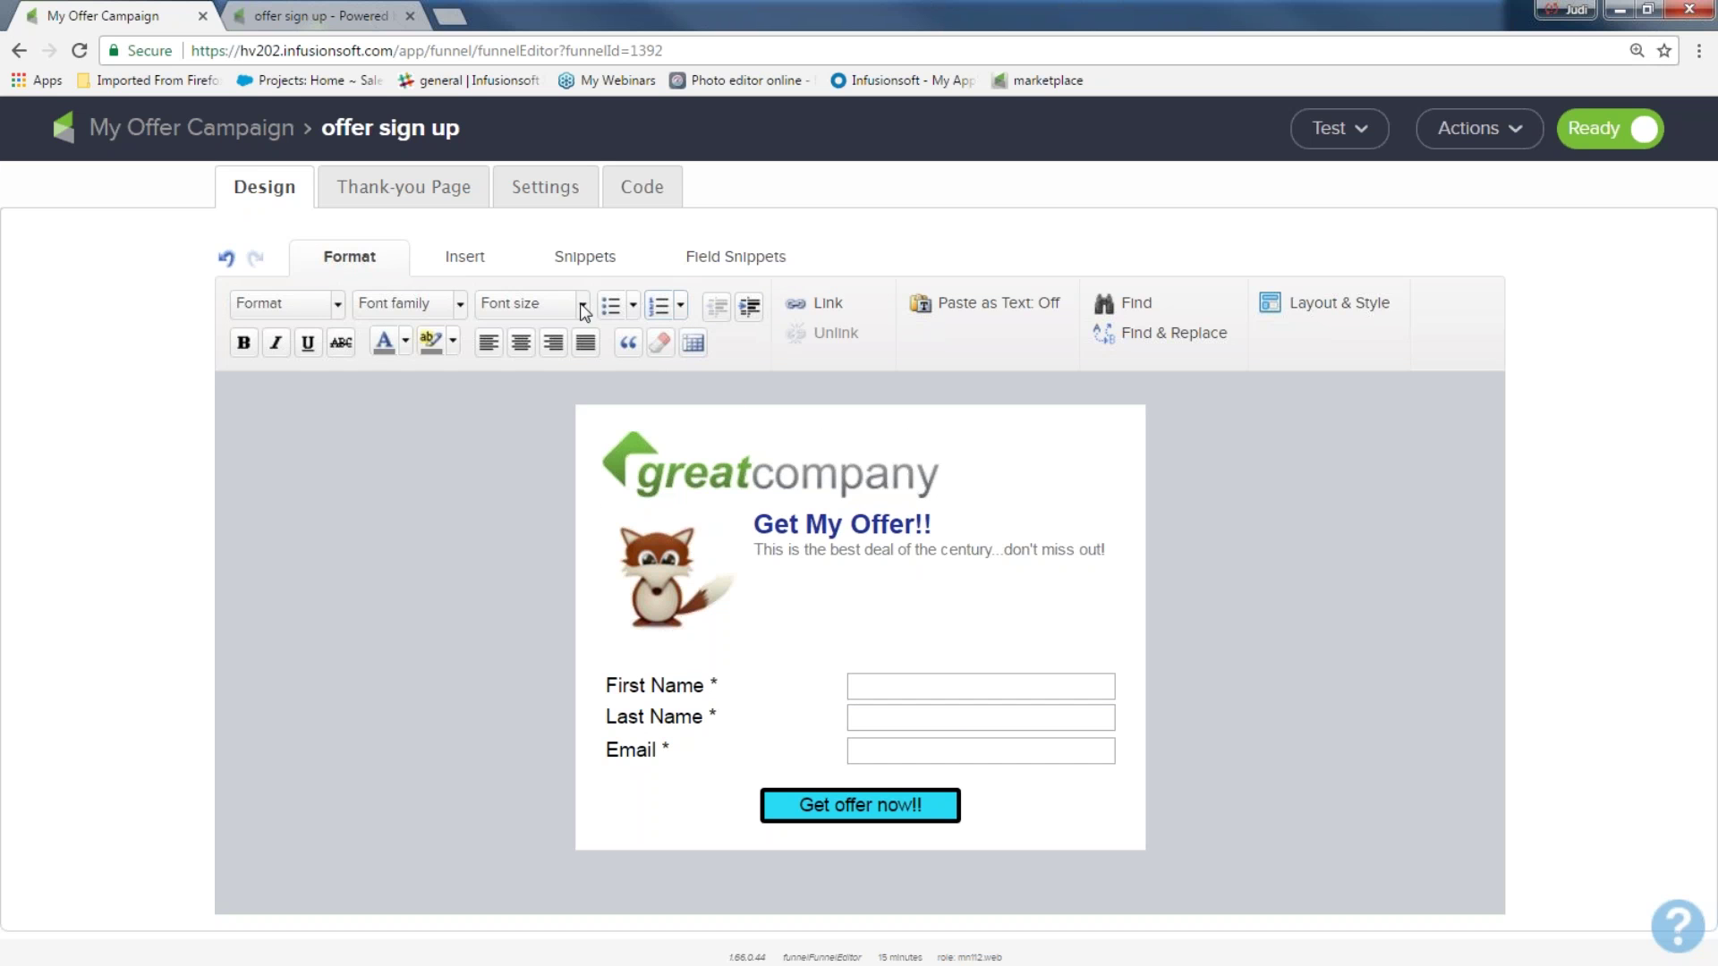
# Leave the form through the Campaigns list and reopen My Offer Campaign
pyautogui.click(264, 146)
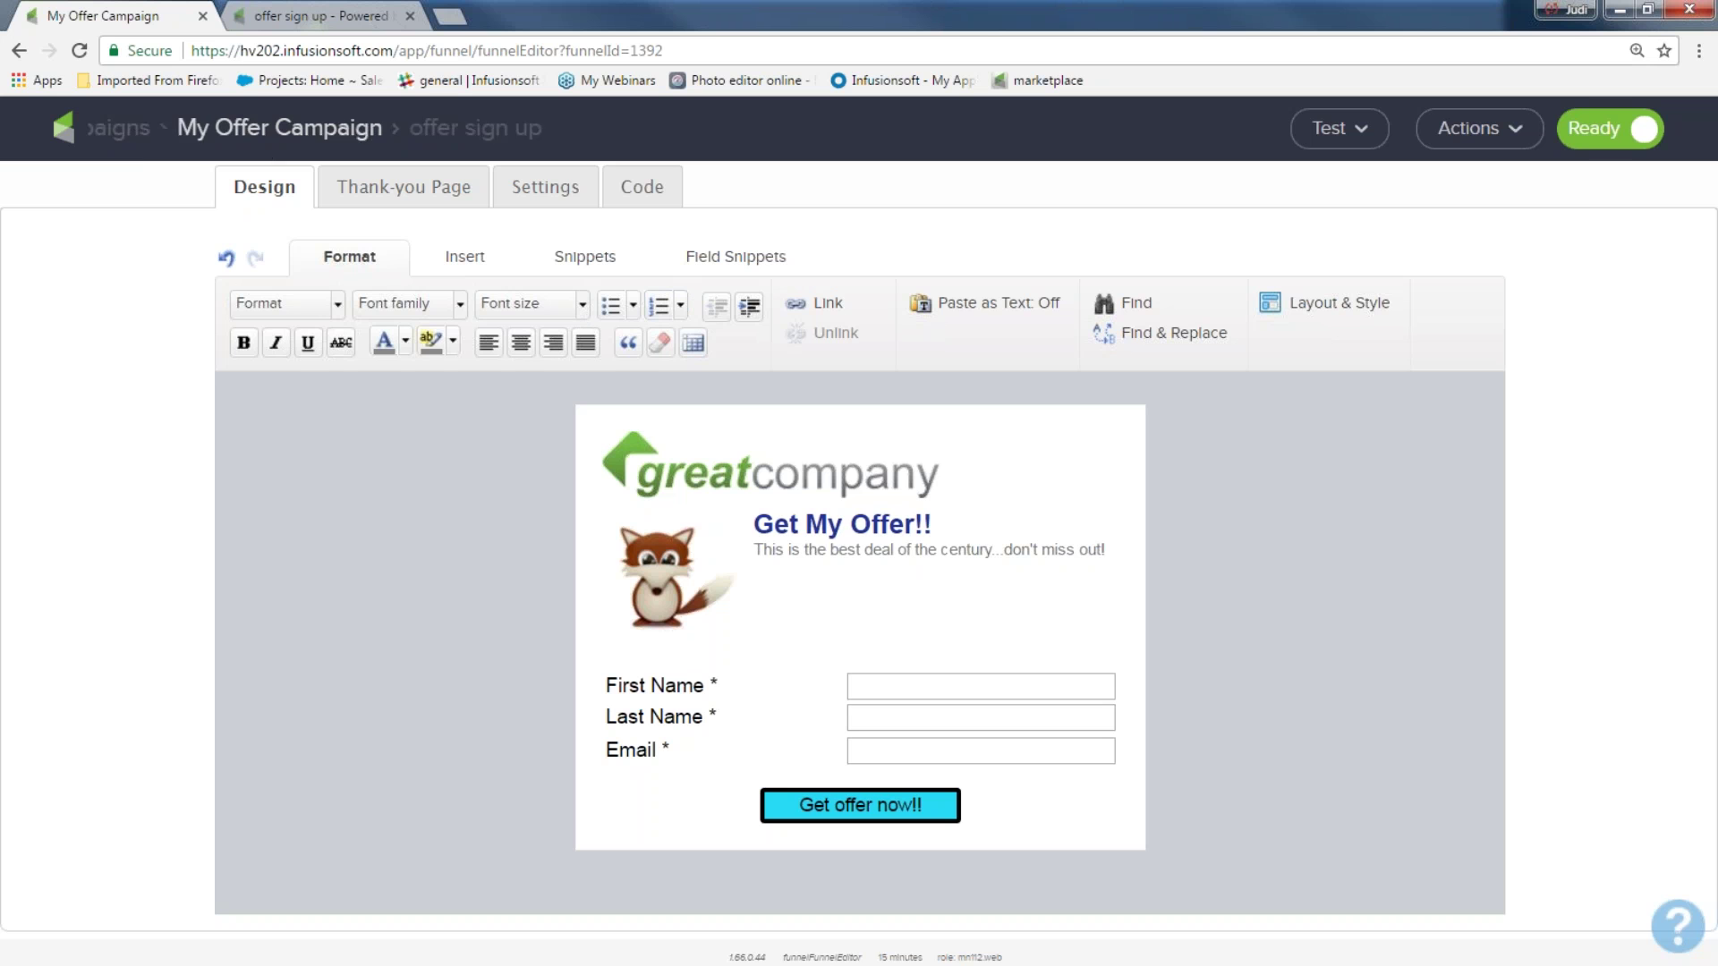
pyautogui.click(152, 145)
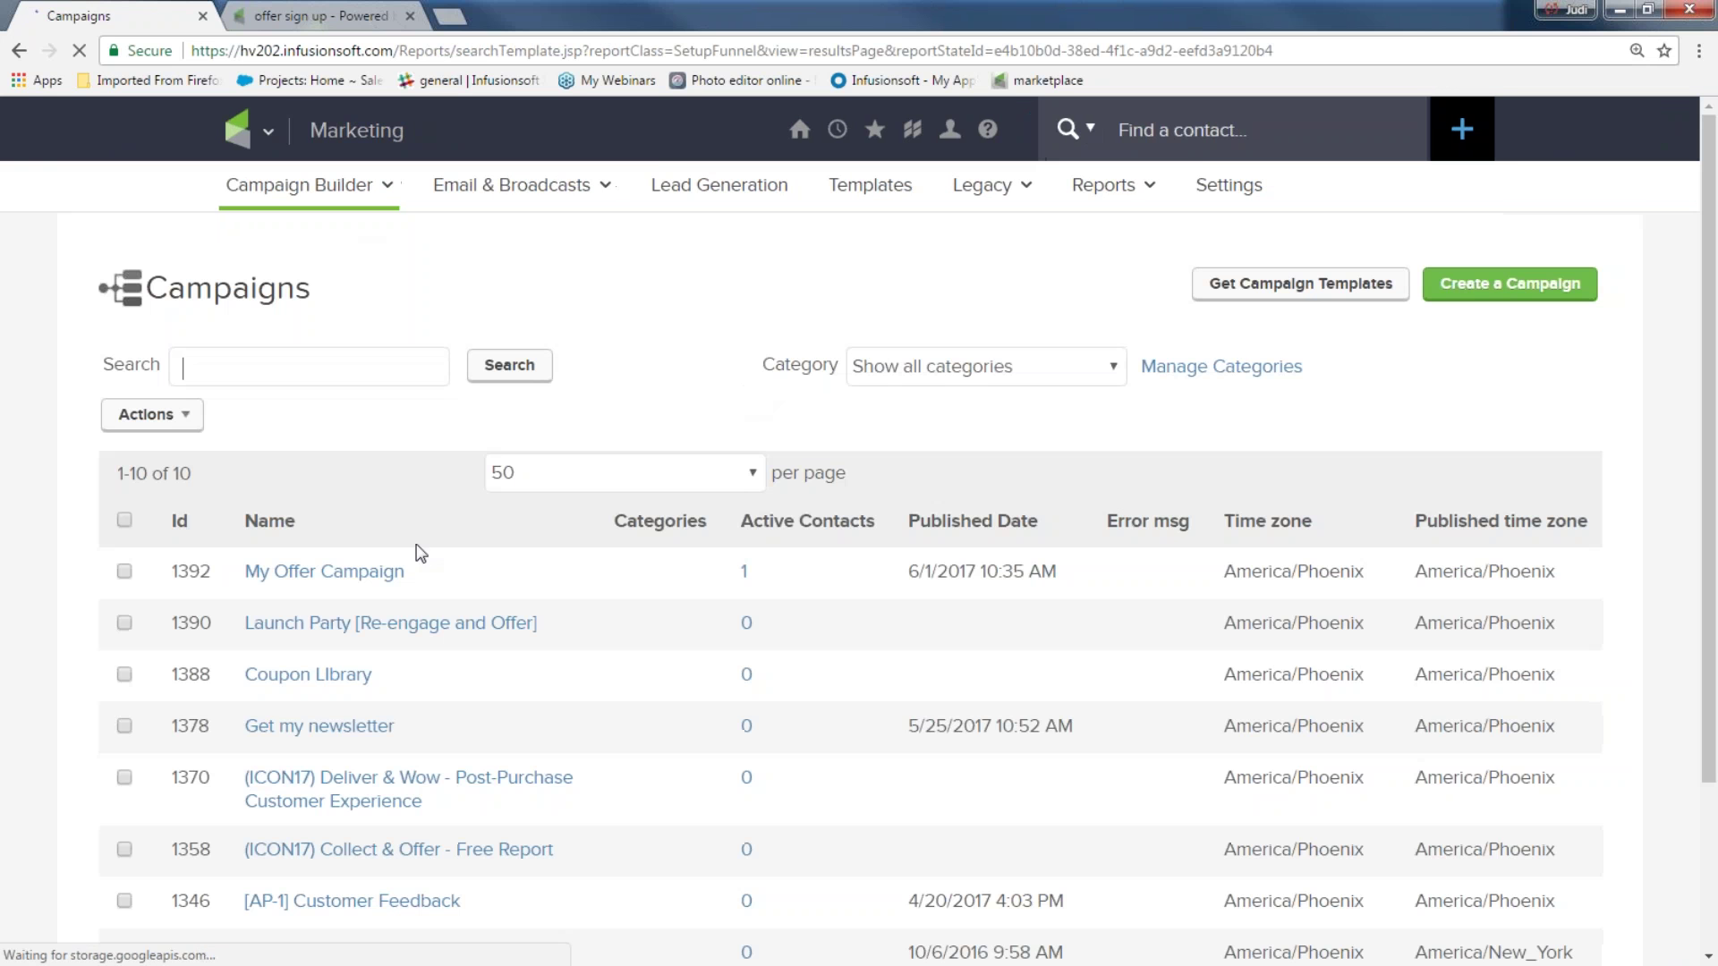
pyautogui.click(324, 572)
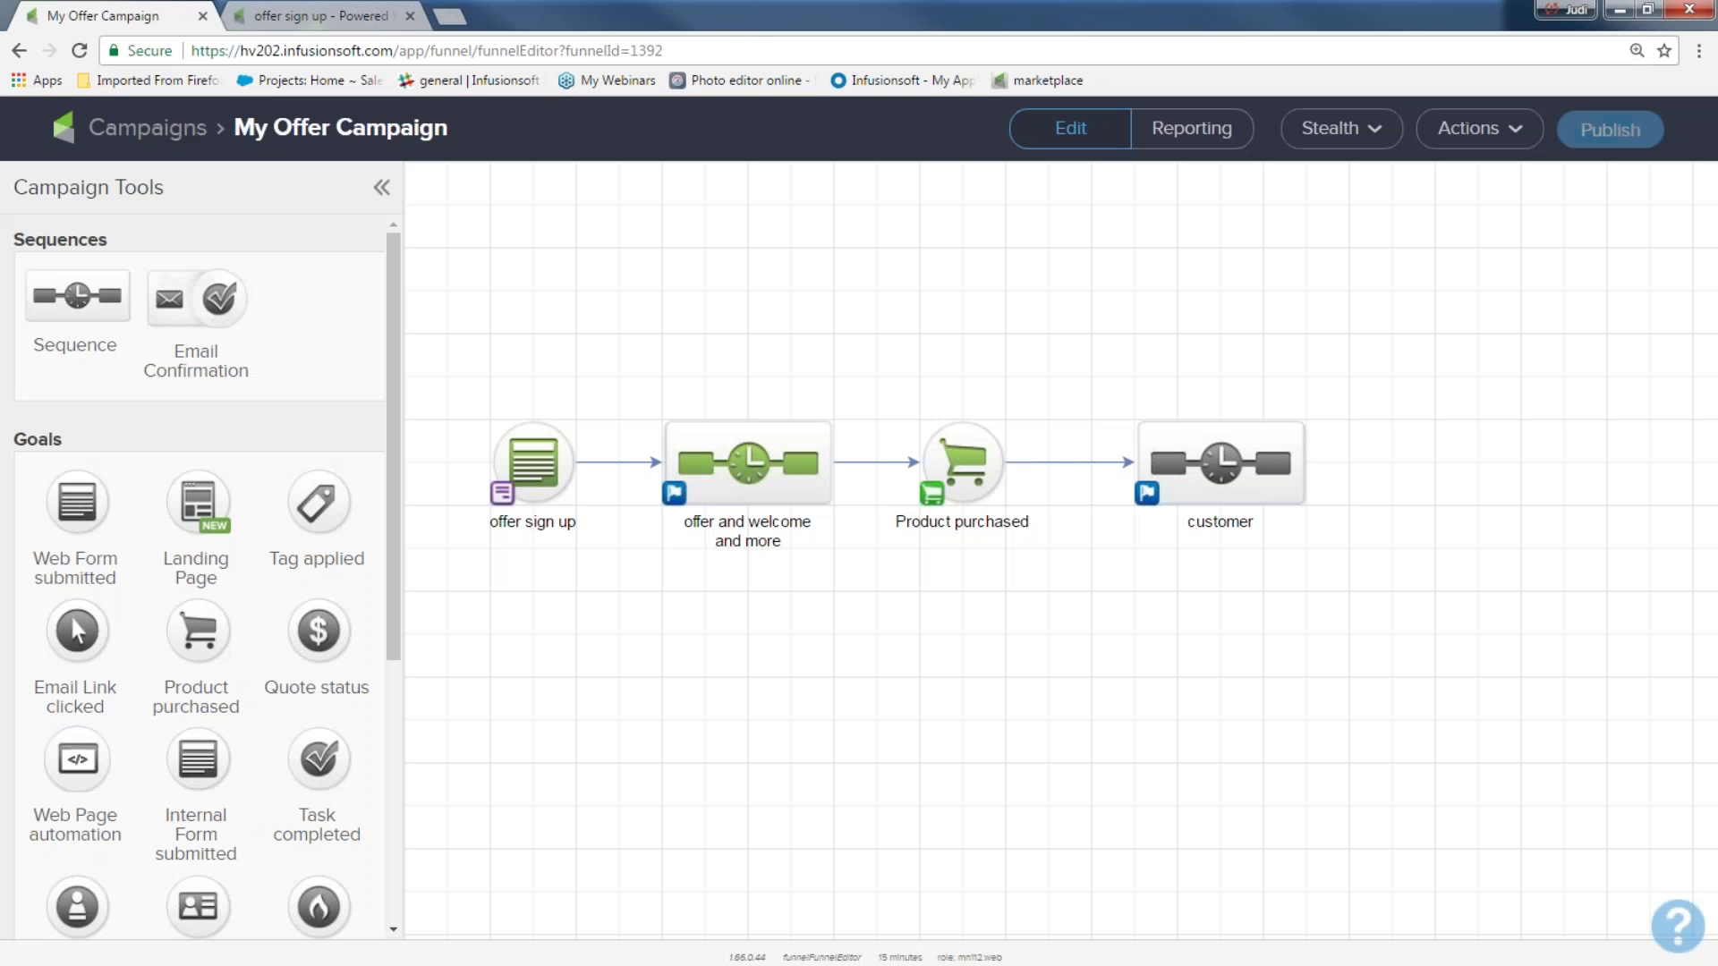
# Review the sequence's goal-achieved 'Stops immediately' setting unchanged, then reopen the offer sign up form
pyautogui.click(675, 494)
pyautogui.moveTo(679, 487); pyautogui.dragTo(1025, 484)
pyautogui.moveTo(906, 527); pyautogui.dragTo(754, 539)
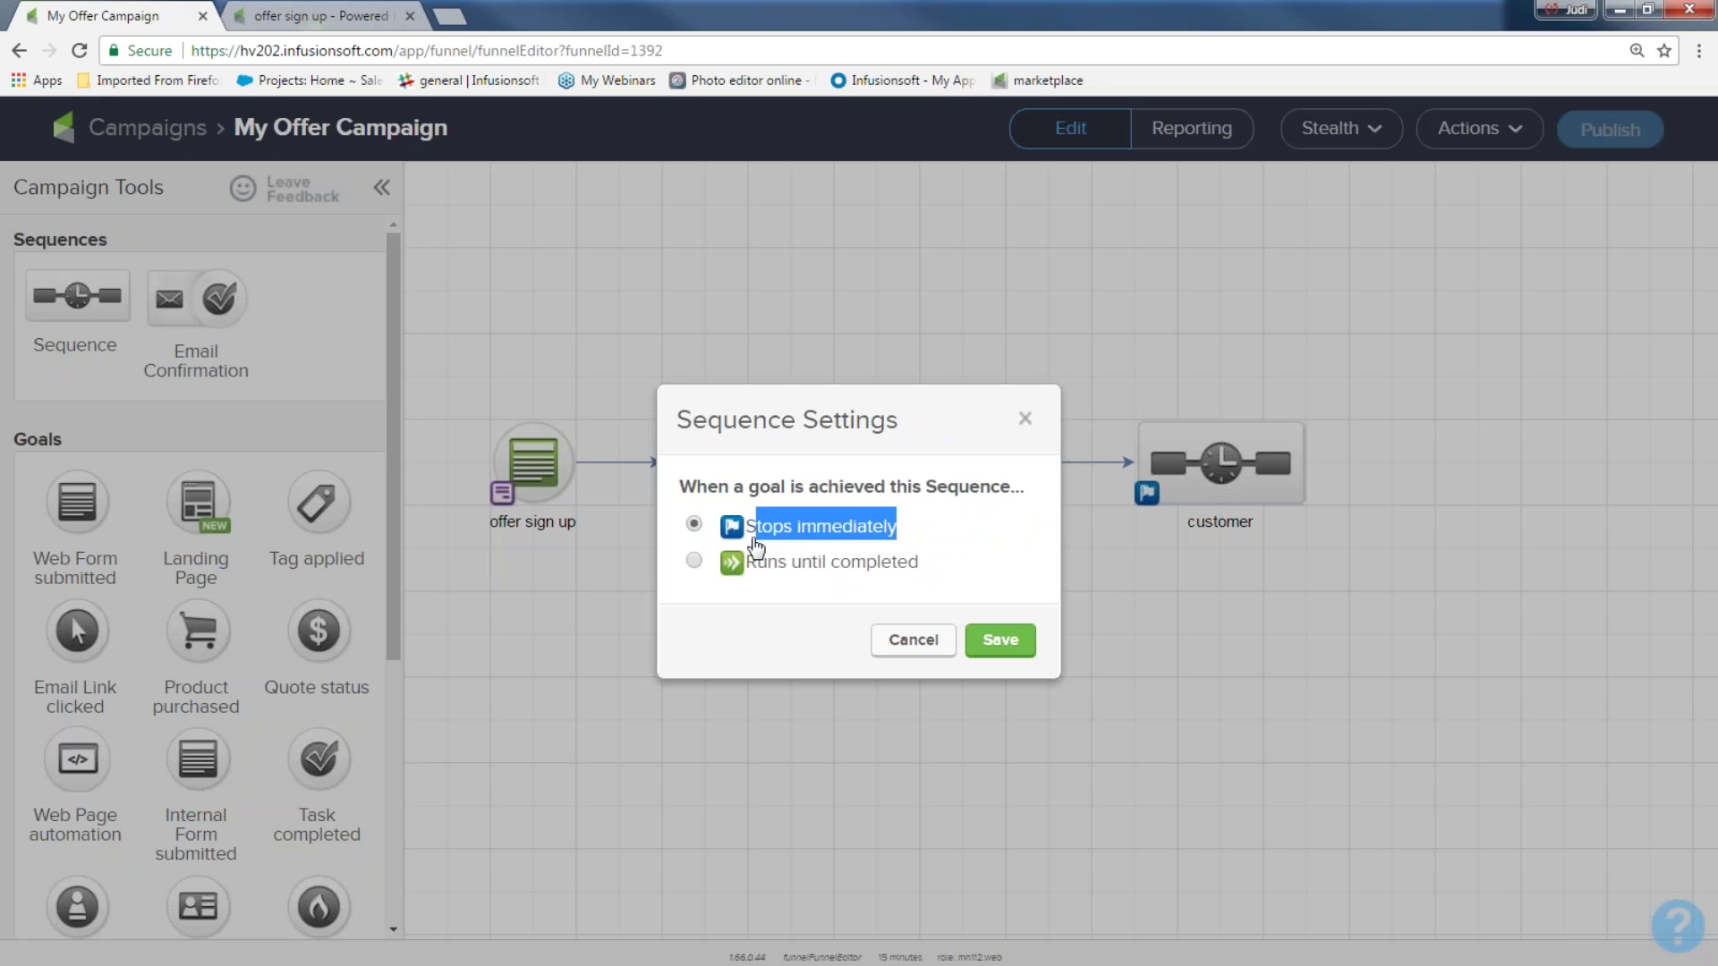
pyautogui.click(1023, 421)
pyautogui.doubleClick(537, 461)
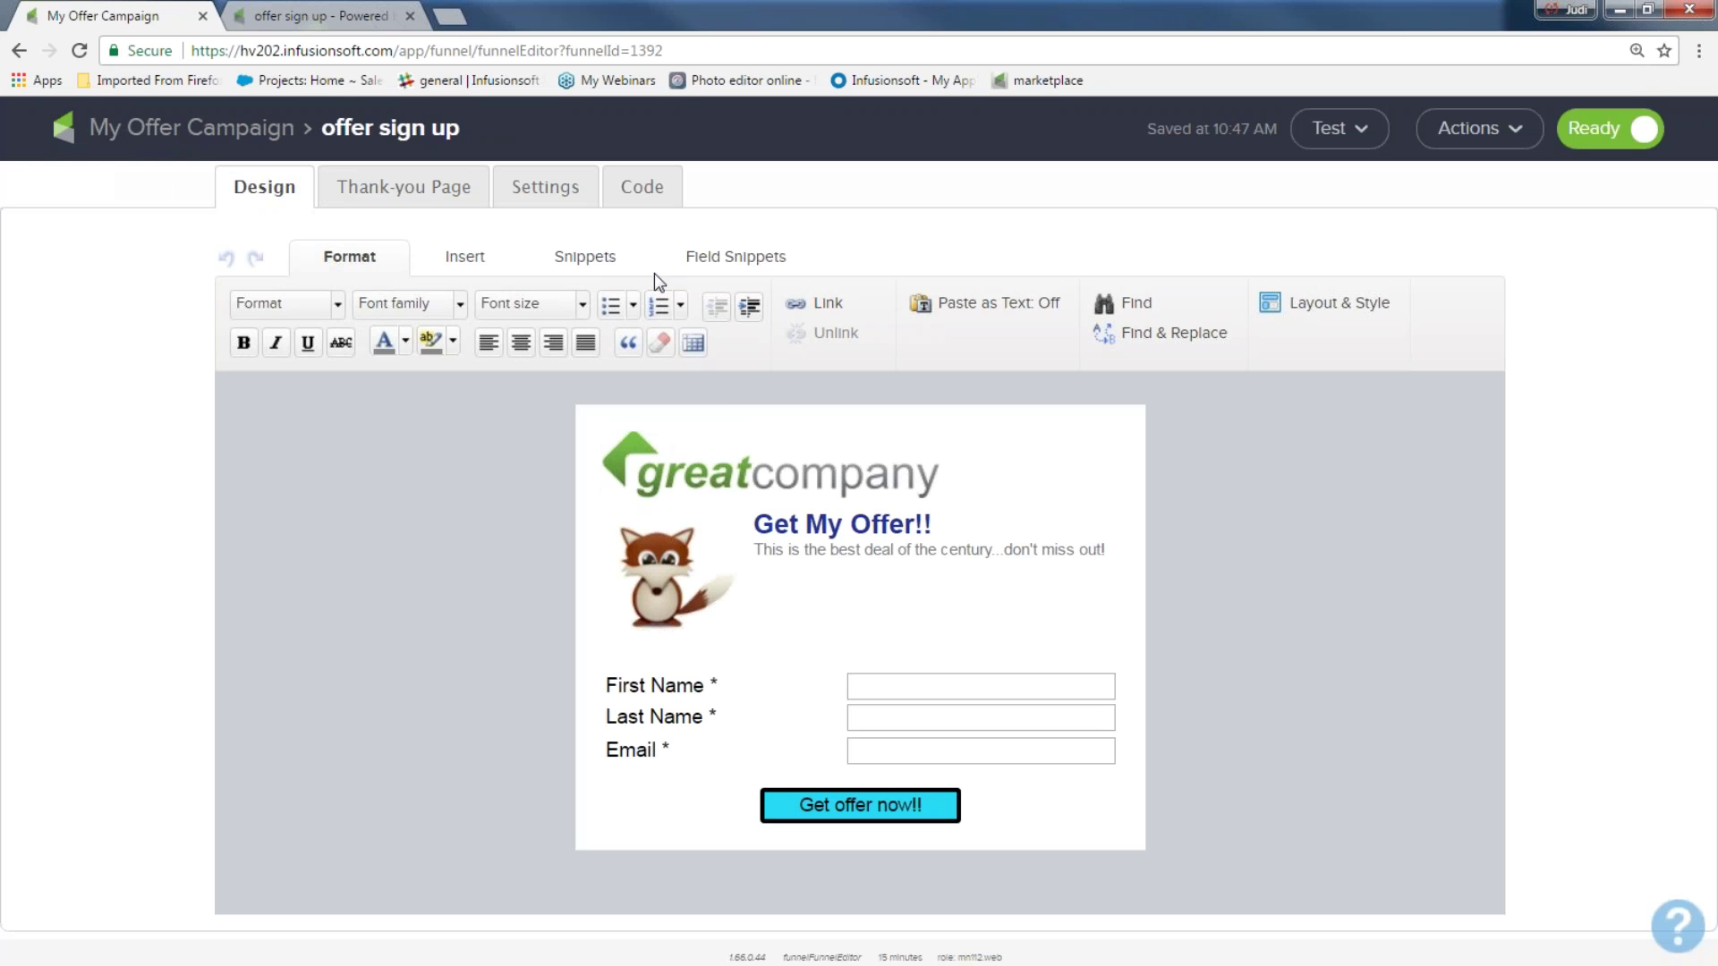
# Add an Other field slot between Last Name and Email and start a new custom field
pyautogui.click(734, 252)
pyautogui.moveTo(286, 316); pyautogui.dragTo(327, 398)
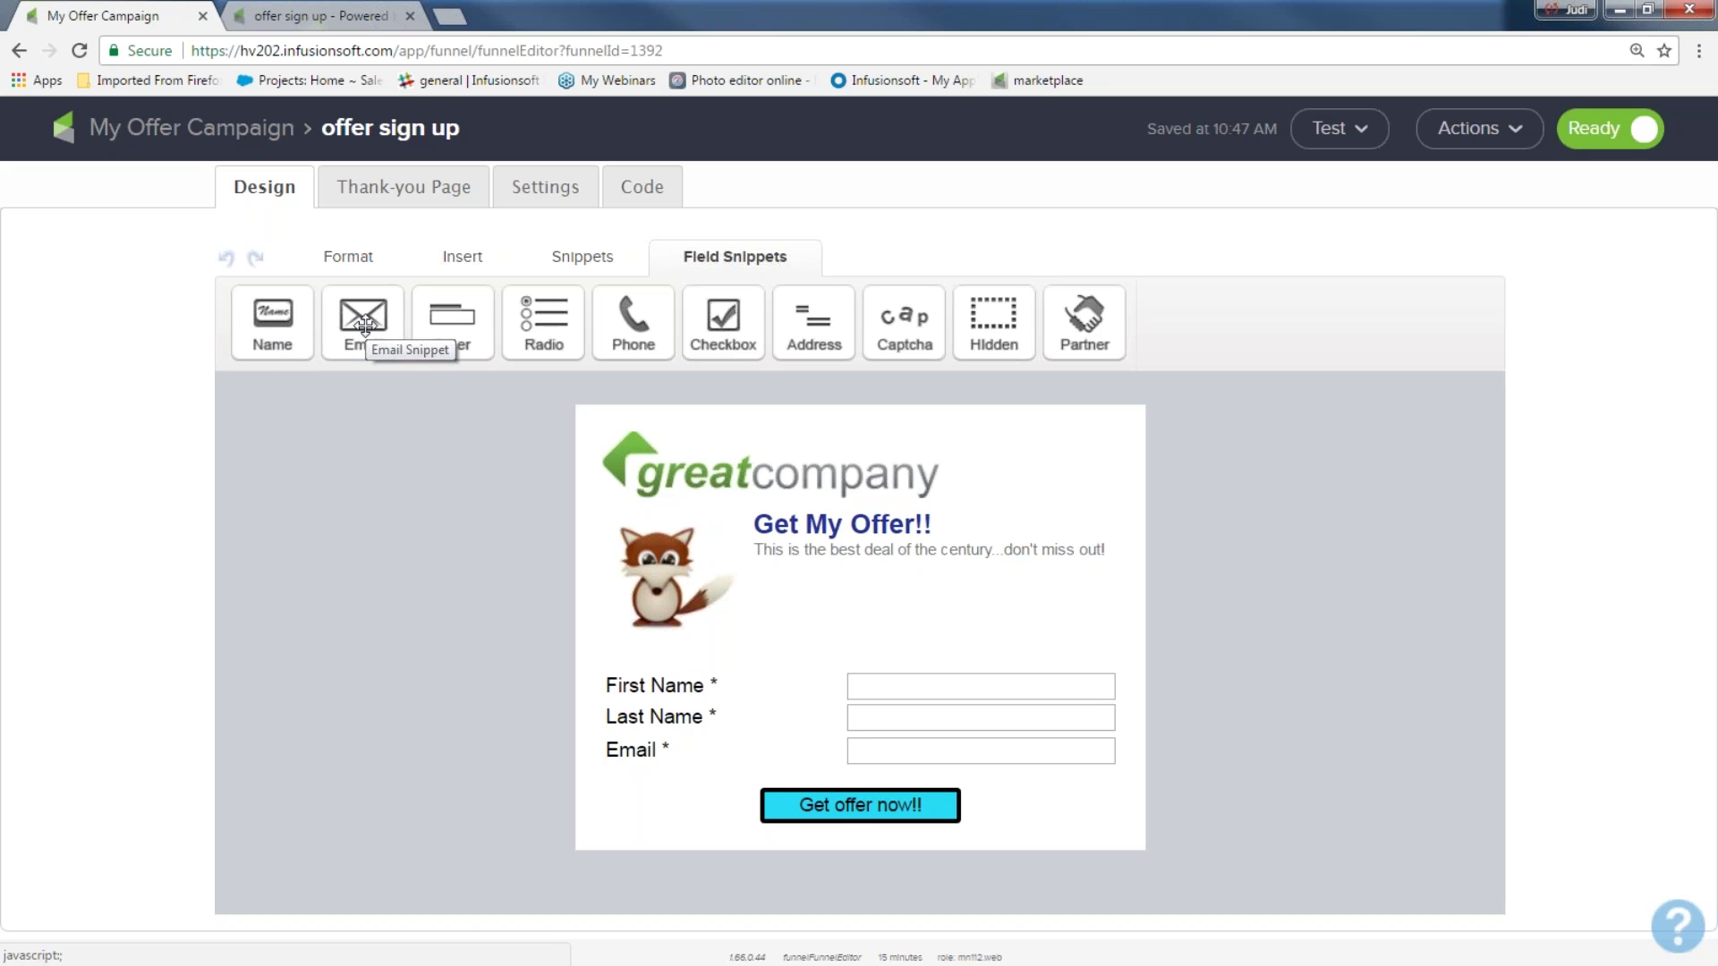
pyautogui.moveTo(451, 322); pyautogui.dragTo(760, 743)
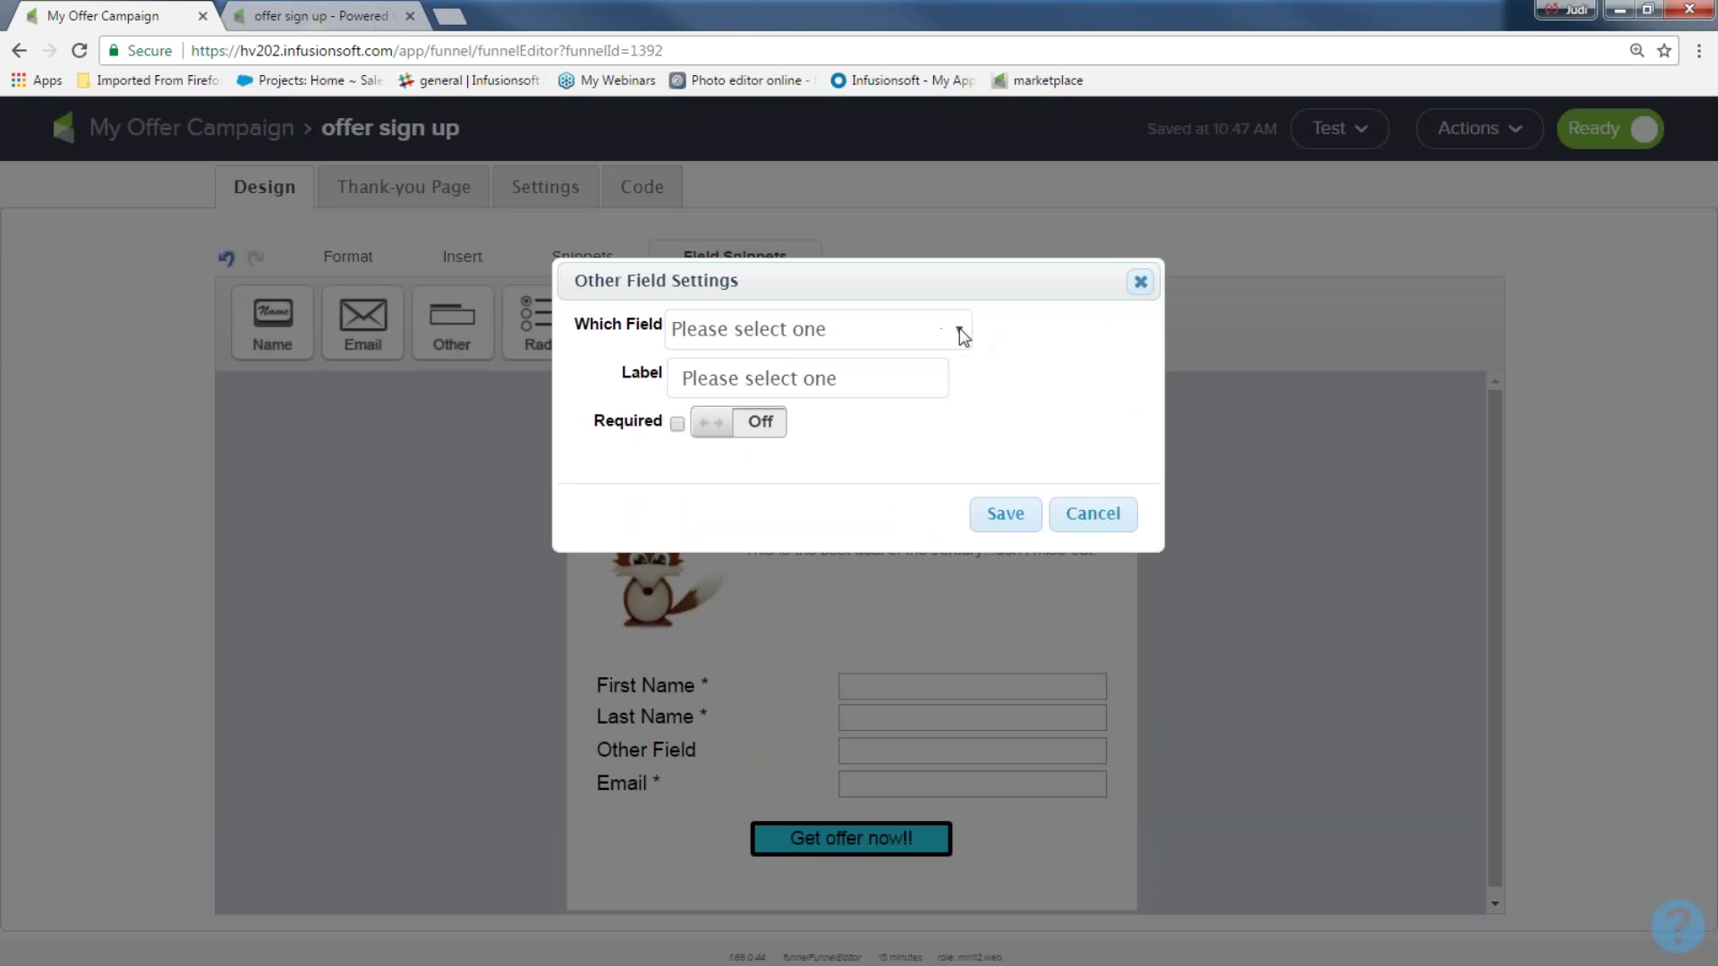
pyautogui.click(960, 327)
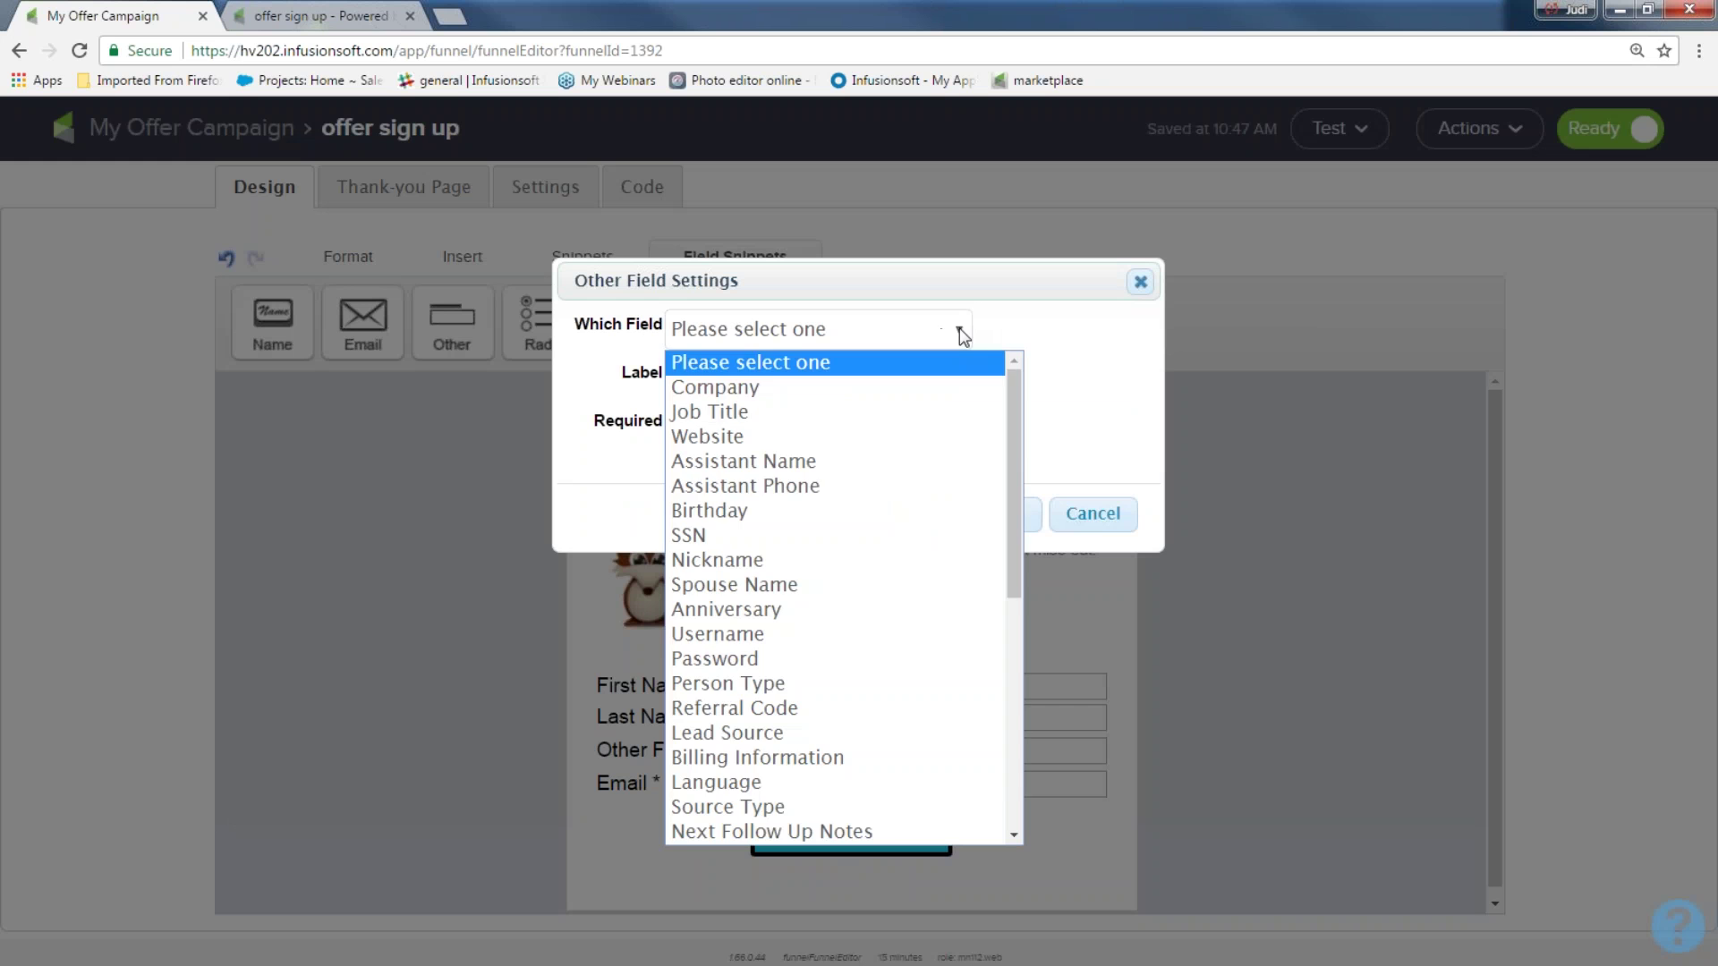
pyautogui.scroll(-6, 743, 505)
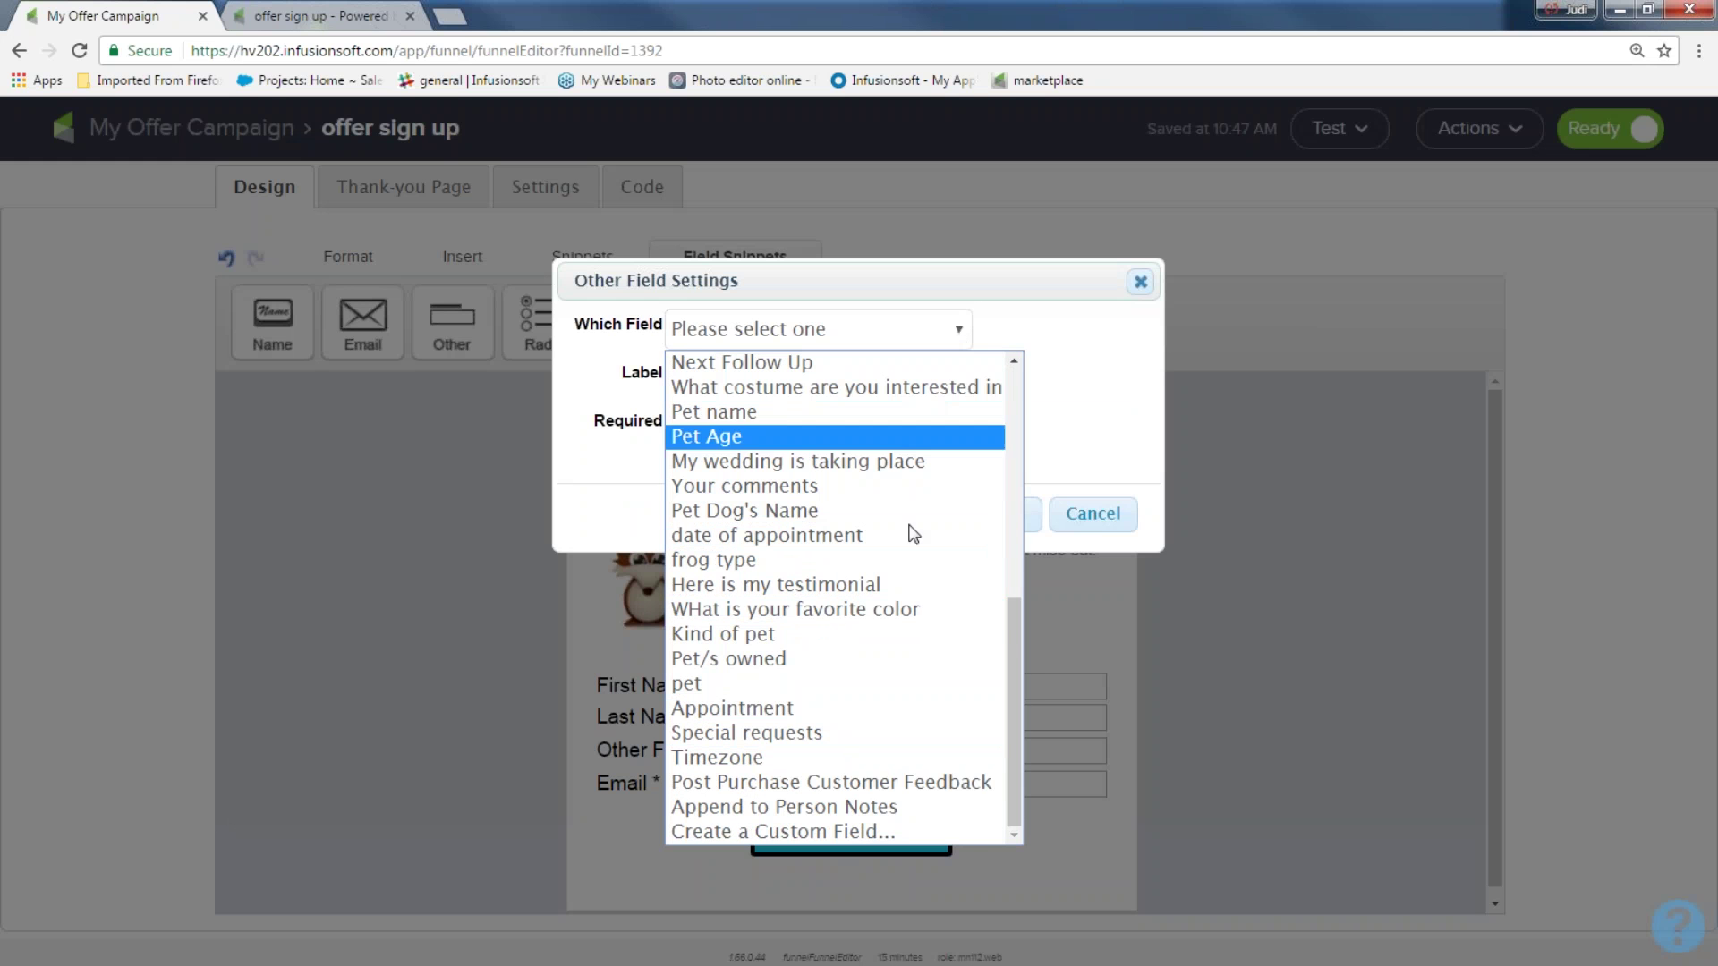
pyautogui.click(877, 830)
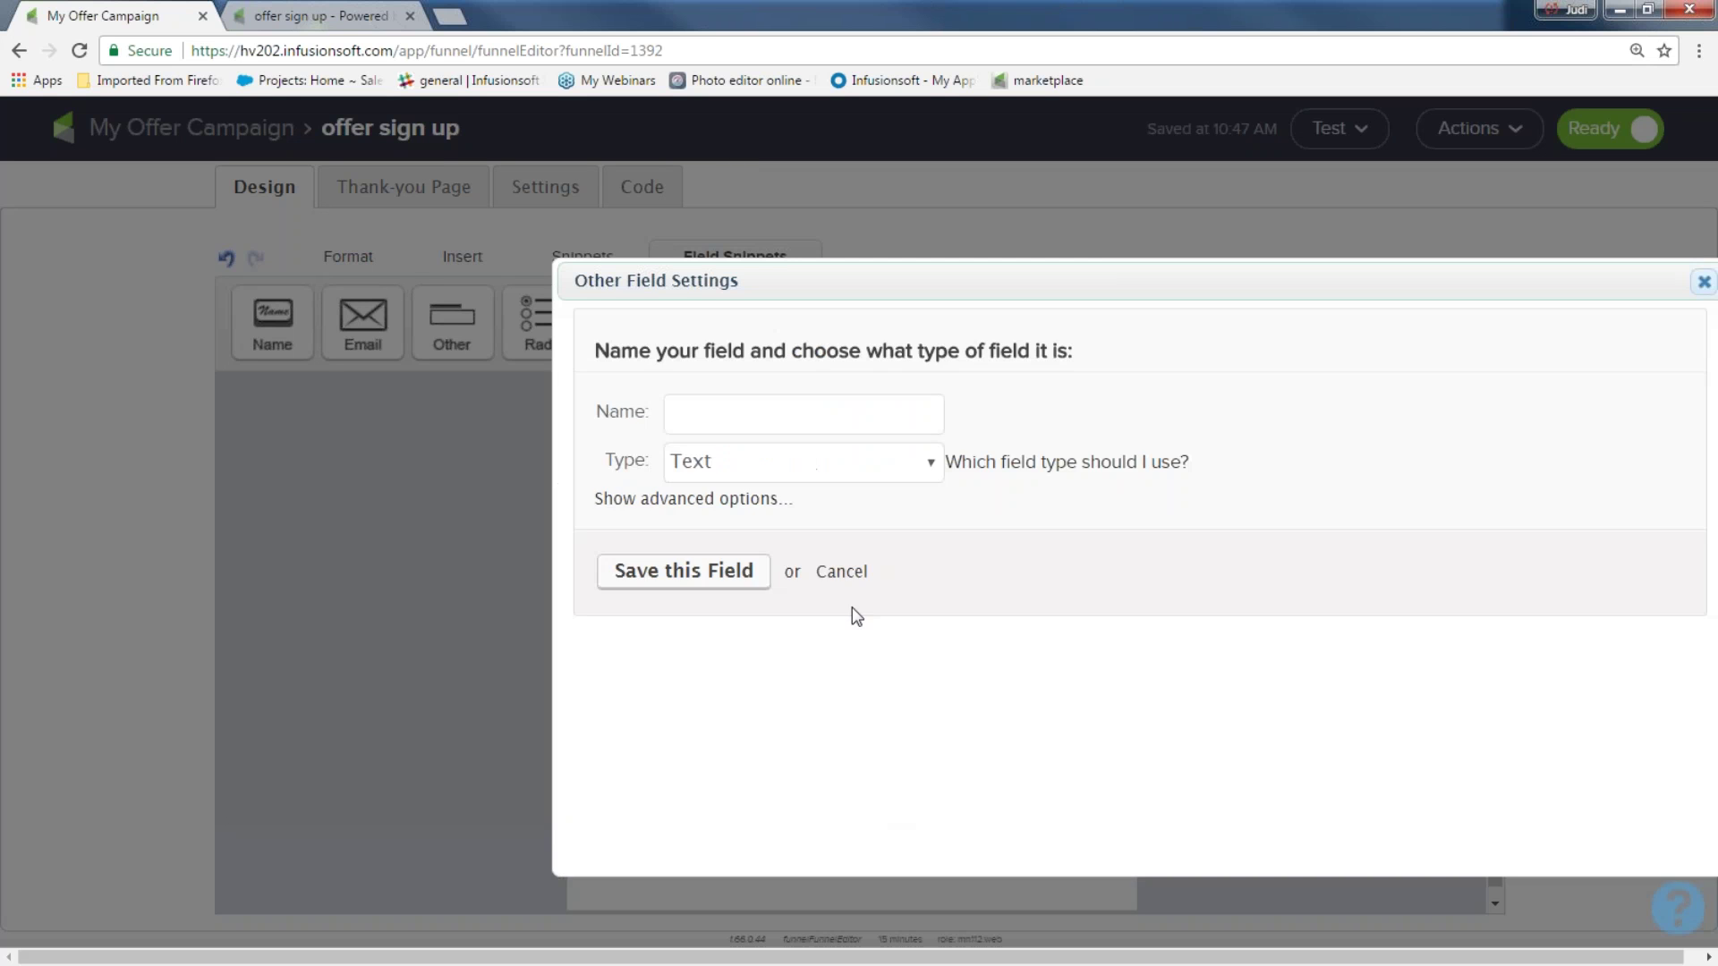
# Create a 'Gender' dropdown custom field with Male and Female options, place it, and add a radio snippet
pyautogui.write('Gender')
pyautogui.click(930, 465)
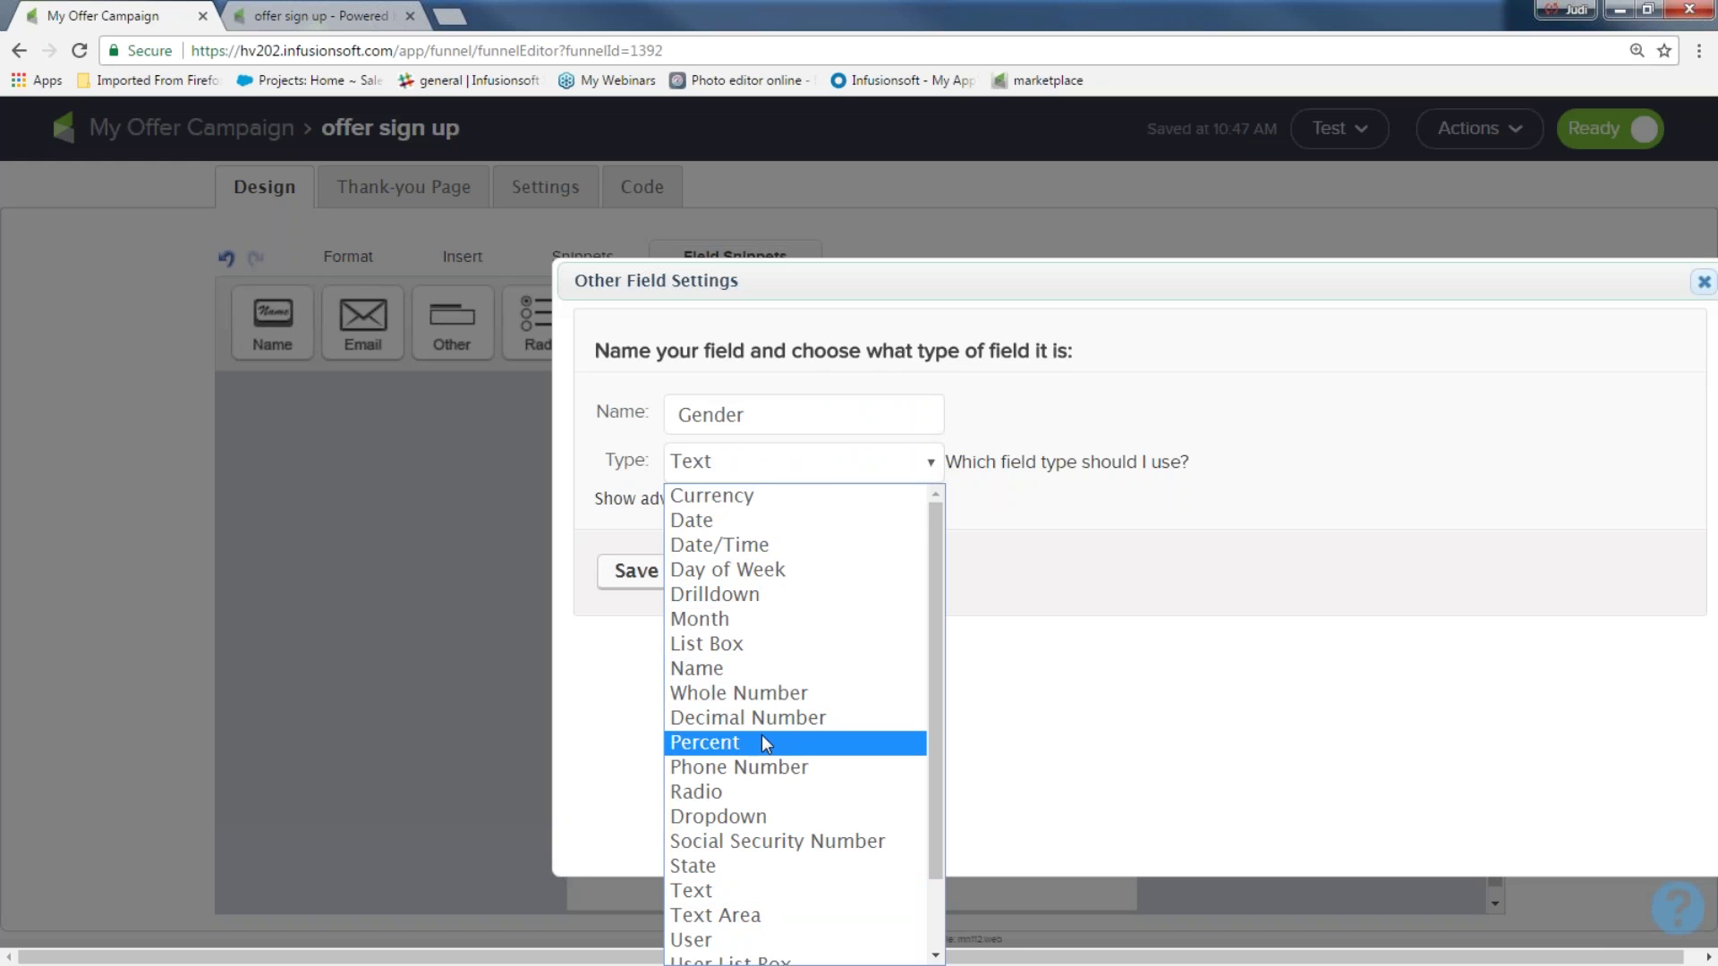
pyautogui.click(740, 816)
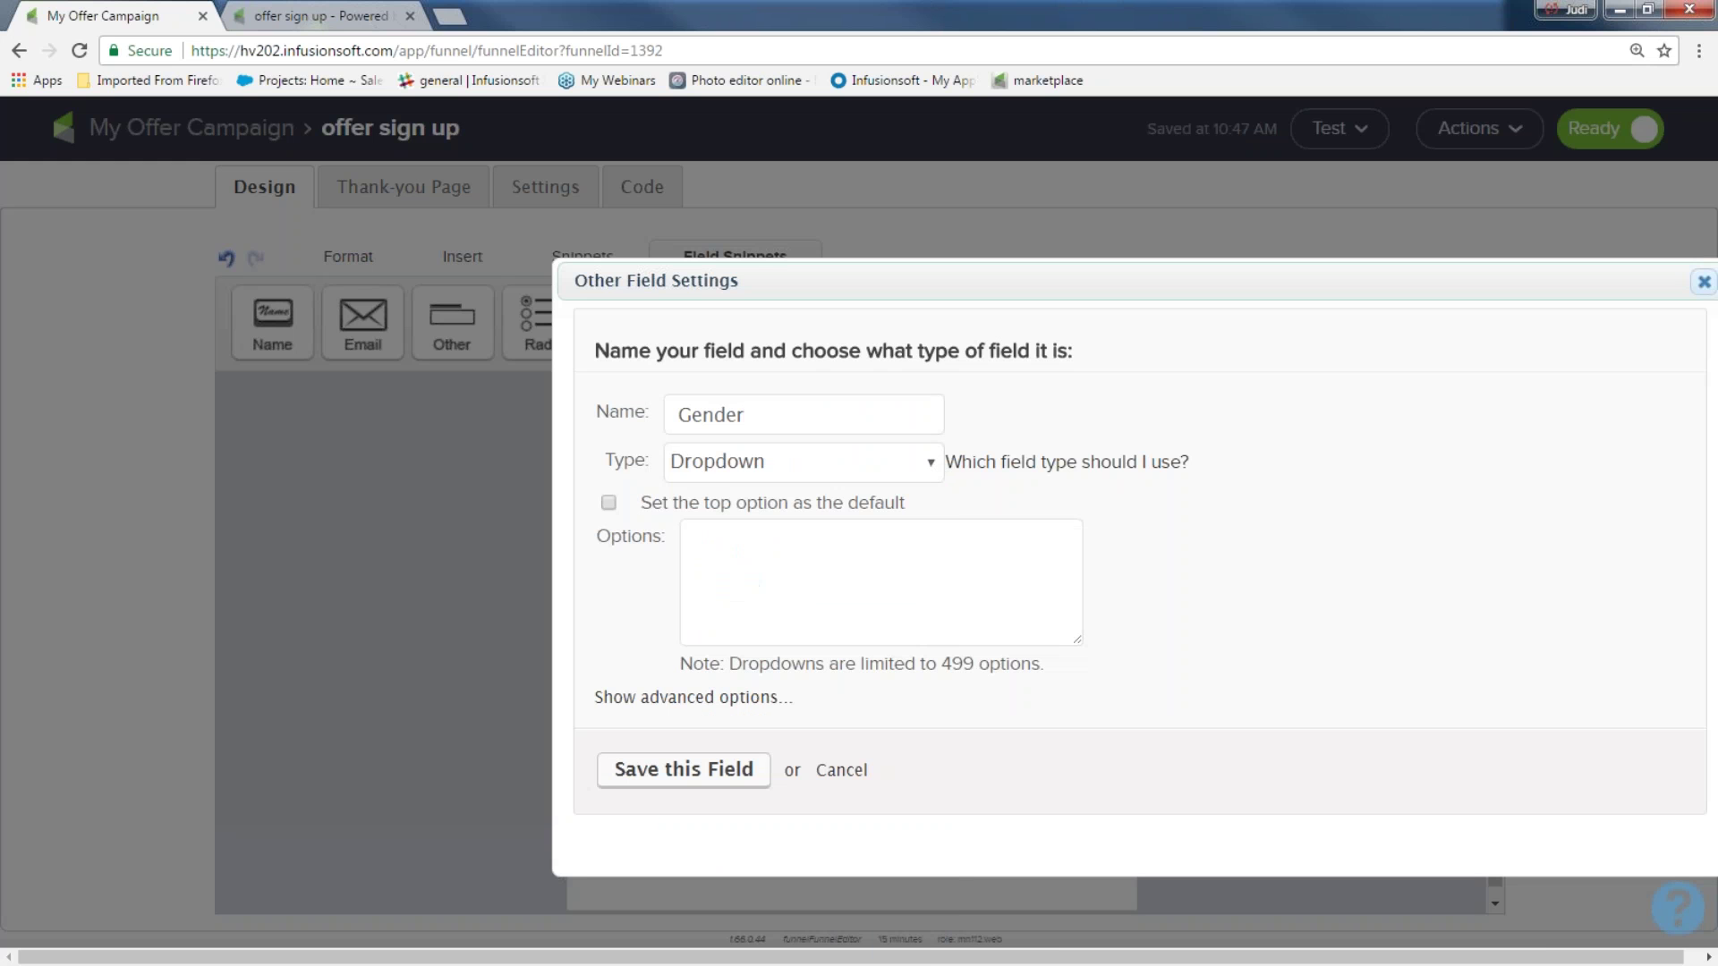
pyautogui.click(699, 552)
pyautogui.write('Male')
pyautogui.press('Return')
pyautogui.write('Female')
pyautogui.click(687, 772)
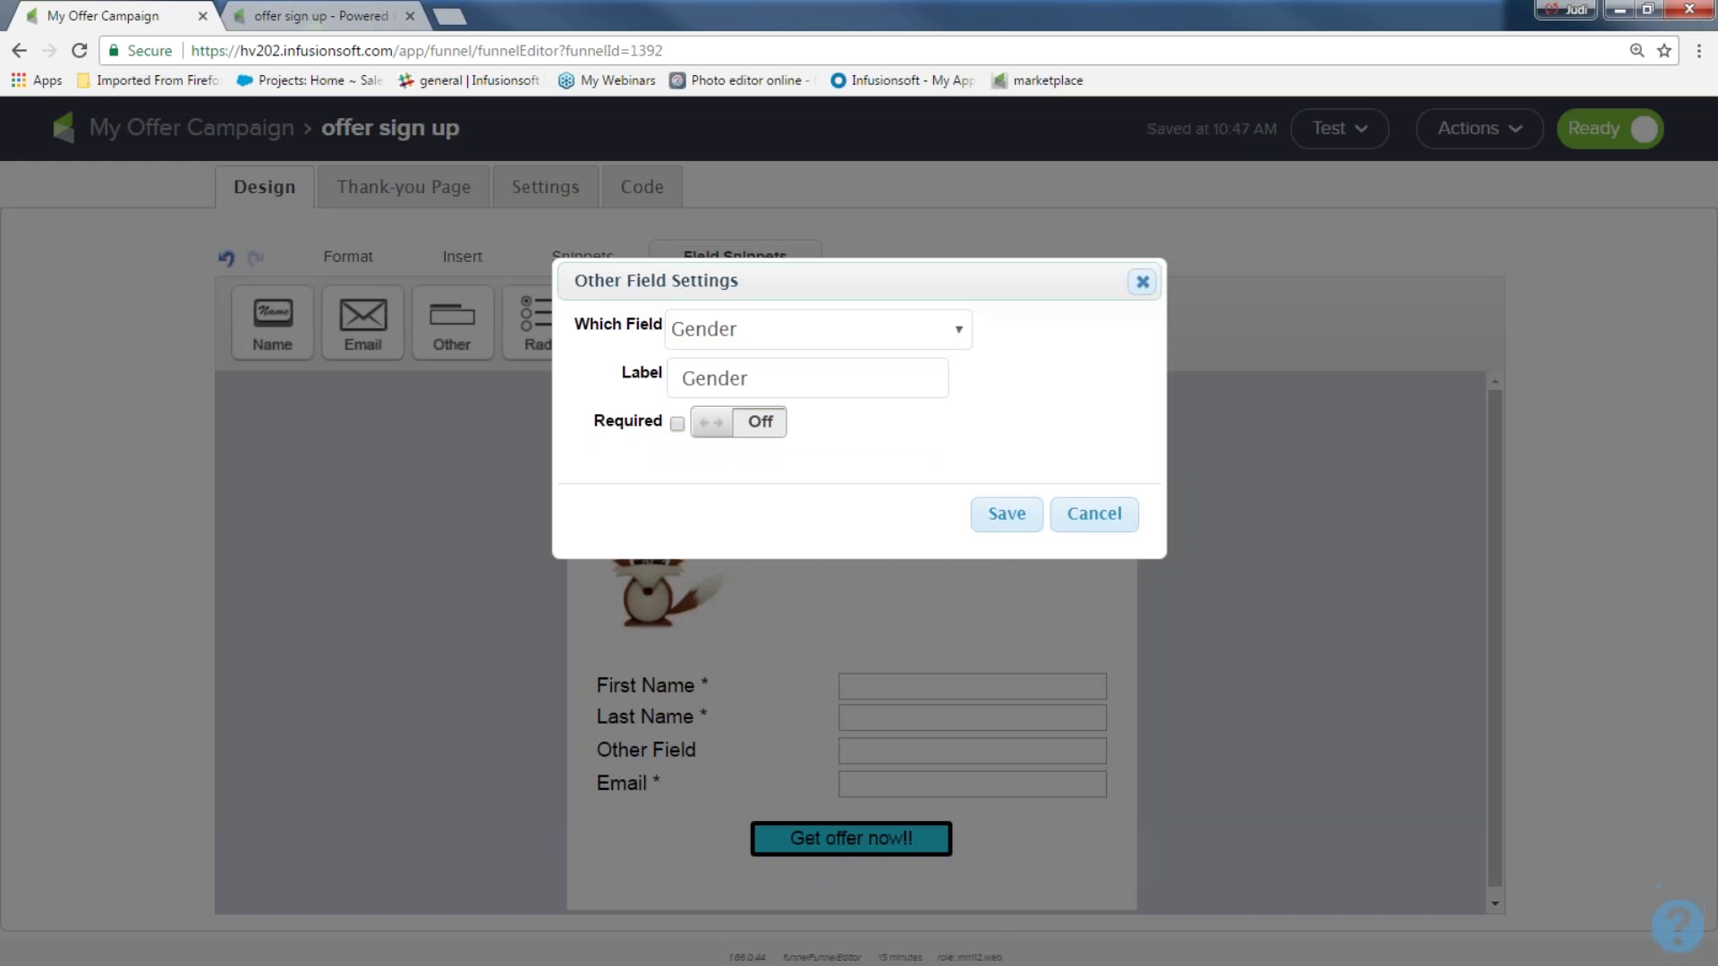
pyautogui.click(1016, 528)
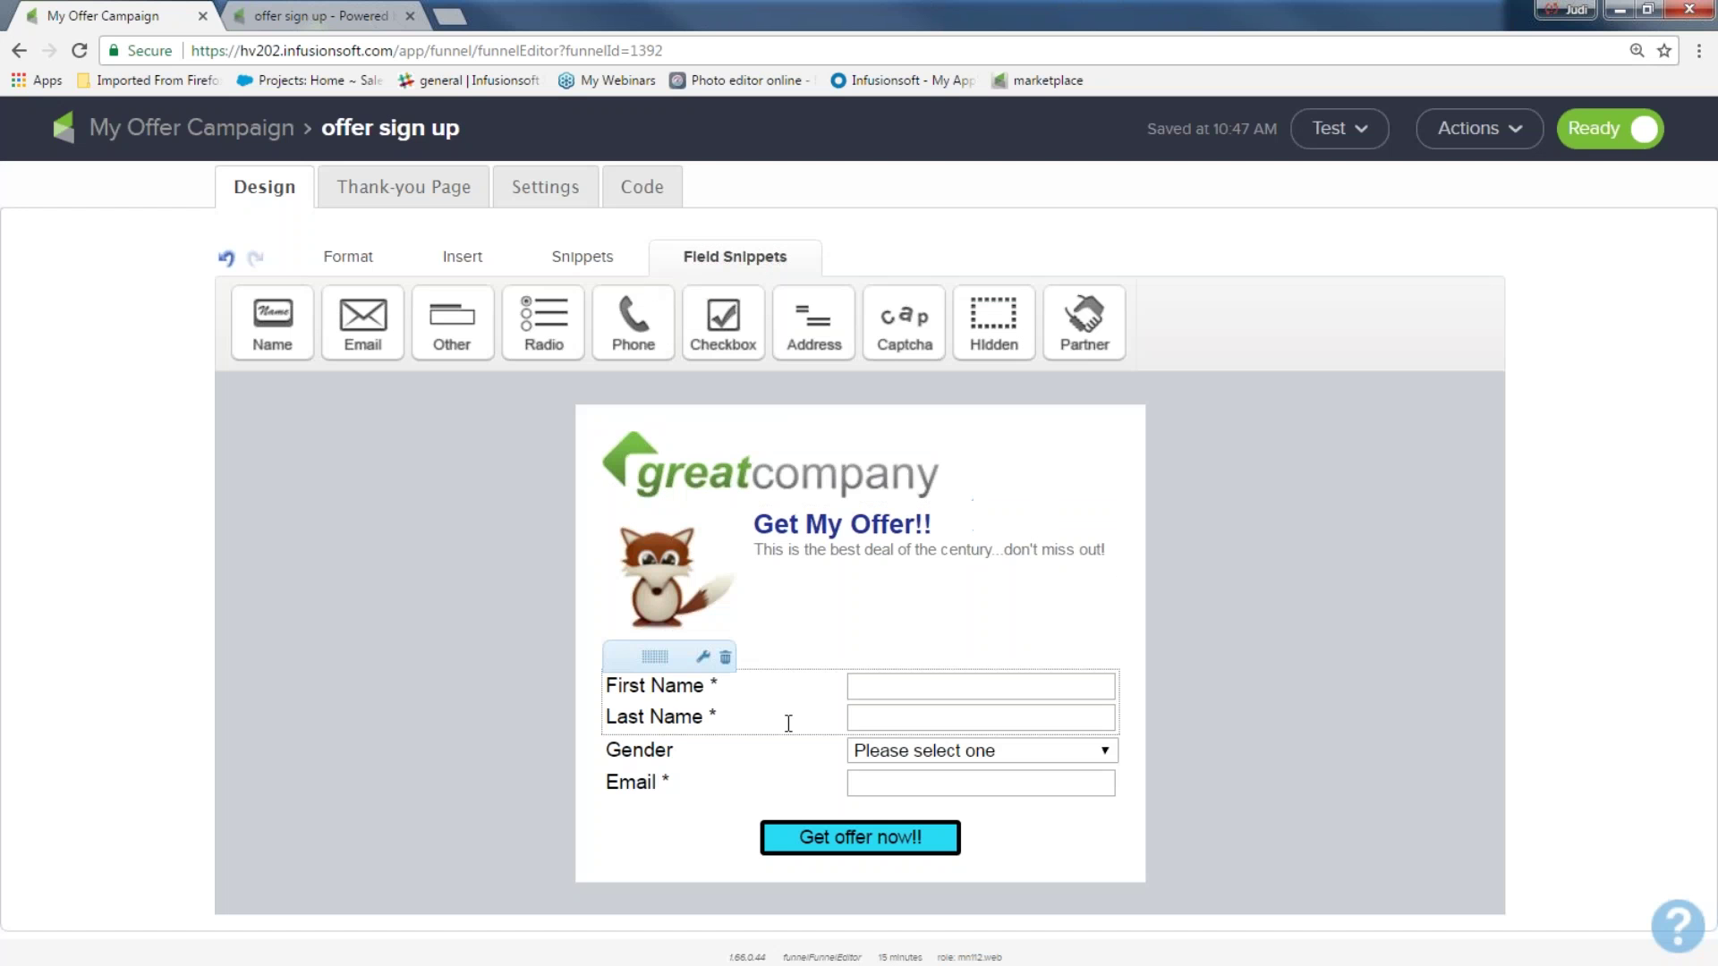
pyautogui.moveTo(544, 323); pyautogui.dragTo(685, 761)
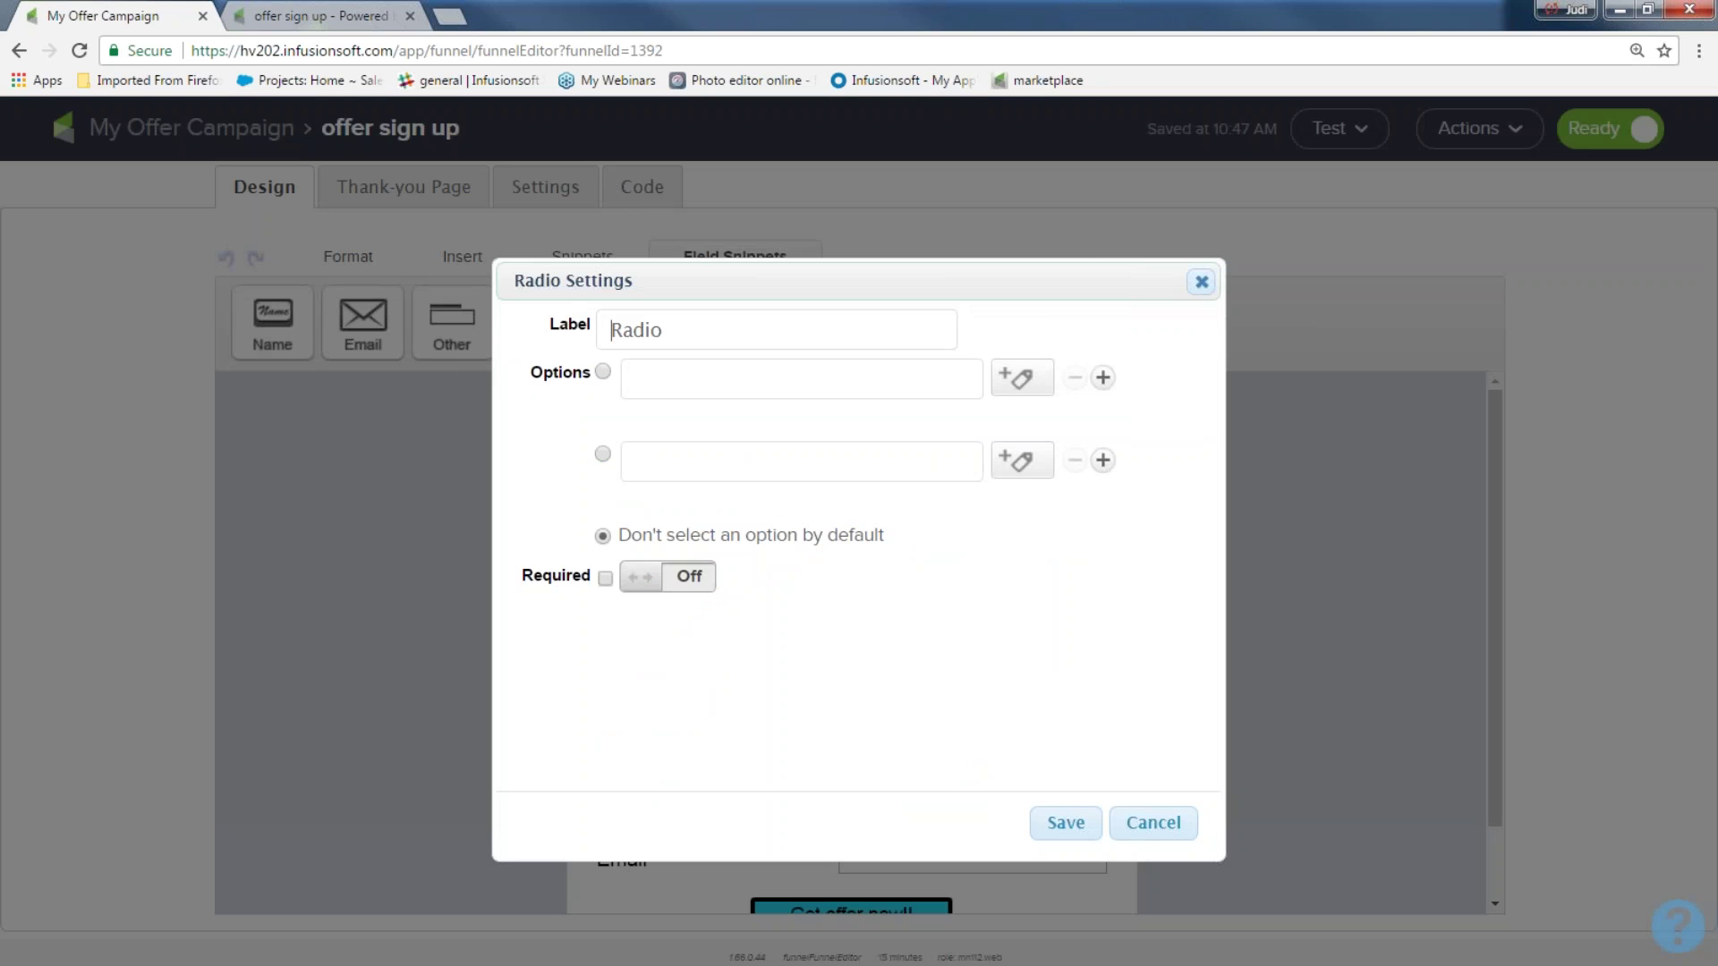
pyautogui.hotkey('alt', 'Tab')
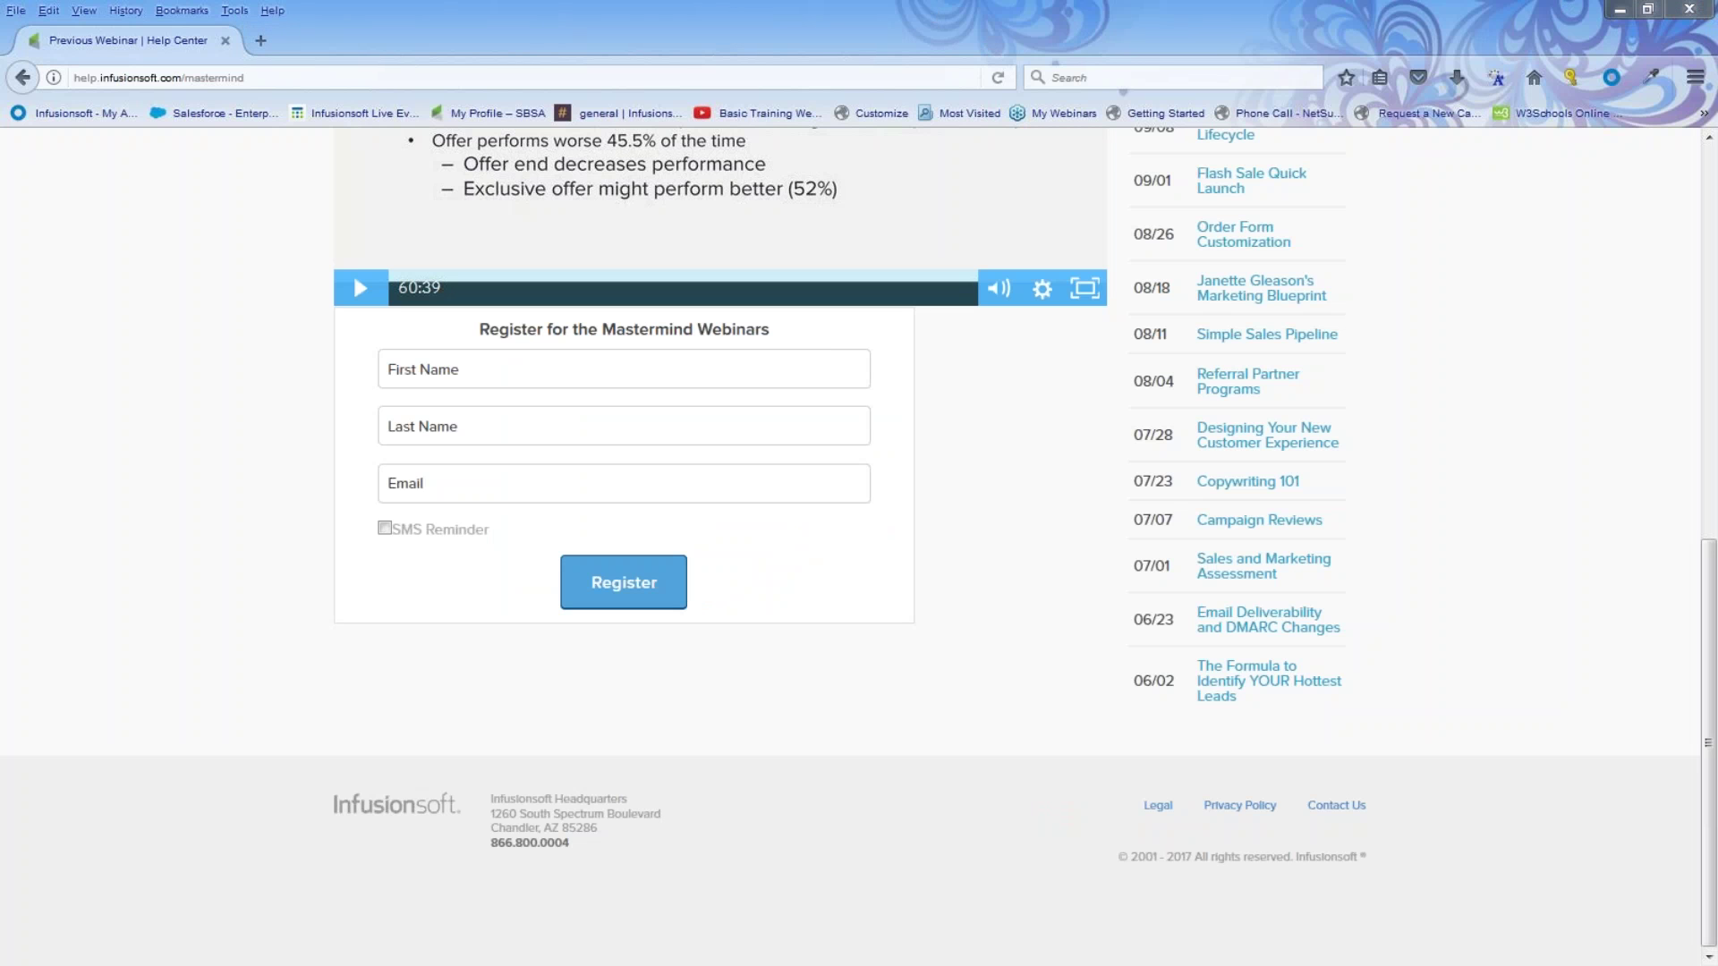
# Browse and close Jing's capture history, then open a new blank Firefox tab
pyautogui.moveTo(984, 3)
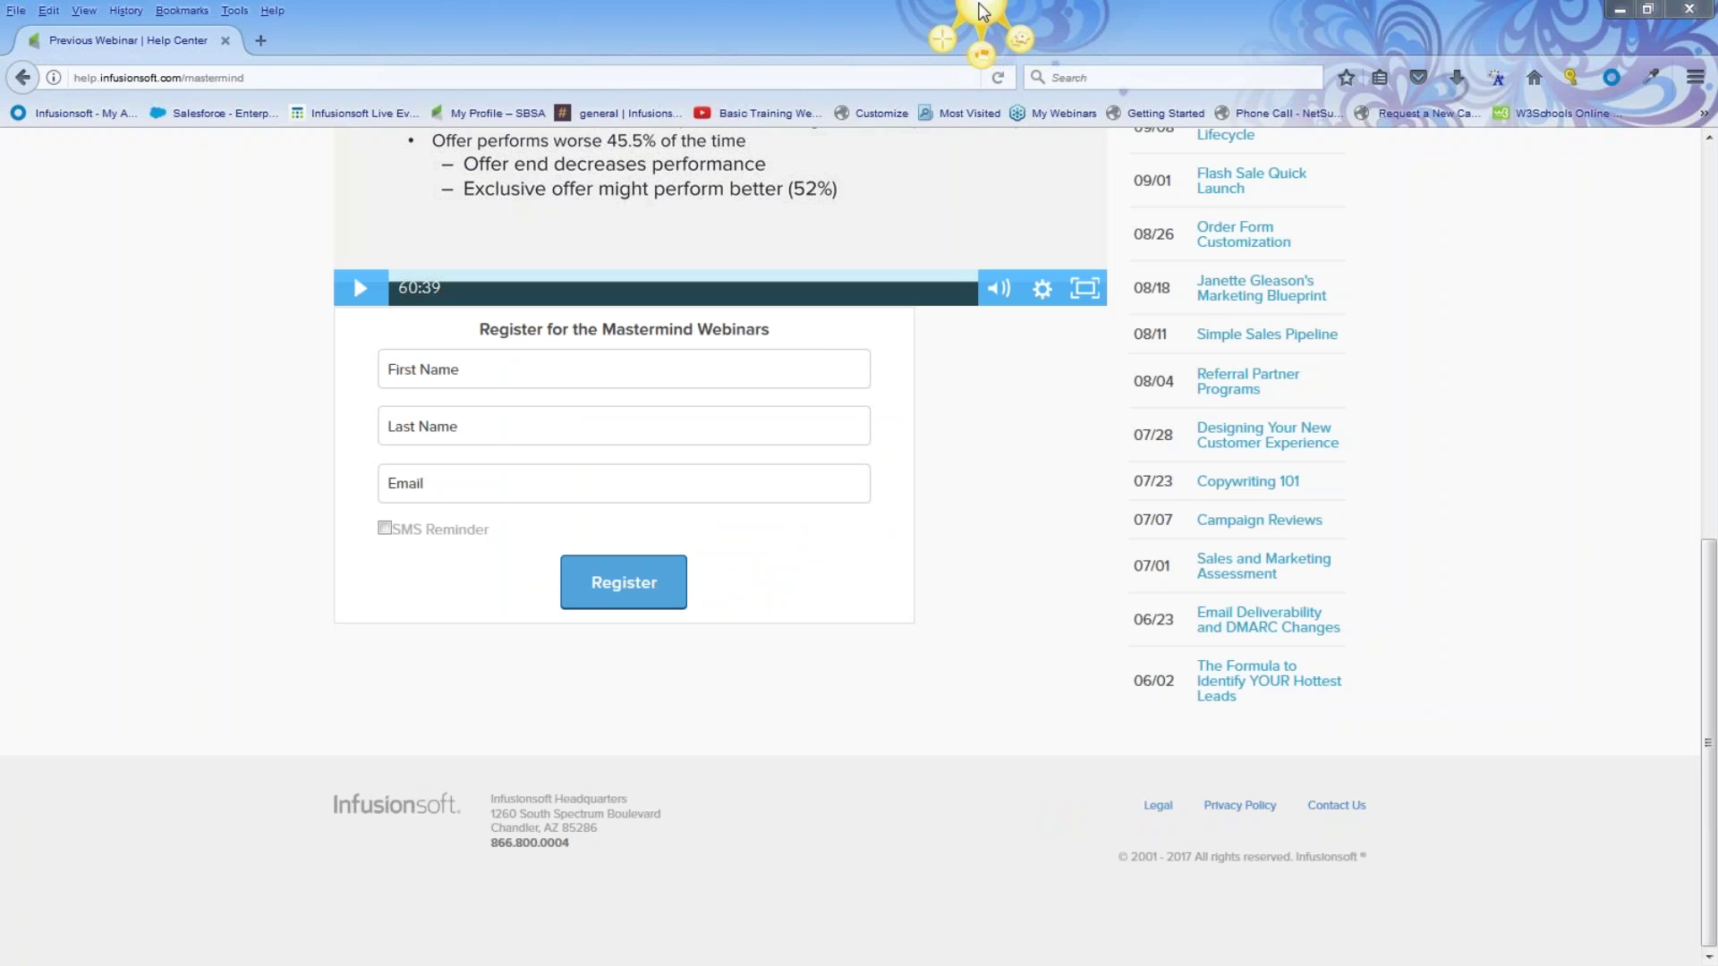
pyautogui.click(982, 59)
pyautogui.scroll(-5, 928, 396)
pyautogui.scroll(-3, 931, 428)
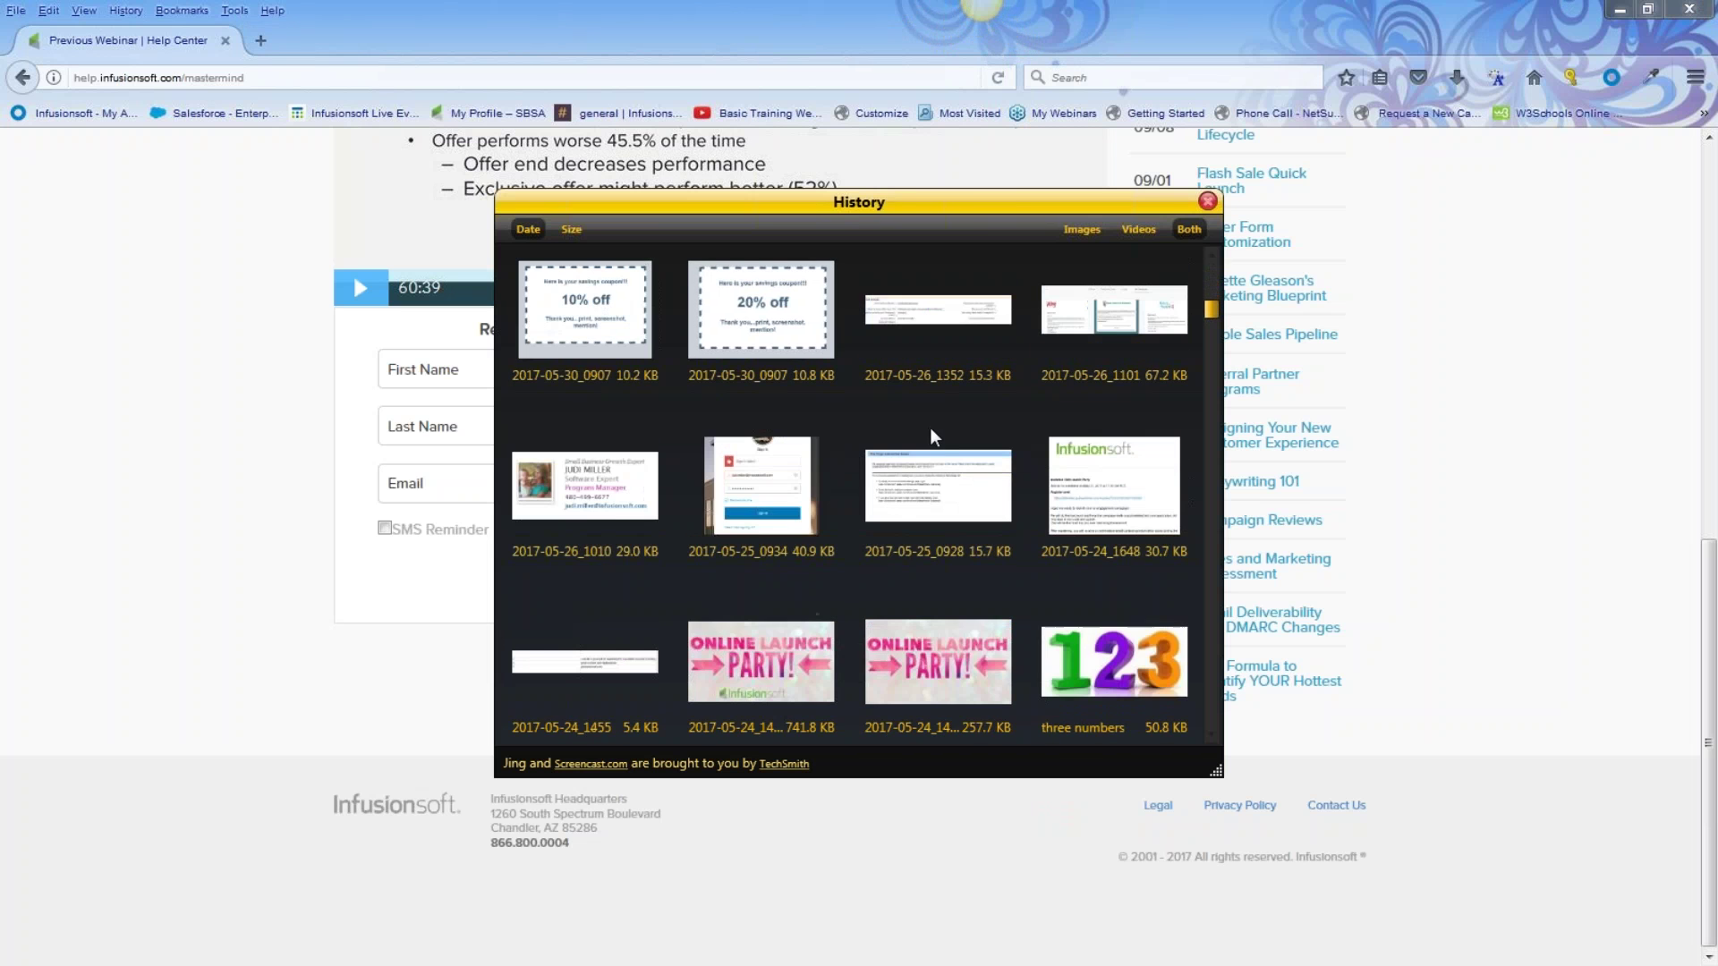
pyautogui.scroll(-3, 965, 435)
pyautogui.scroll(-2, 965, 435)
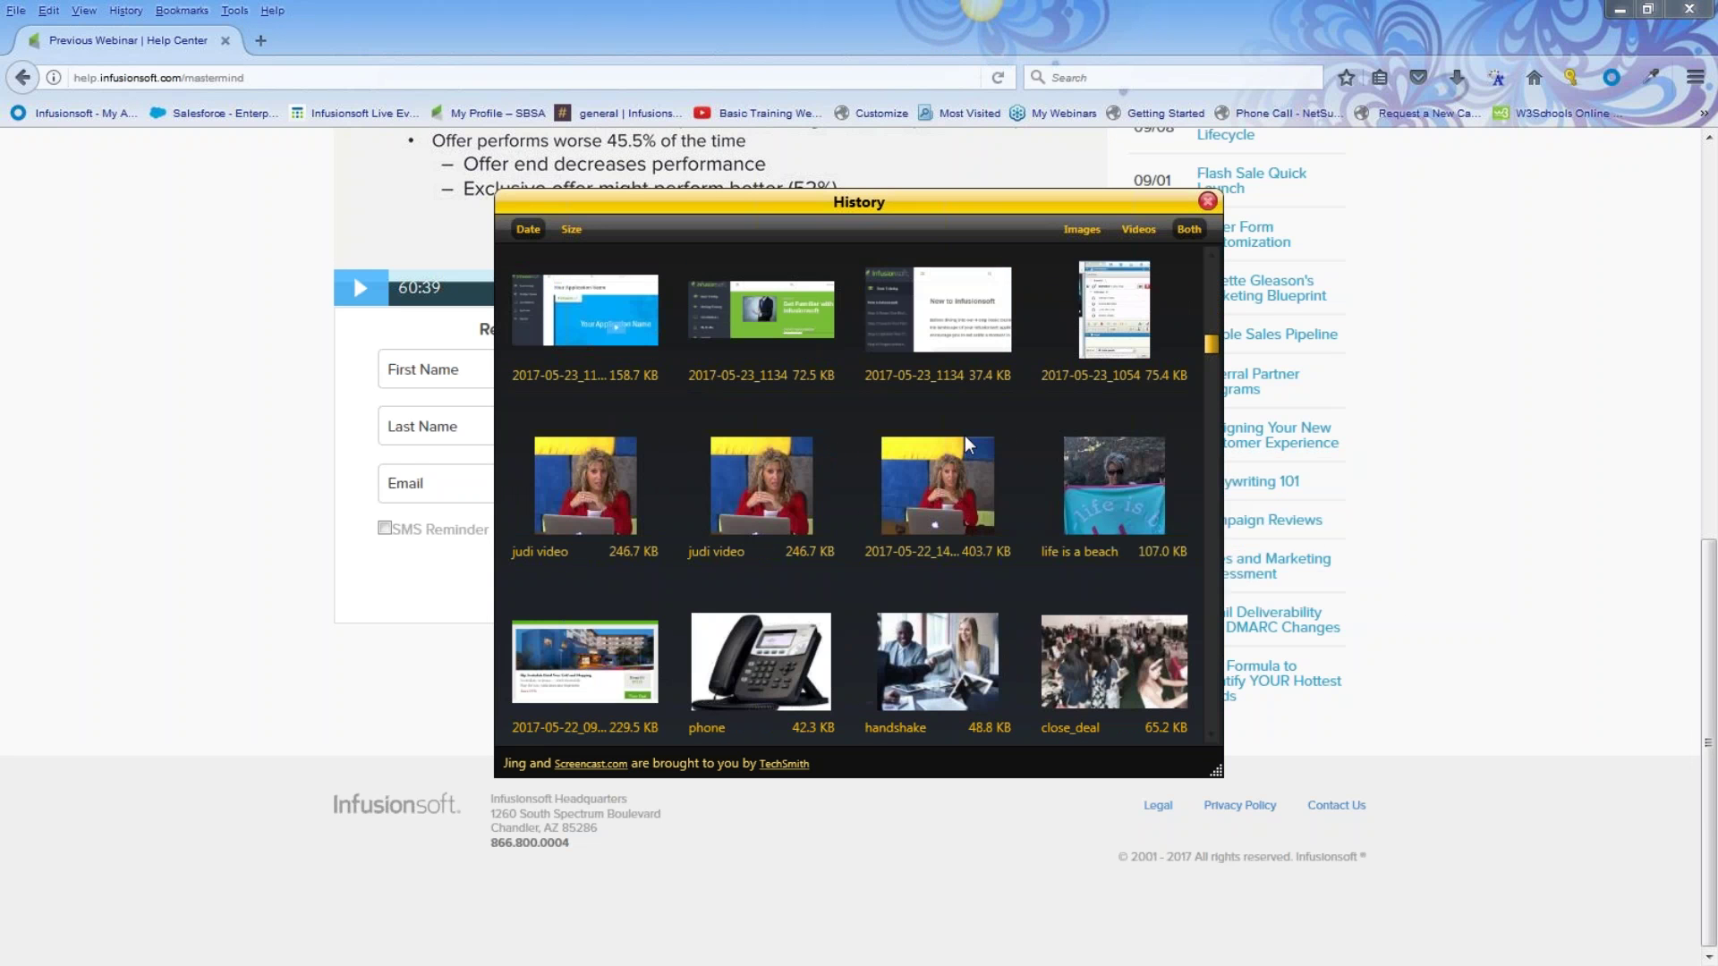
pyautogui.scroll(-5, 1013, 424)
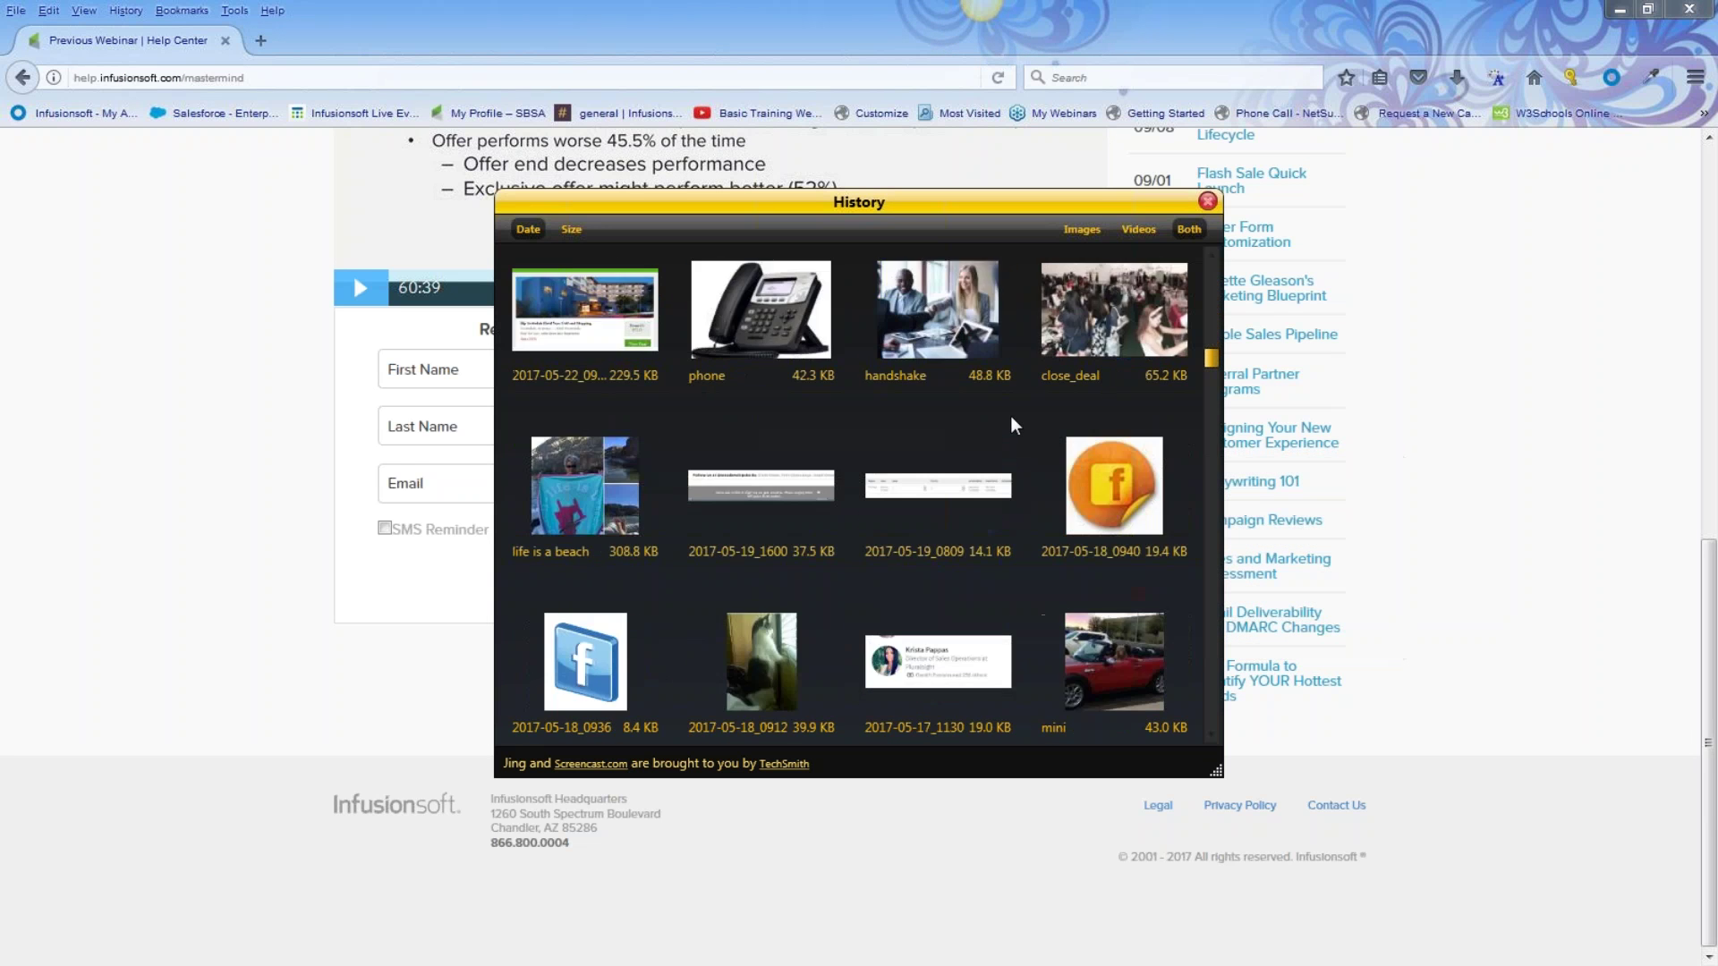
pyautogui.scroll(-3, 1036, 447)
pyautogui.scroll(-3, 1038, 444)
pyautogui.scroll(-3, 1038, 444)
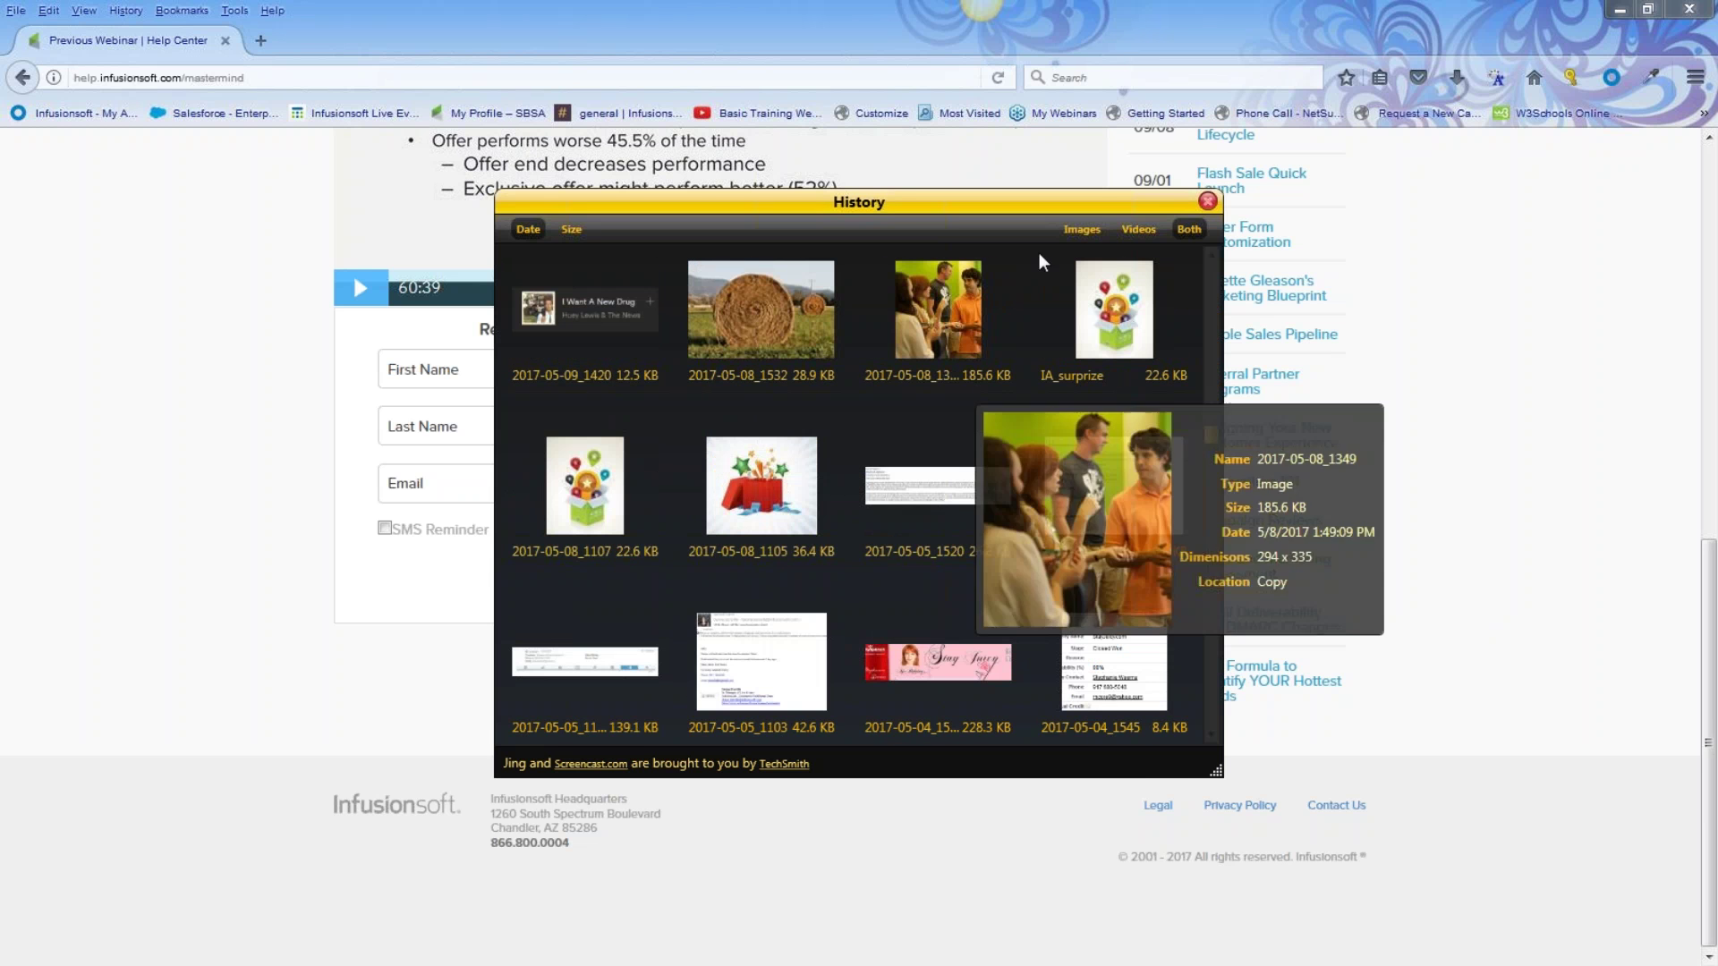
pyautogui.click(1208, 201)
pyautogui.click(260, 40)
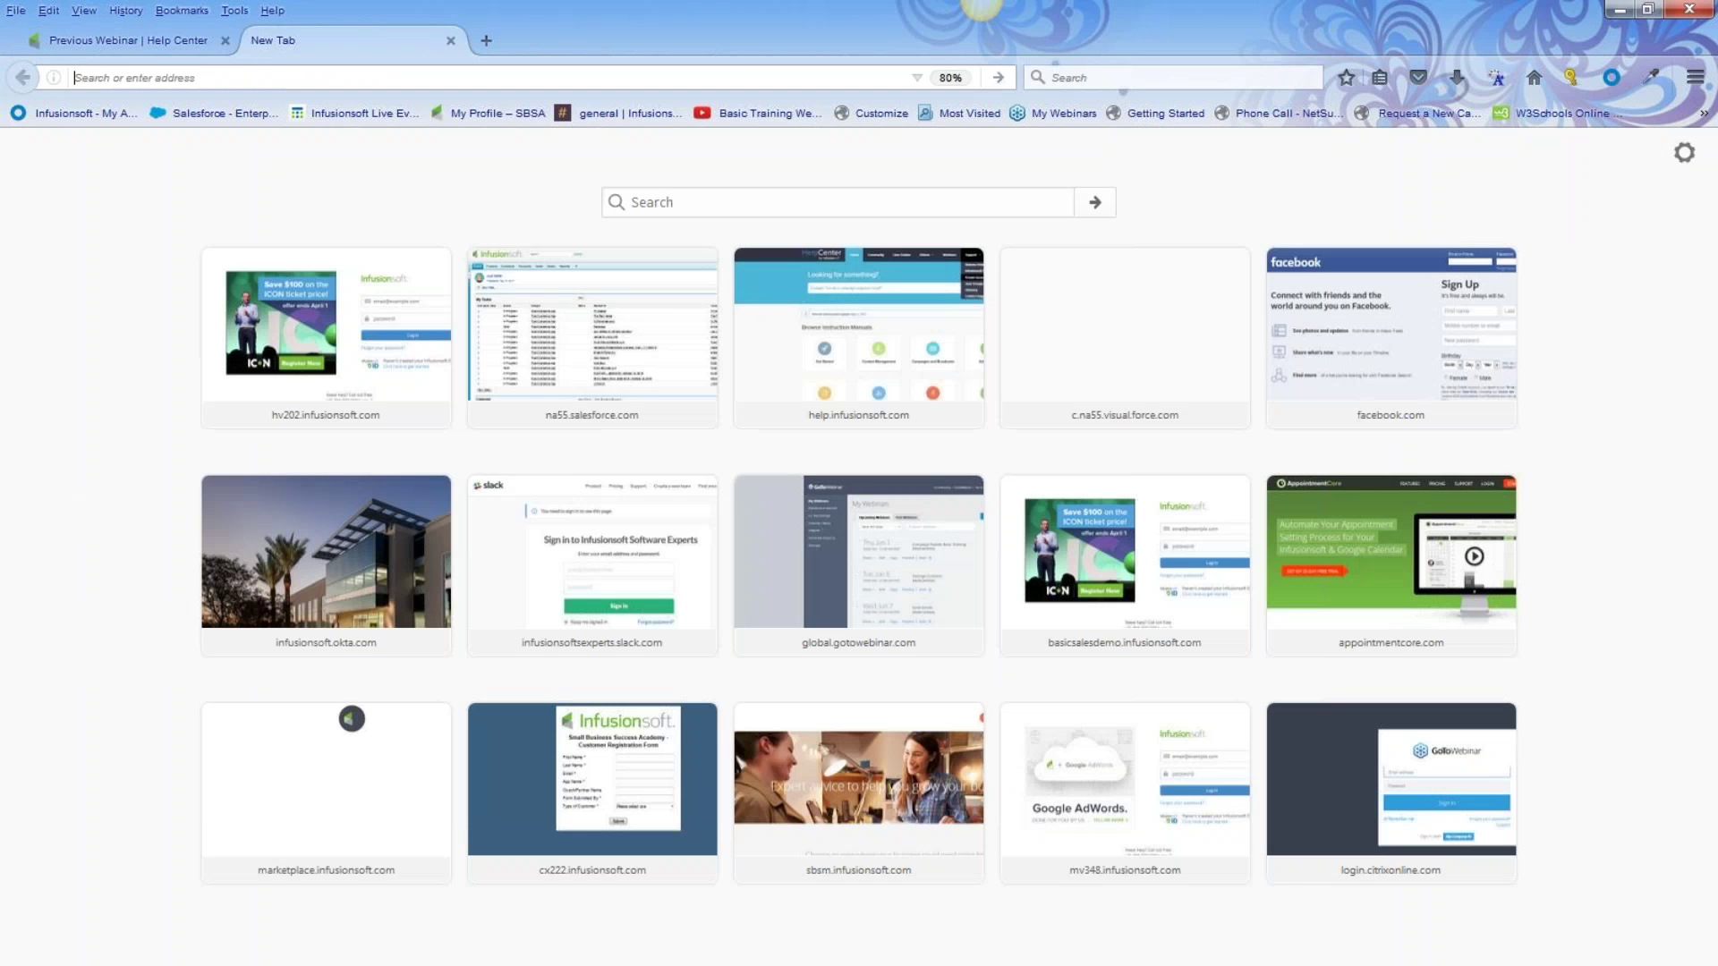
# Search 'chrisbeatcancer', open ChrisBeatCancer.com, and attempt a full-screen capture
pyautogui.write('ch')
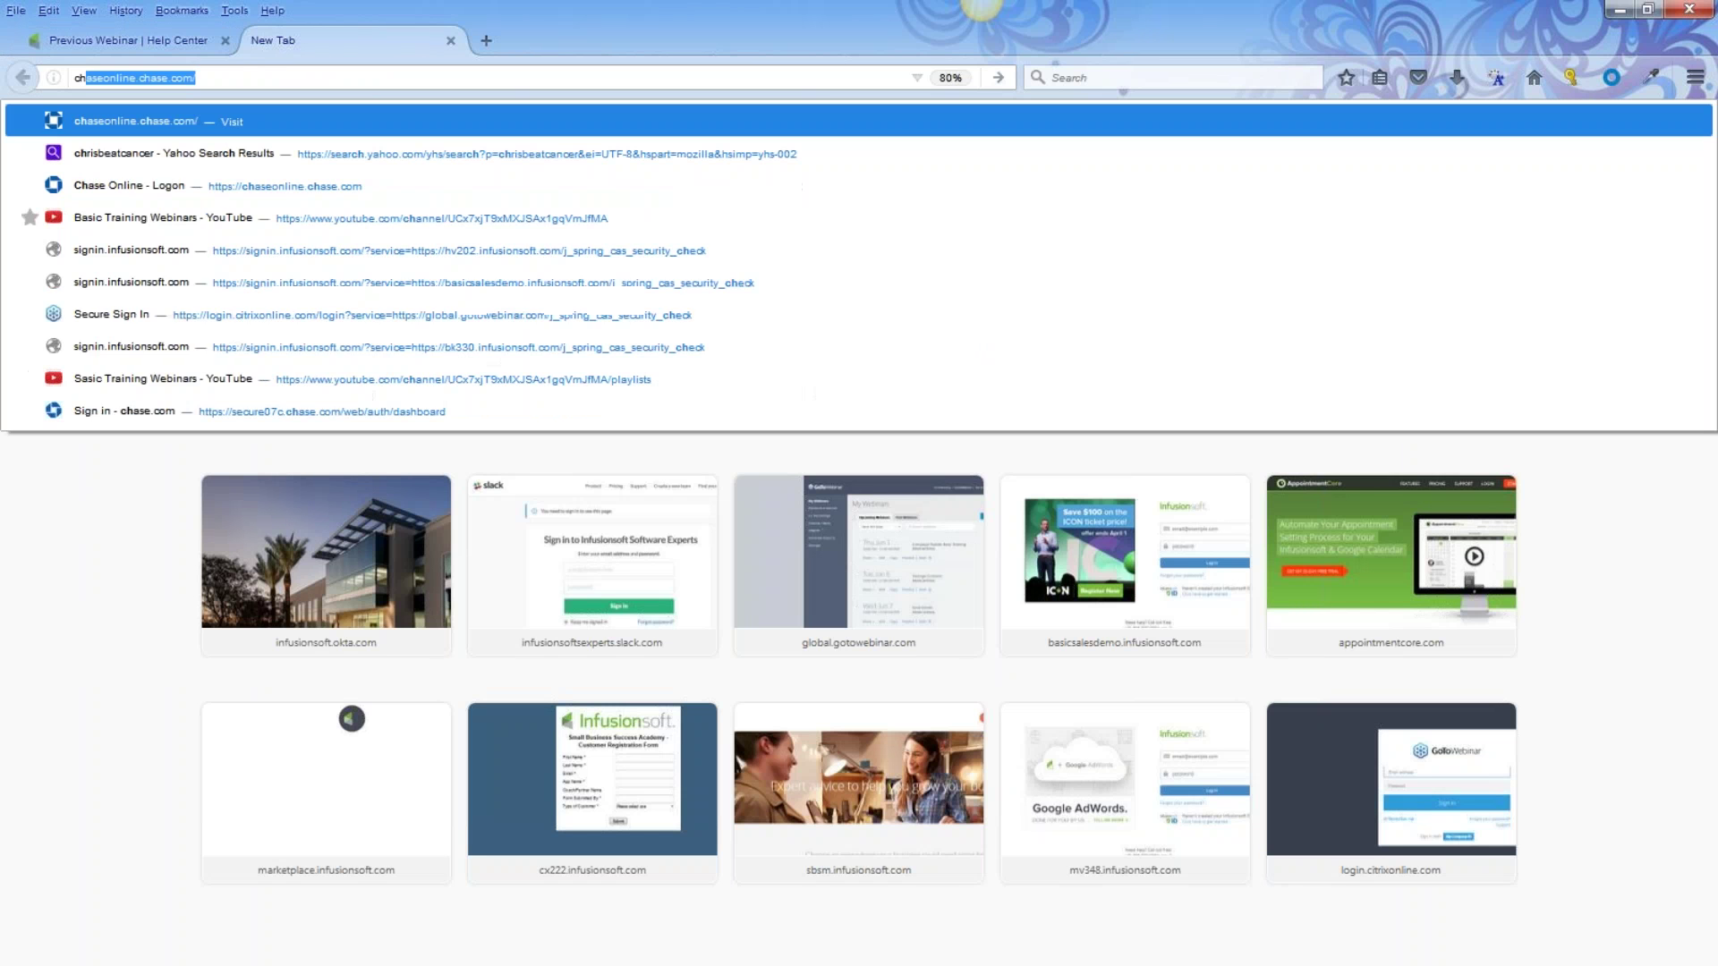
pyautogui.write('risbe')
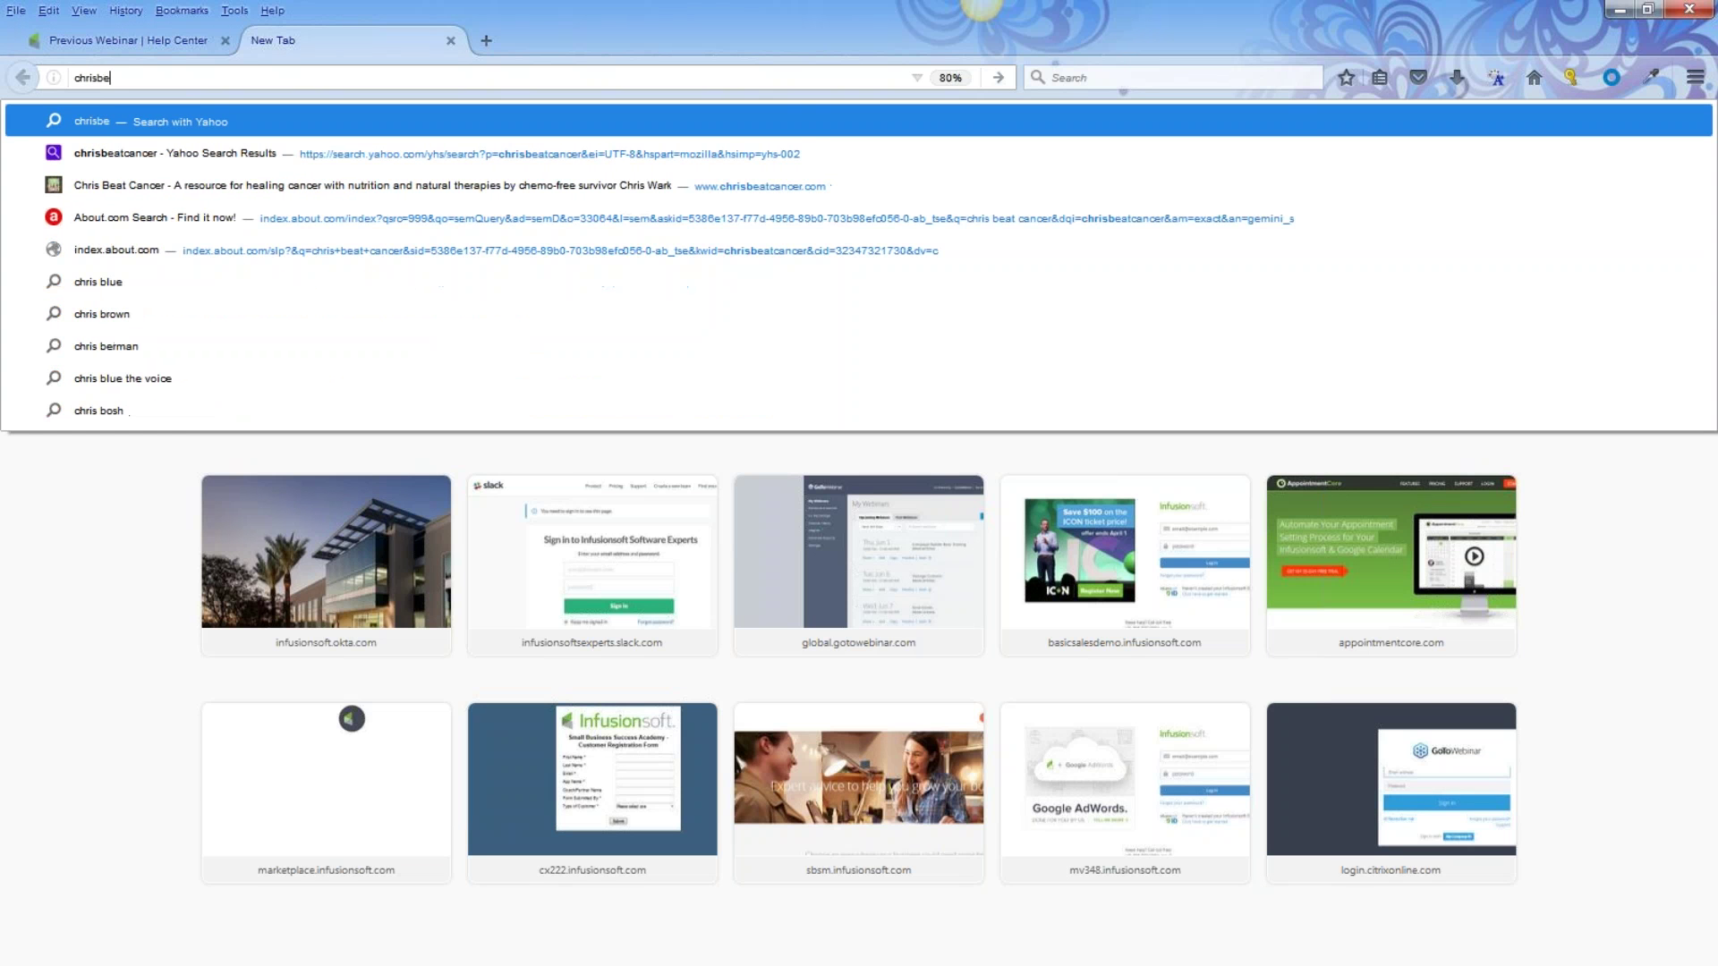
pyautogui.write('atcancer')
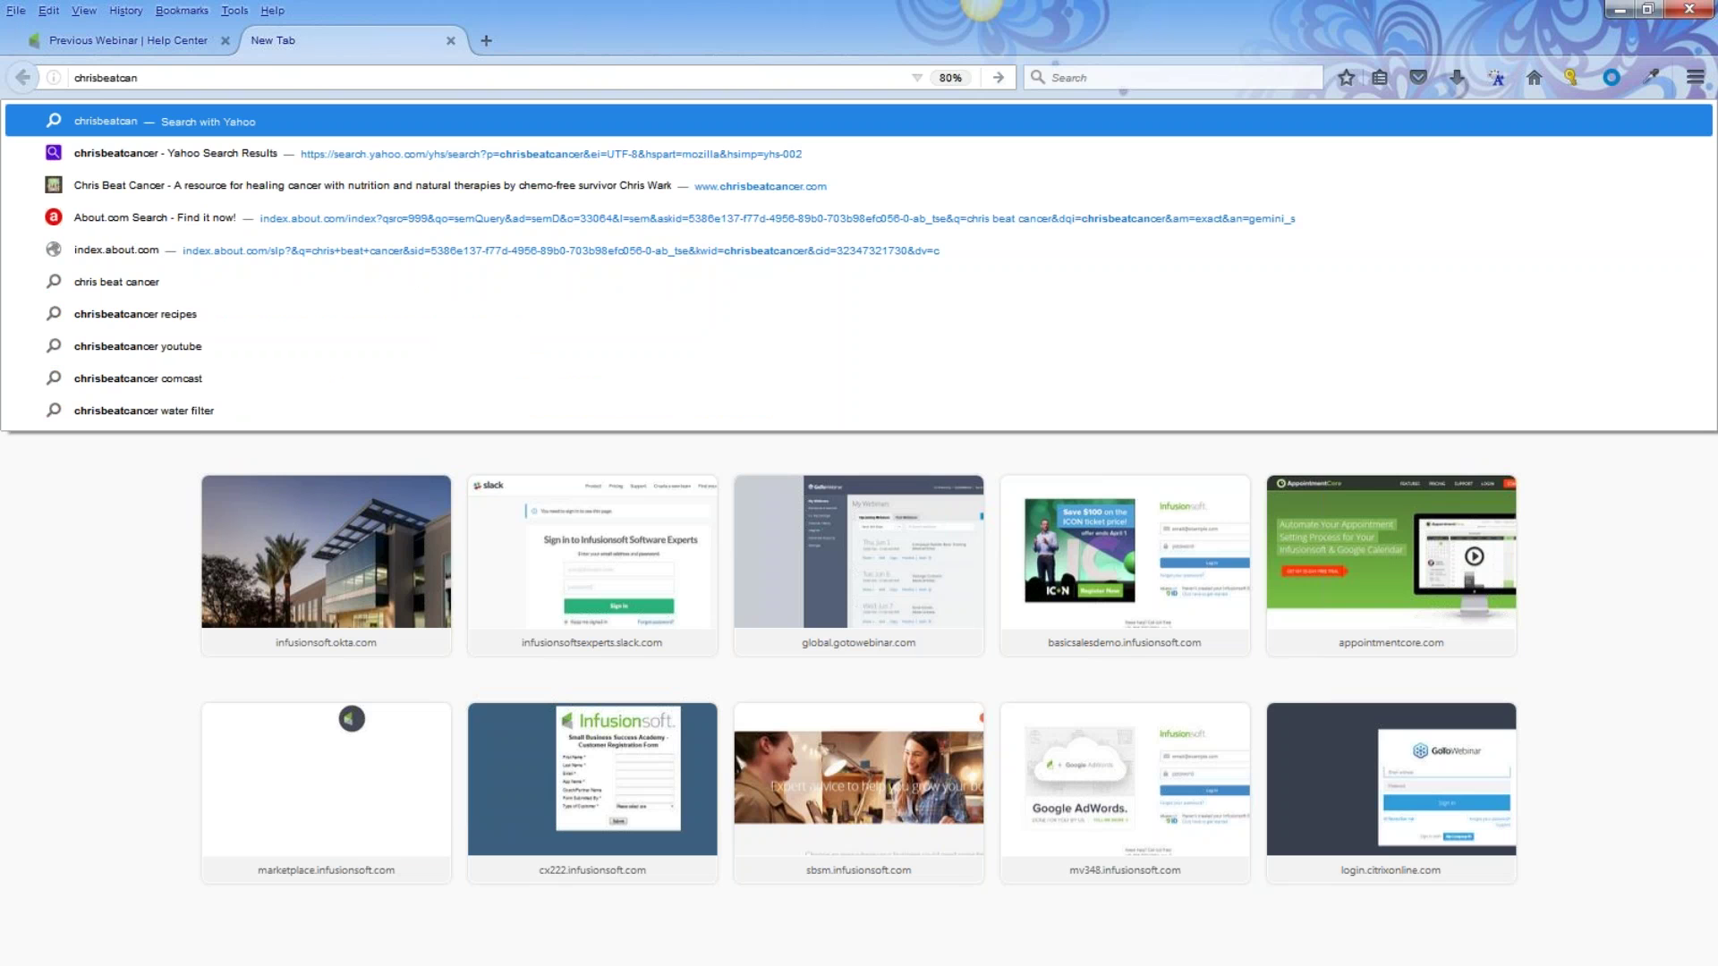
pyautogui.press('Return')
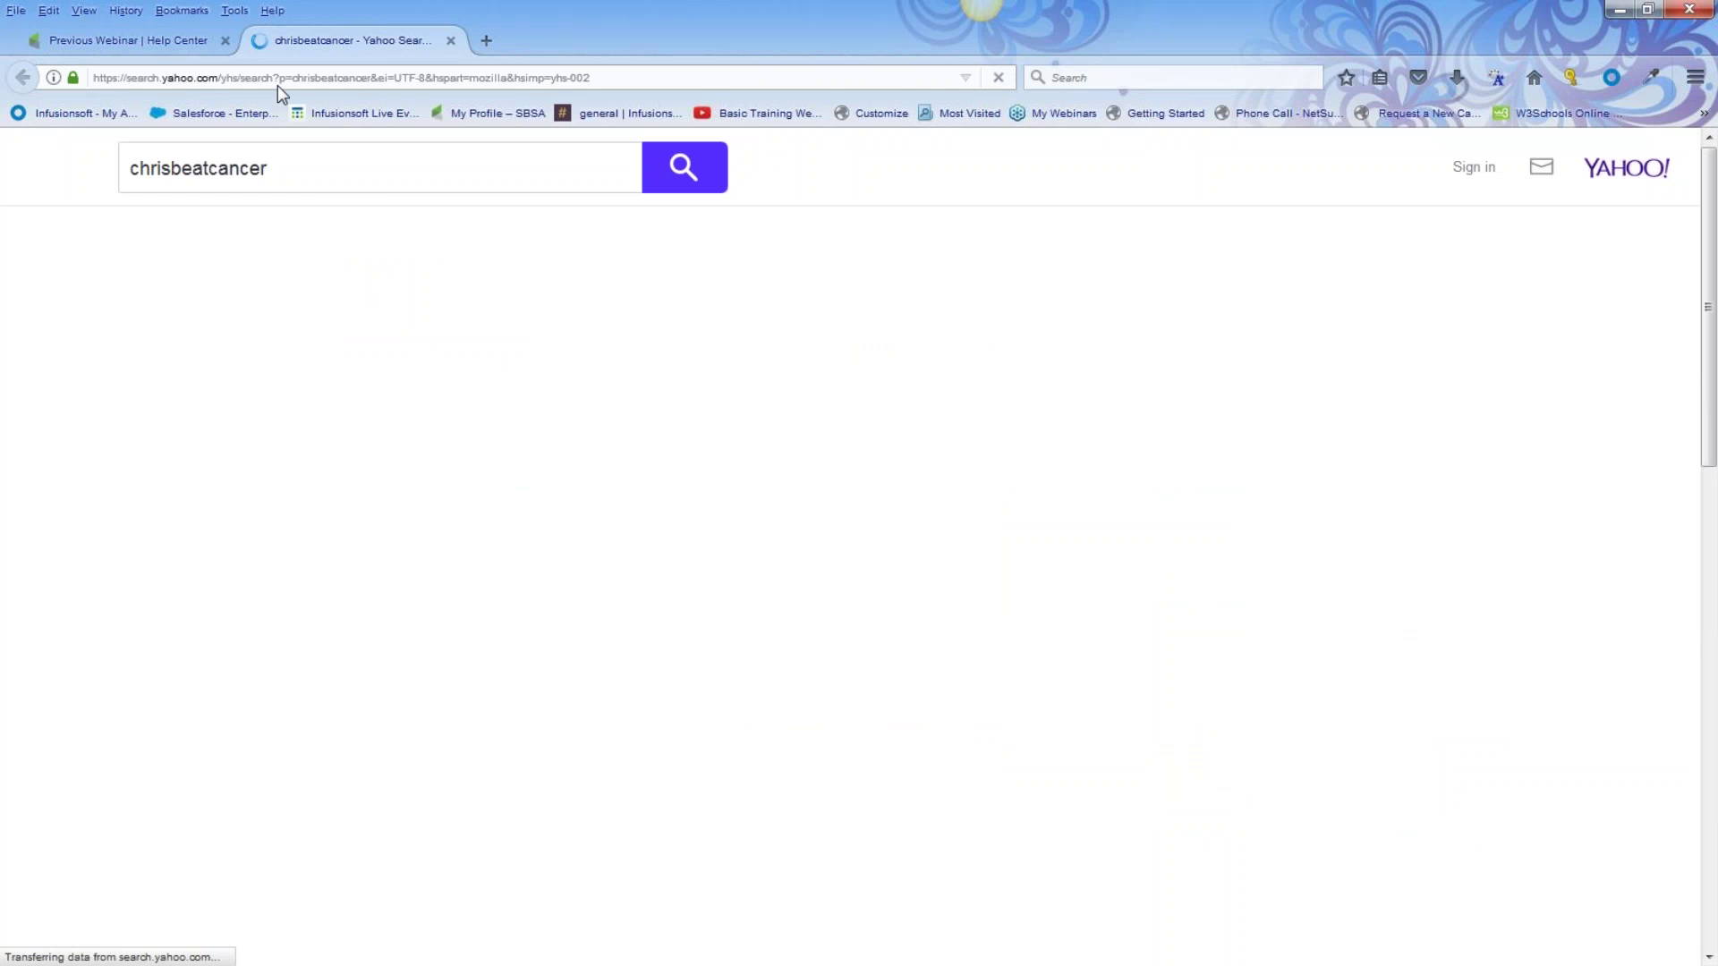
pyautogui.click(283, 319)
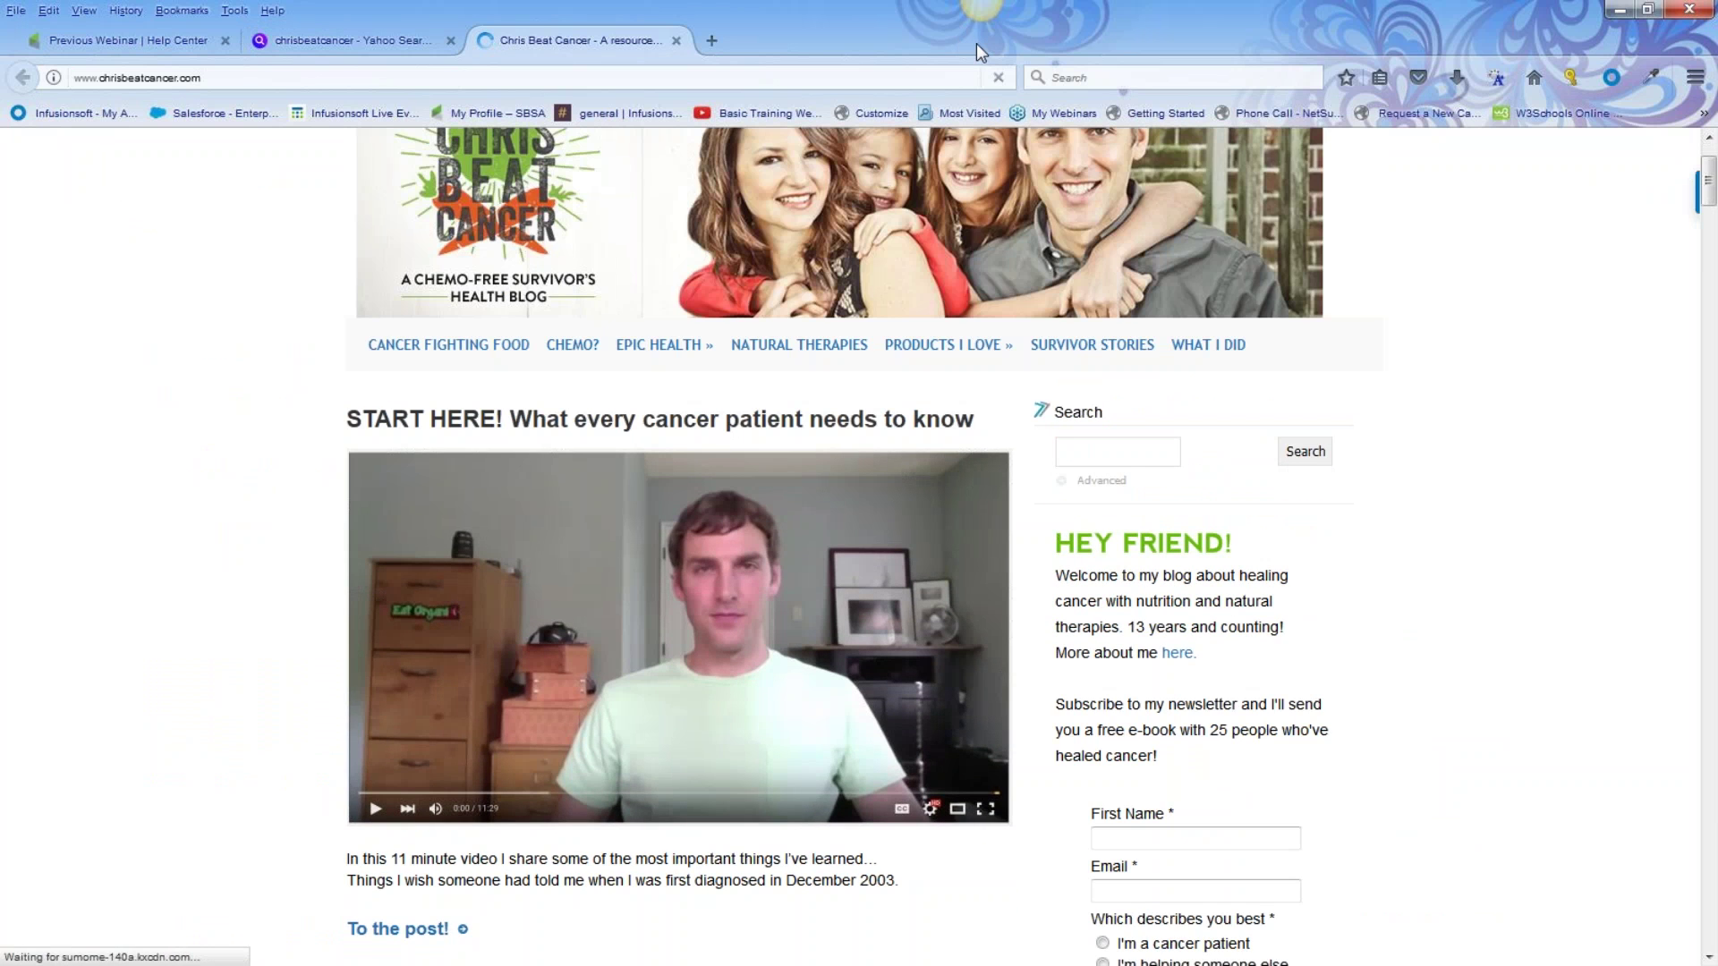
pyautogui.scroll(-2, 1474, 306)
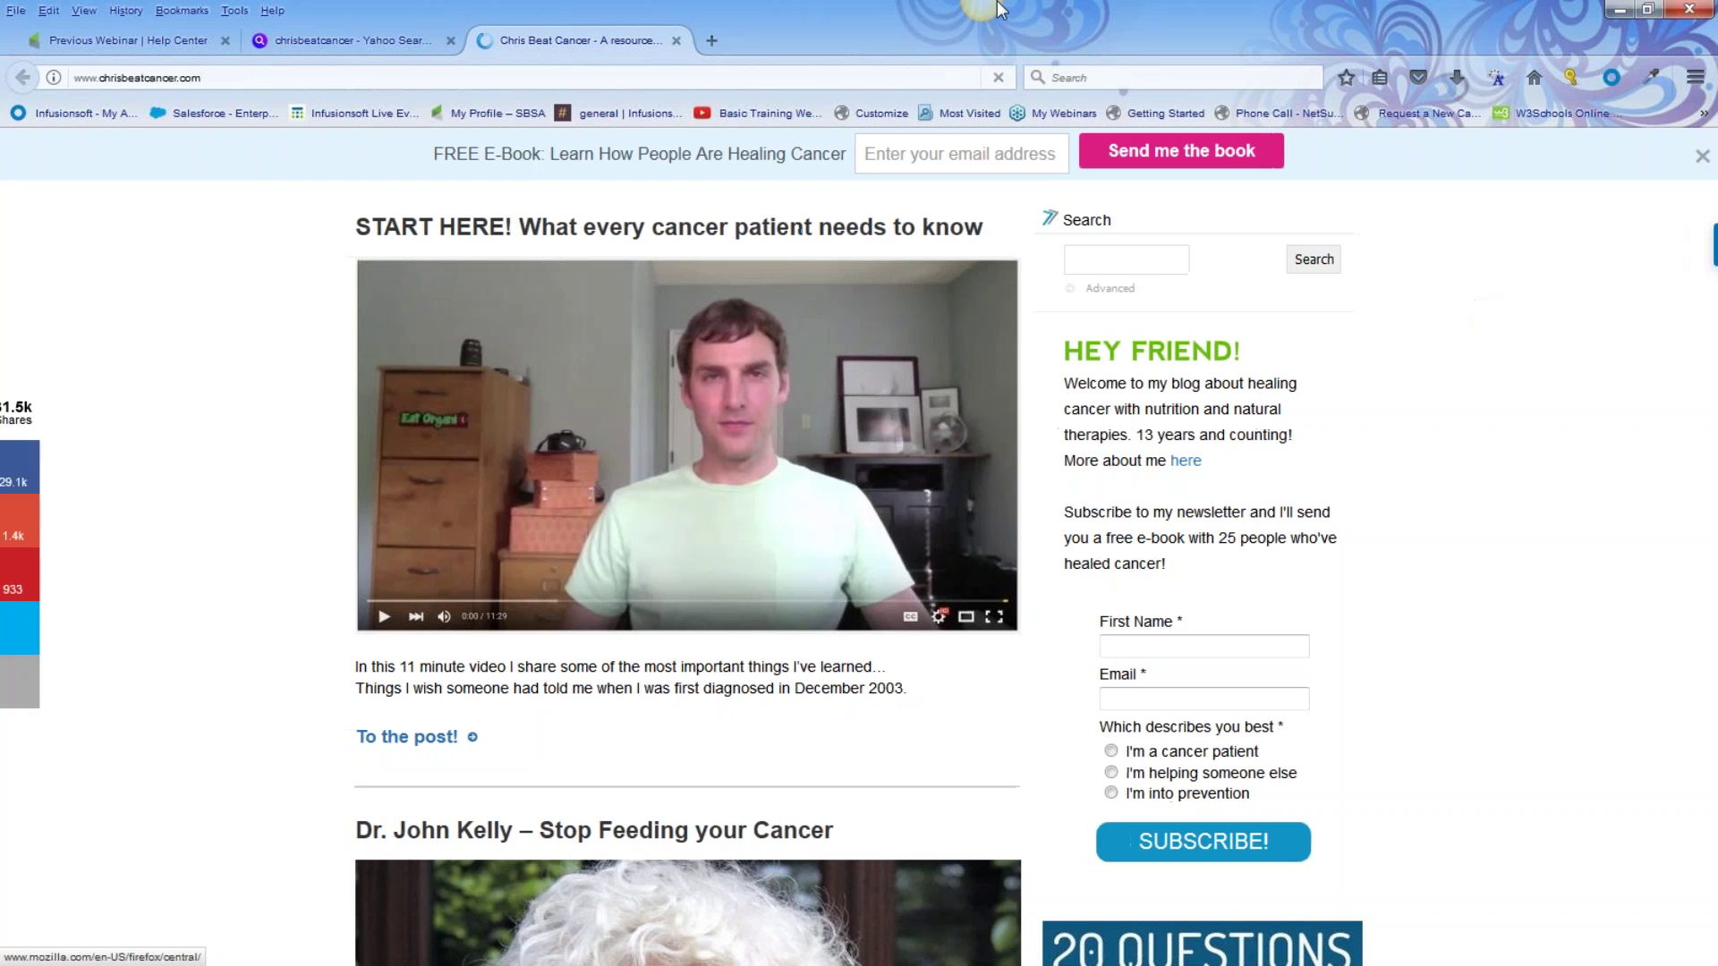
pyautogui.click(943, 37)
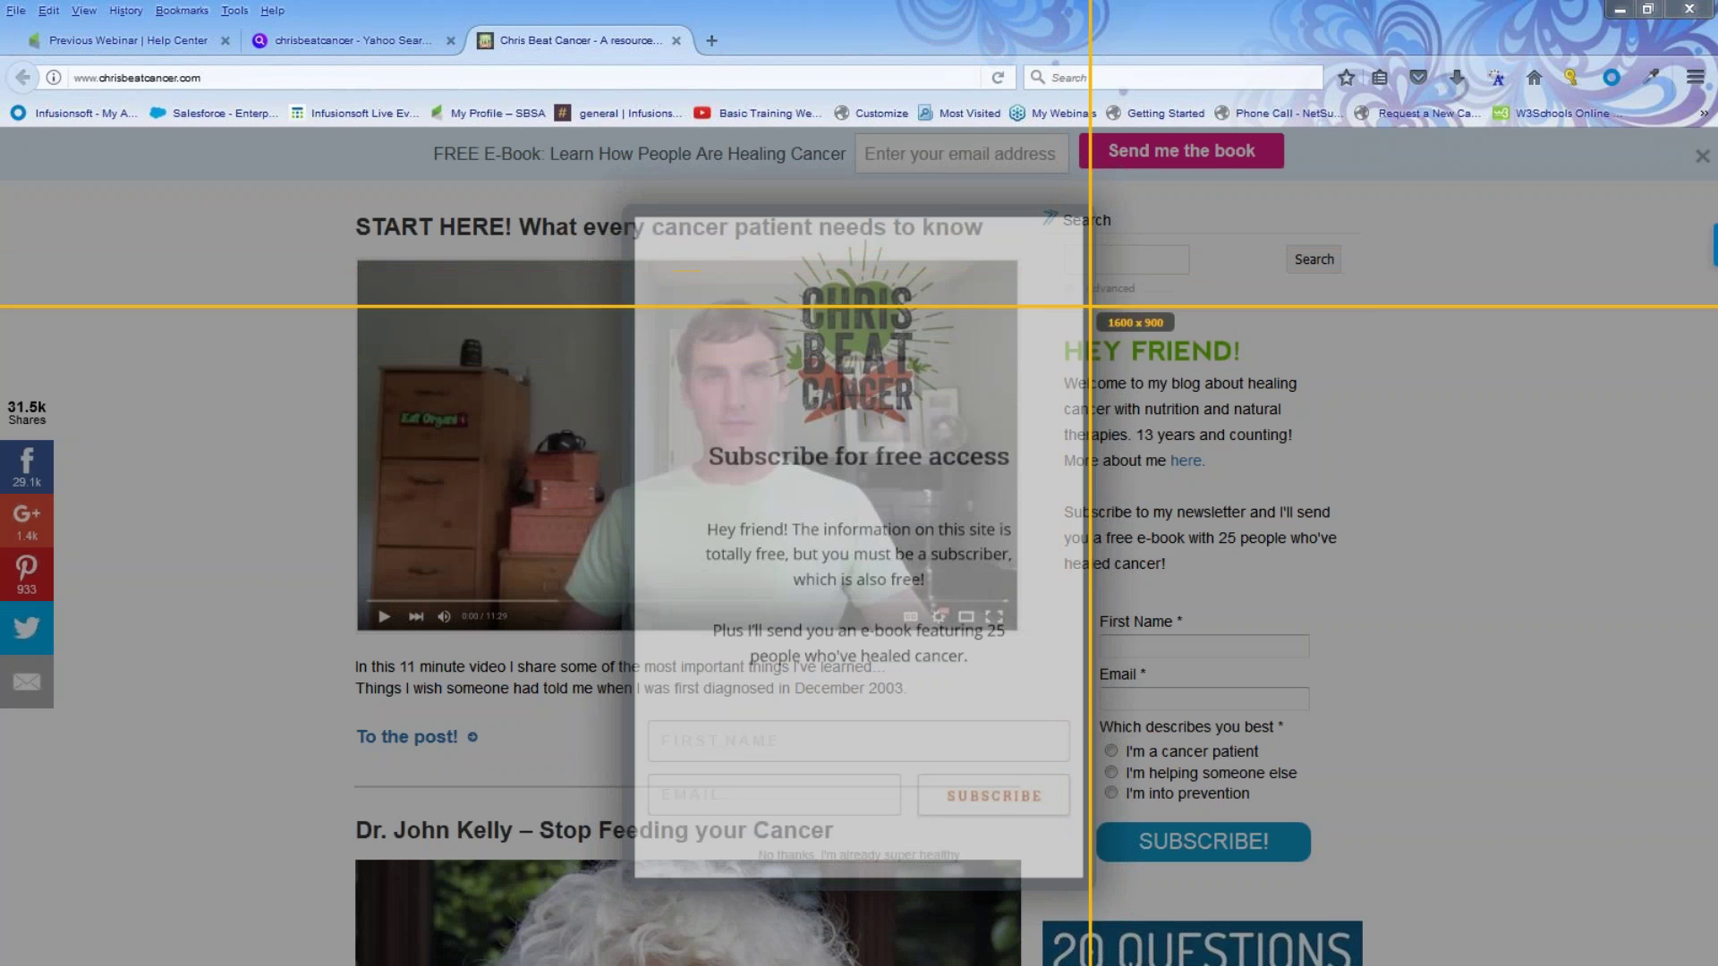
pyautogui.click(1307, 307)
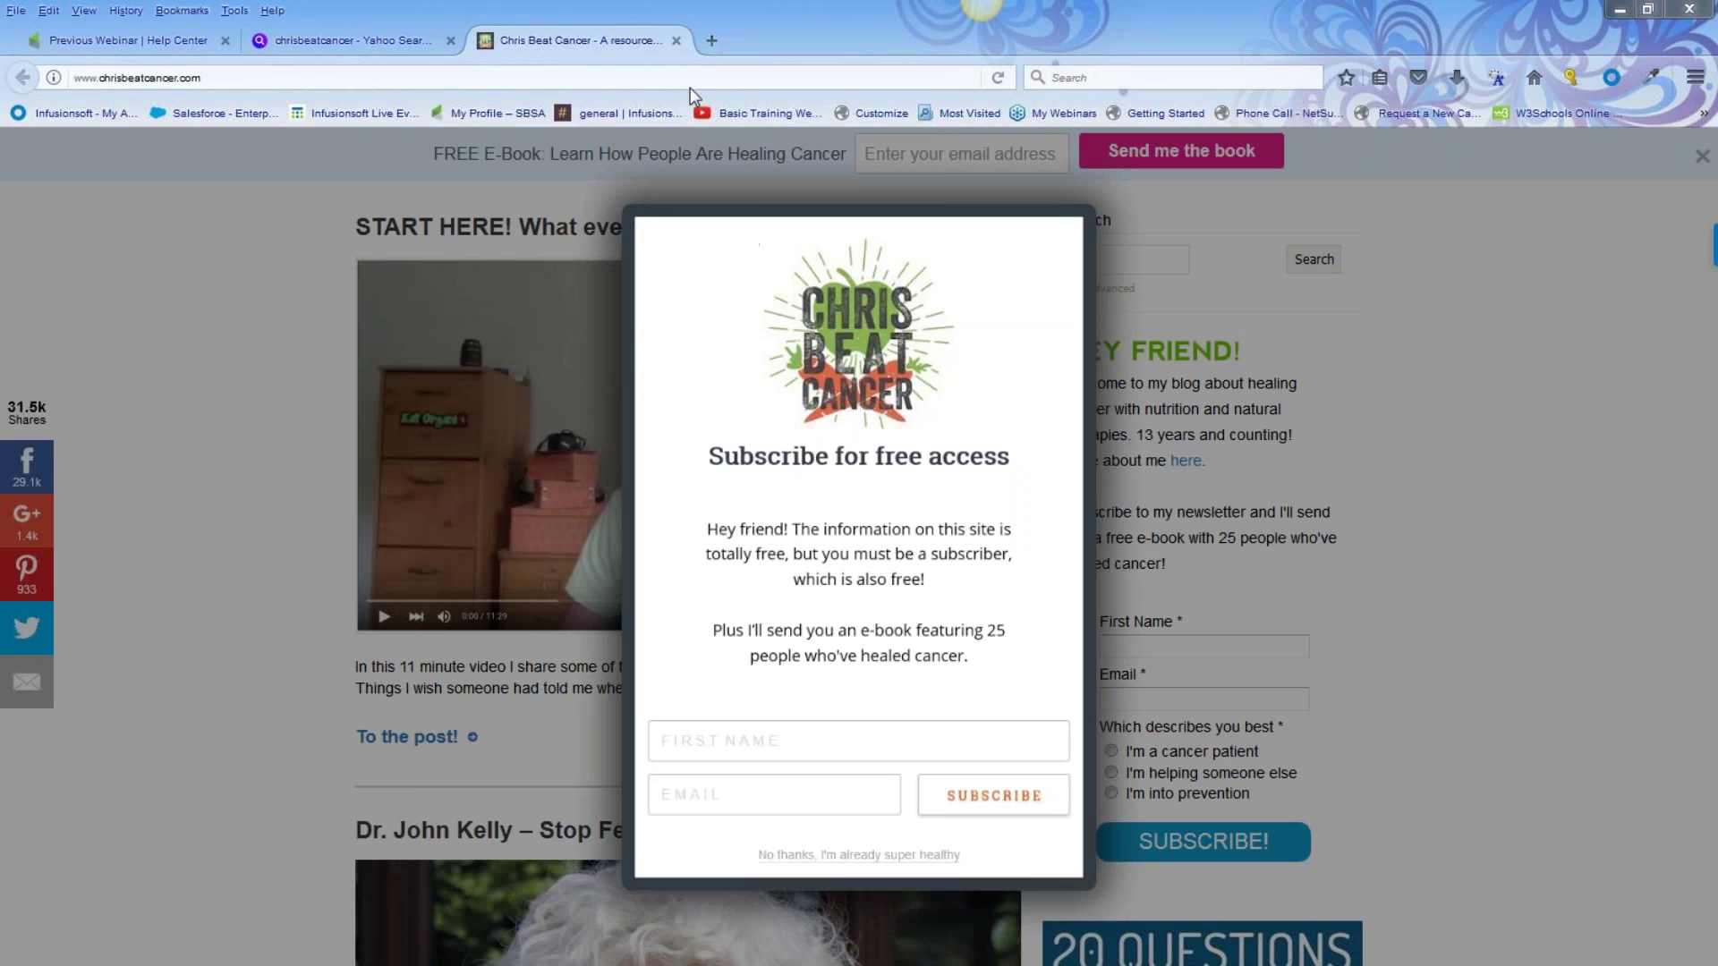
# Reopen ChrisBeatCancer.com from the Yahoo results and scroll to the sidebar subscribe form
pyautogui.click(676, 41)
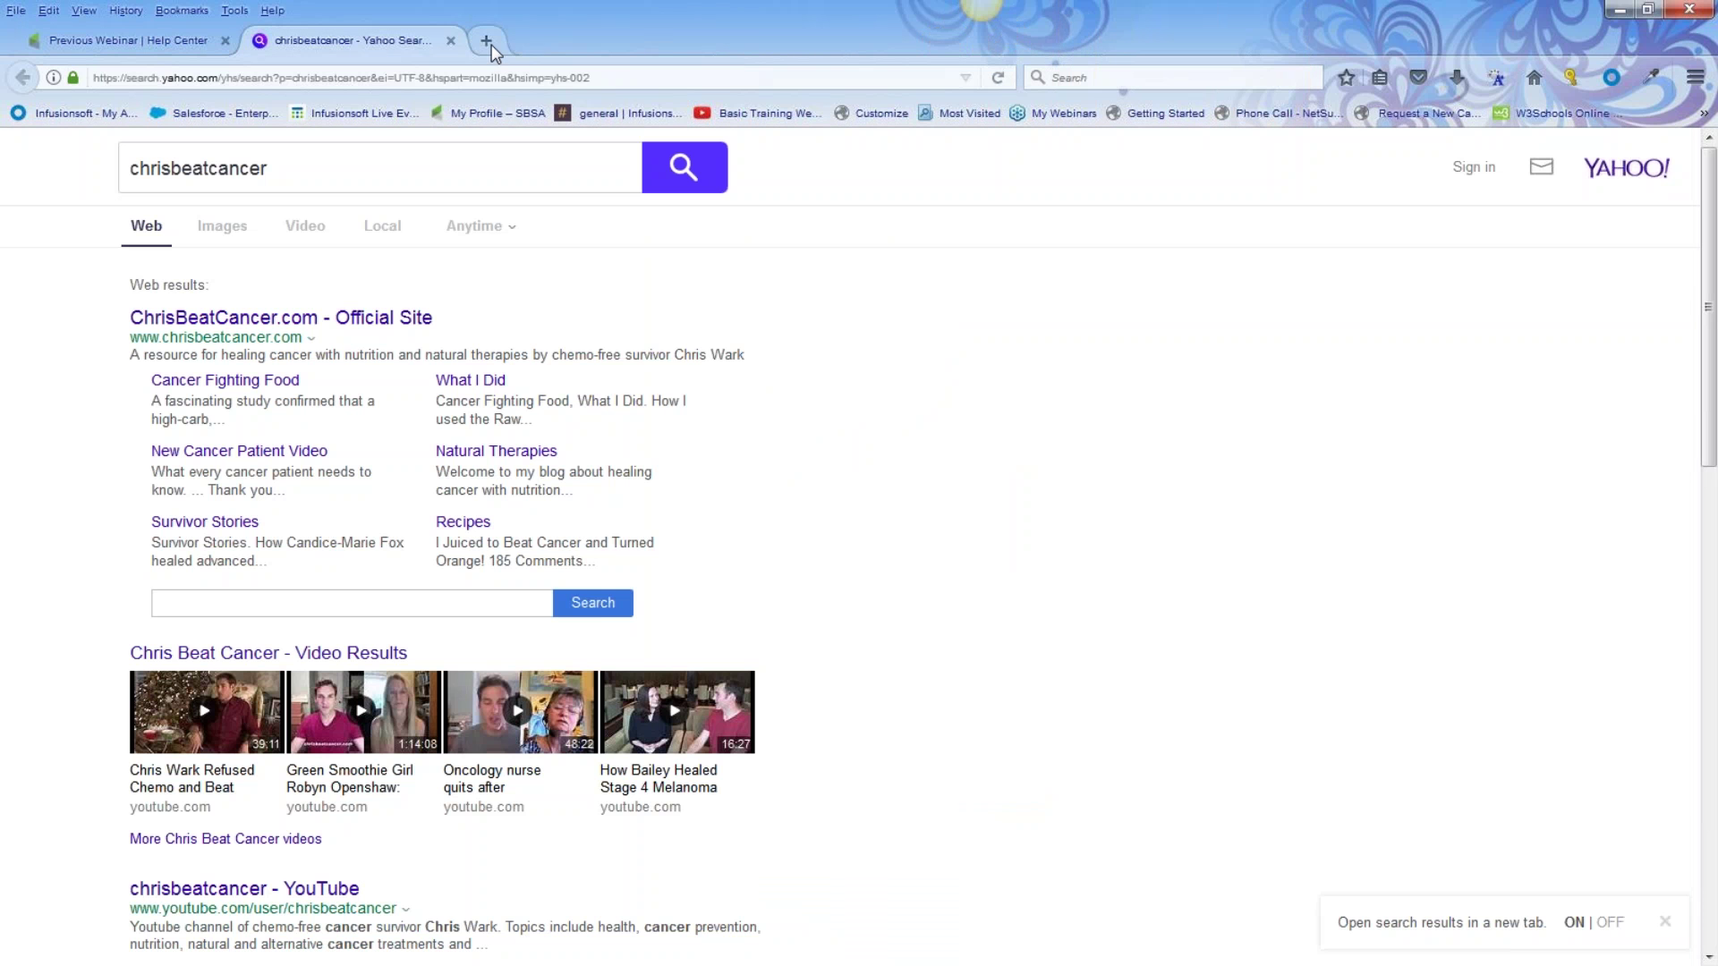
pyautogui.click(487, 41)
pyautogui.click(407, 40)
pyautogui.click(182, 319)
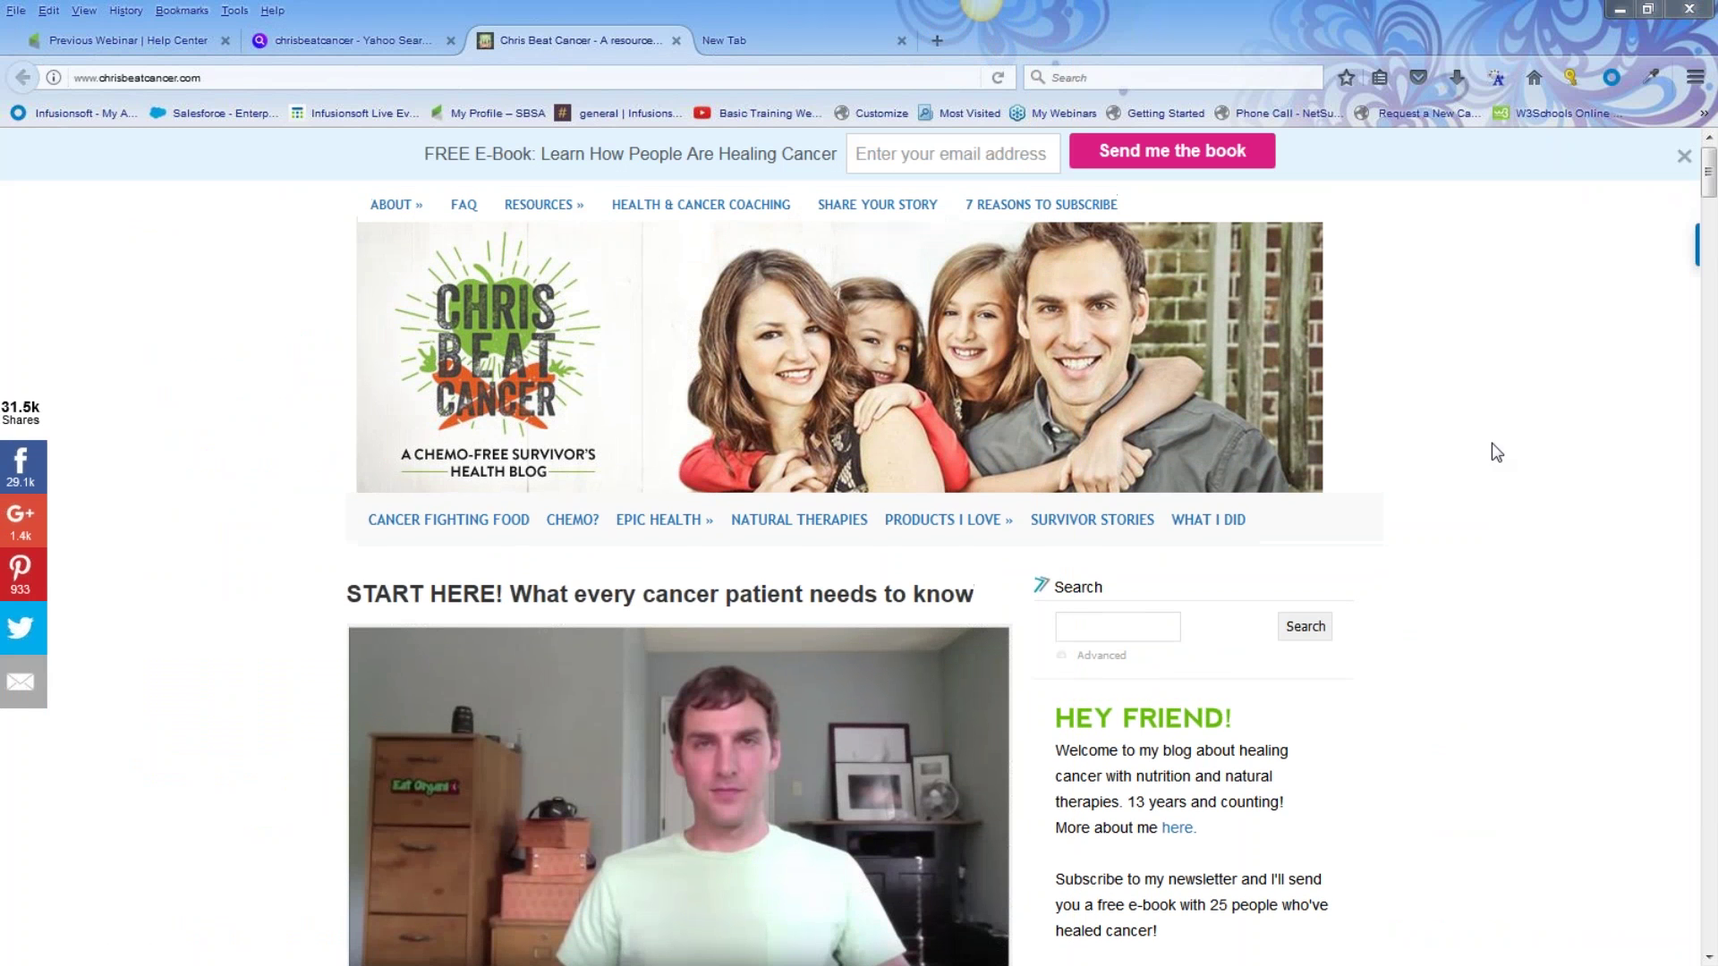
pyautogui.scroll(-5, 1709, 177)
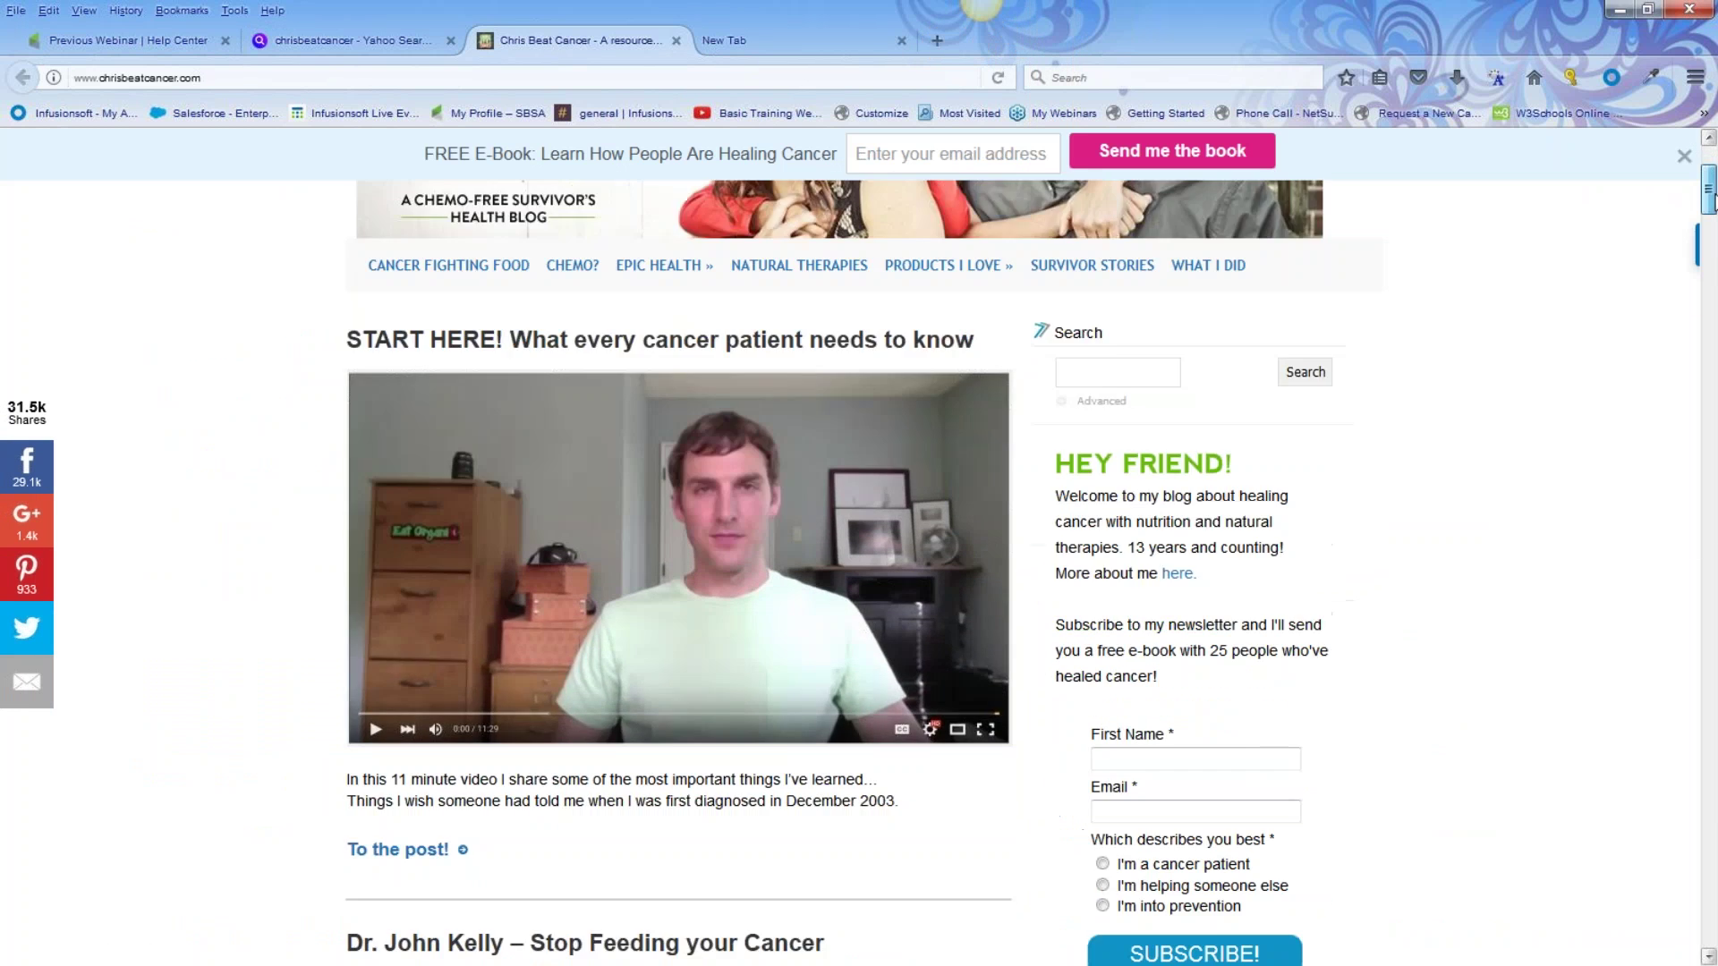
pyautogui.click(939, 42)
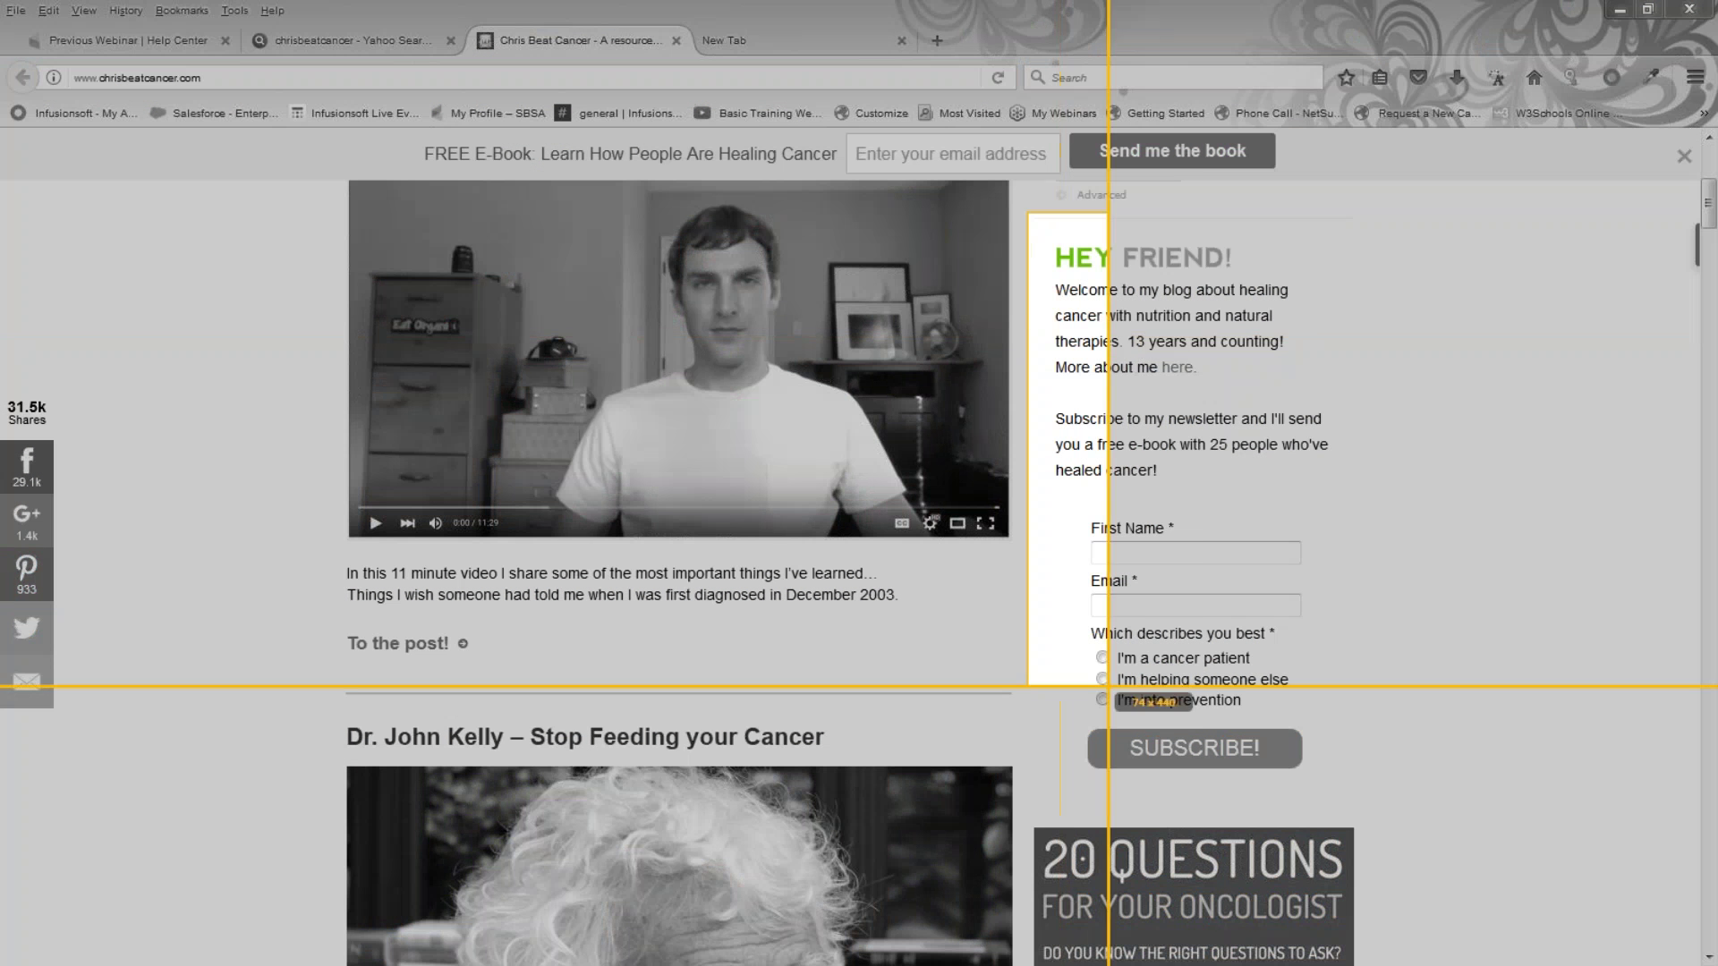
# Capture the sidebar subscribe box as a 324 x 539 image, copy it, and return to the Help Center page
pyautogui.moveTo(1109, 687); pyautogui.dragTo(1378, 793)
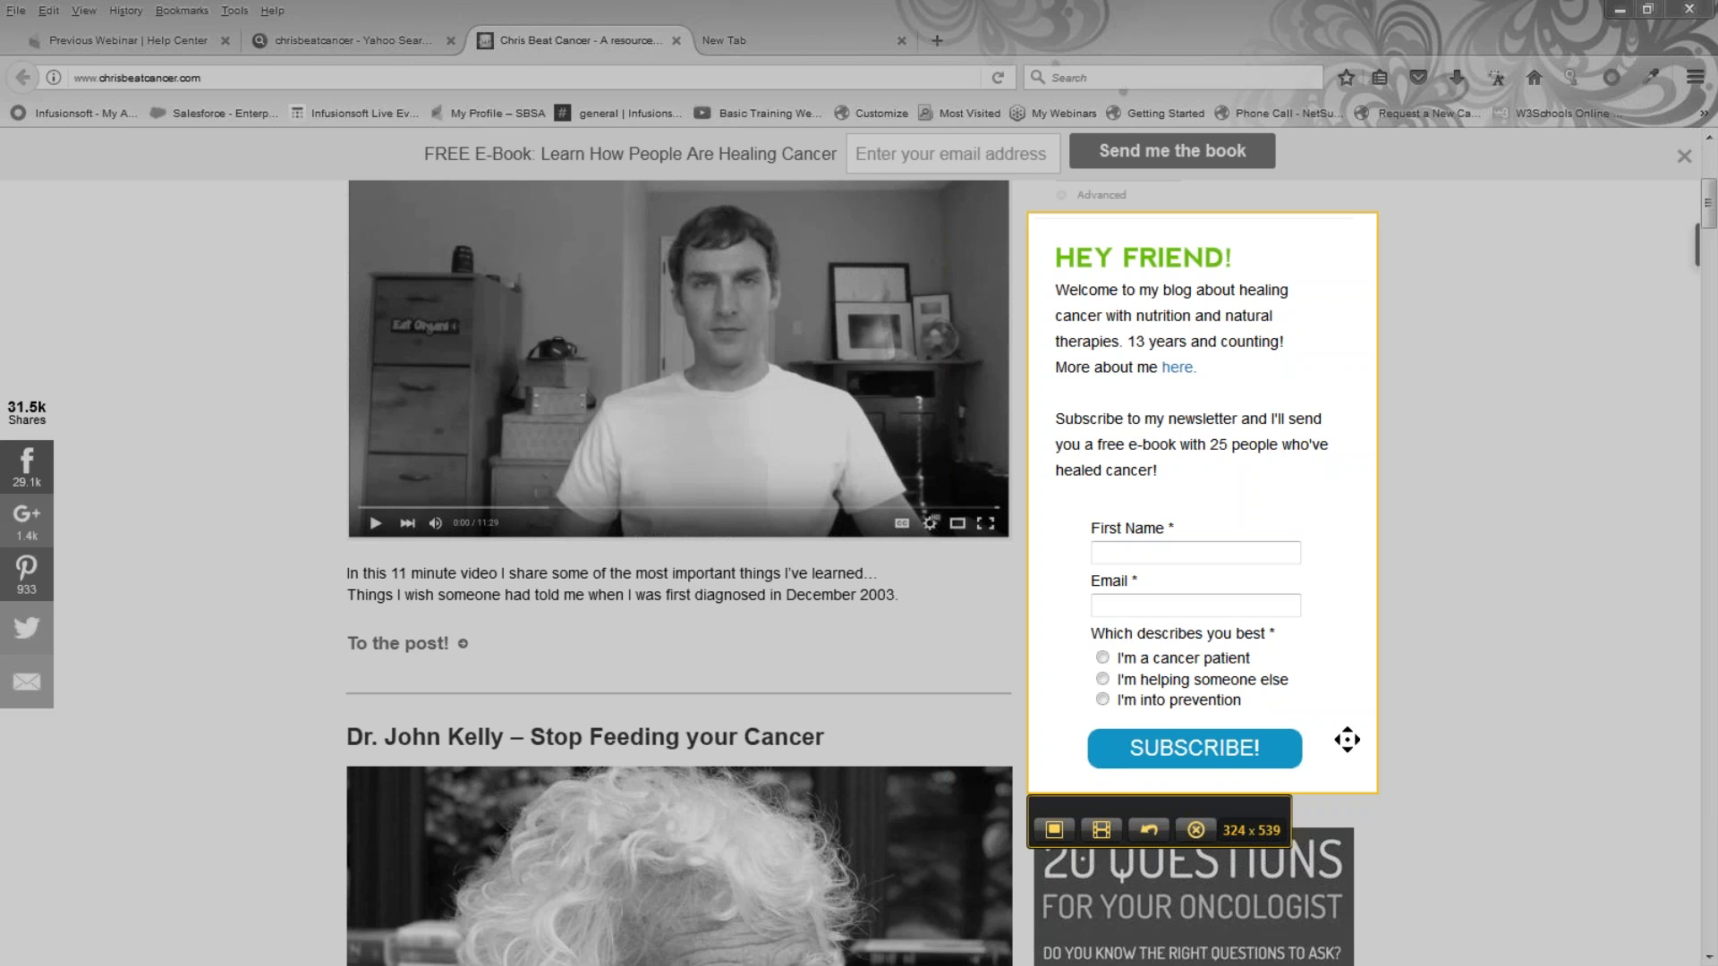
pyautogui.click(1055, 831)
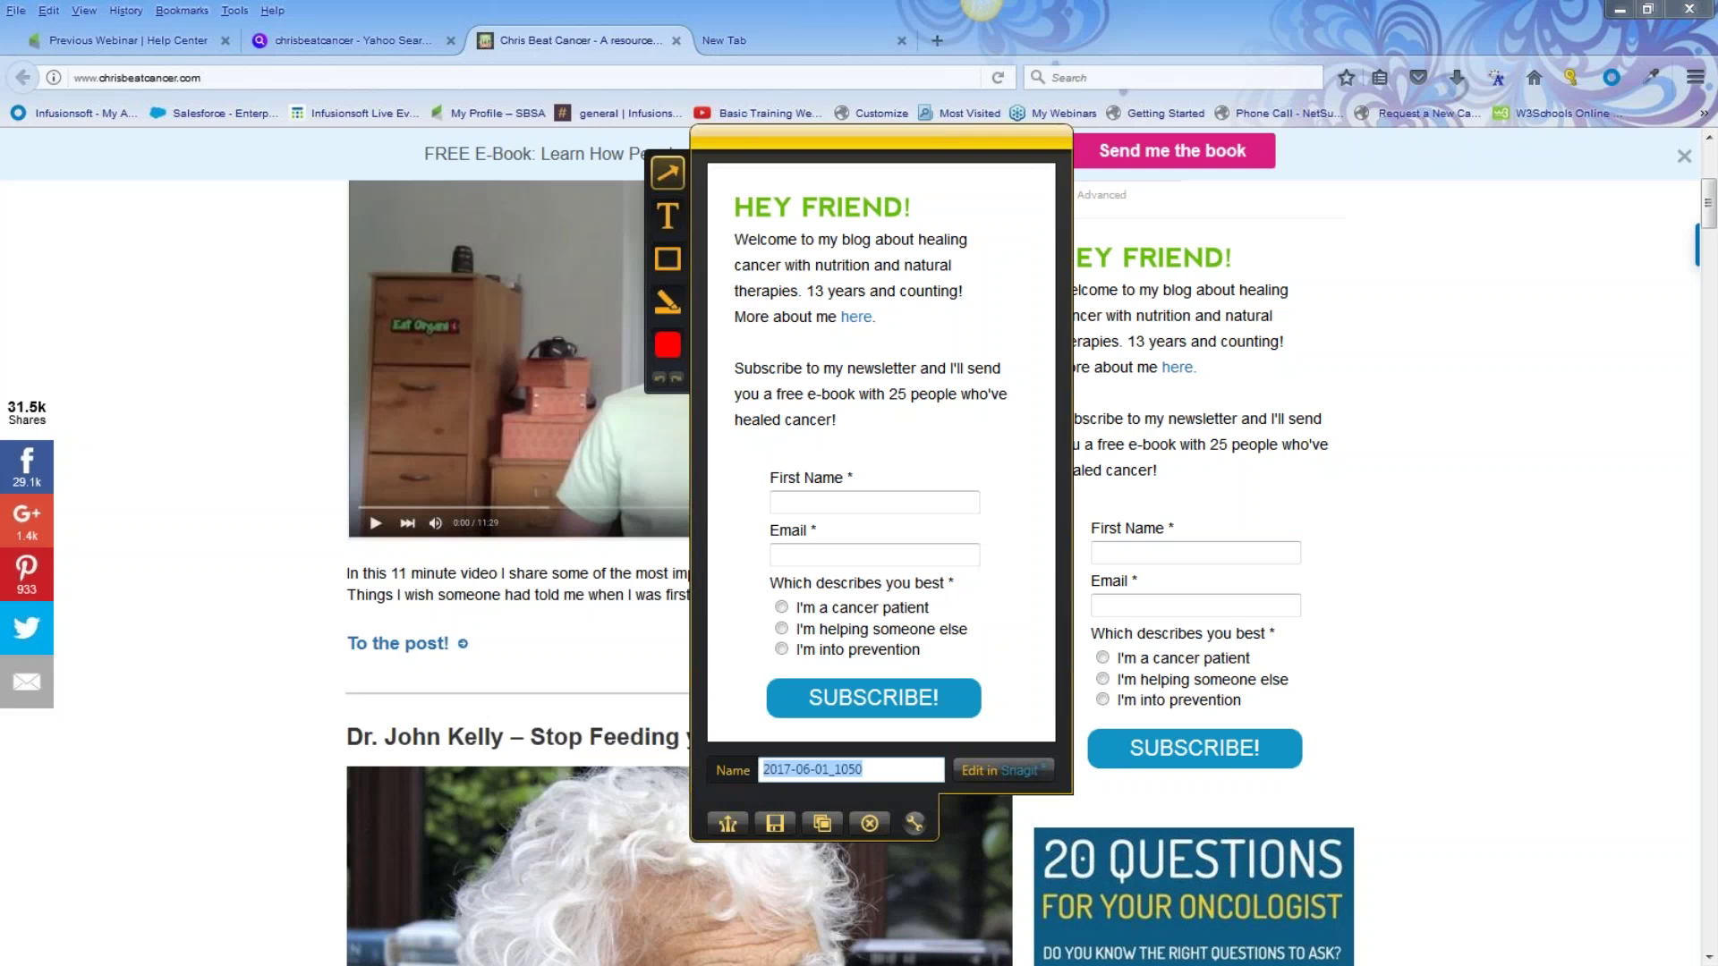
pyautogui.click(828, 832)
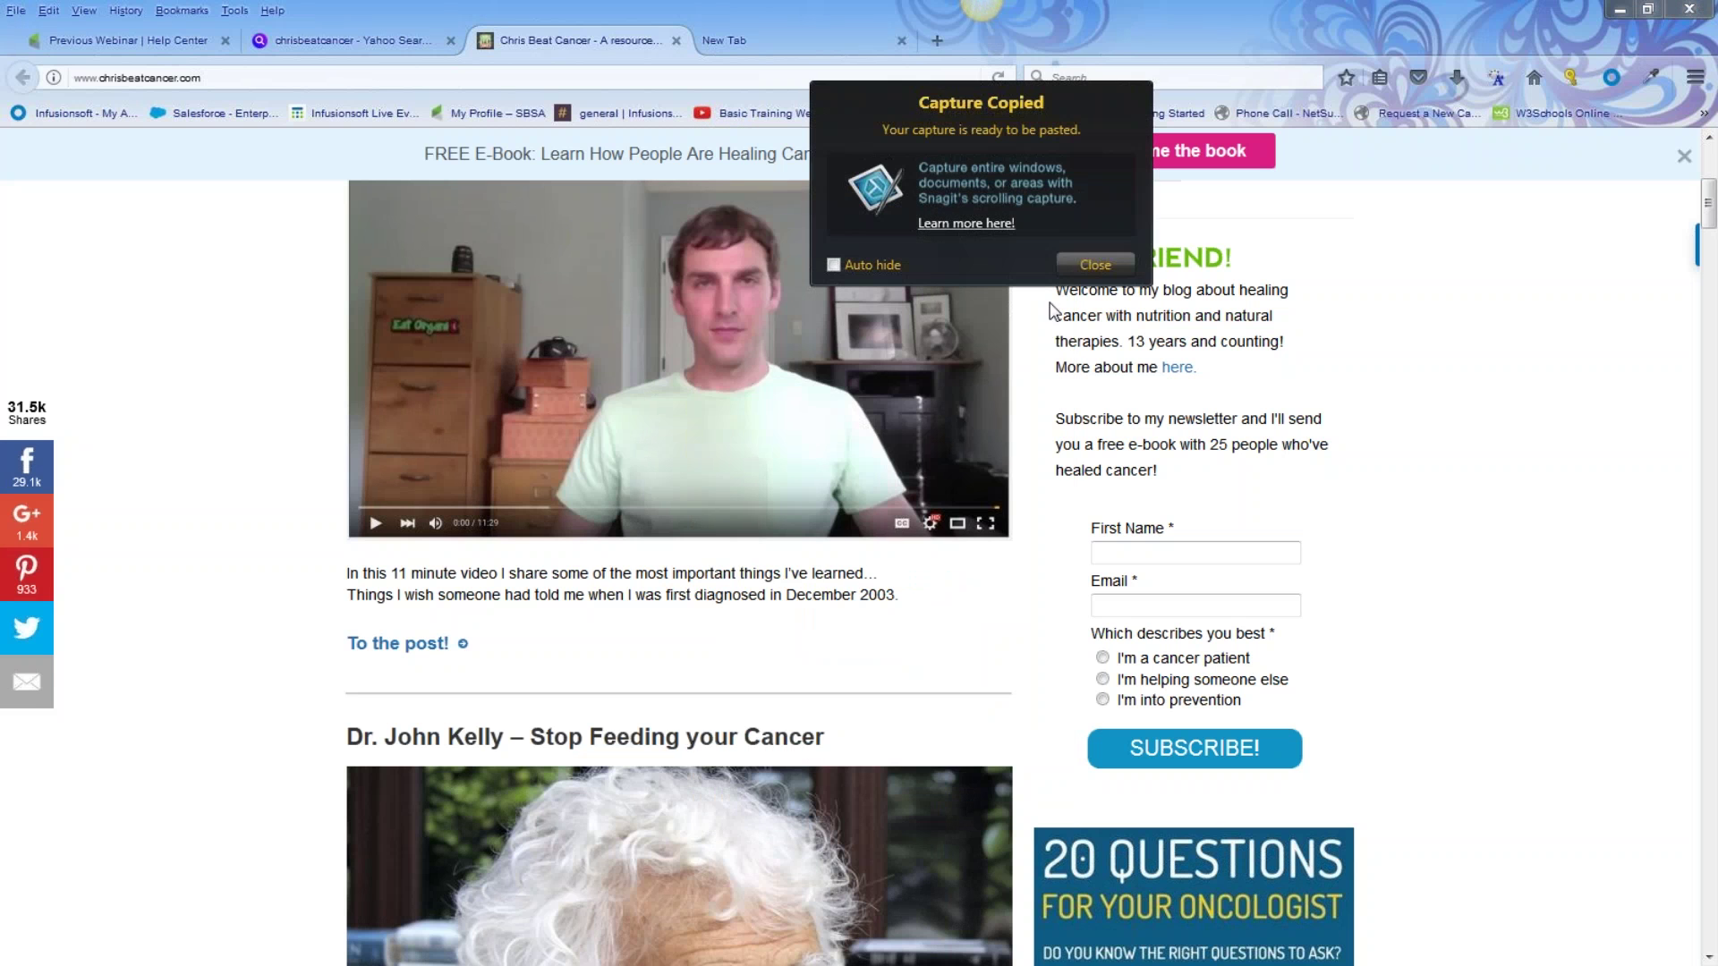
pyautogui.click(148, 40)
pyautogui.scroll(8, 165, 296)
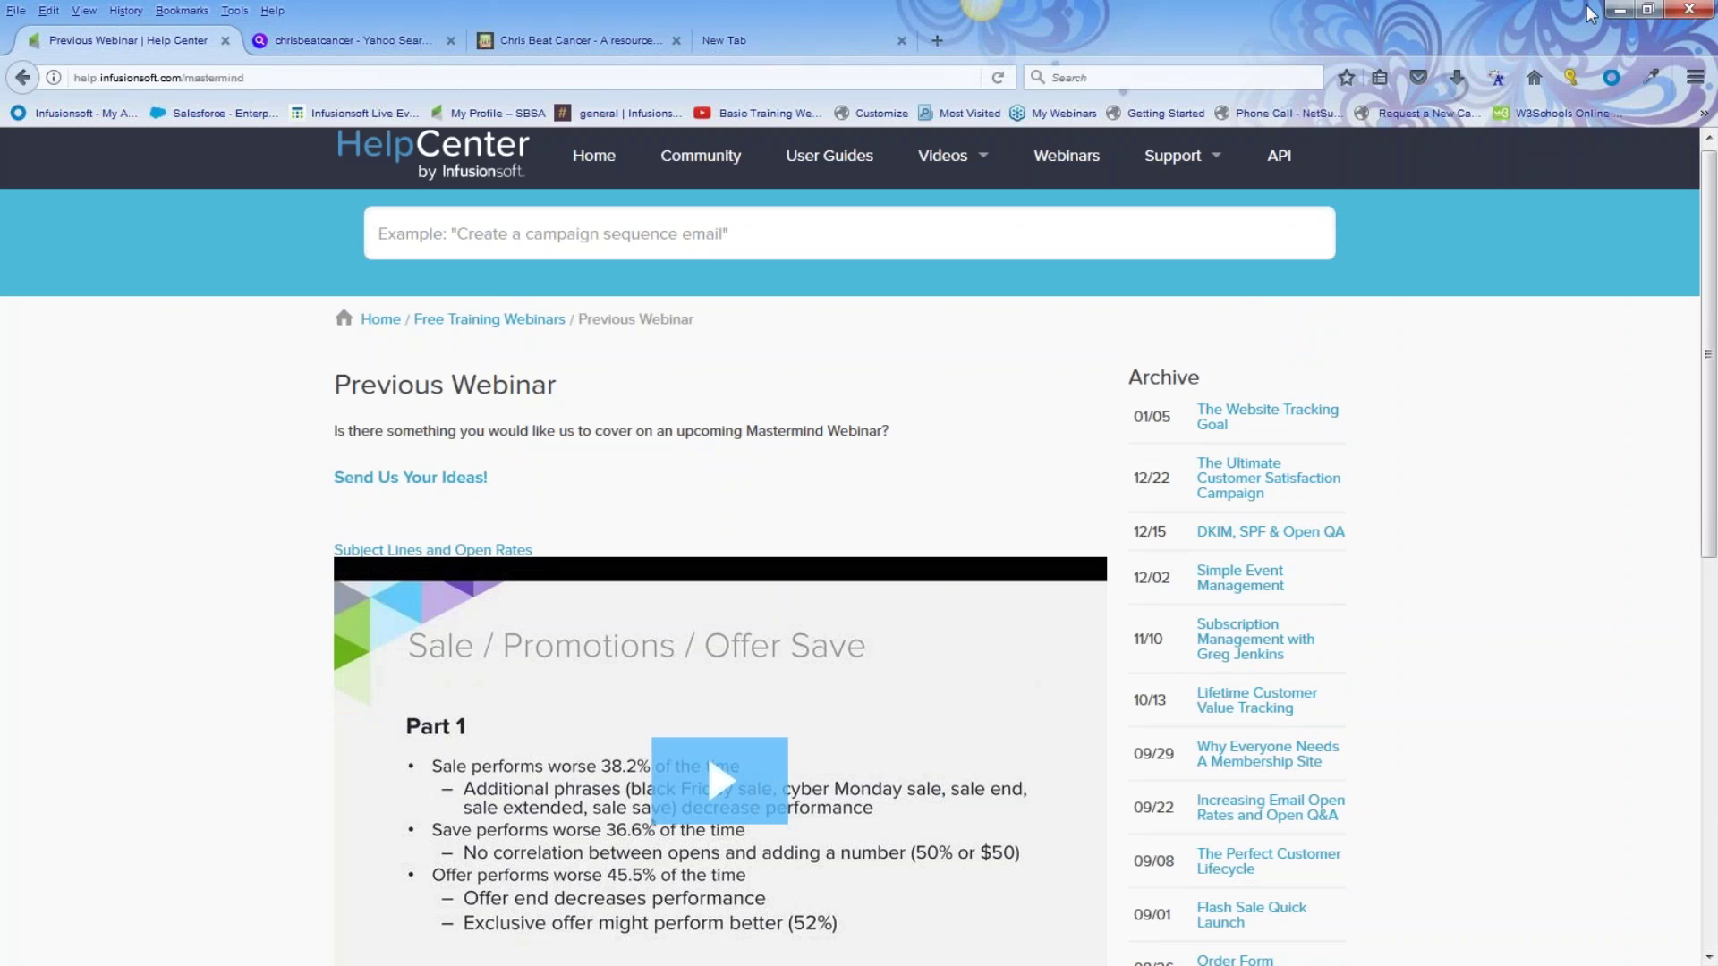
# Label the radio question 'I have a' with options cat, dog, and 'both a cat and dog', and save
pyautogui.click(1621, 9)
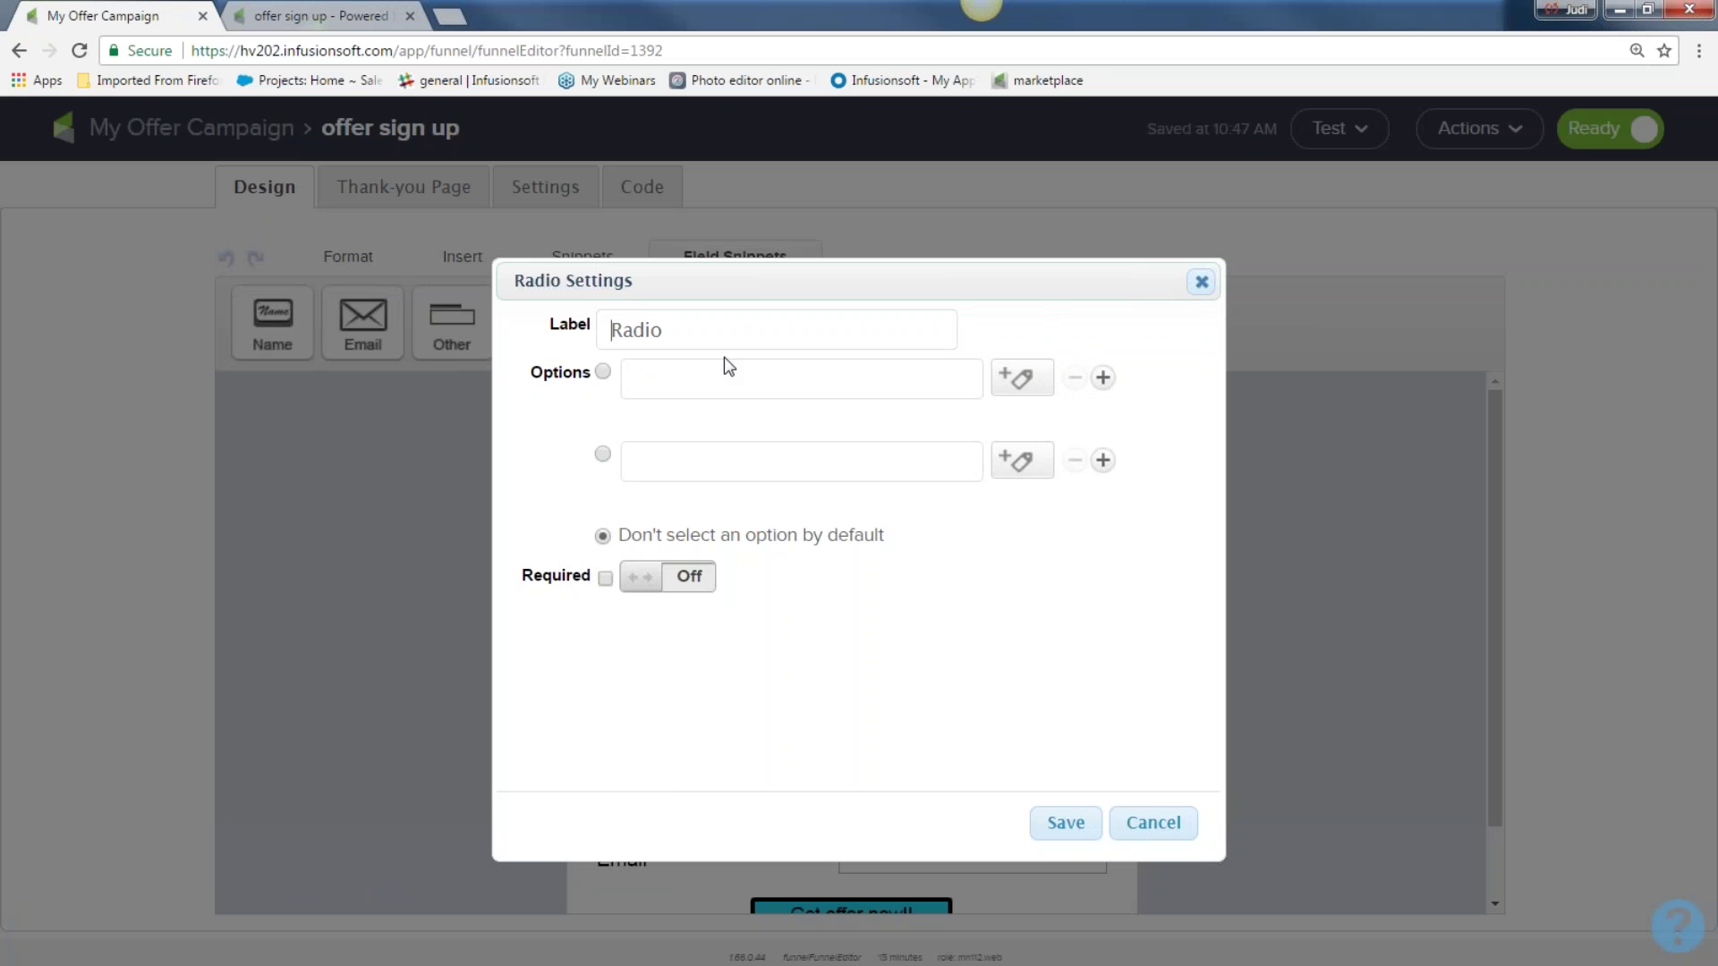
pyautogui.moveTo(674, 323); pyautogui.dragTo(375, 339)
pyautogui.write('I have a')
pyautogui.write('cat')
pyautogui.click(662, 456)
pyautogui.write('g')
pyautogui.press('BackSpace')
pyautogui.write('dog')
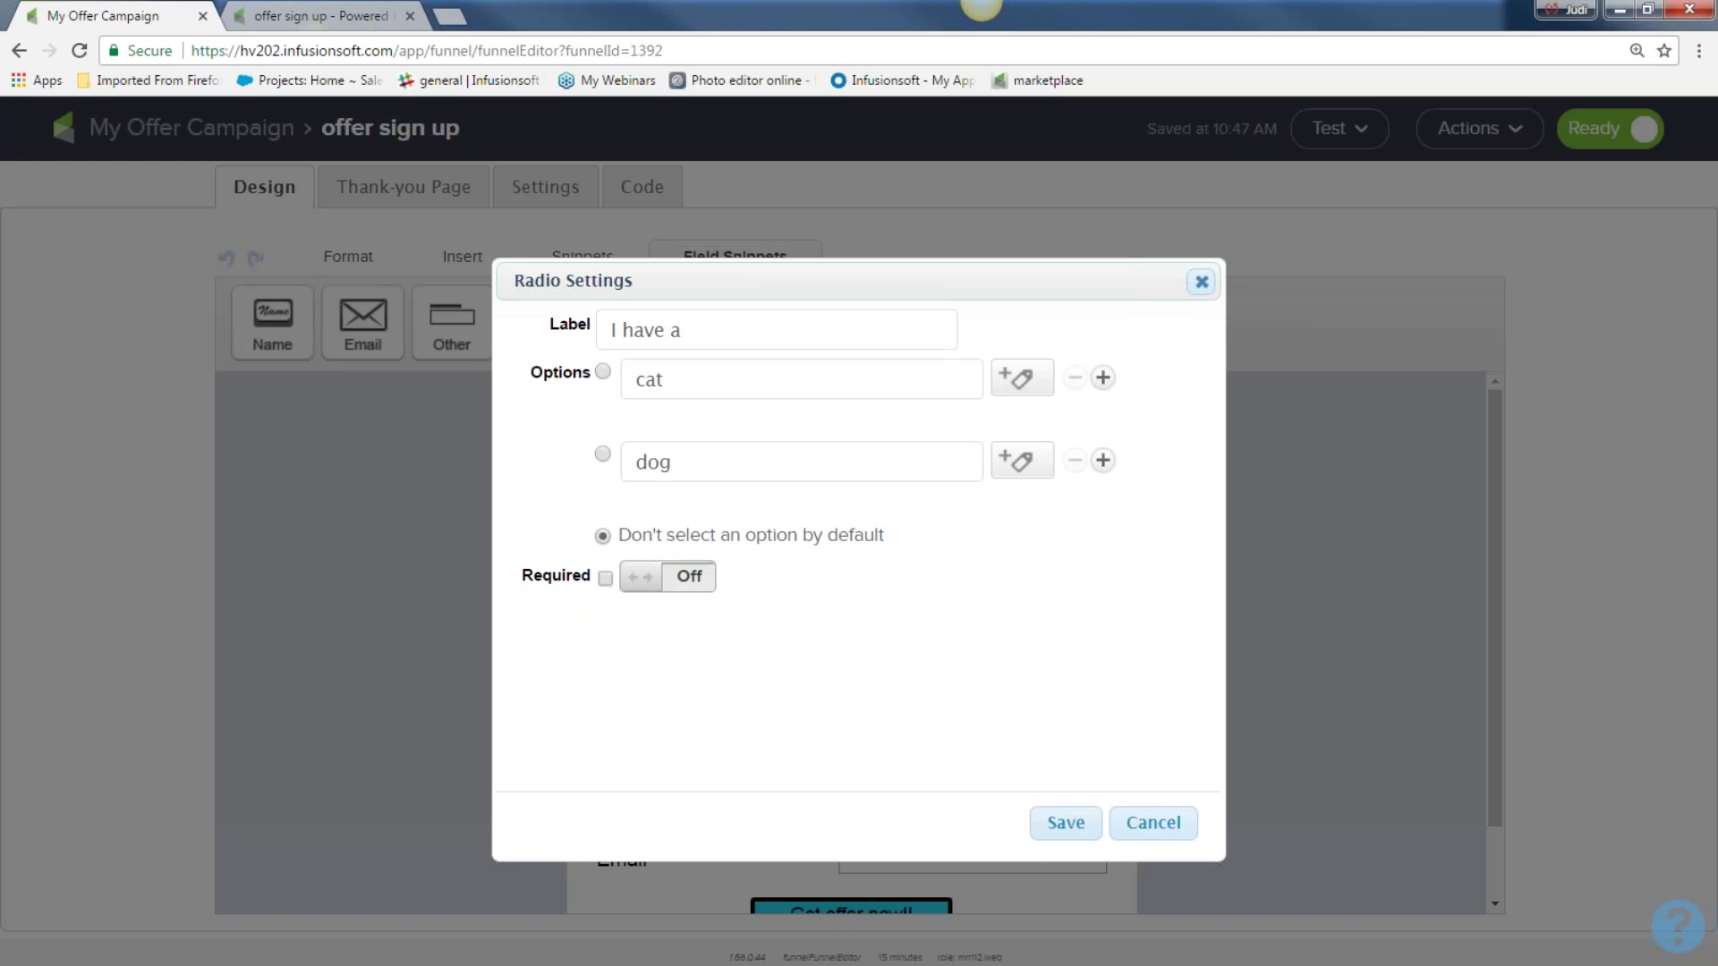
pyautogui.click(1103, 460)
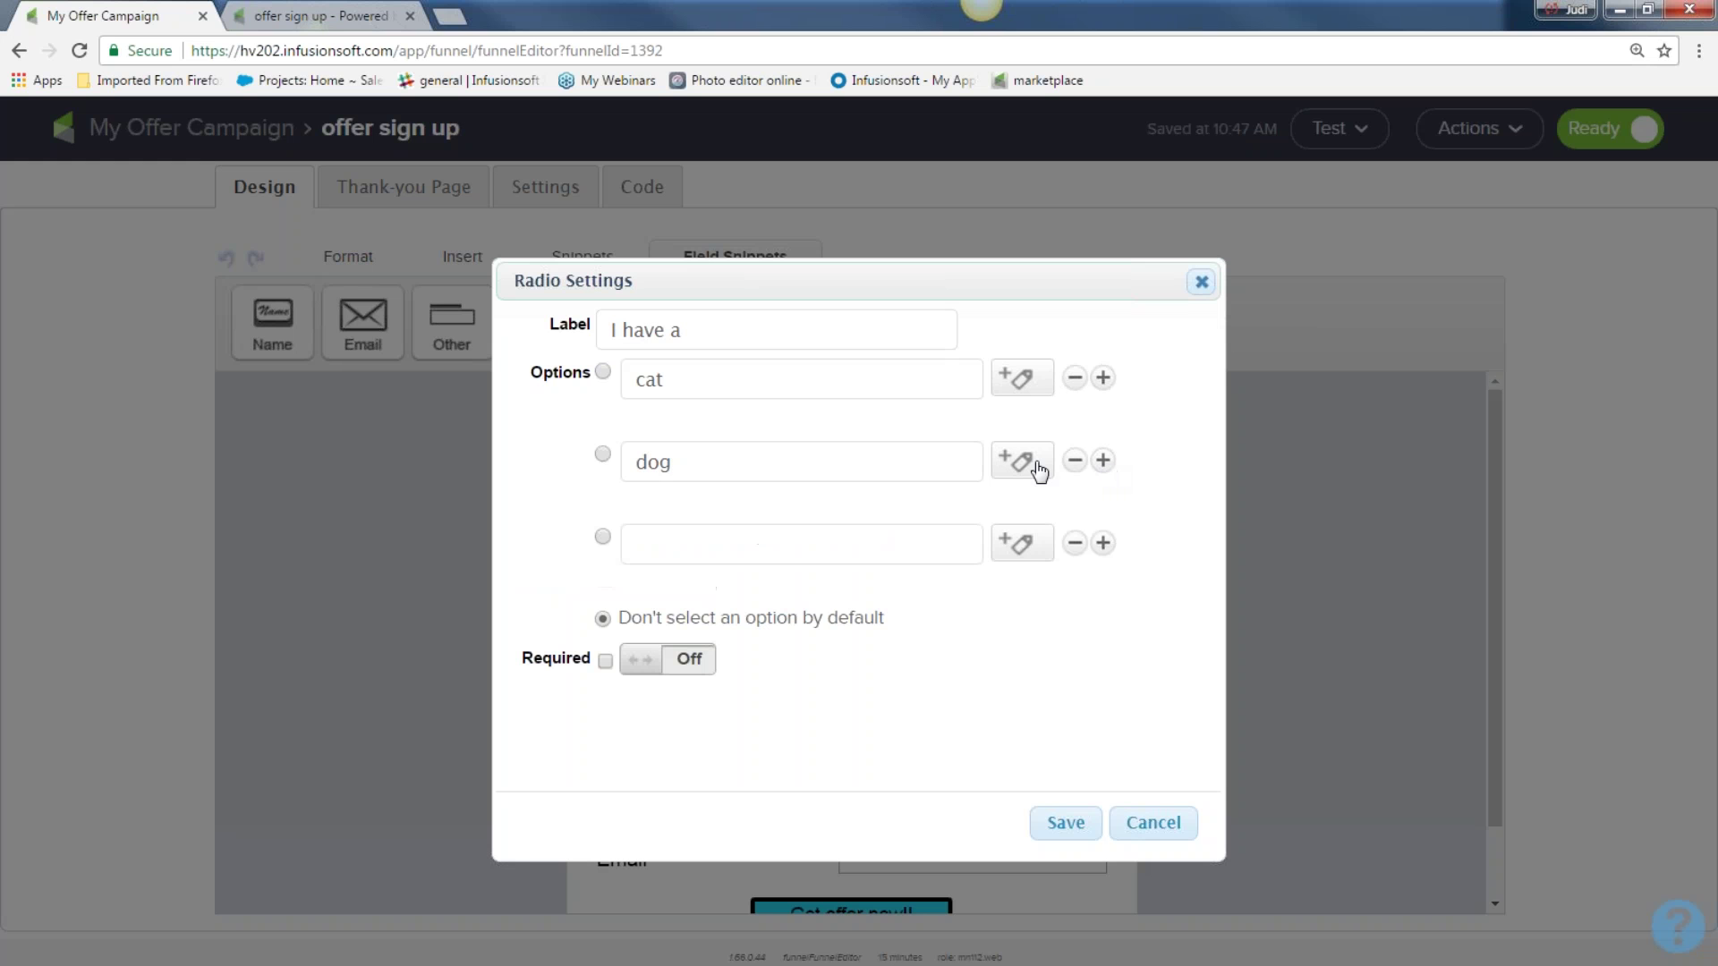
pyautogui.click(730, 543)
pyautogui.write('both a cat and dog')
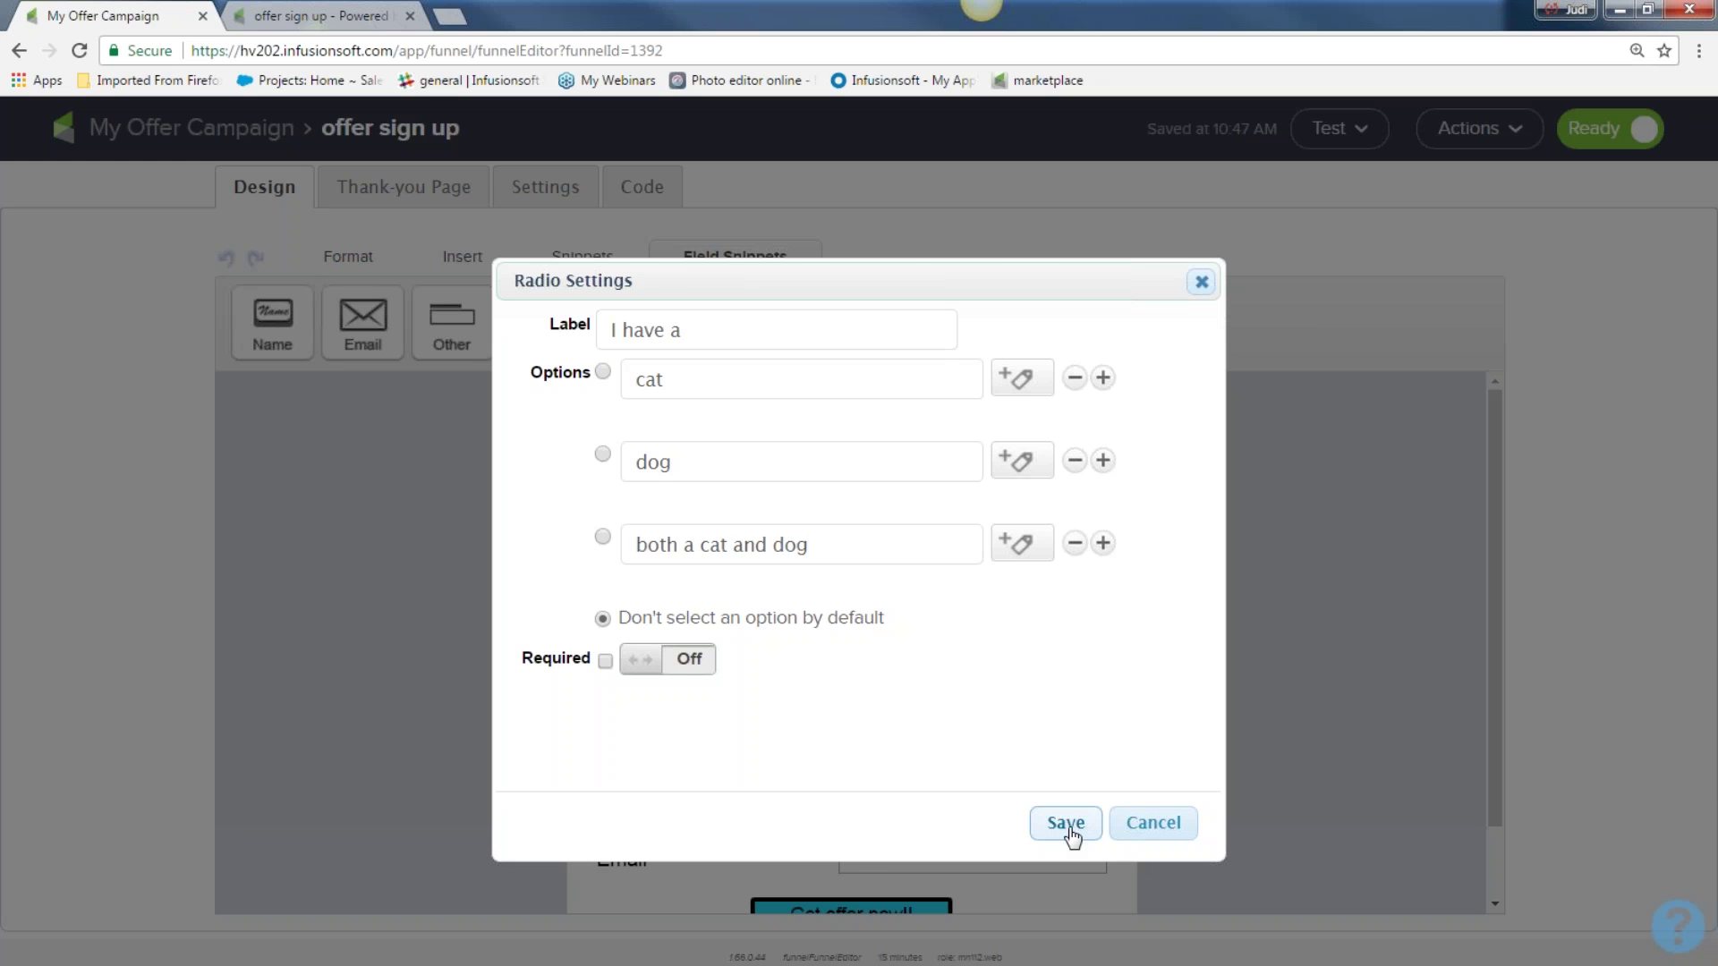
pyautogui.click(1066, 823)
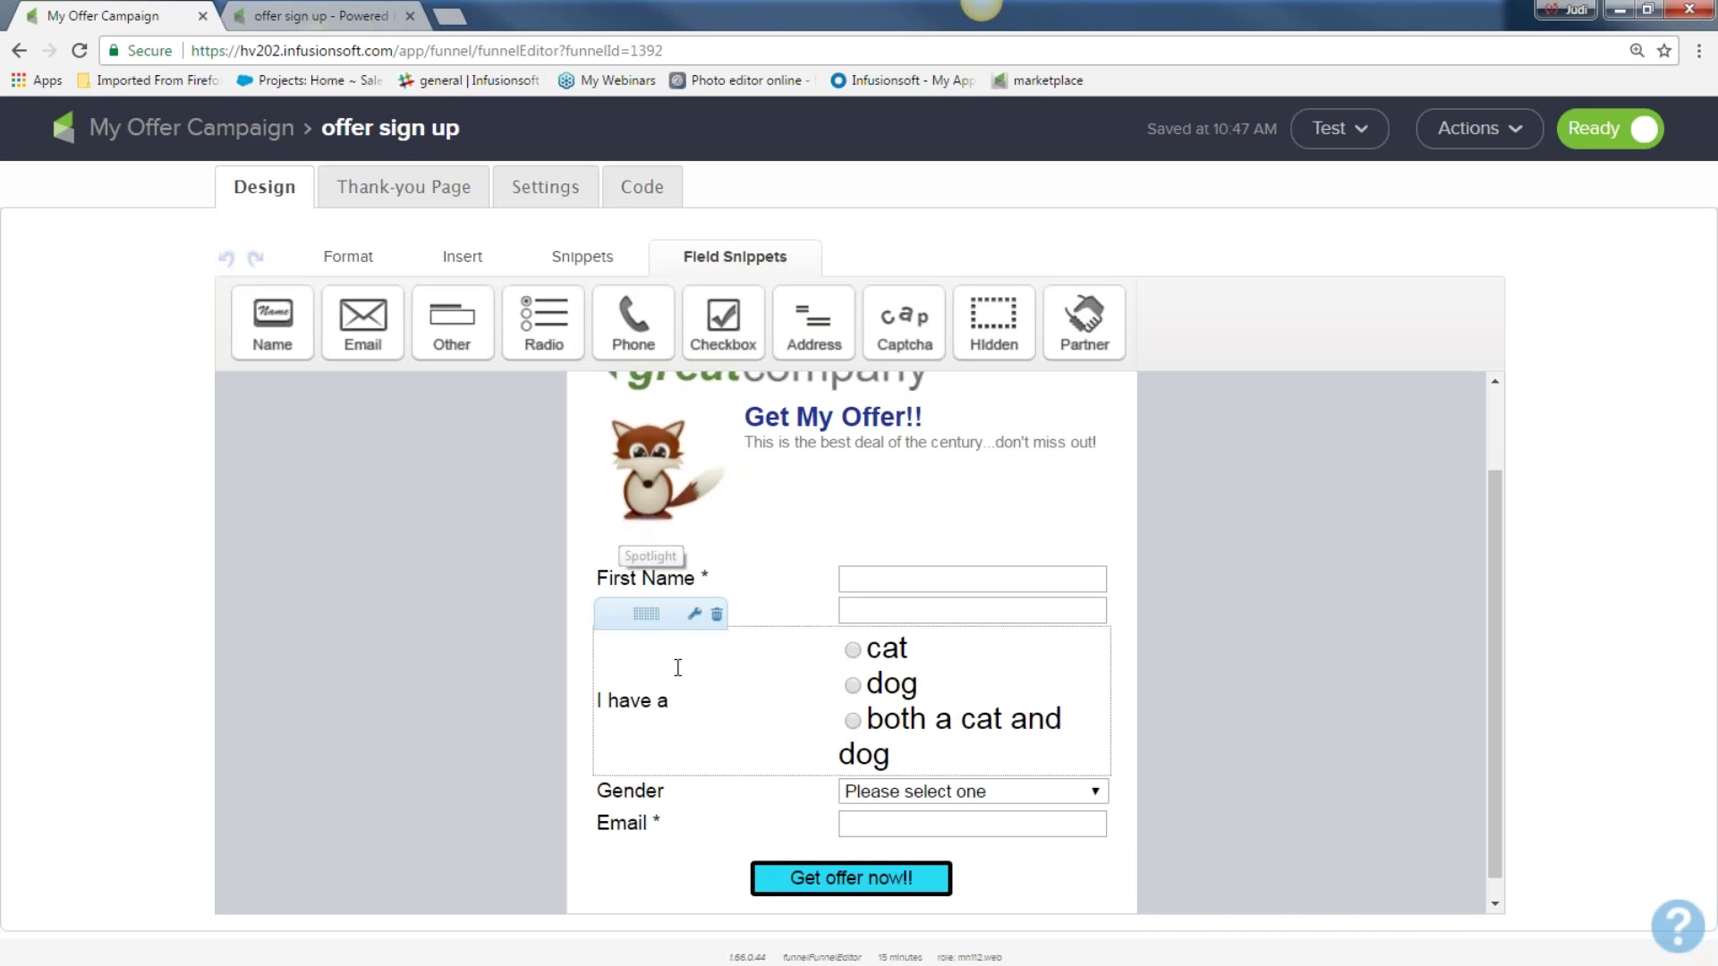
# Delete the 'I have a' radio field and add a checkbox labelled 'Please add me to newletter' below Email
pyautogui.click(719, 615)
pyautogui.moveTo(723, 321); pyautogui.dragTo(671, 829)
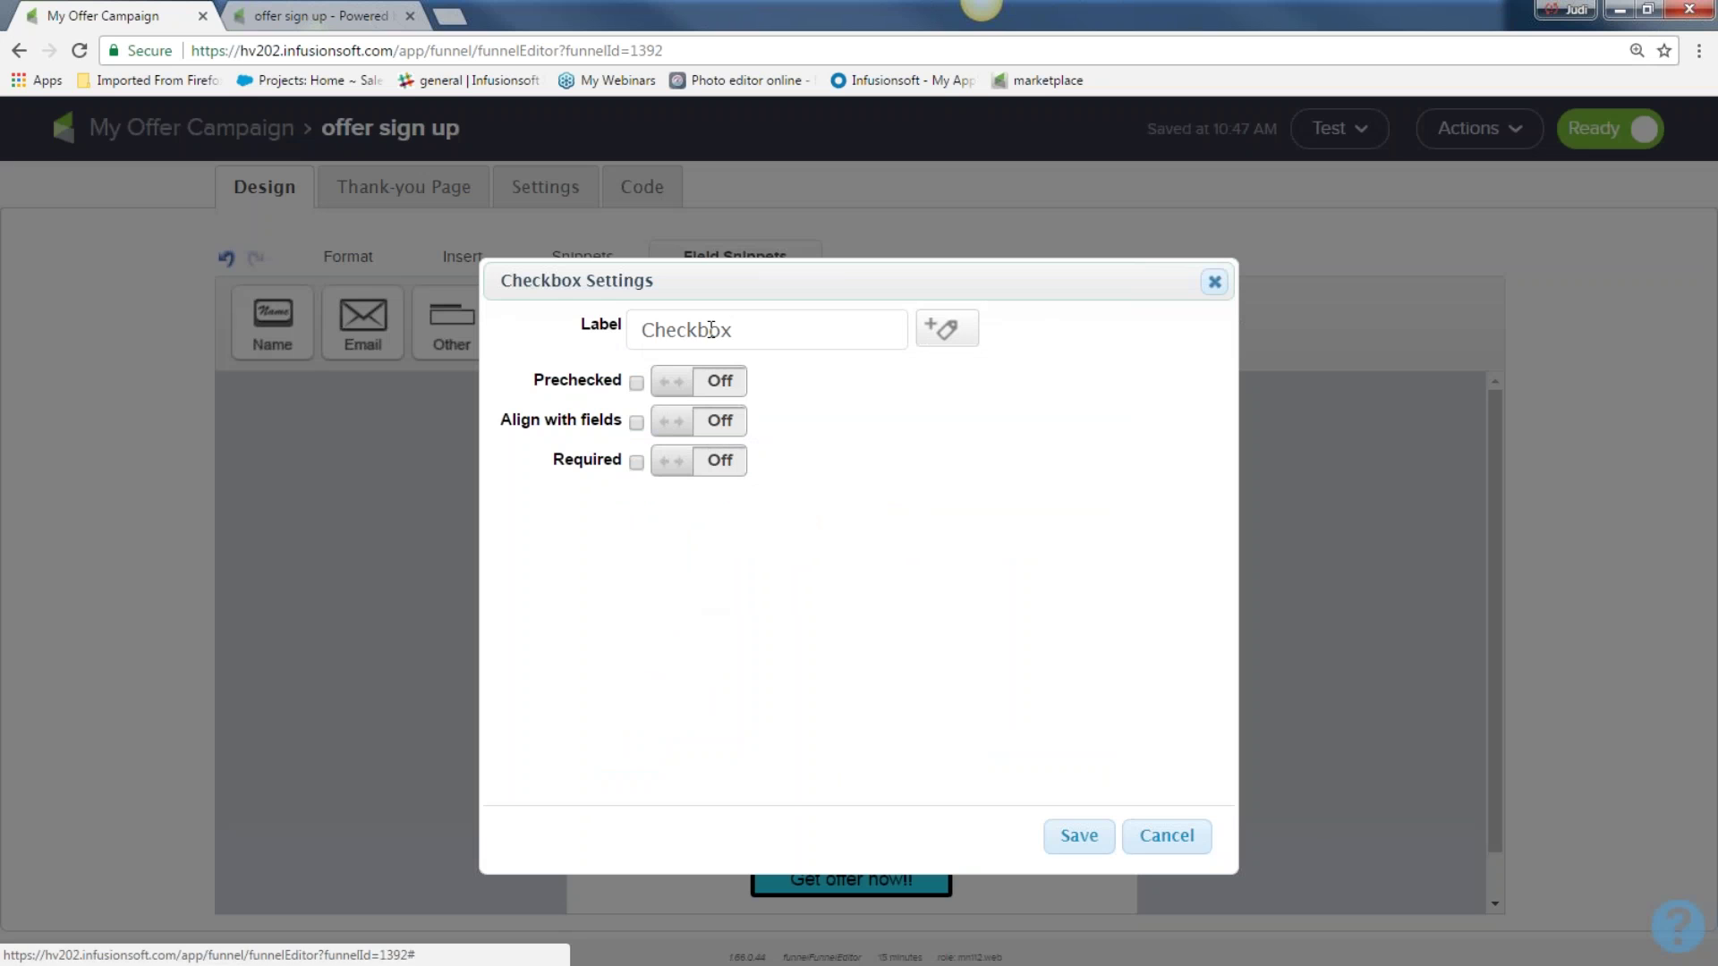
pyautogui.doubleClick(713, 330)
pyautogui.write('Please add me to newletter')
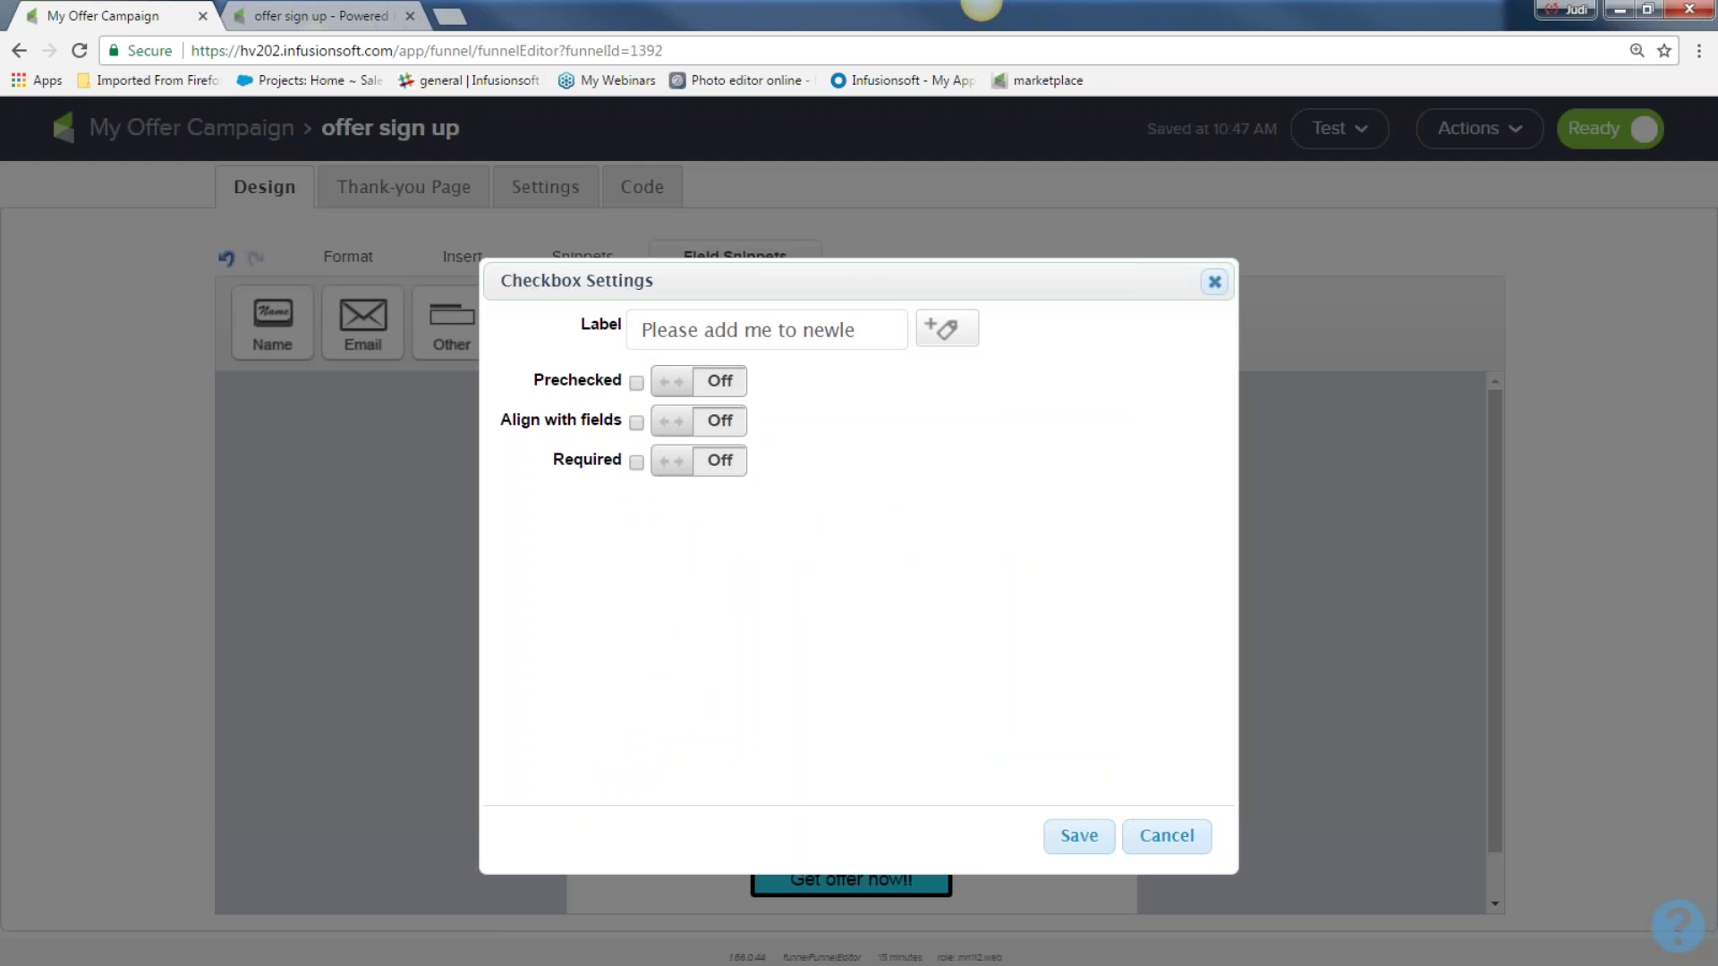
pyautogui.click(1068, 837)
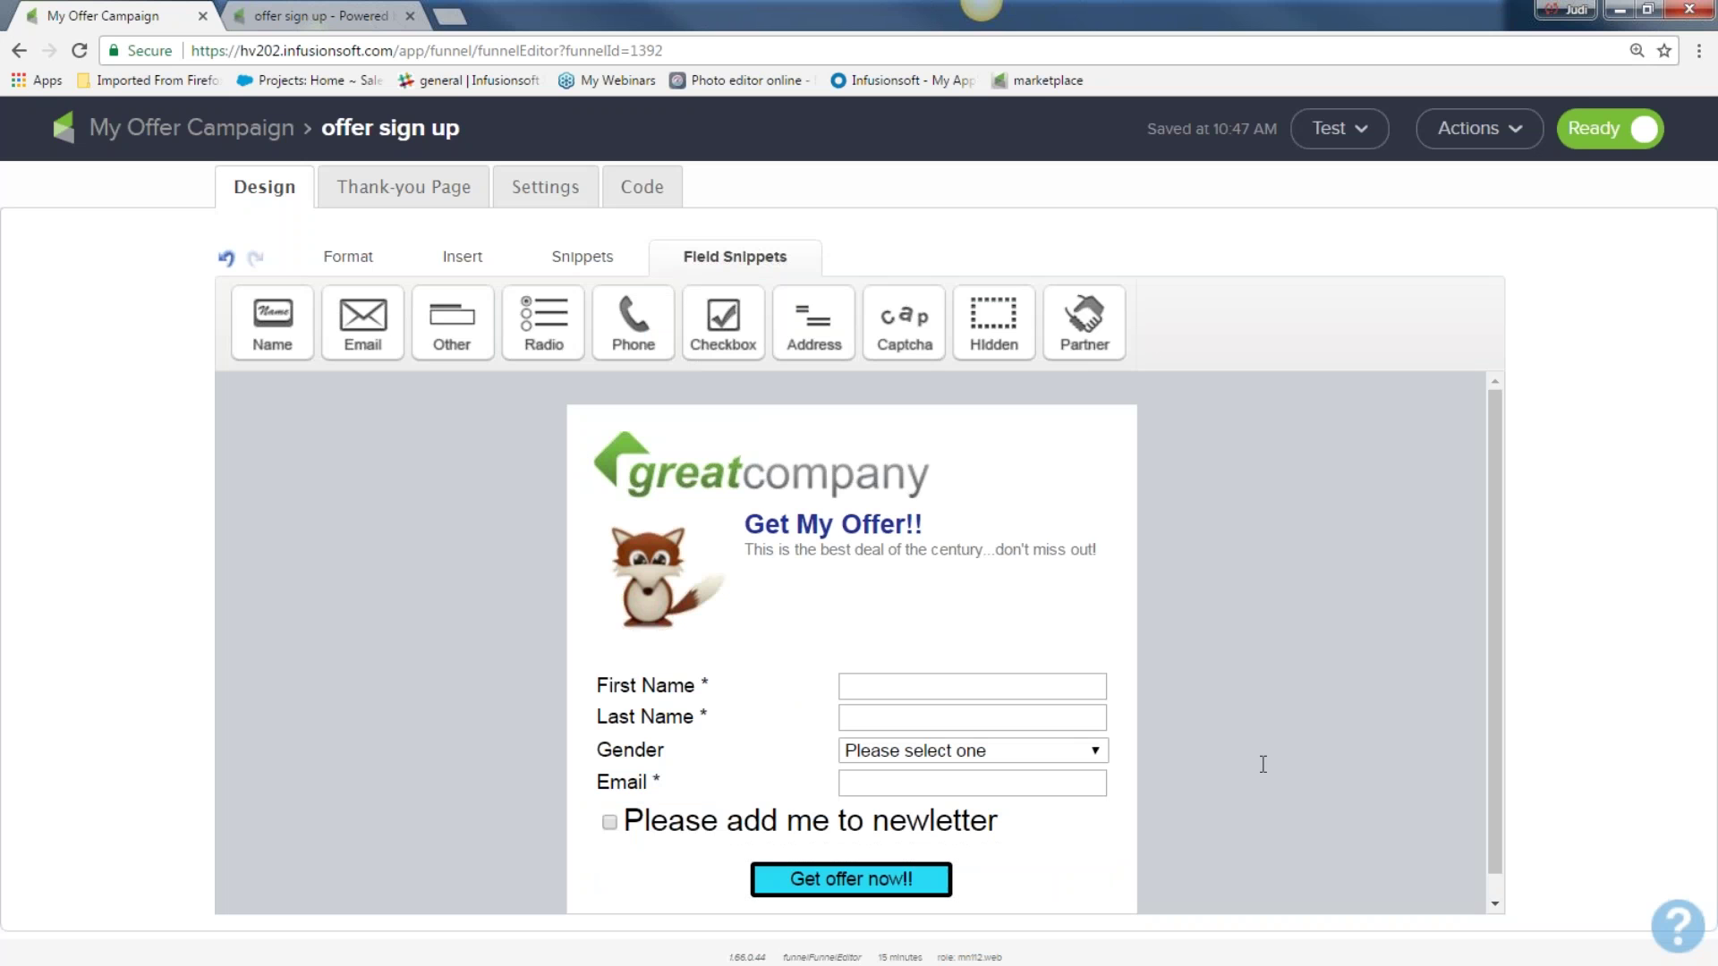
pyautogui.moveTo(943, 840)
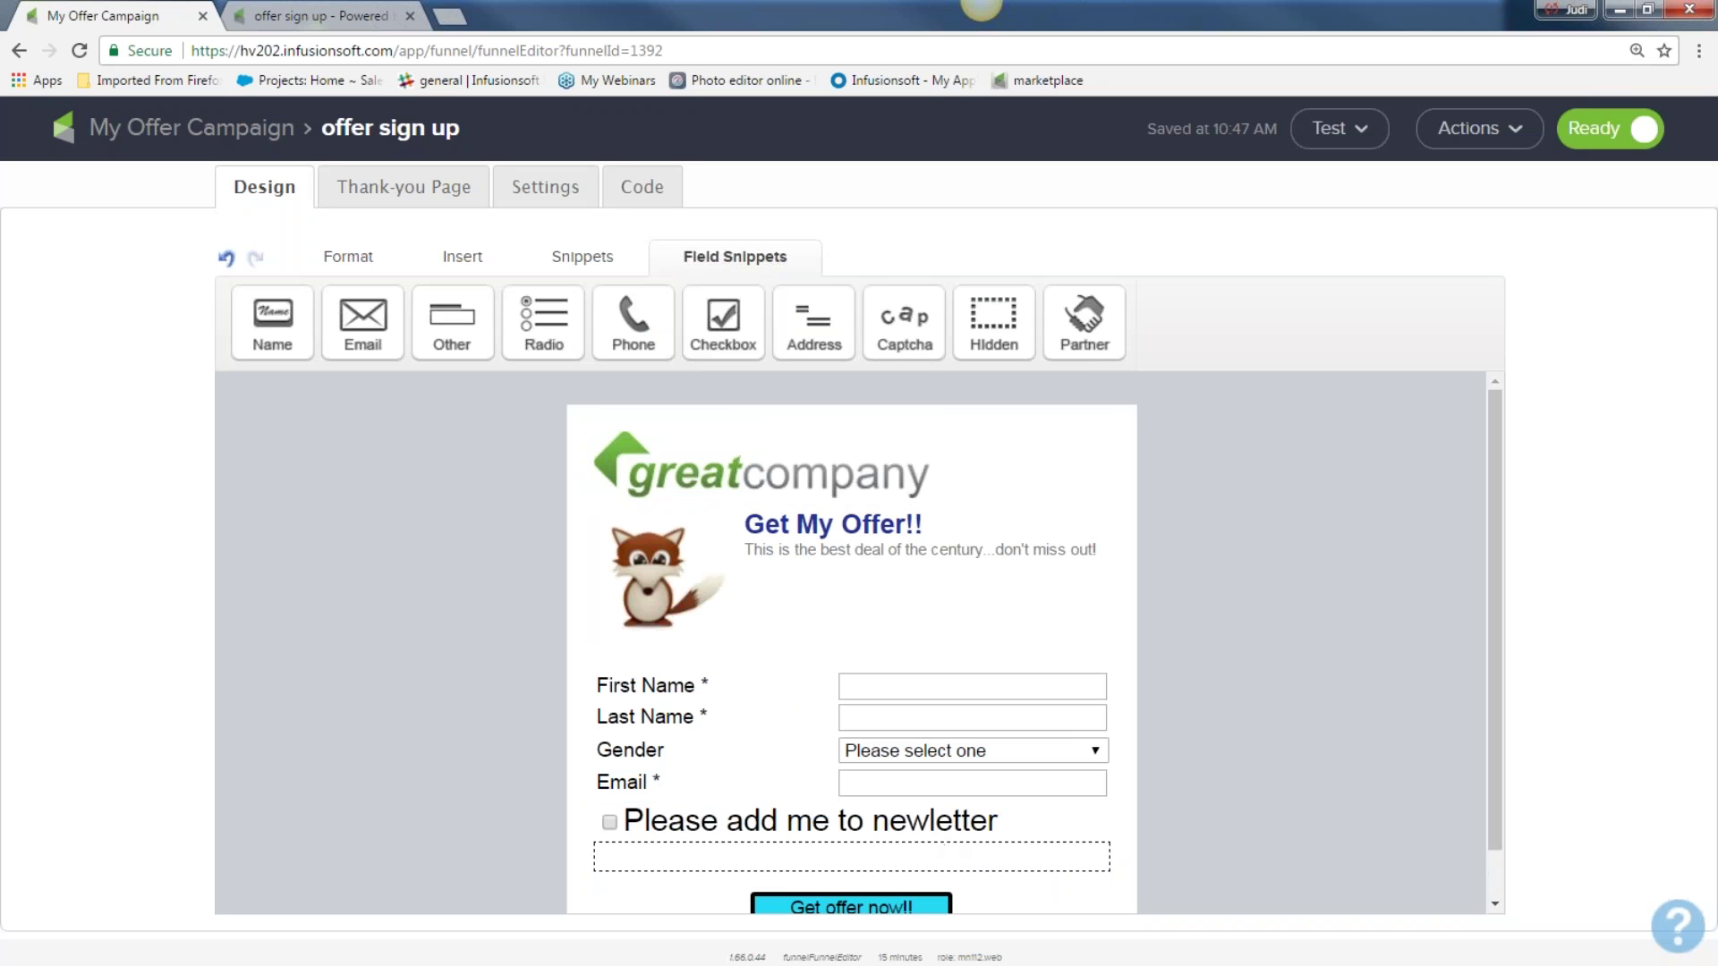
pyautogui.moveTo(904, 318); pyautogui.dragTo(739, 664)
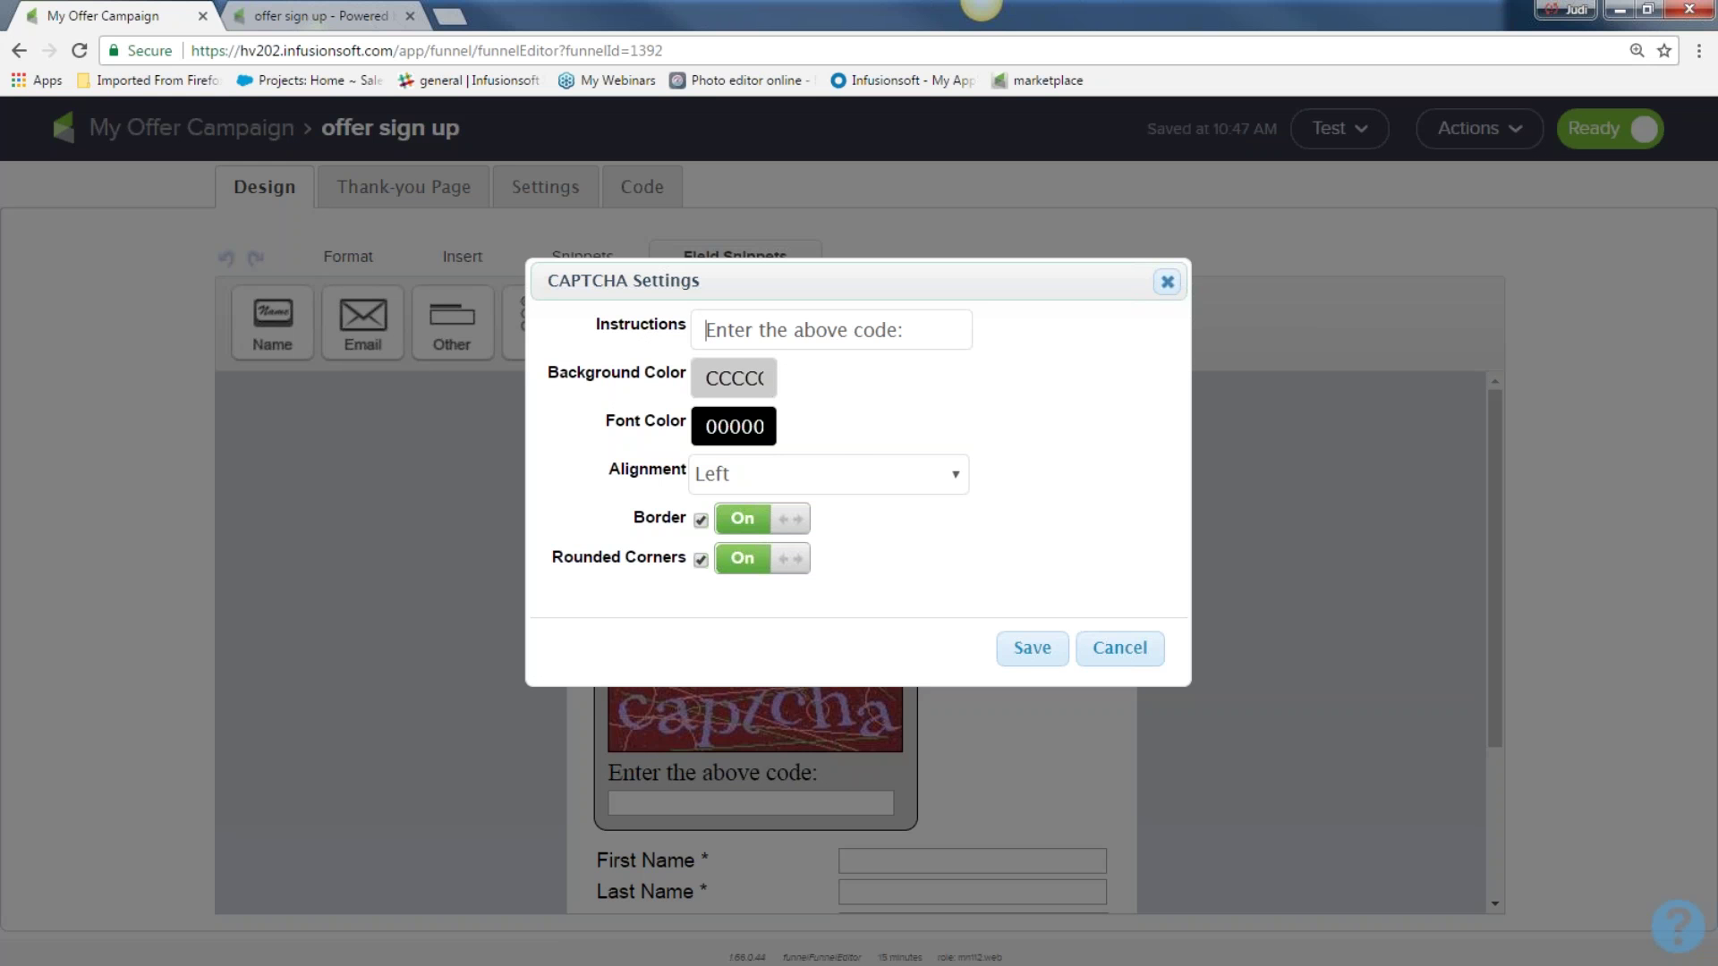
pyautogui.click(734, 377)
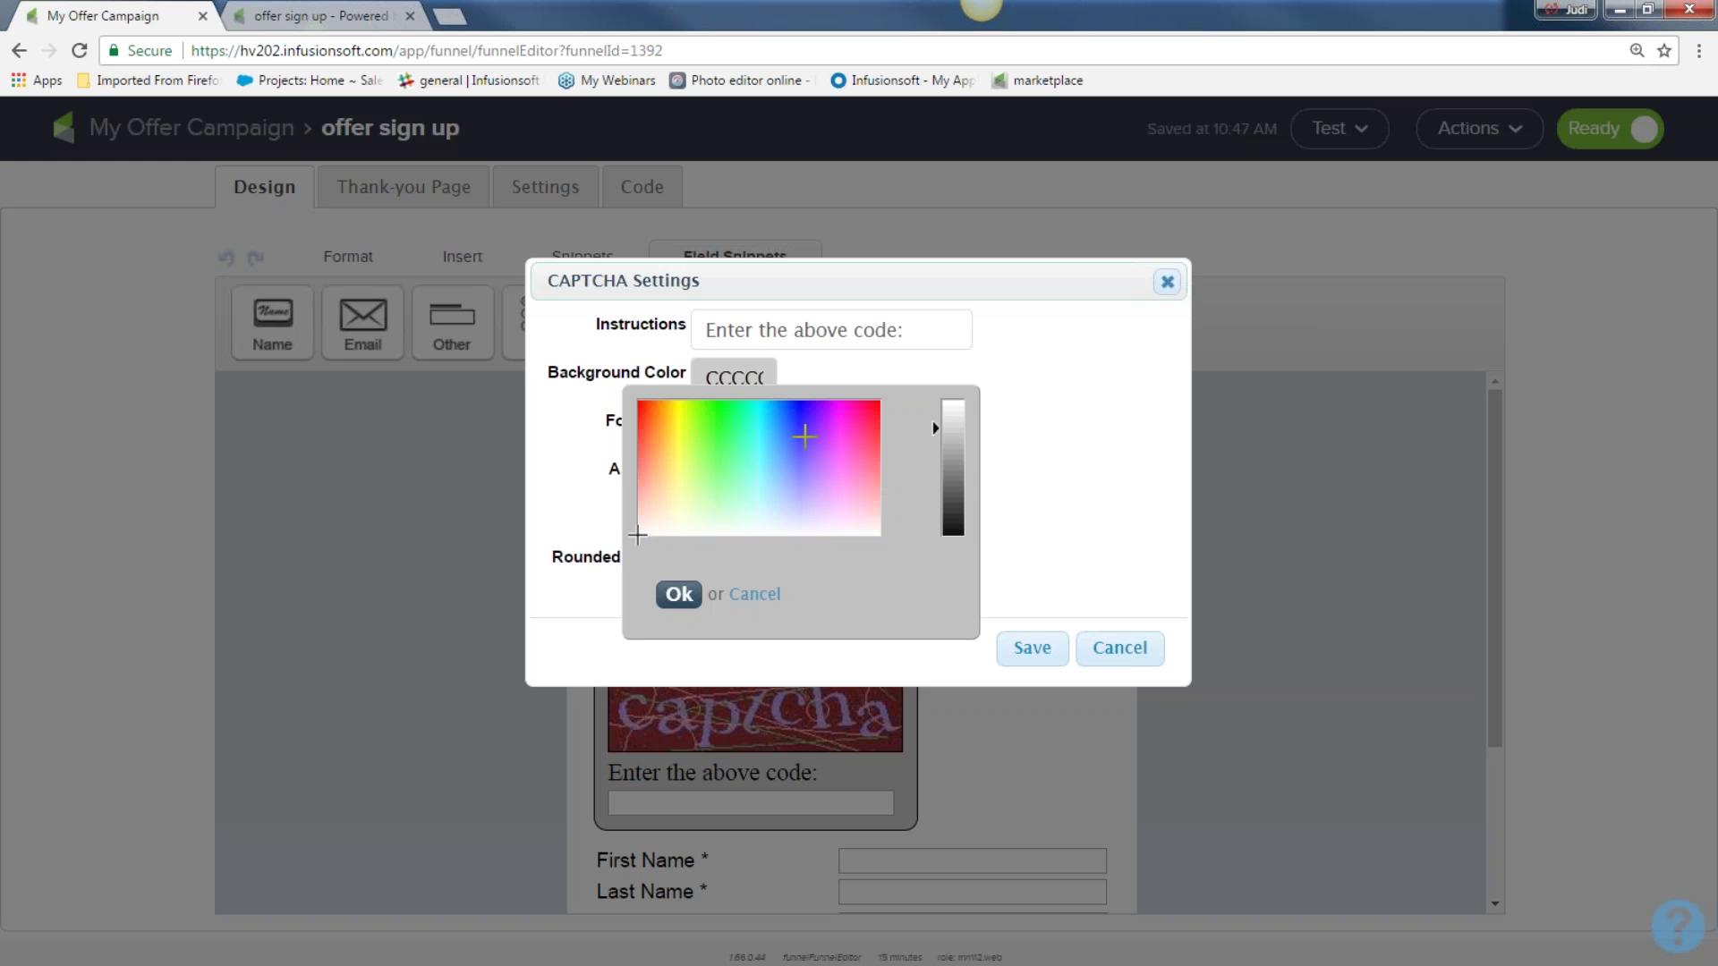
pyautogui.click(800, 437)
pyautogui.click(680, 595)
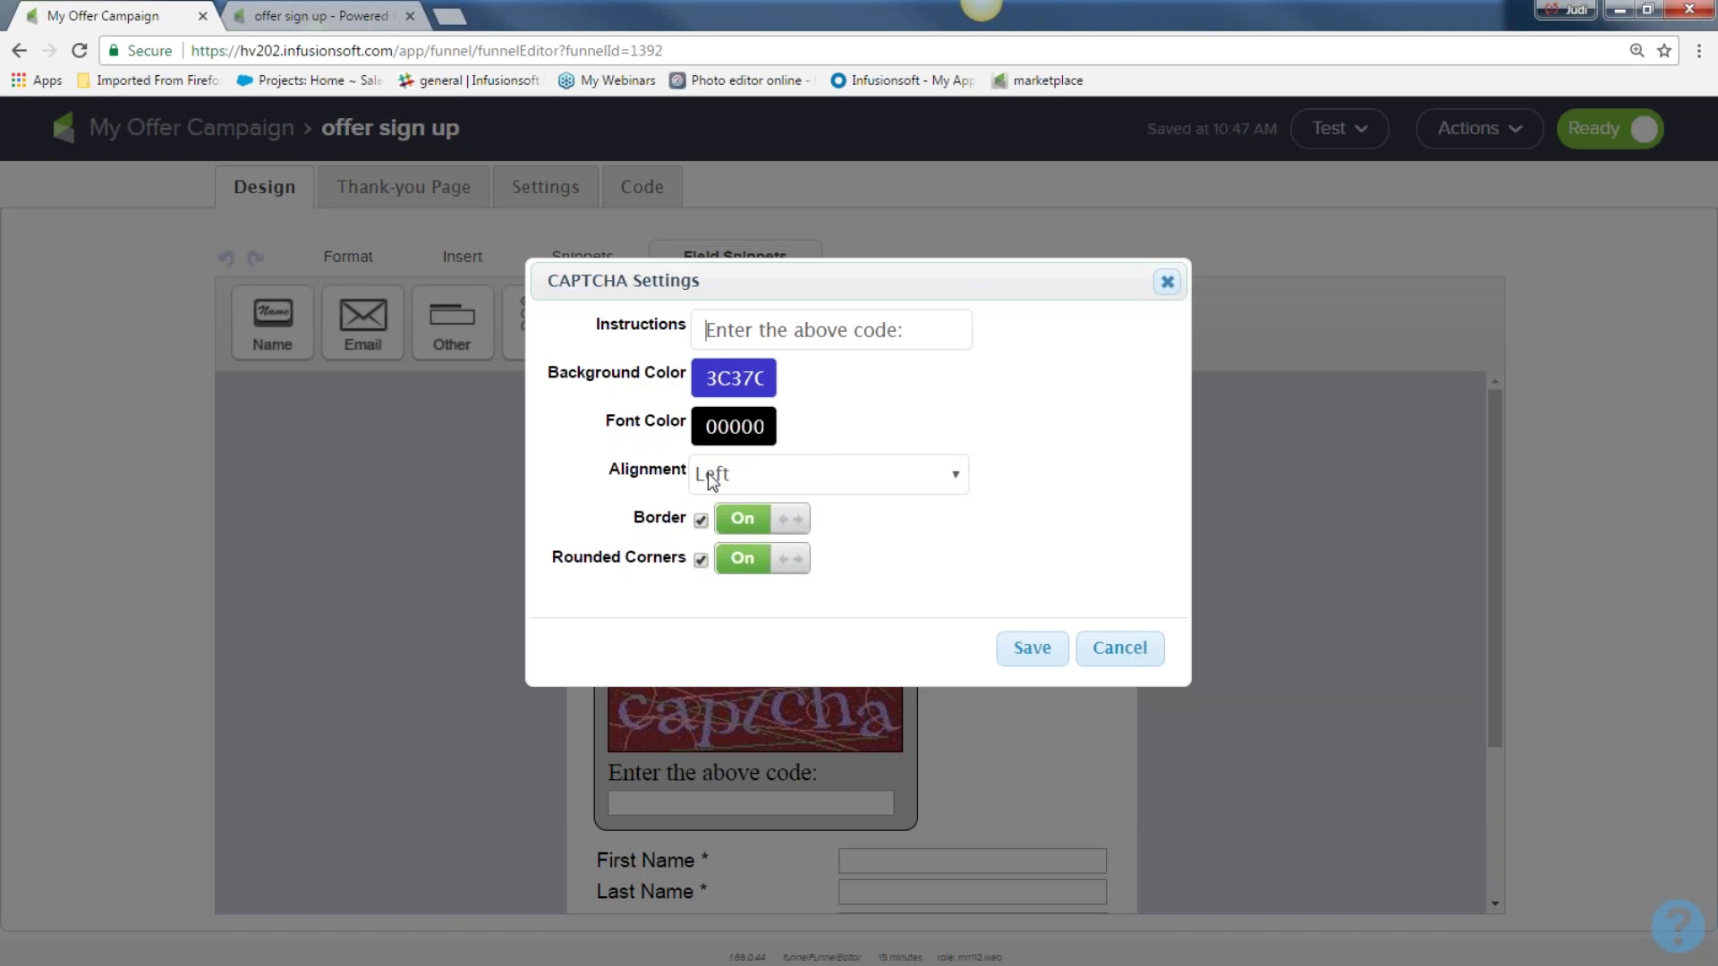
pyautogui.click(1163, 284)
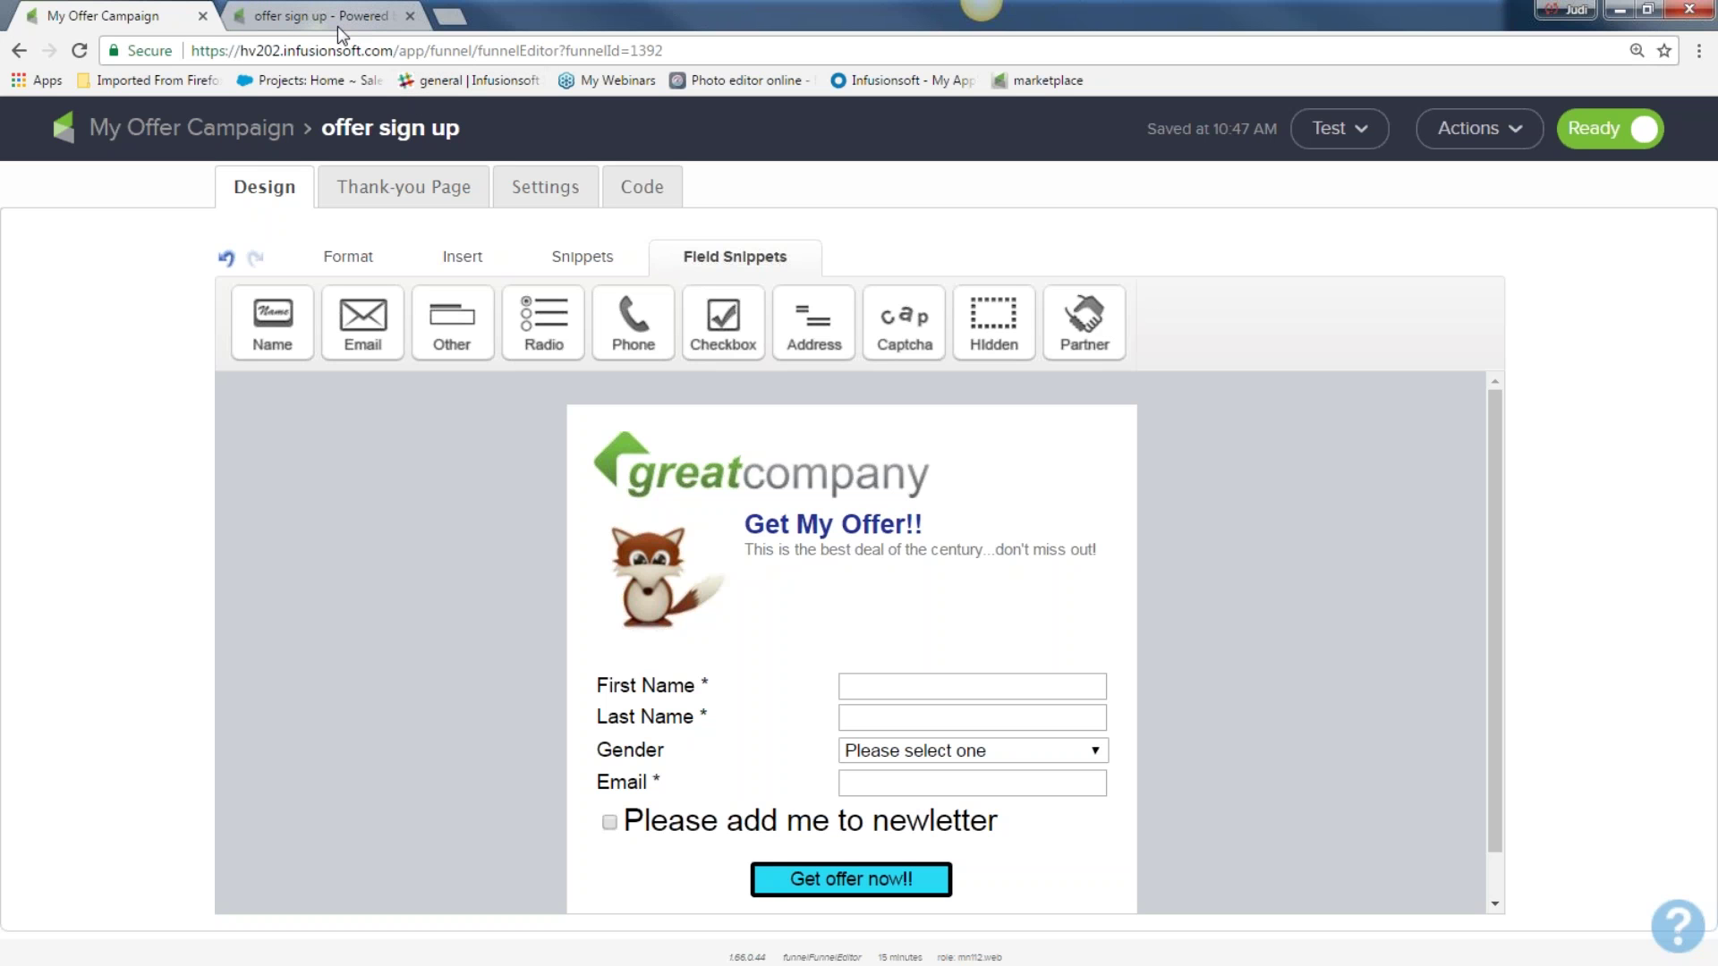
pyautogui.moveTo(240, 50); pyautogui.dragTo(282, 52)
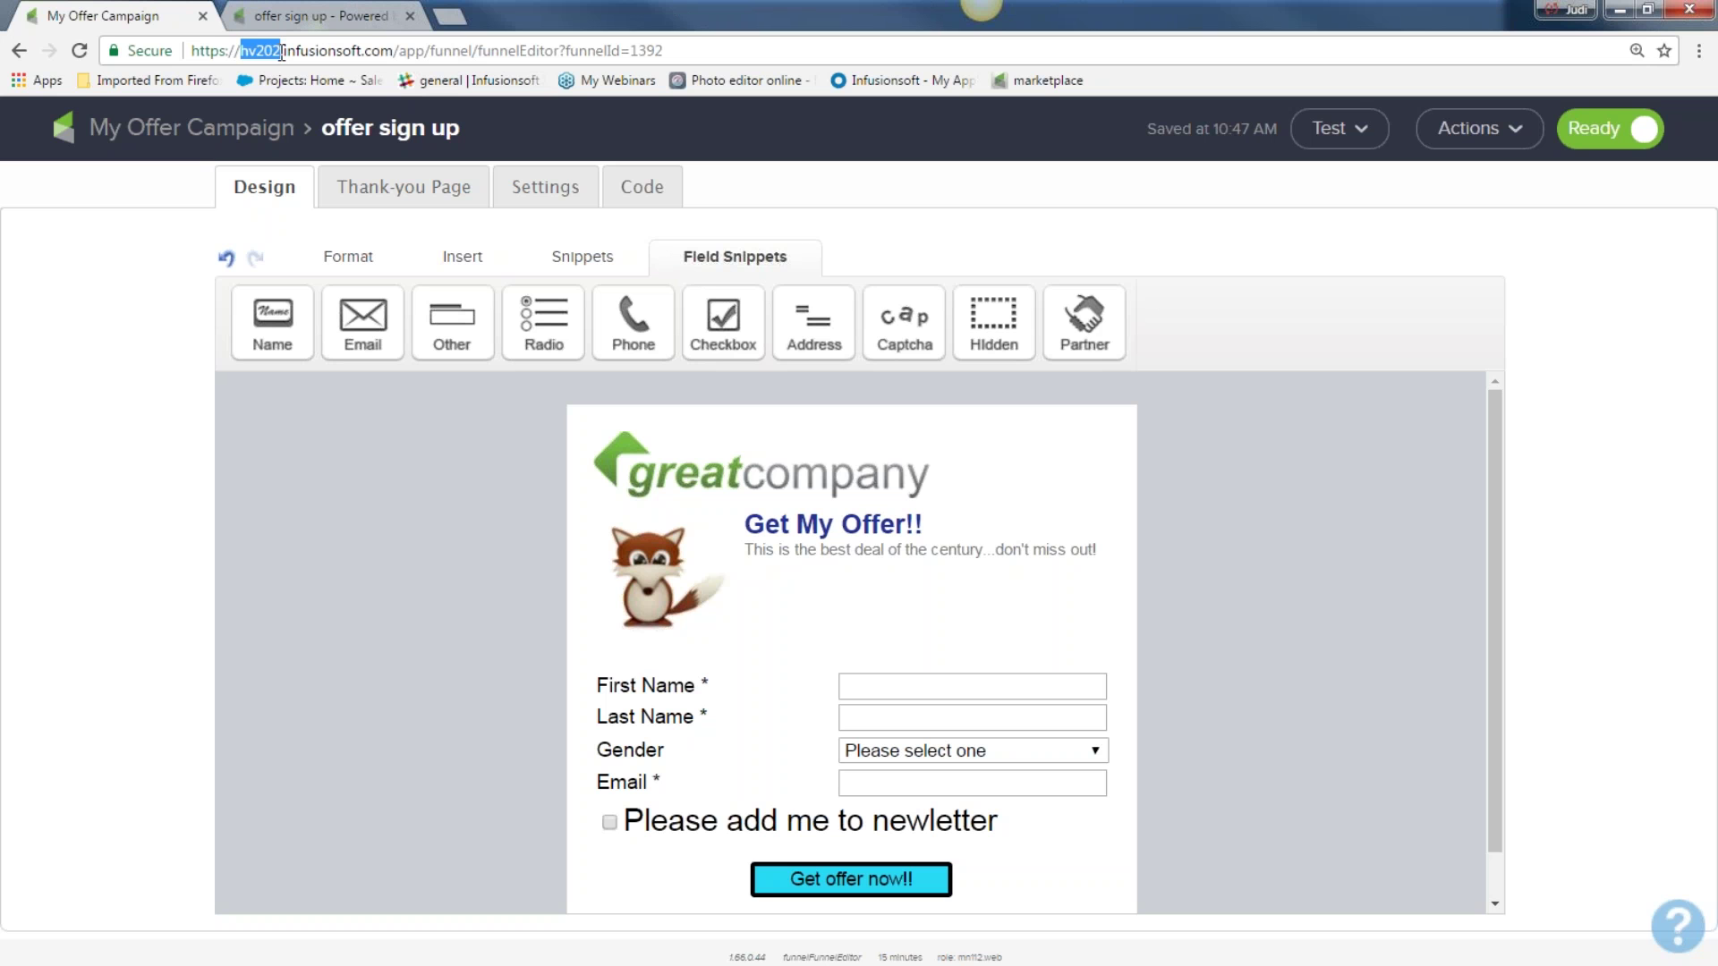